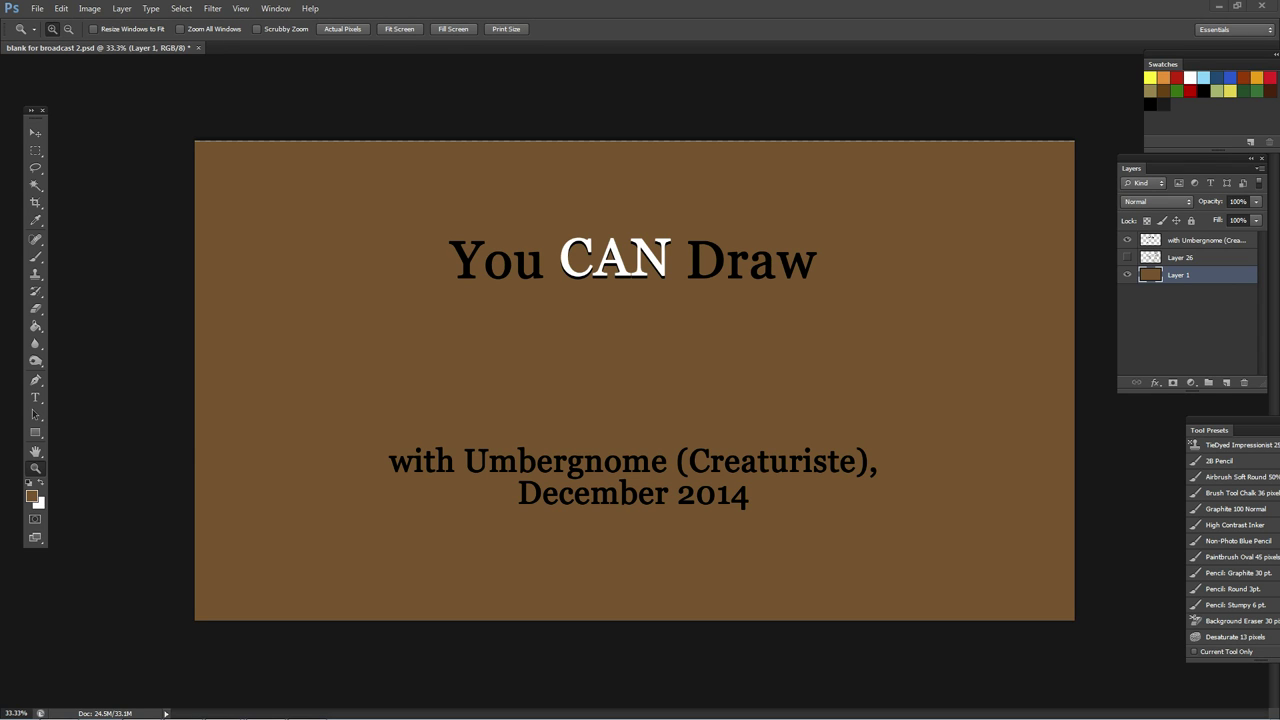
Step: Hide the title text layer and show the character sketches on Layer 26
click(1127, 240)
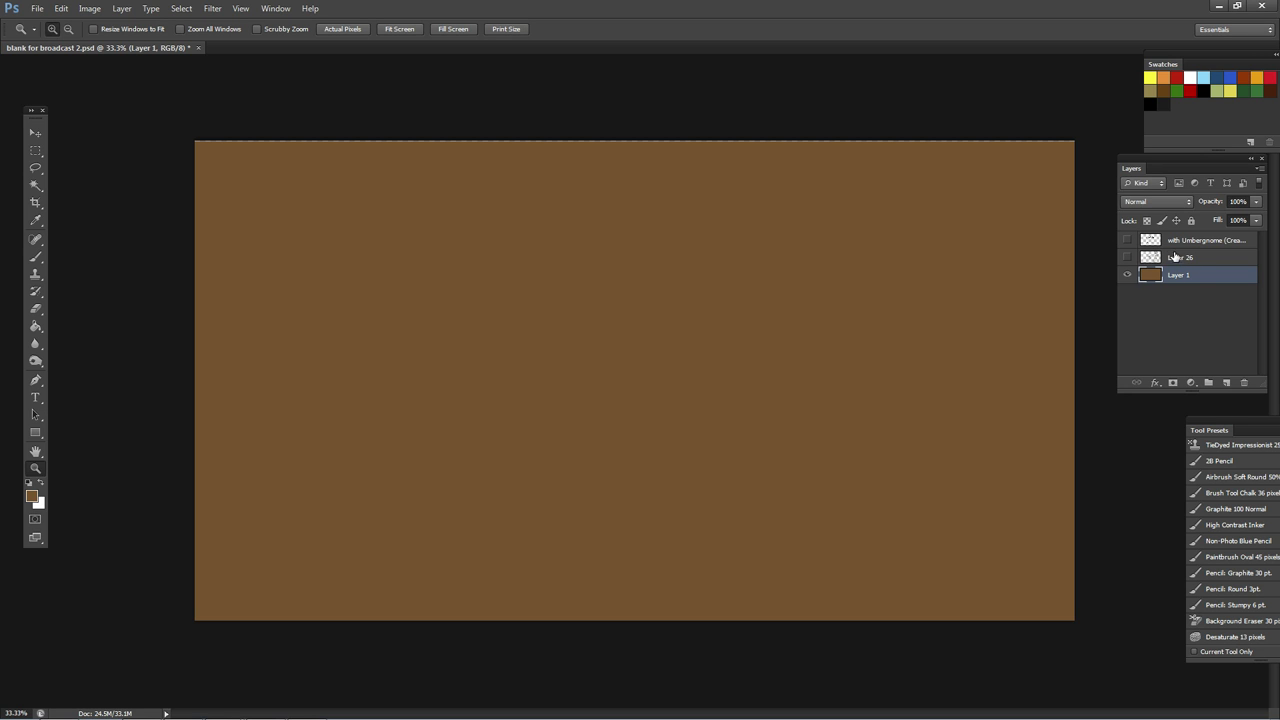
click(1127, 240)
click(1127, 240)
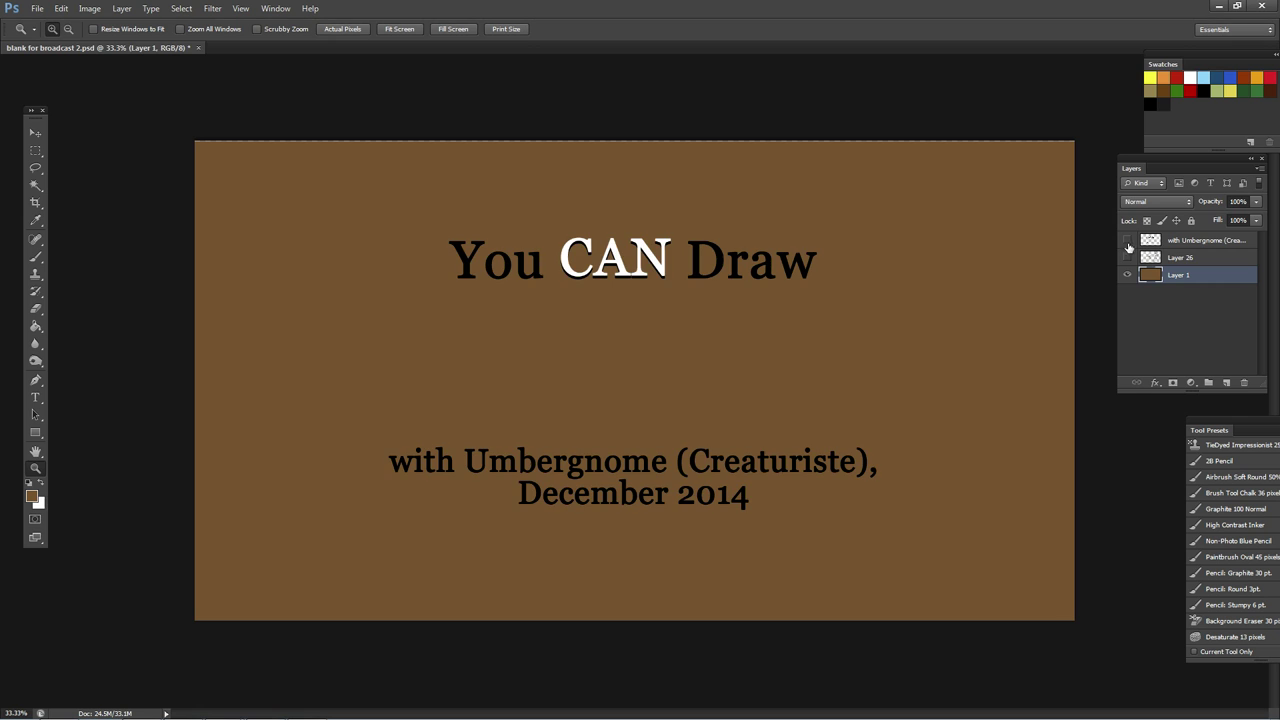
click(1127, 257)
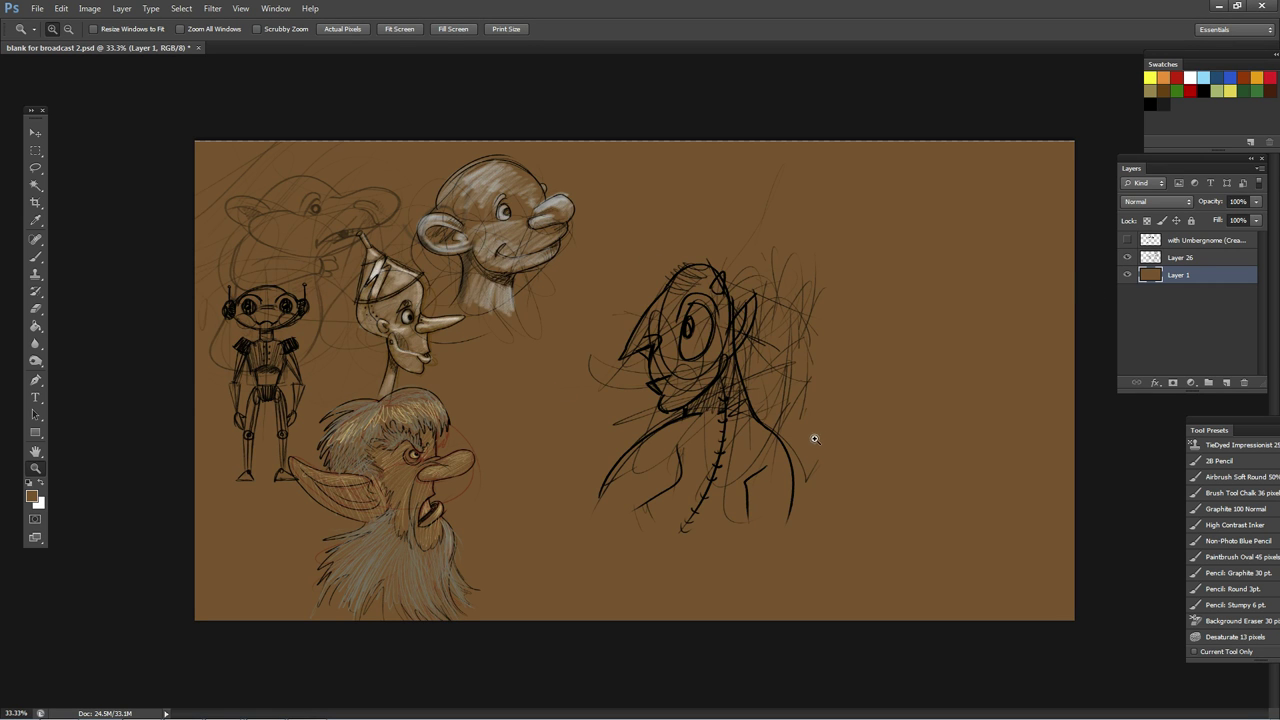
Step: Choose the Brush tool with the Pencil: Stumpy 6 pt. preset
click(35, 257)
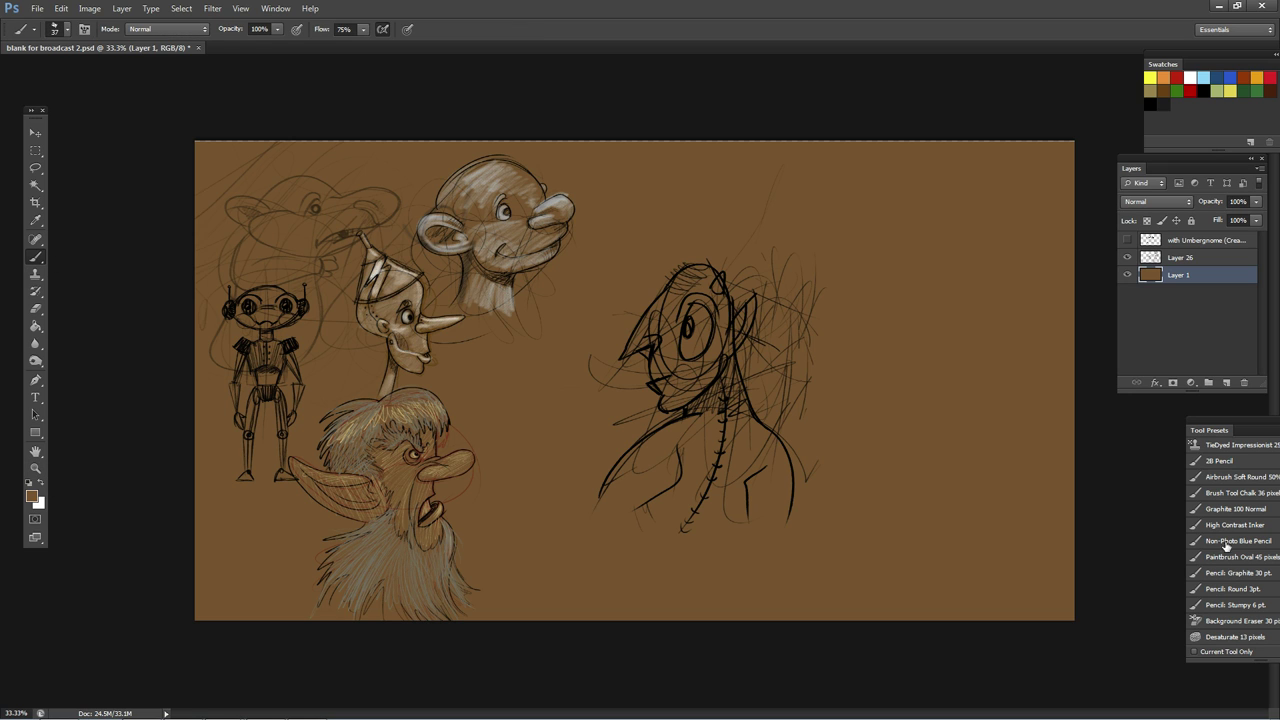
click(1250, 604)
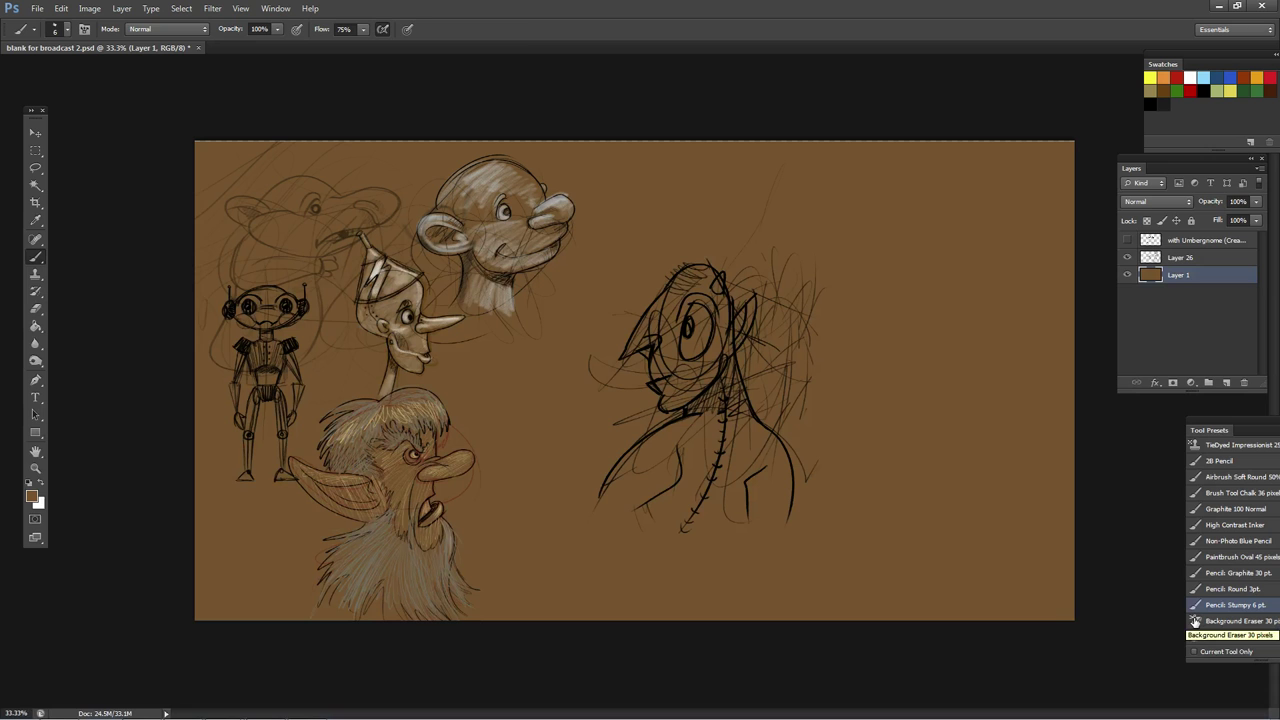
Step: Examine the example character sketches up close, ending at the large-eyed profile with the stitched spine
click(35, 467)
click(402, 320)
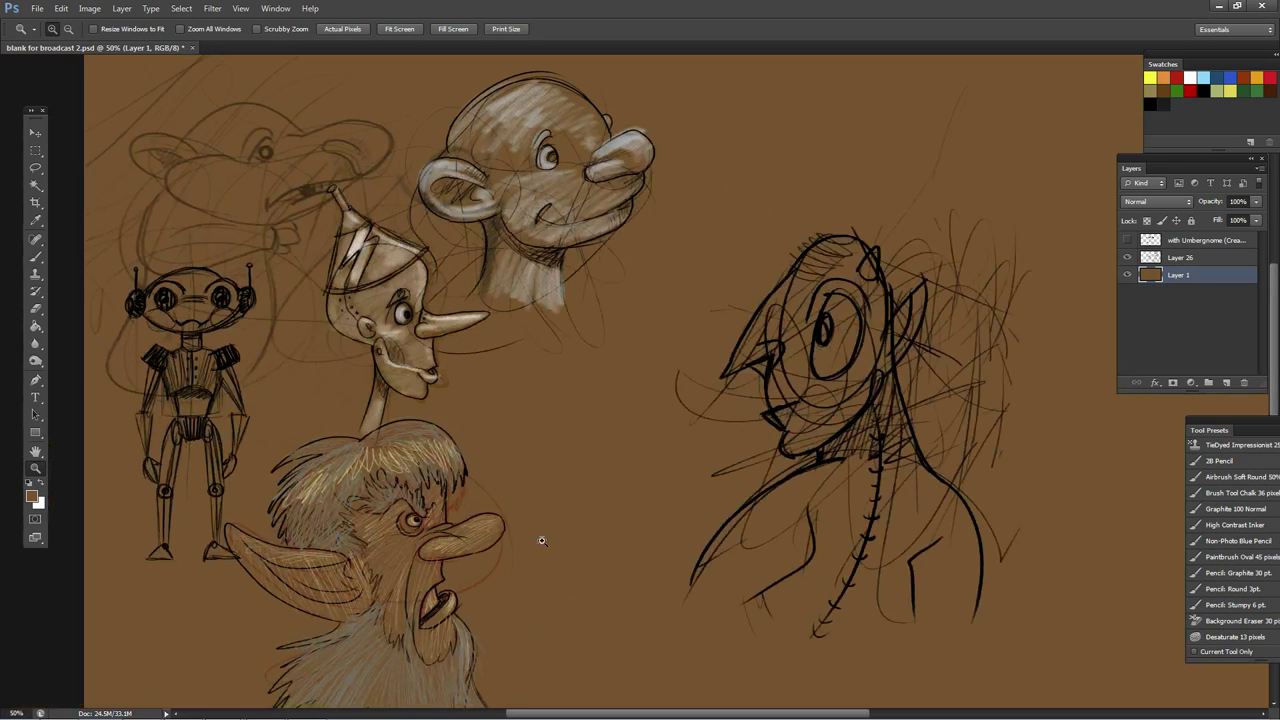
click(573, 303)
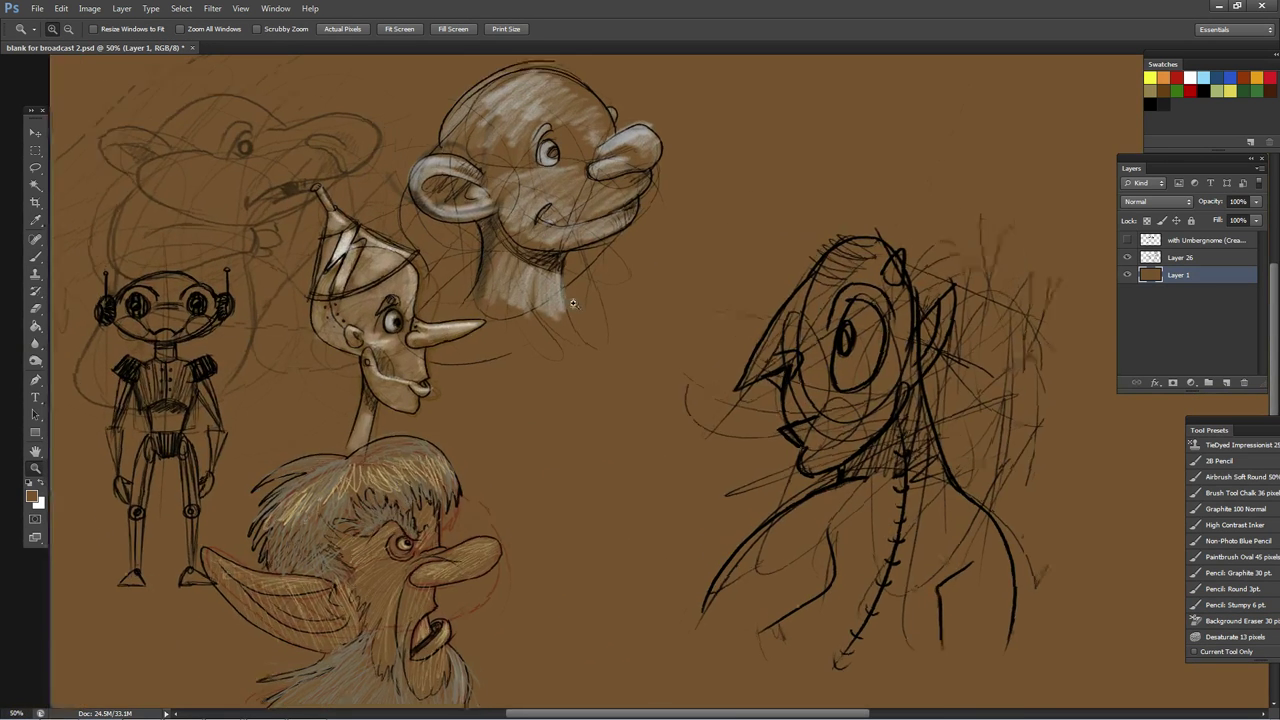
drag(626, 251, 785, 582)
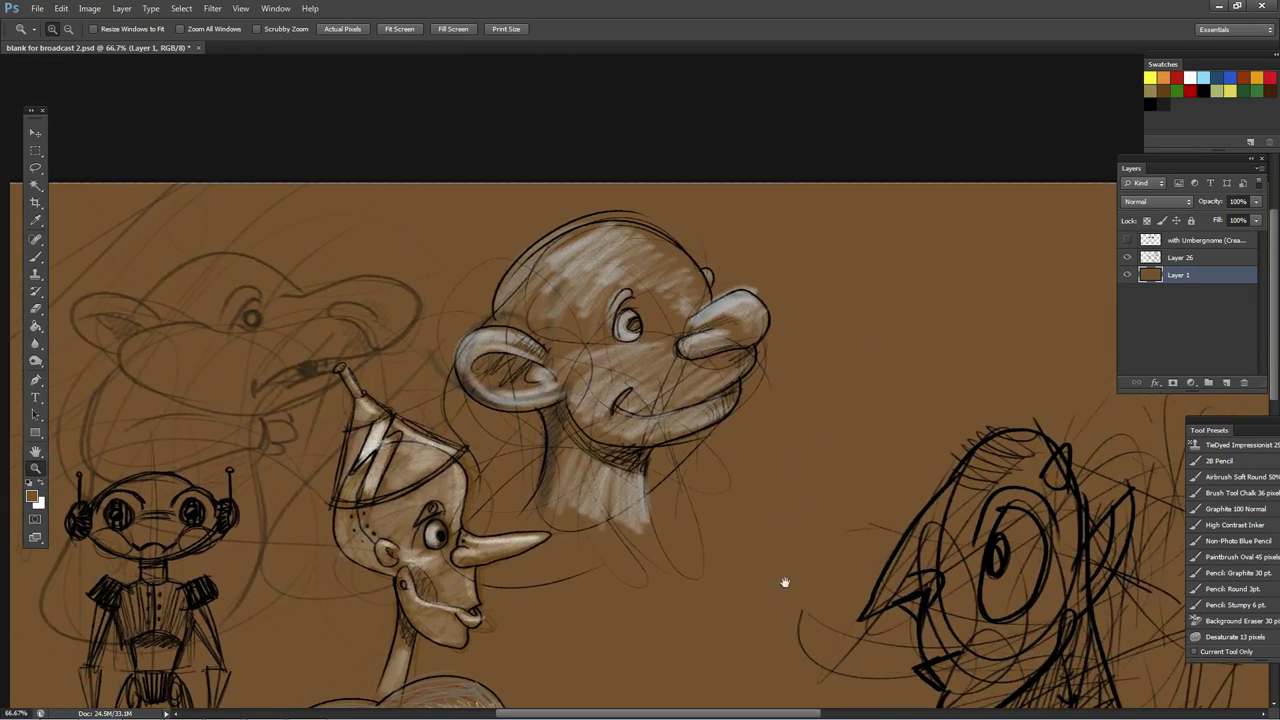
mouse_move(738, 542)
mouse_down()
mouse_move(756, 360)
mouse_move(743, 586)
mouse_move(531, 526)
mouse_move(561, 408)
mouse_move(760, 500)
mouse_move(759, 421)
mouse_move(689, 406)
mouse_move(431, 537)
mouse_move(340, 495)
mouse_up()
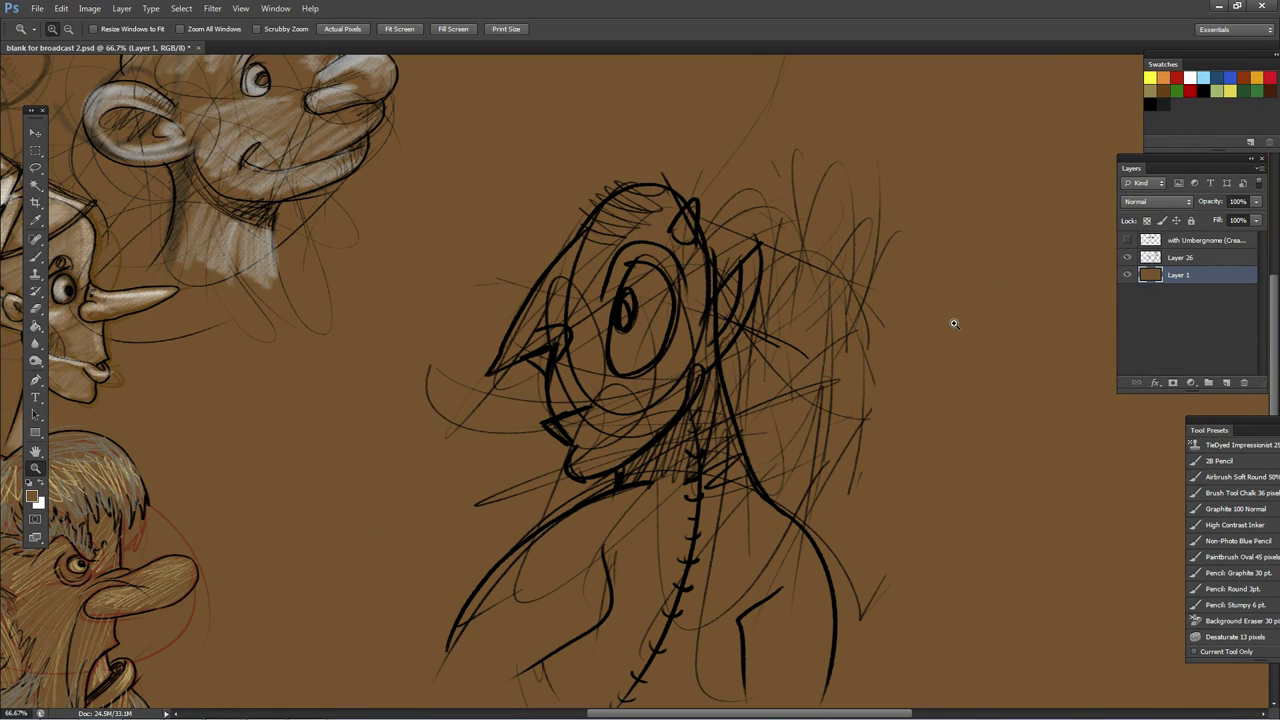
Step: Hide Layer 26 and add a new empty layer directly above it, with the whole canvas in view
click(1180, 260)
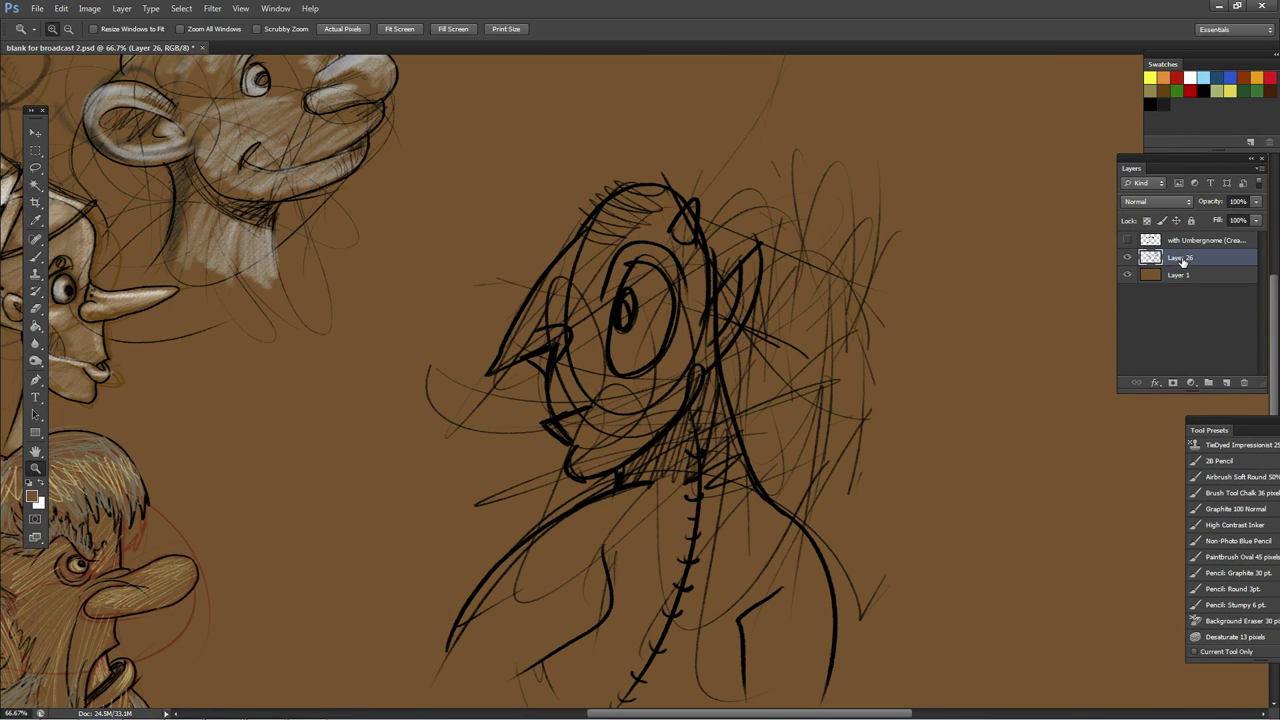
click(1128, 258)
click(1224, 382)
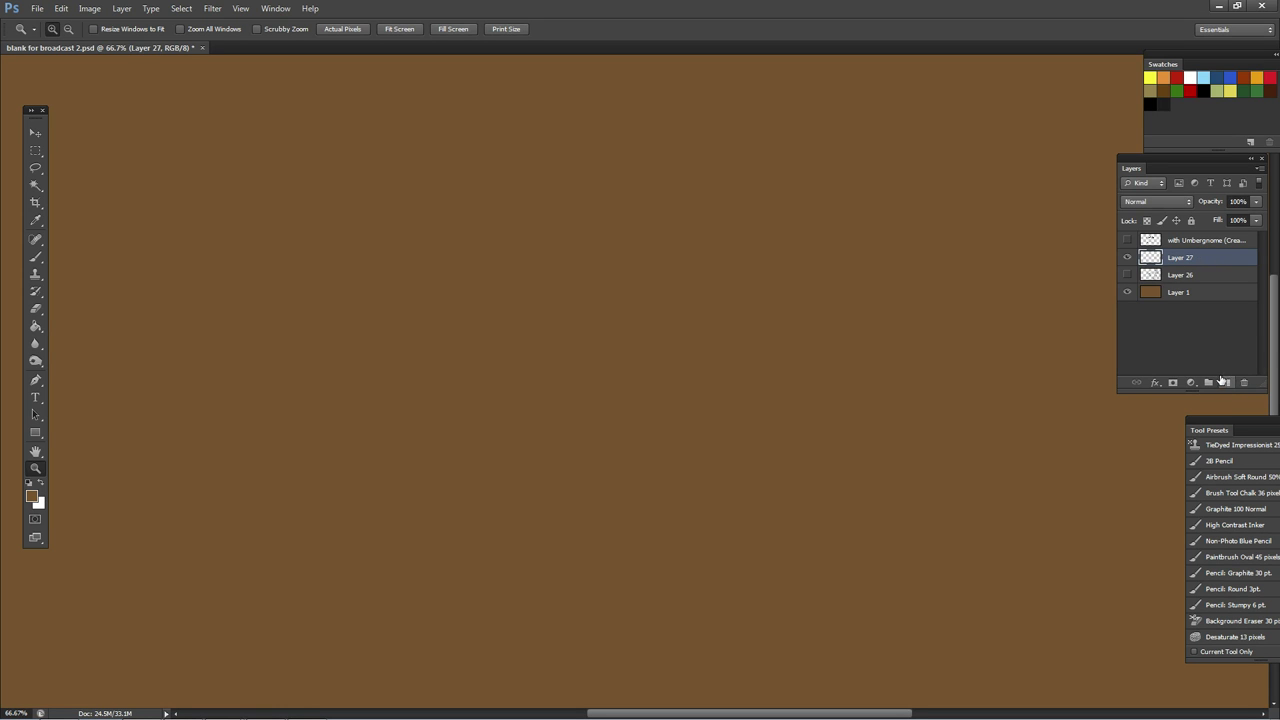
double_click(35, 451)
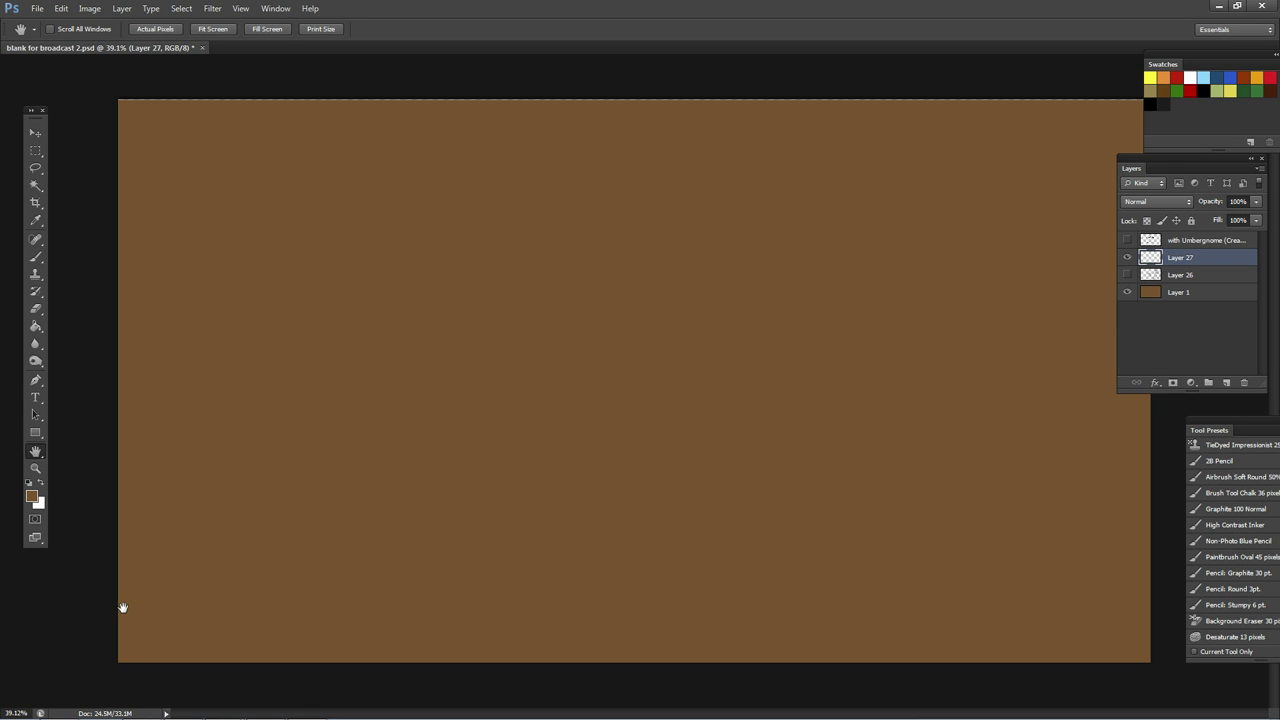
Step: Set the brush colour to the dark brown swatch and draw the first faint loose strokes mid-canvas on Layer 27
click(36, 258)
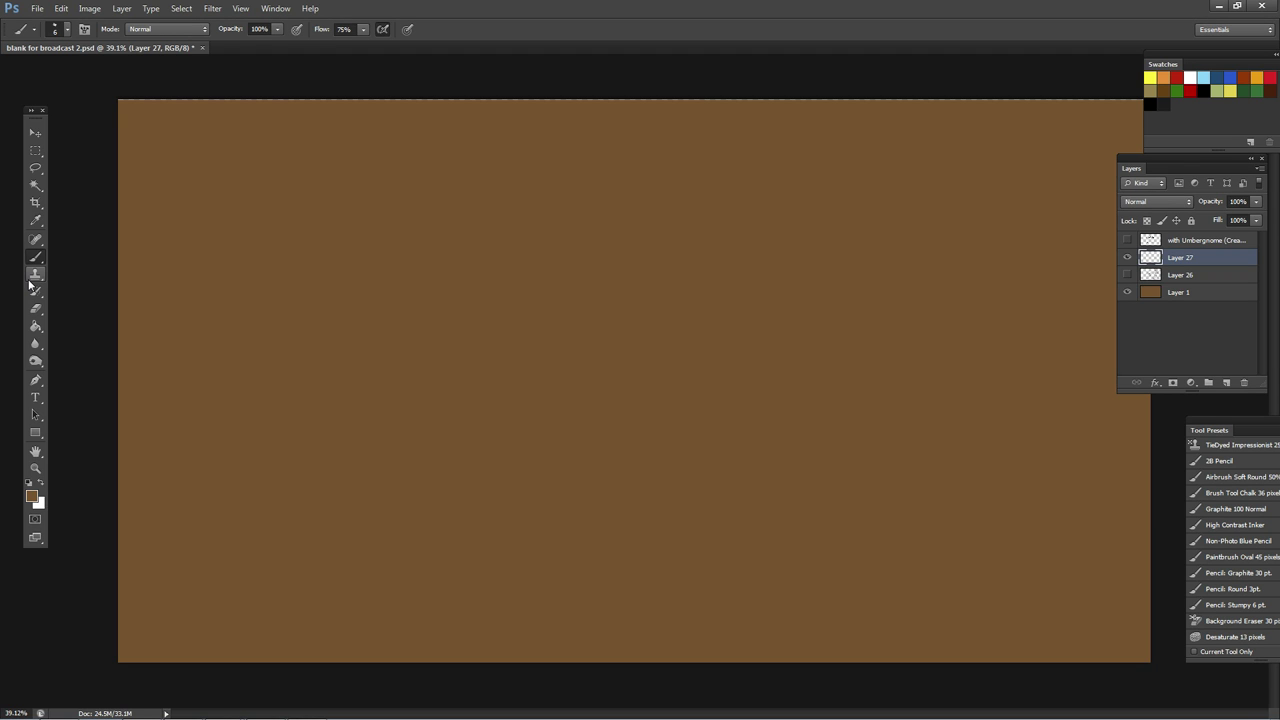
drag(1172, 158, 1184, 158)
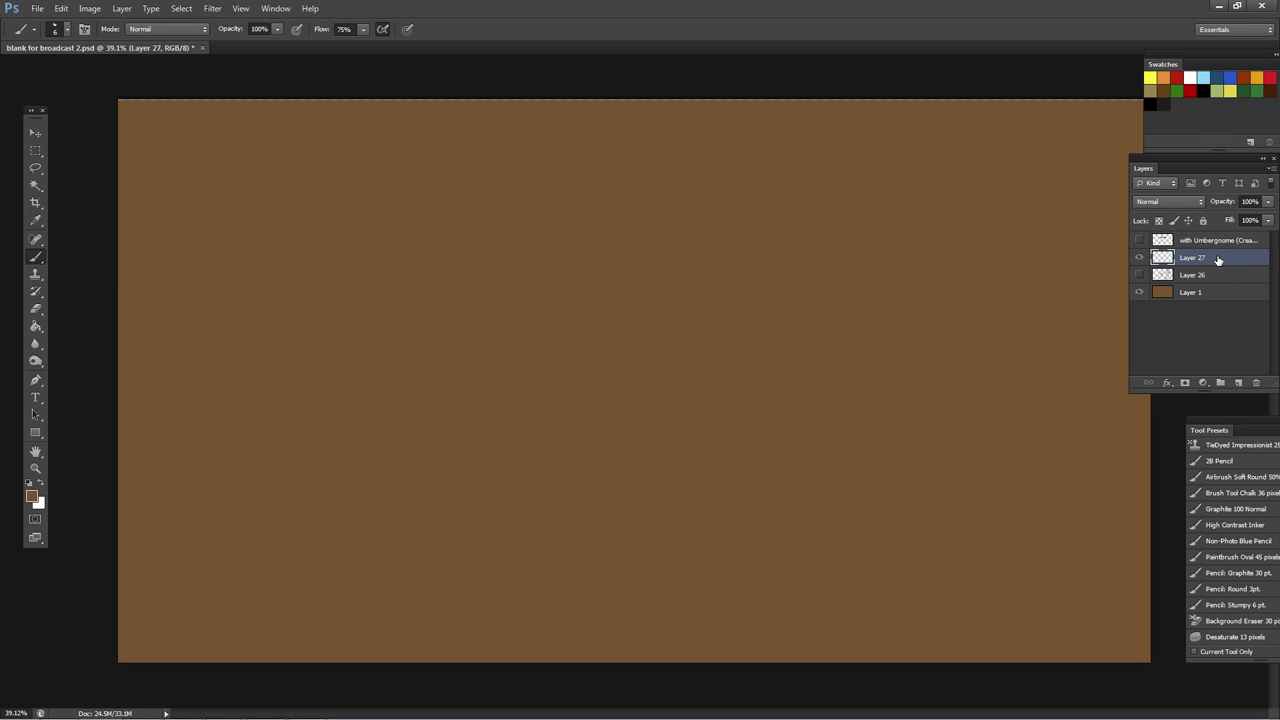
click(30, 484)
click(1165, 89)
mouse_move(500, 285)
mouse_down()
mouse_move(602, 307)
mouse_move(600, 372)
mouse_move(546, 443)
mouse_up()
drag(570, 256, 652, 425)
Step: Scribble large overlapping loops, circles and curves freely across the middle of the canvas
key(z)
click(642, 341)
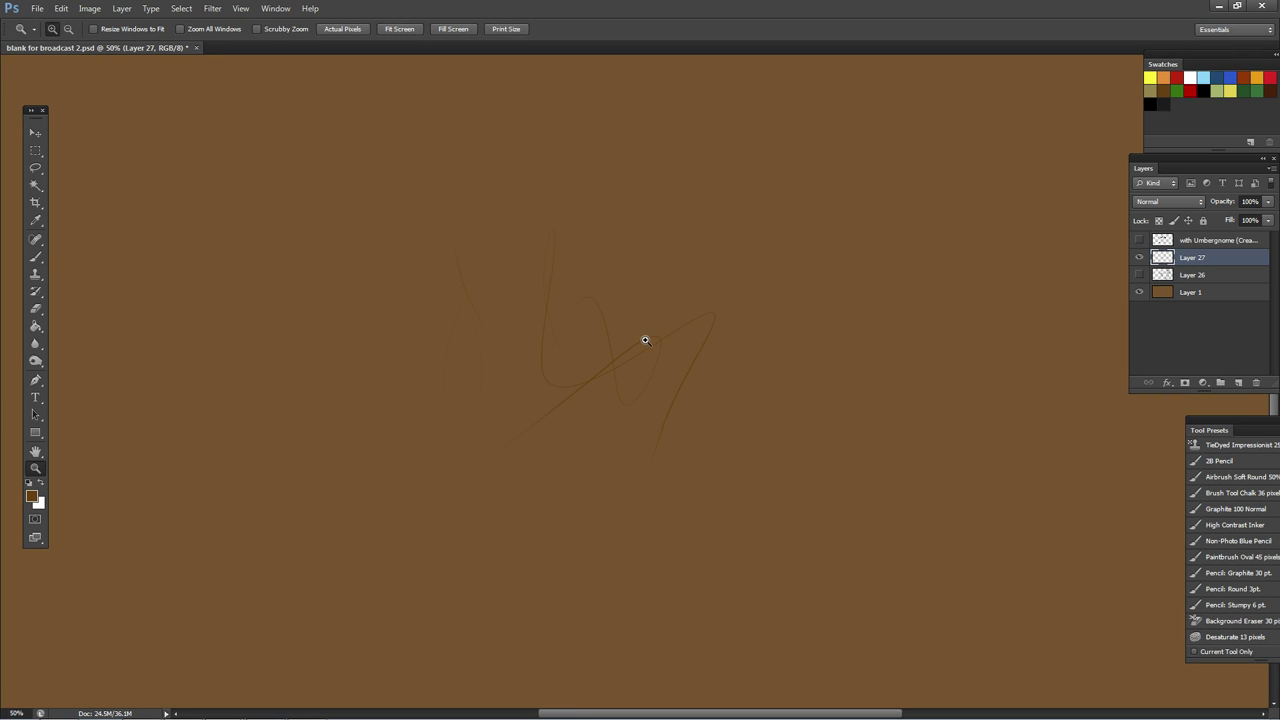
key(b)
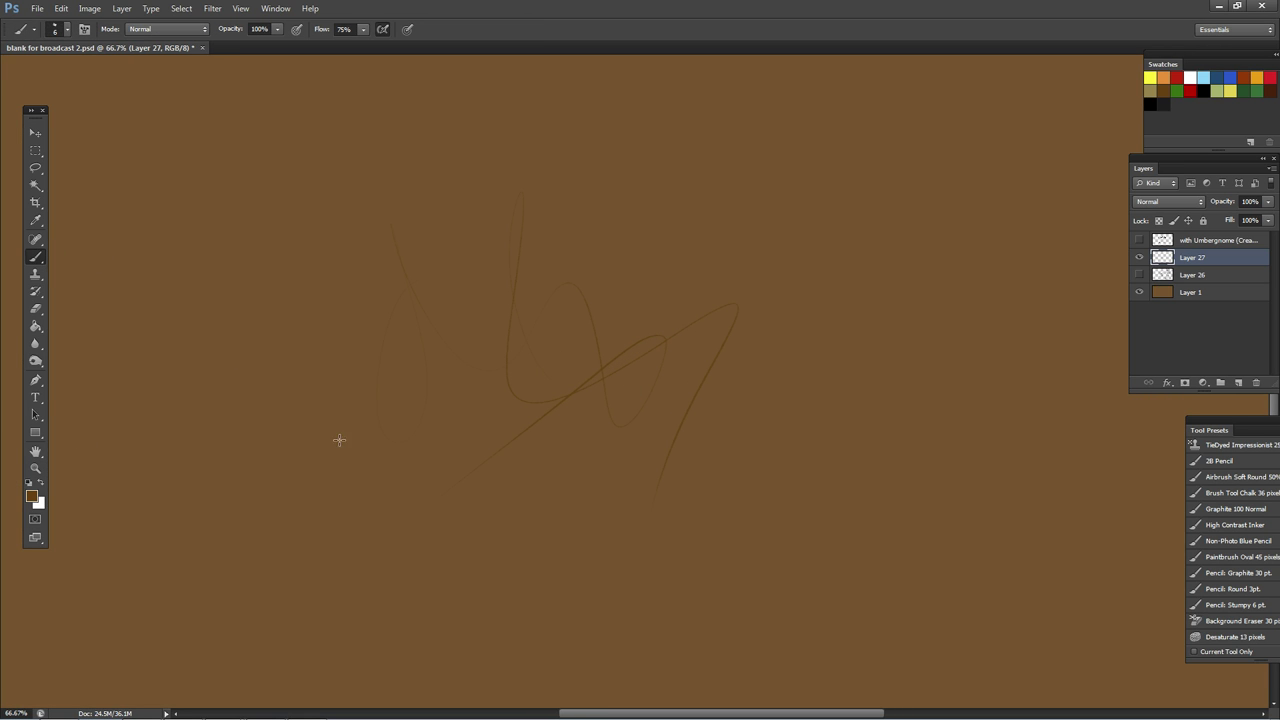
drag(698, 329, 580, 497)
mouse_move(530, 272)
mouse_down()
mouse_move(311, 355)
mouse_move(495, 352)
mouse_up()
drag(655, 233, 681, 440)
mouse_move(764, 544)
mouse_down()
mouse_move(794, 377)
mouse_move(826, 303)
mouse_move(780, 451)
mouse_move(812, 449)
mouse_move(629, 283)
mouse_move(717, 377)
mouse_move(680, 494)
mouse_move(548, 372)
mouse_move(349, 300)
mouse_move(577, 497)
mouse_move(474, 374)
mouse_move(796, 412)
mouse_move(477, 366)
mouse_move(637, 277)
mouse_move(749, 391)
mouse_move(498, 274)
mouse_move(603, 380)
mouse_move(663, 200)
mouse_move(680, 220)
mouse_move(817, 268)
mouse_up()
drag(695, 200, 775, 378)
mouse_move(659, 221)
mouse_down()
mouse_move(749, 281)
mouse_move(862, 170)
mouse_up()
drag(739, 235, 746, 464)
mouse_move(625, 350)
mouse_down()
mouse_move(806, 386)
mouse_move(735, 340)
mouse_up()
drag(765, 570, 606, 354)
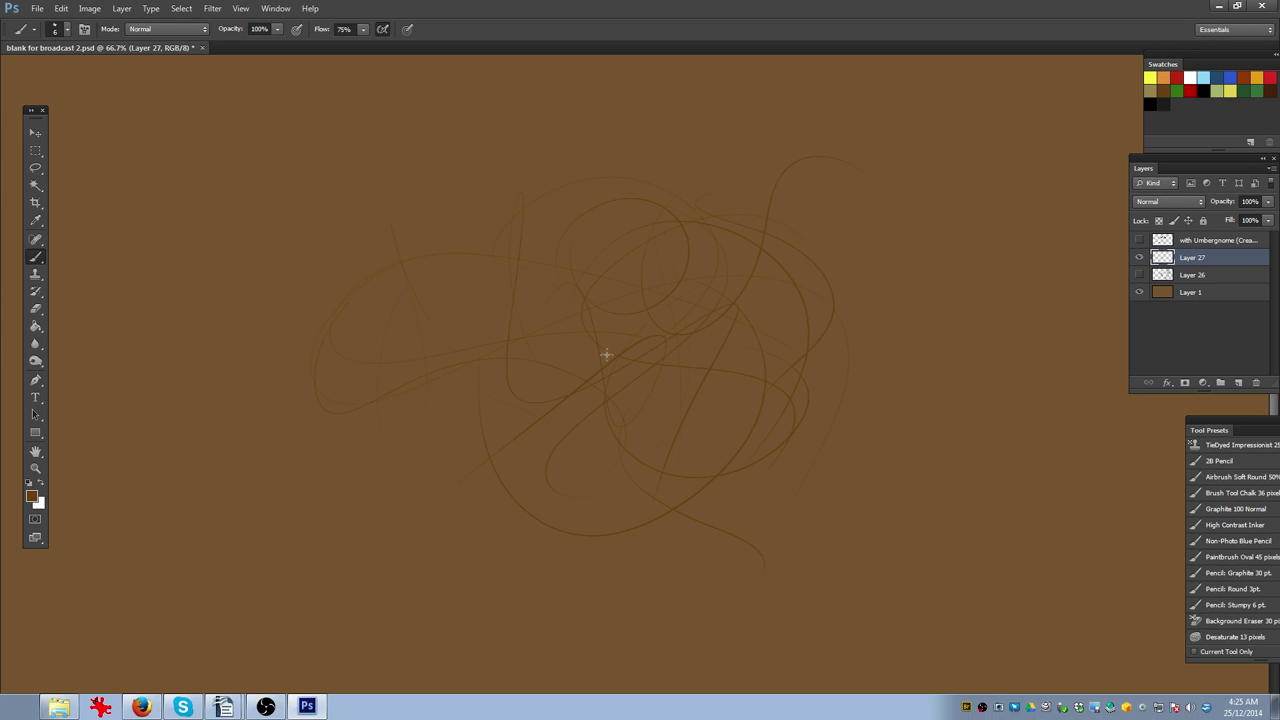
Step: Extend the scribble with long sweeping curves and light diagonal and vertical strokes around both of its sides
mouse_move(480, 270)
mouse_down()
mouse_move(537, 466)
mouse_move(648, 568)
mouse_up()
drag(478, 531, 385, 430)
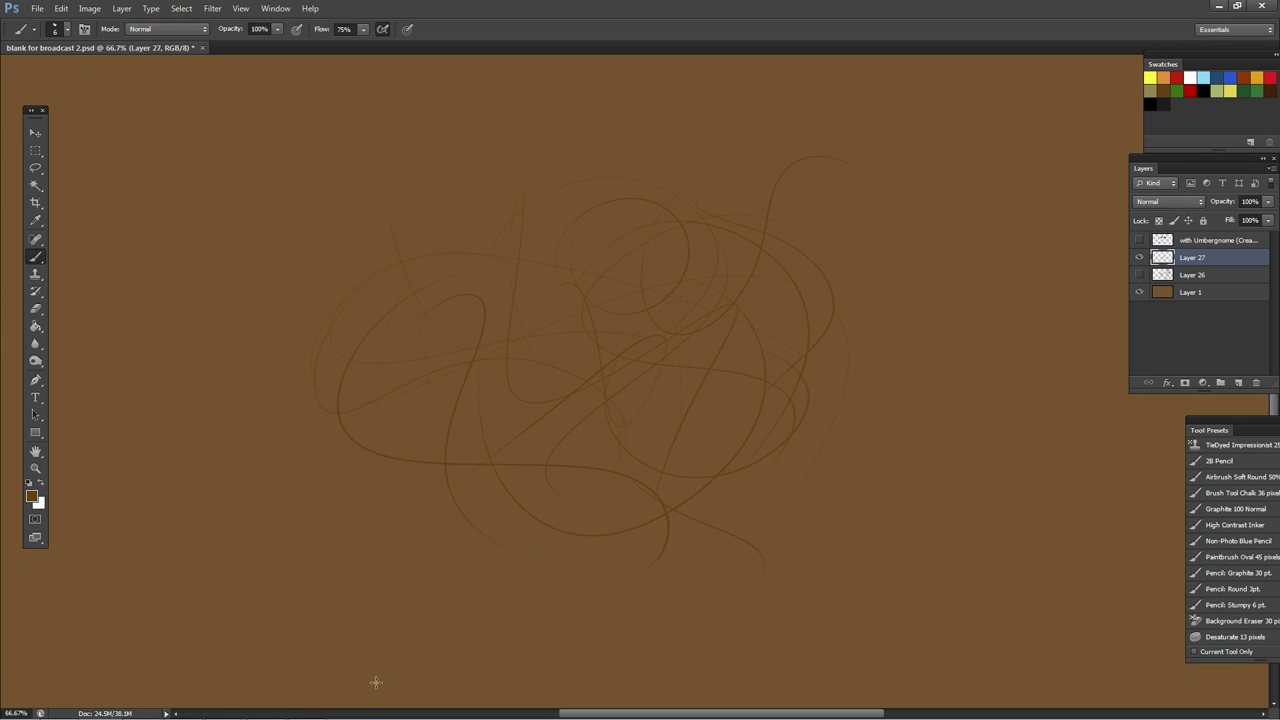
mouse_move(690, 350)
mouse_down()
mouse_move(593, 461)
mouse_move(553, 548)
mouse_up()
mouse_move(789, 355)
mouse_down()
mouse_move(755, 413)
mouse_move(600, 575)
mouse_move(777, 302)
mouse_move(886, 354)
mouse_move(783, 409)
mouse_move(768, 444)
mouse_move(617, 594)
mouse_move(749, 391)
mouse_move(866, 525)
mouse_up()
mouse_move(438, 410)
mouse_down()
mouse_move(333, 514)
mouse_move(349, 523)
mouse_up()
drag(401, 203, 456, 273)
drag(390, 385, 415, 526)
drag(426, 374, 452, 549)
mouse_move(70, 716)
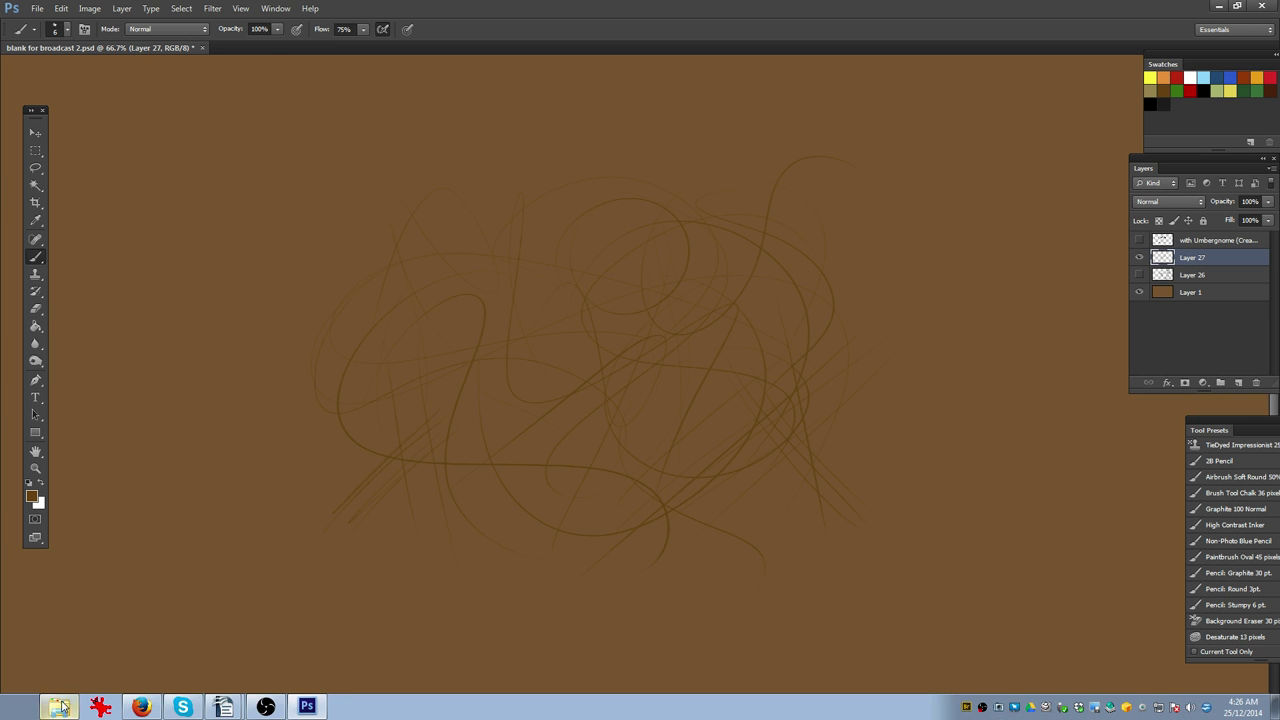
click(25, 710)
click(85, 296)
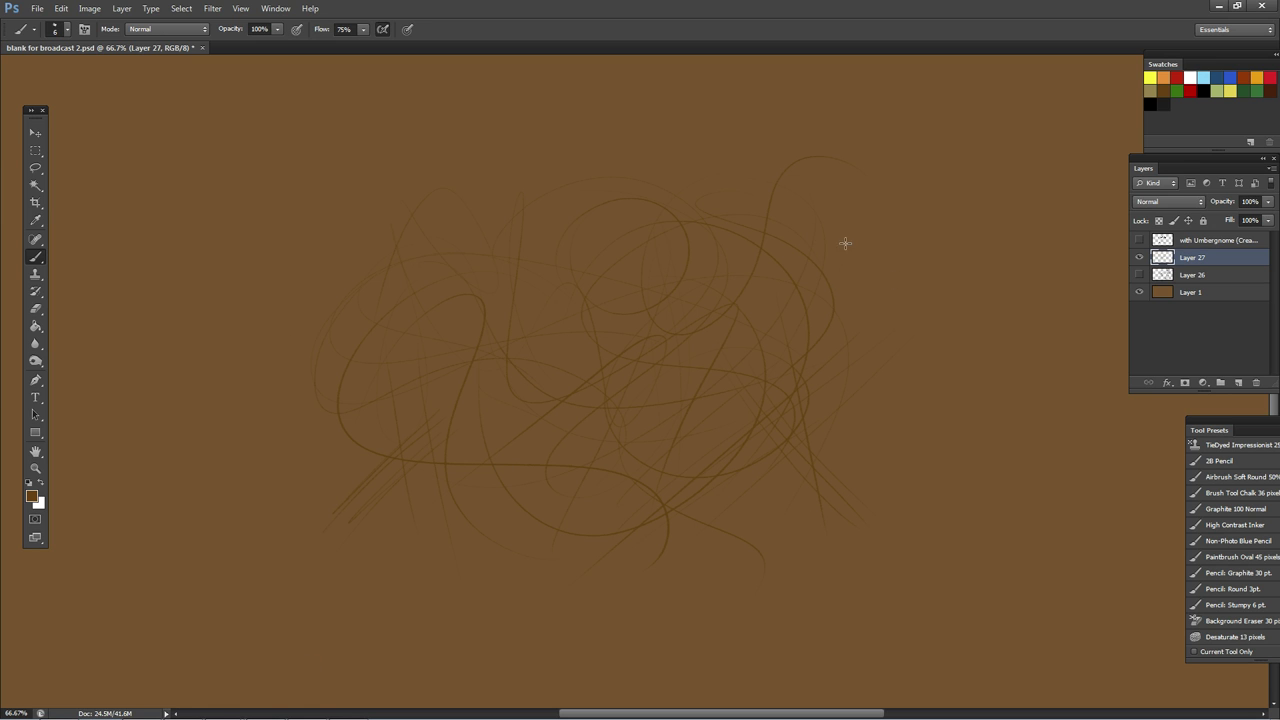
Step: Add a few last curves to the scribble and rotate the canvas until it sits diagonally
mouse_move(873, 289)
mouse_down()
mouse_move(775, 263)
mouse_move(839, 271)
mouse_move(800, 205)
mouse_up()
mouse_move(460, 357)
mouse_down()
mouse_move(520, 413)
mouse_move(387, 418)
mouse_move(392, 448)
mouse_up()
key(r)
drag(797, 303, 684, 520)
drag(889, 343, 696, 572)
drag(946, 503, 600, 597)
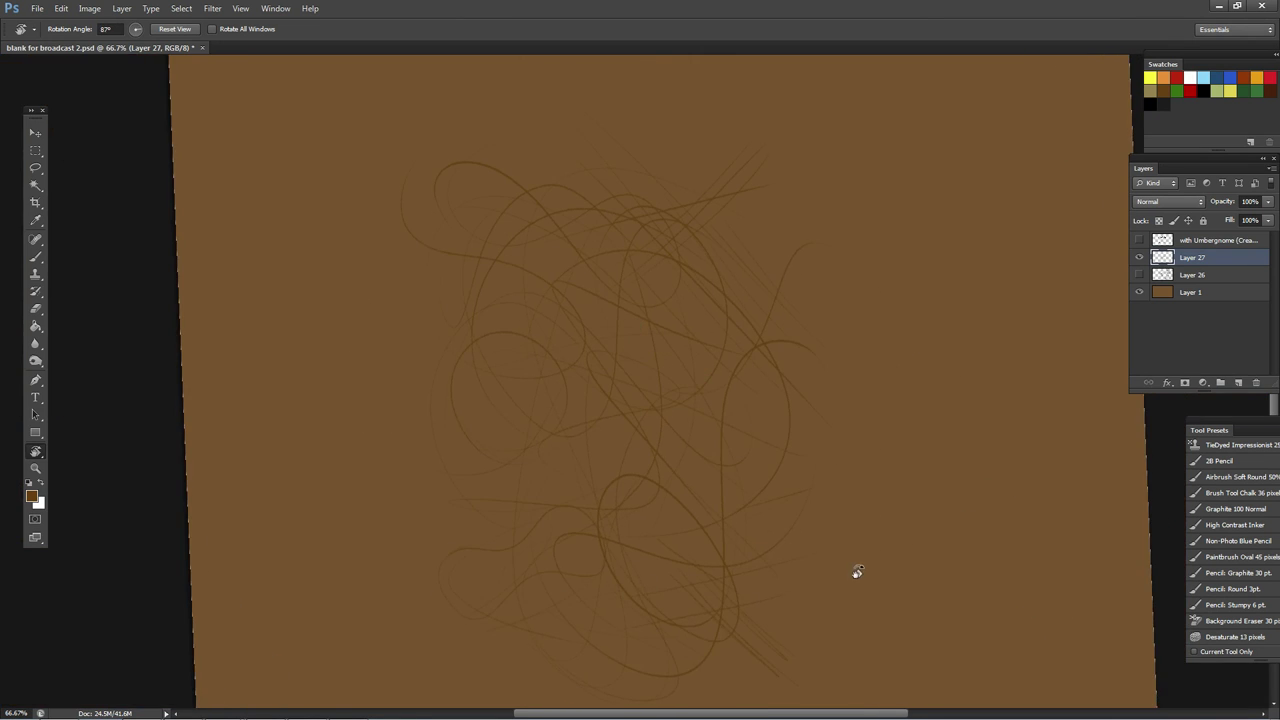
mouse_move(854, 574)
mouse_down()
mouse_move(957, 466)
mouse_move(949, 377)
mouse_move(960, 363)
mouse_up()
Step: With the dark brown swatch, sketch the creature's long rounded snout, oval eye, heavy brow and head curve over the scribble
key(b)
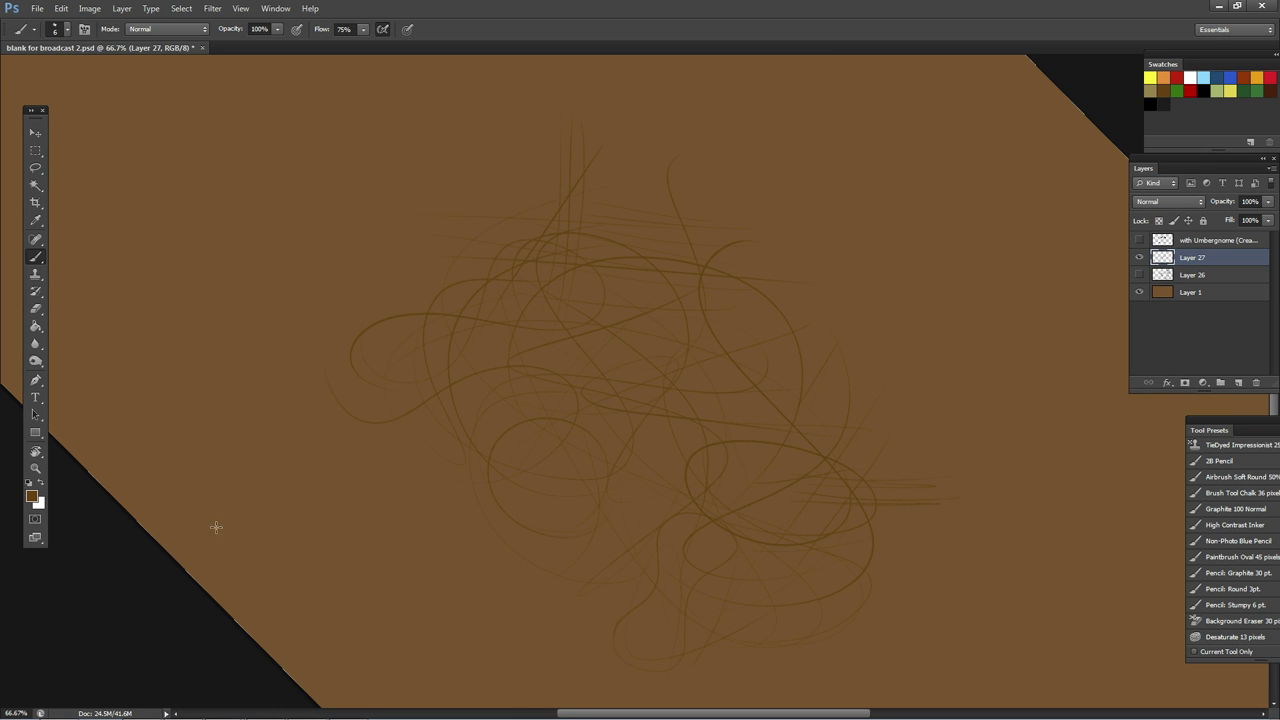
click(29, 482)
click(1164, 90)
mouse_move(340, 366)
mouse_down()
mouse_move(450, 402)
mouse_move(540, 381)
mouse_move(552, 418)
mouse_move(488, 495)
mouse_up()
mouse_move(562, 292)
mouse_down()
mouse_move(583, 297)
mouse_move(568, 302)
mouse_up()
drag(498, 265, 522, 303)
drag(560, 234, 652, 345)
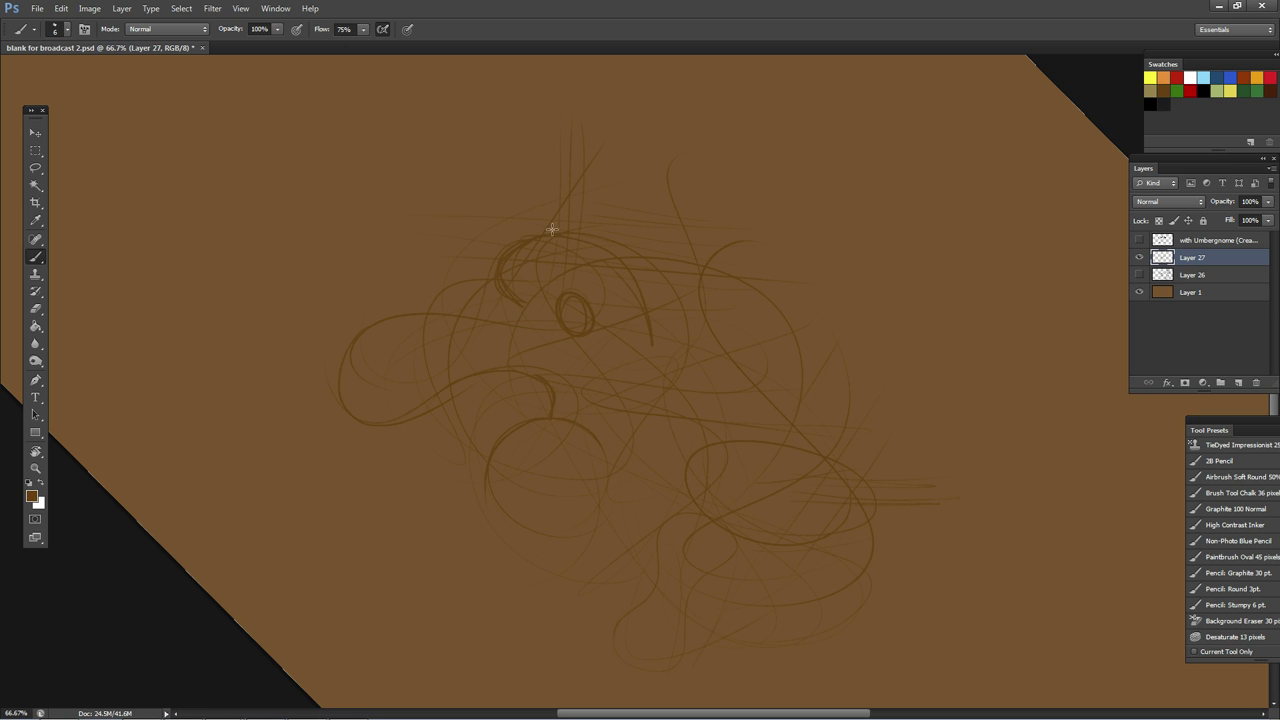
Step: Sketch a large curved horn on top of the head, plus the nostril, rounded chin and jaw line
mouse_move(545, 226)
mouse_down()
mouse_move(597, 153)
mouse_move(735, 117)
mouse_move(751, 153)
mouse_move(670, 192)
mouse_up()
drag(563, 380, 457, 351)
mouse_move(512, 433)
mouse_down()
mouse_move(608, 507)
mouse_move(670, 462)
mouse_up()
mouse_move(665, 368)
mouse_down()
mouse_move(666, 423)
mouse_move(608, 502)
mouse_up()
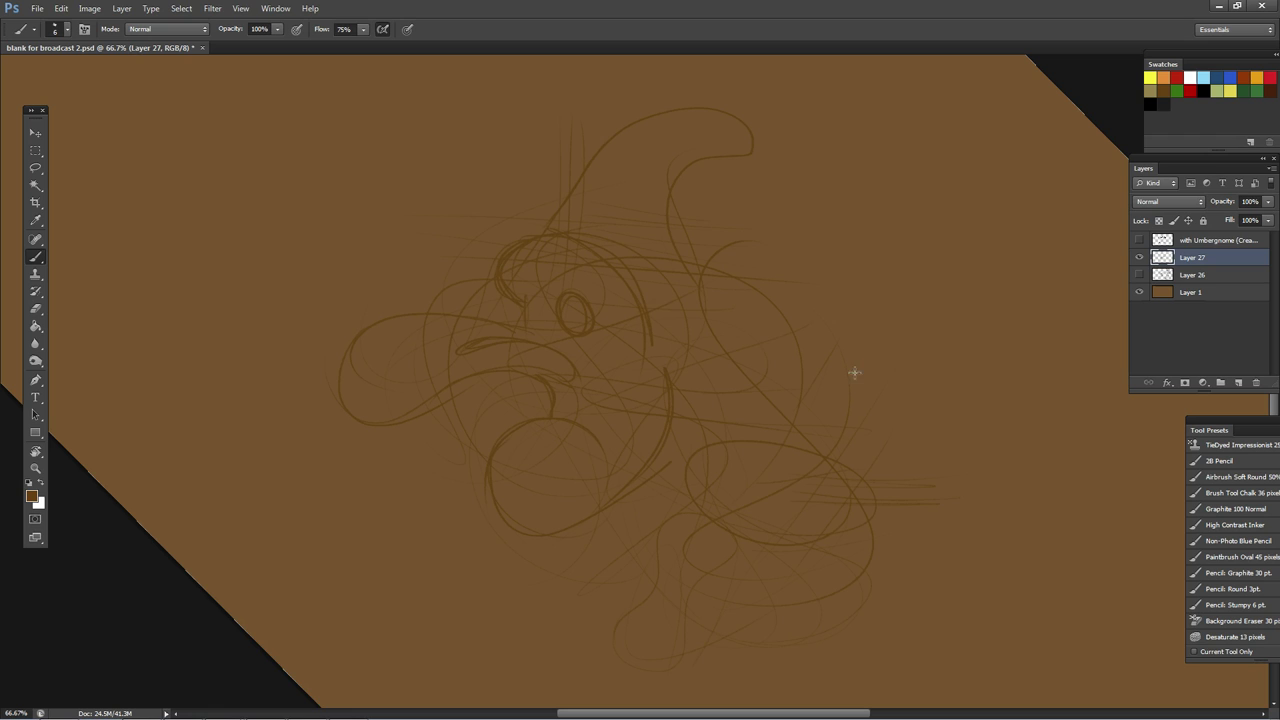
Step: Draw the pointed ear behind the head, strengthen the horn's inner curve and mark the start of the neck
mouse_move(677, 319)
mouse_down()
mouse_move(679, 289)
mouse_move(733, 240)
mouse_move(703, 363)
mouse_move(678, 382)
mouse_up()
mouse_move(730, 240)
mouse_down()
mouse_move(714, 346)
mouse_move(726, 263)
mouse_move(742, 254)
mouse_up()
drag(688, 167, 674, 222)
drag(674, 426, 700, 440)
Step: Outline the creature's back, rump and belly, and rough in the front leg lines
mouse_move(729, 346)
mouse_down()
mouse_move(875, 499)
mouse_move(798, 635)
mouse_move(708, 592)
mouse_up()
drag(873, 606, 718, 598)
mouse_move(716, 581)
mouse_down()
mouse_move(843, 614)
mouse_move(906, 516)
mouse_up()
drag(731, 526, 759, 559)
drag(681, 508, 640, 634)
drag(707, 582, 699, 628)
drag(704, 594, 686, 640)
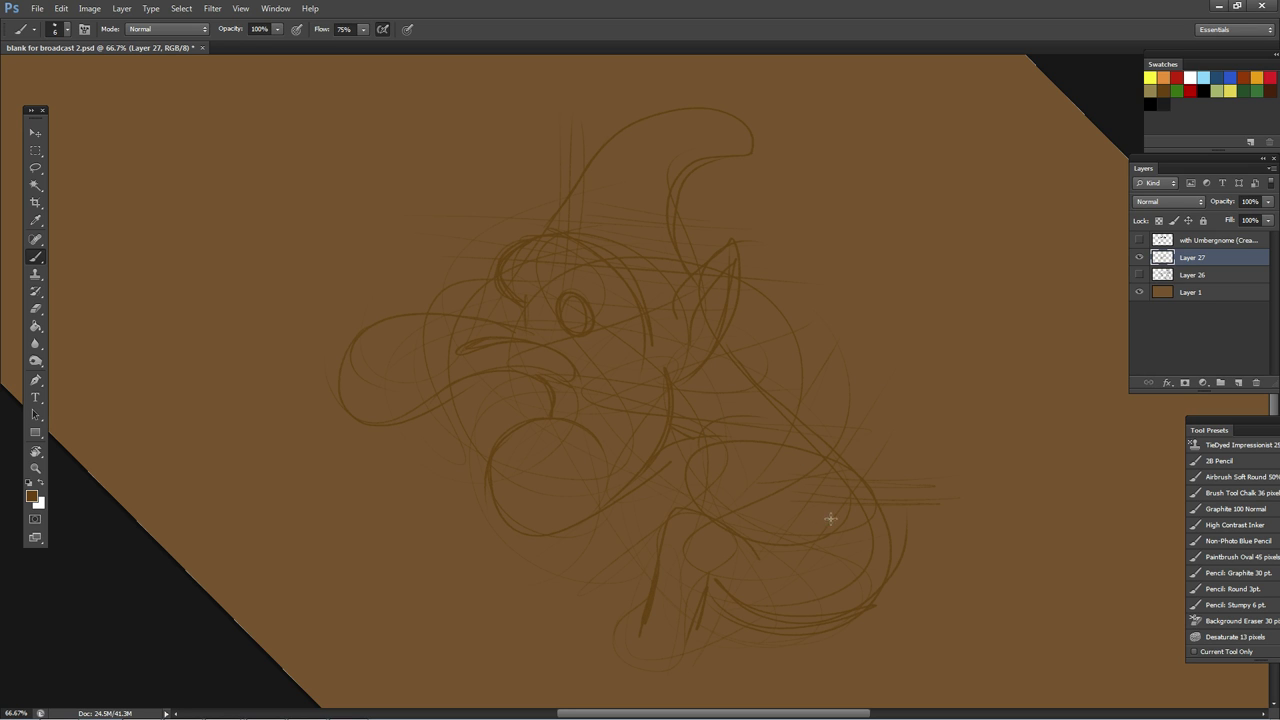
Step: Sketch an oval on the upper body and a limb running down from it to a round joint
drag(779, 448, 788, 492)
mouse_move(761, 438)
mouse_down()
mouse_move(714, 472)
mouse_move(719, 423)
mouse_up()
drag(776, 552, 742, 635)
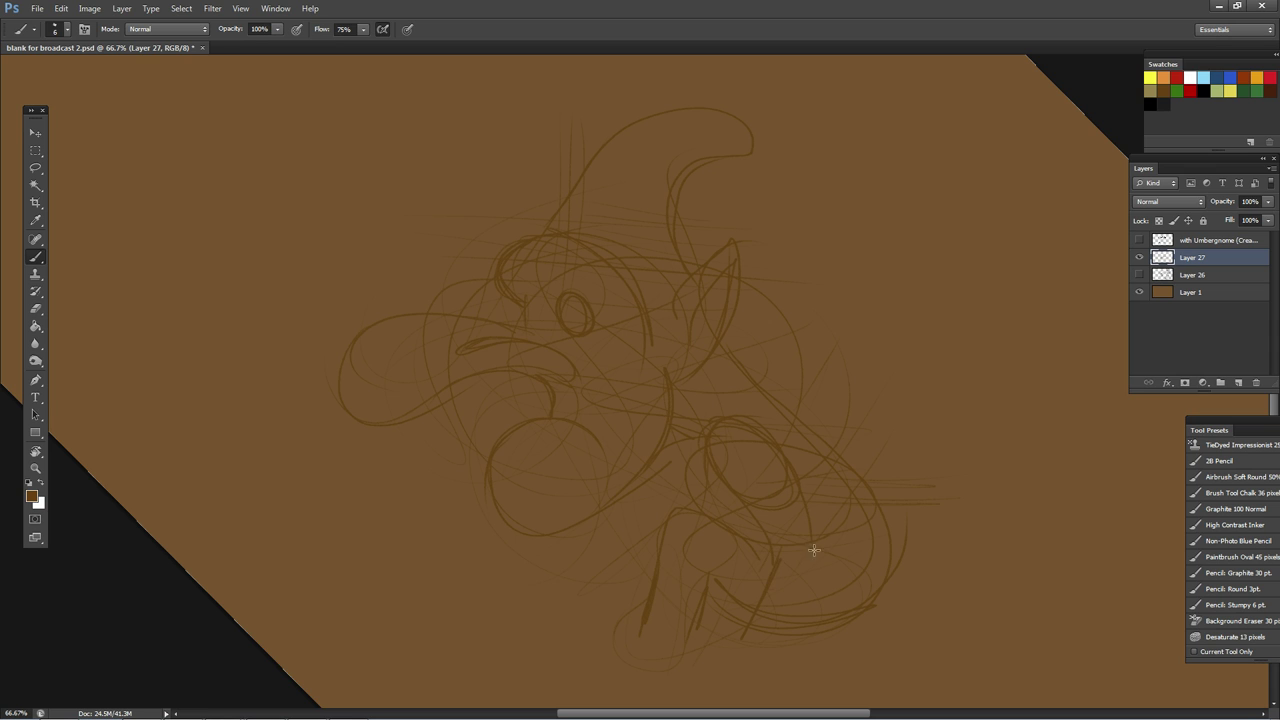
mouse_move(798, 568)
mouse_down()
mouse_move(814, 551)
mouse_move(770, 638)
mouse_up()
Step: Reinforce the rump and draw a long S-curved tail with a rounded tip rising from it
drag(856, 512, 870, 600)
mouse_move(877, 570)
mouse_down()
mouse_move(900, 386)
mouse_move(1008, 395)
mouse_up()
mouse_move(857, 574)
mouse_down()
mouse_move(974, 557)
mouse_move(929, 443)
mouse_move(994, 406)
mouse_move(1008, 381)
mouse_move(1000, 414)
mouse_up()
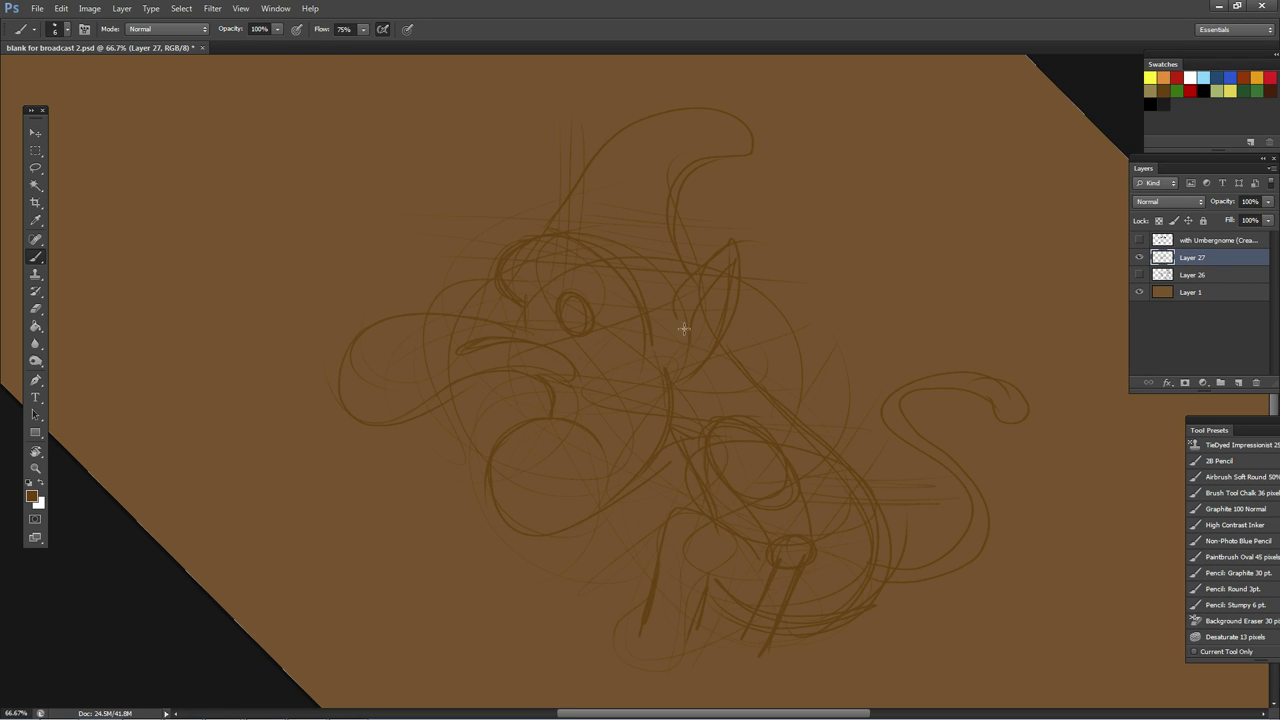
Step: Touch up the ear's base and draw a raised bat-like wing with pointed, scalloped edges on the creature's back
drag(669, 341, 674, 304)
mouse_move(753, 411)
mouse_down()
mouse_move(749, 362)
mouse_move(881, 249)
mouse_move(867, 248)
mouse_move(906, 232)
mouse_move(961, 227)
mouse_move(1070, 282)
mouse_move(944, 286)
mouse_move(958, 347)
mouse_move(823, 411)
mouse_move(880, 490)
mouse_move(780, 388)
mouse_move(903, 259)
mouse_up()
mouse_move(814, 334)
mouse_down()
mouse_move(908, 247)
mouse_move(1035, 265)
mouse_up()
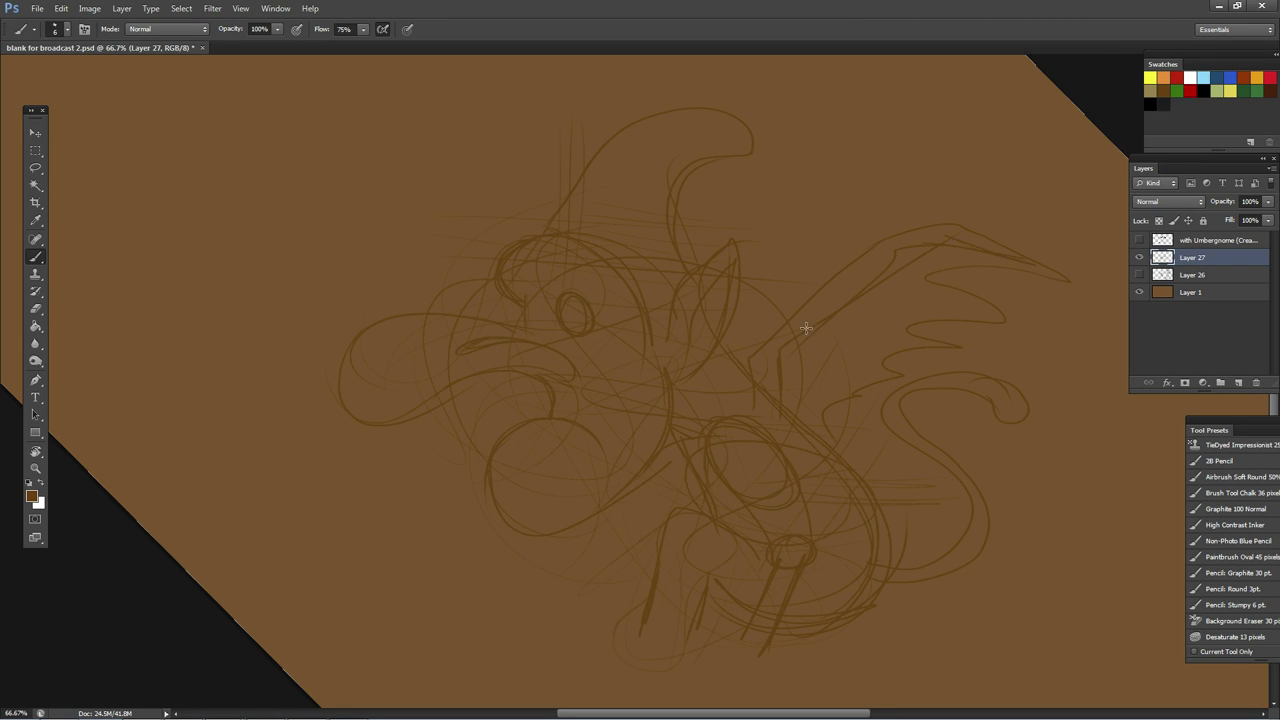
mouse_move(807, 329)
mouse_down()
mouse_move(994, 306)
mouse_move(897, 370)
mouse_move(842, 347)
mouse_move(805, 405)
mouse_up()
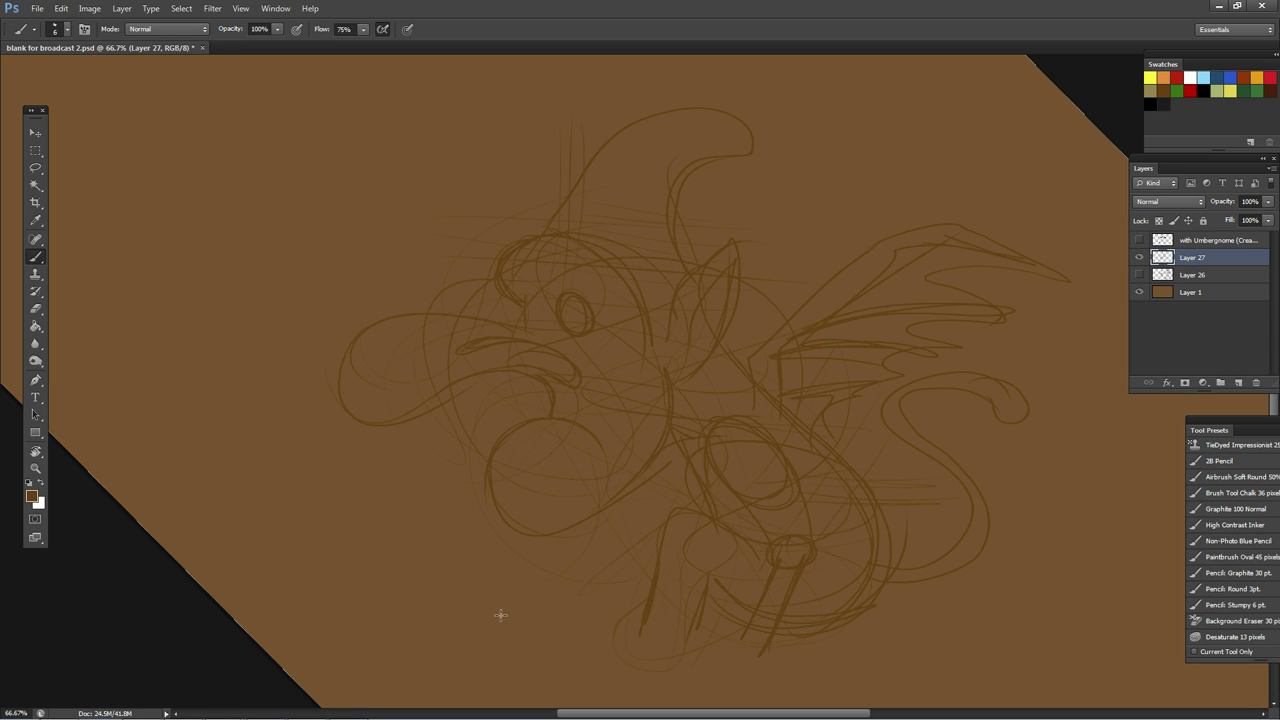
Step: Refine the face with a pupil, mouth and chin contours, and add inner ear and neck lines
drag(598, 444, 585, 395)
mouse_move(583, 314)
mouse_down()
mouse_move(580, 303)
mouse_move(575, 315)
mouse_up()
drag(543, 429, 571, 444)
mouse_move(695, 310)
mouse_down()
mouse_move(719, 253)
mouse_move(703, 271)
mouse_move(744, 282)
mouse_up()
mouse_move(669, 383)
mouse_down()
mouse_move(757, 225)
mouse_move(693, 425)
mouse_move(704, 367)
mouse_move(688, 426)
mouse_up()
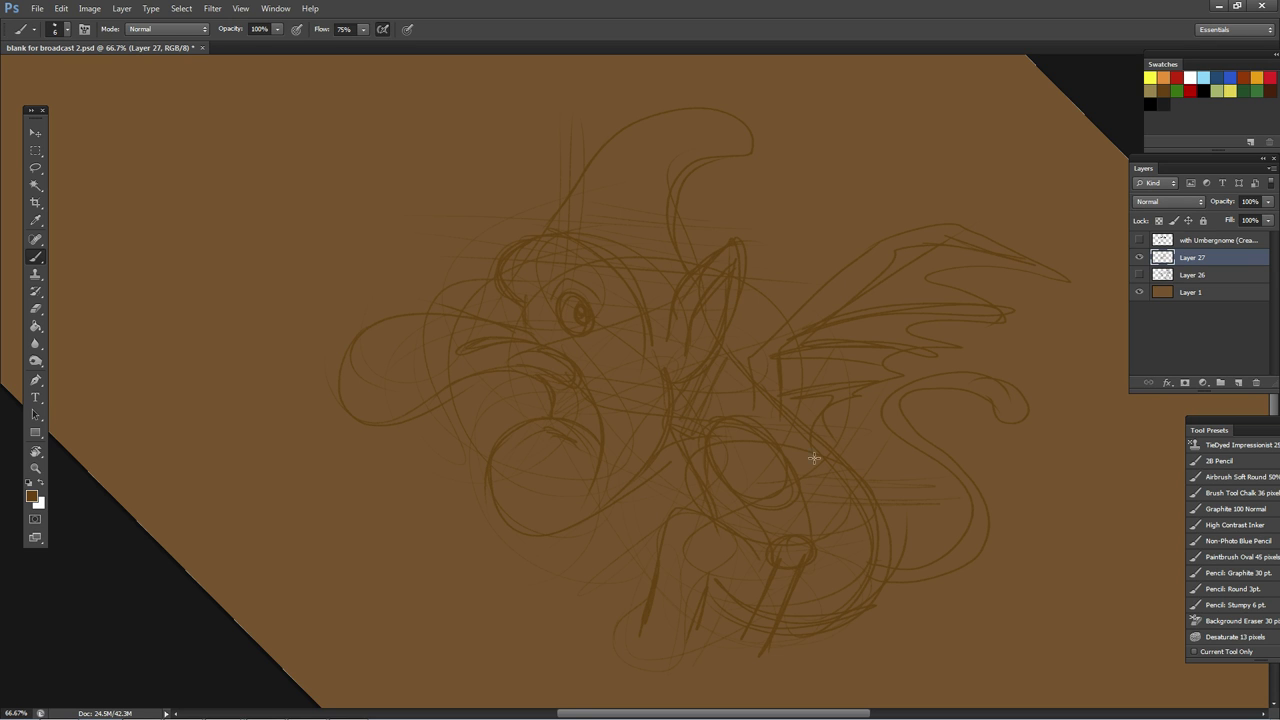
Step: Rework the shoulder oval, add a foot below the jointed limb and outline the other bent limb
mouse_move(718, 386)
mouse_down()
mouse_move(705, 453)
mouse_move(762, 439)
mouse_move(699, 411)
mouse_move(776, 593)
mouse_move(808, 593)
mouse_move(725, 446)
mouse_move(803, 545)
mouse_up()
mouse_move(727, 666)
mouse_down()
mouse_move(761, 677)
mouse_move(738, 644)
mouse_move(704, 685)
mouse_move(715, 654)
mouse_move(714, 665)
mouse_move(772, 653)
mouse_move(710, 698)
mouse_up()
mouse_move(660, 492)
mouse_down()
mouse_move(623, 616)
mouse_move(647, 511)
mouse_move(616, 597)
mouse_move(633, 608)
mouse_move(690, 587)
mouse_move(643, 623)
mouse_up()
drag(665, 560, 688, 514)
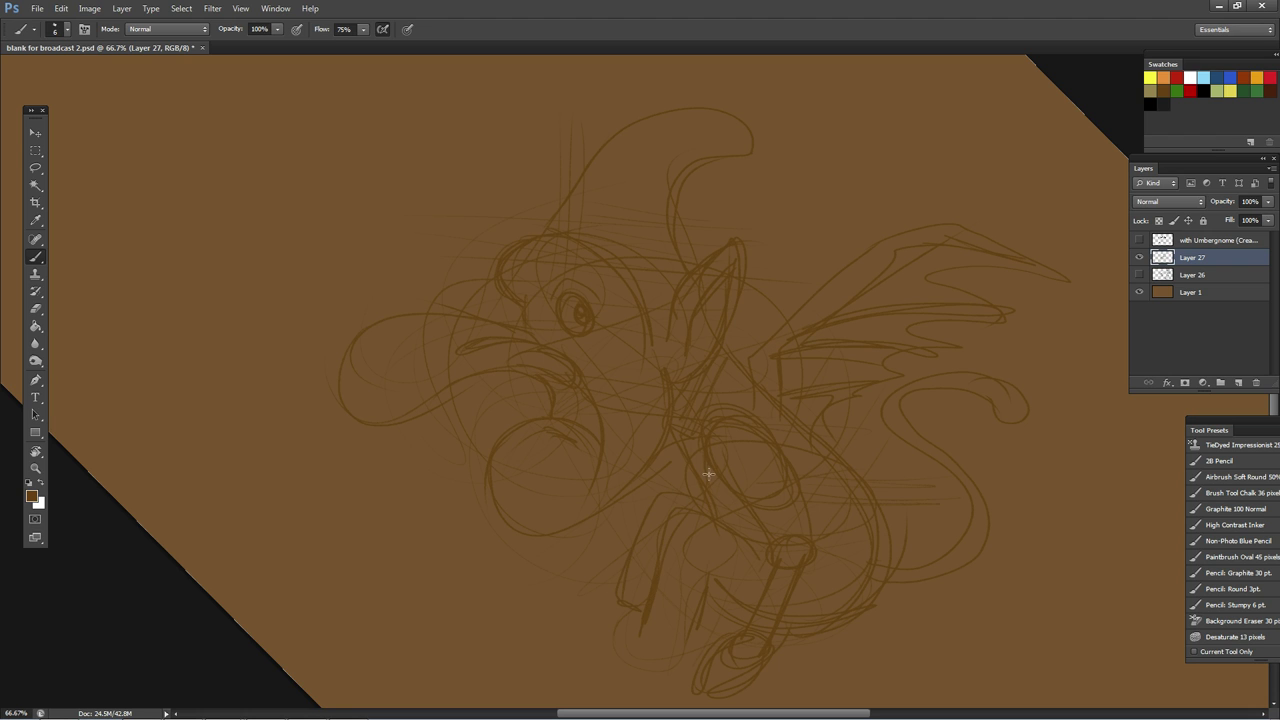
Step: Extend the lower limb toward the canvas's lower edge with long strokes ending in a pointed foot
drag(625, 609, 534, 663)
drag(642, 638, 548, 692)
mouse_move(717, 632)
mouse_down()
mouse_move(642, 641)
mouse_move(686, 651)
mouse_move(682, 694)
mouse_up()
mouse_move(543, 673)
mouse_down()
mouse_move(585, 700)
mouse_move(682, 692)
mouse_up()
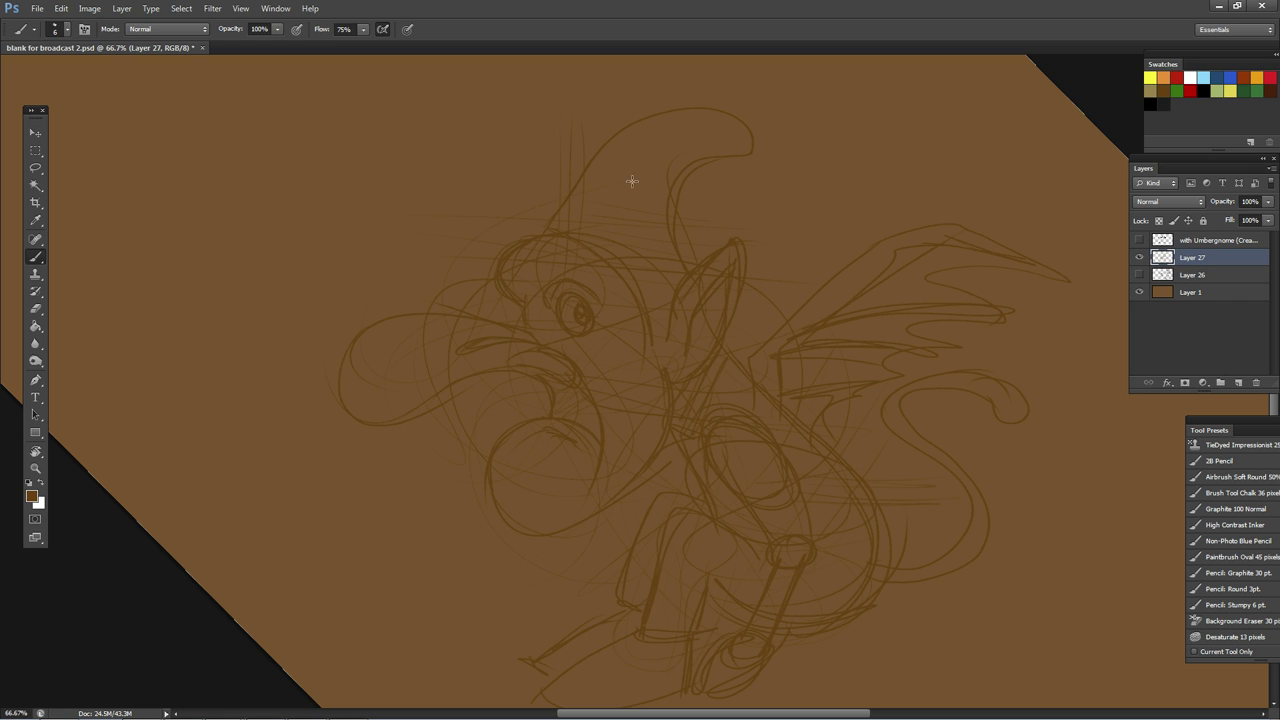
Step: Strengthen the brow and the top of the head, and thicken the horn's contour and hooked tip
drag(510, 252, 677, 246)
drag(560, 222, 686, 269)
drag(518, 229, 552, 231)
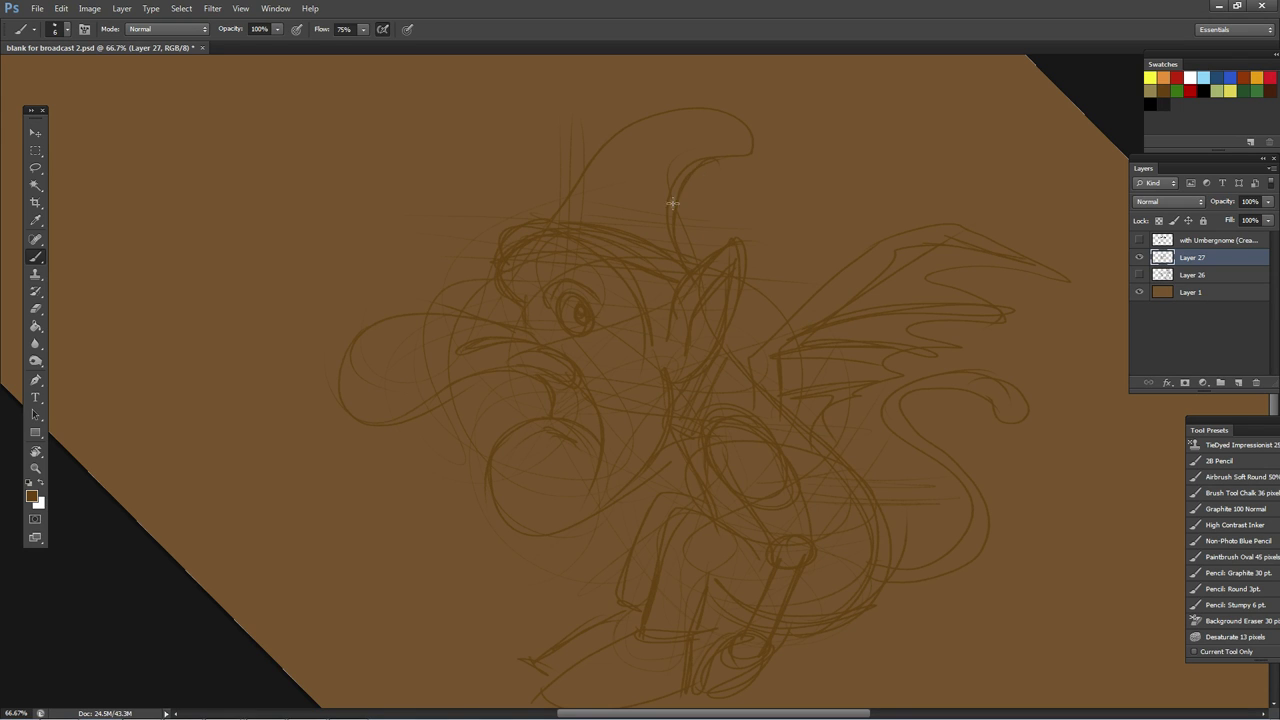
mouse_move(673, 203)
mouse_down()
mouse_move(686, 177)
mouse_move(760, 163)
mouse_move(651, 182)
mouse_move(690, 154)
mouse_up()
Step: View the creature sketch at 100% zoom with the canvas rotation reset to 0°
double_click(36, 467)
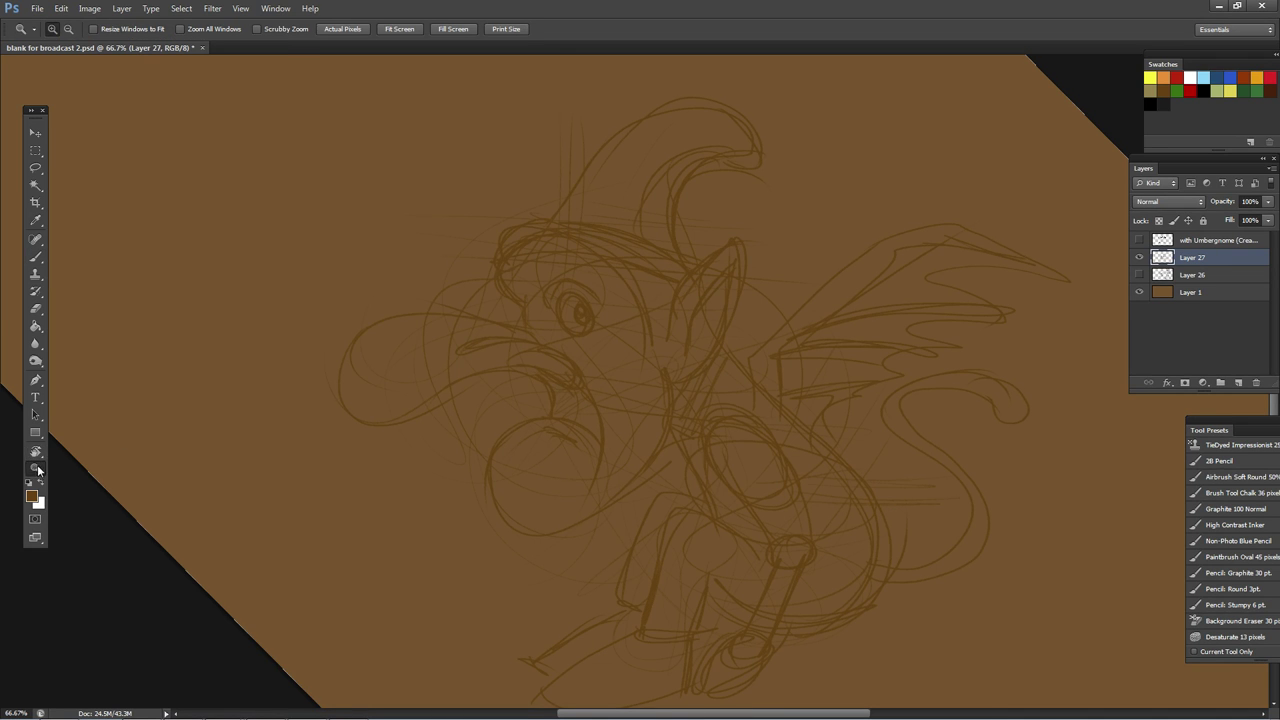
double_click(38, 452)
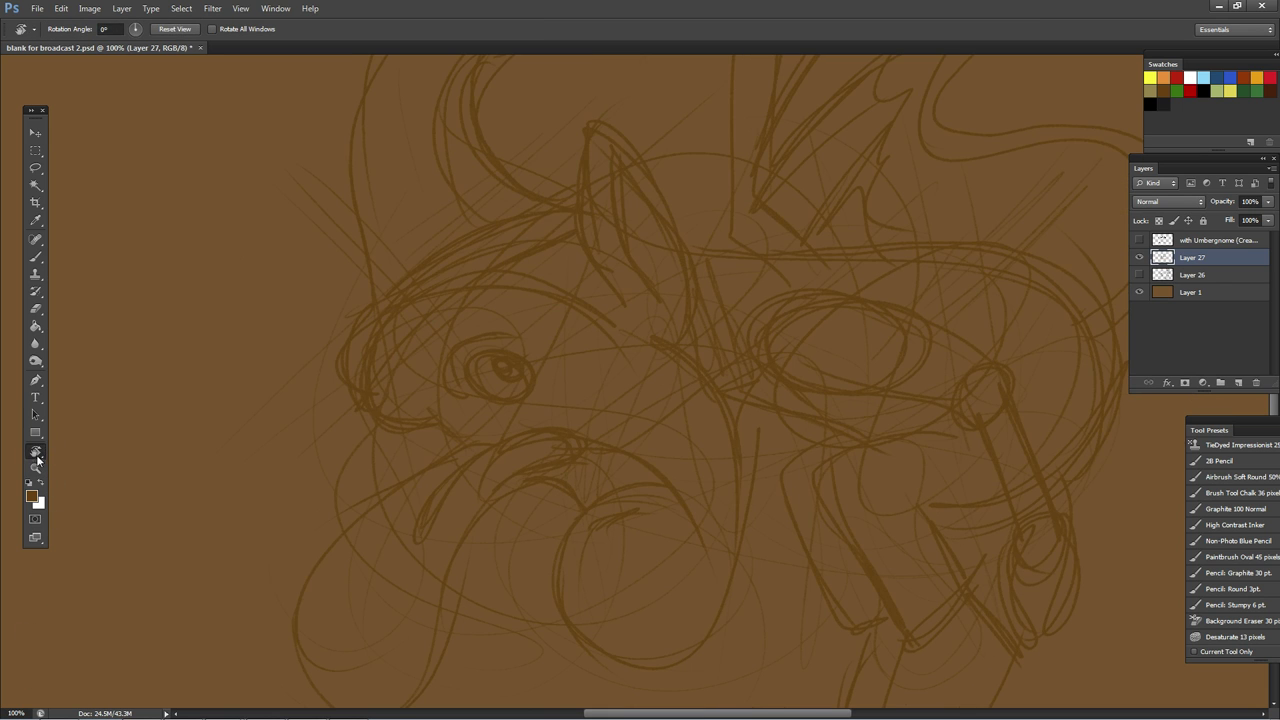
Step: Fit the whole canvas on screen so the entire creature sketch is in view
drag(38, 452, 65, 452)
click(68, 450)
double_click(36, 452)
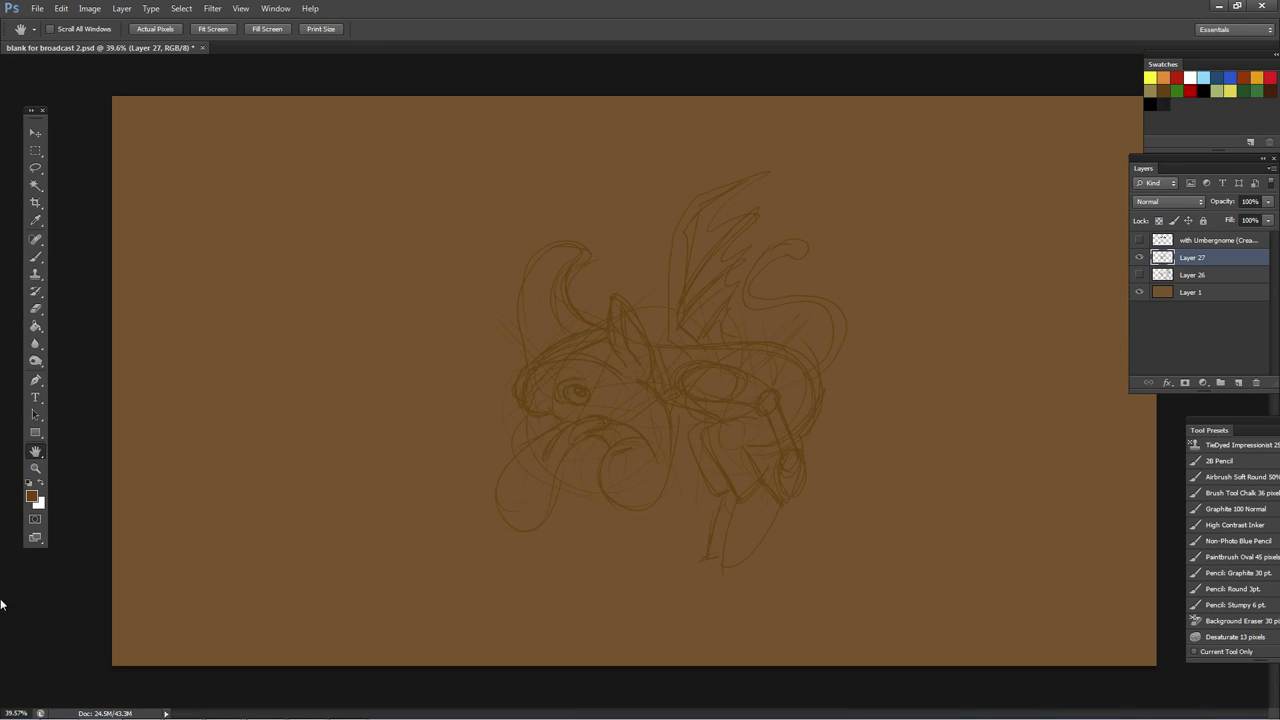
key(r)
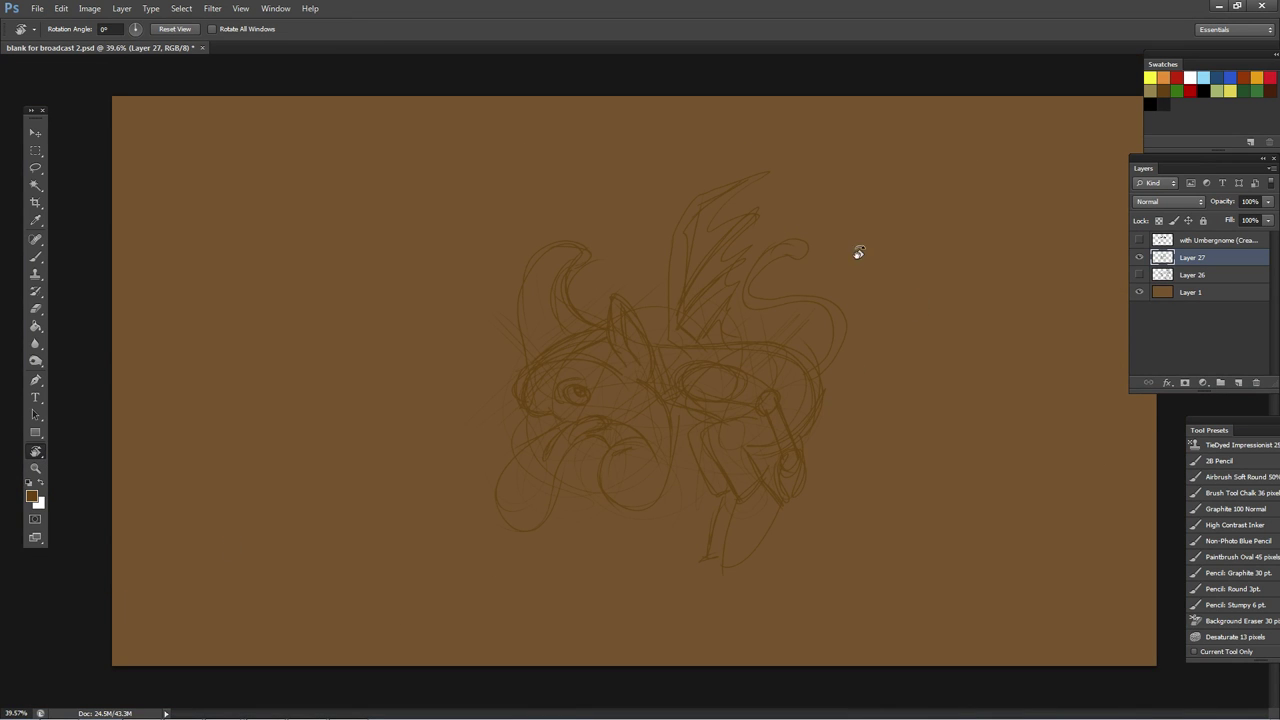
drag(854, 251, 826, 473)
key(Escape)
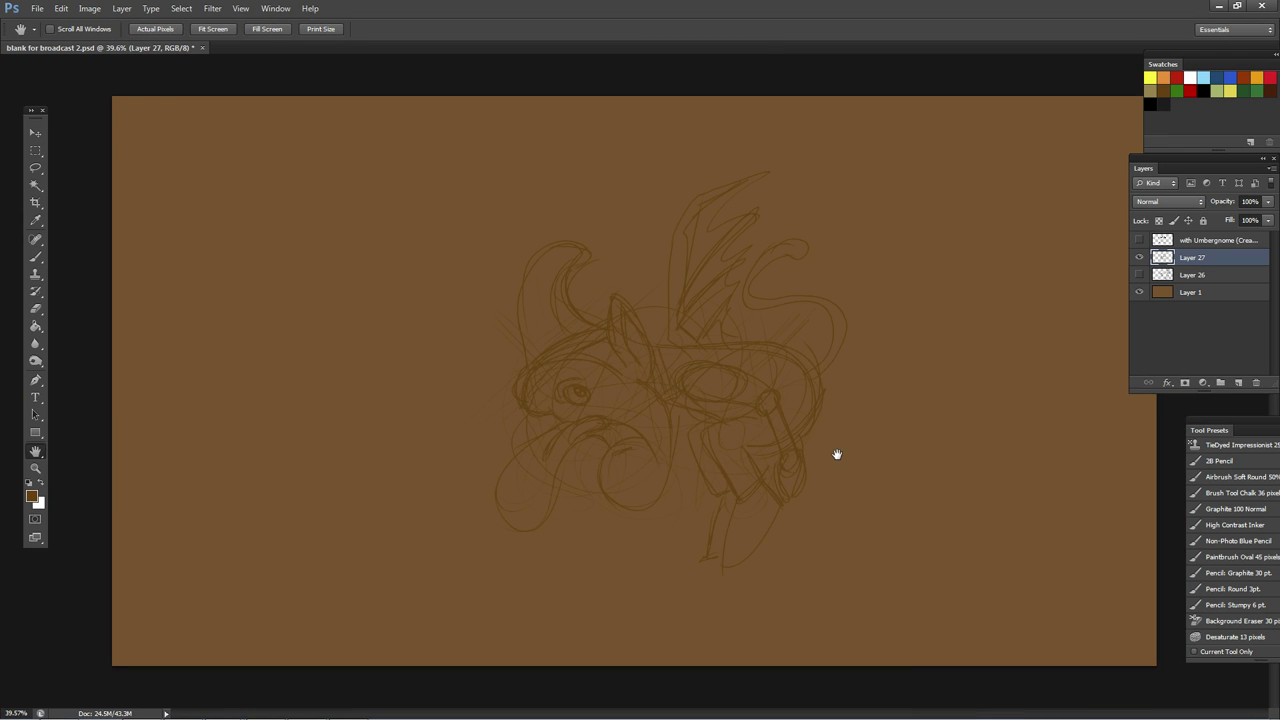
Step: Select the area around the creature sketch on Layer 27 and rotate it 55.91° clockwise into a sitting pose
key(m)
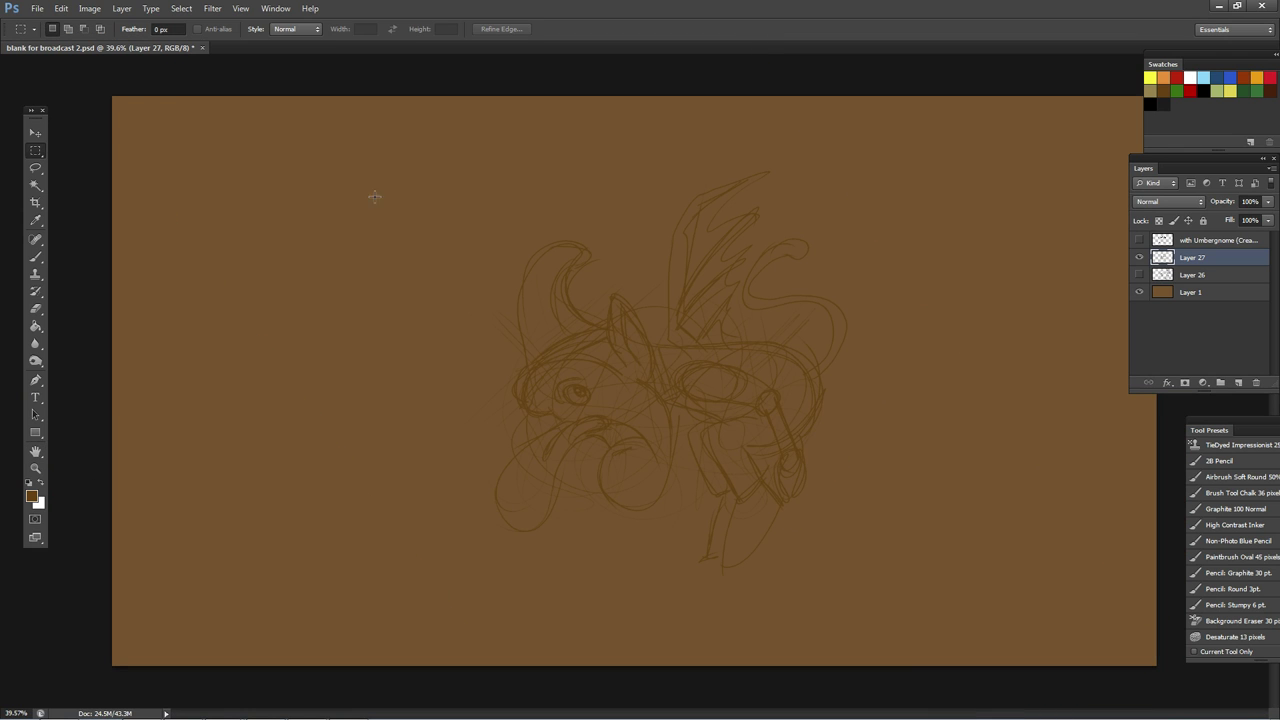
drag(660, 622, 970, 618)
key(v)
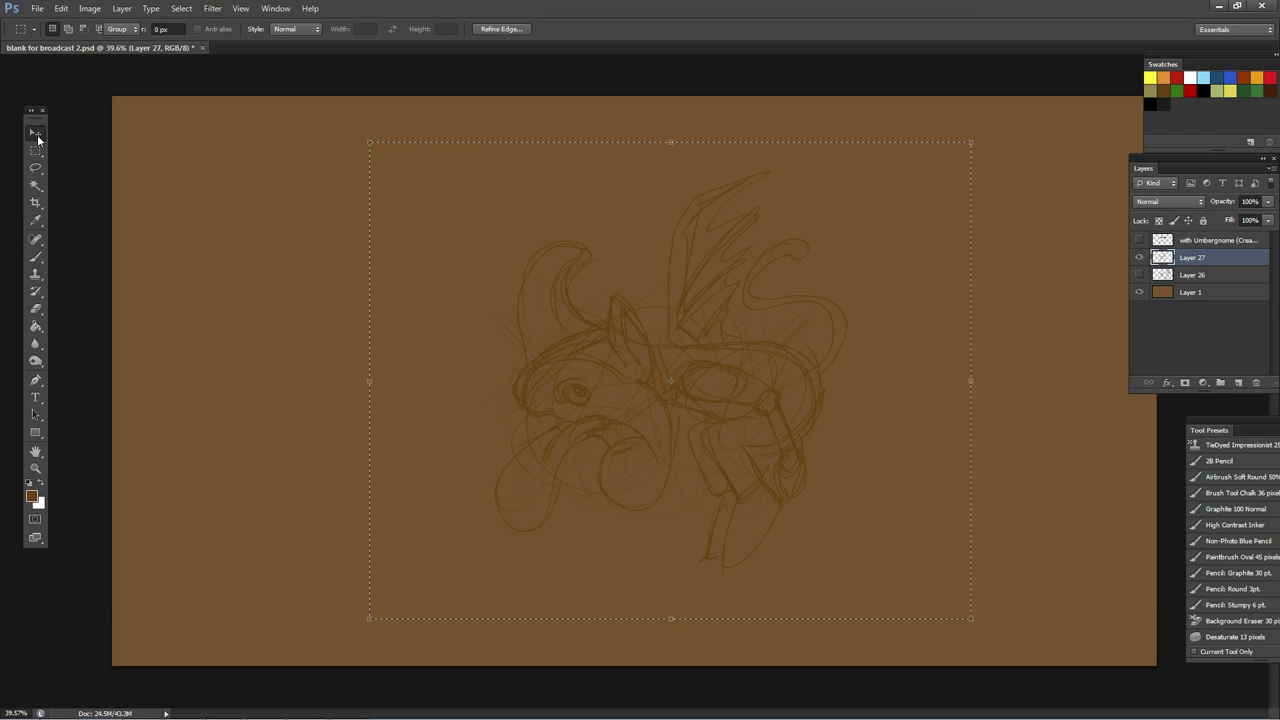
mouse_move(986, 130)
mouse_down()
mouse_move(1002, 309)
mouse_move(929, 451)
mouse_up()
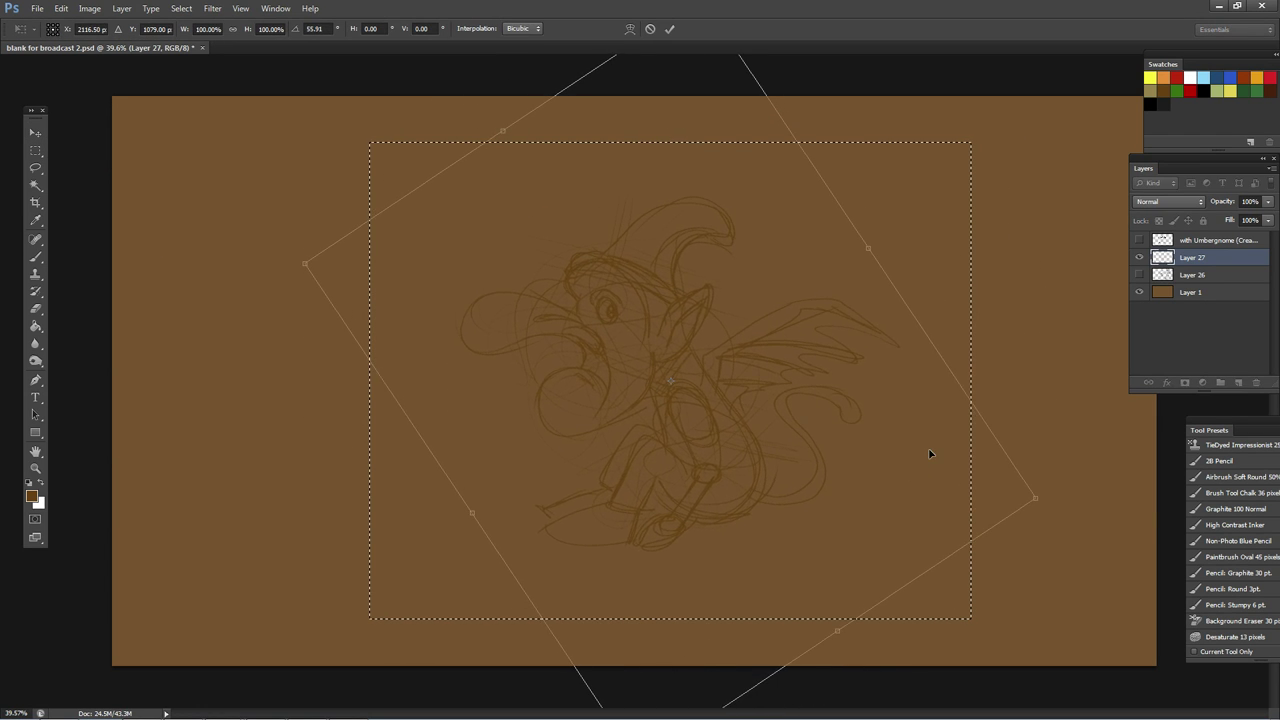
key(Return)
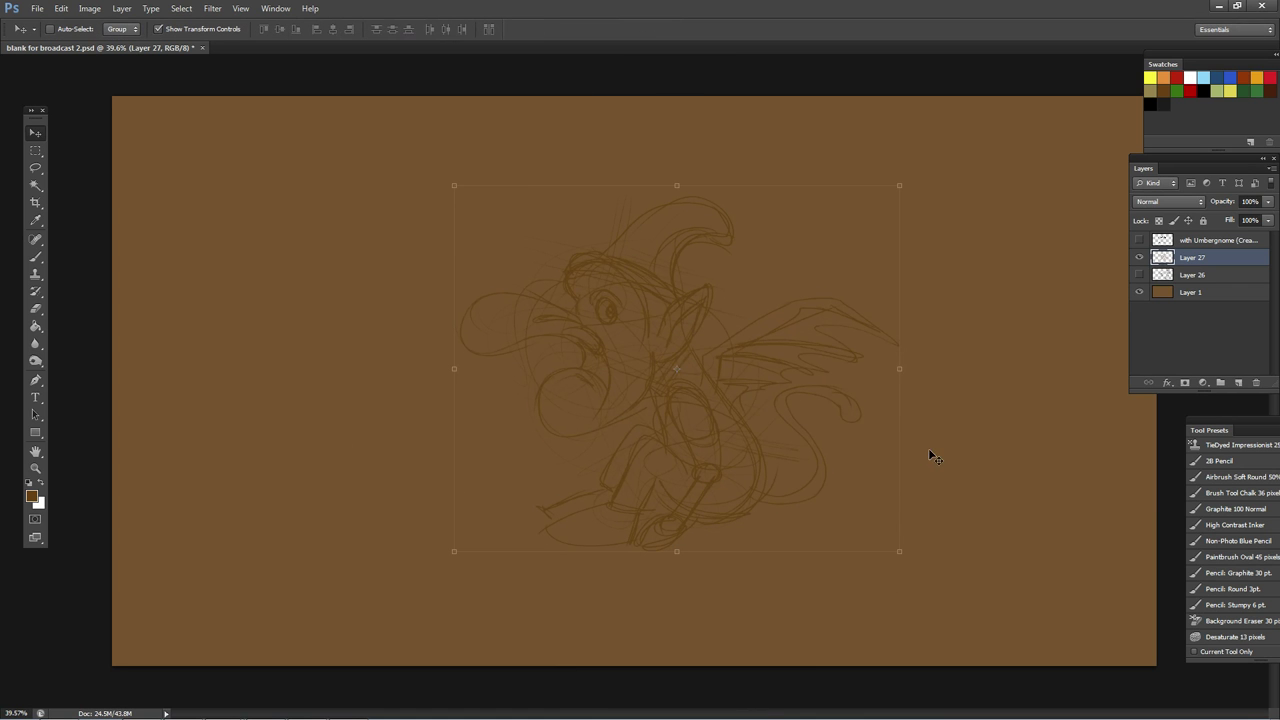
Step: Create a new layer above Layer 27 for the line work and ready the Brush with black as the foreground color
click(35, 257)
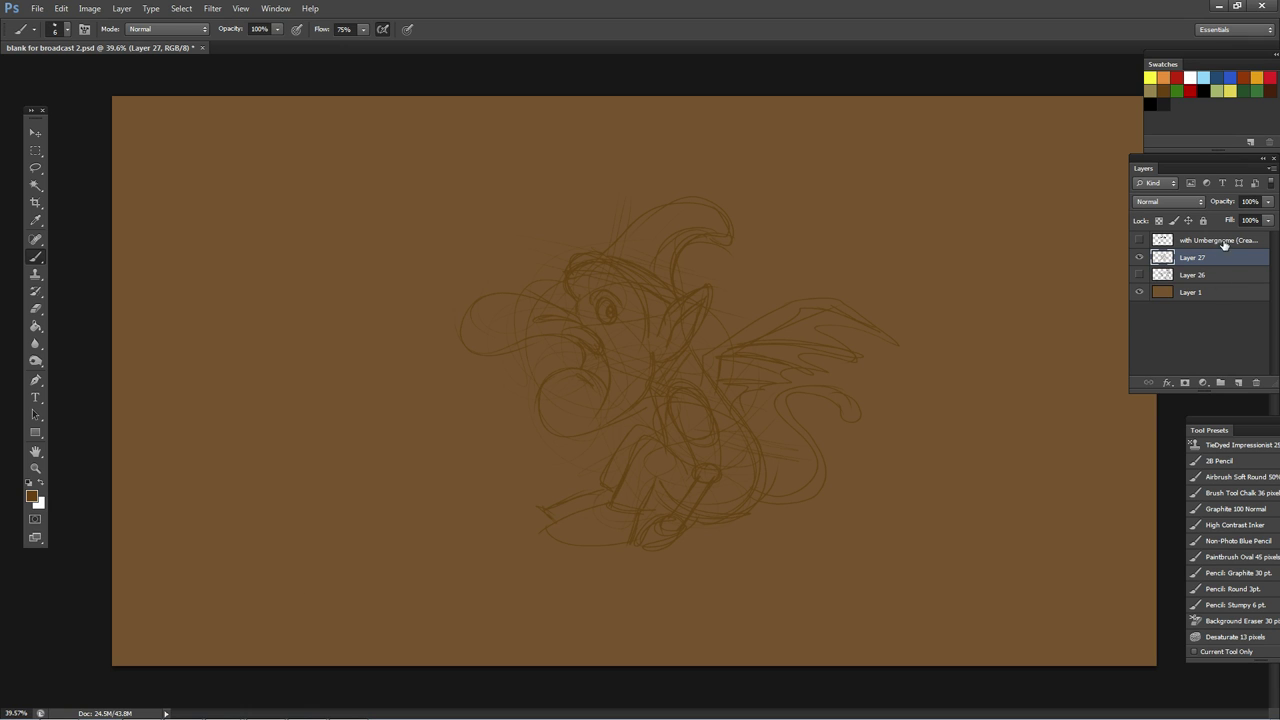
click(1238, 382)
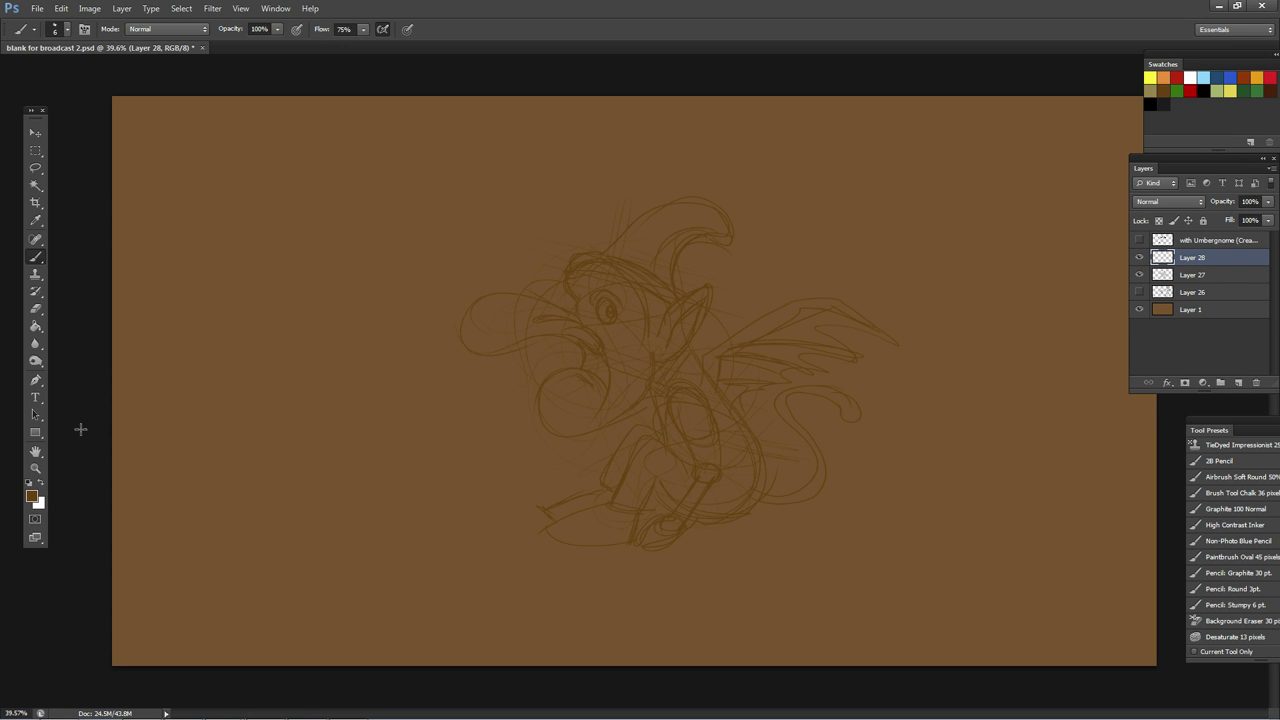
click(36, 468)
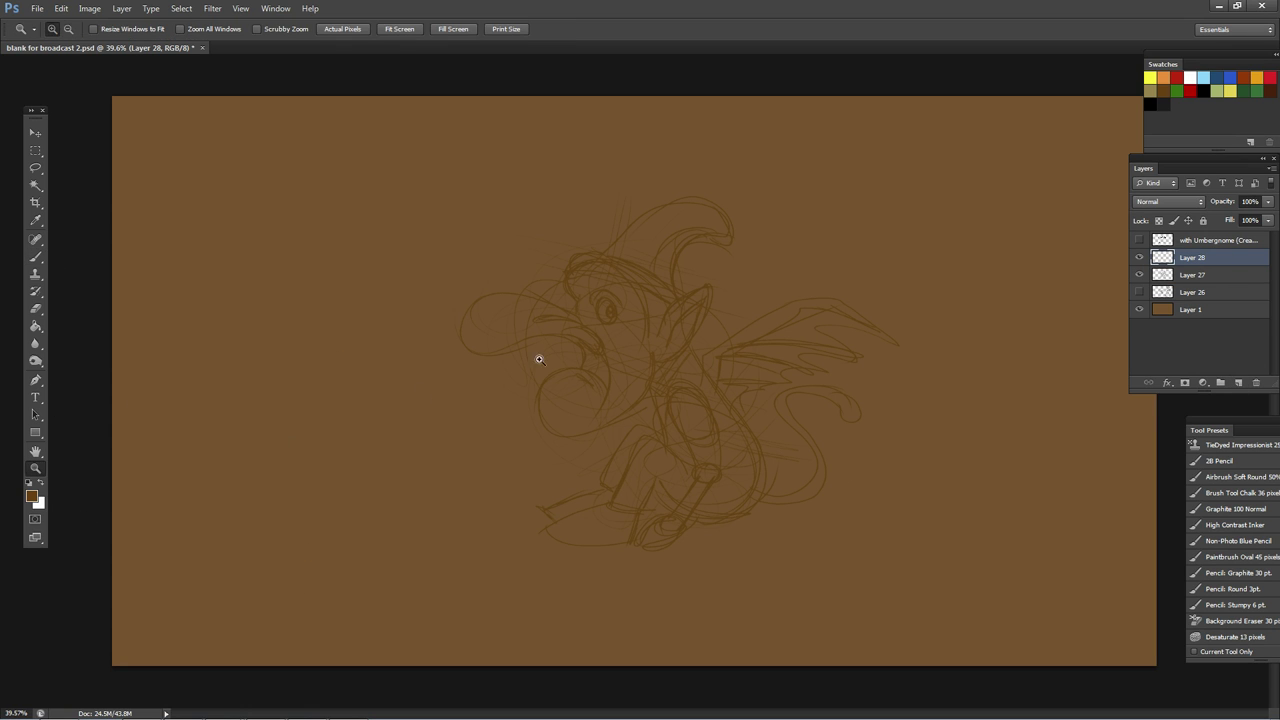
click(607, 357)
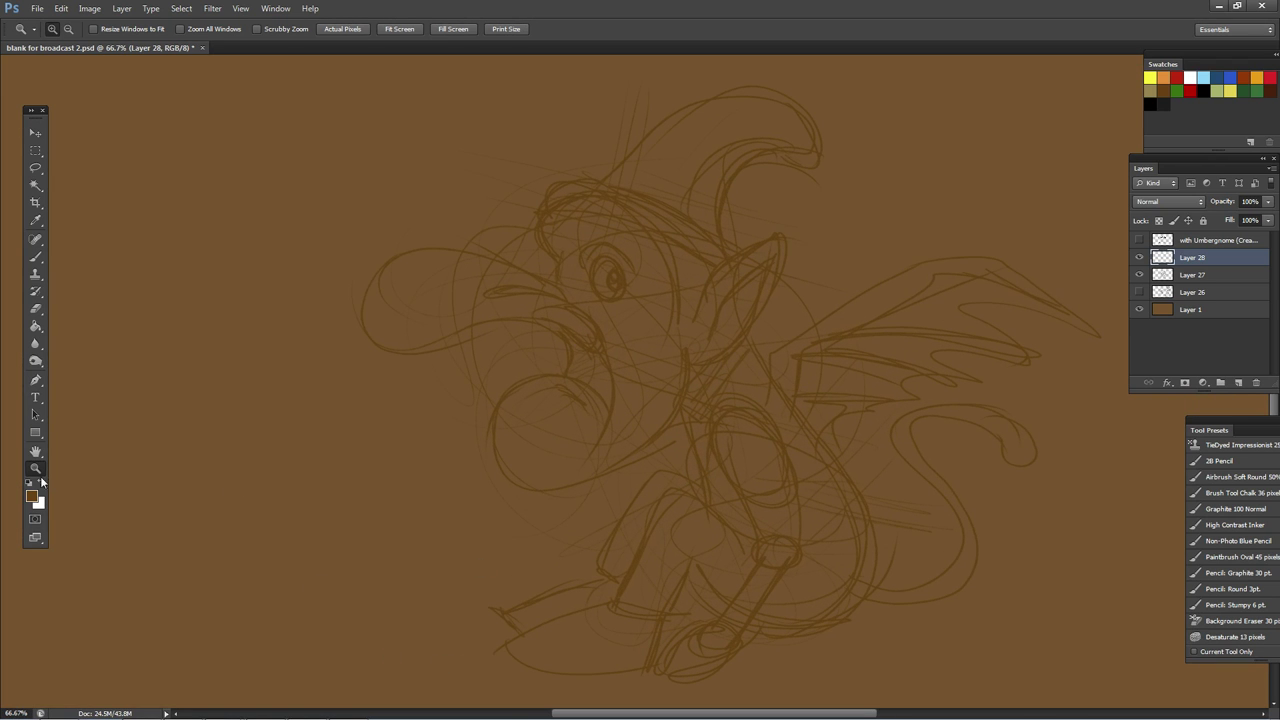
click(1152, 103)
click(45, 255)
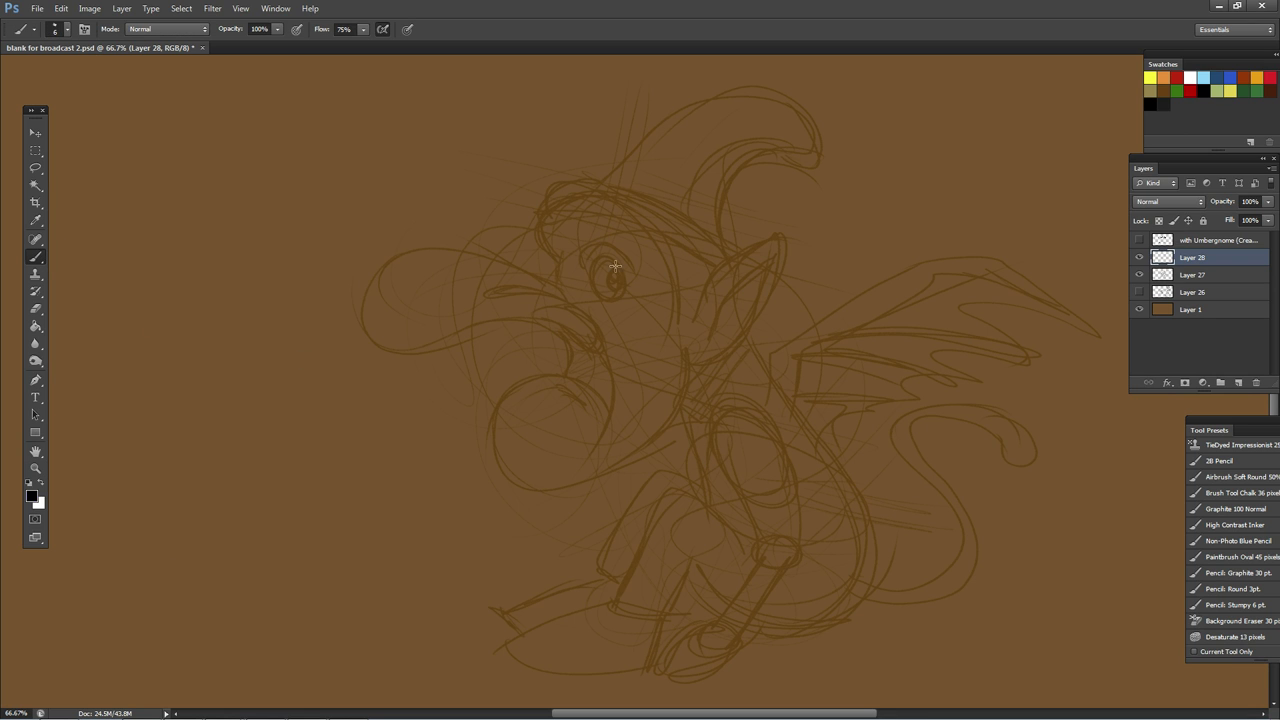
Step: Ink the eye, the nostril fold and the long bulbous nose in black, undoing and redrawing the nose outline
mouse_move(615, 265)
mouse_down()
mouse_move(618, 297)
mouse_move(606, 296)
mouse_move(622, 289)
mouse_move(616, 279)
mouse_move(584, 263)
mouse_move(630, 264)
mouse_up()
drag(546, 320, 601, 352)
mouse_move(562, 262)
mouse_down()
mouse_move(405, 251)
mouse_move(367, 307)
mouse_move(548, 328)
mouse_up()
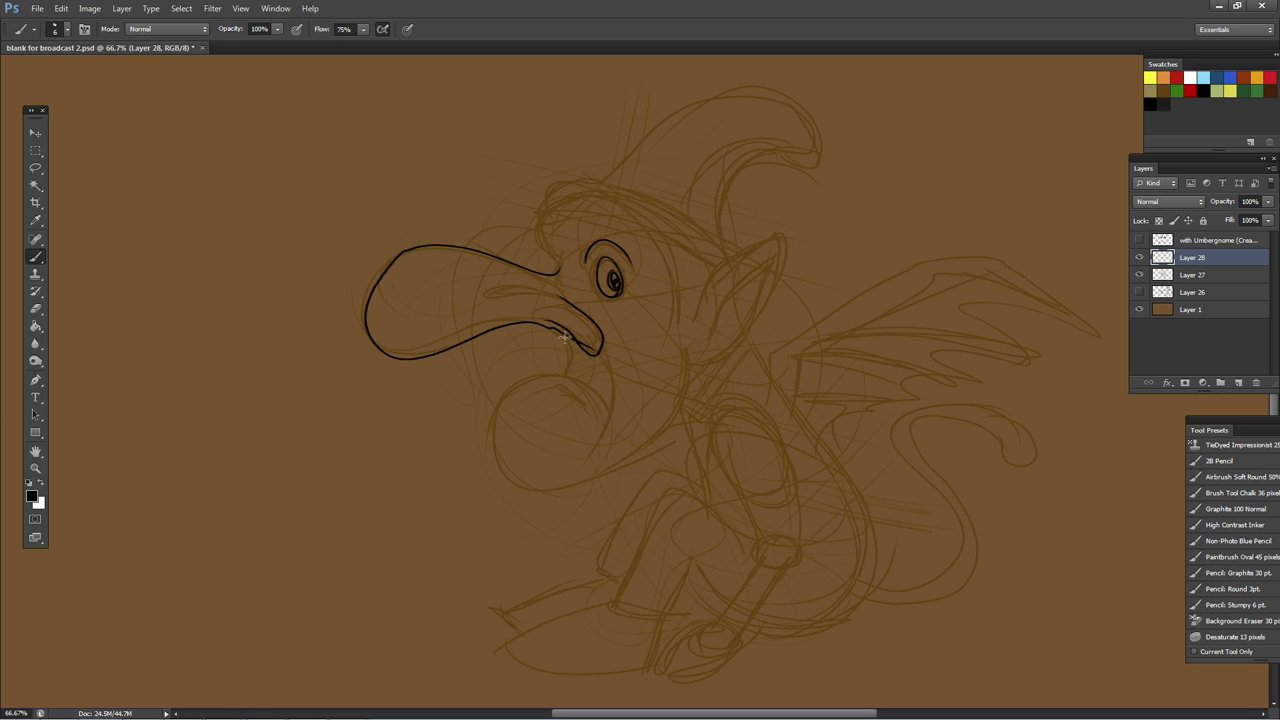
key(ctrl+z)
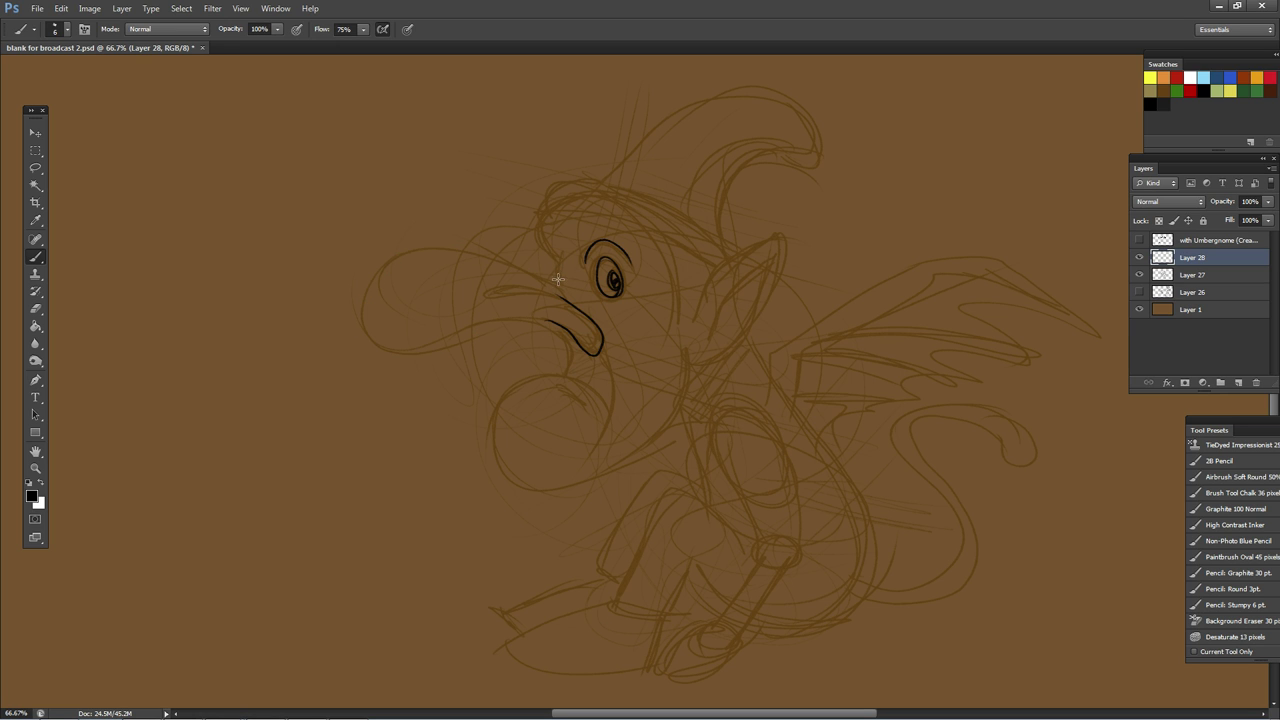
mouse_move(558, 262)
mouse_down()
mouse_move(529, 279)
mouse_move(378, 264)
mouse_move(364, 330)
mouse_up()
mouse_move(566, 376)
mouse_down()
mouse_move(542, 328)
mouse_move(404, 349)
mouse_move(357, 297)
mouse_up()
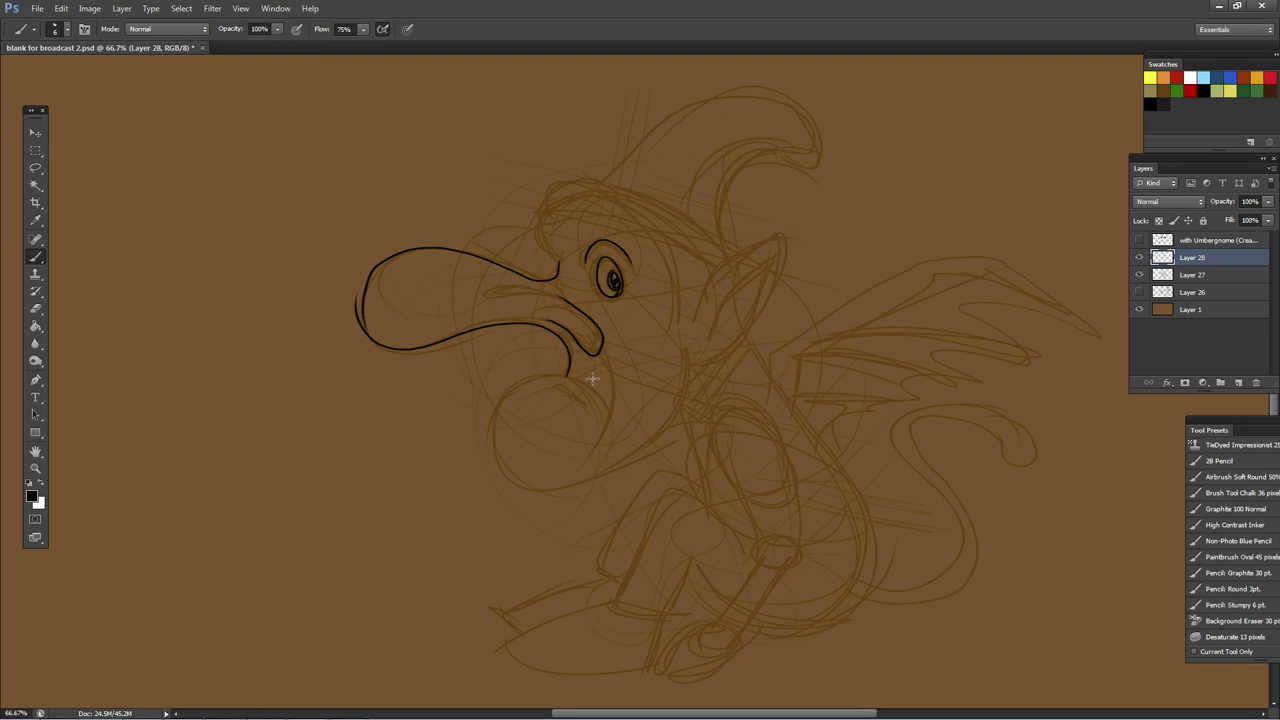
Step: Ink the bulging chin, the cheek line, the jaw up to the head and the pointed ear
mouse_move(594, 393)
mouse_down()
mouse_move(549, 375)
mouse_move(512, 392)
mouse_move(534, 490)
mouse_up()
mouse_move(604, 322)
mouse_down()
mouse_move(614, 356)
mouse_move(600, 446)
mouse_up()
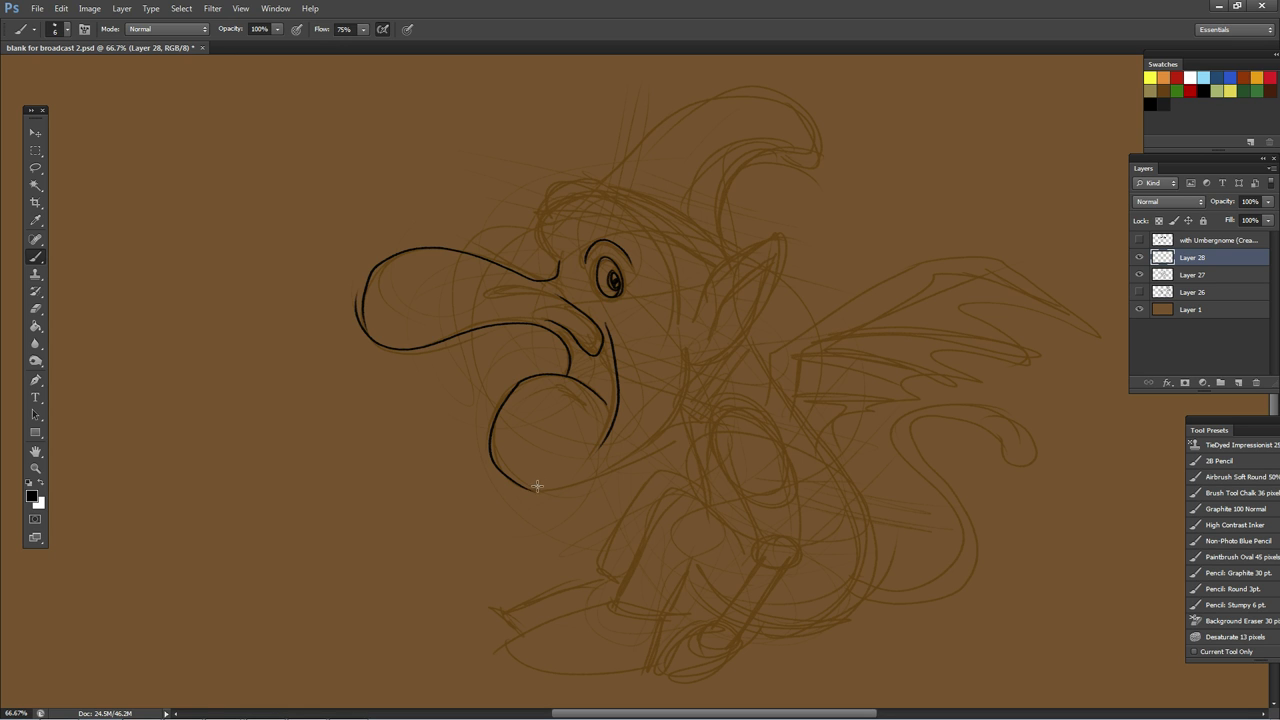
mouse_move(527, 487)
mouse_down()
mouse_move(582, 482)
mouse_move(782, 254)
mouse_up()
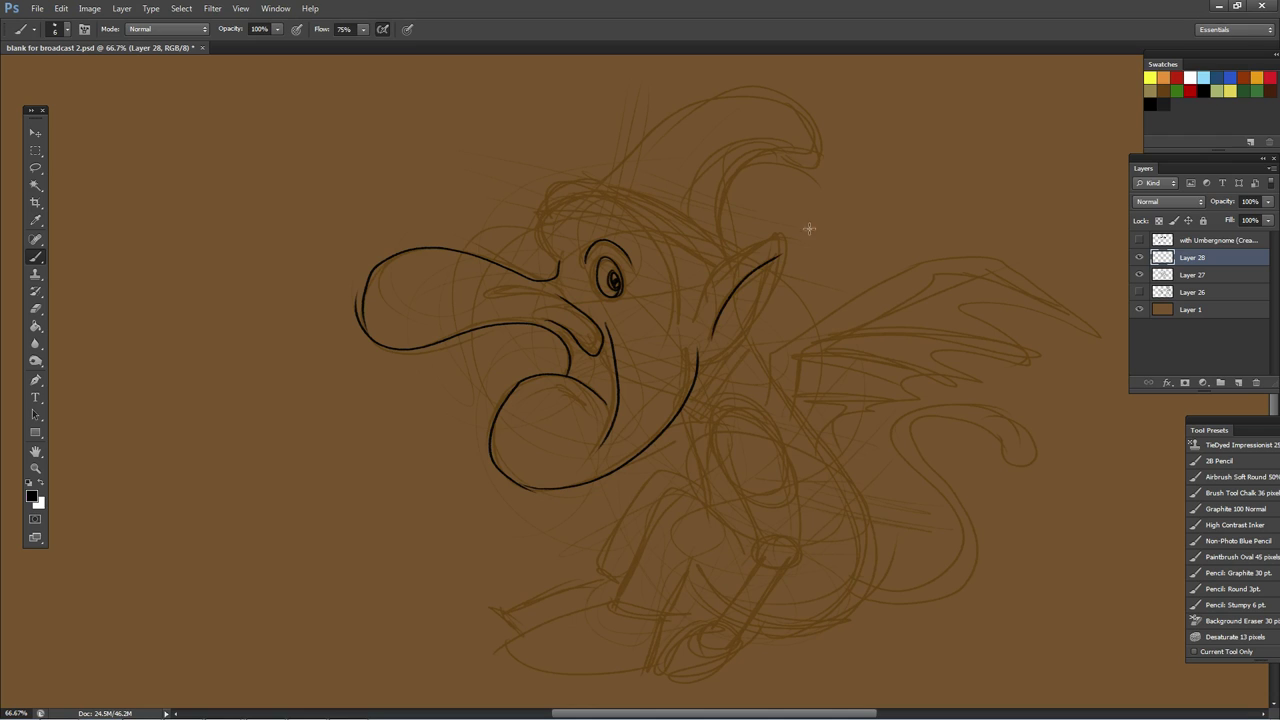
mouse_move(698, 311)
mouse_down()
mouse_move(791, 234)
mouse_move(740, 338)
mouse_up()
Step: Ink the double contour of the forehead ridge and the curved horn with its inner contour lines
mouse_move(561, 257)
mouse_down()
mouse_move(593, 195)
mouse_move(716, 248)
mouse_up()
drag(539, 217, 720, 244)
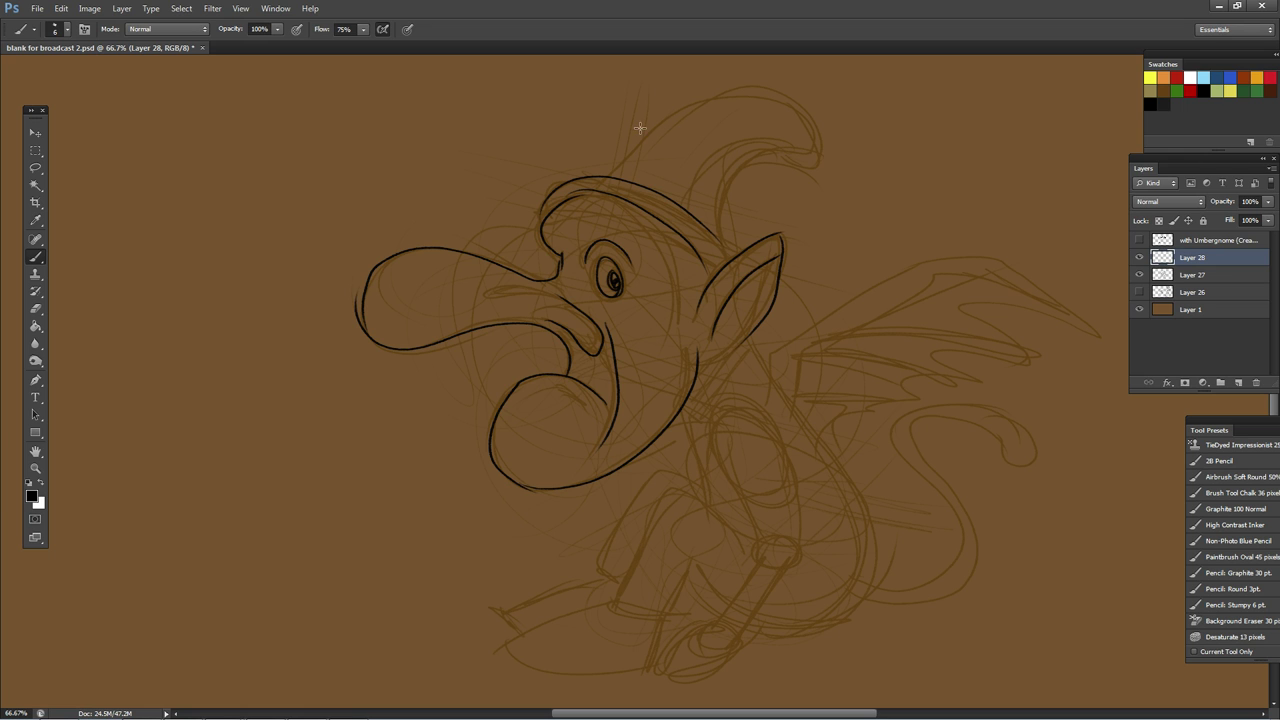
mouse_move(620, 164)
mouse_down()
mouse_move(791, 94)
mouse_move(715, 250)
mouse_up()
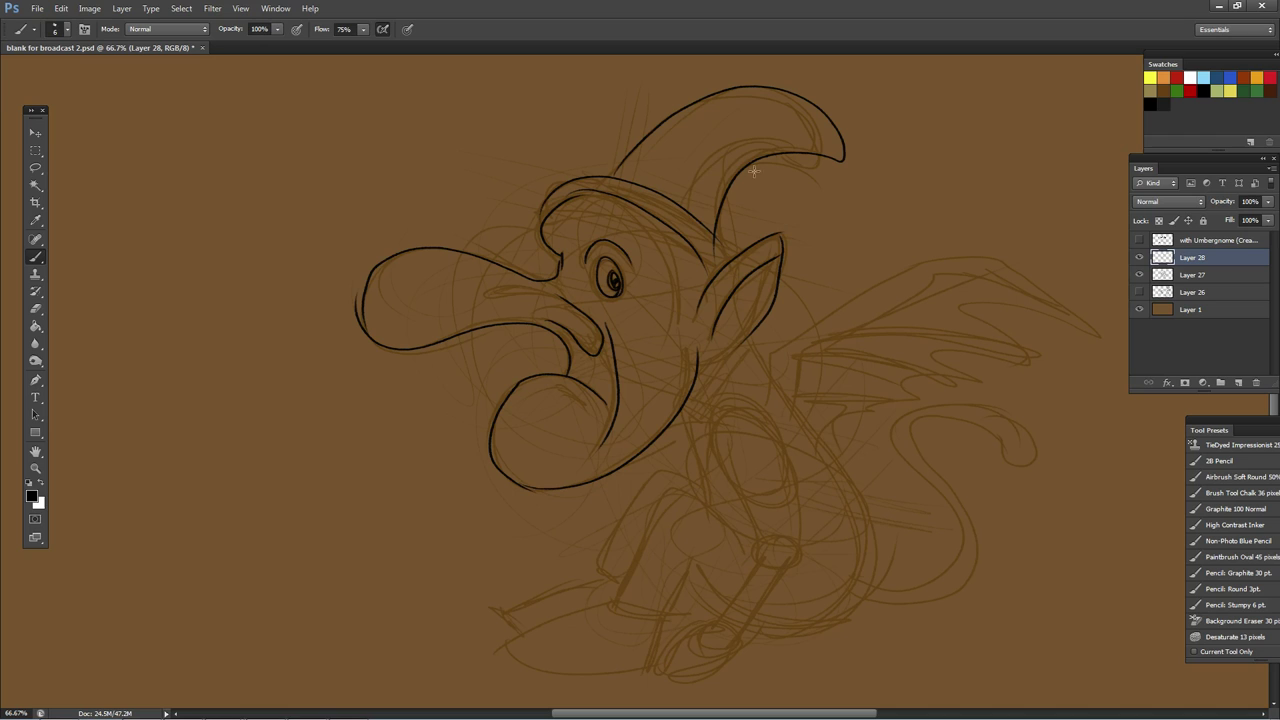
drag(693, 201, 705, 172)
mouse_move(814, 135)
mouse_down()
mouse_move(699, 217)
mouse_move(716, 178)
mouse_up()
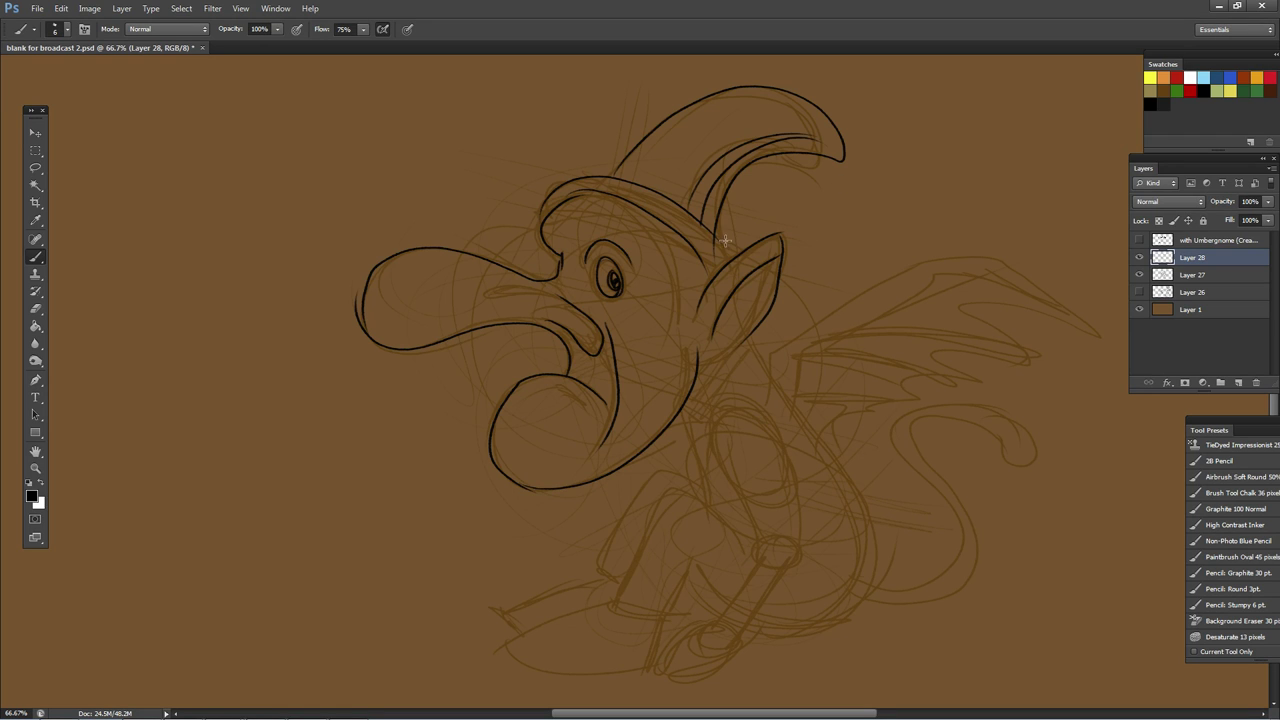
drag(725, 240, 699, 268)
Step: Ink the short neck and the rounded back down to the rump
drag(686, 403, 705, 411)
mouse_move(720, 362)
mouse_down()
mouse_move(717, 385)
mouse_move(724, 362)
mouse_move(759, 375)
mouse_move(824, 462)
mouse_up()
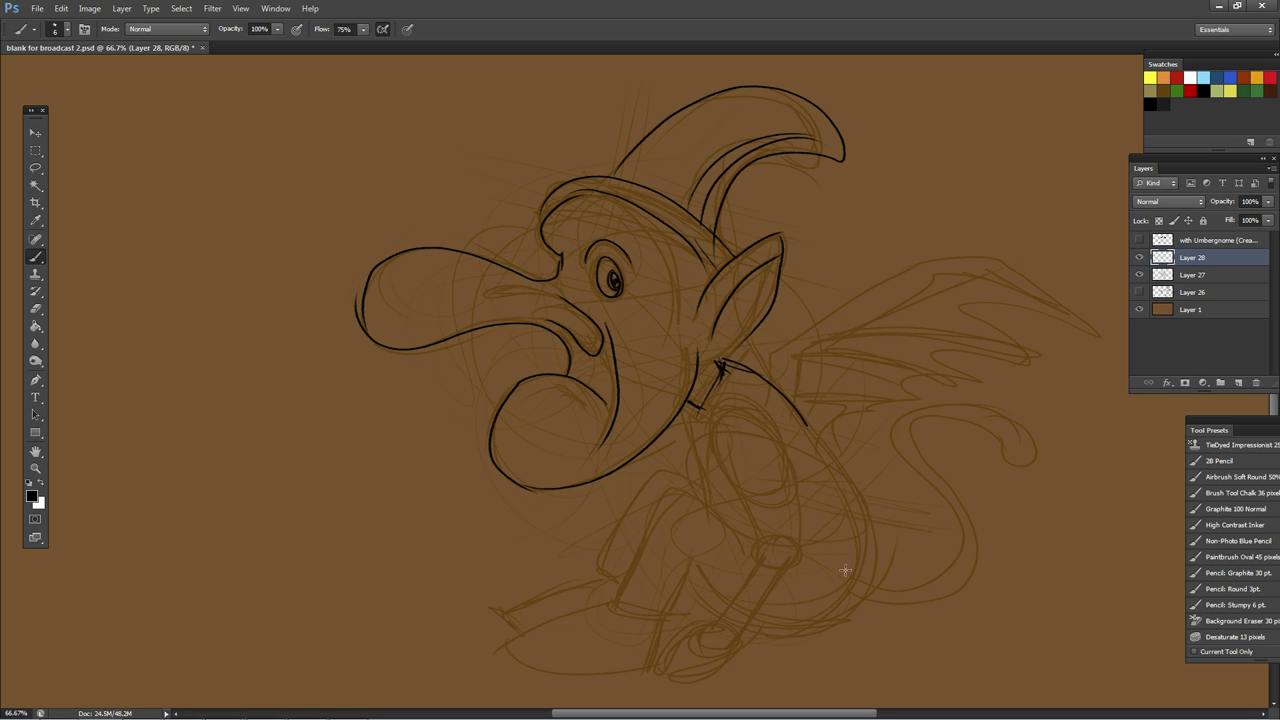
drag(767, 383, 870, 517)
drag(841, 604, 870, 516)
Step: Ink the chest line, the upper arm, the forearm and the hand resting on the ground
drag(703, 405, 706, 500)
mouse_move(714, 408)
mouse_down()
mouse_move(756, 401)
mouse_move(800, 466)
mouse_move(785, 565)
mouse_up()
mouse_move(715, 422)
mouse_down()
mouse_move(751, 563)
mouse_move(788, 560)
mouse_move(733, 645)
mouse_up()
mouse_move(751, 563)
mouse_down()
mouse_move(716, 624)
mouse_move(659, 668)
mouse_move(709, 668)
mouse_move(742, 628)
mouse_up()
Step: Ink the bent legs with their knees, the belly line and the near pointed foot
mouse_move(621, 597)
mouse_down()
mouse_move(665, 495)
mouse_move(710, 503)
mouse_up()
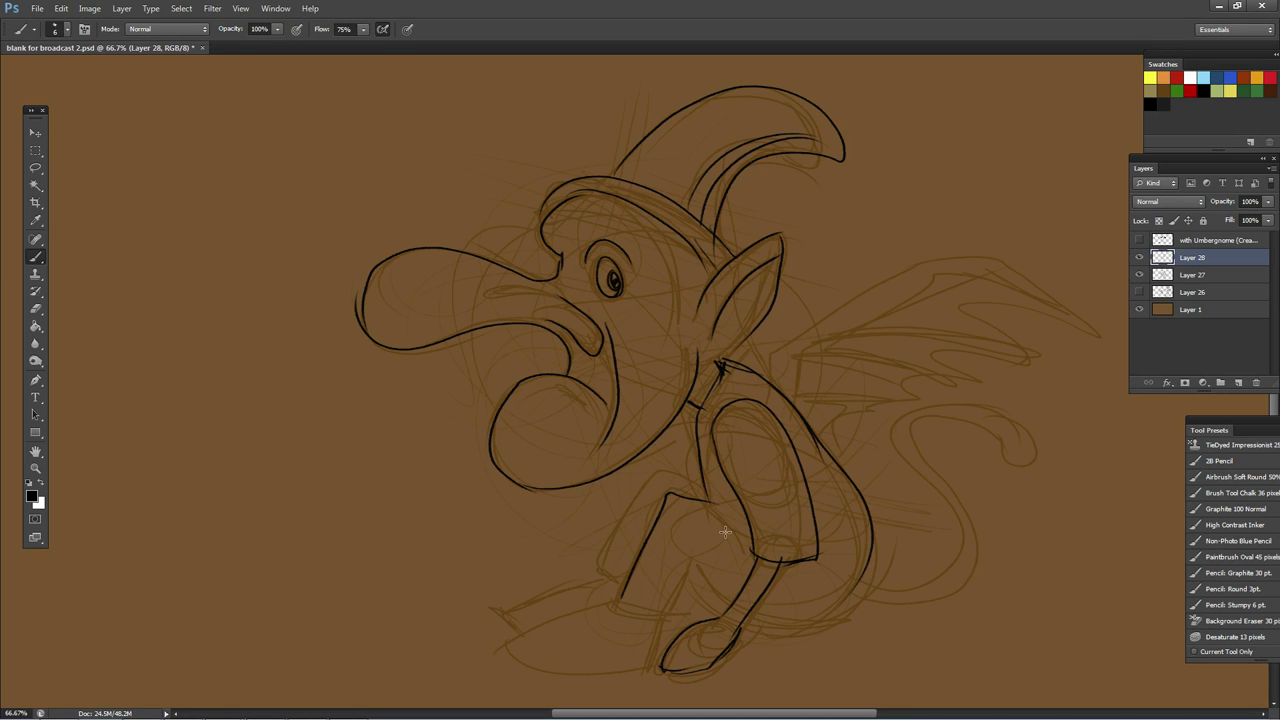
mouse_move(679, 555)
mouse_down()
mouse_move(712, 604)
mouse_move(884, 557)
mouse_up()
mouse_move(677, 593)
mouse_down()
mouse_move(673, 639)
mouse_move(620, 601)
mouse_move(508, 641)
mouse_move(680, 655)
mouse_up()
mouse_move(600, 569)
mouse_down()
mouse_move(618, 588)
mouse_move(648, 486)
mouse_move(690, 491)
mouse_up()
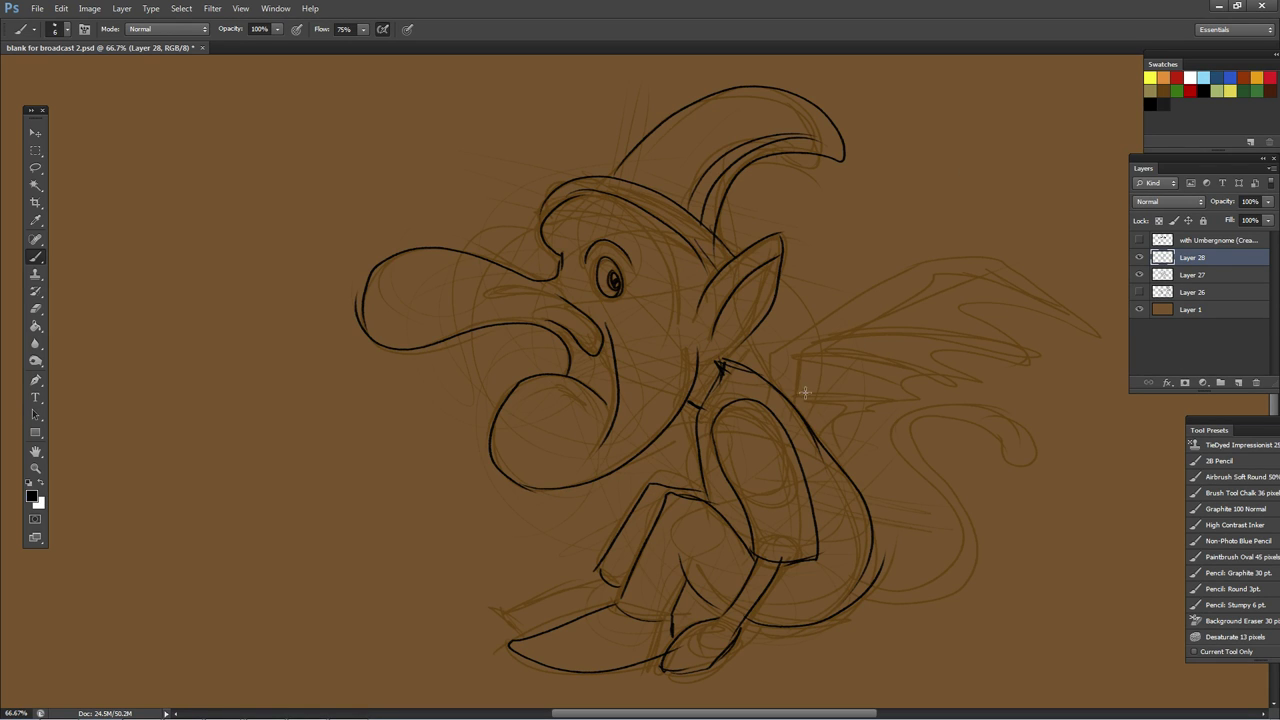
Step: Ink the near wing's bent arm from the back to its pointed tip and the first rib below it
mouse_move(797, 412)
mouse_down()
mouse_move(968, 270)
mouse_move(1050, 305)
mouse_up()
mouse_move(773, 387)
mouse_down()
mouse_move(791, 346)
mouse_move(828, 316)
mouse_move(809, 322)
mouse_move(895, 283)
mouse_up()
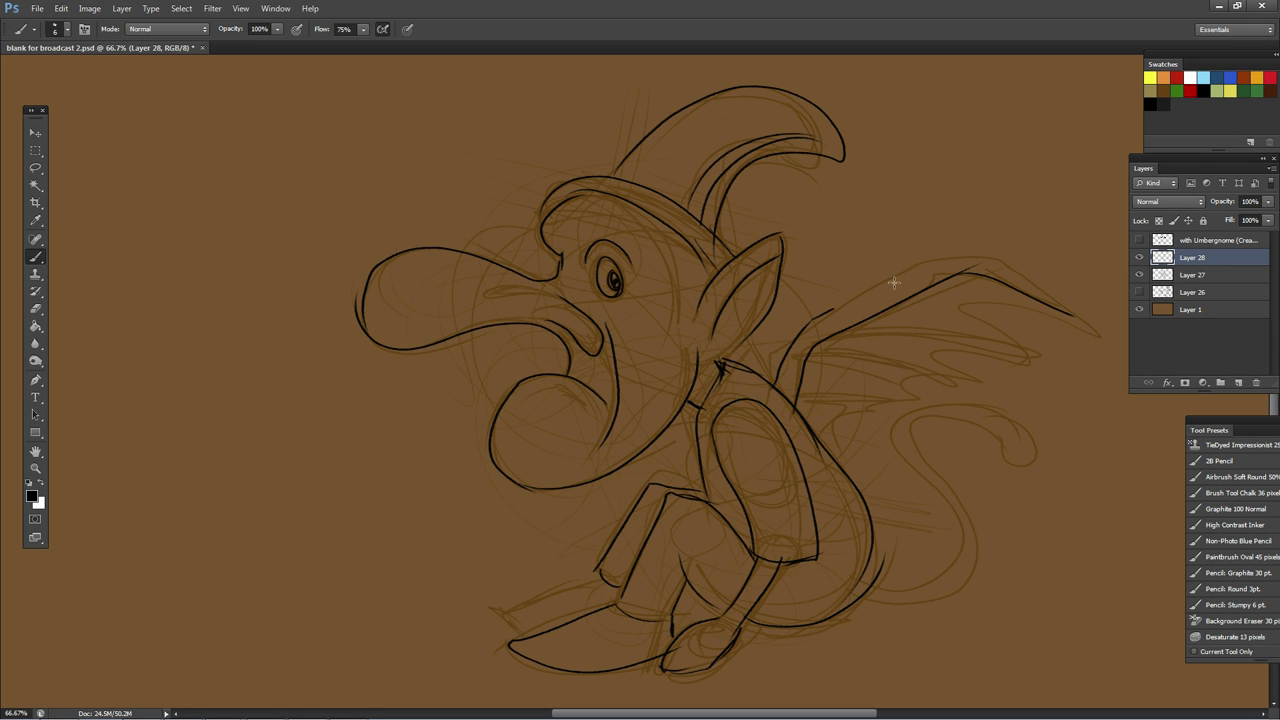
mouse_move(832, 310)
mouse_down()
mouse_move(983, 251)
mouse_move(1068, 314)
mouse_up()
mouse_move(809, 351)
mouse_down()
mouse_move(945, 329)
mouse_move(1015, 345)
mouse_up()
drag(832, 322, 1002, 345)
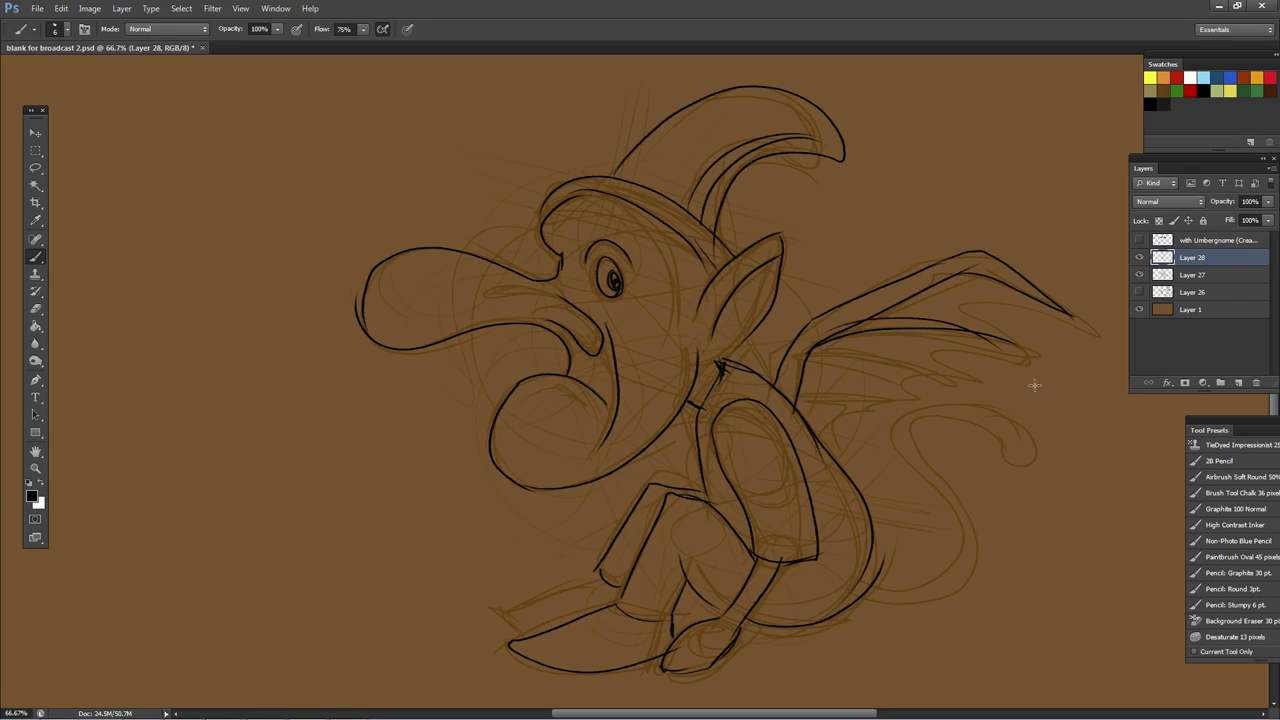
Step: Ink the near wing's lower ribs and join the rib tips with scalloped membrane edges
drag(810, 352, 958, 383)
drag(803, 355, 931, 387)
drag(793, 417, 868, 401)
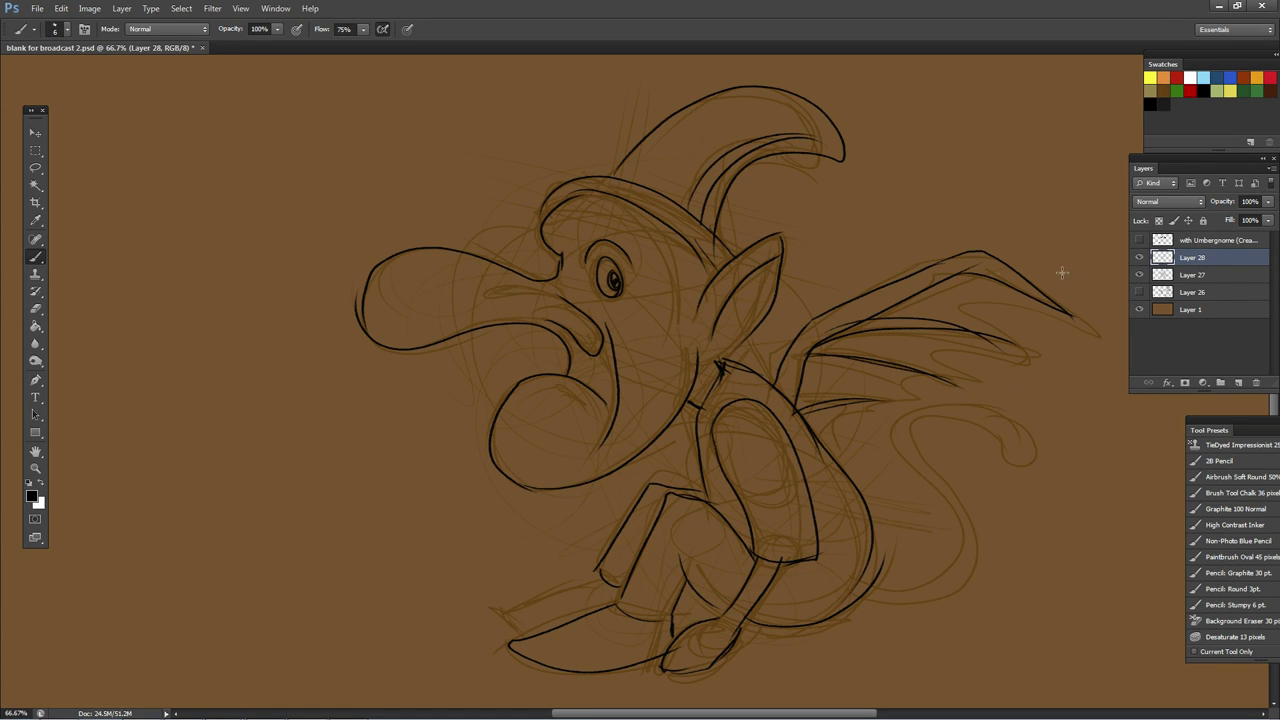
mouse_move(998, 341)
mouse_down()
mouse_move(947, 381)
mouse_move(862, 404)
mouse_up()
drag(973, 314, 1038, 331)
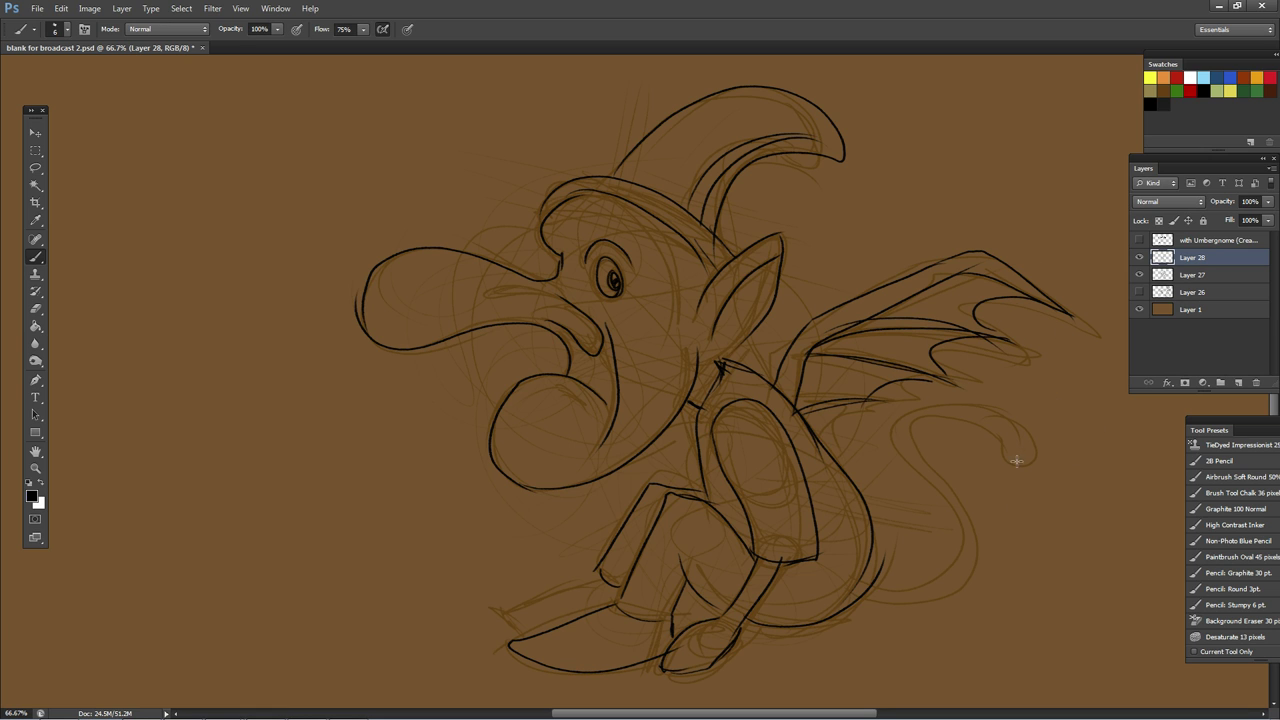
Step: Ink the S-curved tail with its curled tip and strengthen the rump line where the tail starts
mouse_move(1010, 458)
mouse_down()
mouse_move(1004, 412)
mouse_move(896, 438)
mouse_move(935, 571)
mouse_move(851, 591)
mouse_move(963, 577)
mouse_move(941, 473)
mouse_move(1015, 471)
mouse_move(1012, 446)
mouse_move(1012, 460)
mouse_up()
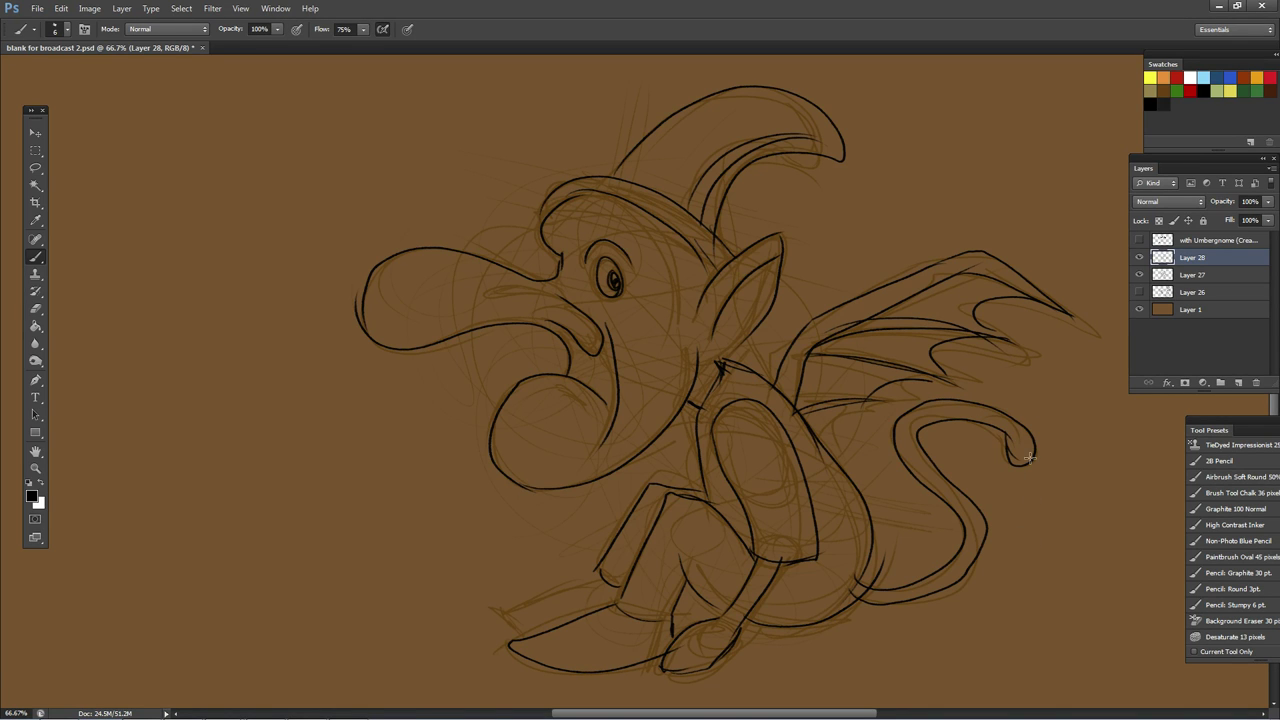
drag(912, 433, 997, 459)
drag(863, 508, 873, 585)
Step: Add inner ear detail, strengthen the horn's base and forehead edge, and draw the brow over the eye
mouse_move(703, 402)
mouse_down()
mouse_move(770, 305)
mouse_move(728, 343)
mouse_move(724, 318)
mouse_up()
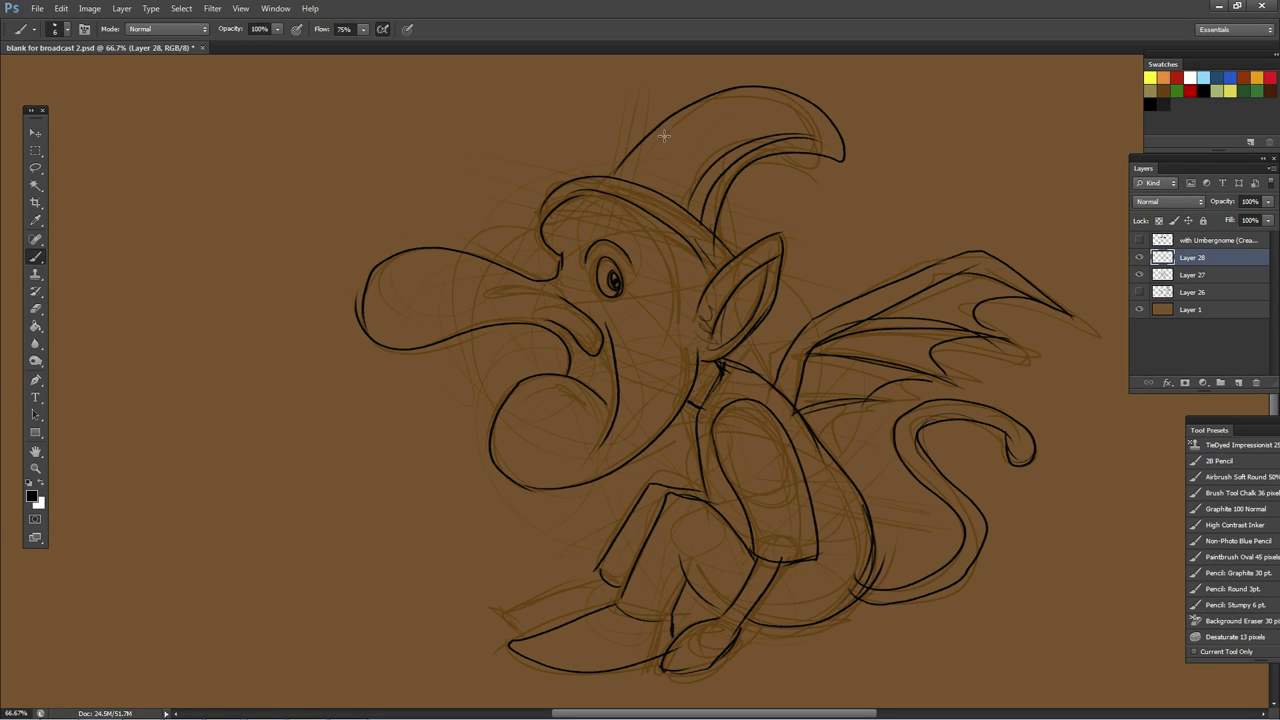
drag(674, 127, 602, 180)
drag(578, 257, 632, 244)
drag(543, 228, 556, 252)
Step: Add the cheek crease and the lines around the mouth and lower lip, and ink the far foot
drag(655, 313, 700, 355)
drag(576, 358, 574, 378)
mouse_move(588, 358)
mouse_down()
mouse_move(585, 380)
mouse_move(600, 386)
mouse_move(585, 400)
mouse_up()
mouse_move(597, 580)
mouse_down()
mouse_move(500, 617)
mouse_move(558, 620)
mouse_up()
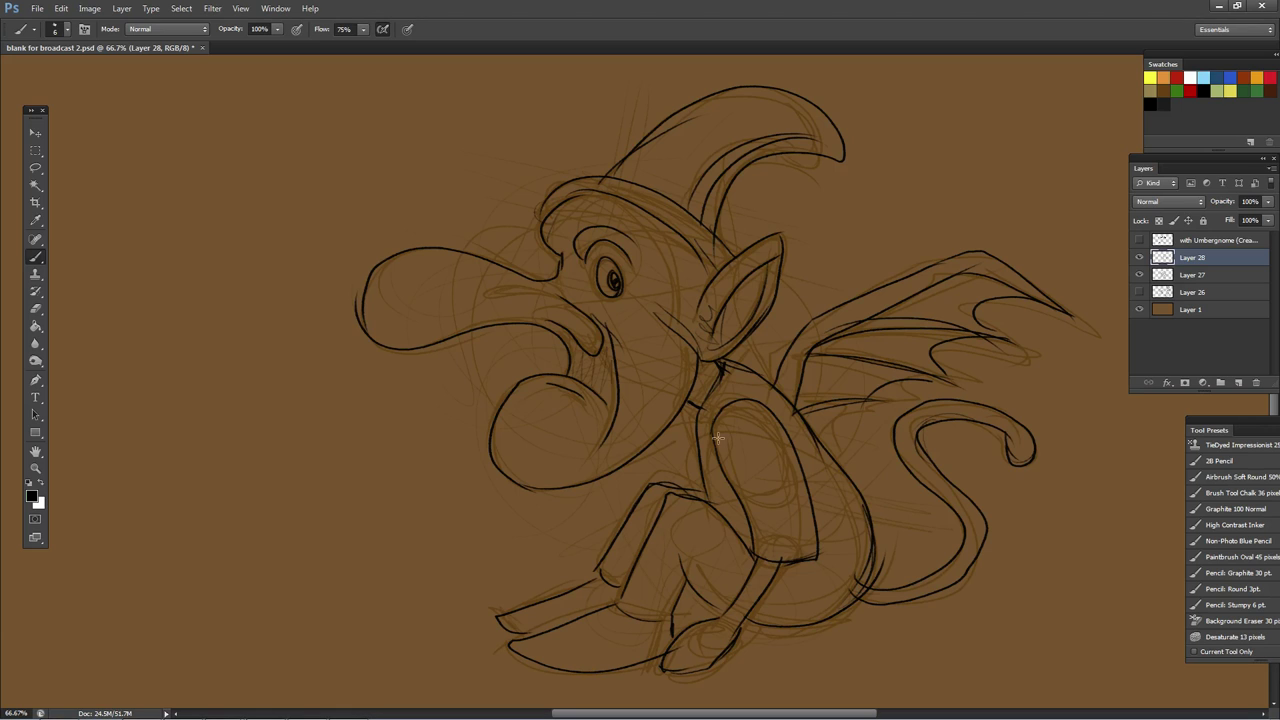
Step: Thicken the neck shading and ink the far wing's arm and joints behind the near wing
mouse_move(720, 375)
mouse_down()
mouse_move(755, 387)
mouse_move(719, 371)
mouse_move(802, 266)
mouse_move(860, 238)
mouse_up()
mouse_move(936, 210)
mouse_down()
mouse_move(1027, 249)
mouse_move(997, 241)
mouse_move(854, 263)
mouse_move(816, 280)
mouse_move(804, 324)
mouse_up()
drag(819, 274, 852, 303)
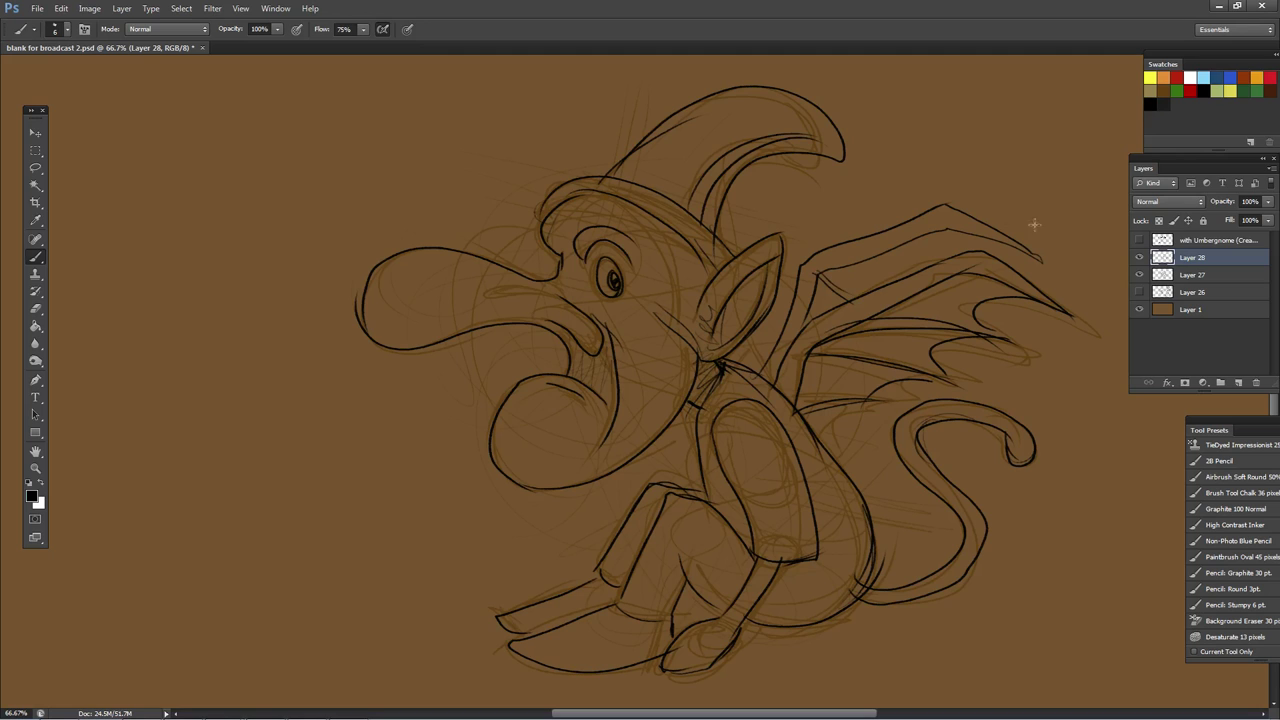
mouse_move(929, 233)
mouse_down()
mouse_move(968, 256)
mouse_move(976, 296)
mouse_move(953, 268)
mouse_up()
Step: Merge the inked Layer 28 with the rough sketch on Layer 27 into a single layer
click(36, 452)
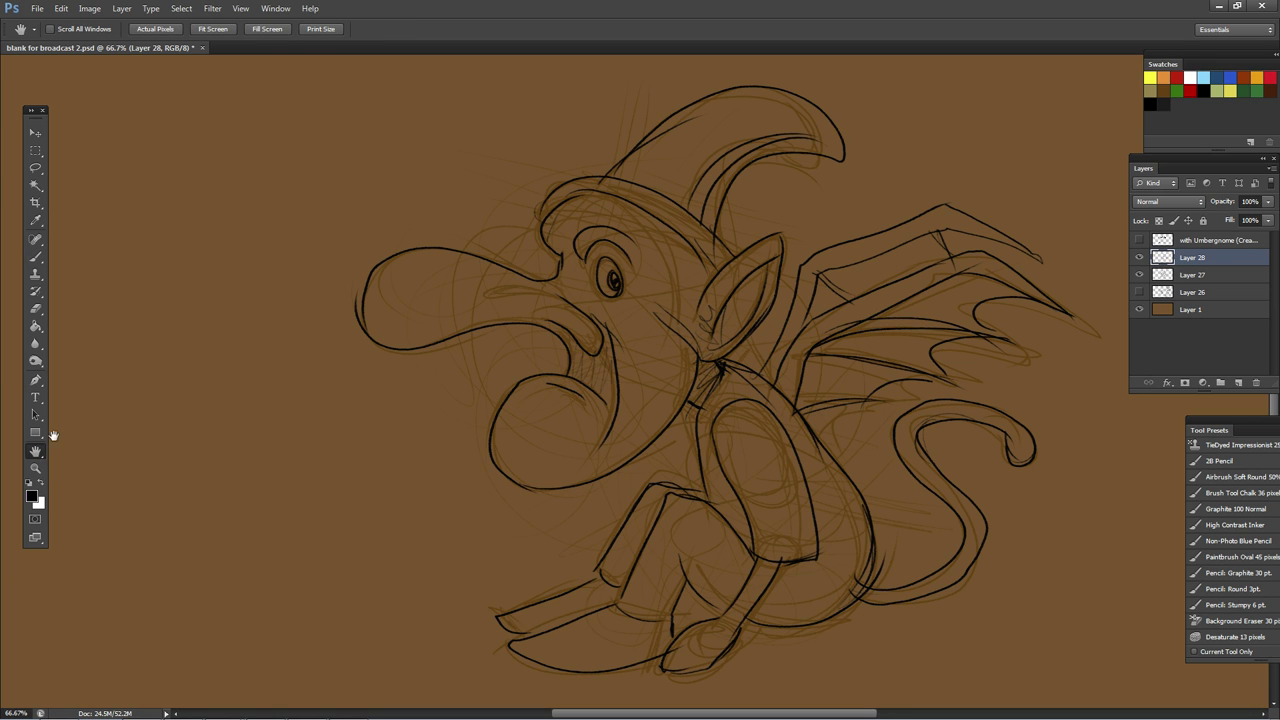
double_click(36, 452)
key(v)
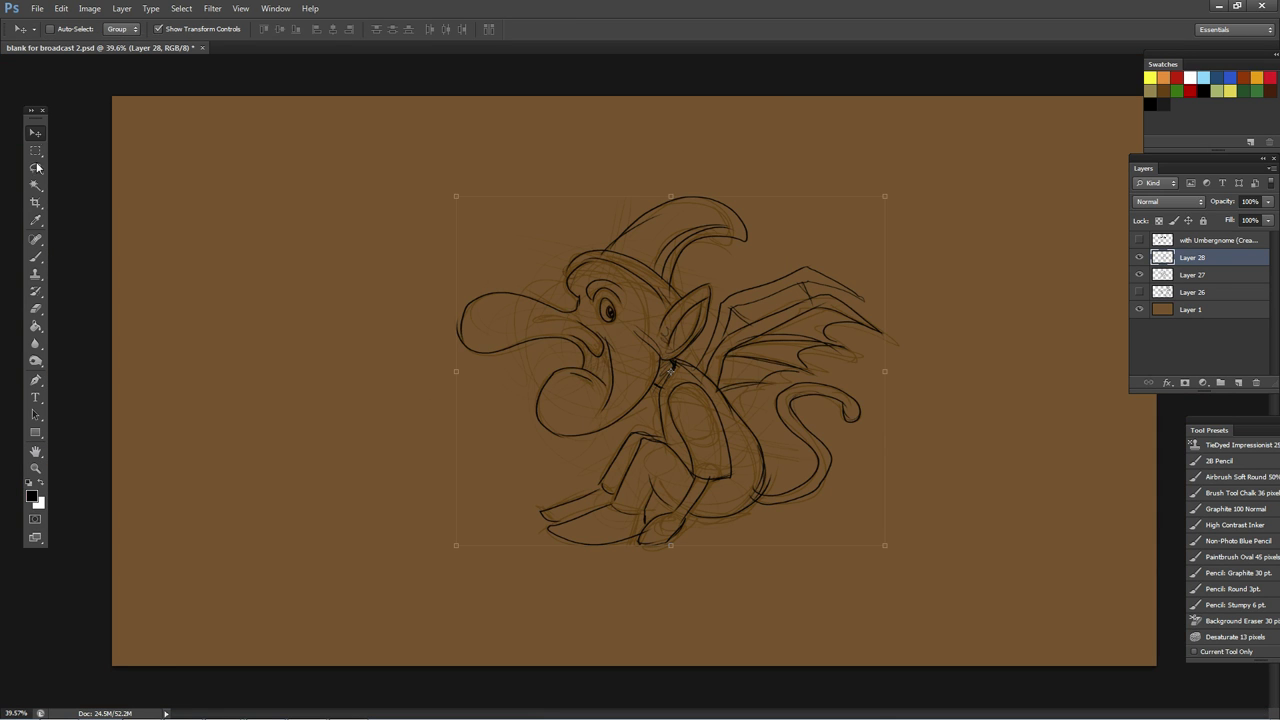
shift+click(1197, 276)
click(1272, 168)
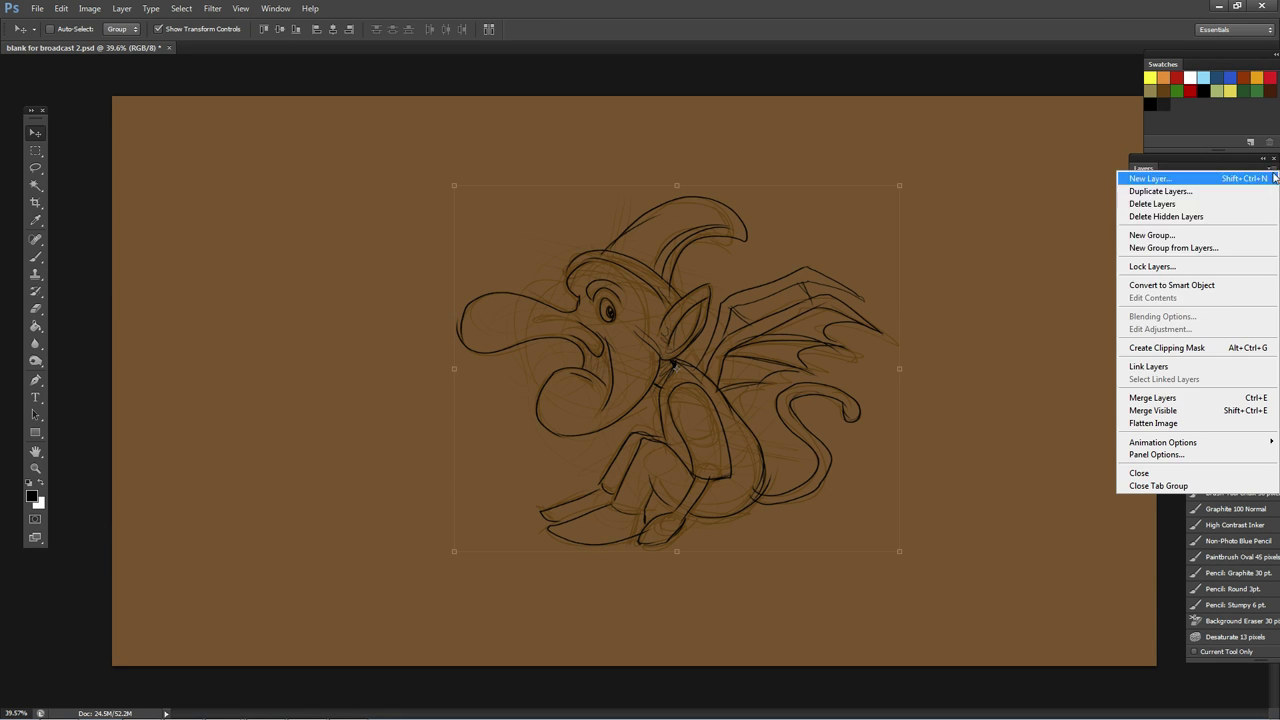
click(1140, 394)
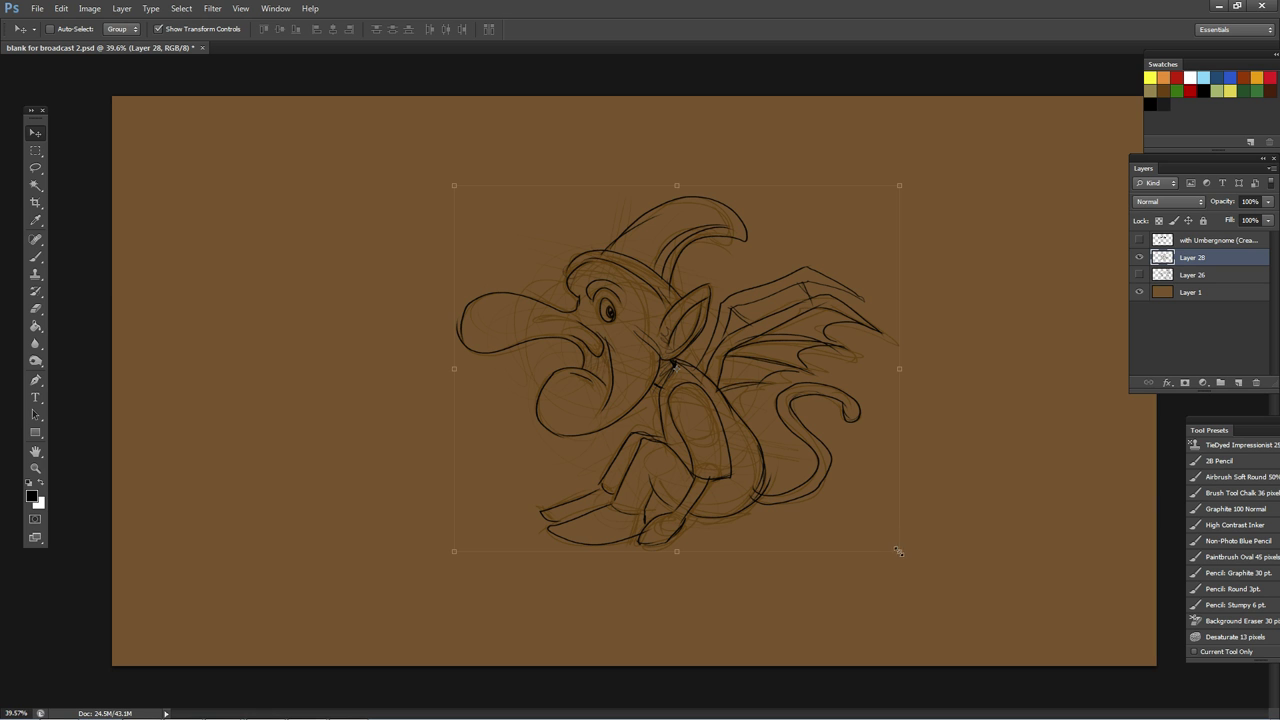
Step: Scale the merged creature to about 62% and move it into the canvas's upper-left corner
mouse_move(895, 551)
mouse_down()
mouse_move(871, 514)
mouse_move(697, 446)
mouse_move(728, 412)
mouse_up()
mouse_move(632, 333)
mouse_down()
mouse_move(435, 262)
mouse_move(241, 239)
mouse_move(296, 237)
mouse_up()
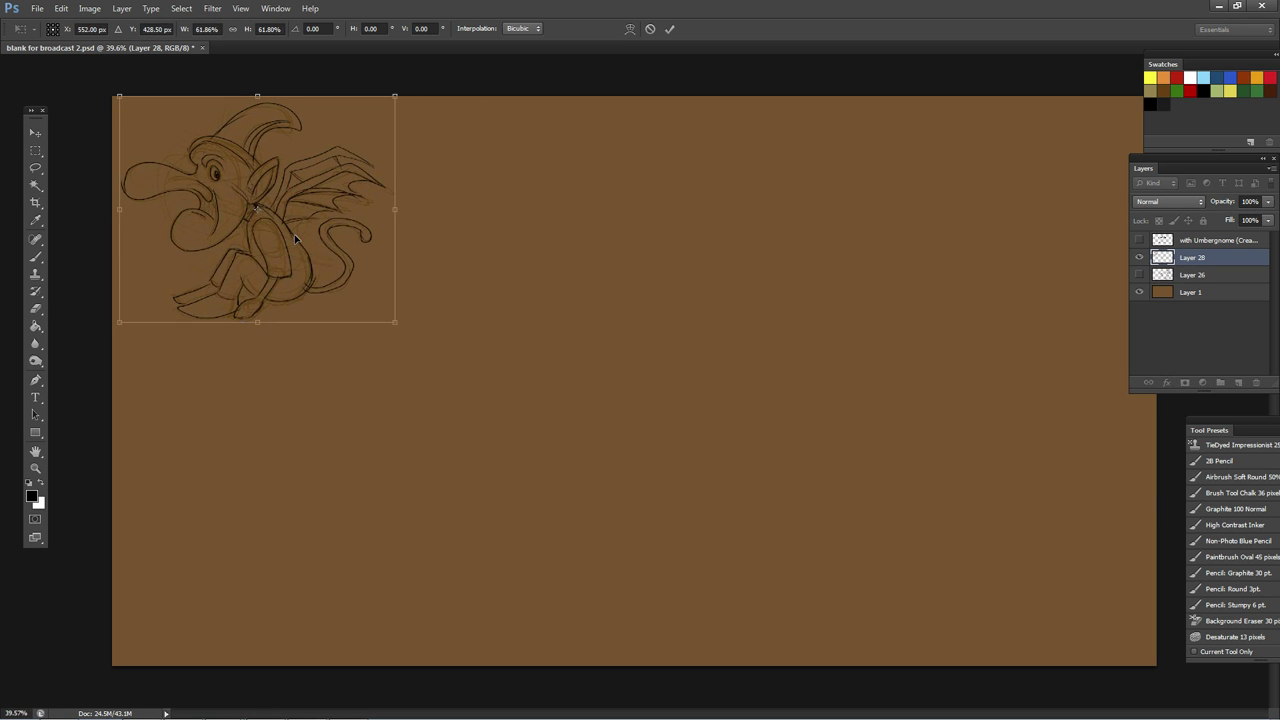
key(Return)
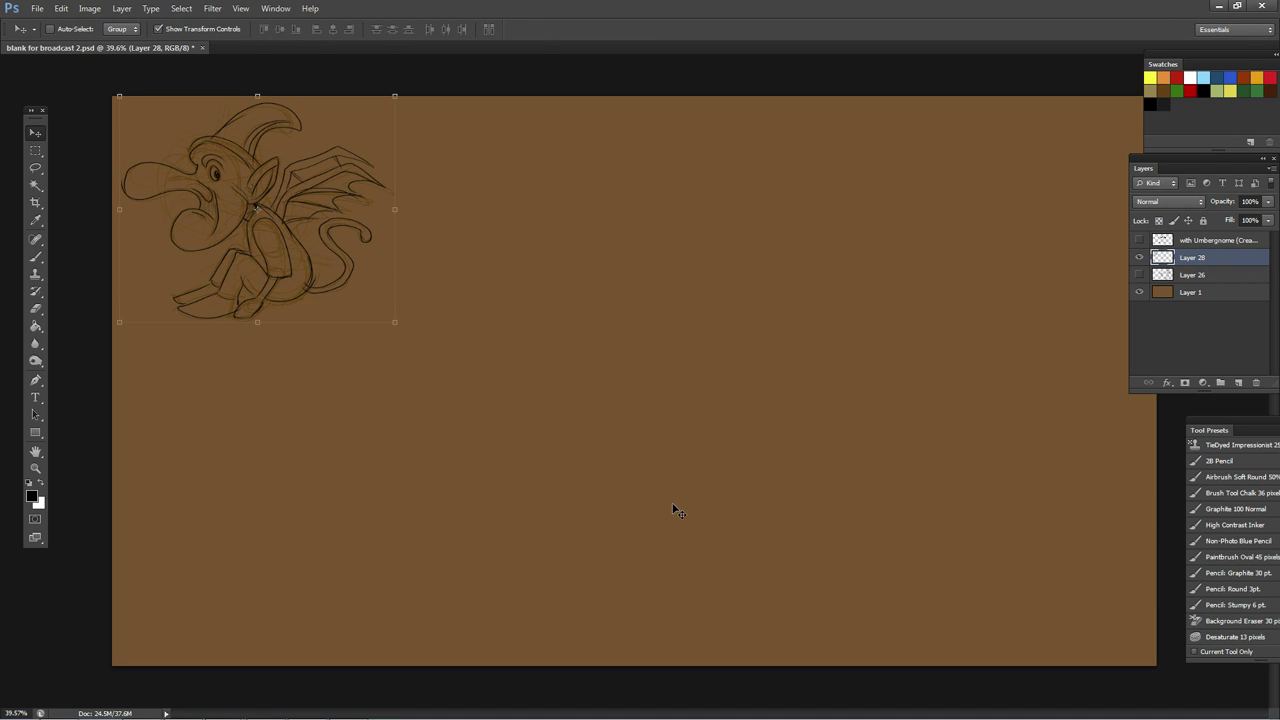
Step: Add a new layer and draw a wide black oval for a lamp base in the empty area beside the creature
click(35, 257)
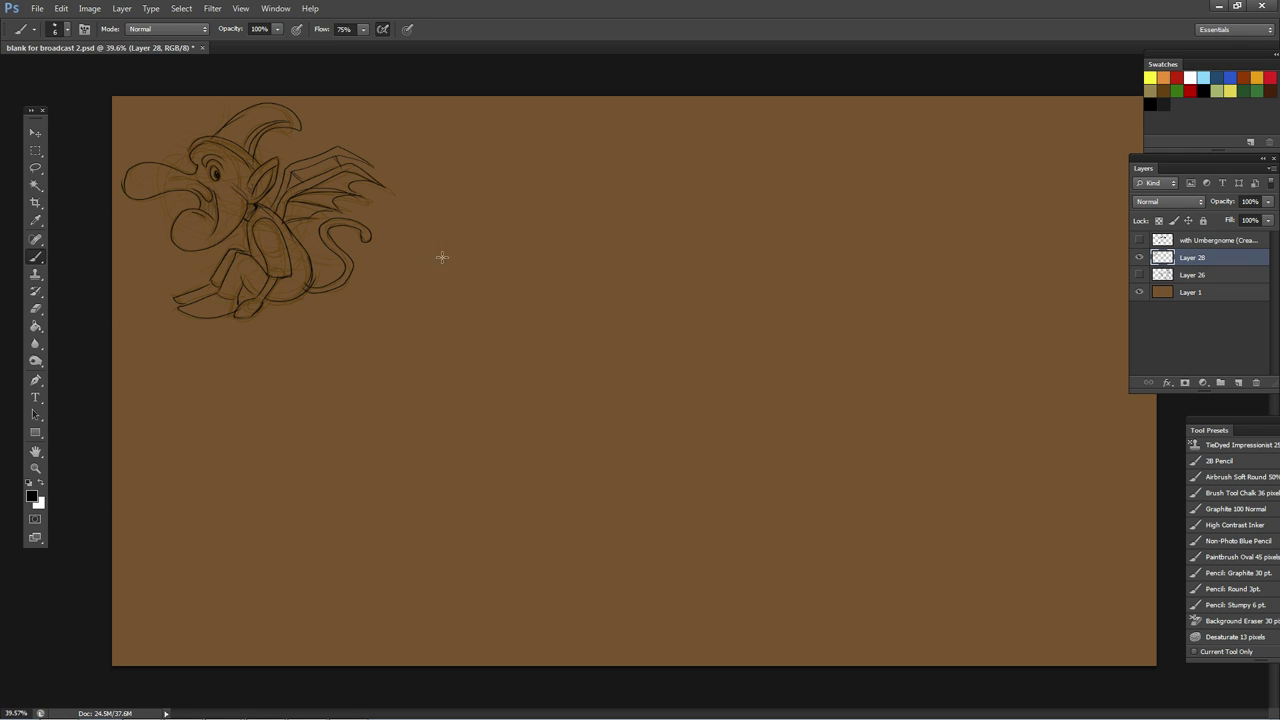
click(1238, 383)
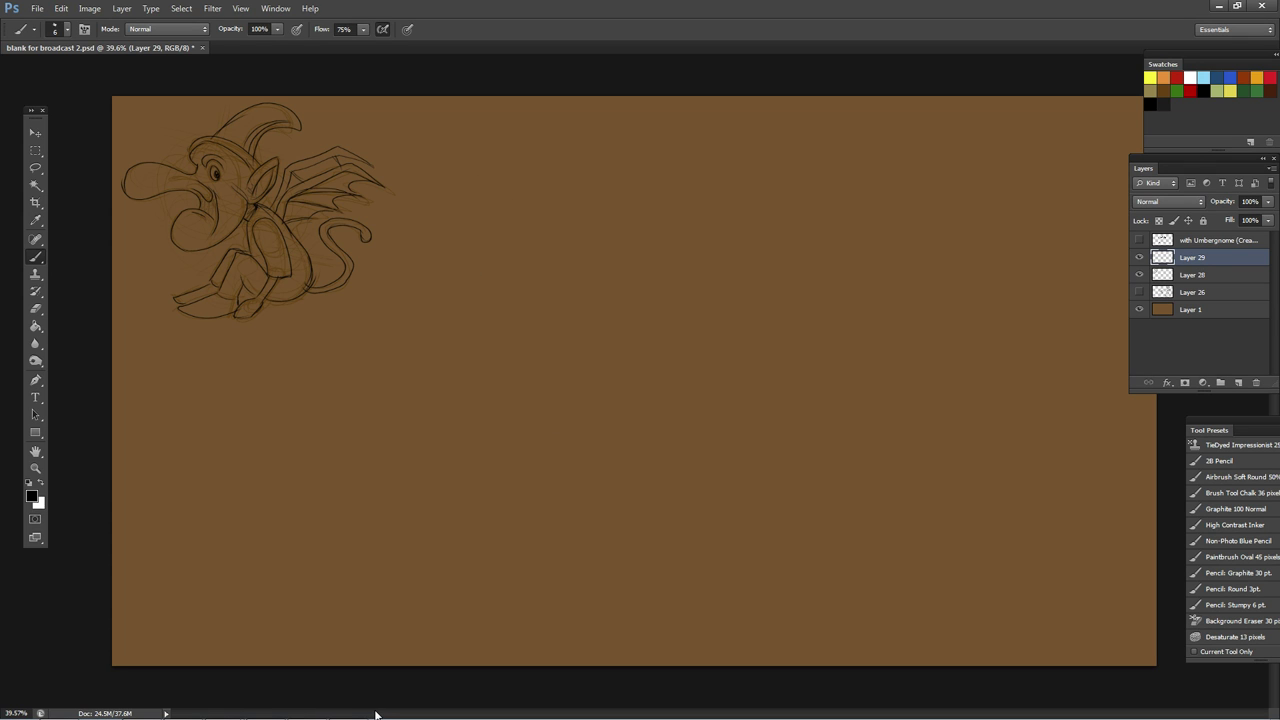
click(35, 468)
drag(395, 339, 778, 392)
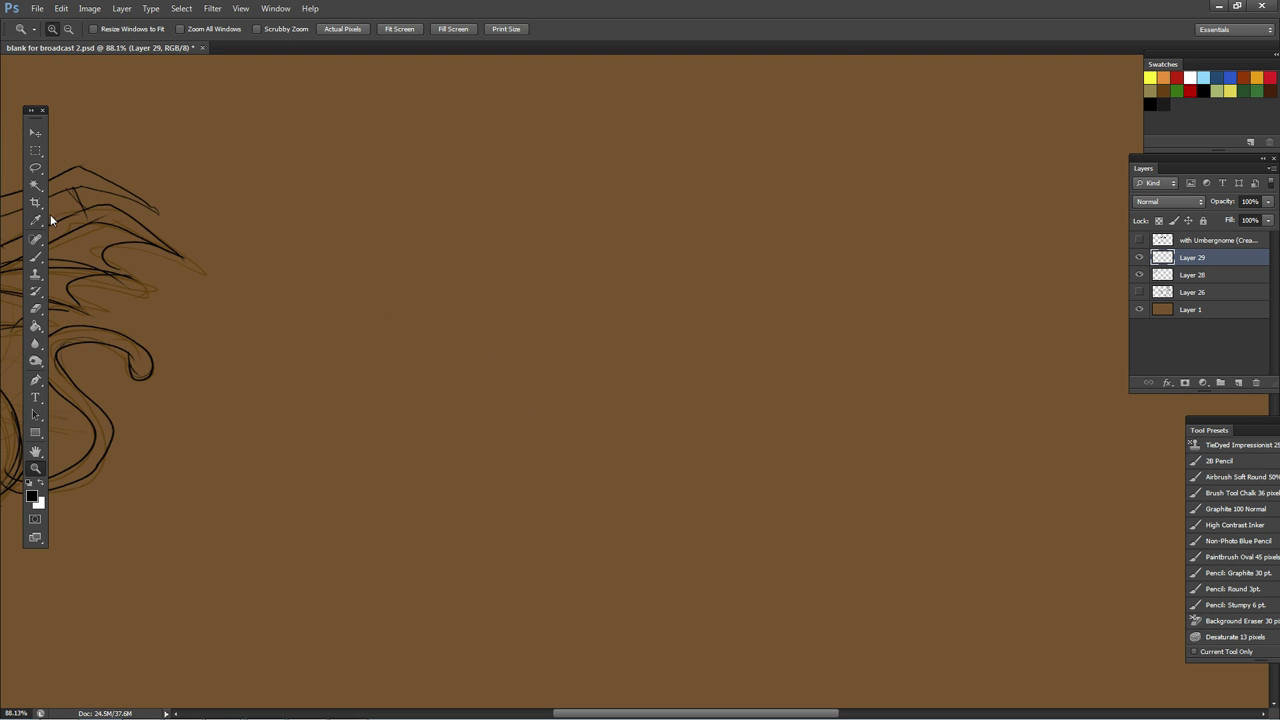
click(35, 257)
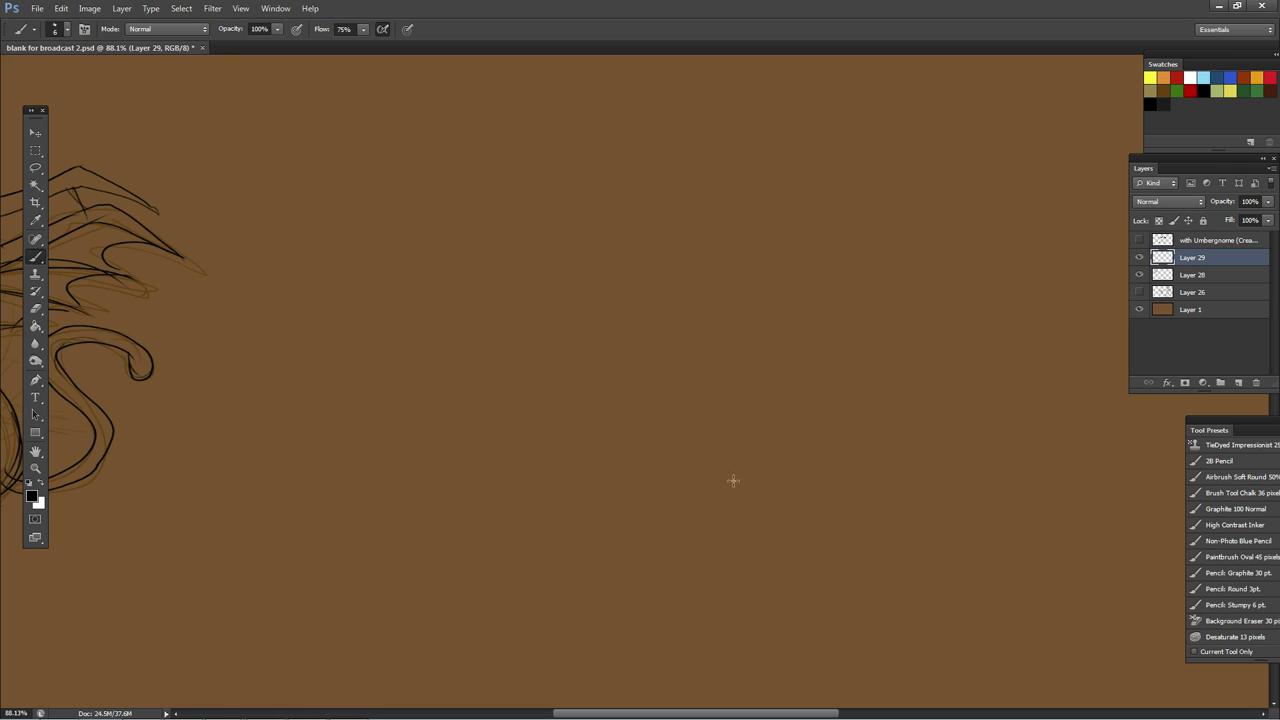
mouse_move(556, 338)
mouse_down()
mouse_move(689, 443)
mouse_move(709, 420)
mouse_move(558, 338)
mouse_up()
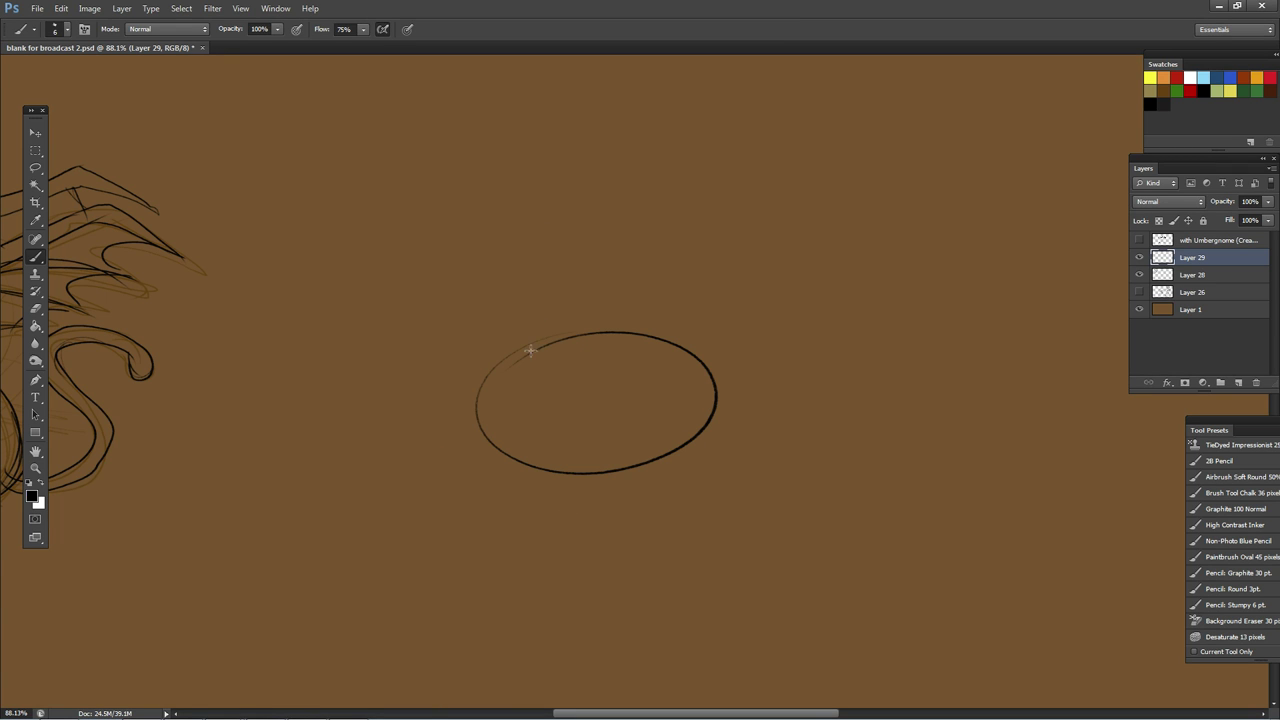
Step: Draw a tapered neck rising from the oval, with ellipses at its upper and lower ends
drag(535, 337, 560, 270)
drag(668, 346, 654, 277)
mouse_move(554, 257)
mouse_down()
mouse_move(541, 325)
mouse_move(664, 330)
mouse_move(574, 347)
mouse_up()
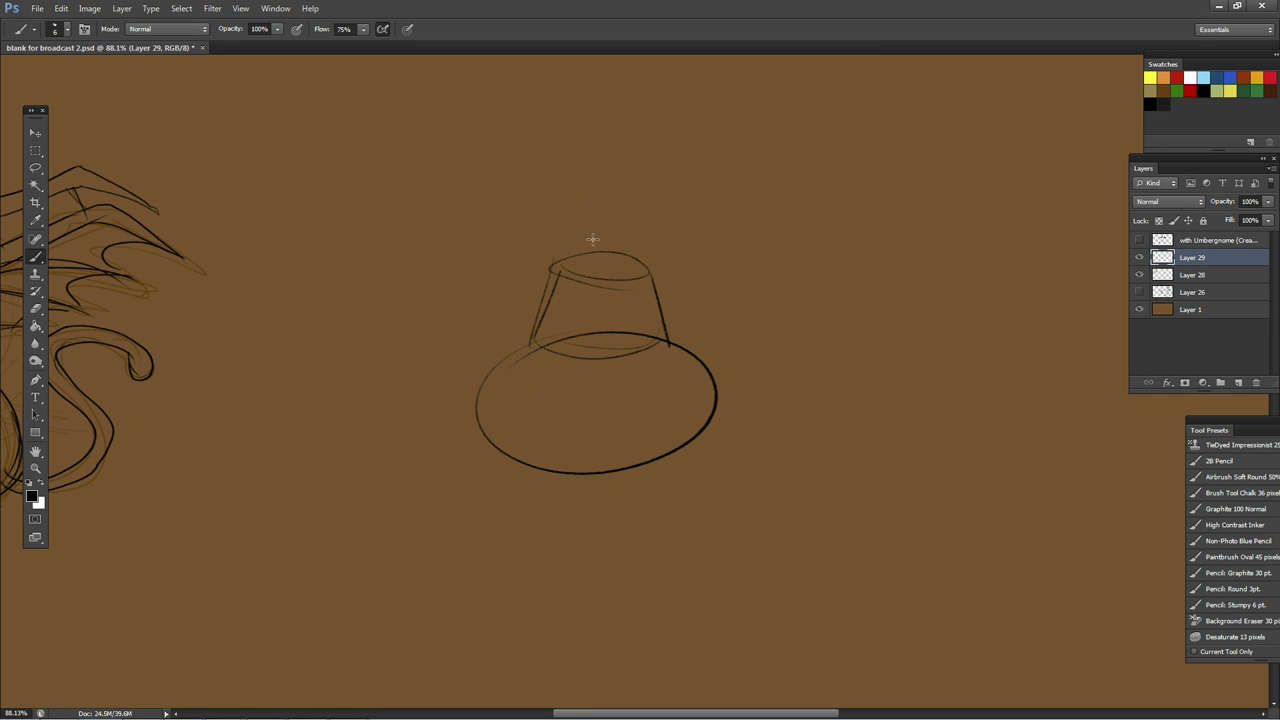
Step: Sketch a narrow stem with a ringed socket above the neck and start the bulb's base
drag(592, 207, 589, 252)
mouse_move(615, 207)
mouse_down()
mouse_move(619, 256)
mouse_move(584, 256)
mouse_move(620, 254)
mouse_move(617, 199)
mouse_move(585, 249)
mouse_move(619, 258)
mouse_up()
drag(602, 209, 609, 248)
mouse_move(612, 199)
mouse_down()
mouse_move(591, 173)
mouse_move(612, 192)
mouse_move(595, 190)
mouse_move(619, 166)
mouse_up()
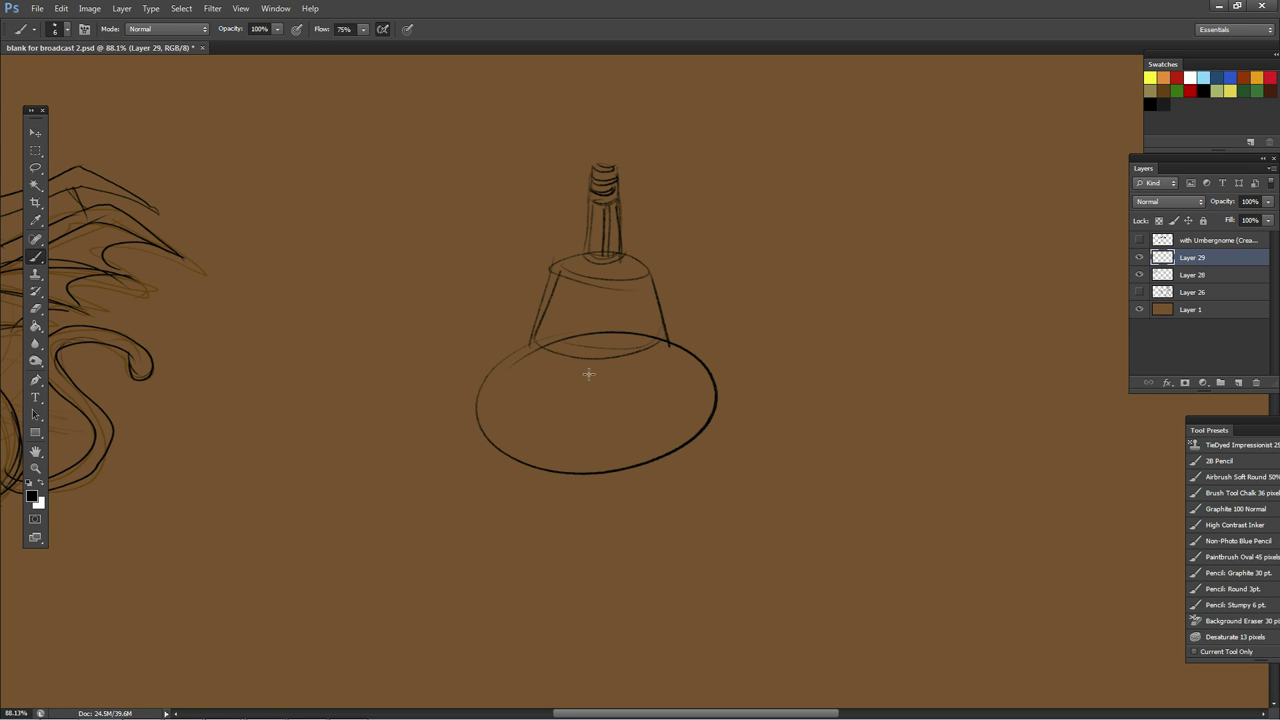
drag(565, 272, 607, 285)
mouse_move(594, 141)
mouse_down()
mouse_move(592, 166)
mouse_move(616, 166)
mouse_up()
Step: Move the lamp sketch lower on the canvas to make room above the stem
mouse_move(686, 289)
mouse_down()
mouse_move(683, 397)
mouse_move(709, 240)
mouse_up()
key(v)
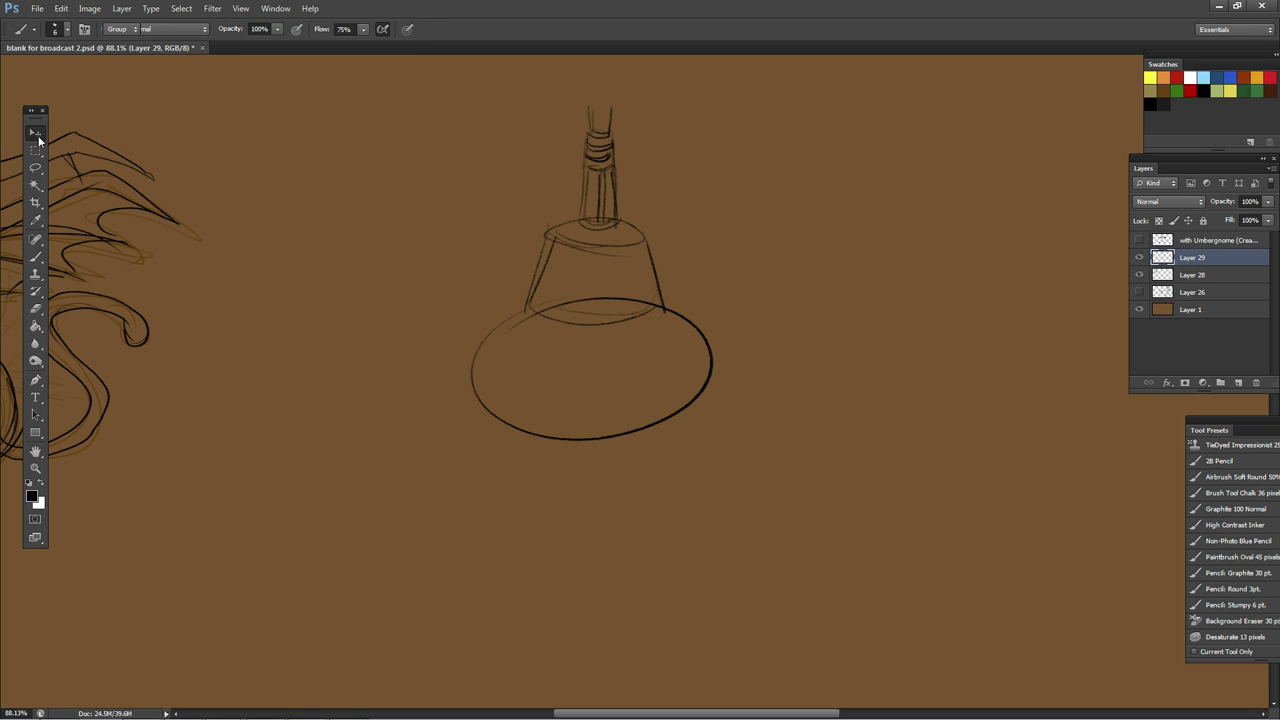
drag(617, 405, 606, 566)
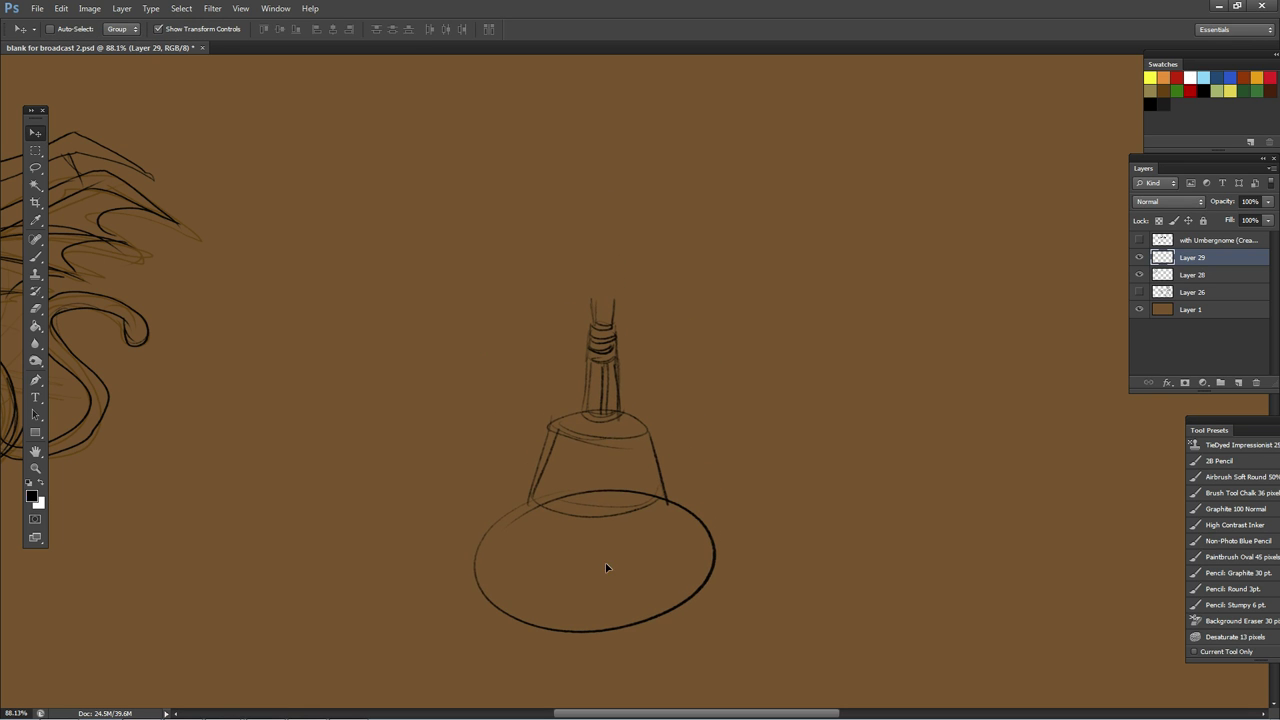
Step: Draw a round light bulb on the socket, with tapering sides and a filament inside
click(35, 257)
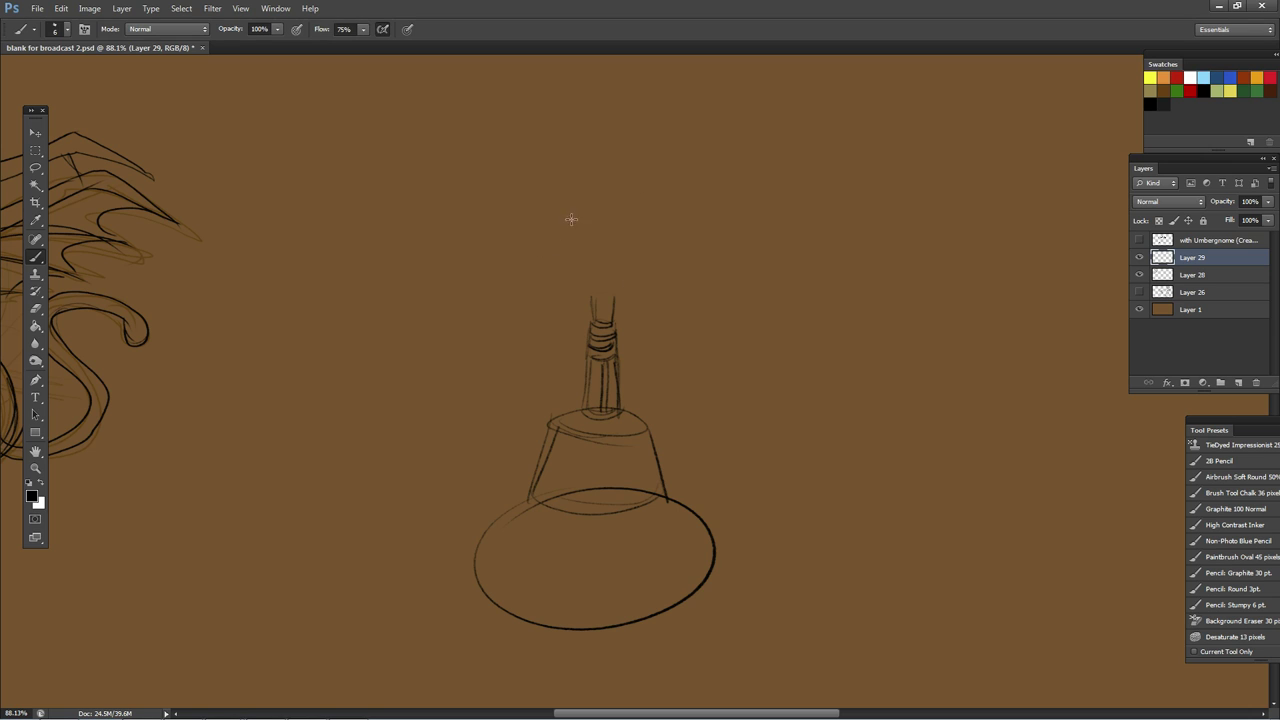
mouse_move(651, 235)
mouse_down()
mouse_move(599, 285)
mouse_move(606, 203)
mouse_up()
mouse_move(579, 283)
mouse_down()
mouse_move(592, 316)
mouse_move(610, 310)
mouse_up()
drag(558, 239, 578, 278)
mouse_move(592, 309)
mouse_down()
mouse_move(568, 232)
mouse_move(565, 253)
mouse_move(597, 205)
mouse_move(562, 229)
mouse_move(592, 234)
mouse_move(618, 201)
mouse_move(590, 203)
mouse_move(616, 216)
mouse_move(603, 307)
mouse_move(595, 251)
mouse_move(601, 276)
mouse_up()
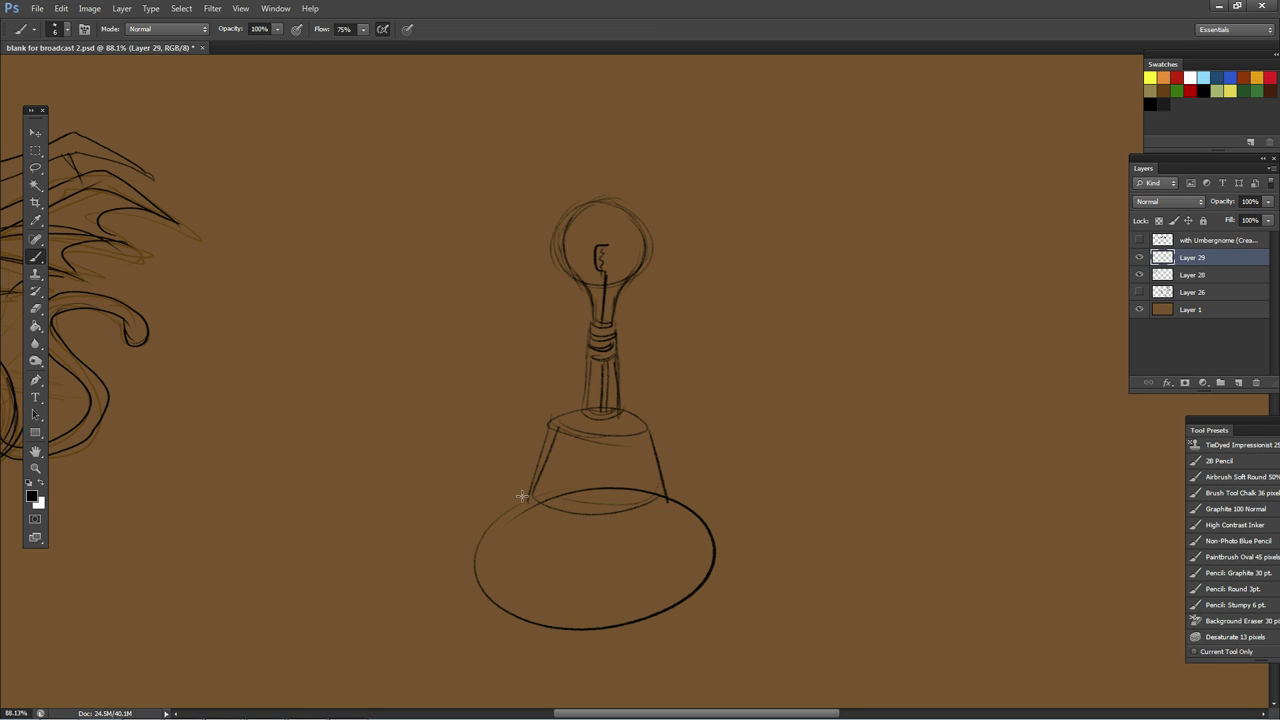
Step: Darken the sides of the lamp's neck and add curved support wires around the bulb with a small knob on top
drag(550, 424, 536, 482)
drag(643, 418, 660, 492)
mouse_move(568, 272)
mouse_down()
mouse_move(594, 205)
mouse_move(566, 272)
mouse_up()
drag(606, 199, 640, 274)
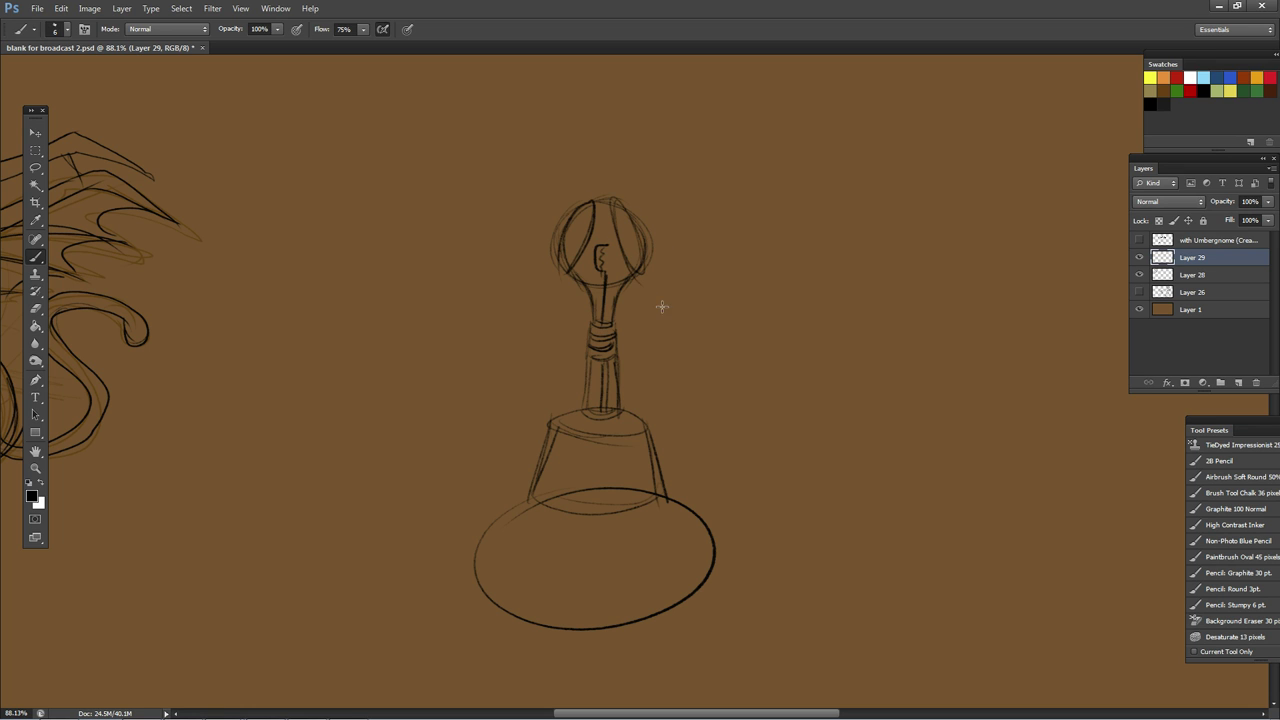
drag(592, 202, 606, 195)
mouse_move(622, 187)
mouse_down()
mouse_move(588, 180)
mouse_move(628, 180)
mouse_move(510, 206)
mouse_up()
drag(623, 182, 720, 236)
mouse_move(598, 180)
mouse_down()
mouse_move(476, 217)
mouse_move(700, 218)
mouse_move(731, 232)
mouse_up()
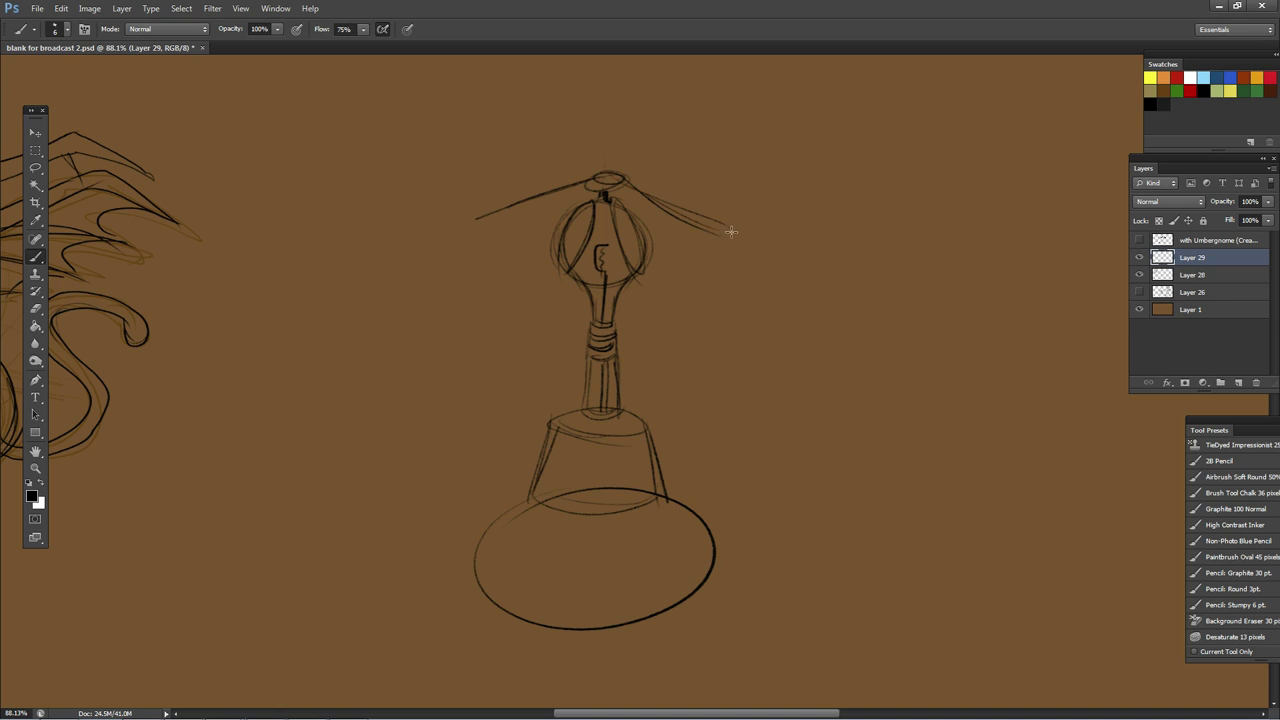
drag(588, 218, 545, 290)
drag(557, 421, 655, 415)
key(ctrl+z)
click(690, 318)
key(ctrl+alt+z)
key(ctrl+alt+z)
key(ctrl+alt+z)
key(ctrl+alt+z)
key(ctrl+alt+z)
key(ctrl+alt+z)
key(ctrl+alt+z)
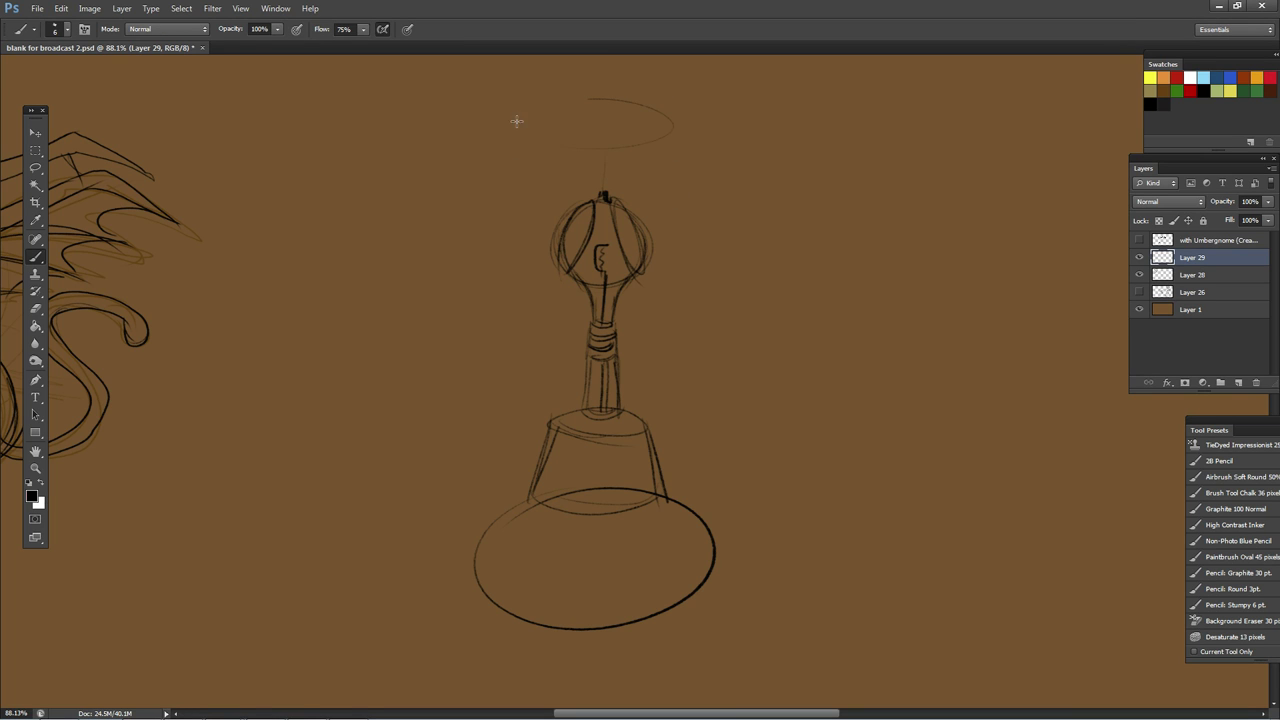
Step: Draw the lampshade's sloping sides, curved lower edge and upper rim around the bulb
mouse_move(517, 121)
mouse_down()
mouse_move(530, 140)
mouse_move(412, 360)
mouse_up()
drag(700, 118, 762, 328)
mouse_move(409, 362)
mouse_down()
mouse_move(535, 412)
mouse_move(768, 342)
mouse_up()
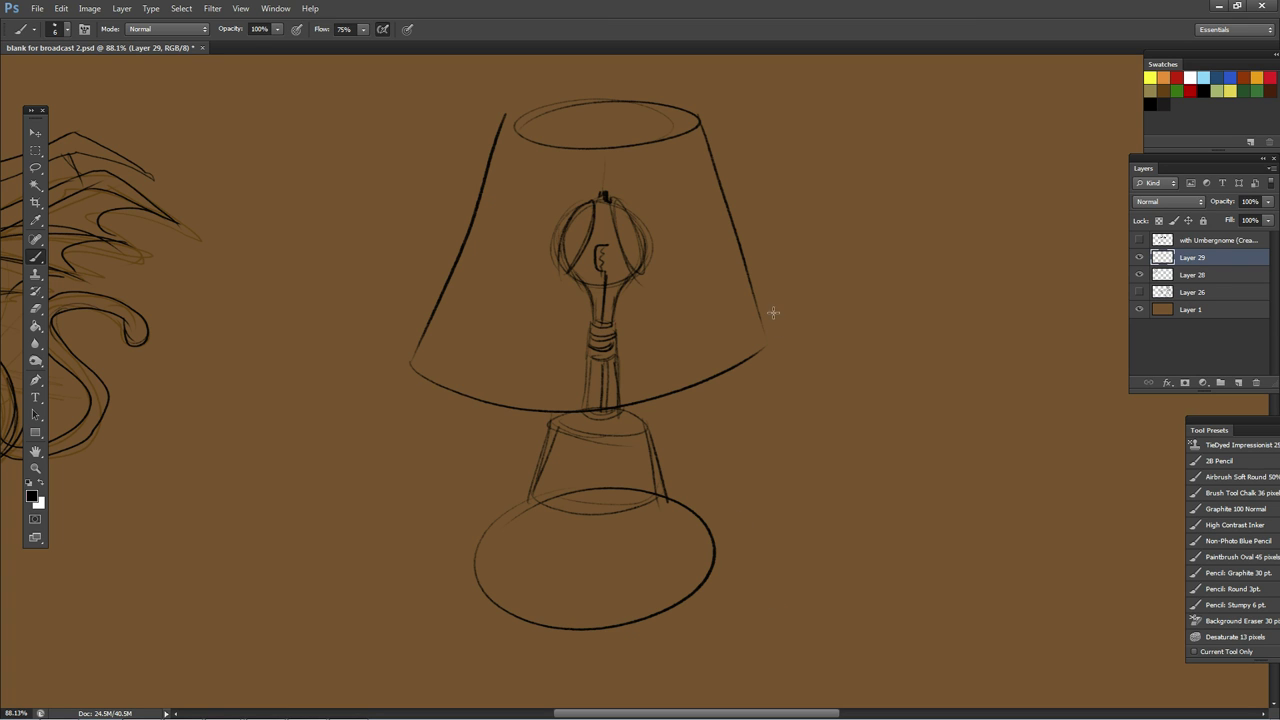
drag(505, 121, 600, 99)
Step: Add pleat lines running from the lampshade's upper rim towards its lower edge
mouse_move(662, 147)
mouse_down()
mouse_move(700, 362)
mouse_move(720, 289)
mouse_move(728, 342)
mouse_up()
drag(688, 128, 756, 318)
drag(522, 144, 440, 385)
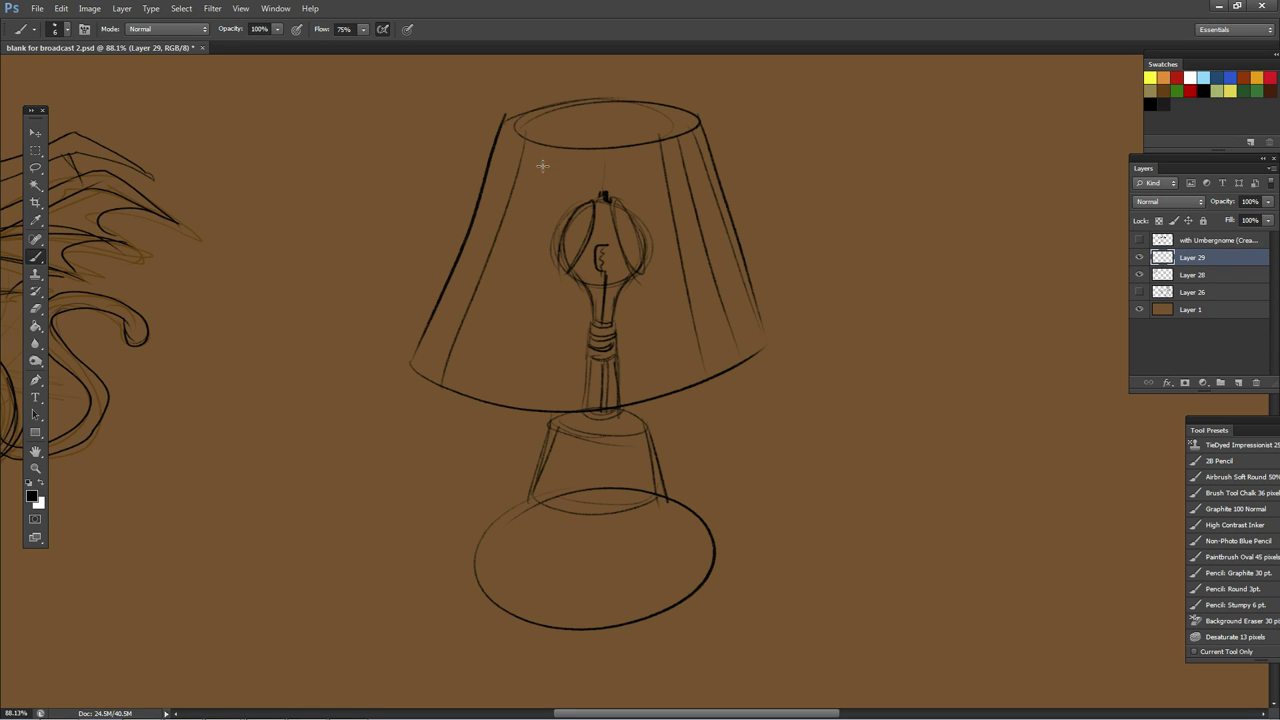
drag(548, 160, 486, 400)
drag(573, 151, 518, 390)
drag(606, 158, 578, 386)
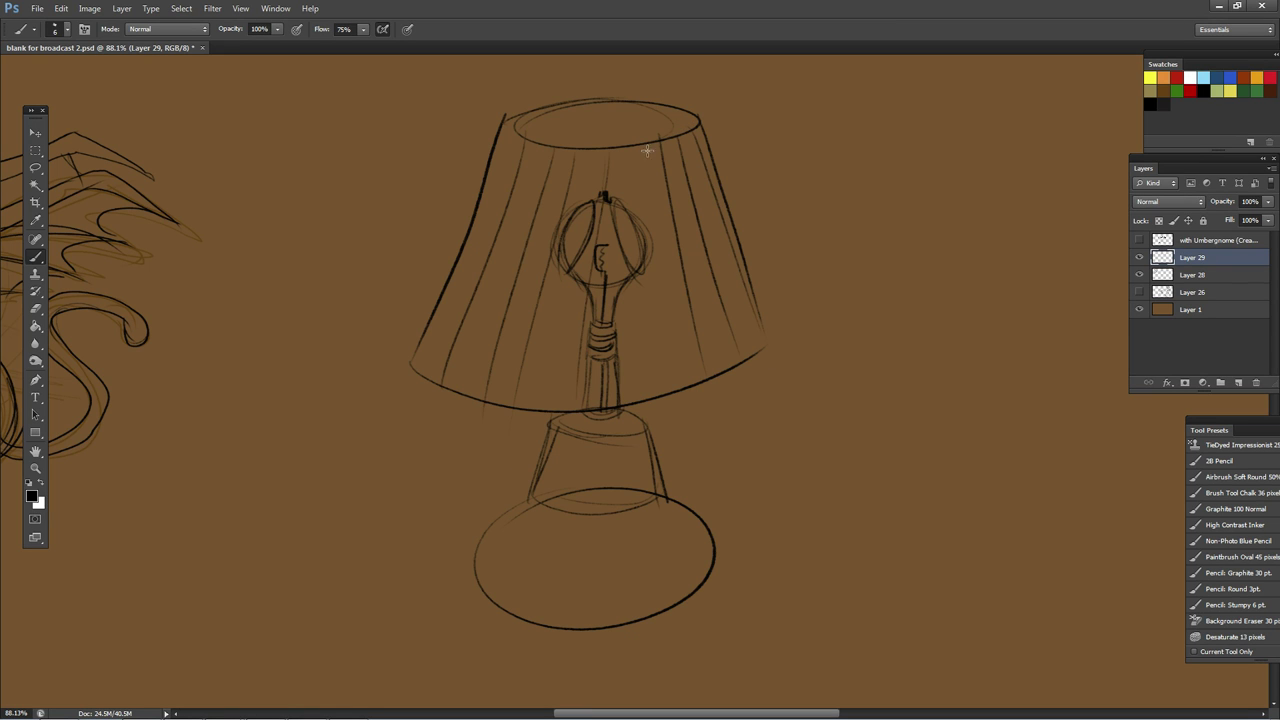
drag(647, 148, 664, 286)
Step: Remove the bulb and stem lines inside the shade and redraw the lower shade edge and the neck's upper edge
mouse_move(561, 281)
mouse_down()
mouse_move(563, 237)
mouse_move(606, 214)
mouse_move(578, 352)
mouse_move(613, 383)
mouse_move(605, 412)
mouse_move(699, 365)
mouse_up()
mouse_move(630, 405)
mouse_down()
mouse_move(766, 349)
mouse_move(749, 285)
mouse_move(767, 337)
mouse_up()
drag(559, 421, 648, 430)
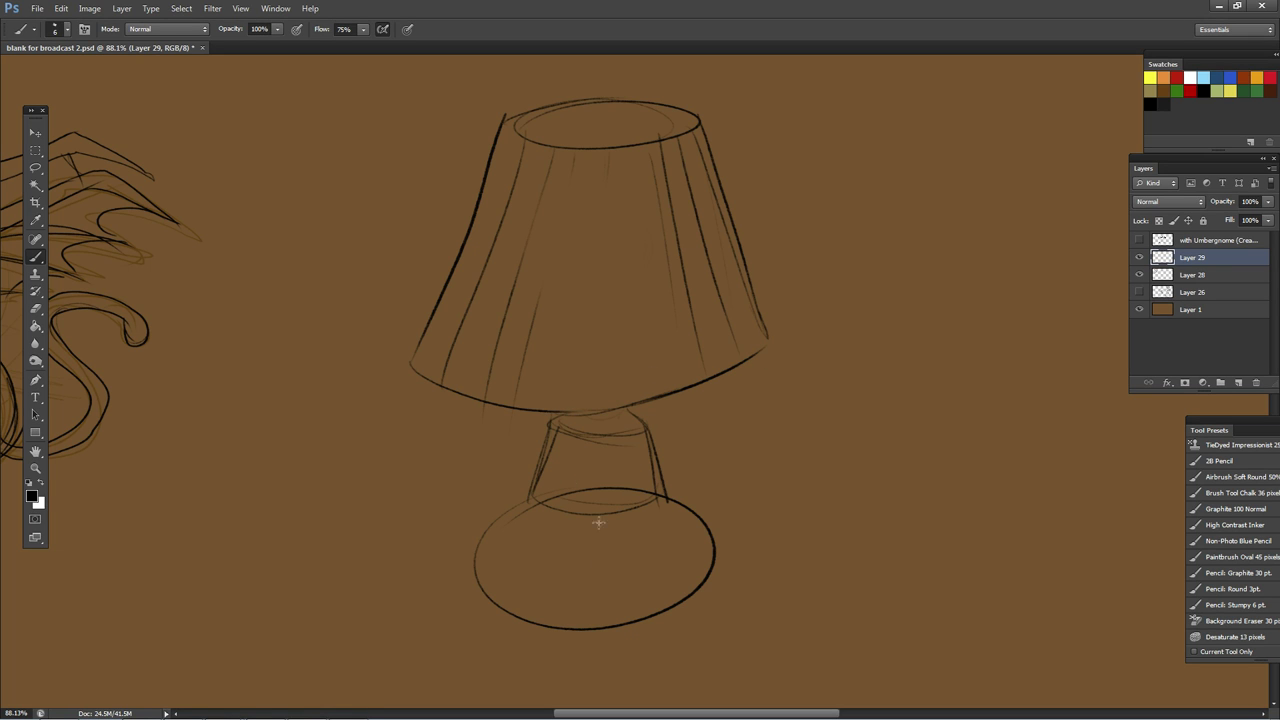
Step: Darken the base's shoulder and draw a zigzag pattern across the oval base
drag(529, 500, 488, 528)
drag(481, 544, 600, 585)
drag(635, 570, 708, 515)
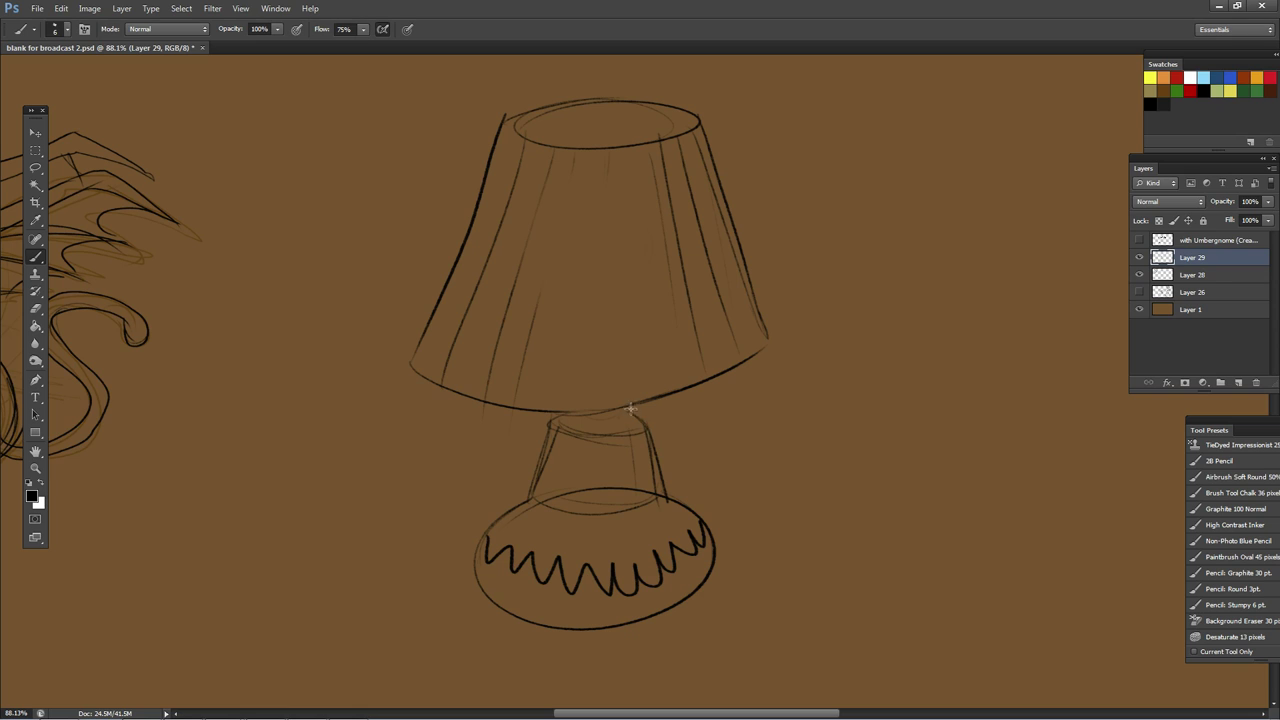
Step: Curve the neck's sides smoothly into the base and hatch dark shading along the right side of both
drag(628, 406, 685, 515)
drag(571, 413, 530, 497)
mouse_move(627, 420)
mouse_down()
mouse_move(652, 501)
mouse_move(687, 553)
mouse_move(656, 611)
mouse_move(704, 552)
mouse_move(642, 618)
mouse_move(695, 562)
mouse_move(666, 574)
mouse_move(683, 550)
mouse_move(667, 512)
mouse_move(648, 507)
mouse_move(619, 425)
mouse_up()
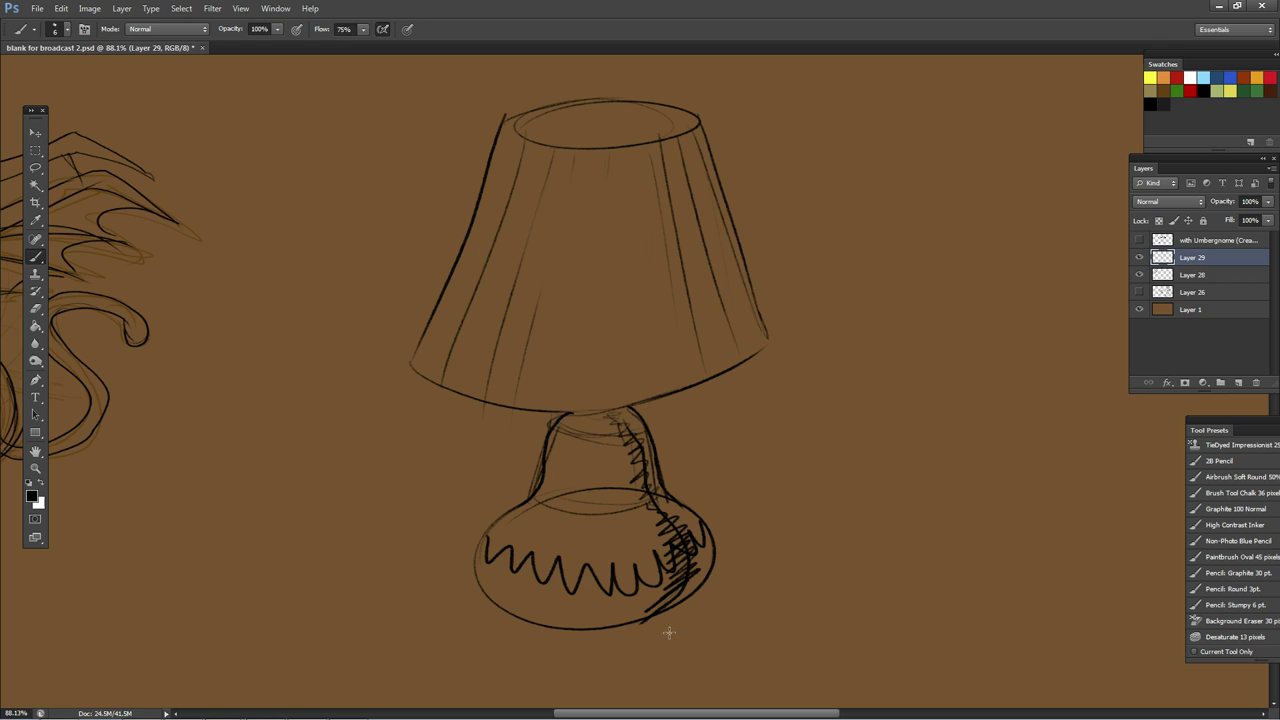
Step: Reinforce the lampshade's lower edge, left side and rim, and the base's left and lower outlines
drag(543, 410, 695, 393)
drag(408, 360, 444, 286)
drag(521, 139, 614, 150)
mouse_move(539, 489)
mouse_down()
mouse_move(480, 588)
mouse_move(568, 626)
mouse_up()
drag(483, 577, 584, 624)
drag(718, 584, 582, 626)
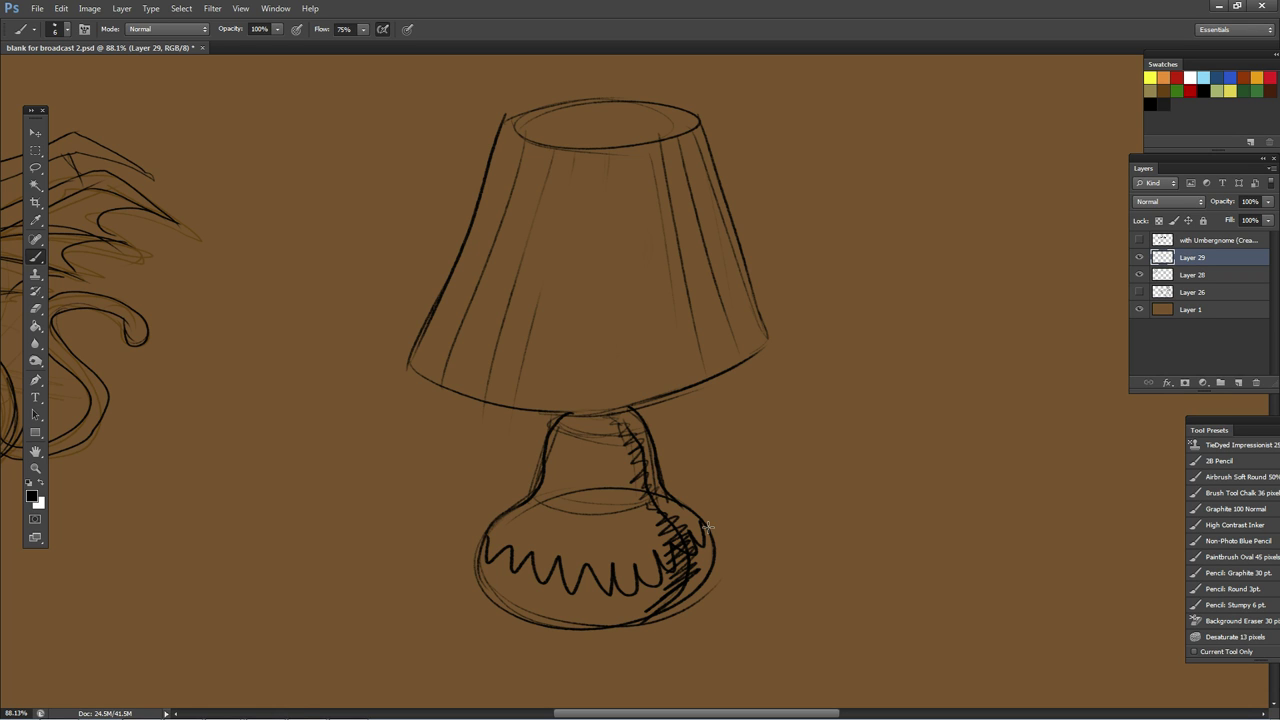
Step: Add light hatching on the right side of the base and on the neck beneath the shade
drag(710, 538, 664, 608)
drag(709, 557, 688, 586)
mouse_move(576, 412)
mouse_down()
mouse_move(635, 413)
mouse_move(635, 465)
mouse_up()
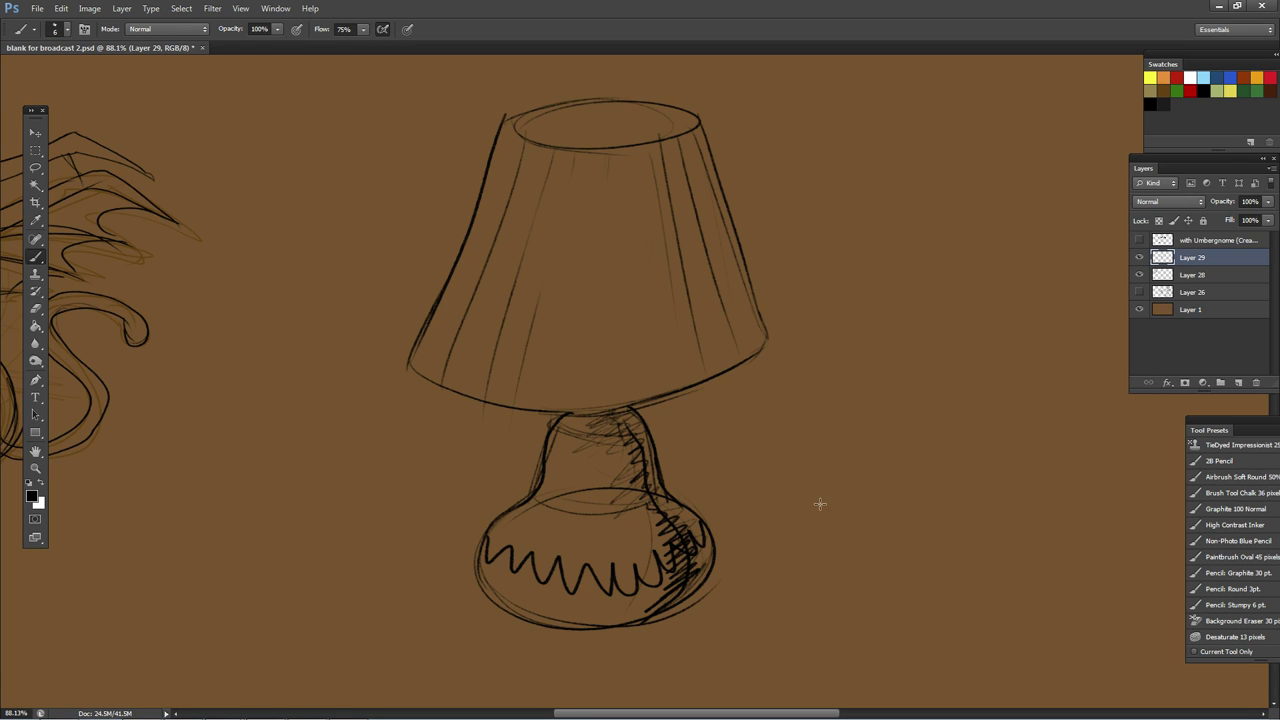
Step: Open the Reflecting_ skull drawing from the ILLUSTRATION folder
drag(908, 521, 334, 503)
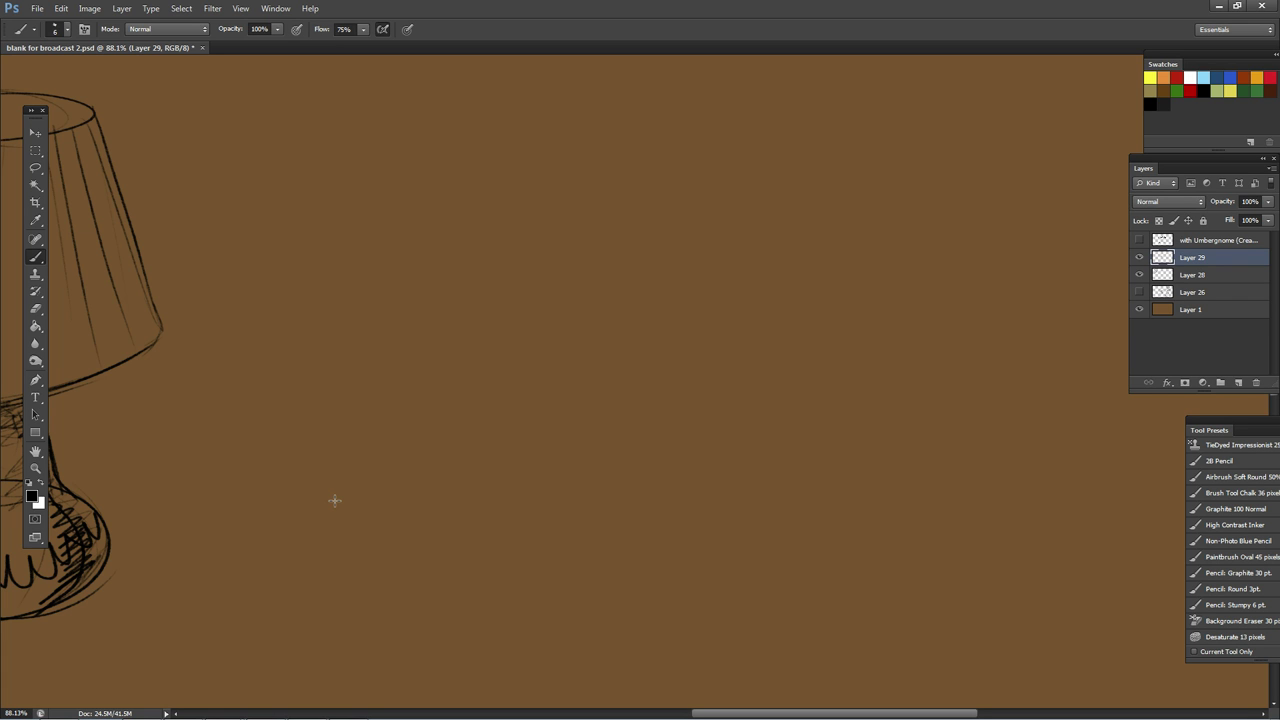
click(37, 8)
click(55, 30)
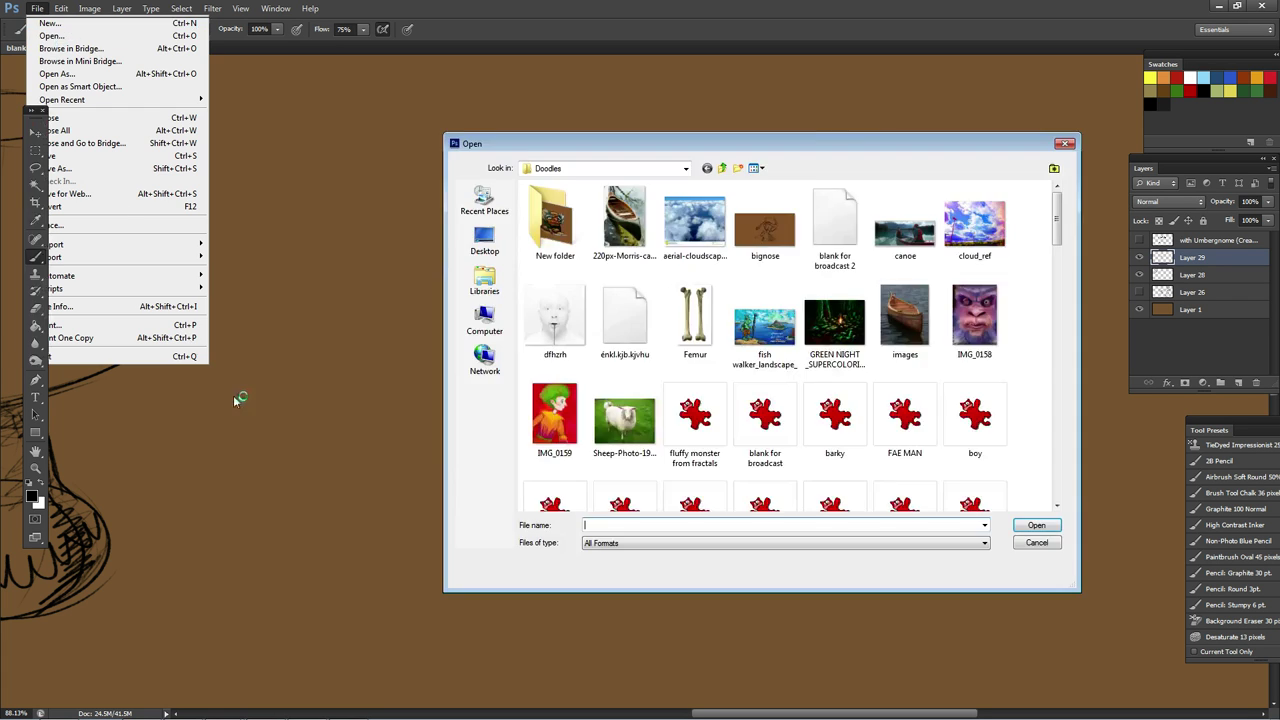
click(722, 169)
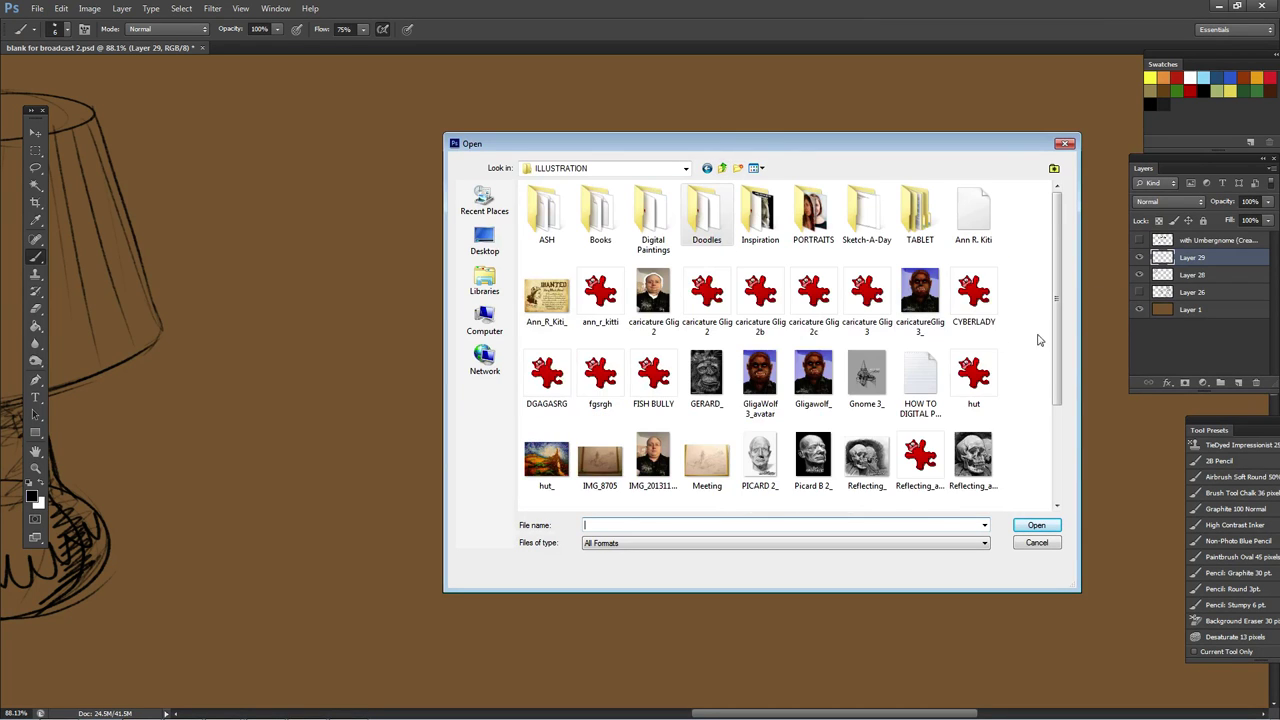
click(868, 458)
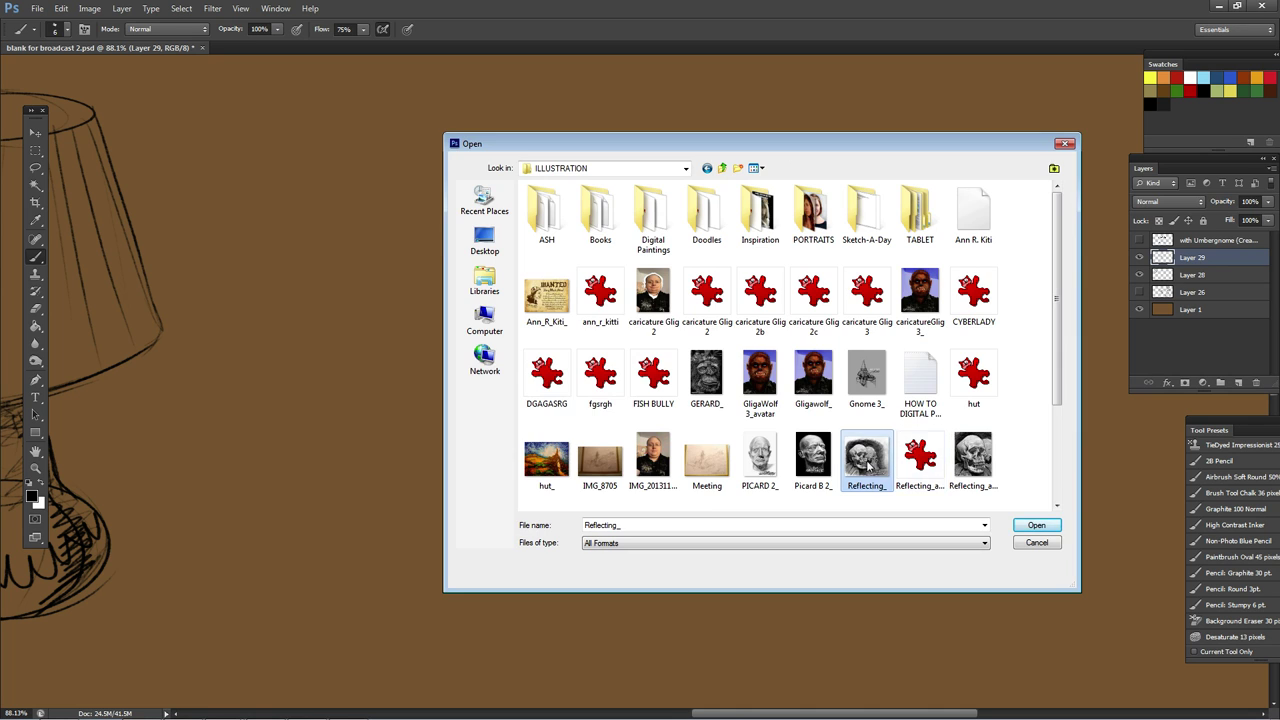
double_click(870, 462)
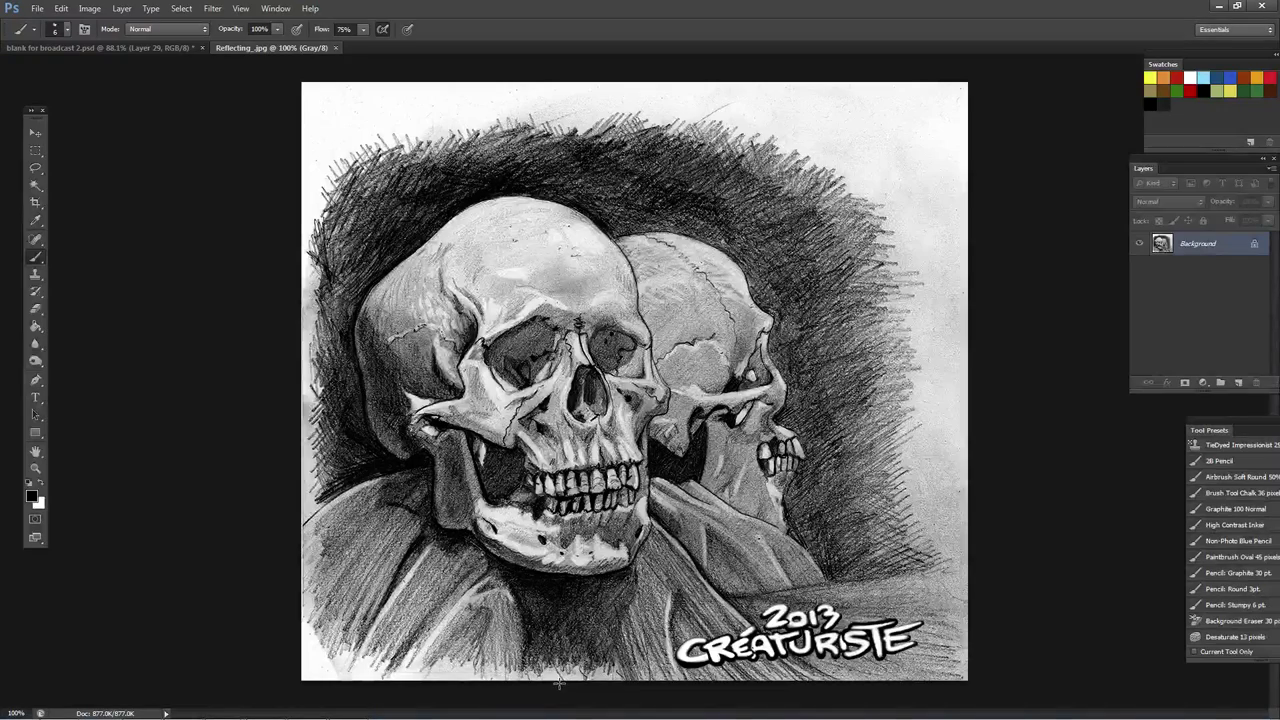
Step: Examine the skull drawing as a whole and in close-up, and close the image
double_click(35, 451)
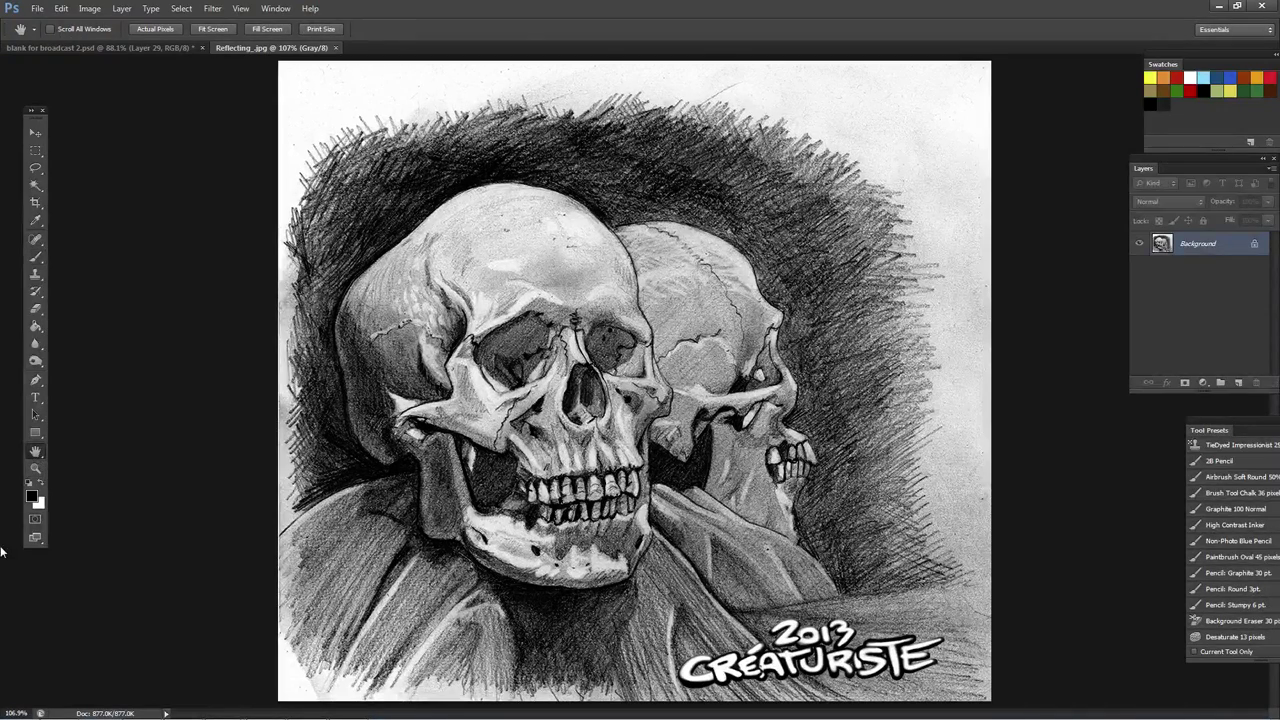
click(35, 468)
click(576, 392)
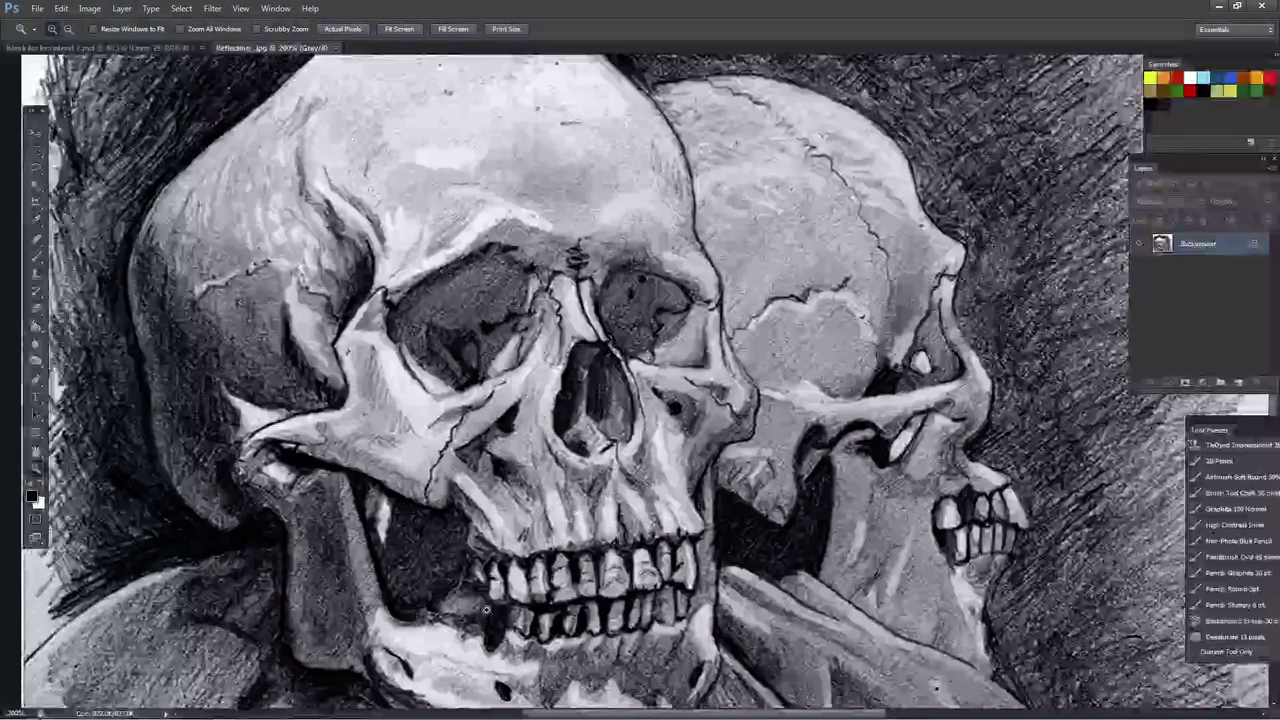
double_click(37, 452)
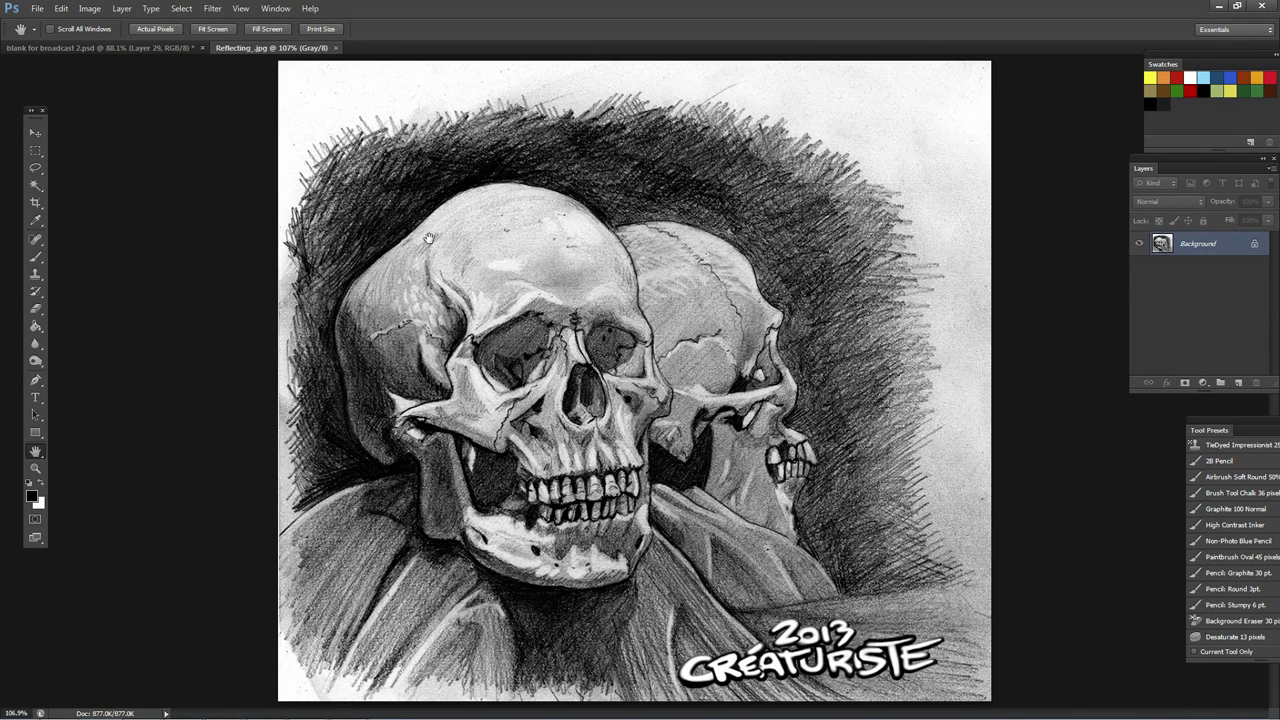
mouse_move(590, 716)
click(336, 47)
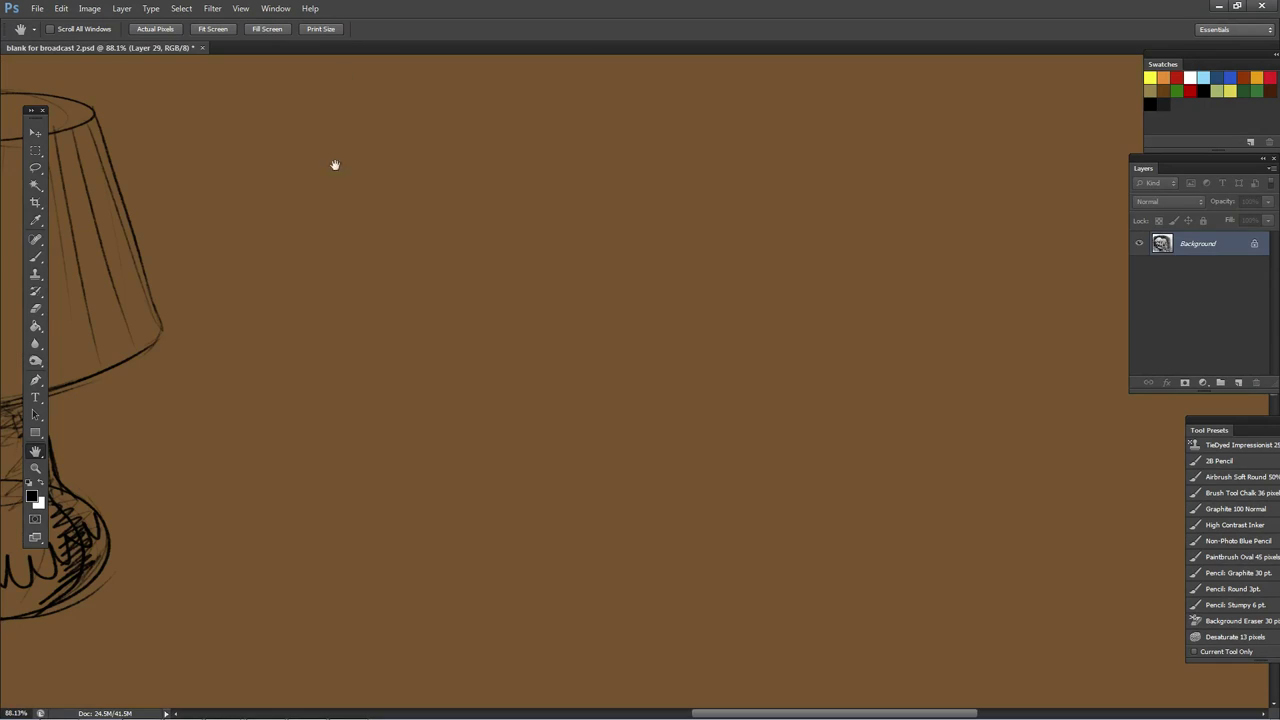
Step: Draw a tall oval head outline with the Brush, adding a small scalloped tuft on top and an inner contour along its left side
click(36, 257)
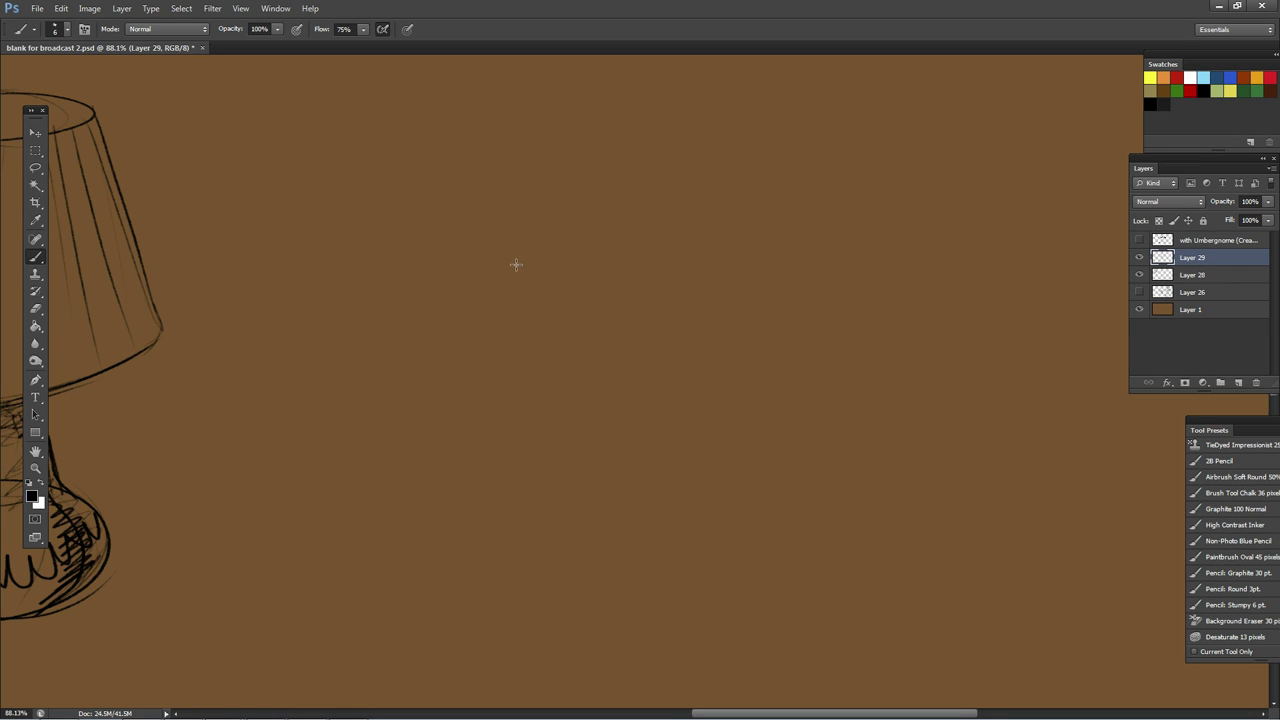
drag(524, 288, 528, 303)
mouse_move(522, 279)
mouse_down()
mouse_move(517, 254)
mouse_move(542, 202)
mouse_move(576, 166)
mouse_move(598, 165)
mouse_up()
drag(584, 155, 607, 155)
mouse_move(603, 163)
mouse_down()
mouse_move(622, 180)
mouse_move(630, 223)
mouse_move(603, 349)
mouse_up()
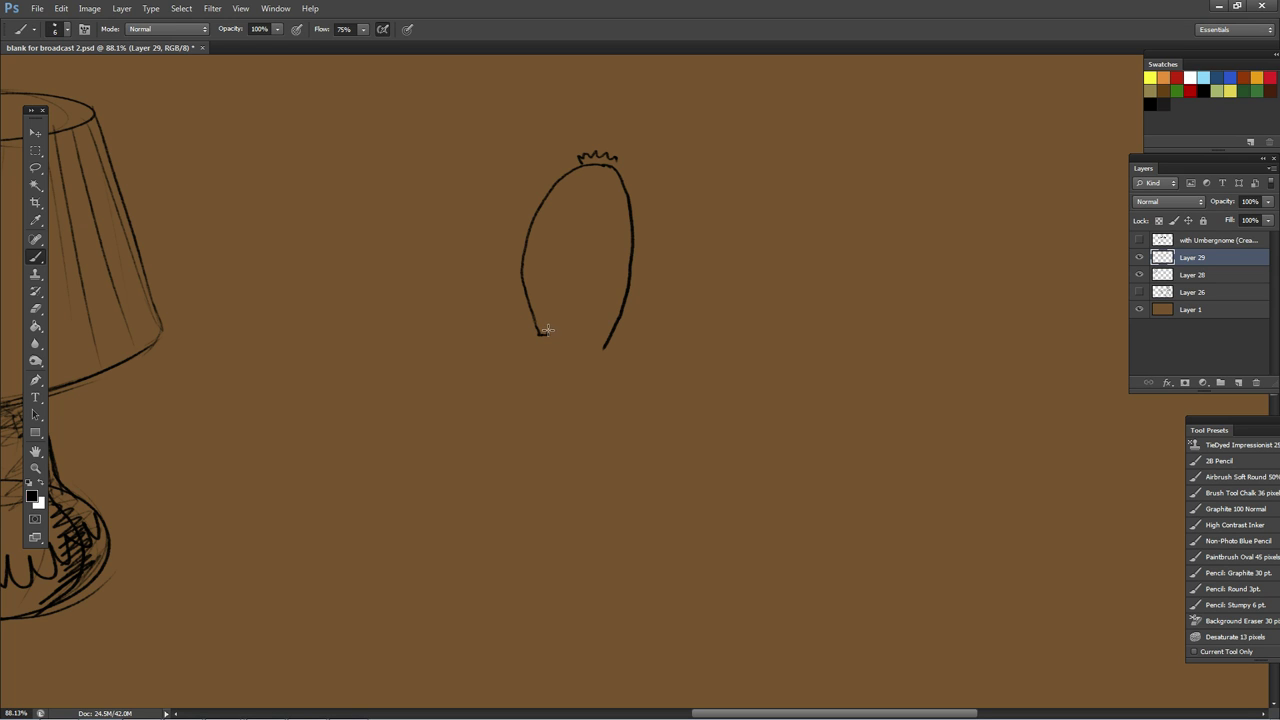
mouse_move(547, 329)
mouse_down()
mouse_move(538, 229)
mouse_move(588, 166)
mouse_up()
Step: Outline the figure's left arm and its torso with a ragged hem, plus one rounded leg beneath the hem
mouse_move(530, 340)
mouse_down()
mouse_move(452, 454)
mouse_move(466, 487)
mouse_move(488, 494)
mouse_move(513, 470)
mouse_move(548, 331)
mouse_up()
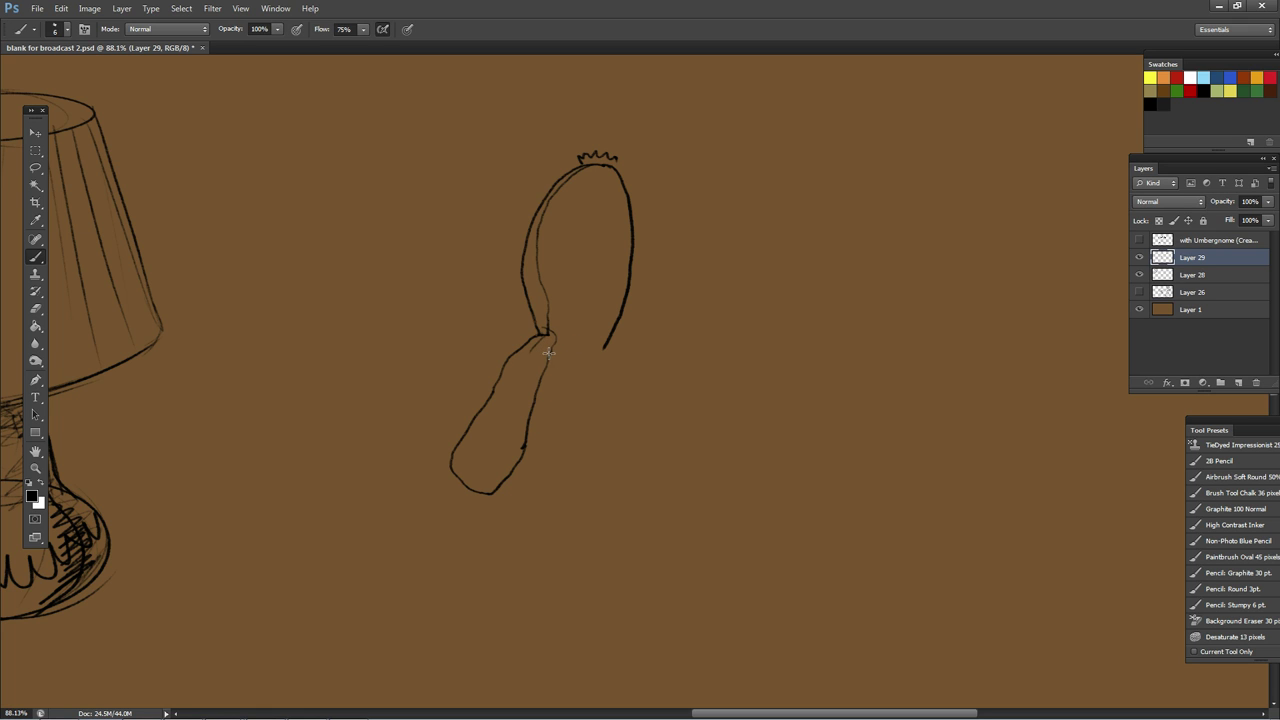
mouse_move(548, 367)
mouse_down()
mouse_move(564, 483)
mouse_move(521, 452)
mouse_move(524, 488)
mouse_move(531, 503)
mouse_move(566, 485)
mouse_up()
mouse_move(600, 348)
mouse_down()
mouse_move(554, 332)
mouse_move(608, 357)
mouse_move(634, 431)
mouse_move(628, 495)
mouse_up()
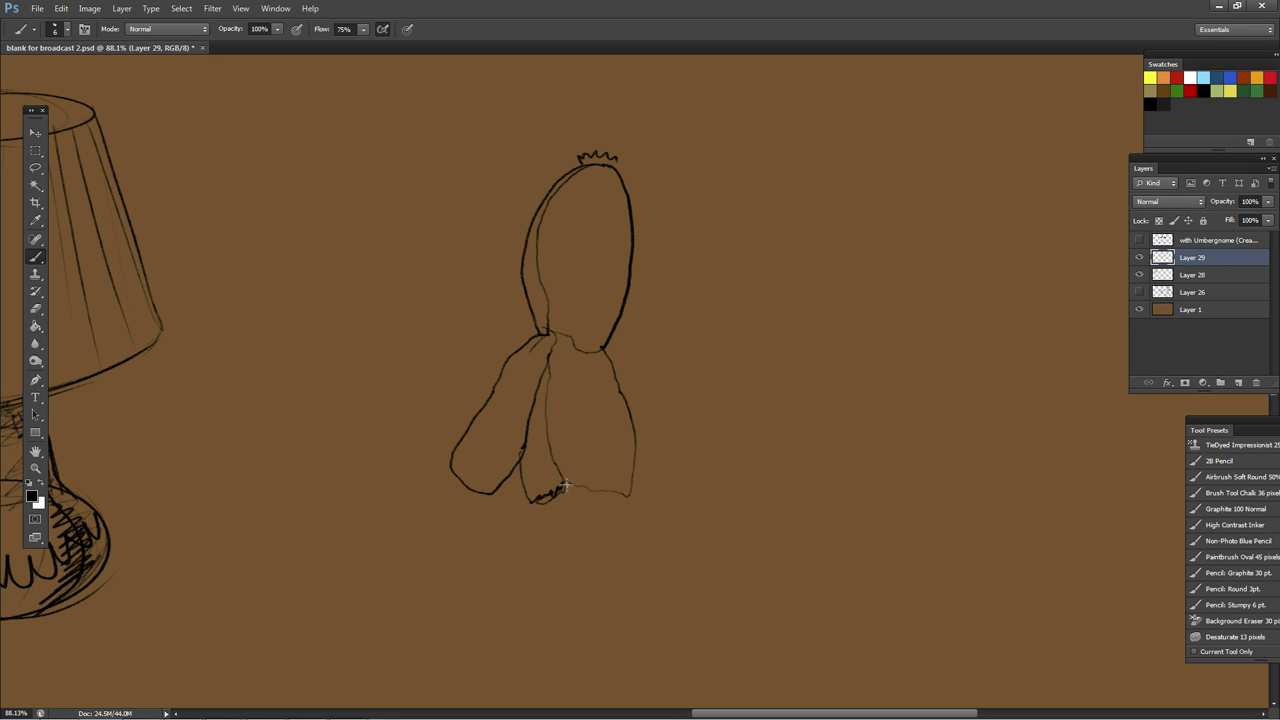
mouse_move(565, 485)
mouse_down()
mouse_move(602, 473)
mouse_move(582, 487)
mouse_move(594, 488)
mouse_move(604, 543)
mouse_move(603, 631)
mouse_move(539, 618)
mouse_move(558, 490)
mouse_up()
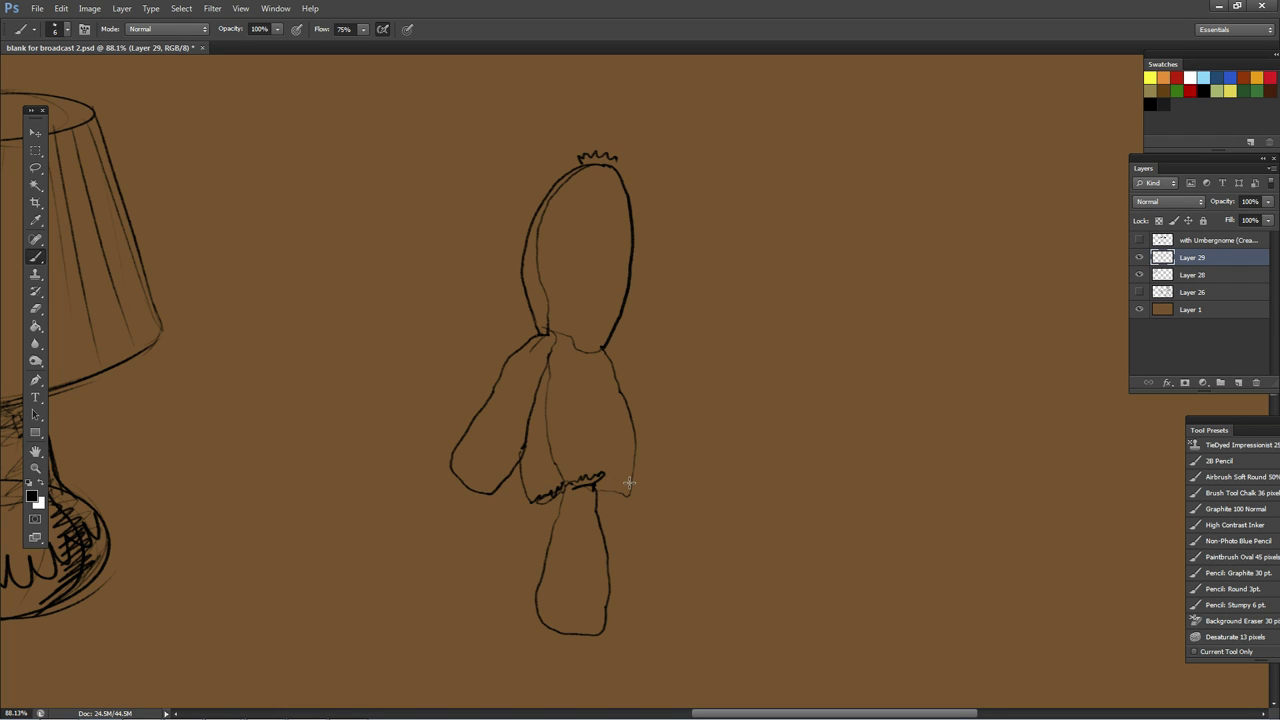
Step: Outline the right leg with a fold at its top, the partly hidden right arm and the curved underside of the torso
mouse_move(633, 488)
mouse_down()
mouse_move(628, 474)
mouse_move(665, 508)
mouse_up()
mouse_move(670, 517)
mouse_down()
mouse_move(628, 478)
mouse_move(635, 565)
mouse_move(651, 603)
mouse_move(678, 616)
mouse_up()
mouse_move(696, 584)
mouse_down()
mouse_move(674, 508)
mouse_move(633, 472)
mouse_up()
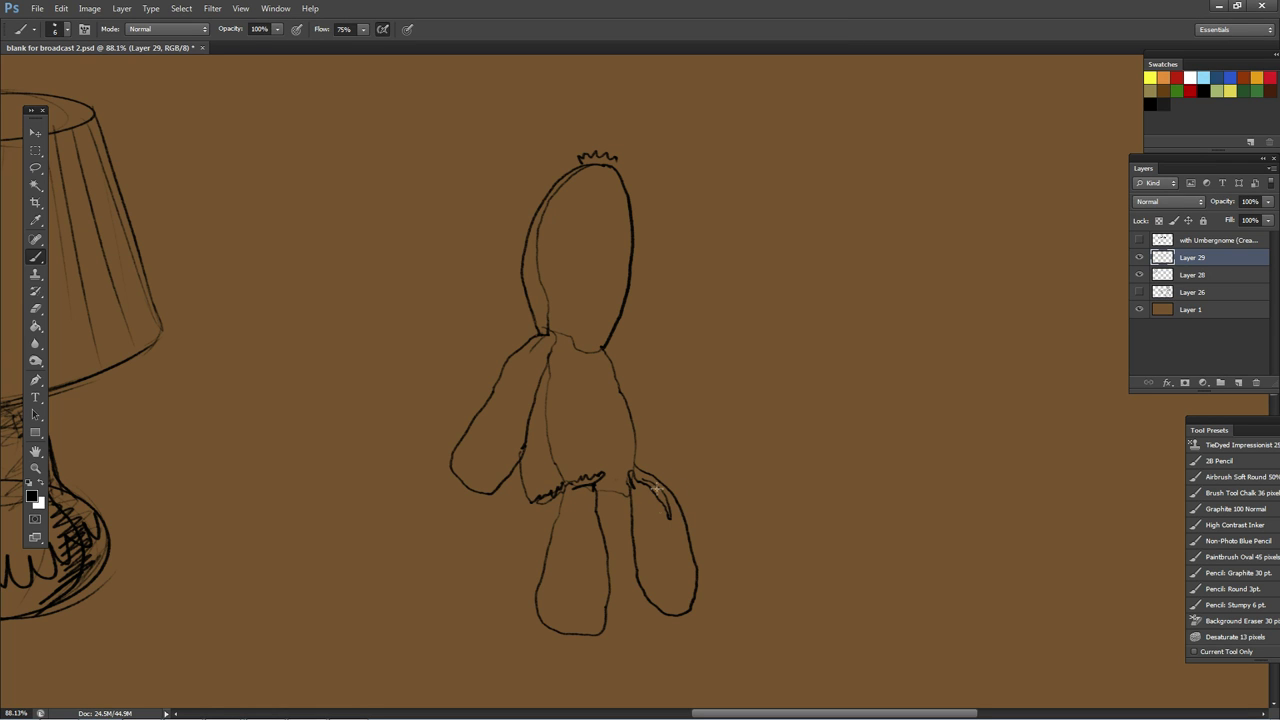
drag(667, 522, 685, 585)
mouse_move(602, 348)
mouse_down()
mouse_move(646, 417)
mouse_move(662, 478)
mouse_up()
mouse_move(628, 497)
mouse_down()
mouse_move(609, 509)
mouse_move(596, 493)
mouse_move(553, 514)
mouse_up()
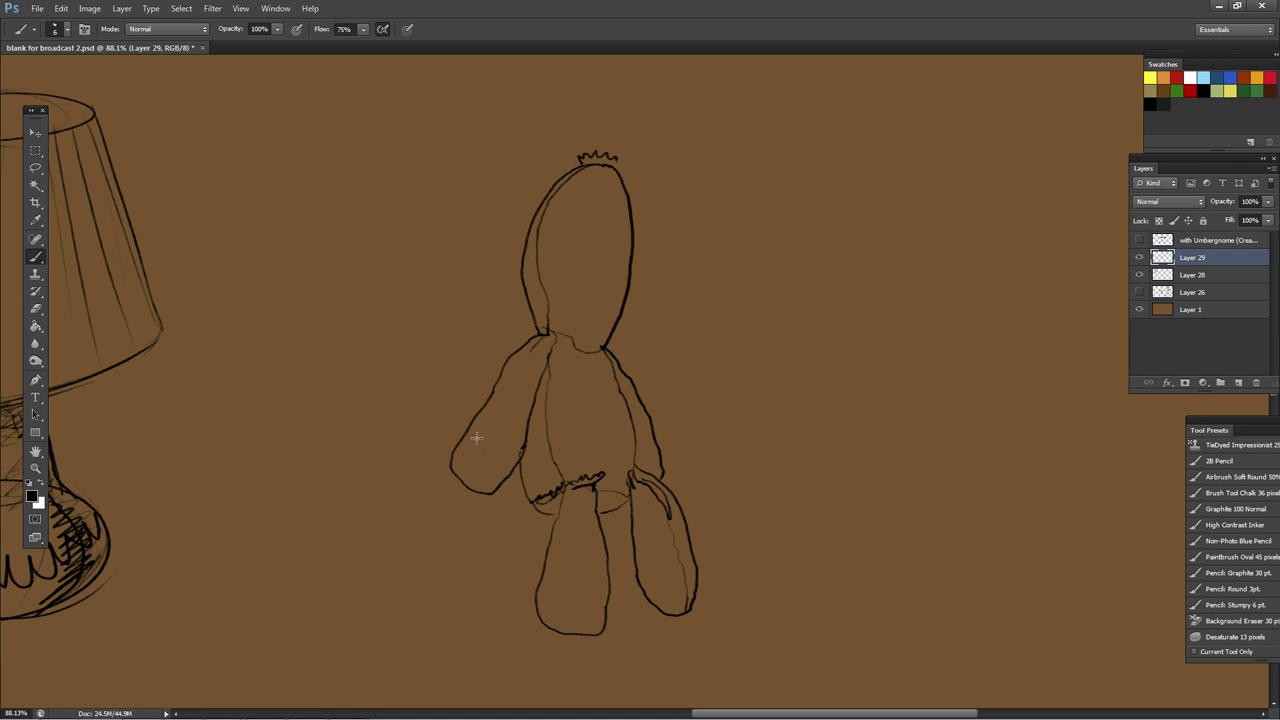
Step: Hatch the figure's arms and legs, and draw the surface line it sits on extending to the left
drag(477, 438, 517, 460)
drag(423, 476, 517, 494)
drag(553, 503, 382, 485)
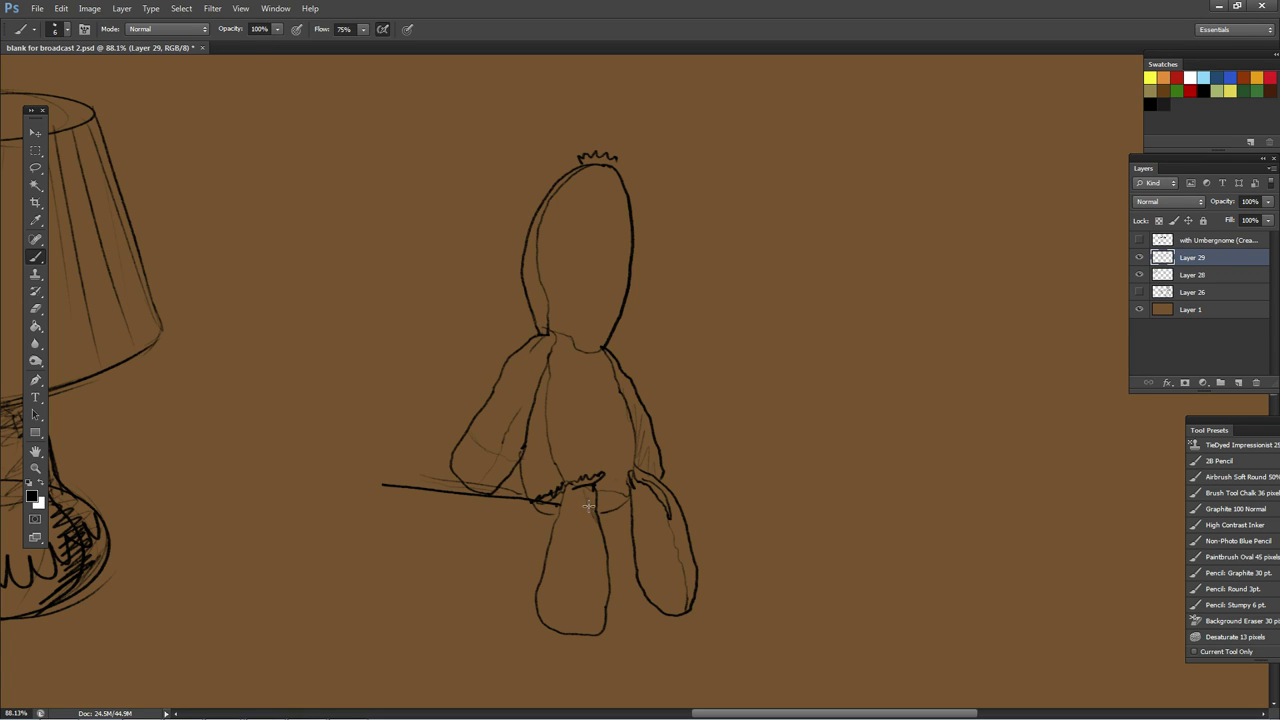
mouse_move(589, 507)
mouse_down()
mouse_move(606, 574)
mouse_move(590, 635)
mouse_up()
mouse_move(649, 478)
mouse_down()
mouse_move(659, 504)
mouse_move(677, 500)
mouse_move(682, 530)
mouse_up()
mouse_move(510, 456)
mouse_down()
mouse_move(454, 451)
mouse_move(470, 482)
mouse_move(463, 435)
mouse_move(489, 482)
mouse_move(470, 436)
mouse_move(483, 460)
mouse_move(515, 452)
mouse_up()
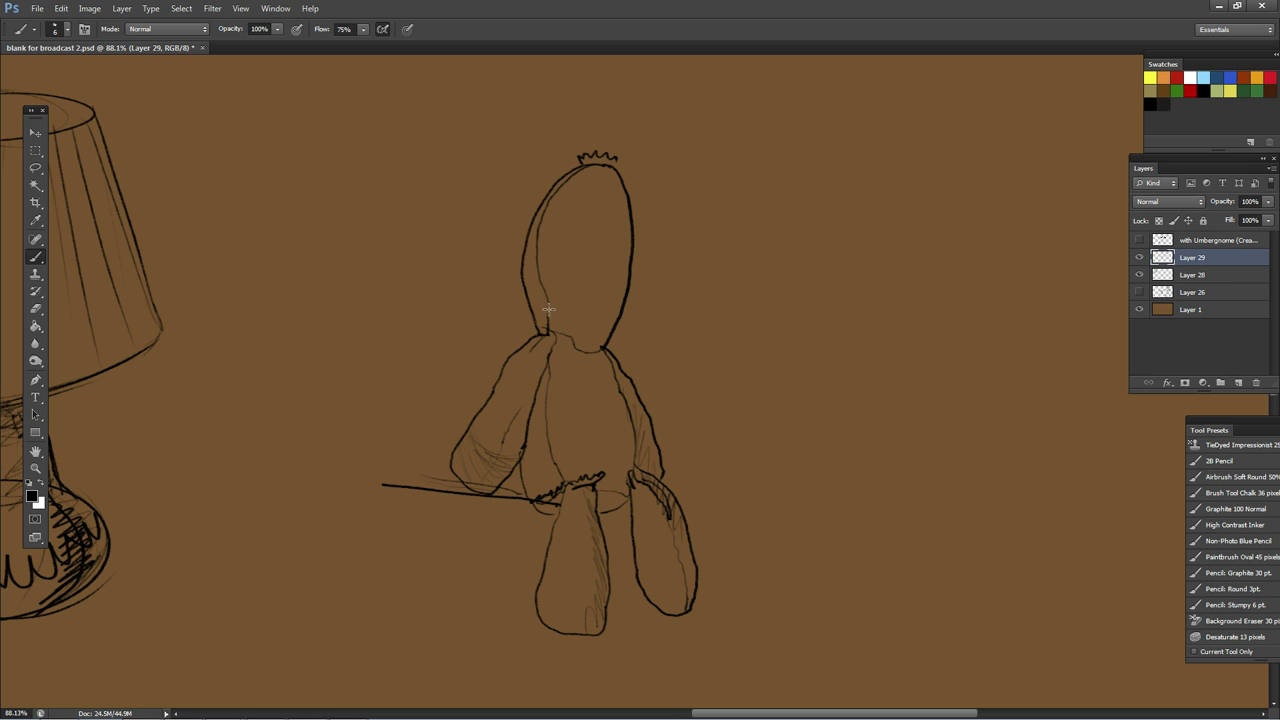
Step: Shade the head's side edges, the torso and its underside with light hatching, and extend the surface line to the right
drag(550, 322, 530, 240)
mouse_move(607, 325)
mouse_down()
mouse_move(595, 339)
mouse_move(625, 247)
mouse_move(622, 208)
mouse_up()
drag(597, 350, 603, 326)
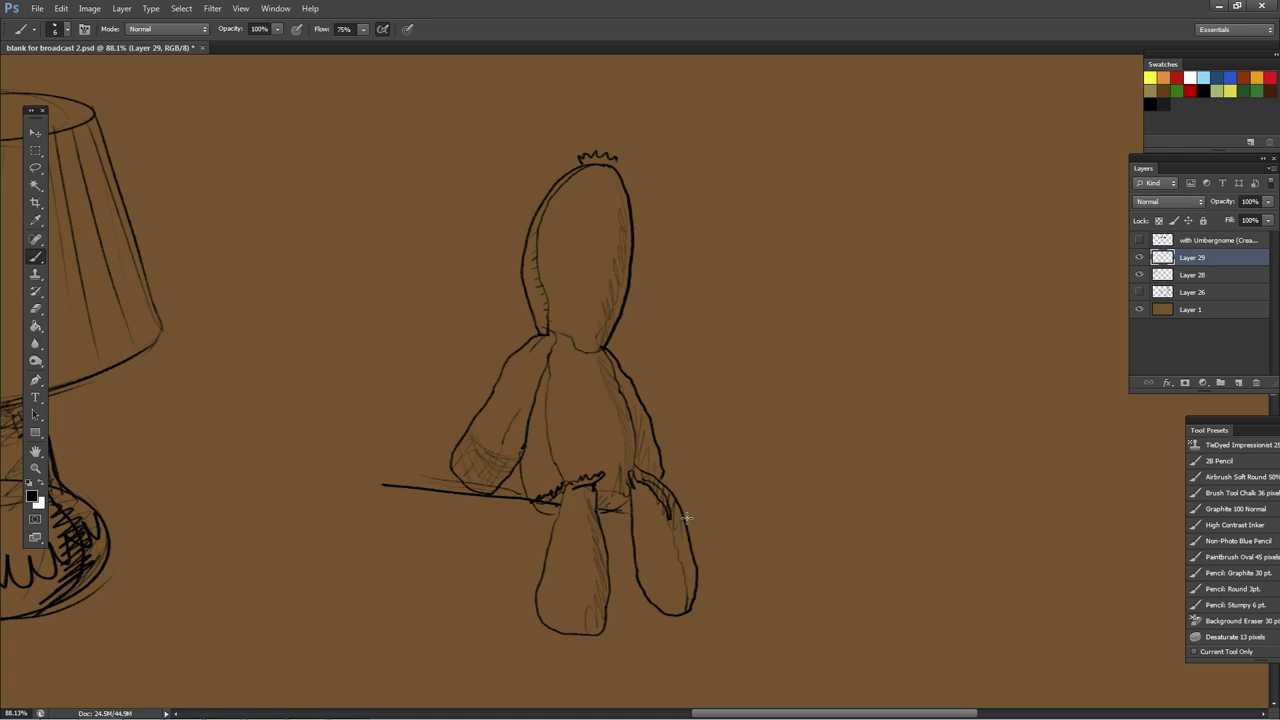
drag(686, 517, 726, 520)
drag(602, 509, 622, 497)
drag(694, 517, 808, 528)
Step: Select the seated figure with a rectangular marquee, scale it down, move it right beside the lamp and deselect it
click(35, 132)
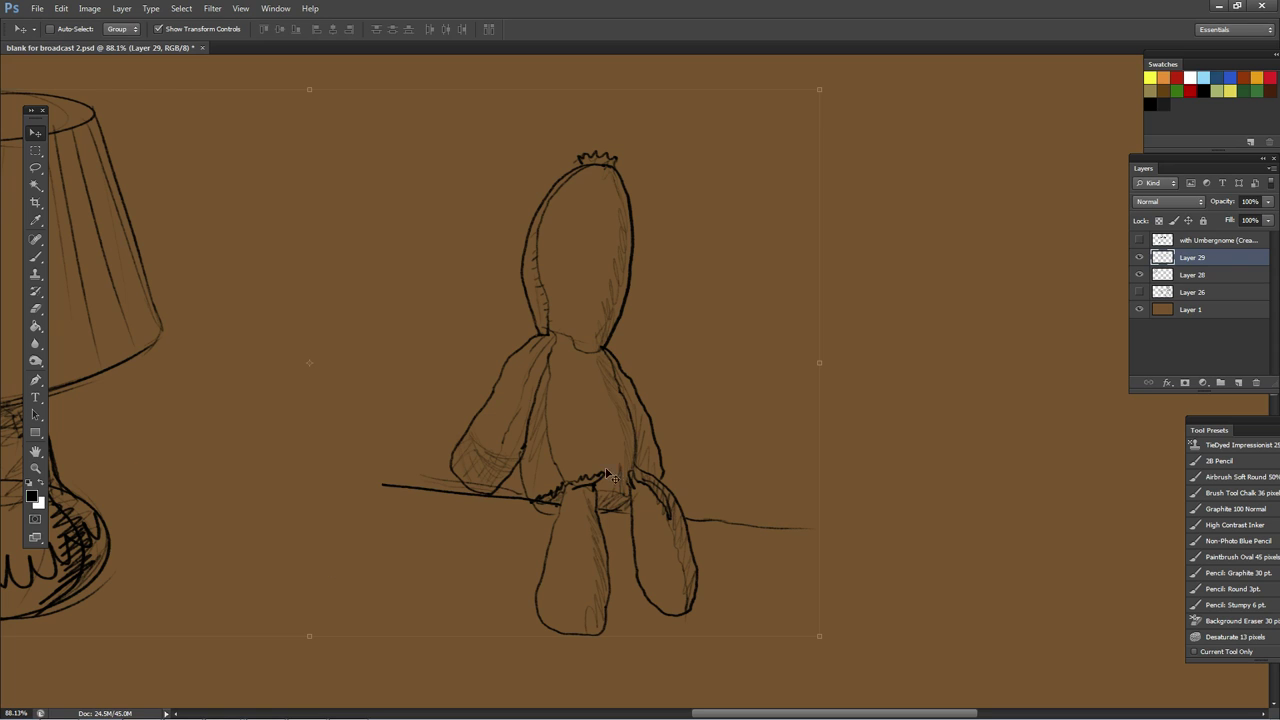
click(35, 150)
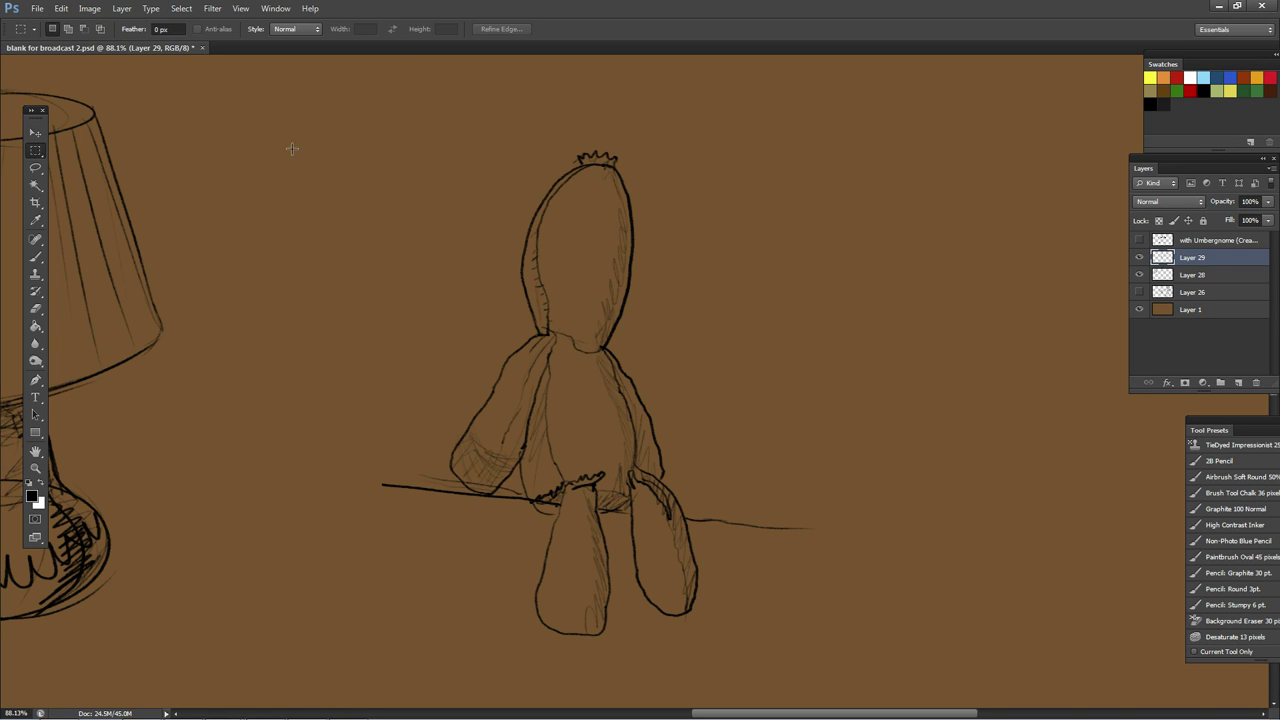
drag(412, 652, 827, 683)
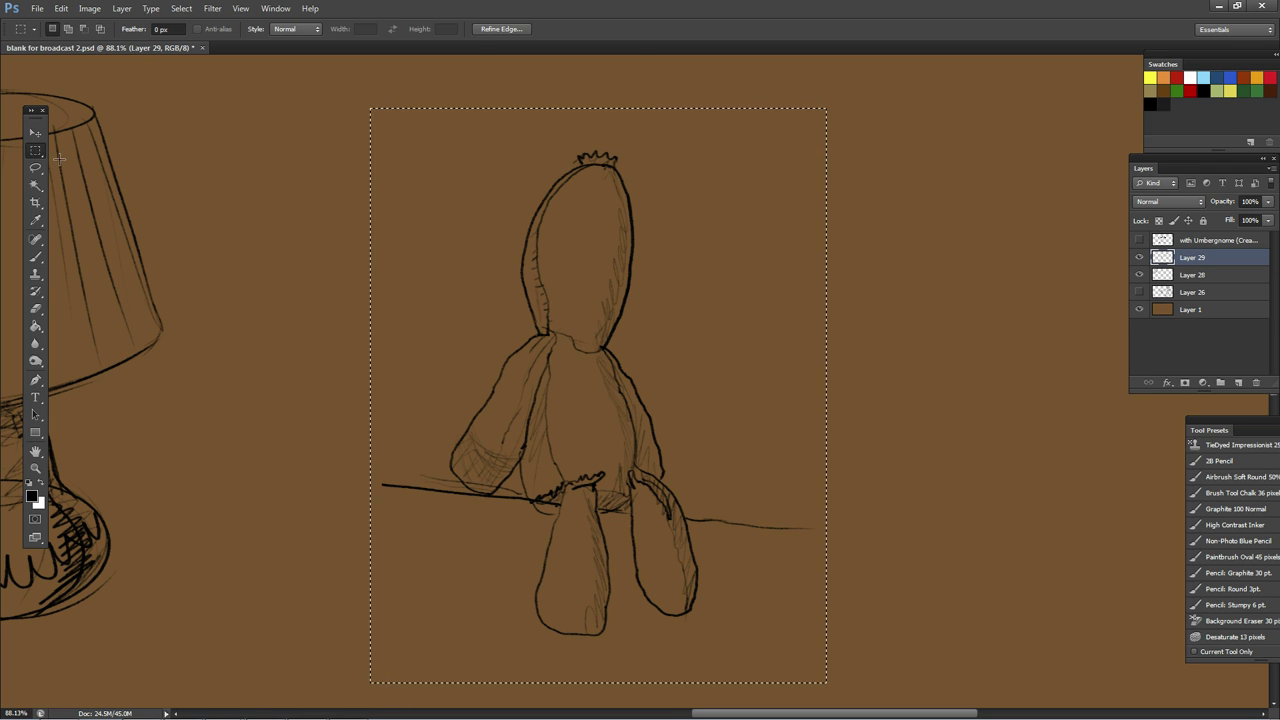
click(35, 134)
drag(827, 108, 643, 242)
drag(595, 460, 335, 305)
key(Return)
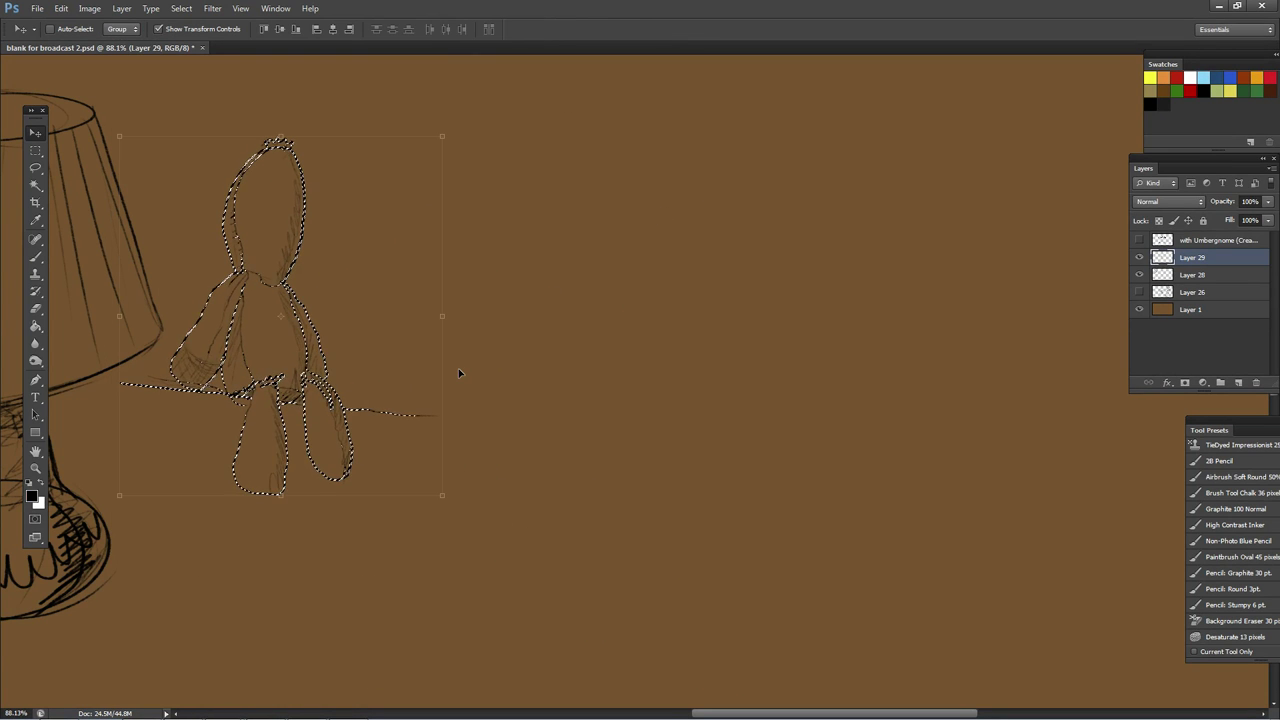
key(ctrl+d)
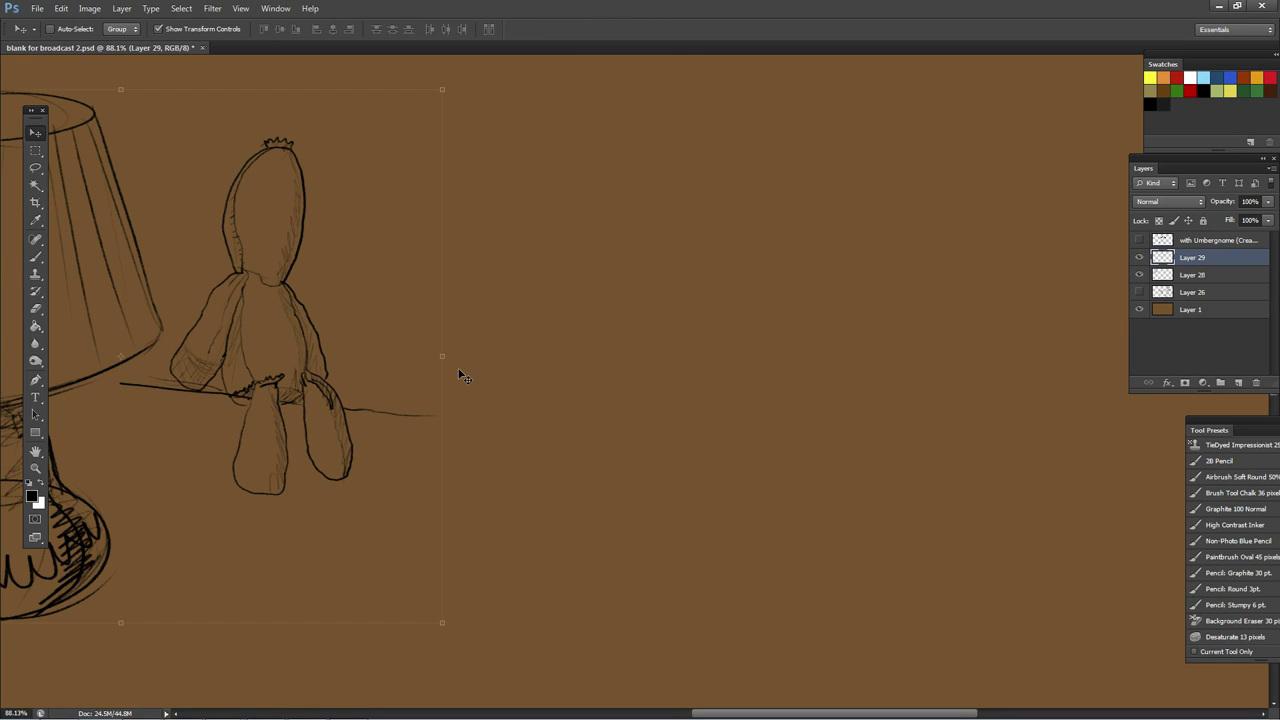
Step: Fit the whole canvas in view and move the lamp and seated figure on Layer 29 beneath the winged creature
double_click(35, 468)
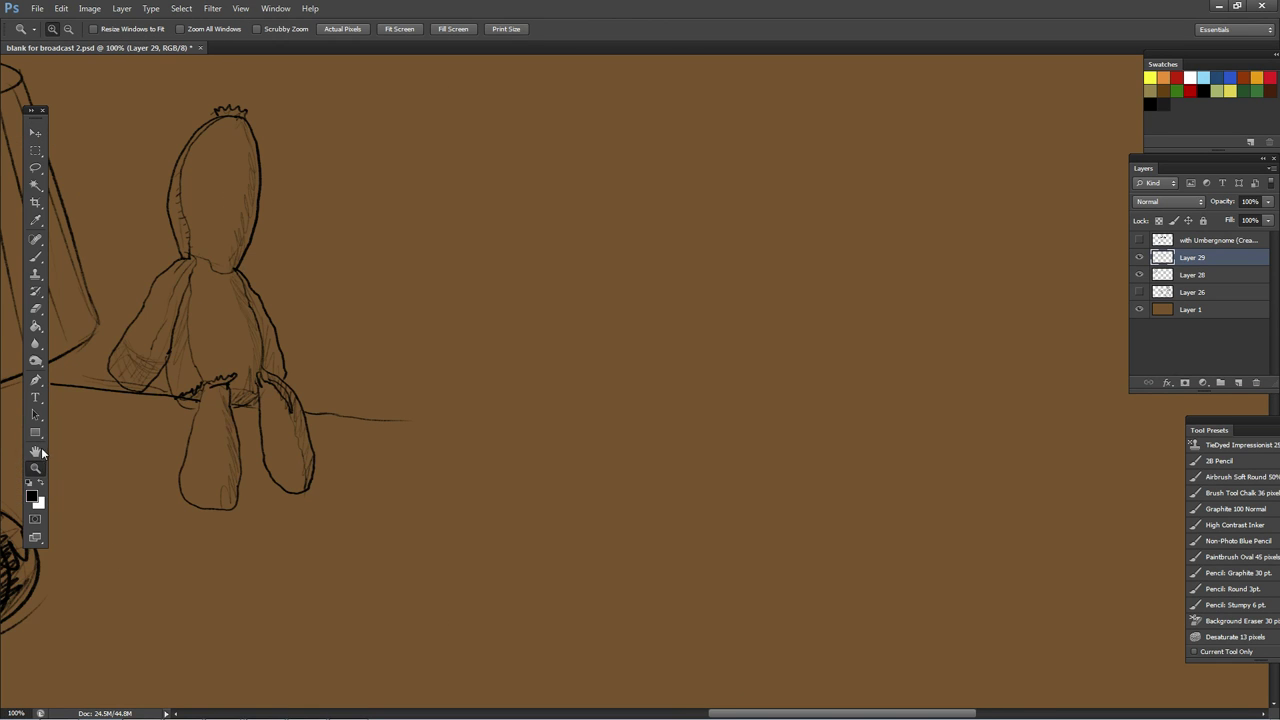
double_click(35, 451)
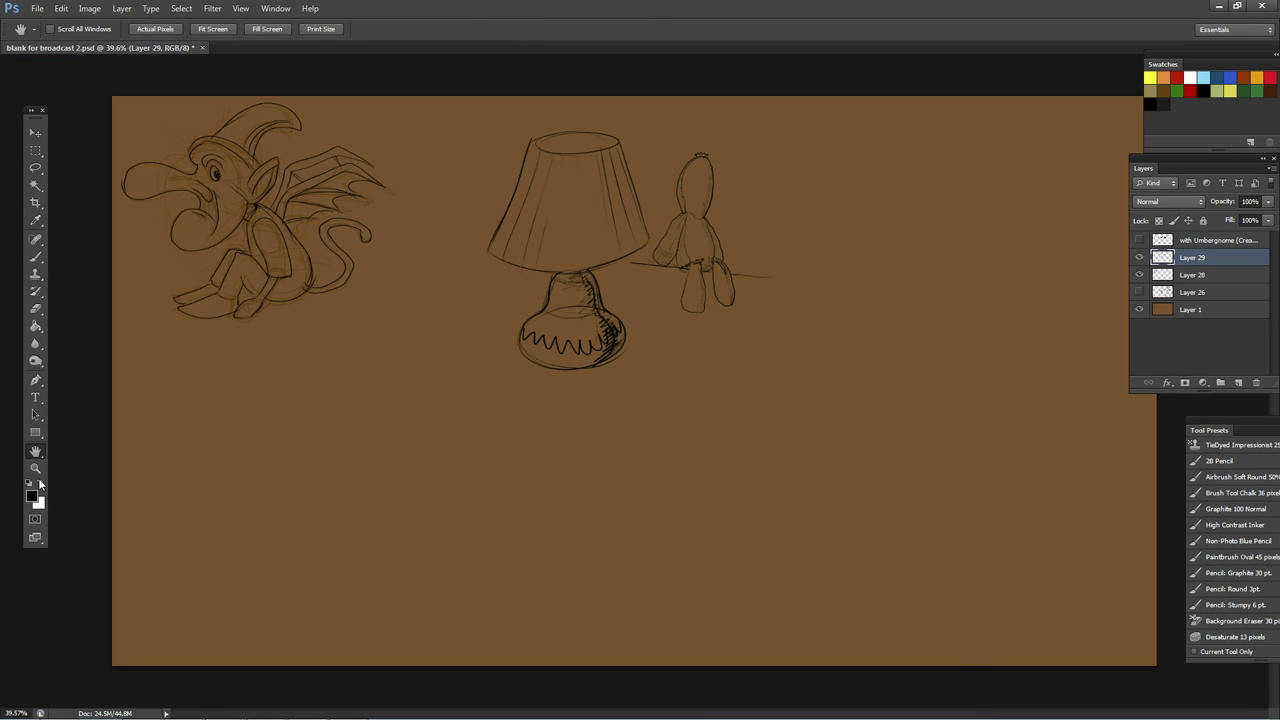
click(35, 132)
drag(602, 310, 220, 515)
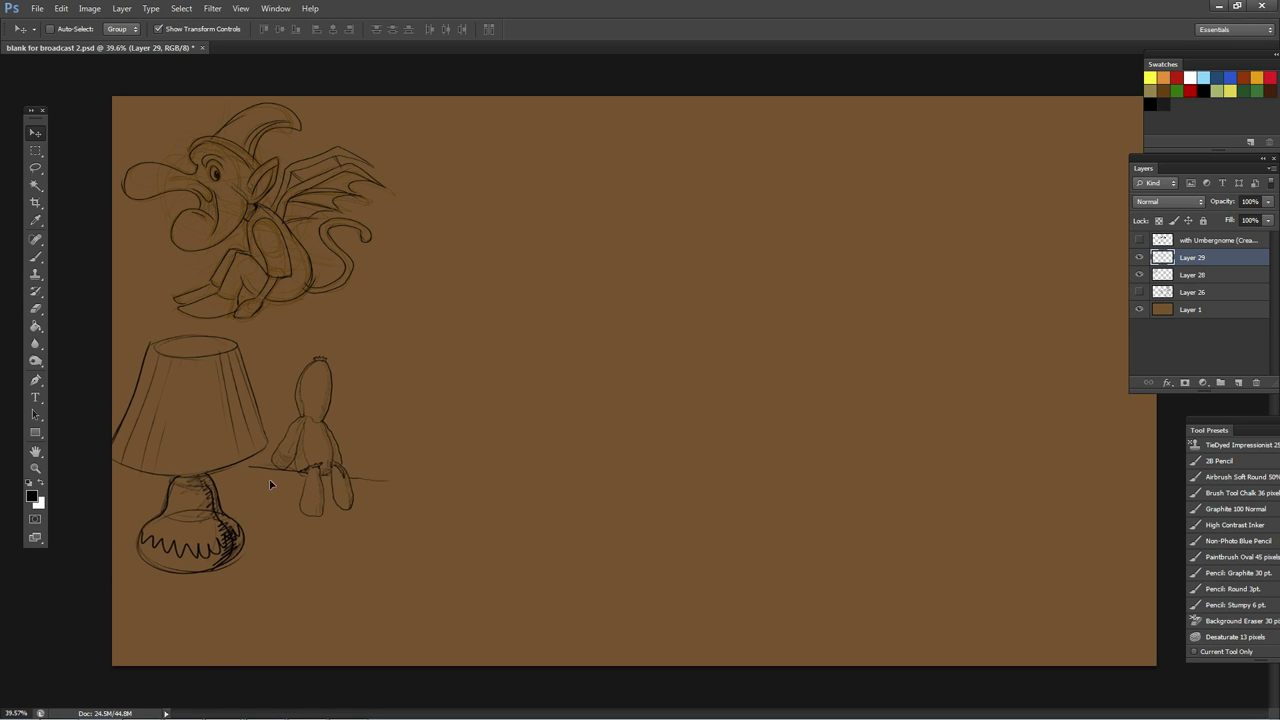
drag(360, 468, 384, 461)
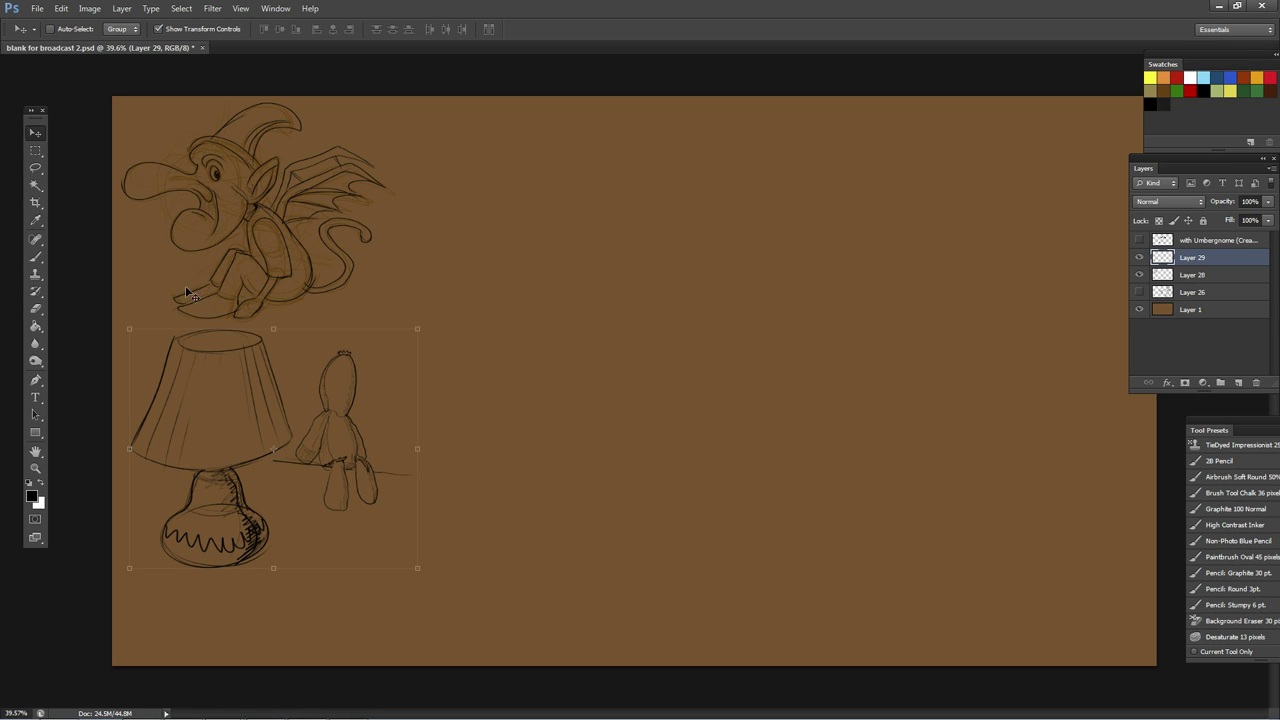
Step: Scribble broad, soft overlapping strokes in the middle of the canvas with the Graphite 100 Normal brush preset
click(35, 257)
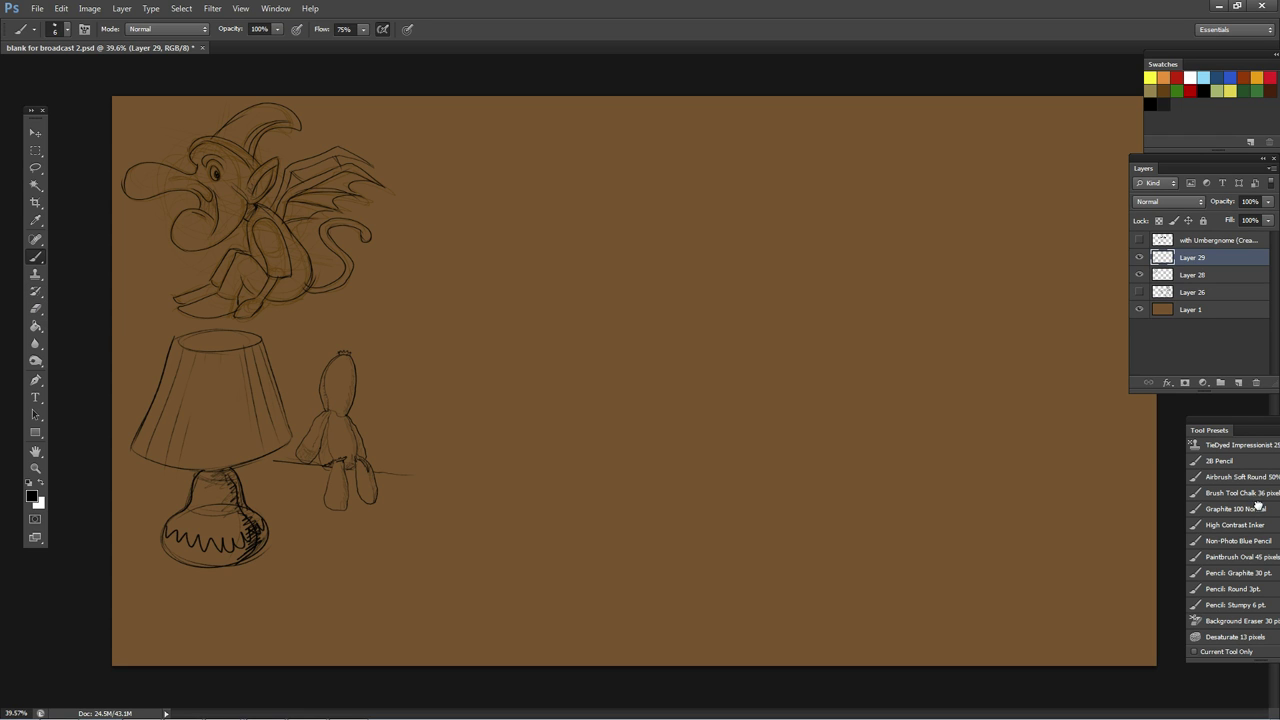
click(1258, 508)
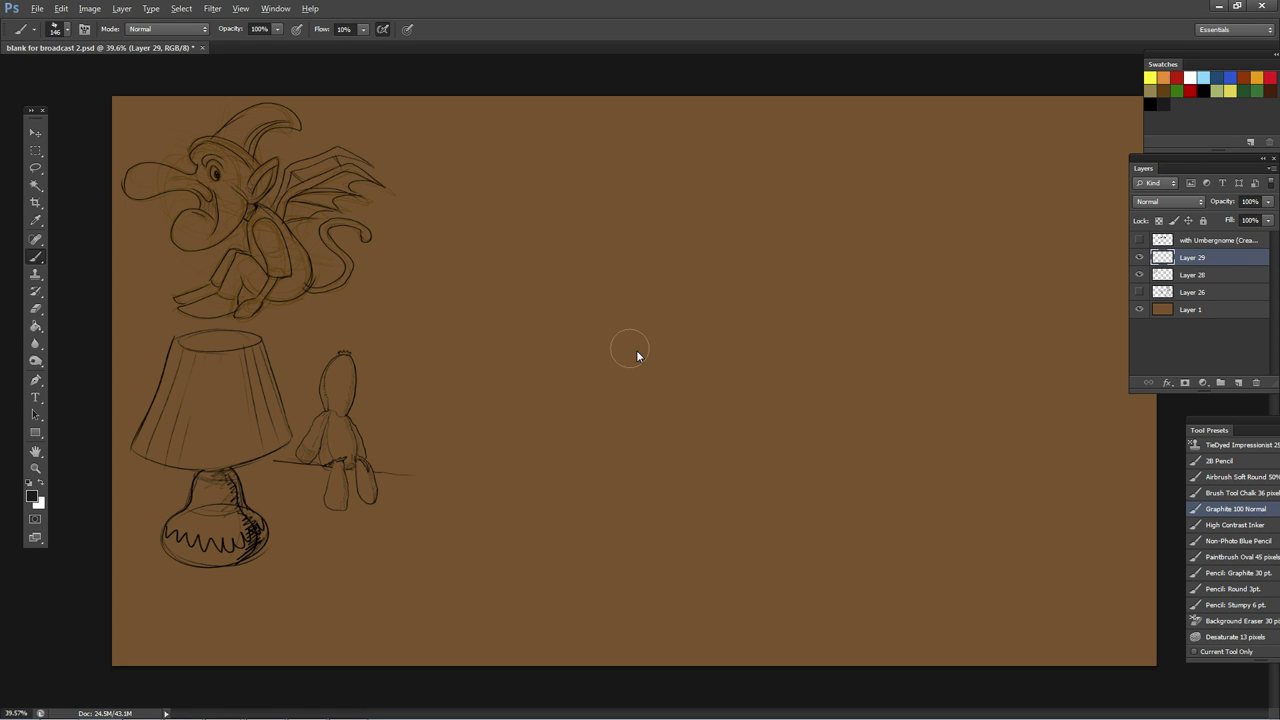
mouse_move(544, 272)
mouse_down()
mouse_move(606, 282)
mouse_move(582, 296)
mouse_move(652, 296)
mouse_up()
mouse_move(652, 296)
mouse_down()
mouse_move(620, 334)
mouse_move(604, 405)
mouse_up()
drag(620, 256, 612, 298)
mouse_move(636, 274)
mouse_down()
mouse_move(618, 335)
mouse_move(512, 338)
mouse_up()
drag(596, 342, 610, 355)
drag(672, 312, 606, 416)
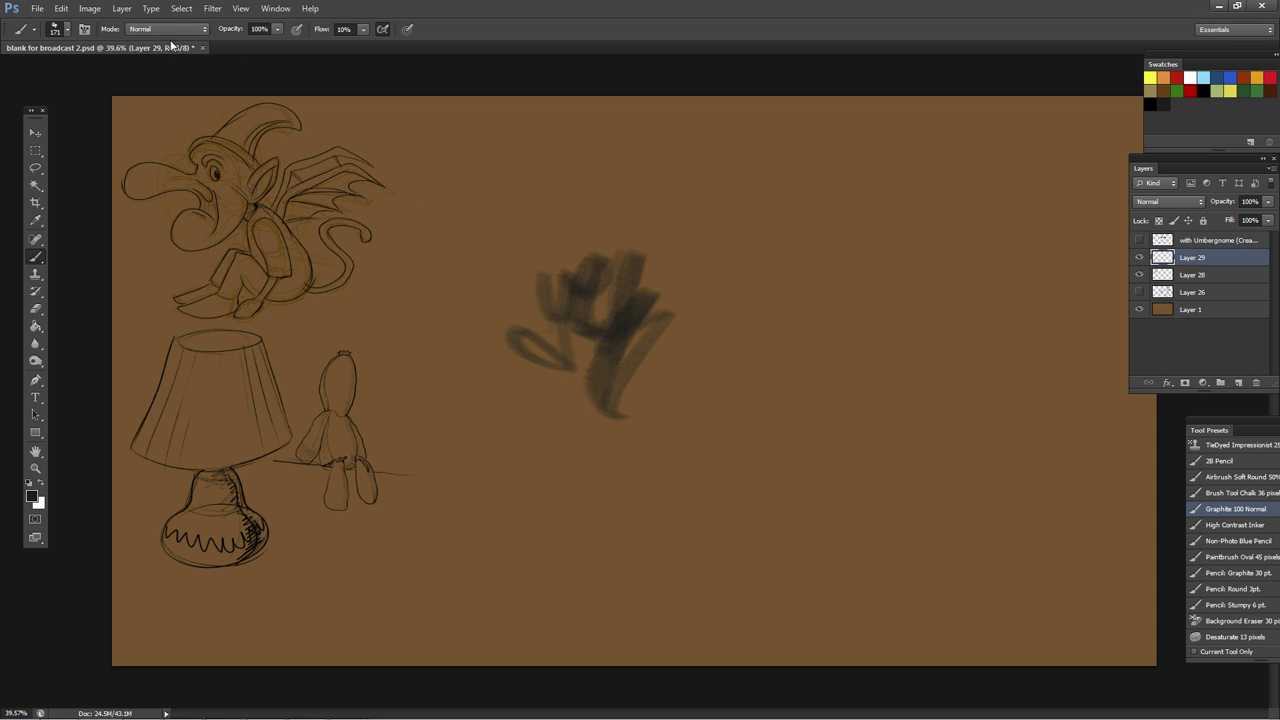
Step: Set the brush mode to Multiply and build up dark overlapping strokes across the centre and right of the scribble
click(166, 29)
click(165, 107)
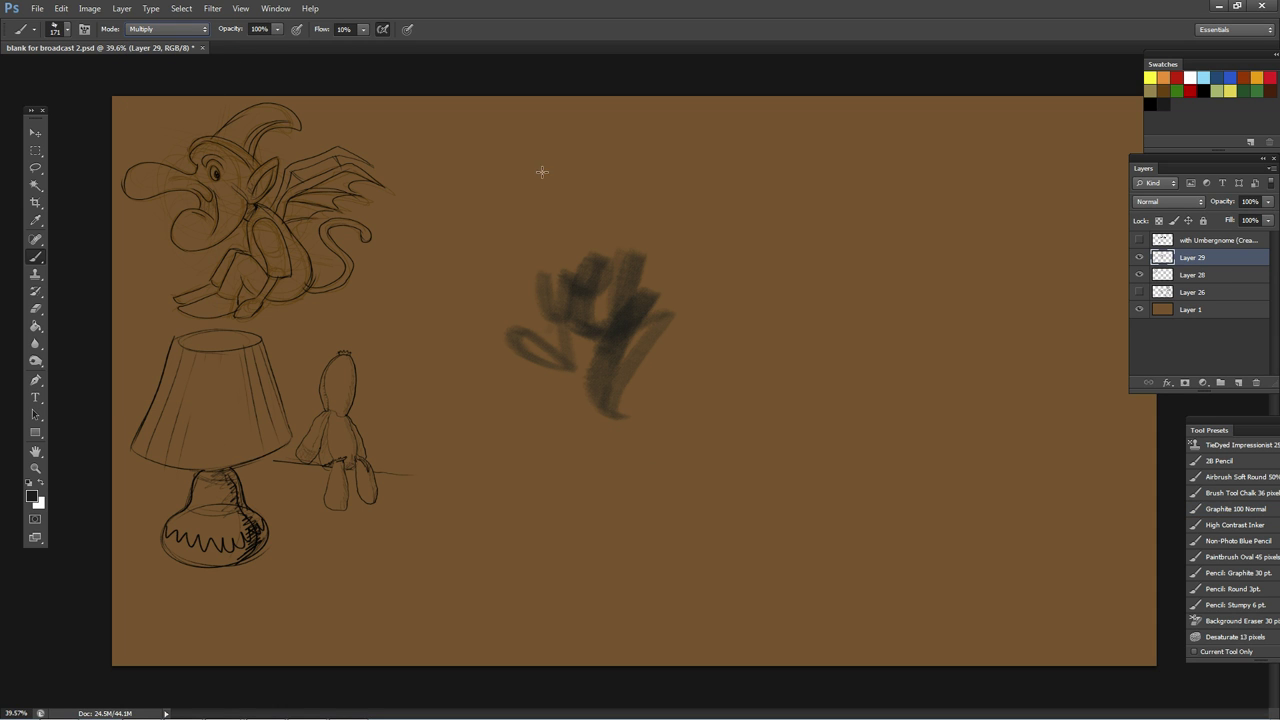
mouse_move(635, 365)
mouse_down()
mouse_move(647, 329)
mouse_move(672, 332)
mouse_up()
drag(664, 255, 615, 437)
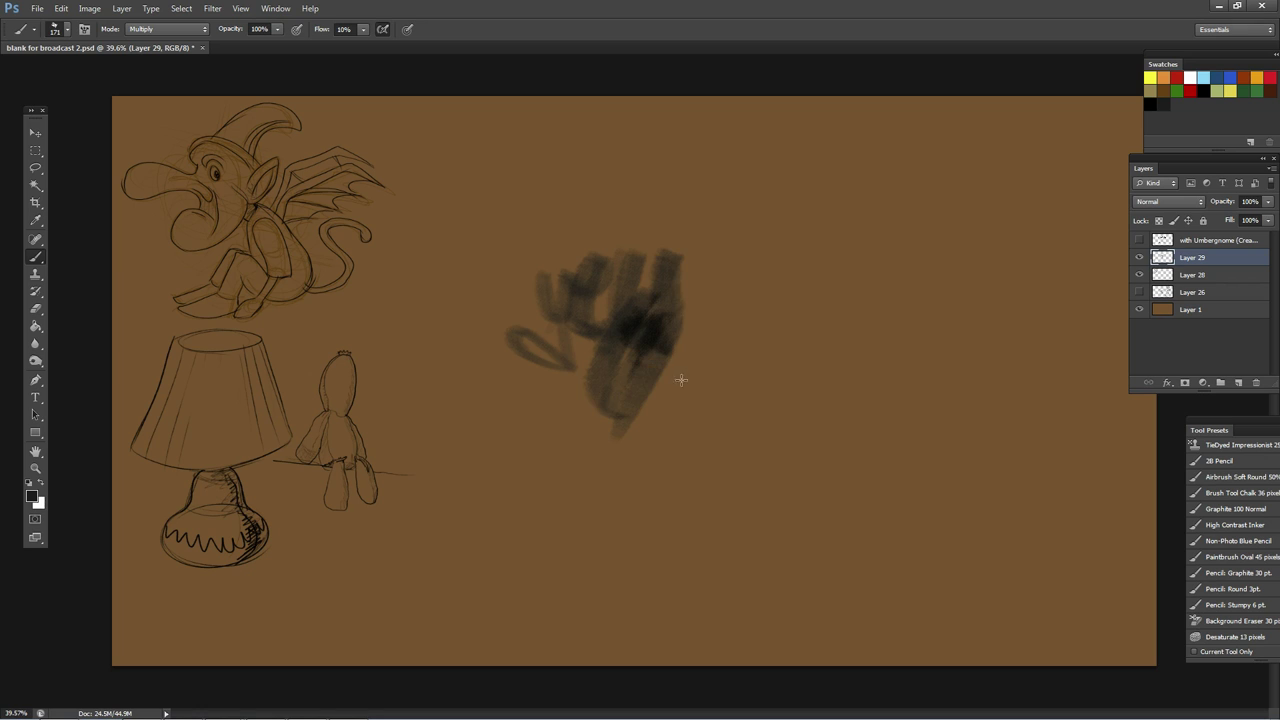
mouse_move(530, 345)
mouse_down()
mouse_move(610, 405)
mouse_move(680, 350)
mouse_up()
mouse_move(715, 300)
mouse_down()
mouse_move(700, 375)
mouse_move(750, 345)
mouse_move(700, 408)
mouse_up()
drag(722, 265, 685, 458)
drag(668, 345, 698, 440)
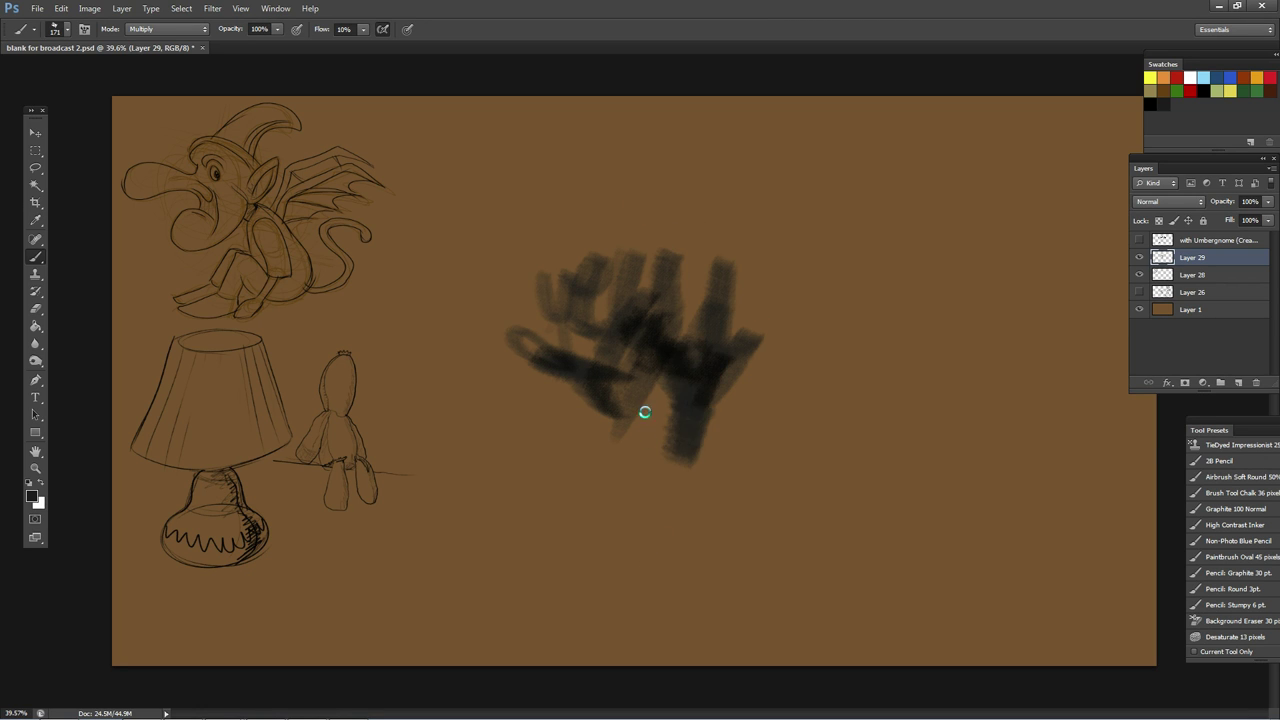
Step: Extend the scribble with a vertical stroke at the top, angled strokes at the upper right and a narrow stem downward
mouse_move(640, 205)
mouse_down()
mouse_move(652, 290)
mouse_move(672, 285)
mouse_move(655, 270)
mouse_move(745, 248)
mouse_up()
drag(700, 275, 765, 255)
drag(725, 280, 755, 309)
mouse_move(655, 437)
mouse_down()
mouse_move(665, 560)
mouse_move(660, 530)
mouse_up()
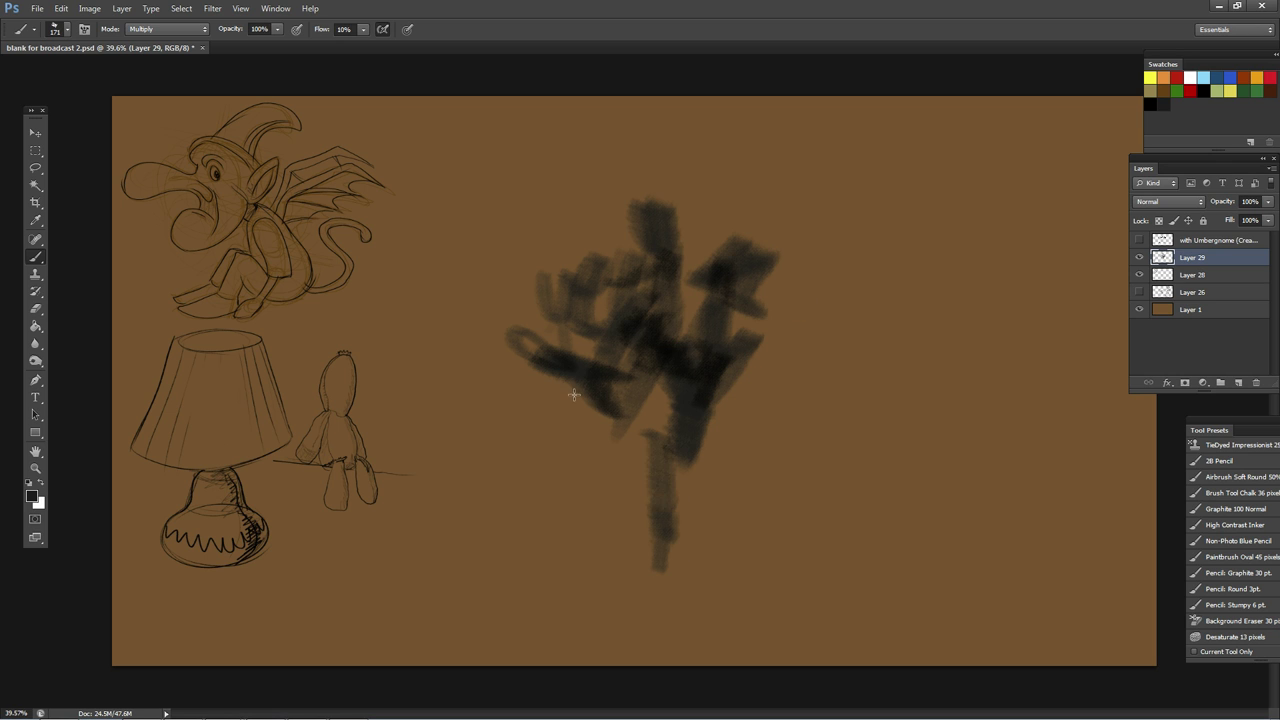
drag(650, 410, 660, 505)
Step: Add strokes to the scribble's lower left, a second downward stem and a diagonal stroke out to the right
drag(570, 400, 640, 380)
mouse_move(560, 445)
mouse_down()
mouse_move(660, 410)
mouse_move(740, 415)
mouse_move(705, 528)
mouse_up()
mouse_move(748, 380)
mouse_down()
mouse_move(712, 455)
mouse_move(745, 402)
mouse_up()
drag(740, 350, 772, 404)
drag(750, 325, 810, 425)
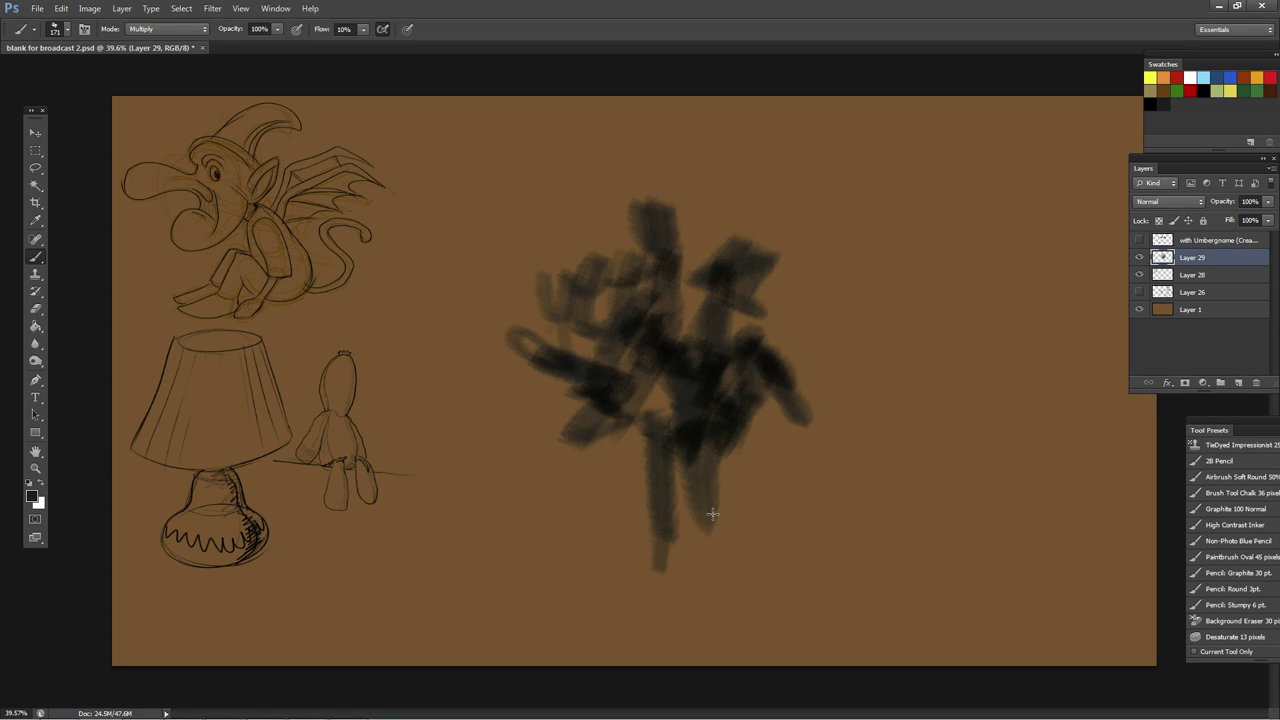
mouse_move(585, 345)
mouse_down()
mouse_move(565, 430)
mouse_move(535, 405)
mouse_up()
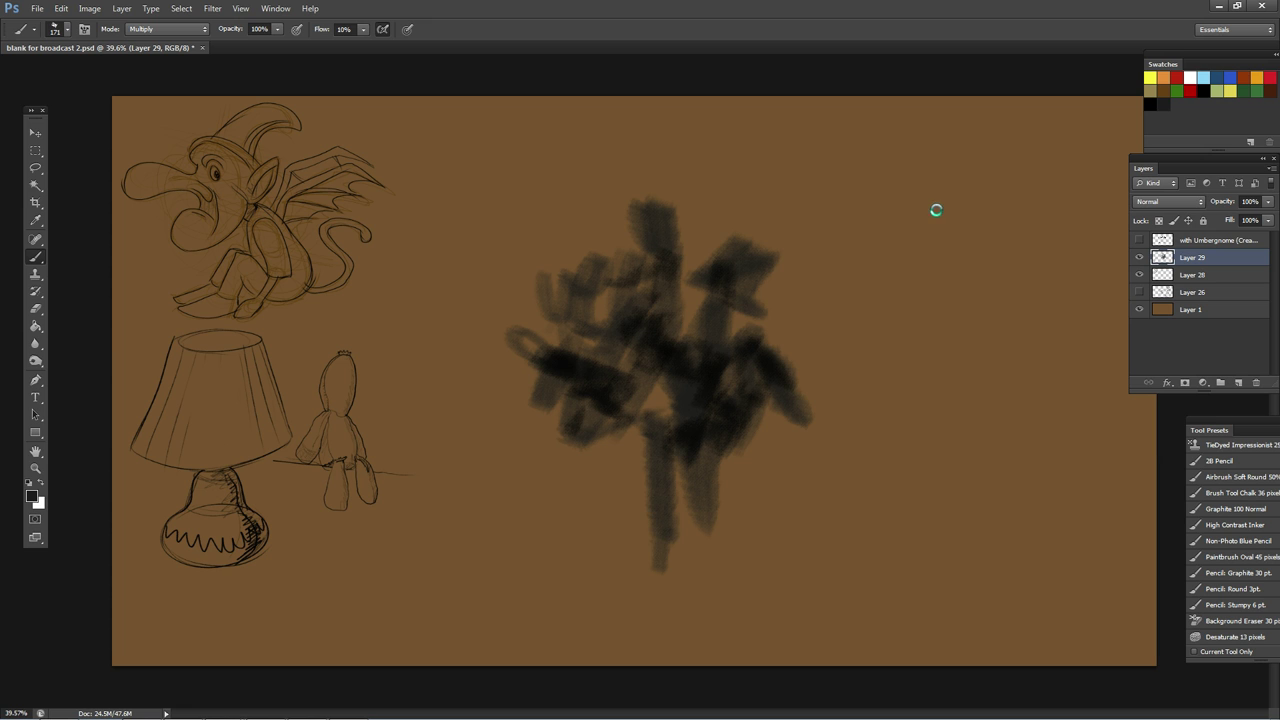
Step: Fill out the dark mass on the scribble's right side and add a short curved branch beyond it
mouse_move(782, 312)
mouse_down()
mouse_move(815, 429)
mouse_move(849, 379)
mouse_move(803, 302)
mouse_move(840, 293)
mouse_up()
drag(777, 334, 787, 372)
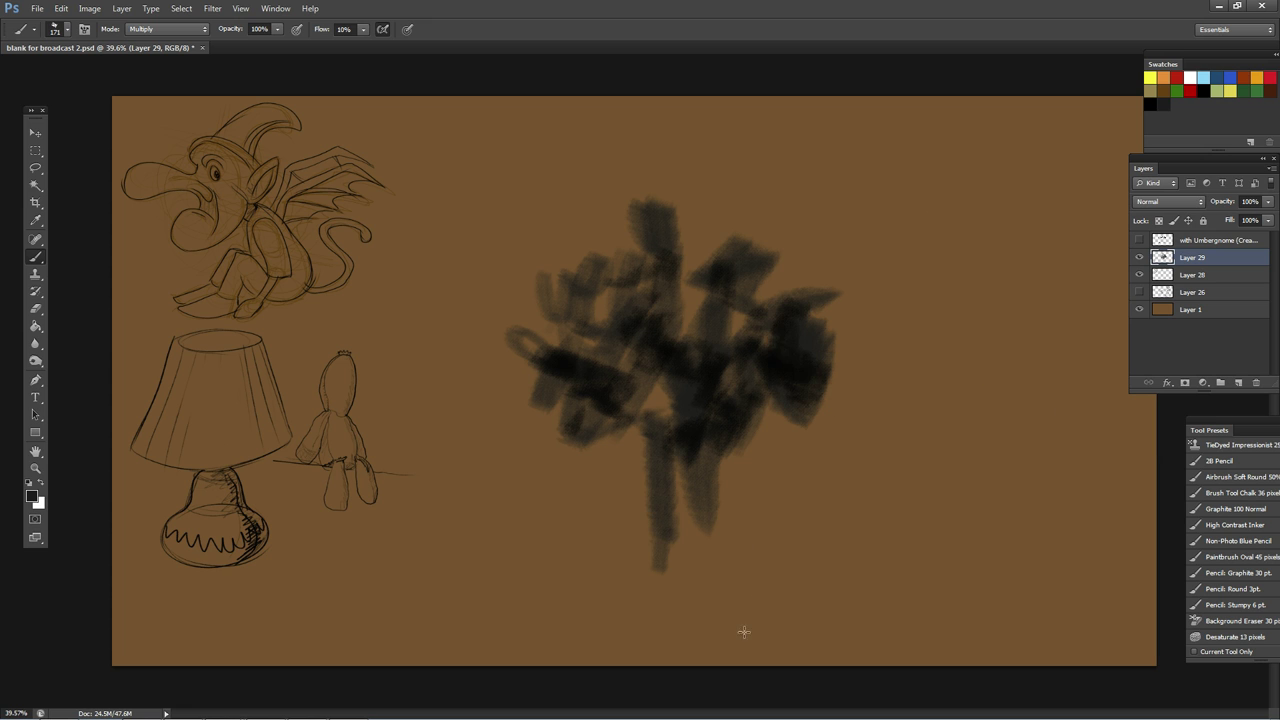
mouse_move(838, 328)
mouse_down()
mouse_move(865, 312)
mouse_move(863, 363)
mouse_up()
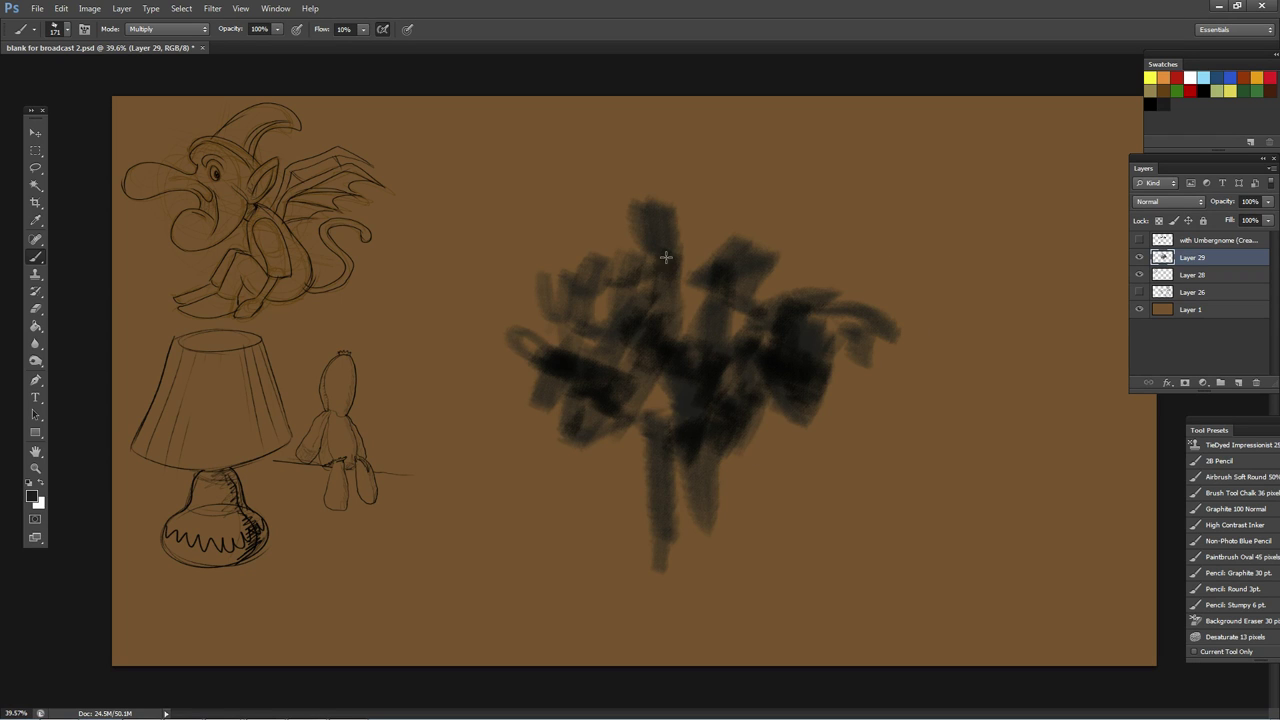
Step: Extend long curved limbs from the dark mass to the upper left and far right, and two leg-like strokes downward
drag(667, 257, 630, 190)
mouse_move(579, 140)
mouse_down()
mouse_move(654, 223)
mouse_move(645, 300)
mouse_up()
drag(810, 301, 958, 290)
mouse_move(692, 445)
mouse_down()
mouse_move(646, 454)
mouse_move(558, 605)
mouse_move(616, 469)
mouse_move(691, 425)
mouse_move(745, 560)
mouse_up()
mouse_move(765, 602)
mouse_down()
mouse_move(701, 529)
mouse_move(687, 473)
mouse_up()
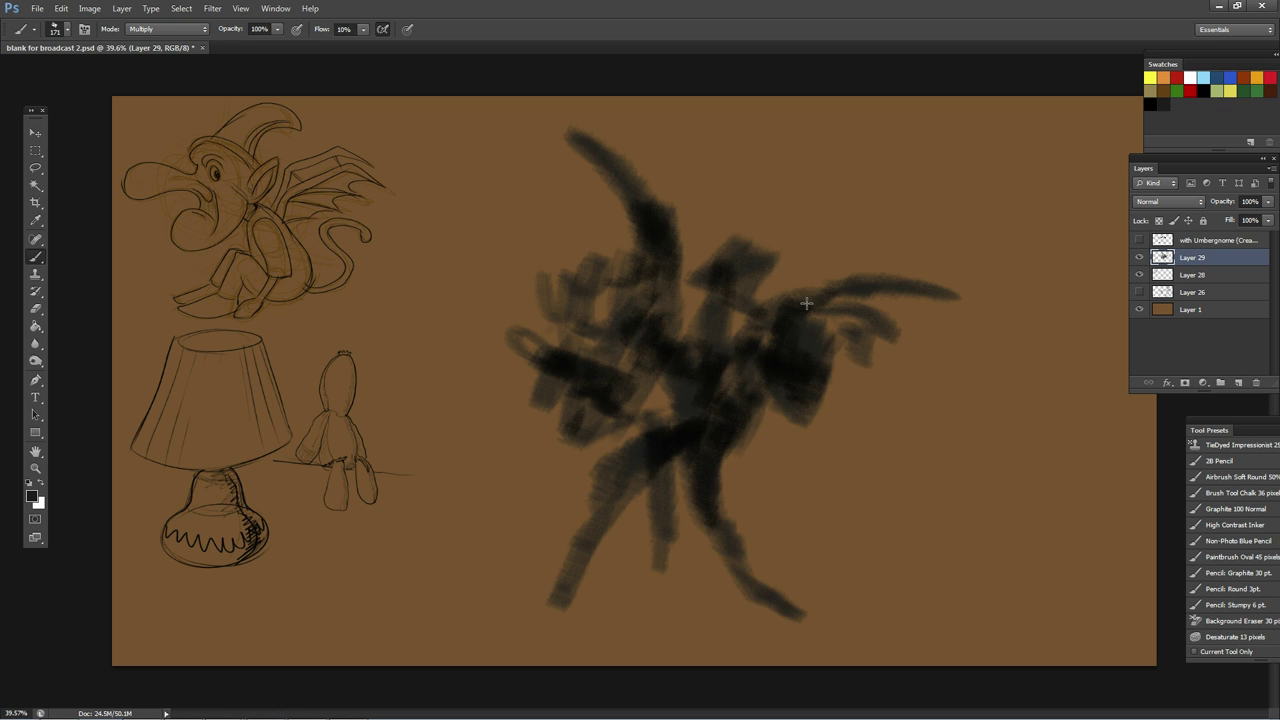
Step: Darken the scribble's centre and right limb, and add tapering strokes below it and a curved limb to the lower left
mouse_move(746, 239)
mouse_down()
mouse_move(690, 275)
mouse_move(775, 230)
mouse_move(663, 400)
mouse_move(737, 409)
mouse_move(814, 334)
mouse_move(885, 298)
mouse_move(930, 300)
mouse_up()
drag(712, 294, 729, 423)
mouse_move(732, 322)
mouse_down()
mouse_move(742, 374)
mouse_move(666, 386)
mouse_up()
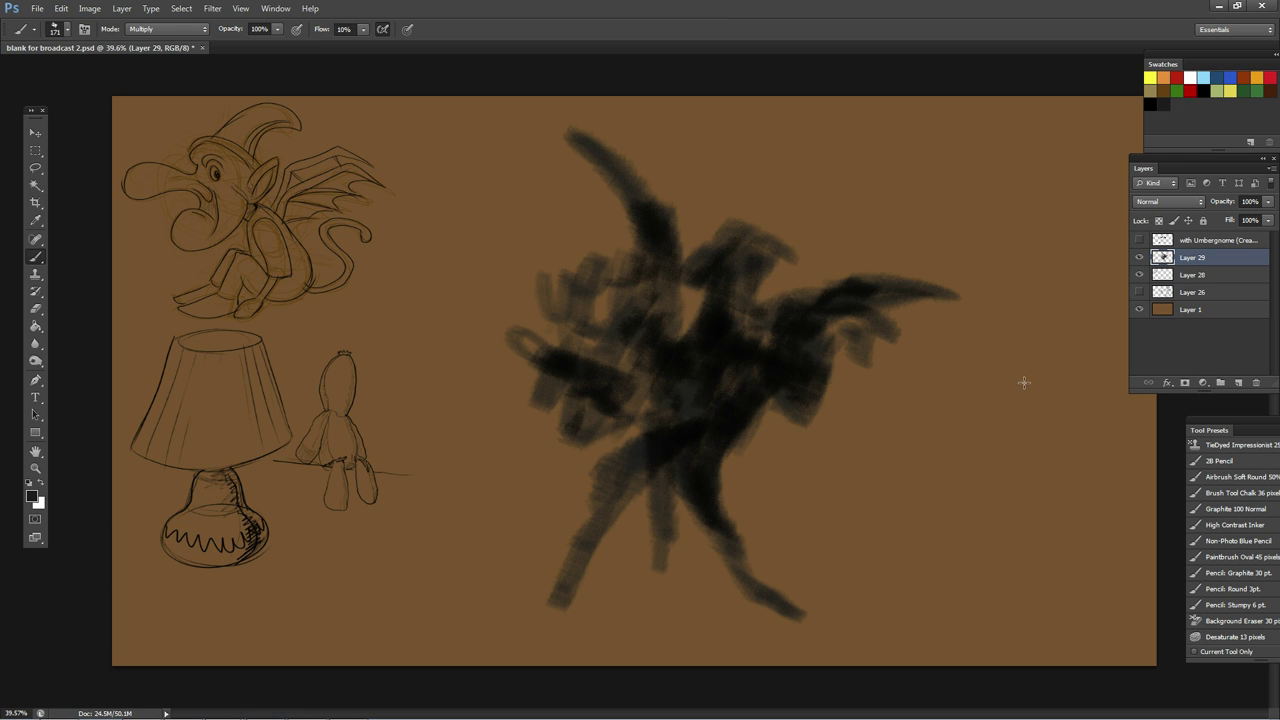
mouse_move(849, 302)
mouse_down()
mouse_move(880, 312)
mouse_move(737, 449)
mouse_move(765, 495)
mouse_up()
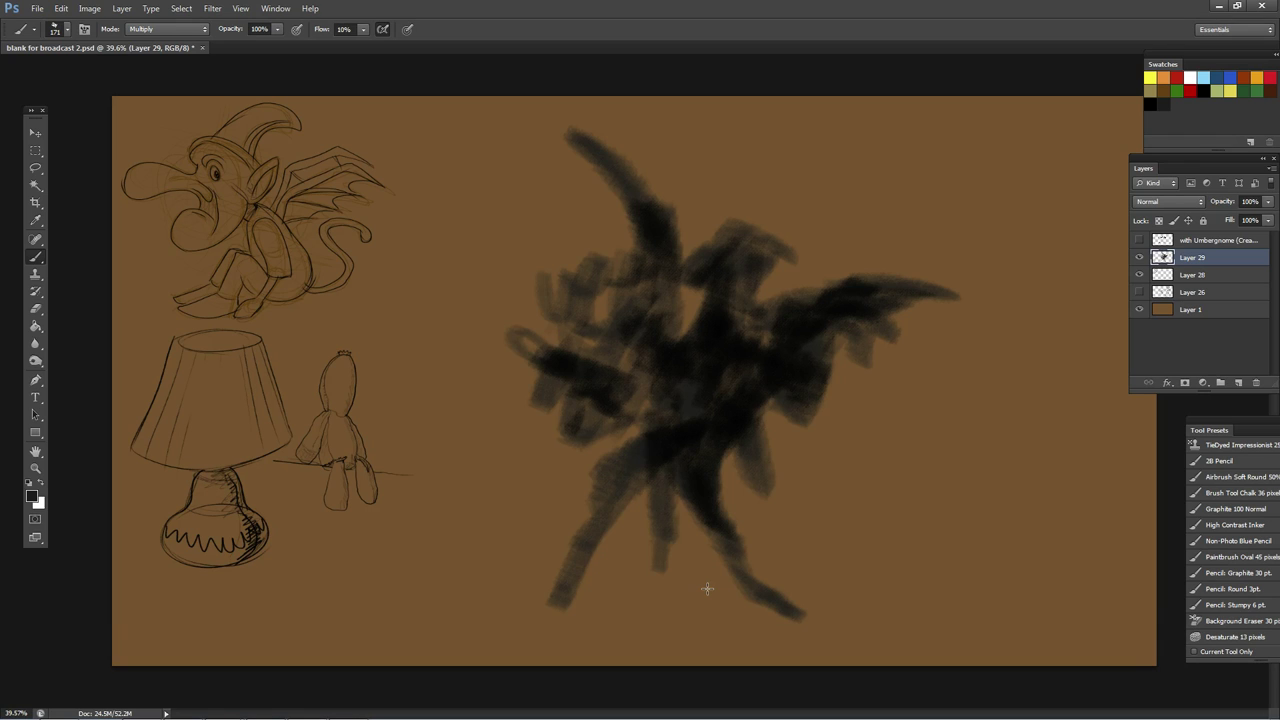
mouse_move(671, 500)
mouse_down()
mouse_move(645, 510)
mouse_move(615, 578)
mouse_up()
mouse_move(585, 485)
mouse_down()
mouse_move(525, 415)
mouse_move(445, 455)
mouse_up()
drag(715, 526, 772, 582)
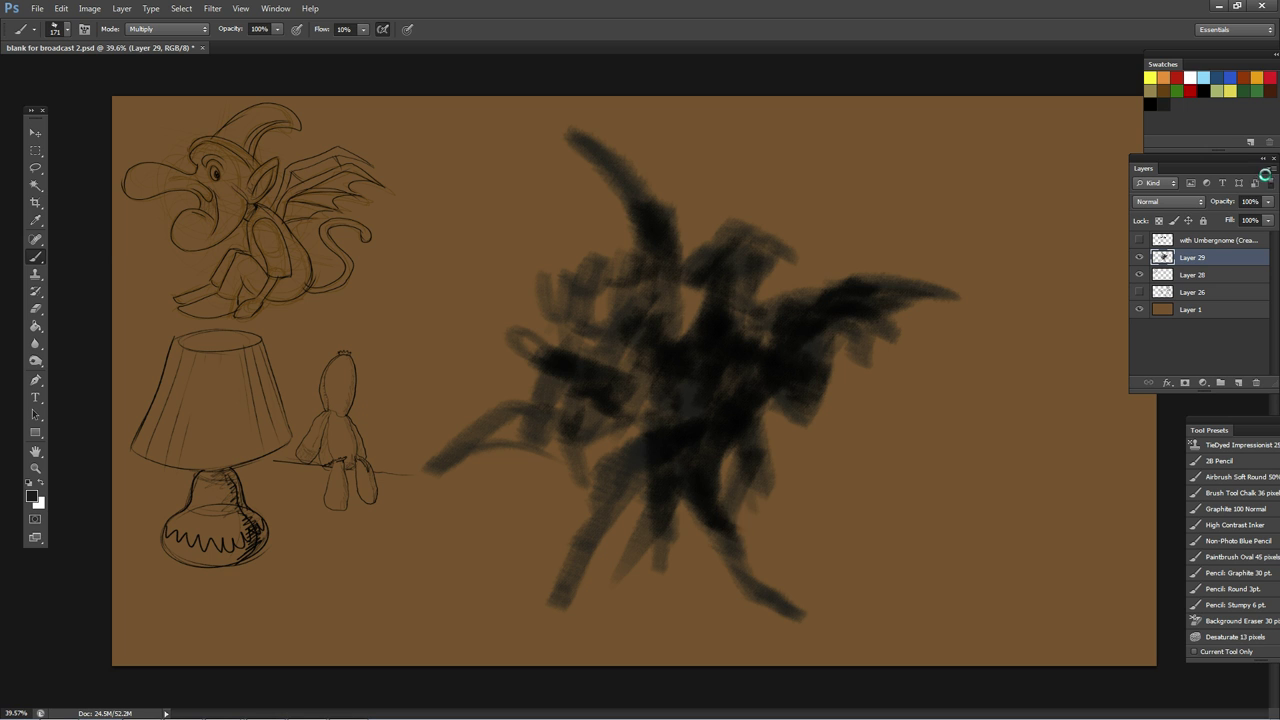
Step: Lower the opacity of Layer 29 to 37%
click(1267, 206)
click(1228, 216)
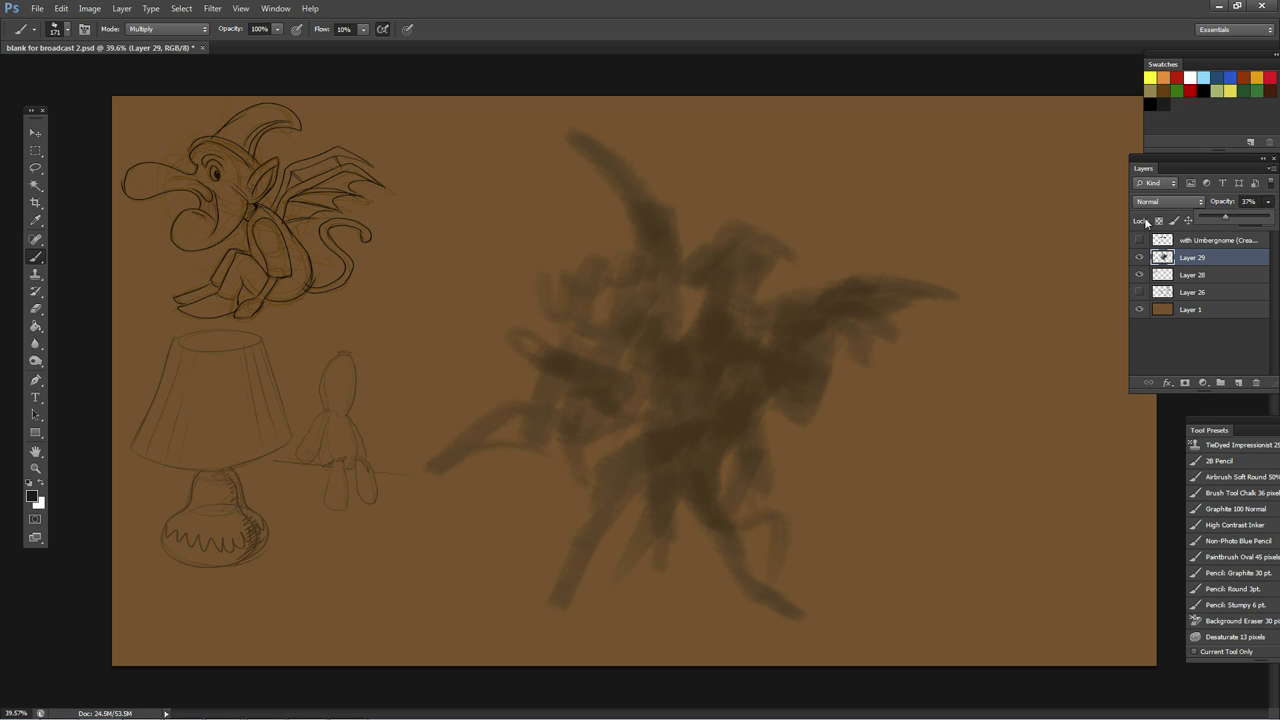
Step: Choose the Pencil: Graphite 30 pt. brush preset and add a new layer directly above Layer 29
click(39, 256)
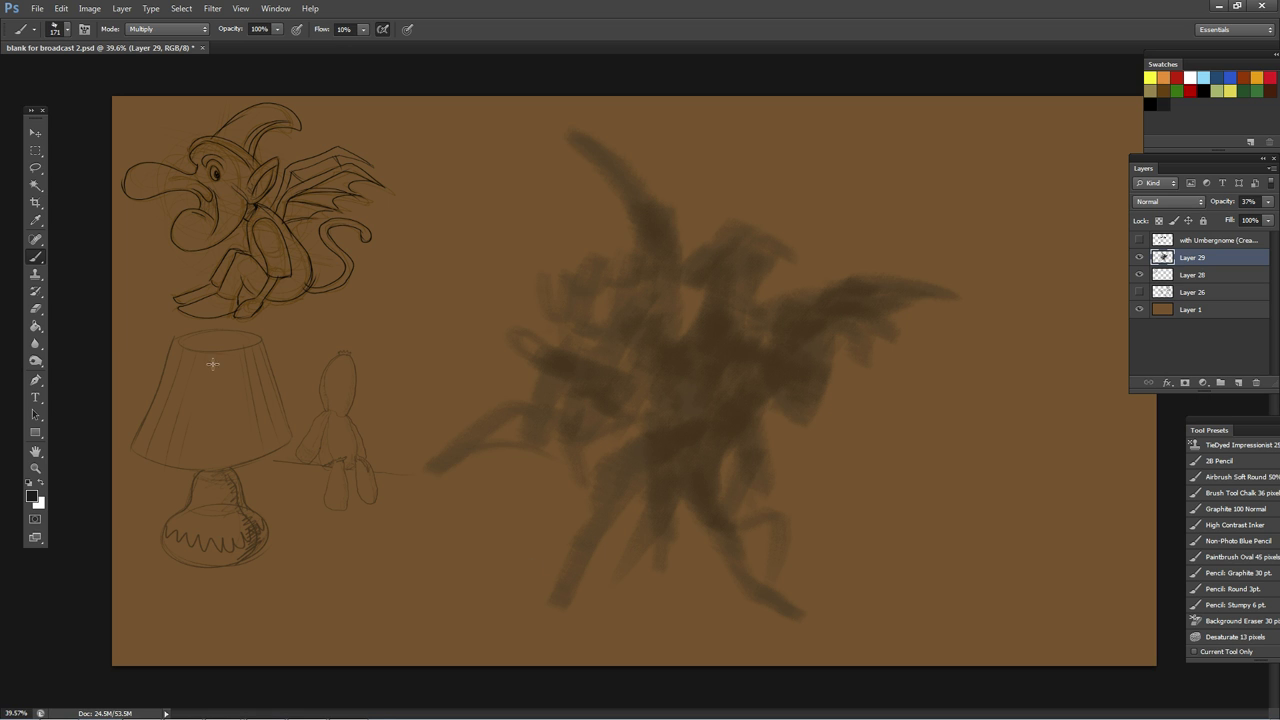
click(1262, 574)
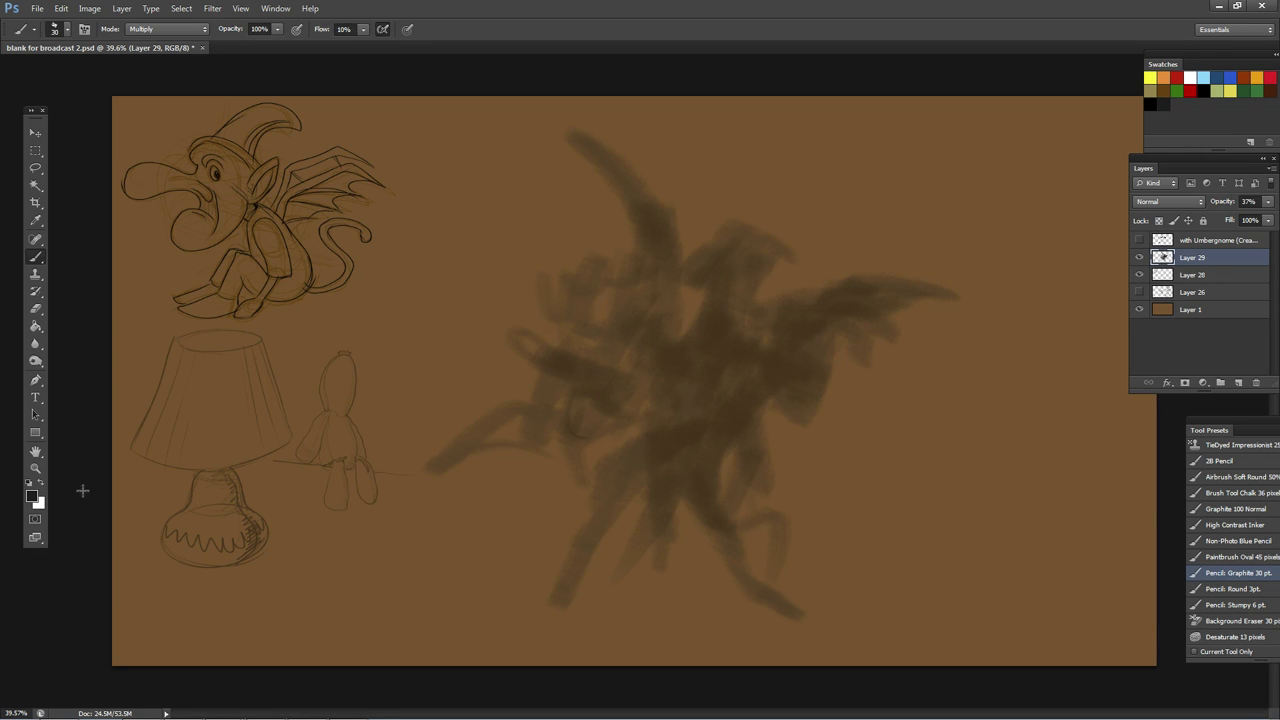
click(34, 496)
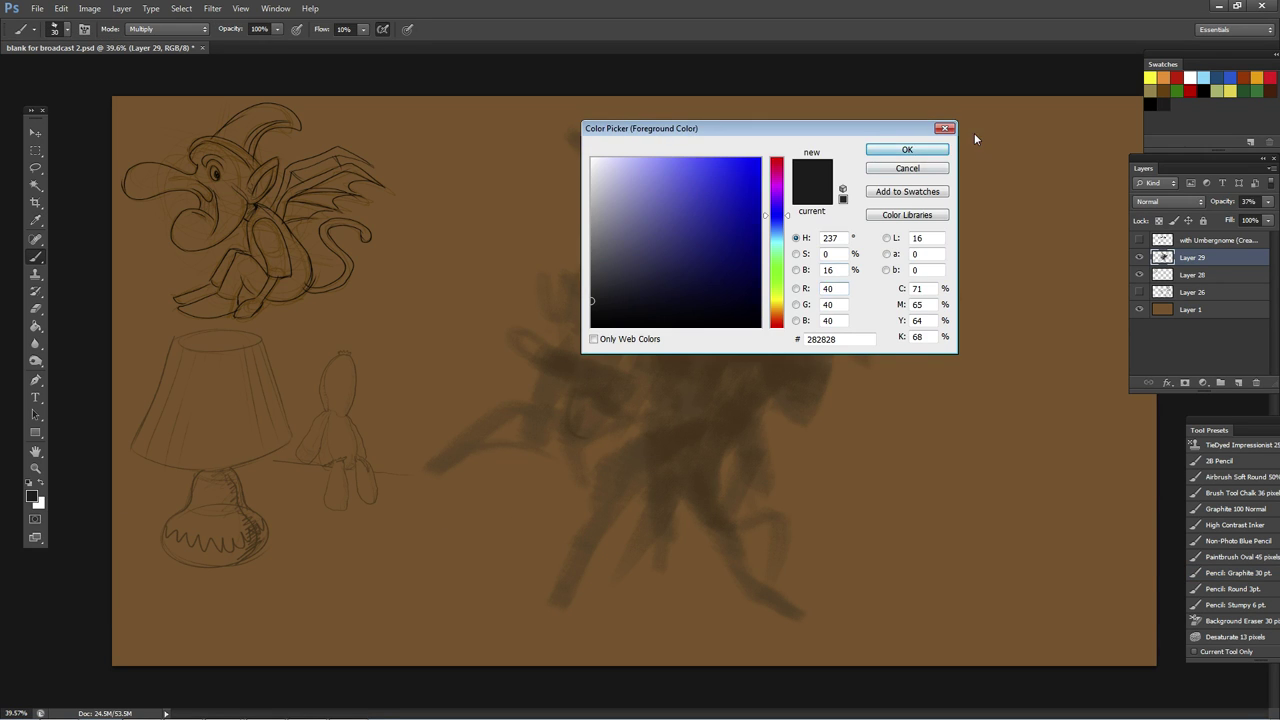
key(Escape)
click(1238, 382)
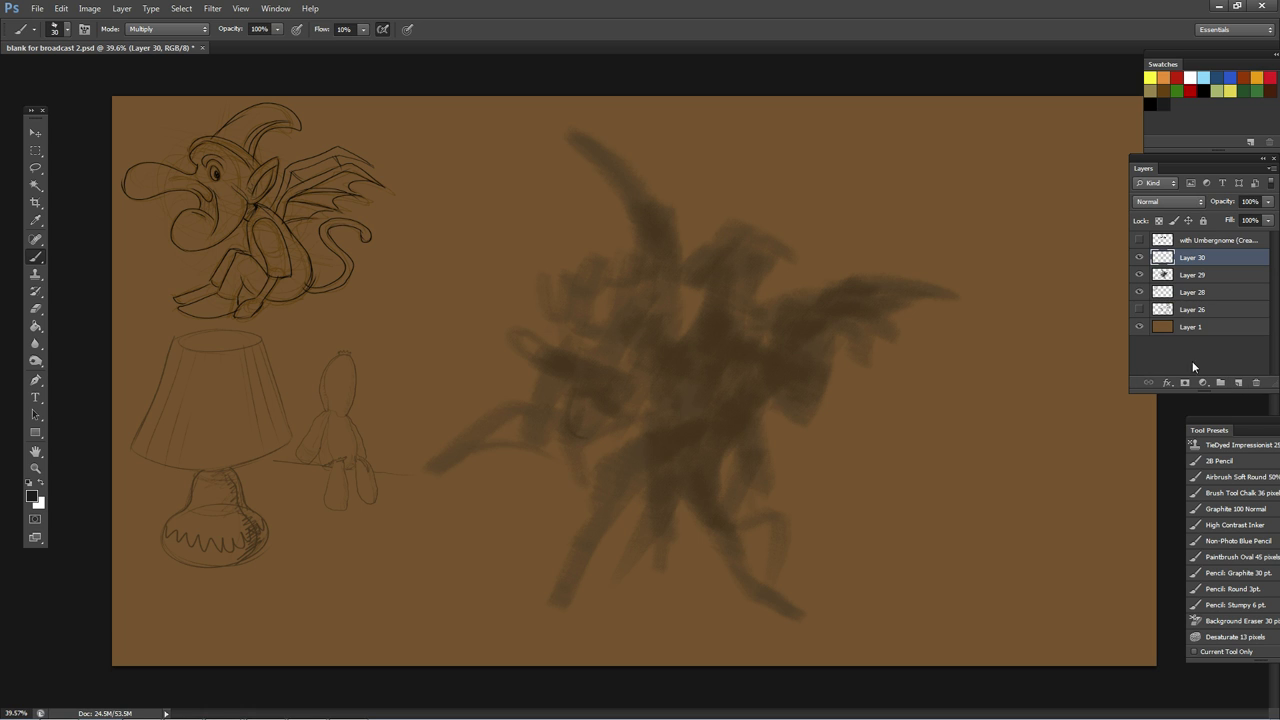
Step: Draw a profile face over the dark mass's left side, with a triangular eye, long curved nose, curled brow and pointed cheek
mouse_move(571, 396)
mouse_down()
mouse_move(599, 429)
mouse_move(591, 402)
mouse_move(573, 395)
mouse_move(591, 444)
mouse_move(580, 400)
mouse_move(614, 440)
mouse_move(582, 438)
mouse_move(609, 423)
mouse_move(577, 407)
mouse_move(494, 408)
mouse_move(434, 465)
mouse_up()
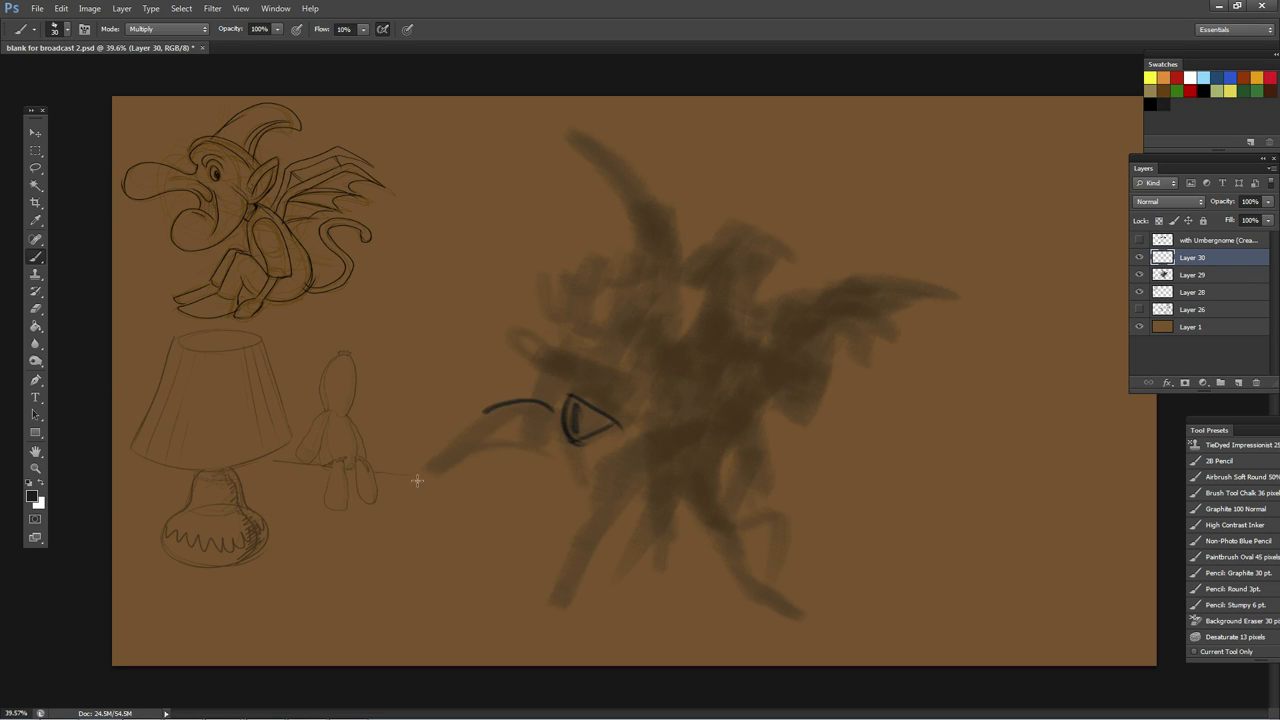
mouse_move(530, 449)
mouse_down()
mouse_move(559, 460)
mouse_move(500, 448)
mouse_move(436, 466)
mouse_up()
drag(550, 442, 562, 462)
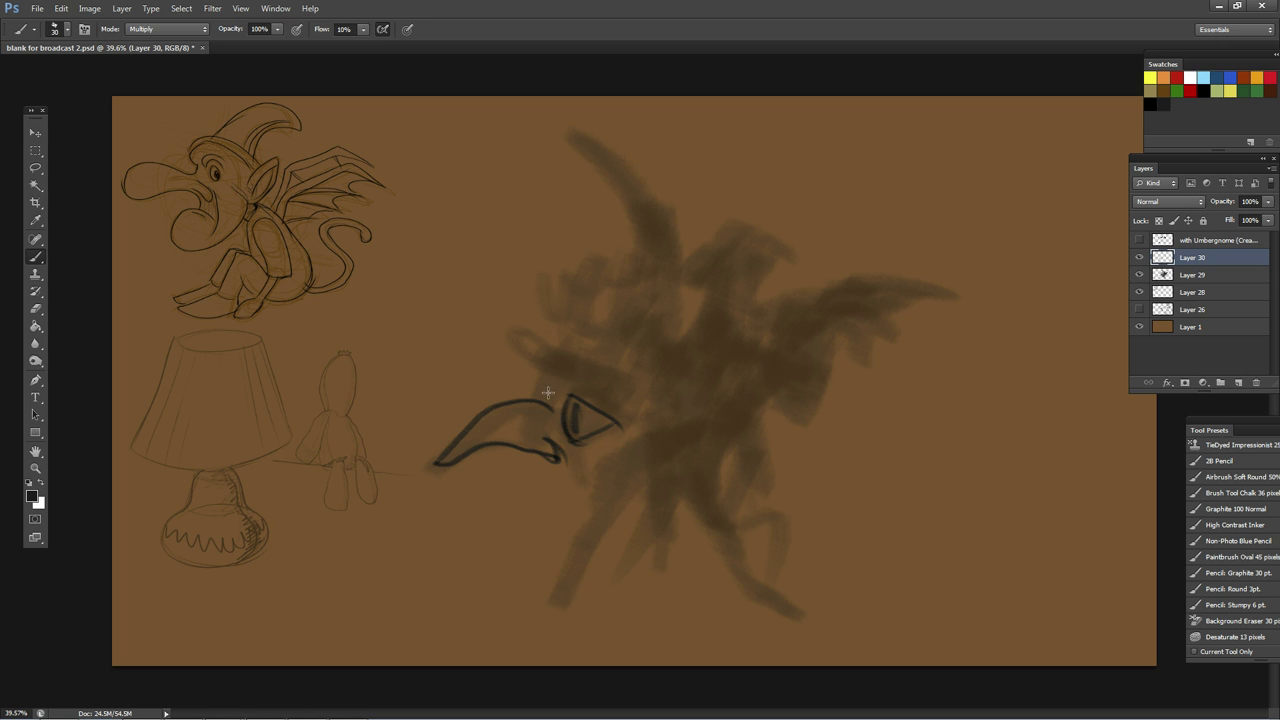
mouse_move(548, 396)
mouse_down()
mouse_move(563, 380)
mouse_move(516, 350)
mouse_move(628, 395)
mouse_up()
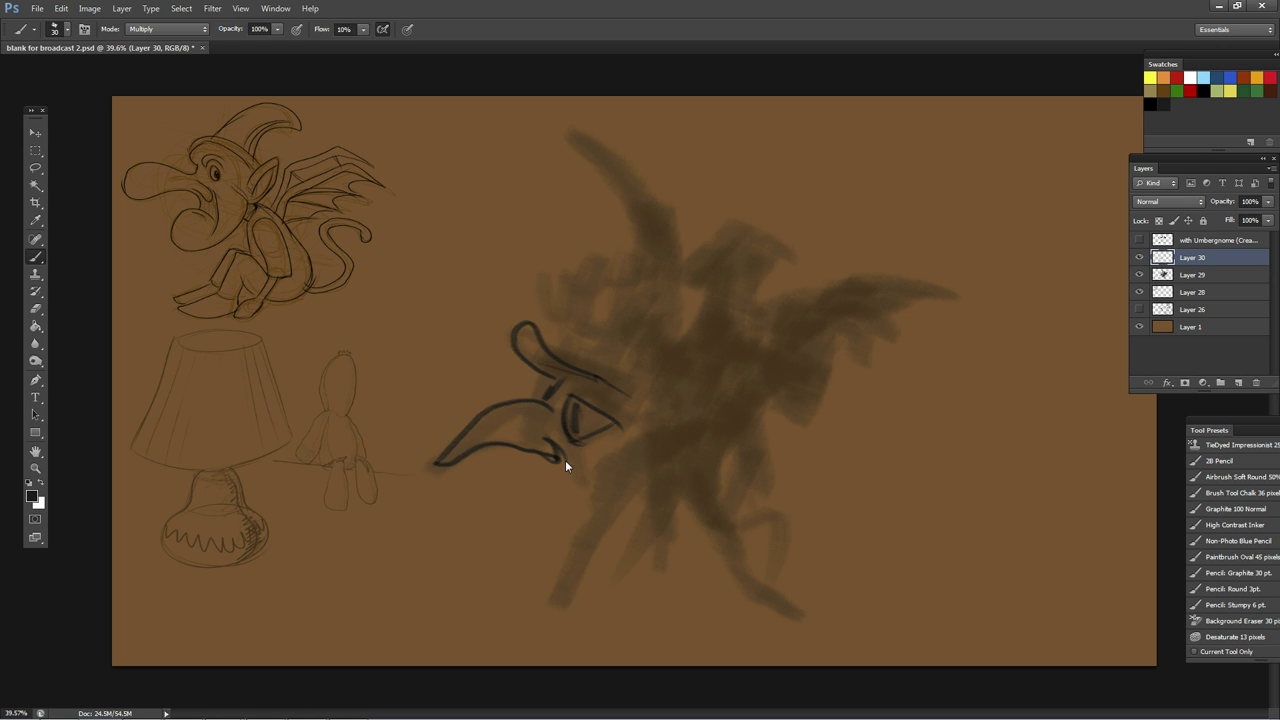
mouse_move(570, 465)
mouse_down()
mouse_move(585, 495)
mouse_move(655, 432)
mouse_up()
mouse_move(590, 488)
mouse_down()
mouse_move(623, 437)
mouse_move(682, 416)
mouse_up()
drag(552, 350, 602, 332)
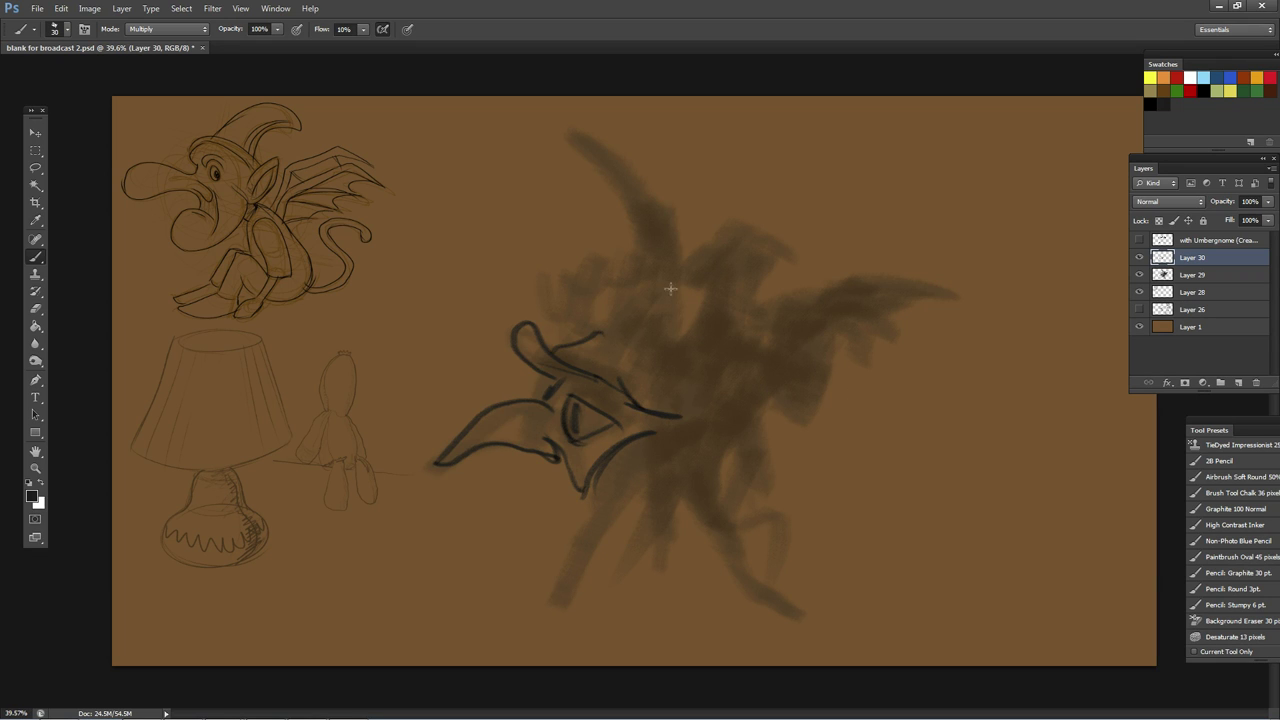
Step: Outline a tall curved horn above the face, a short forehead spike, and swept-back spiky hair over the limbs at the right
mouse_move(686, 292)
mouse_down()
mouse_move(662, 198)
mouse_move(566, 120)
mouse_up()
mouse_move(610, 163)
mouse_down()
mouse_move(646, 254)
mouse_move(628, 318)
mouse_move(586, 282)
mouse_move(606, 316)
mouse_up()
mouse_move(694, 268)
mouse_down()
mouse_move(794, 230)
mouse_move(832, 240)
mouse_up()
mouse_move(822, 244)
mouse_down()
mouse_move(734, 270)
mouse_move(738, 306)
mouse_move(842, 286)
mouse_move(910, 334)
mouse_move(798, 324)
mouse_up()
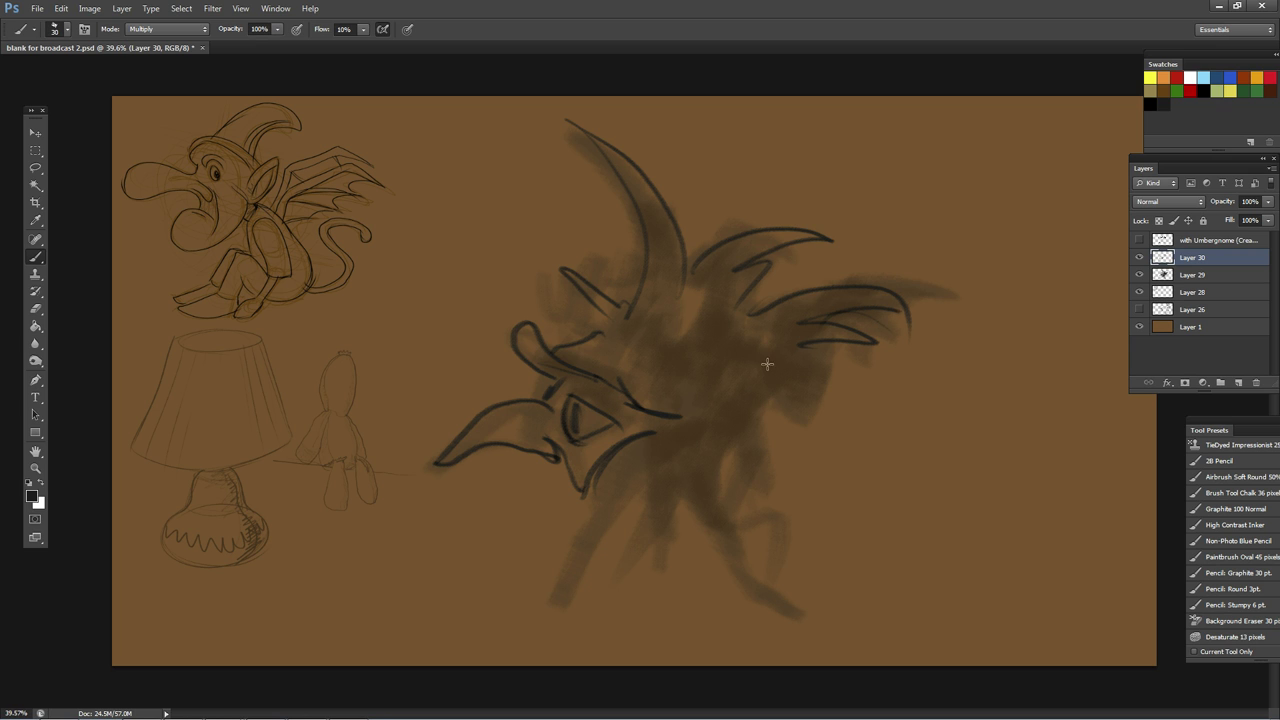
Step: Draw the back and front of the neck and finish it with a jagged, spiked lower edge
mouse_move(785, 353)
mouse_down()
mouse_move(732, 429)
mouse_move(717, 520)
mouse_up()
drag(677, 421, 676, 432)
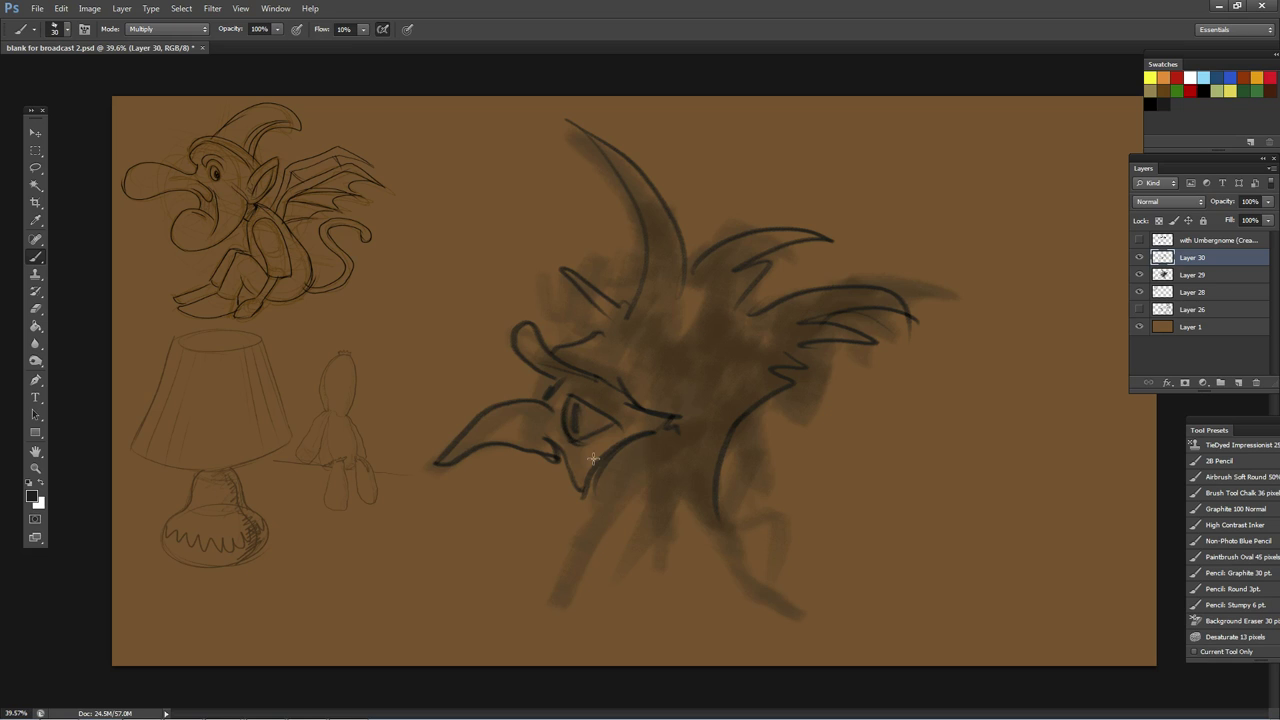
drag(597, 474, 610, 493)
mouse_move(606, 525)
mouse_down()
mouse_move(570, 590)
mouse_move(612, 555)
mouse_move(592, 615)
mouse_move(660, 545)
mouse_move(675, 619)
mouse_move(733, 599)
mouse_move(704, 573)
mouse_move(731, 612)
mouse_move(769, 605)
mouse_move(733, 497)
mouse_up()
mouse_move(724, 519)
mouse_down()
mouse_move(760, 578)
mouse_move(782, 564)
mouse_move(791, 584)
mouse_up()
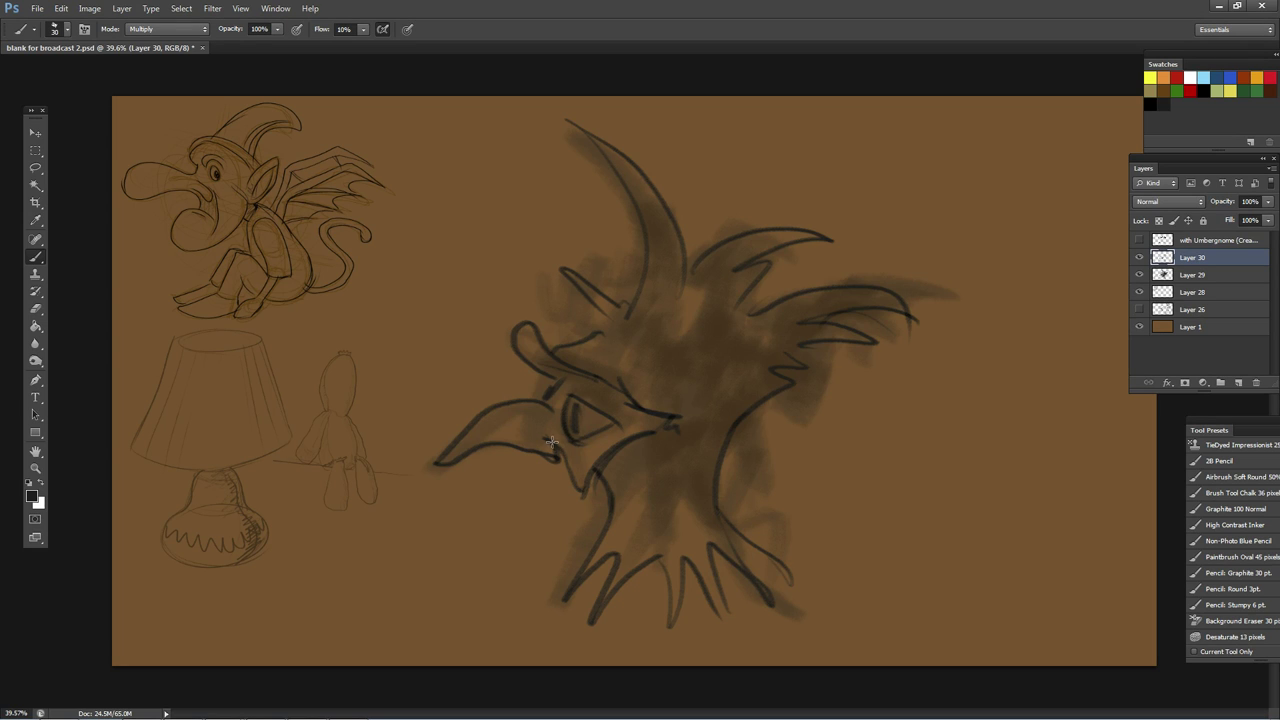
Step: Reinforce the nose tip and brow, extend the hair line at the horn's base, and add another forehead spike
drag(552, 444, 567, 463)
drag(549, 364, 560, 377)
drag(683, 297, 718, 240)
drag(607, 270, 622, 298)
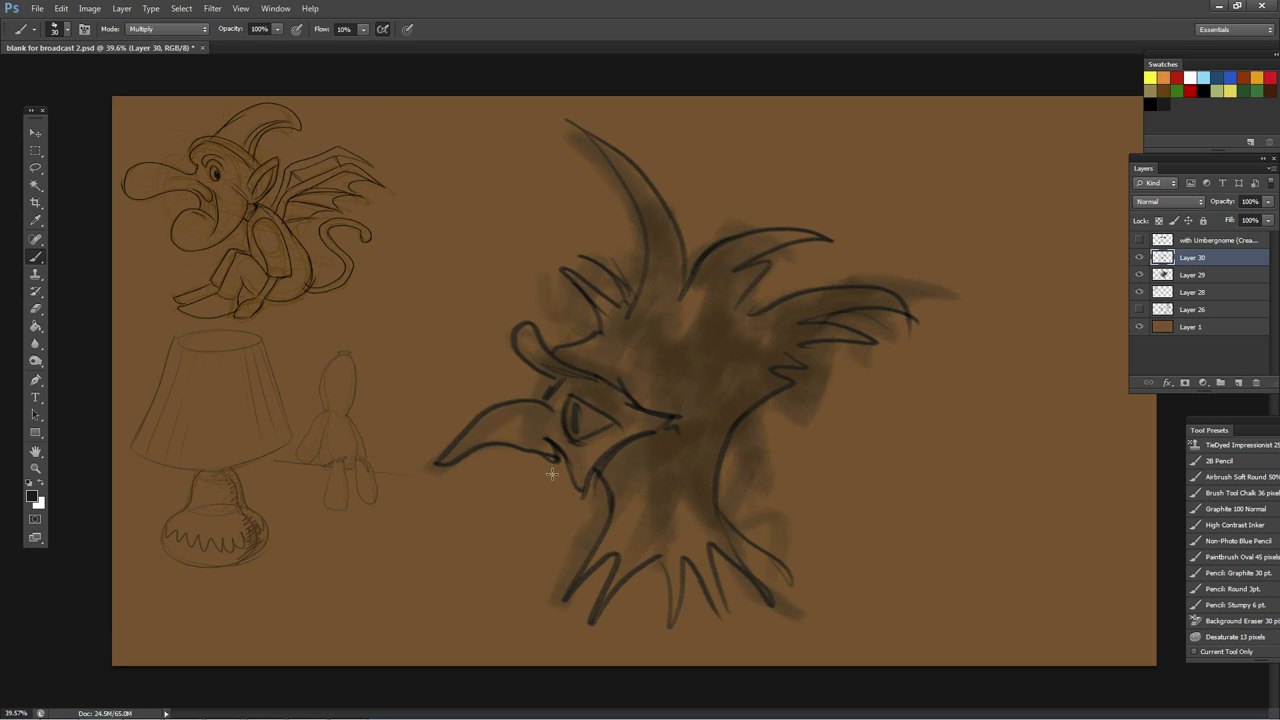
Step: Draw the profile's lips and chin, and add short dark strokes where the brow meets the side of the head
mouse_move(558, 452)
mouse_down()
mouse_move(549, 488)
mouse_move(604, 495)
mouse_move(560, 489)
mouse_move(575, 525)
mouse_move(560, 499)
mouse_move(562, 512)
mouse_move(614, 500)
mouse_up()
drag(631, 339, 641, 393)
drag(679, 455, 673, 409)
drag(602, 490, 604, 508)
drag(680, 452, 674, 409)
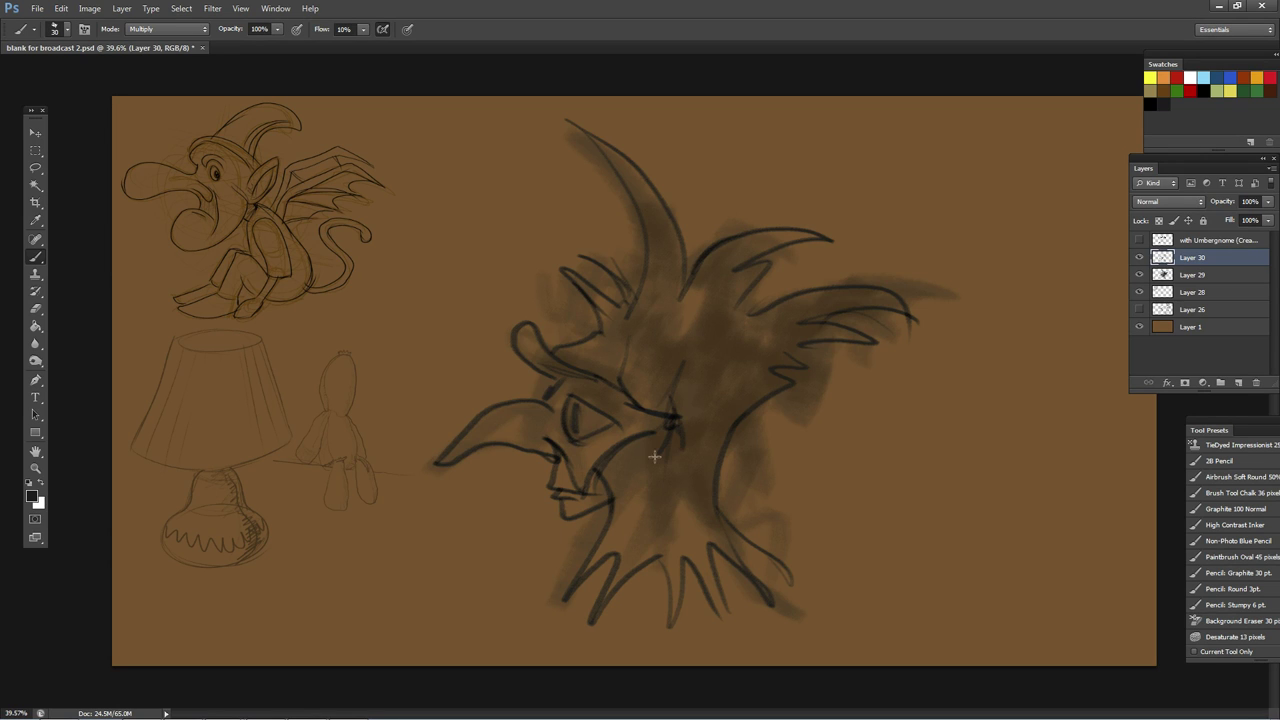
Step: Strengthen the jawline, draw a looped ear, and add contour lines running from the ear to the forehead
mouse_move(612, 500)
mouse_down()
mouse_move(657, 447)
mouse_move(608, 501)
mouse_up()
mouse_move(667, 451)
mouse_down()
mouse_move(694, 437)
mouse_move(680, 462)
mouse_up()
mouse_move(686, 408)
mouse_down()
mouse_move(680, 451)
mouse_move(673, 415)
mouse_move(704, 425)
mouse_move(655, 404)
mouse_move(665, 397)
mouse_move(620, 343)
mouse_move(650, 379)
mouse_up()
mouse_move(670, 404)
mouse_down()
mouse_move(656, 378)
mouse_move(582, 331)
mouse_up()
drag(584, 331, 664, 367)
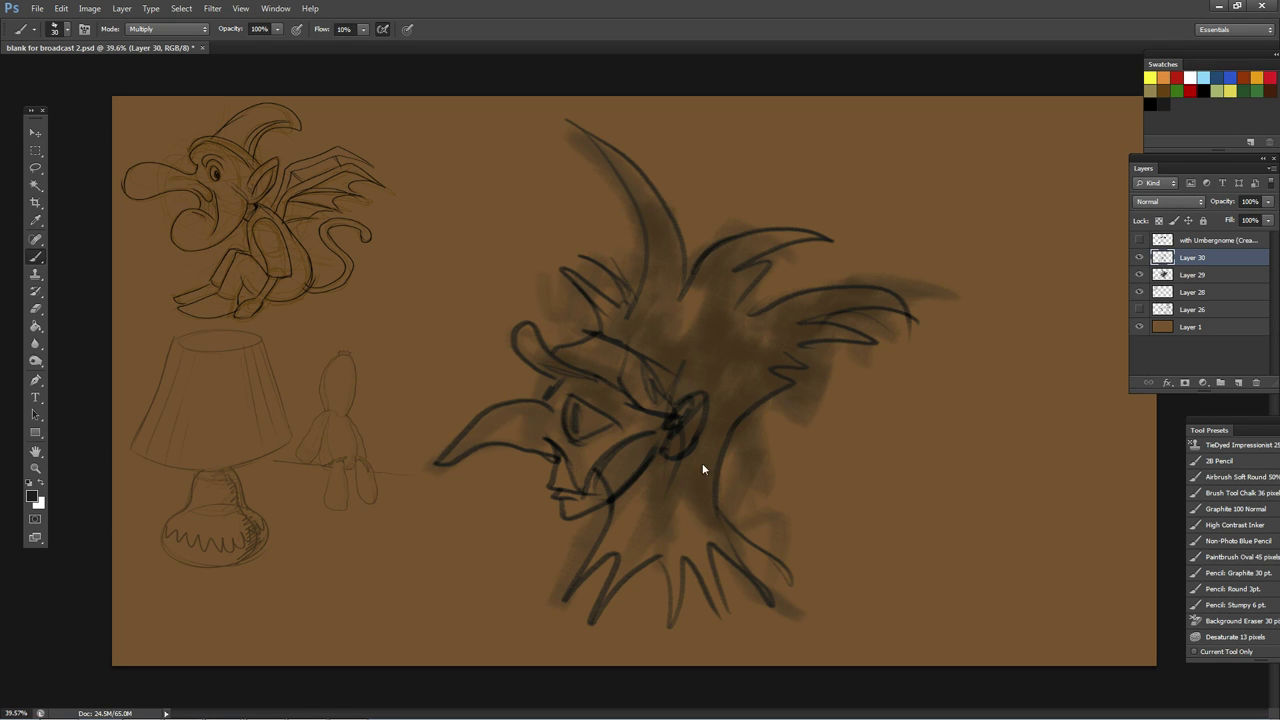
Step: Add long flowing strands behind the neck, a narrow upright shape beside the horn, and a dark pupil in the eye
mouse_move(734, 386)
mouse_down()
mouse_move(712, 412)
mouse_move(710, 560)
mouse_up()
drag(695, 498, 692, 409)
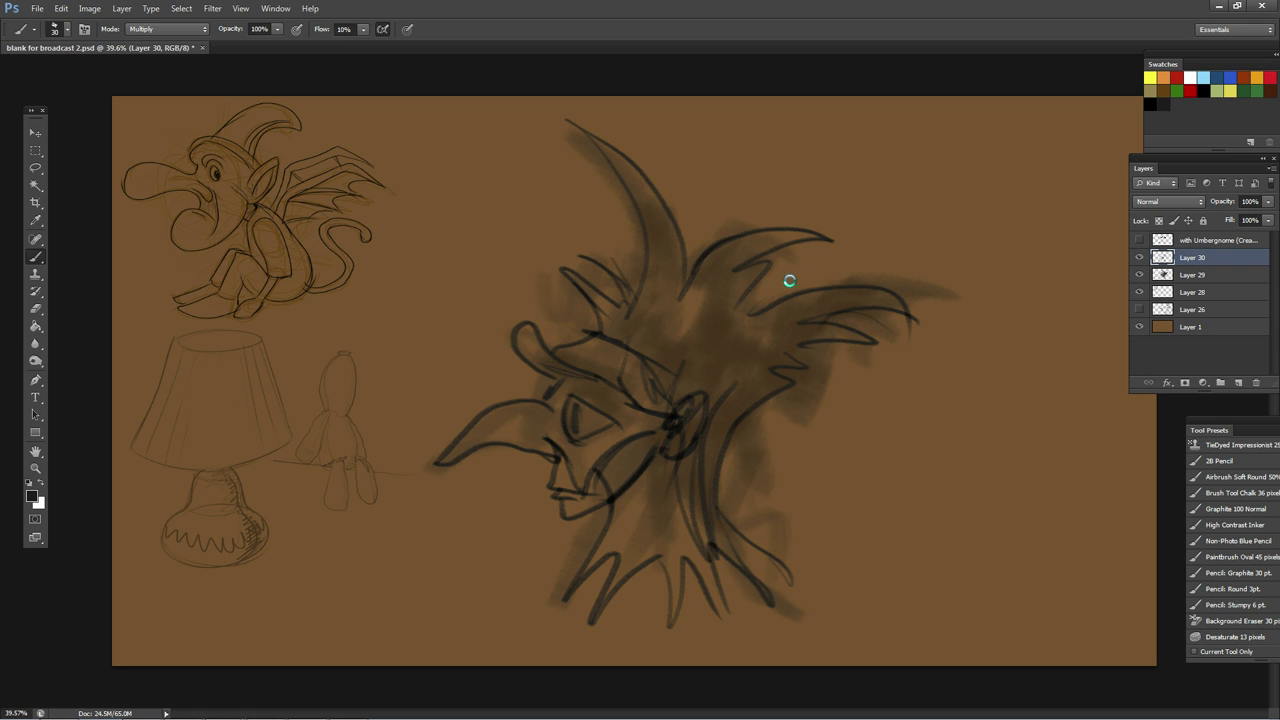
drag(714, 512, 786, 586)
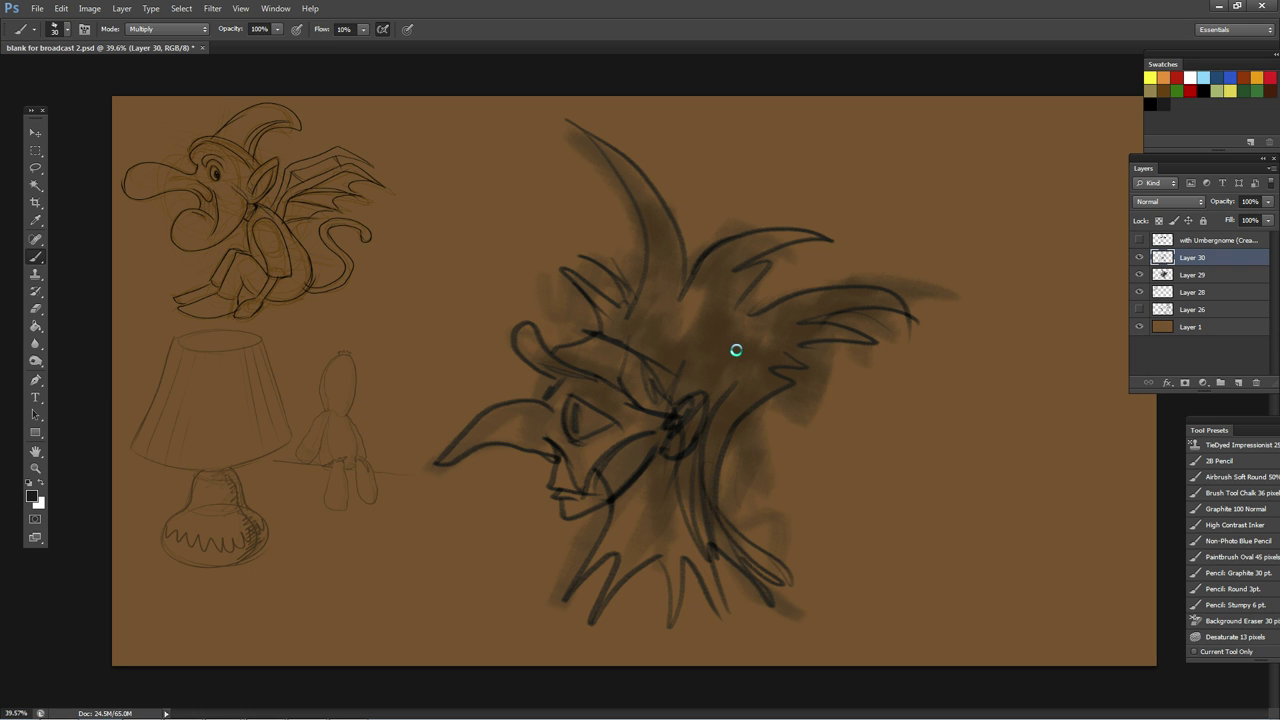
drag(730, 398, 832, 344)
drag(745, 336, 786, 312)
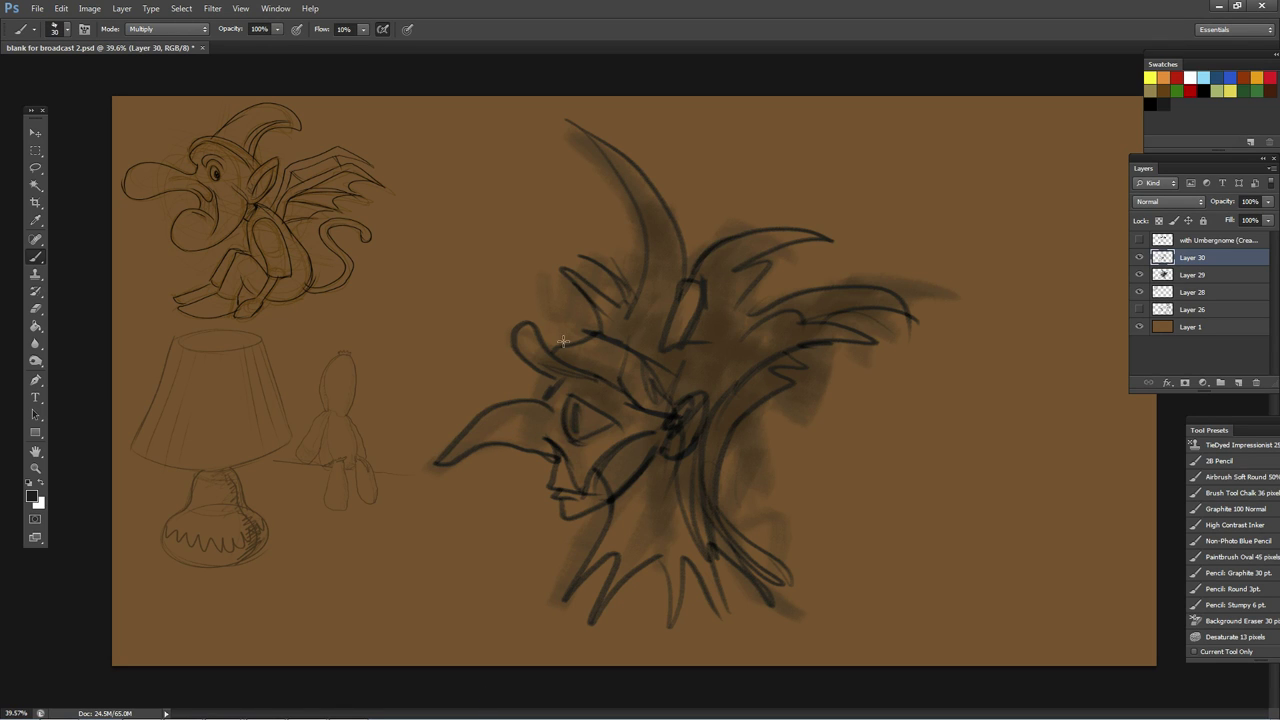
drag(584, 418, 580, 436)
click(35, 133)
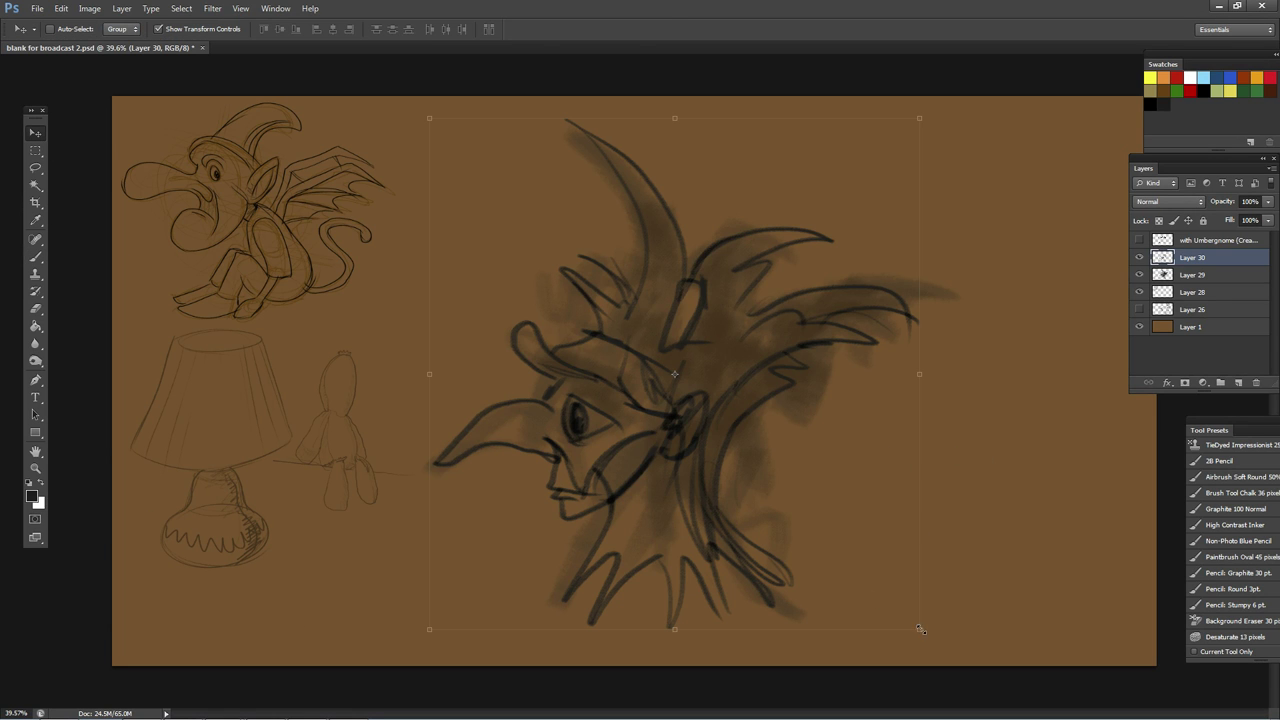
mouse_move(920, 629)
mouse_down()
mouse_move(709, 486)
mouse_move(677, 386)
mouse_move(548, 411)
mouse_up()
key(Return)
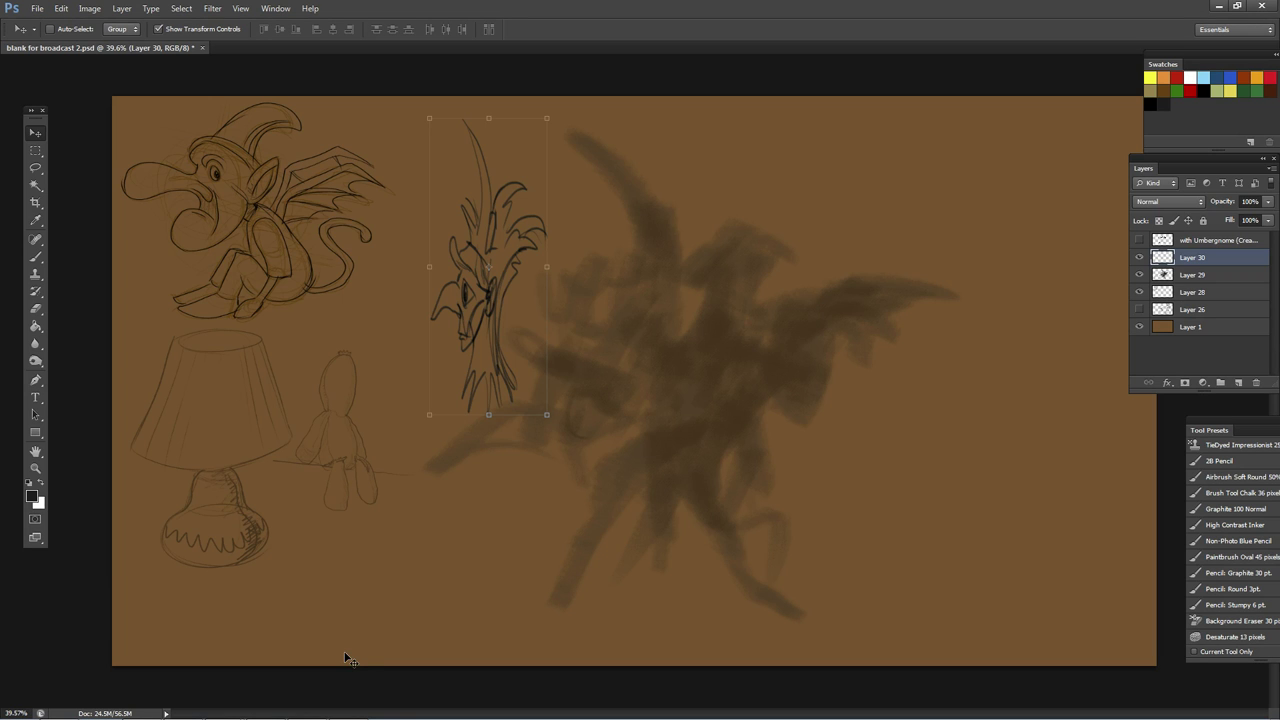
key(ctrl+z)
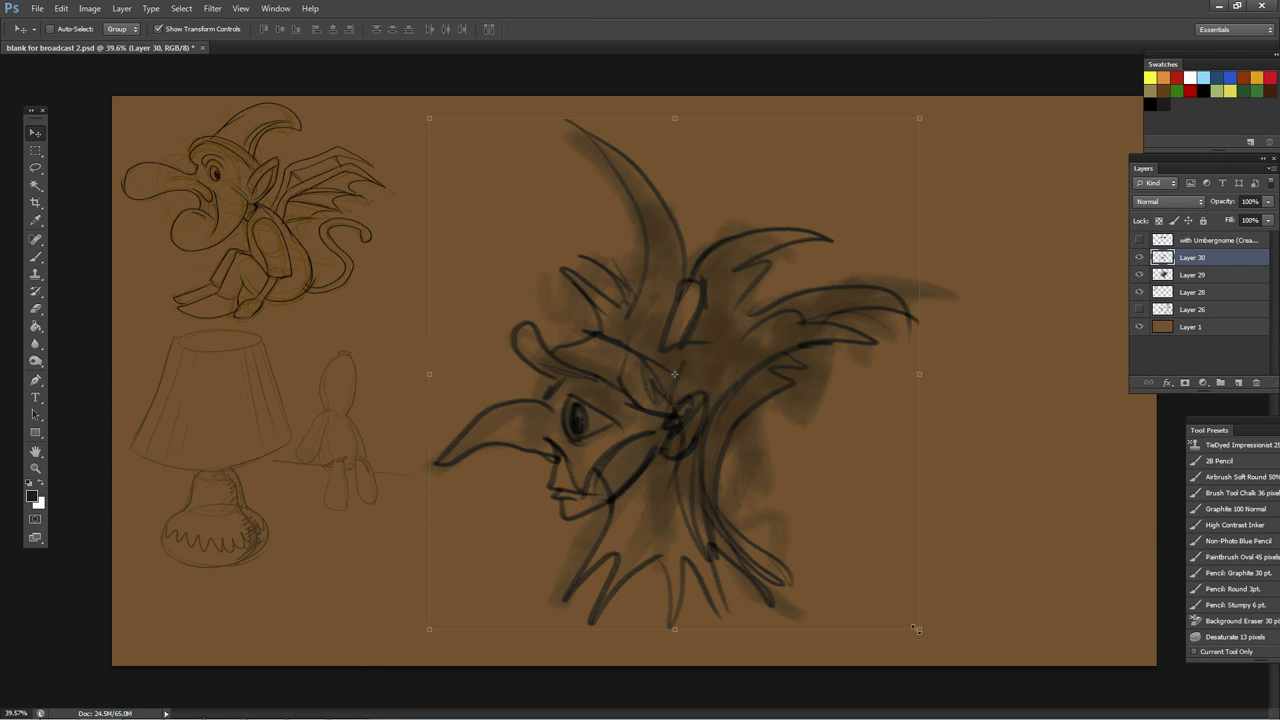
Step: Scale the profile head proportionally to about 42.6% and move it left, beside the winged creature
mouse_move(920, 630)
mouse_down()
mouse_move(708, 371)
mouse_move(637, 335)
mouse_up()
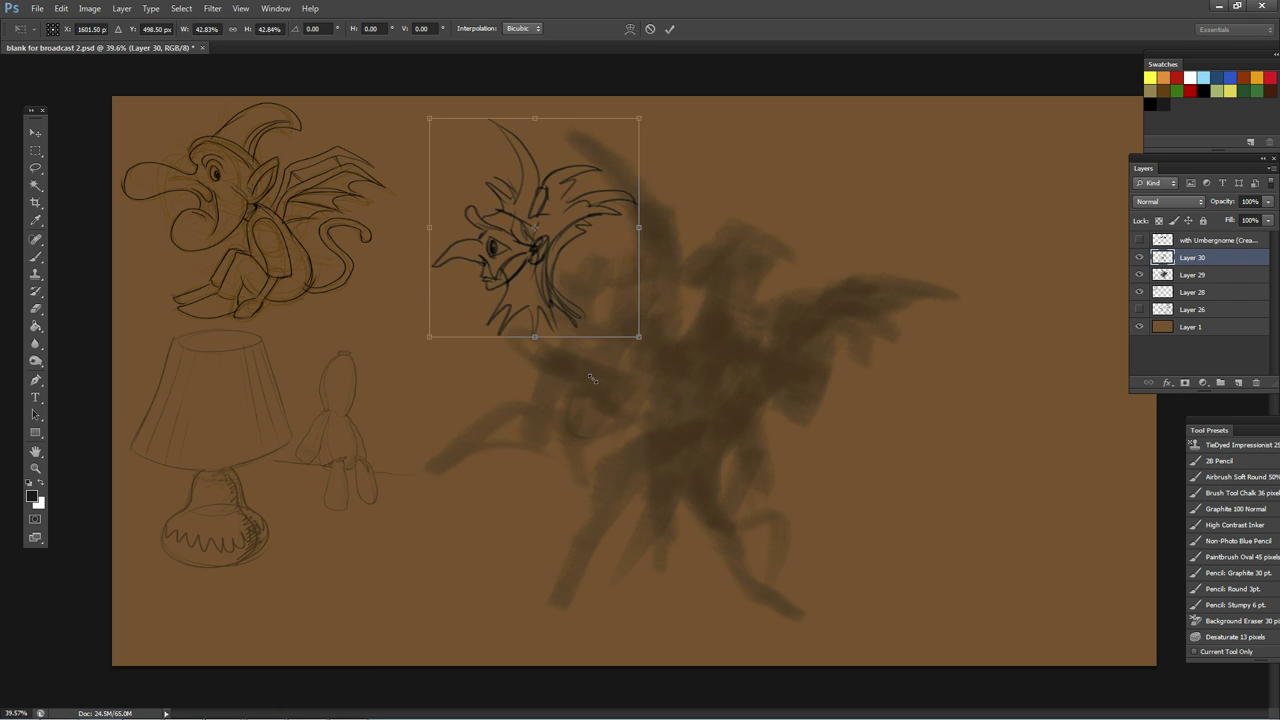
key(Return)
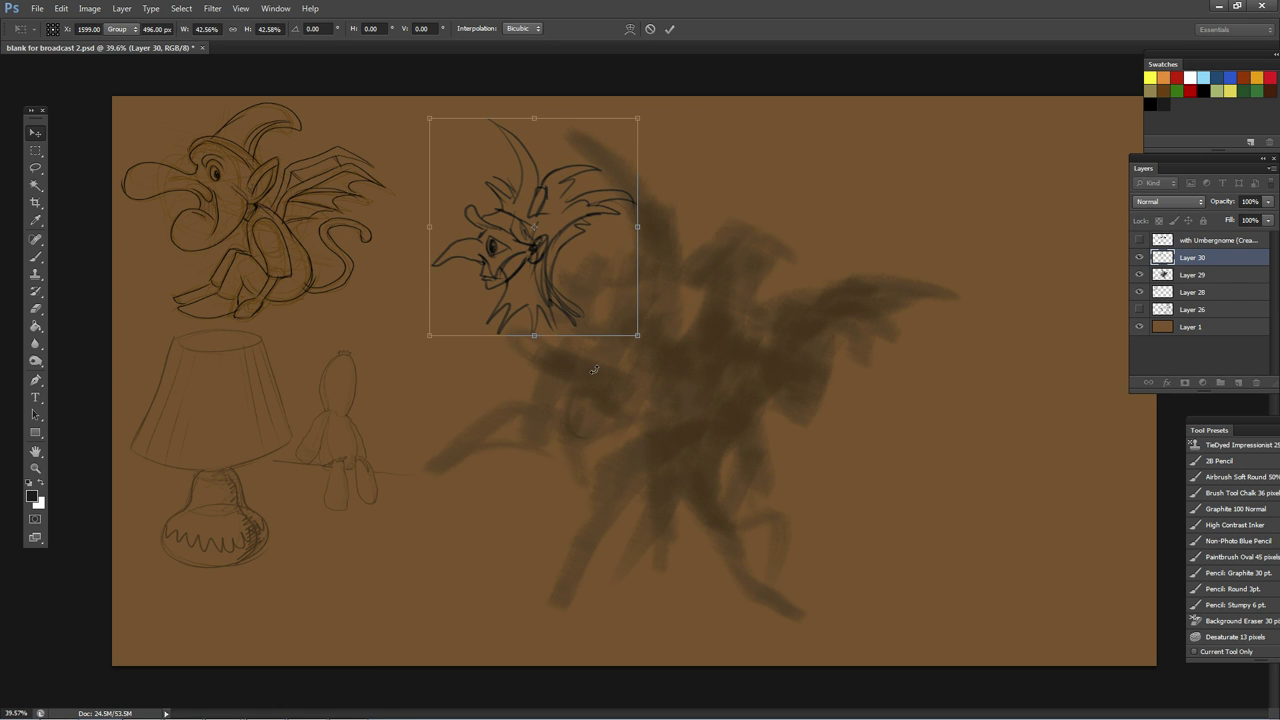
mouse_move(550, 232)
mouse_down()
mouse_move(510, 268)
mouse_move(432, 300)
mouse_move(420, 332)
mouse_up()
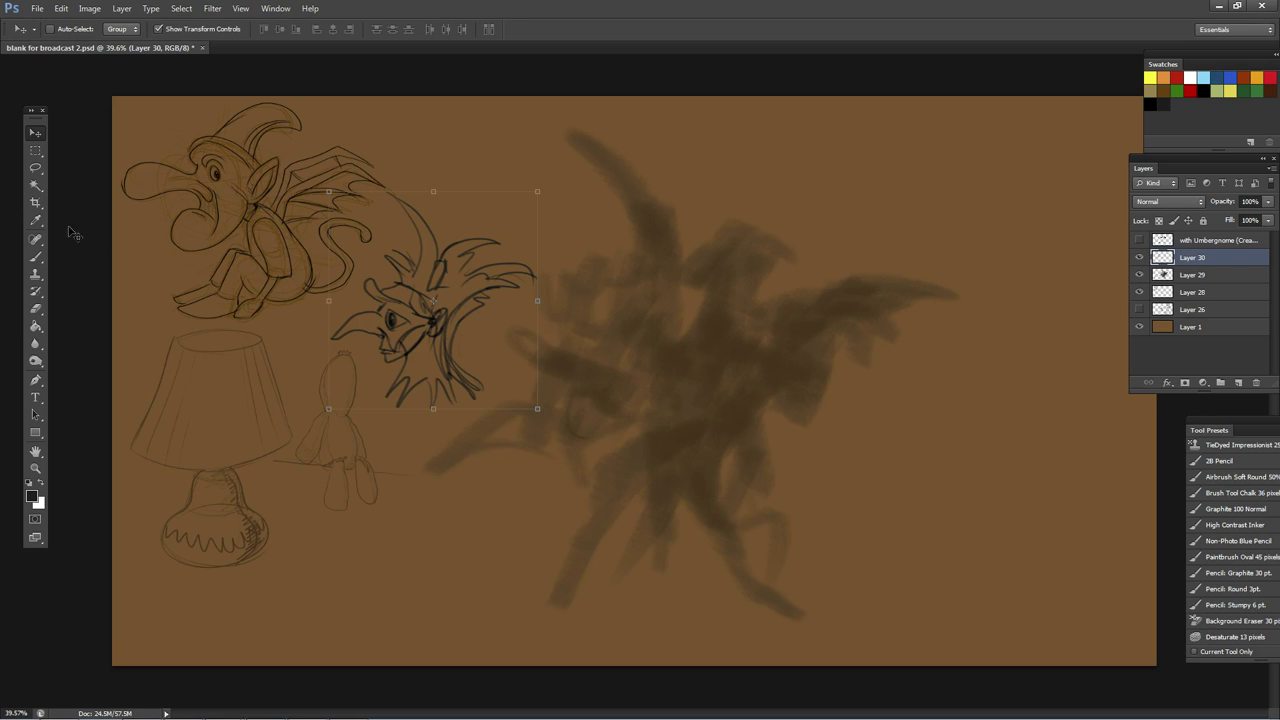
Step: With the brush, draw a front-facing face on the dark mass, with two angry slanted eyes, a nose and a frowning mouth
click(35, 257)
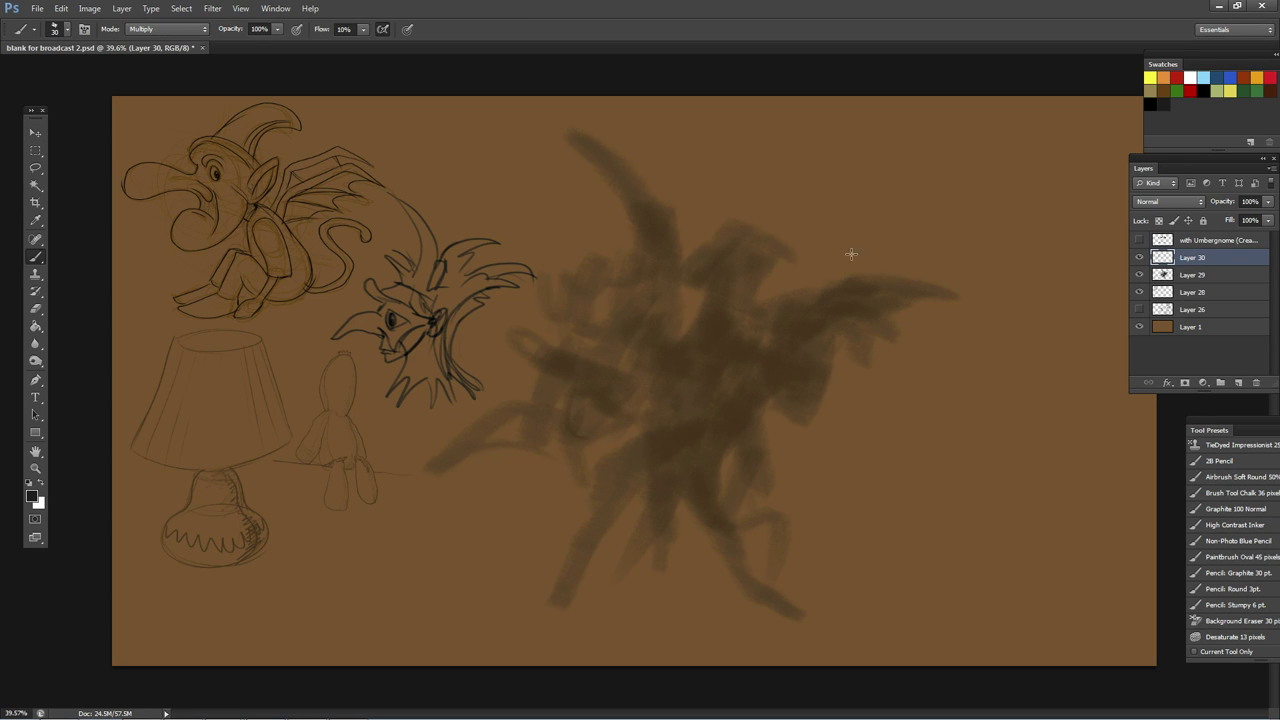
mouse_move(580, 390)
mouse_down()
mouse_move(571, 423)
mouse_move(572, 400)
mouse_move(595, 400)
mouse_move(614, 432)
mouse_move(570, 461)
mouse_move(614, 420)
mouse_move(708, 428)
mouse_move(715, 437)
mouse_move(690, 445)
mouse_move(713, 496)
mouse_move(639, 488)
mouse_move(690, 495)
mouse_up()
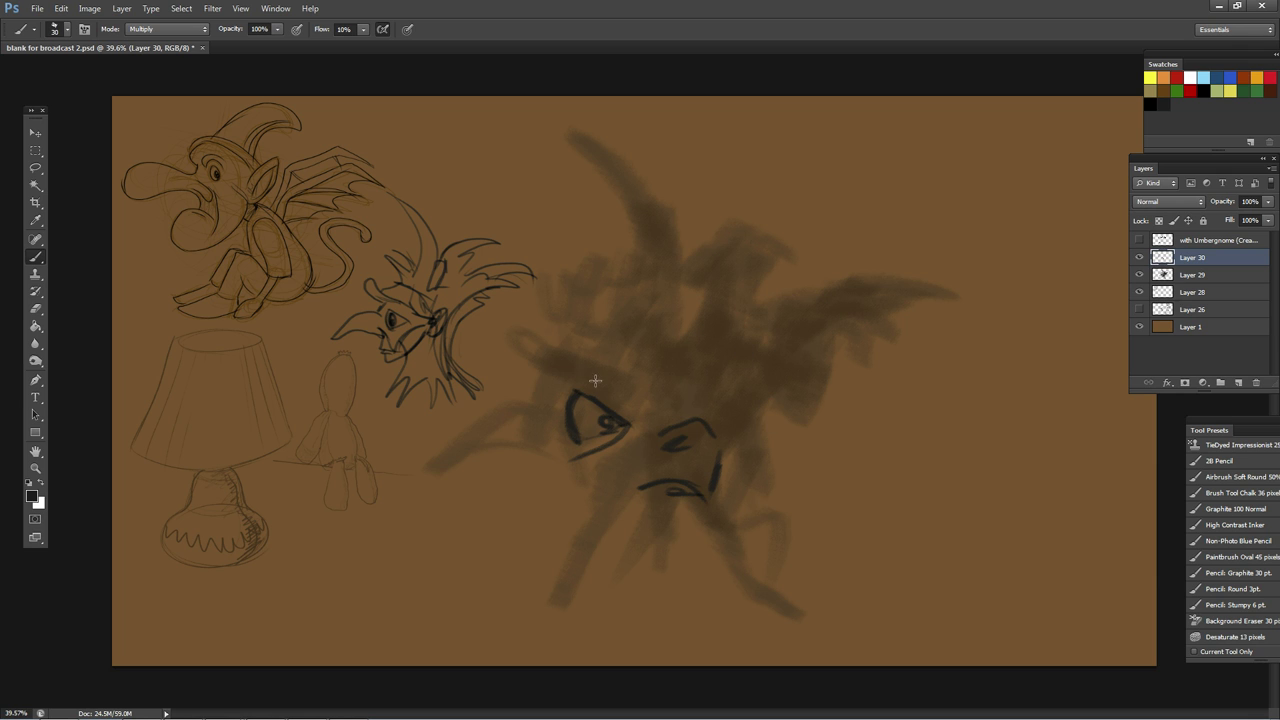
drag(595, 381, 632, 420)
drag(572, 378, 556, 440)
mouse_move(714, 414)
mouse_down()
mouse_move(768, 400)
mouse_move(765, 429)
mouse_move(757, 414)
mouse_move(752, 431)
mouse_up()
drag(771, 387, 774, 428)
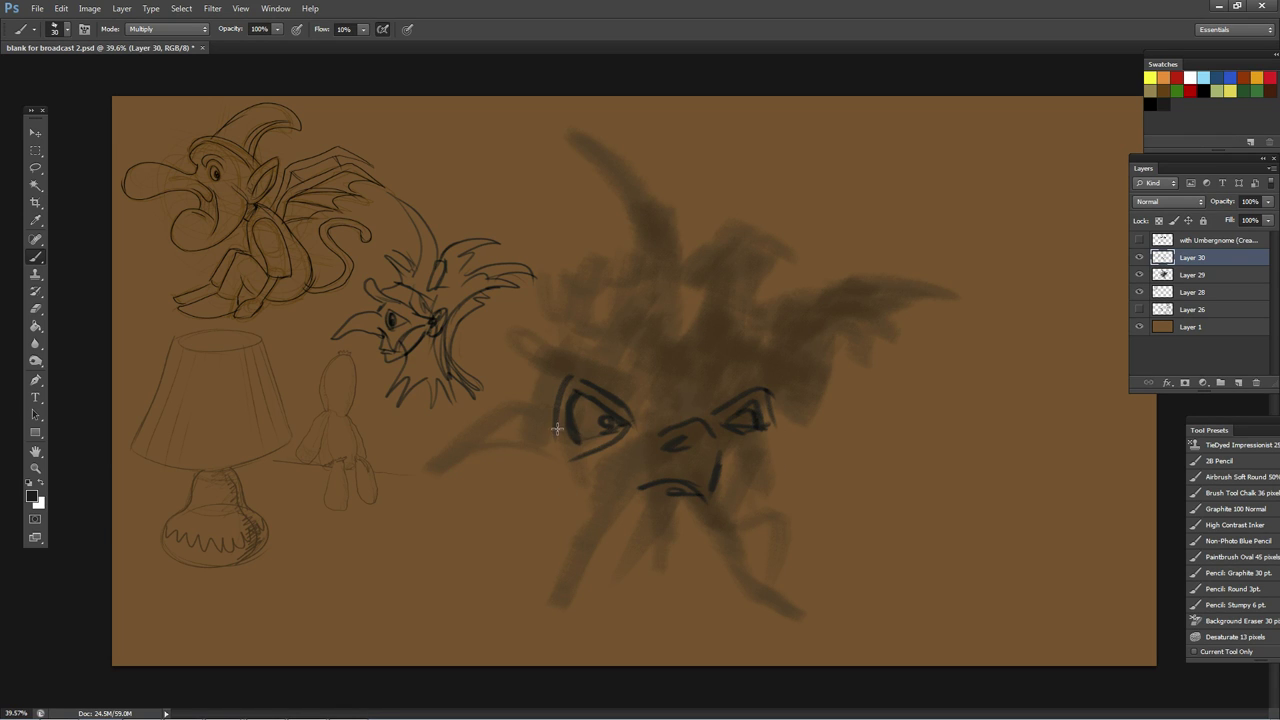
Step: Close the outline around the left eye and draw large rounded cheeks below both eyes
drag(557, 428, 579, 452)
drag(771, 434, 748, 492)
drag(547, 451, 629, 437)
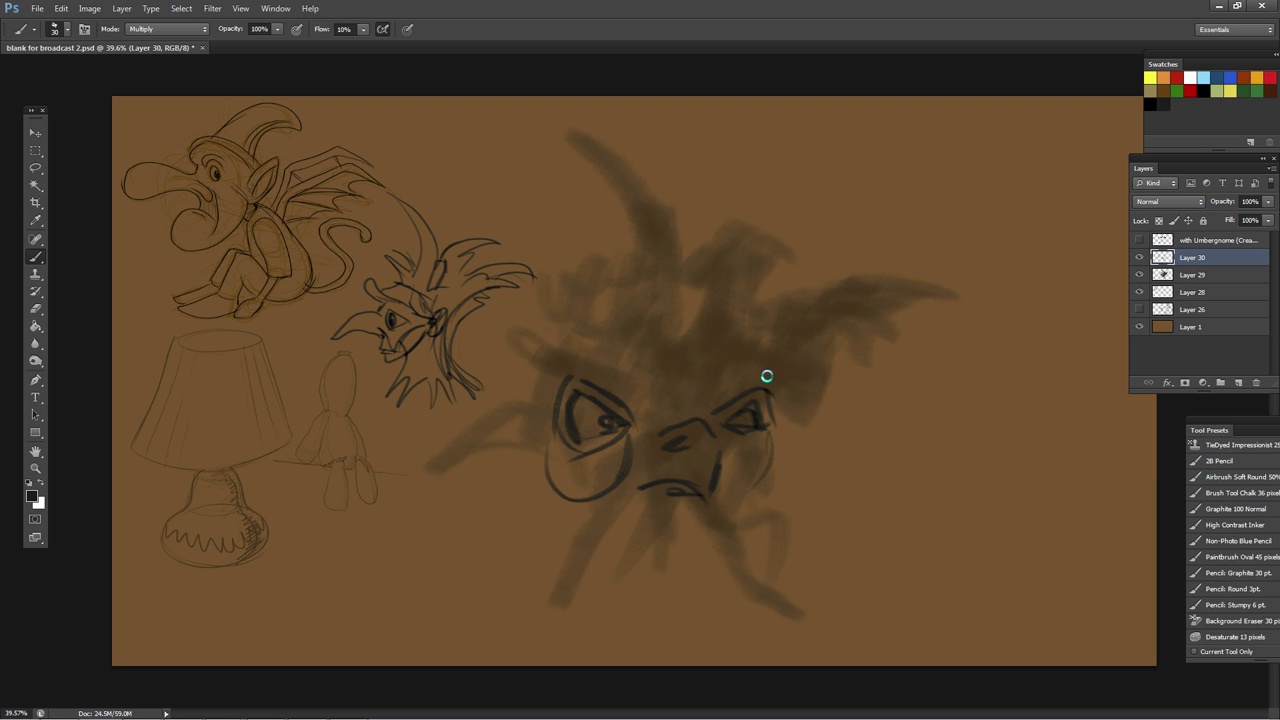
mouse_move(722, 490)
mouse_down()
mouse_move(754, 497)
mouse_move(788, 415)
mouse_up()
Step: Draw long pointed ears along the dark limbs on both sides of the face, with inner contour lines
mouse_move(553, 410)
mouse_down()
mouse_move(500, 409)
mouse_move(418, 484)
mouse_up()
mouse_move(482, 450)
mouse_down()
mouse_move(428, 472)
mouse_move(537, 462)
mouse_move(464, 459)
mouse_up()
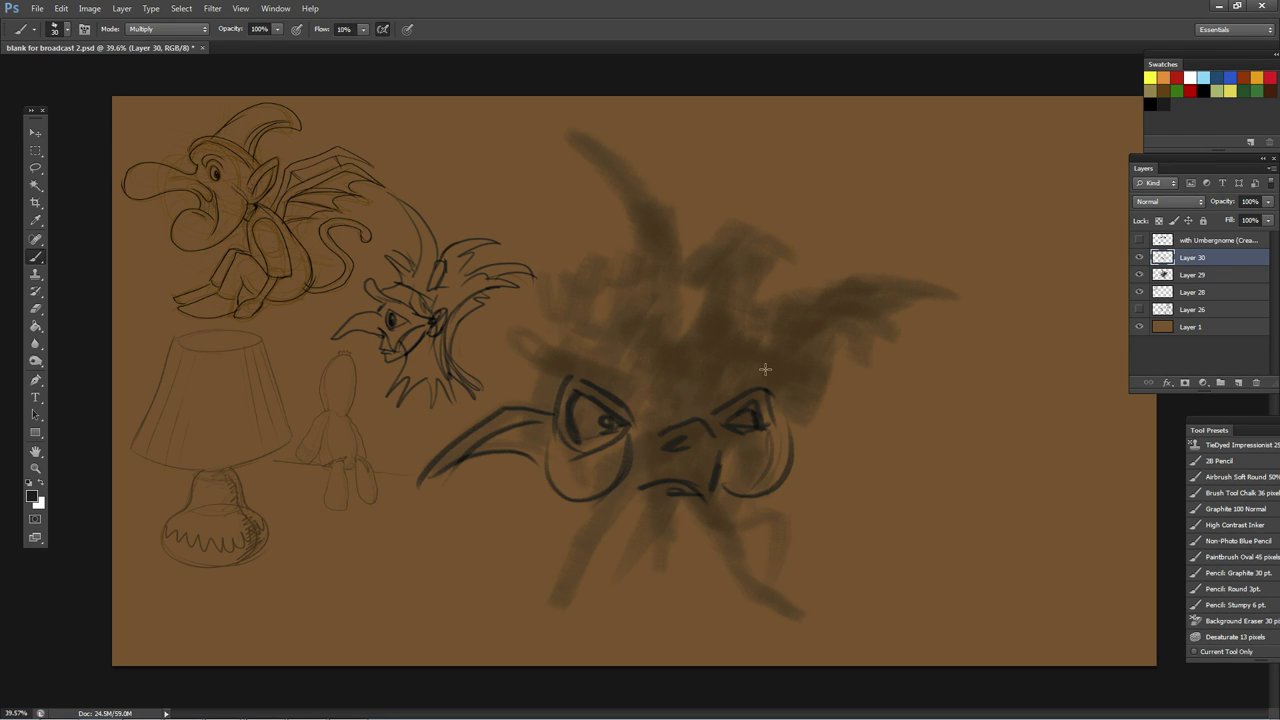
mouse_move(764, 369)
mouse_down()
mouse_move(880, 293)
mouse_move(912, 289)
mouse_up()
drag(884, 295, 802, 440)
drag(787, 396, 834, 330)
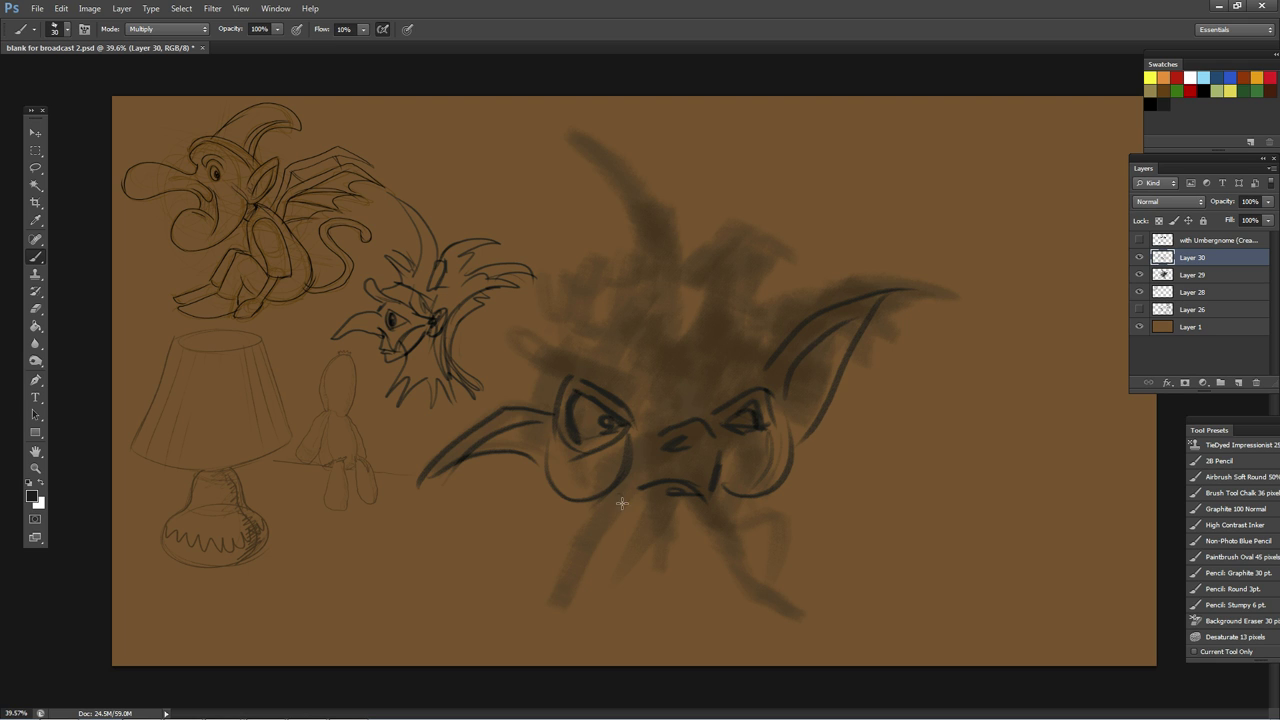
Step: Add a curved chin under the mouth, the second nostril, and jagged brow lines above the nose
mouse_move(618, 498)
mouse_down()
mouse_move(708, 520)
mouse_move(736, 506)
mouse_up()
drag(700, 437, 714, 444)
mouse_move(600, 384)
mouse_down()
mouse_move(622, 372)
mouse_move(634, 388)
mouse_move(692, 380)
mouse_up()
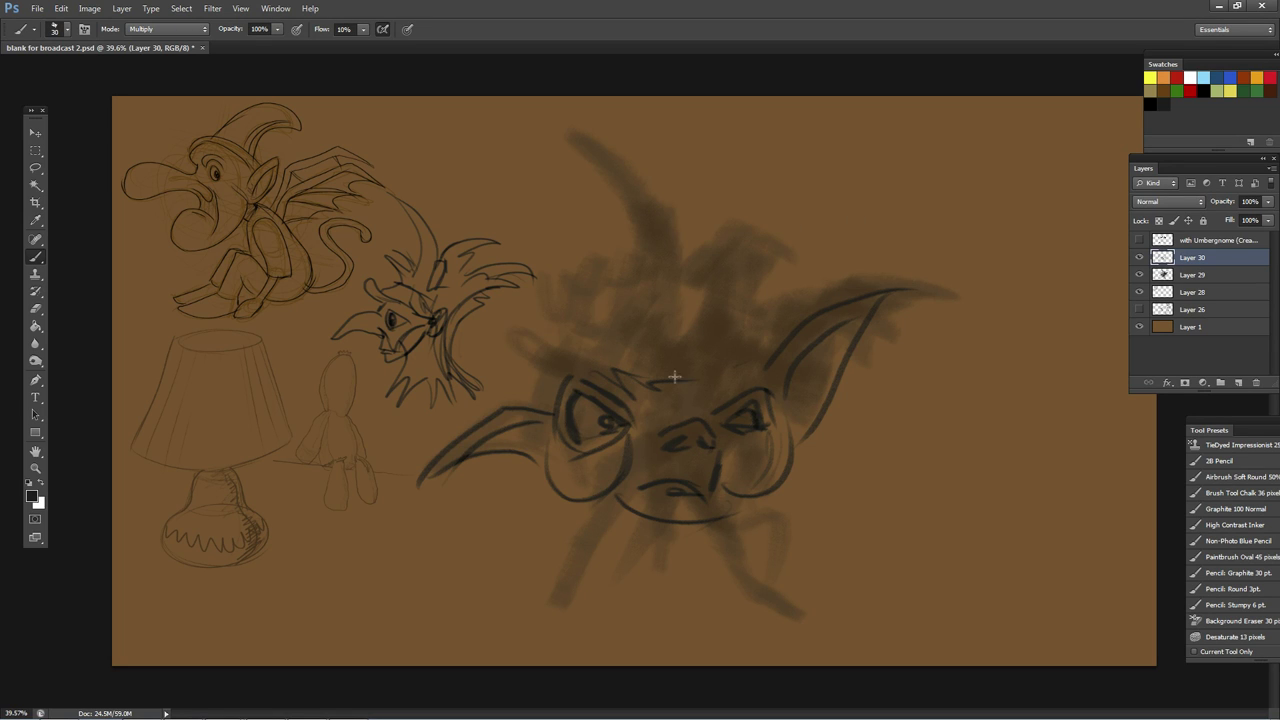
Step: Draw branching antlers rising from both sides of the head, with wavy lower branches reaching left above the eye
drag(737, 336, 770, 347)
mouse_move(690, 360)
mouse_down()
mouse_move(735, 172)
mouse_move(722, 296)
mouse_move(862, 239)
mouse_move(761, 295)
mouse_move(734, 356)
mouse_move(660, 332)
mouse_move(617, 269)
mouse_move(509, 234)
mouse_move(515, 224)
mouse_move(606, 282)
mouse_move(521, 317)
mouse_move(595, 301)
mouse_move(615, 314)
mouse_move(583, 327)
mouse_move(583, 209)
mouse_move(572, 336)
mouse_up()
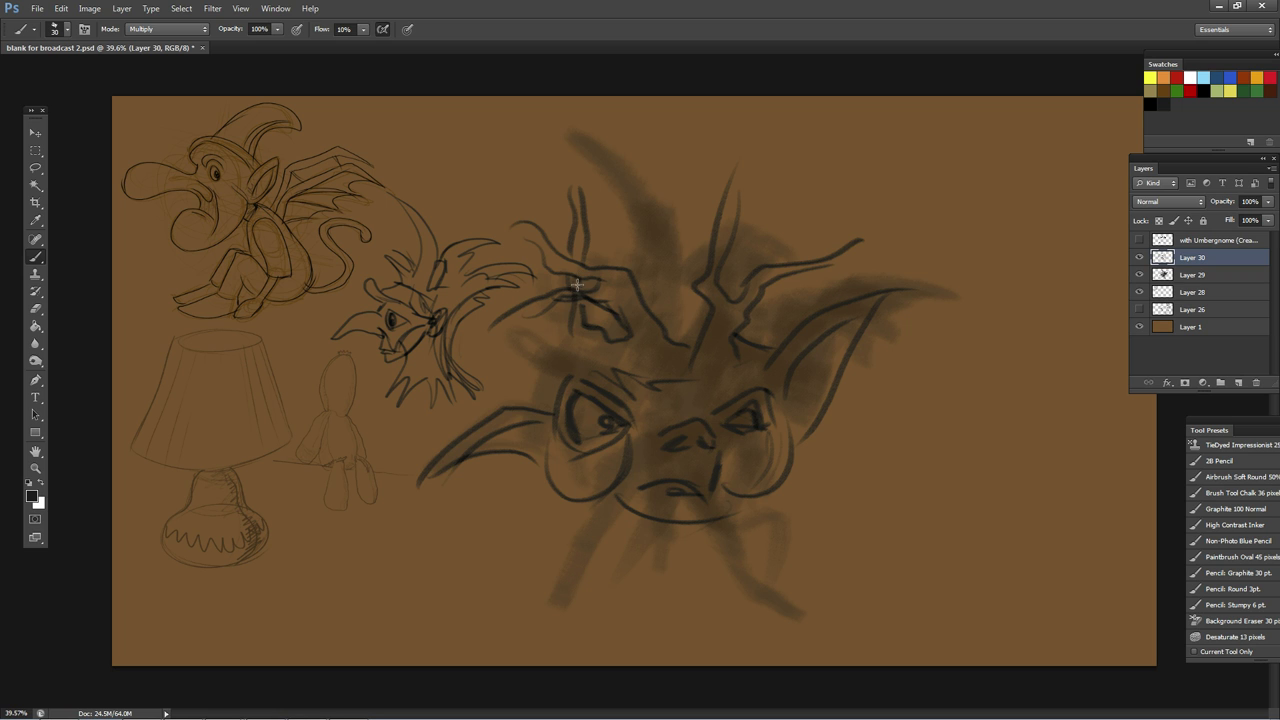
drag(577, 285, 580, 284)
mouse_move(587, 345)
mouse_down()
mouse_move(492, 362)
mouse_move(580, 372)
mouse_up()
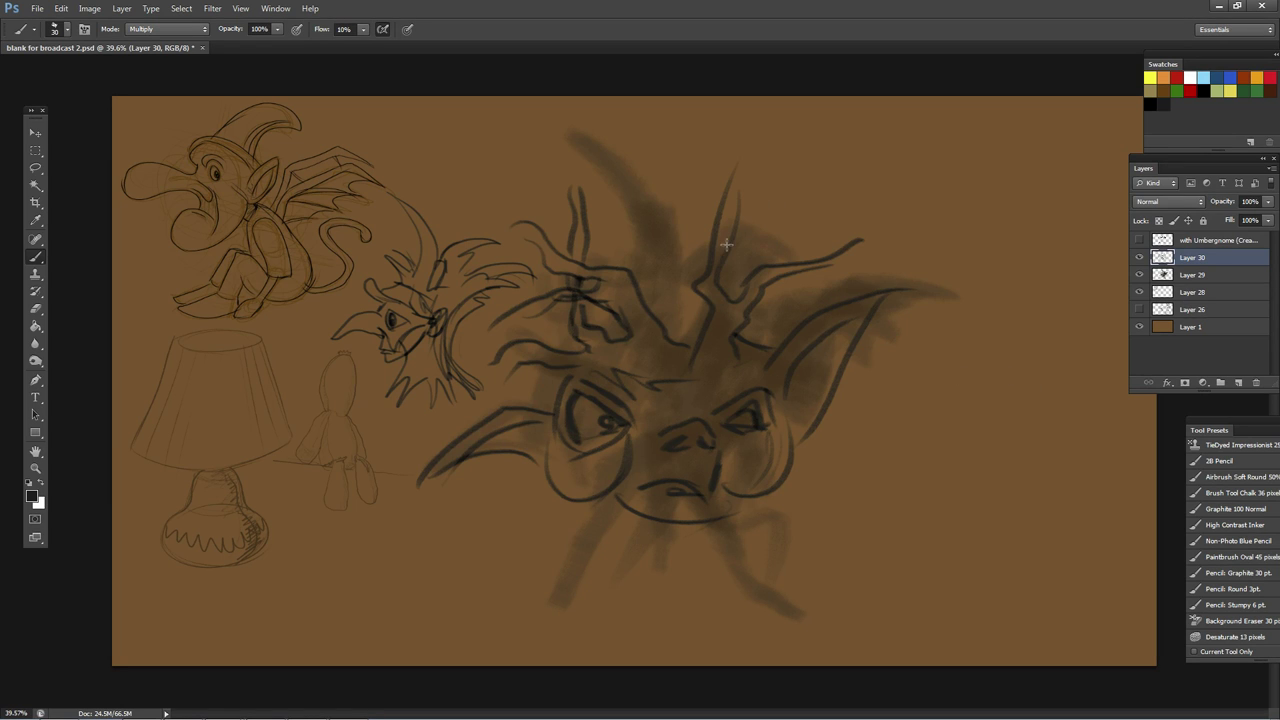
Step: Extend the right antler with upper and side twigs, and add and thicken short branches on the left antler
drag(727, 244, 808, 210)
mouse_move(731, 215)
mouse_down()
mouse_move(747, 155)
mouse_move(683, 150)
mouse_move(728, 184)
mouse_up()
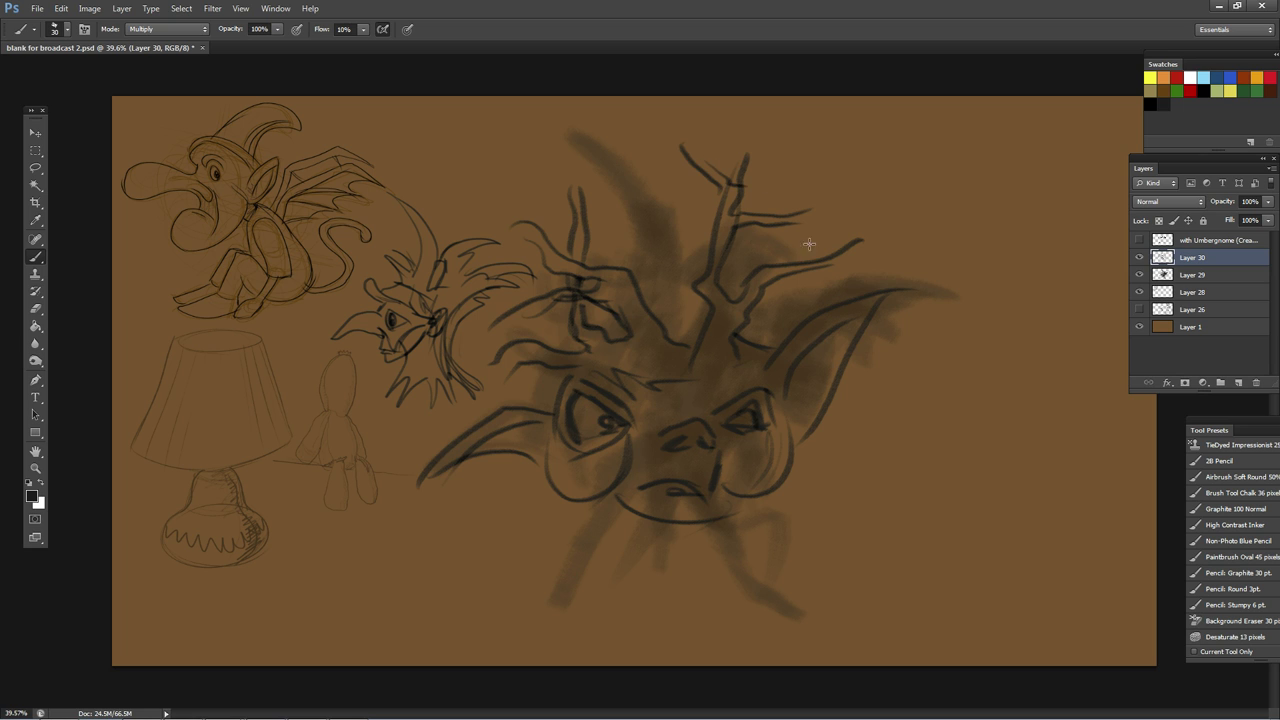
mouse_move(792, 262)
mouse_down()
mouse_move(800, 238)
mouse_move(830, 282)
mouse_move(863, 244)
mouse_up()
drag(611, 255, 606, 225)
drag(532, 314, 498, 330)
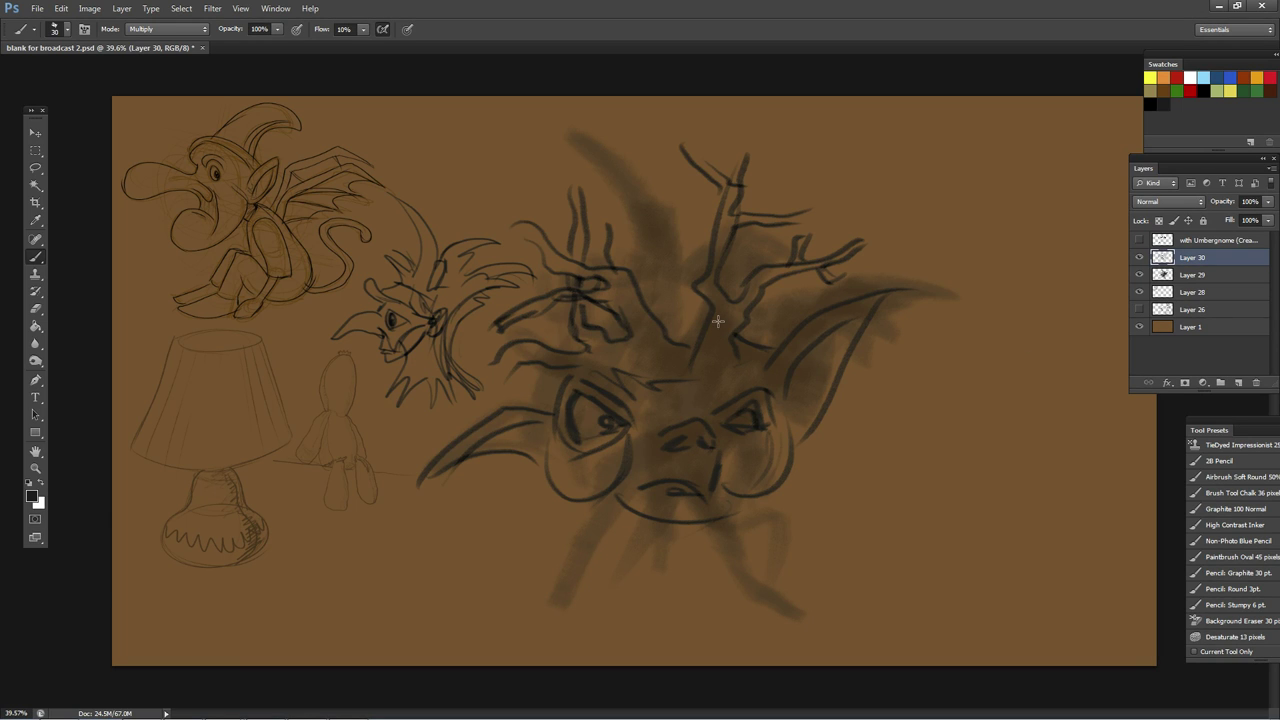
Step: Darken the antler bases and brow line, and add a small twig to the left of the tall right antler
drag(656, 322, 686, 355)
drag(585, 355, 640, 376)
drag(748, 346, 750, 378)
drag(690, 212, 715, 239)
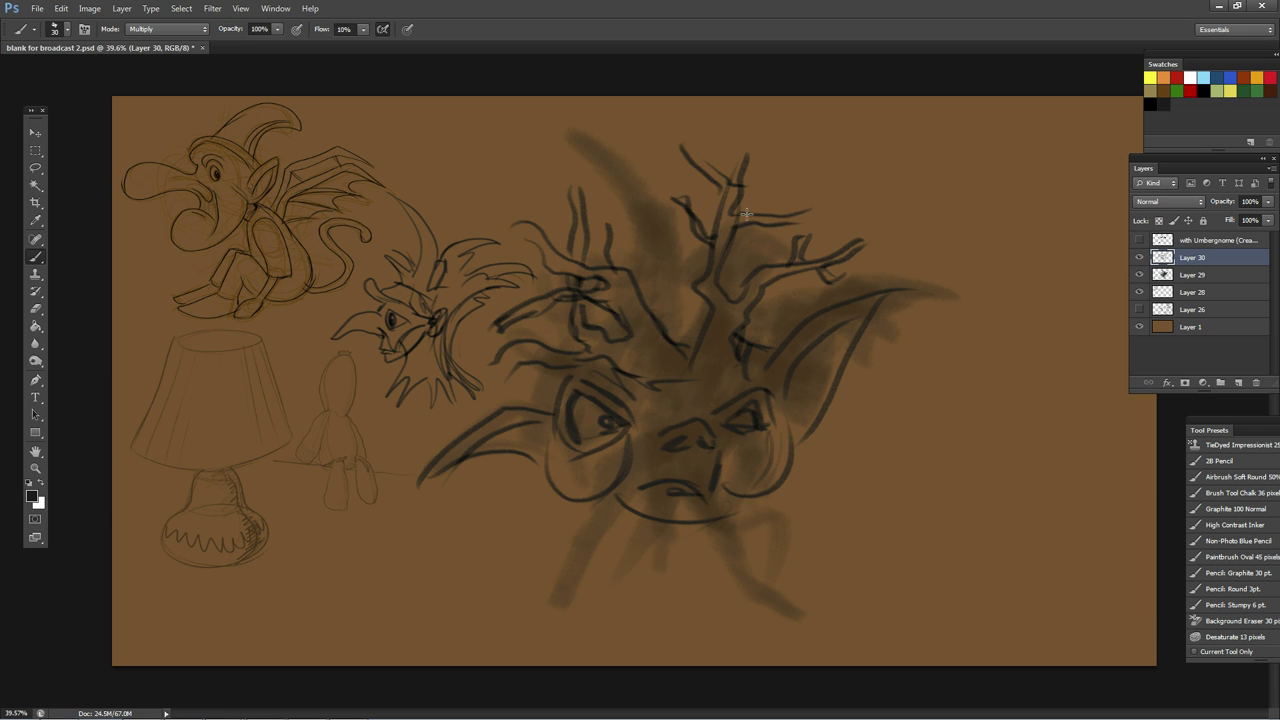
Step: Add inner contour lines to both ears, strengthen the nose, and draw a line from the head's left side toward the antlers
drag(780, 345, 846, 322)
mouse_move(545, 400)
mouse_down()
mouse_move(485, 410)
mouse_move(430, 455)
mouse_up()
mouse_move(530, 425)
mouse_down()
mouse_move(472, 448)
mouse_move(546, 456)
mouse_up()
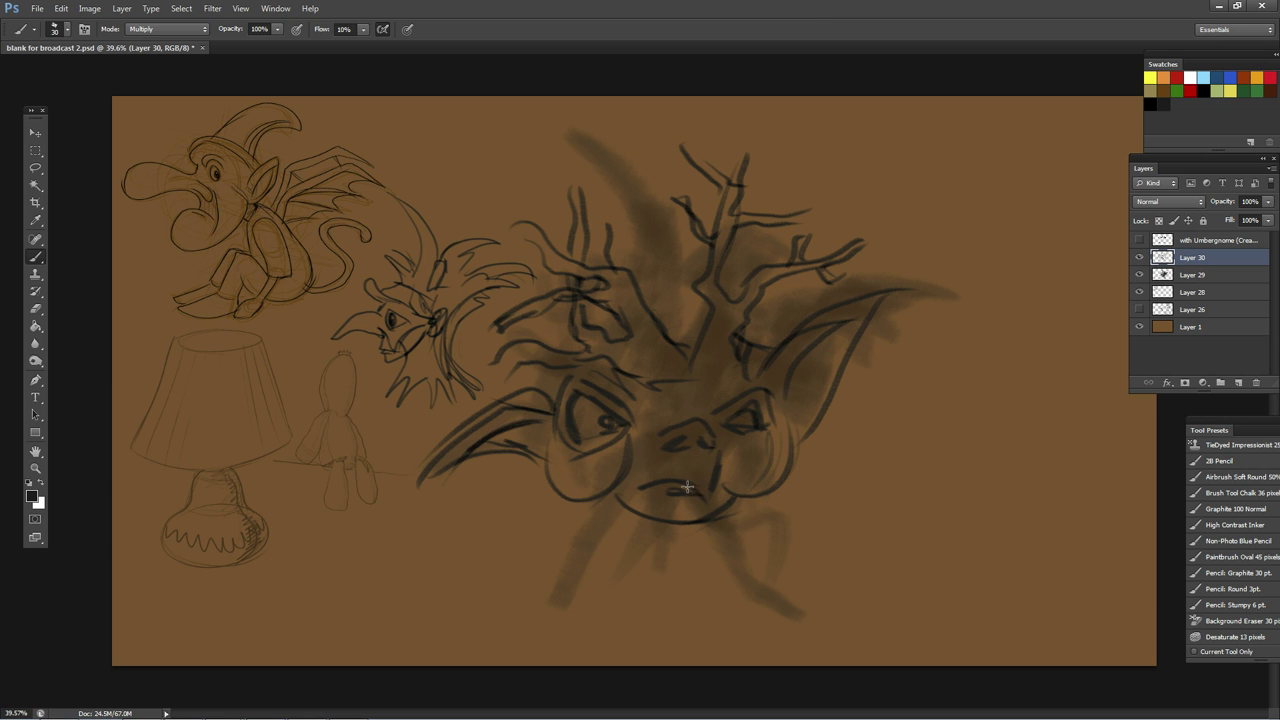
mouse_move(663, 434)
mouse_down()
mouse_move(656, 446)
mouse_move(712, 434)
mouse_up()
drag(542, 376, 601, 314)
Step: Draw two neck lines sloping outward below the chin, and add pointed spikes with inner lines on both shoulders
drag(612, 503, 543, 596)
drag(727, 513, 762, 576)
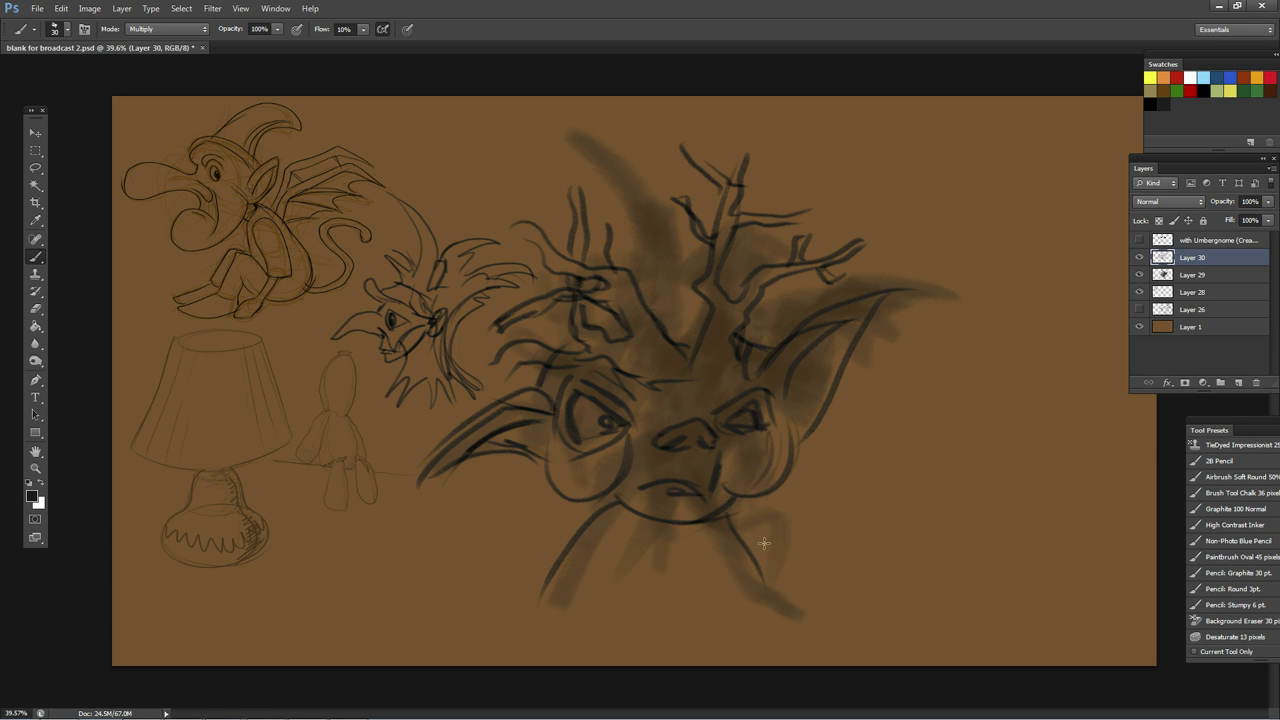
mouse_move(732, 536)
mouse_down()
mouse_move(813, 511)
mouse_move(788, 588)
mouse_up()
mouse_move(590, 517)
mouse_down()
mouse_move(564, 525)
mouse_move(510, 604)
mouse_up()
mouse_move(570, 533)
mouse_down()
mouse_move(531, 526)
mouse_move(537, 611)
mouse_up()
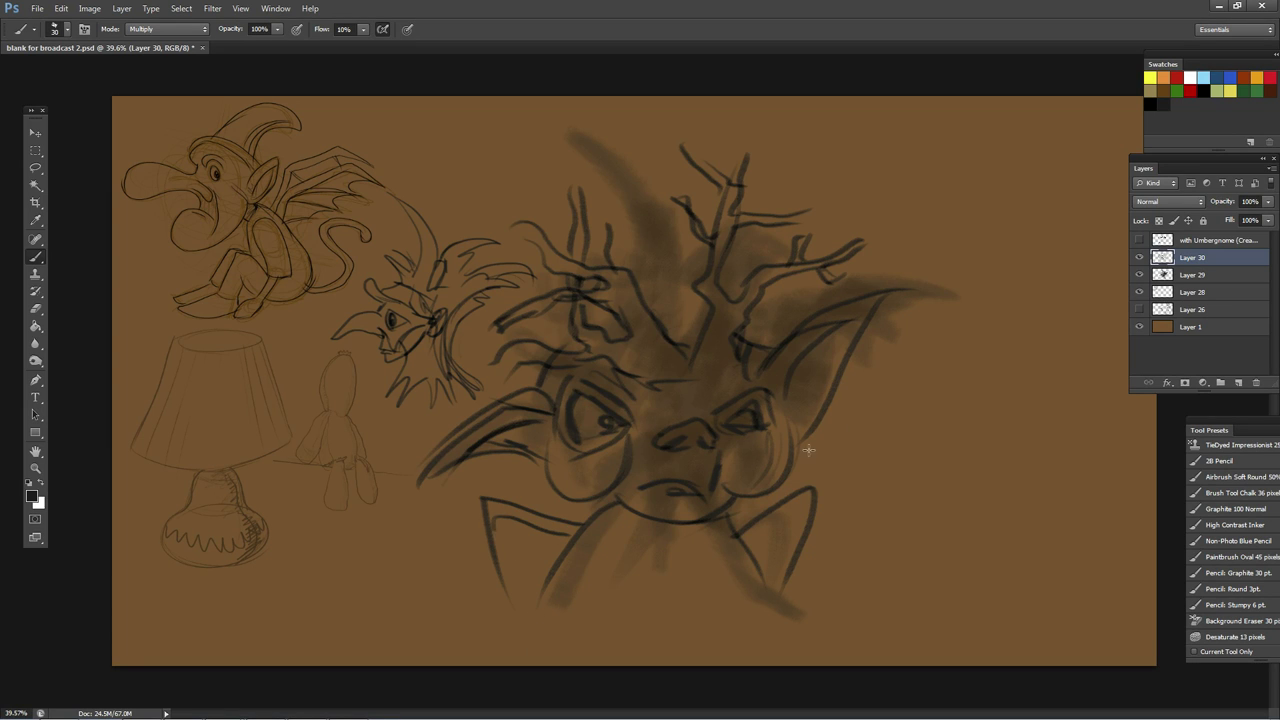
mouse_move(743, 541)
mouse_down()
mouse_move(803, 504)
mouse_move(808, 548)
mouse_up()
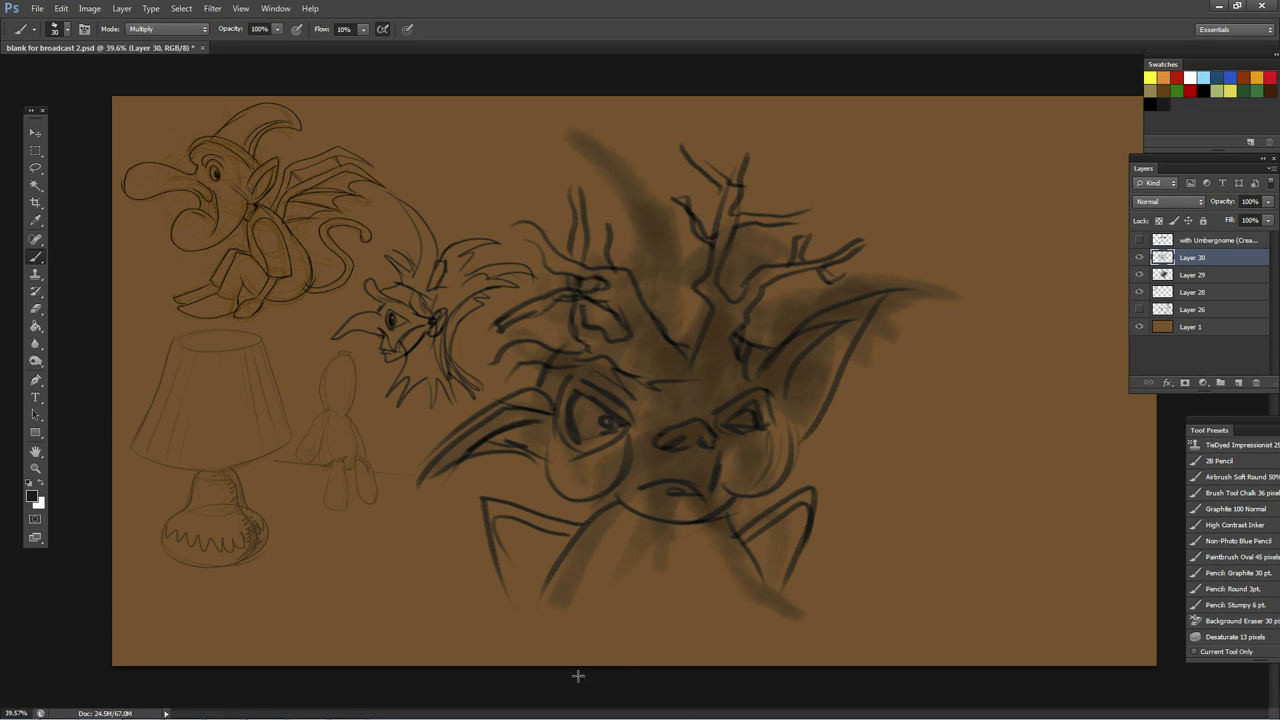
Step: Extend the body's side curves down to the canvas edge, and draw and thicken both arms and the vertical chest lines
drag(583, 524, 550, 600)
drag(733, 522, 792, 648)
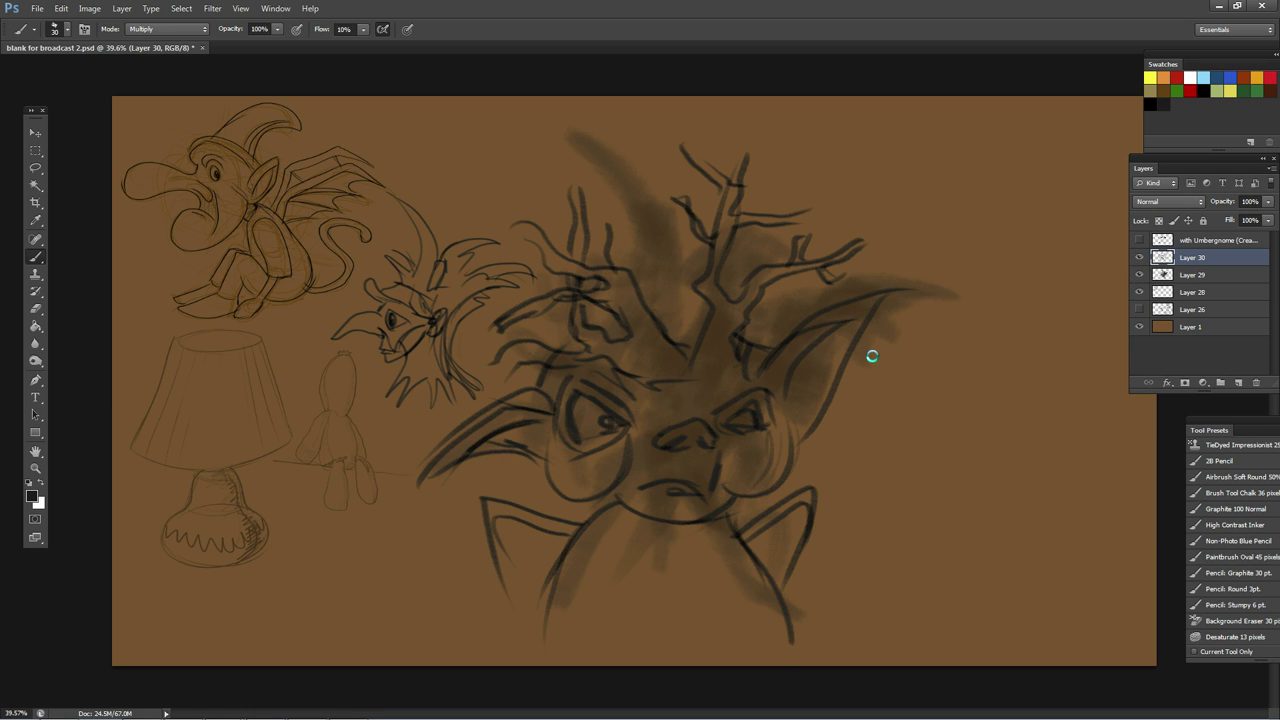
drag(548, 645, 600, 576)
drag(745, 574, 781, 650)
mouse_move(587, 582)
mouse_down()
mouse_move(622, 579)
mouse_move(616, 660)
mouse_up()
drag(726, 558, 717, 714)
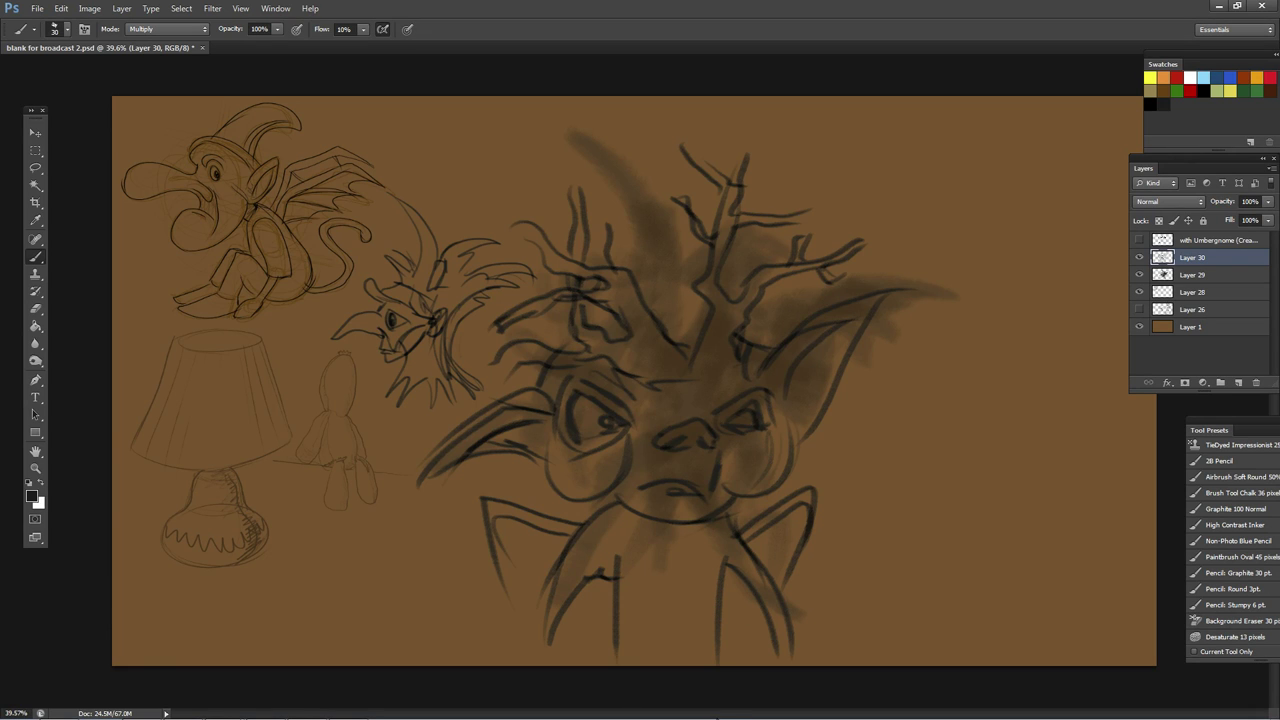
drag(557, 556, 548, 662)
drag(582, 580, 565, 662)
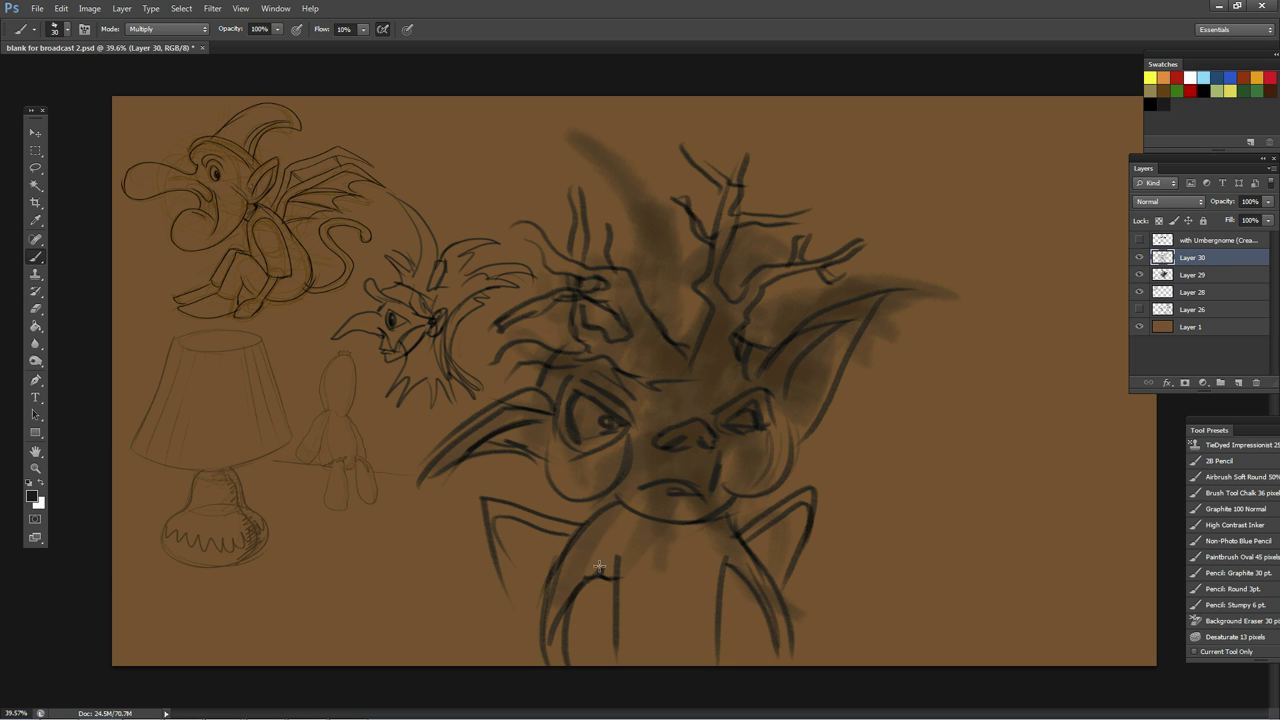
drag(597, 567, 609, 569)
drag(719, 547, 763, 702)
Step: Hatch a shadow under the chin, darken the cheek outlines, and add an inner line to the left shoulder spike
drag(619, 510, 708, 524)
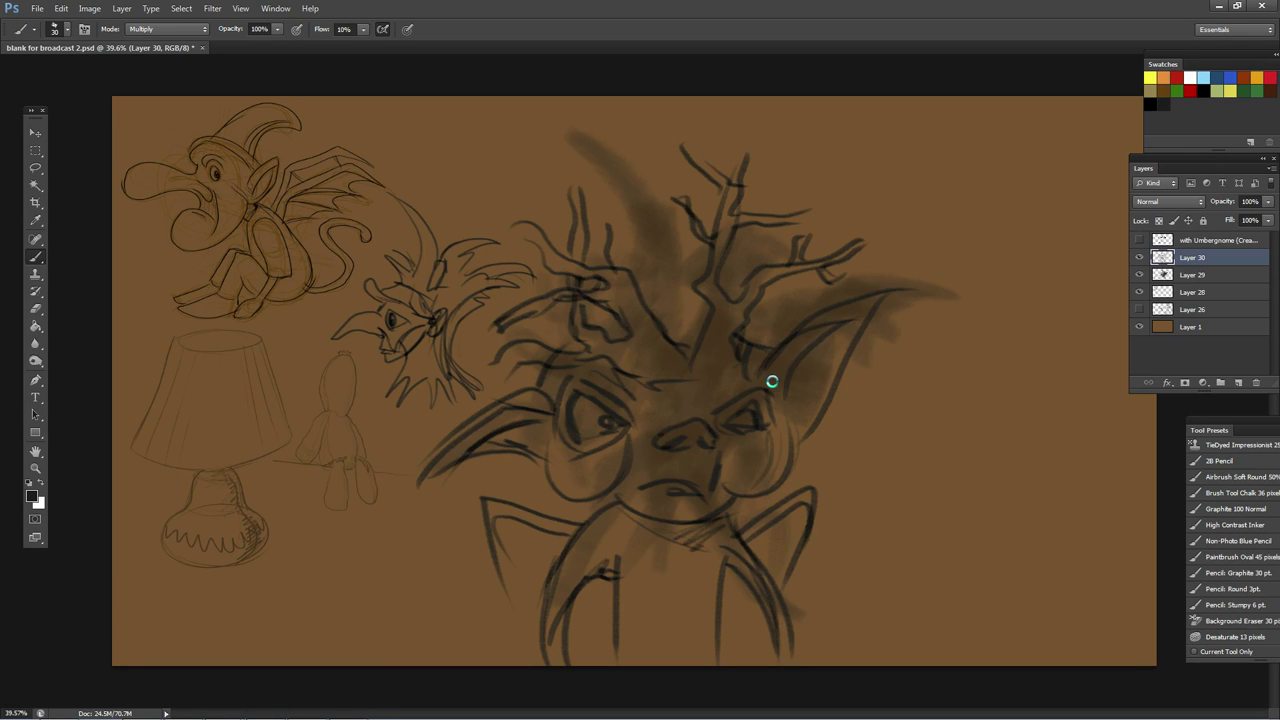
drag(551, 408, 603, 507)
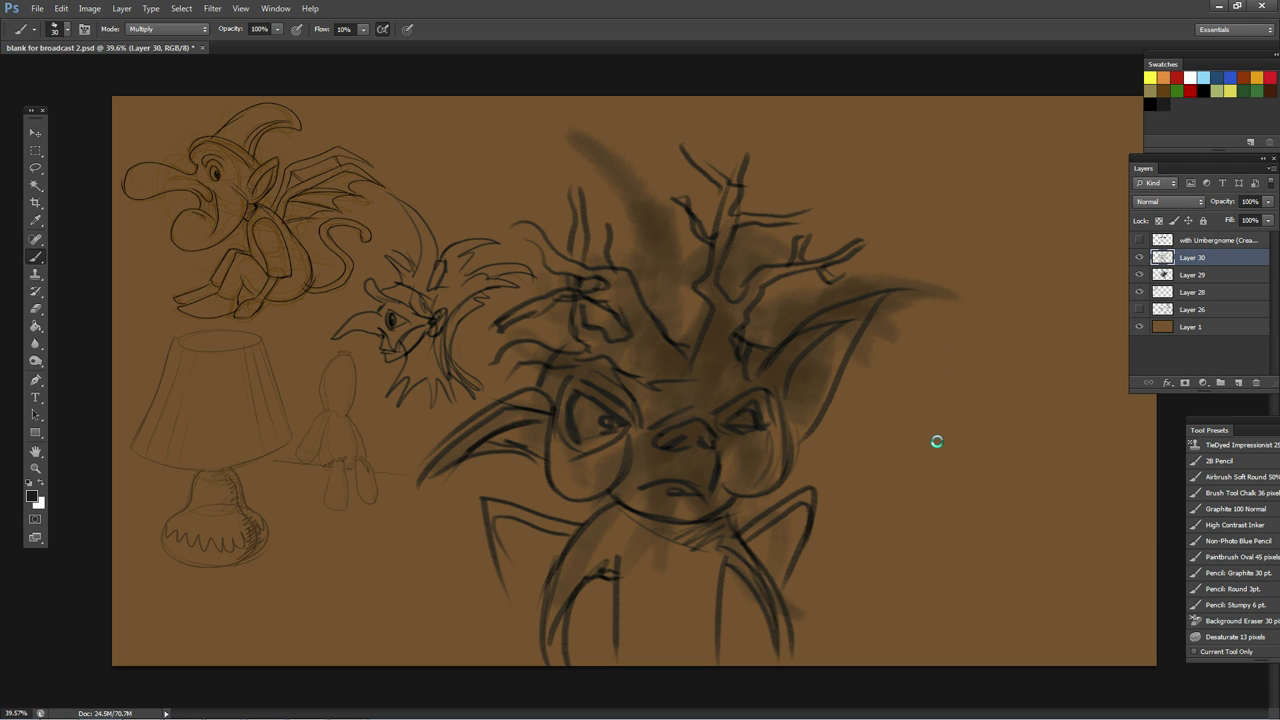
drag(634, 465, 619, 496)
drag(496, 504, 548, 564)
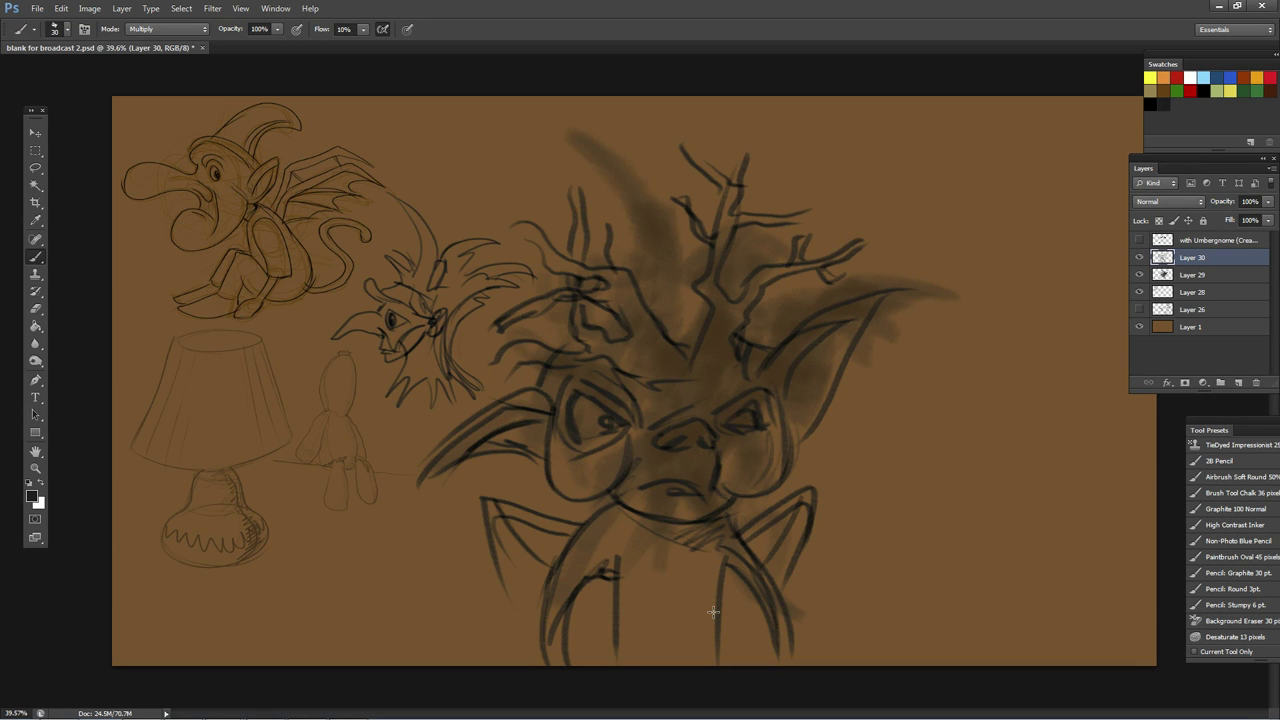
Step: Add more curved branches to the left antler, spreading upward and out toward the profile head
drag(613, 264, 638, 180)
mouse_move(621, 239)
mouse_down()
mouse_move(643, 236)
mouse_move(666, 207)
mouse_up()
drag(571, 227, 529, 164)
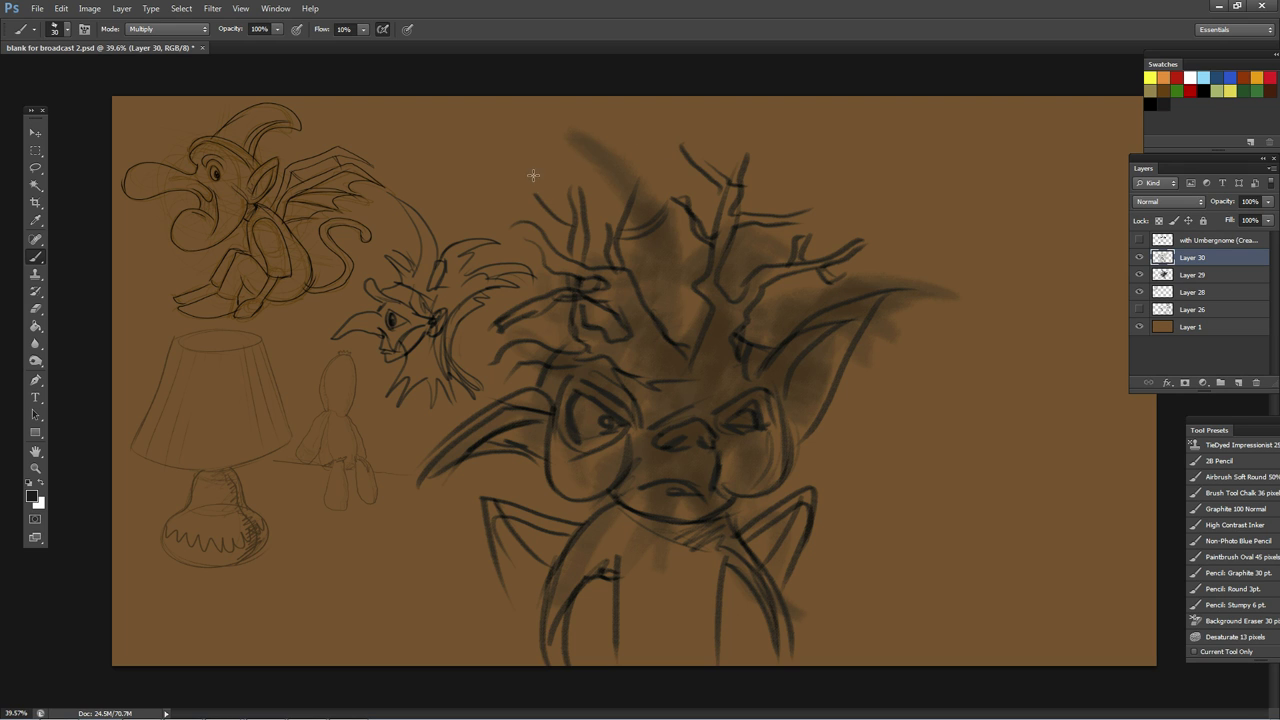
mouse_move(470, 215)
mouse_down()
mouse_move(540, 255)
mouse_move(512, 244)
mouse_move(532, 242)
mouse_up()
mouse_move(506, 290)
mouse_down()
mouse_move(561, 301)
mouse_move(544, 326)
mouse_move(600, 287)
mouse_up()
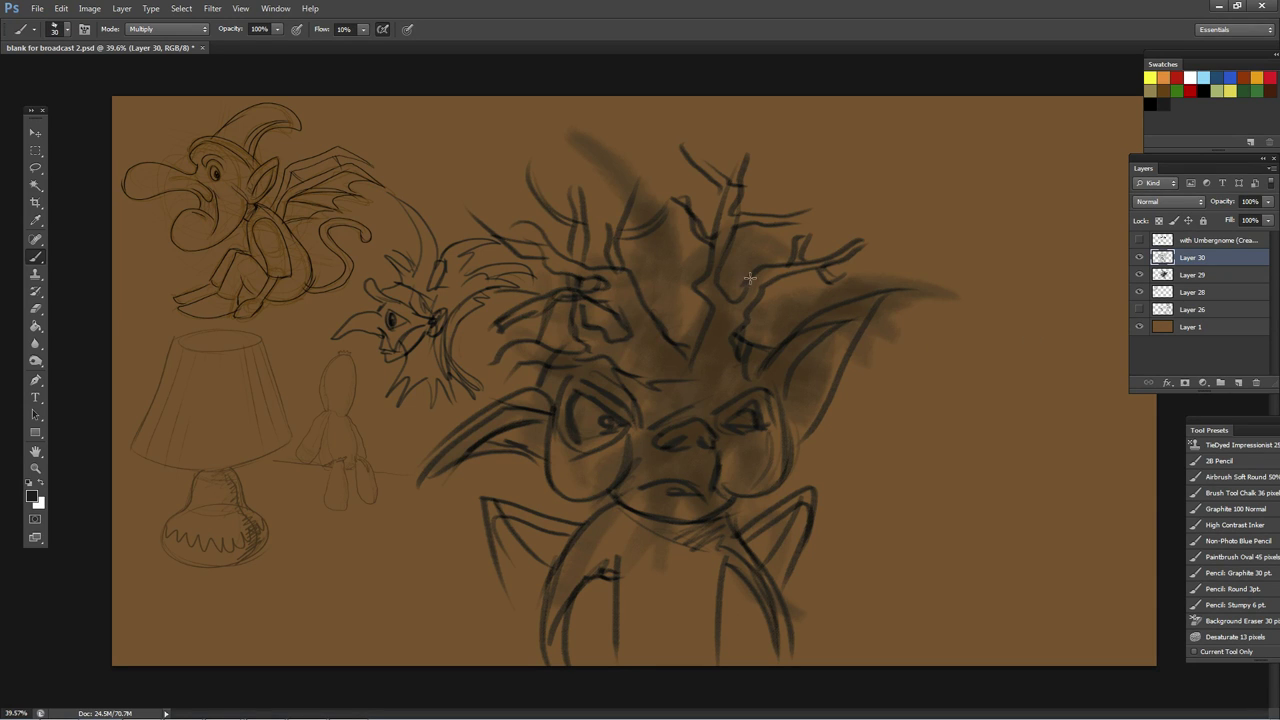
Step: Hatch shading around both antler bases and across the top of the forehead
drag(641, 359, 650, 341)
drag(650, 366, 665, 342)
drag(718, 324, 746, 303)
drag(644, 357, 760, 357)
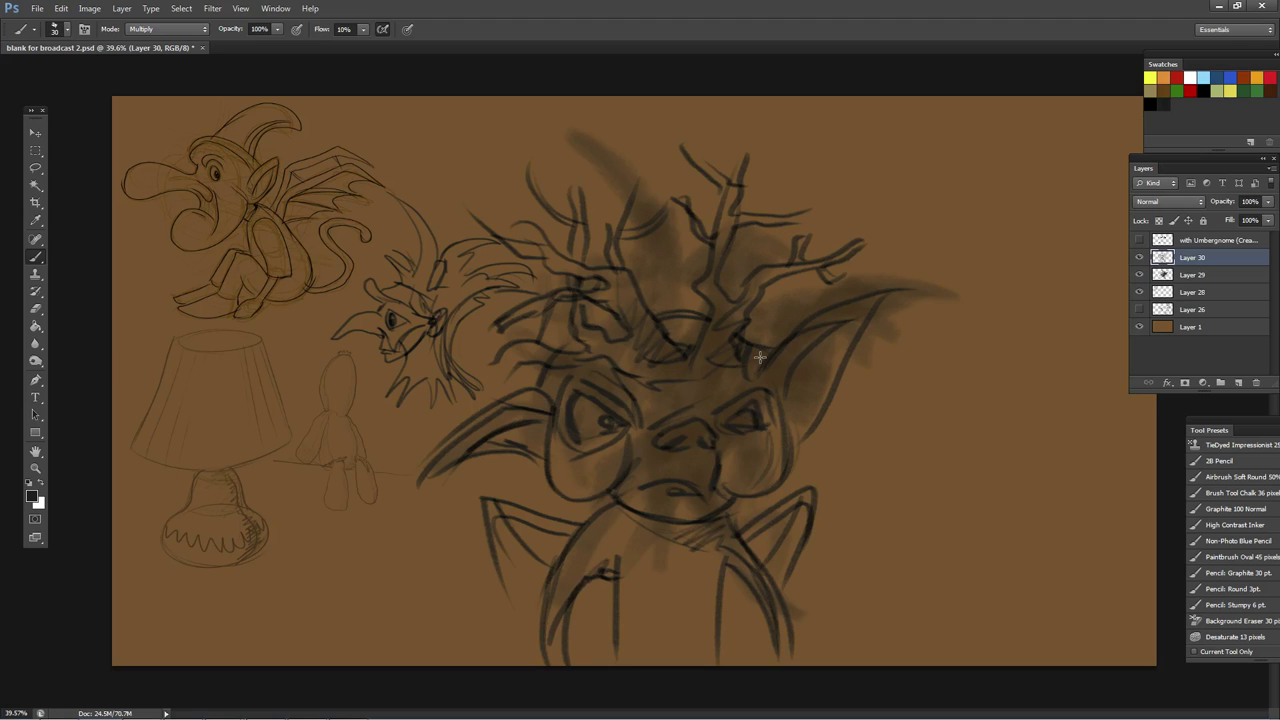
Step: Shade the left neck and arm top, hatch the left shoulder spike, and add an inner curve to the right arm
drag(598, 549, 628, 513)
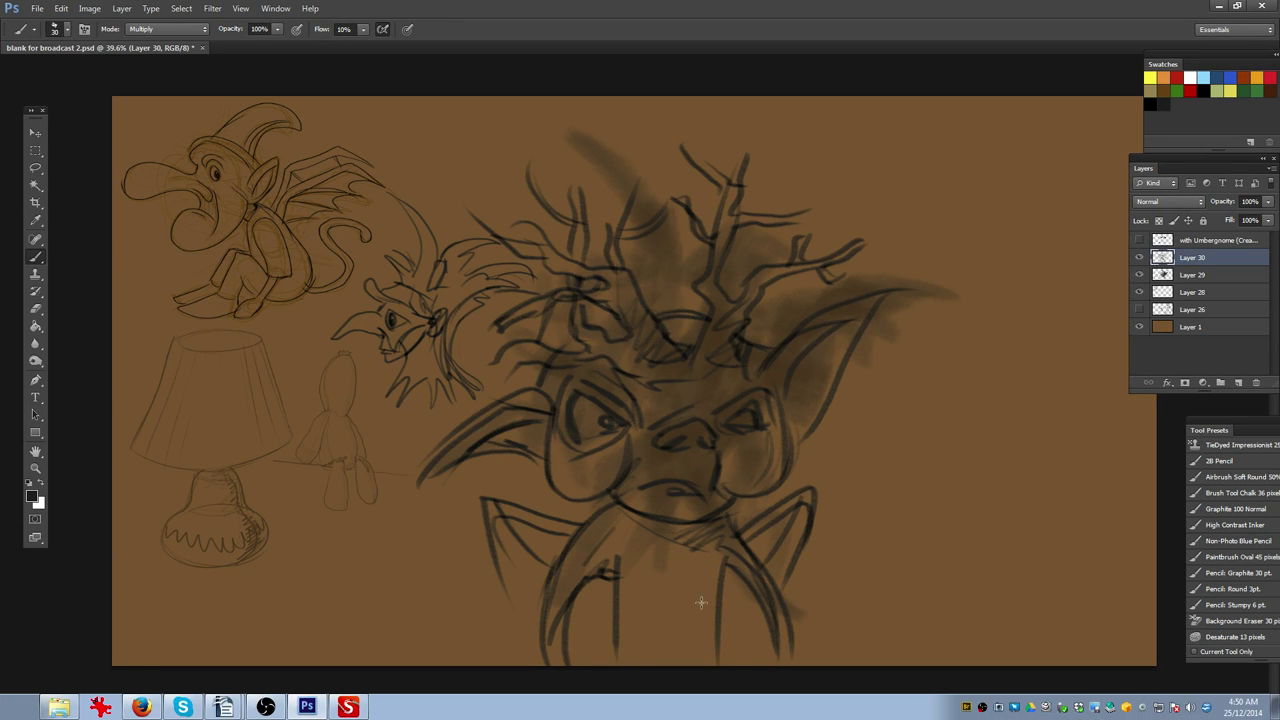
mouse_move(597, 562)
mouse_down()
mouse_move(630, 529)
mouse_move(634, 546)
mouse_up()
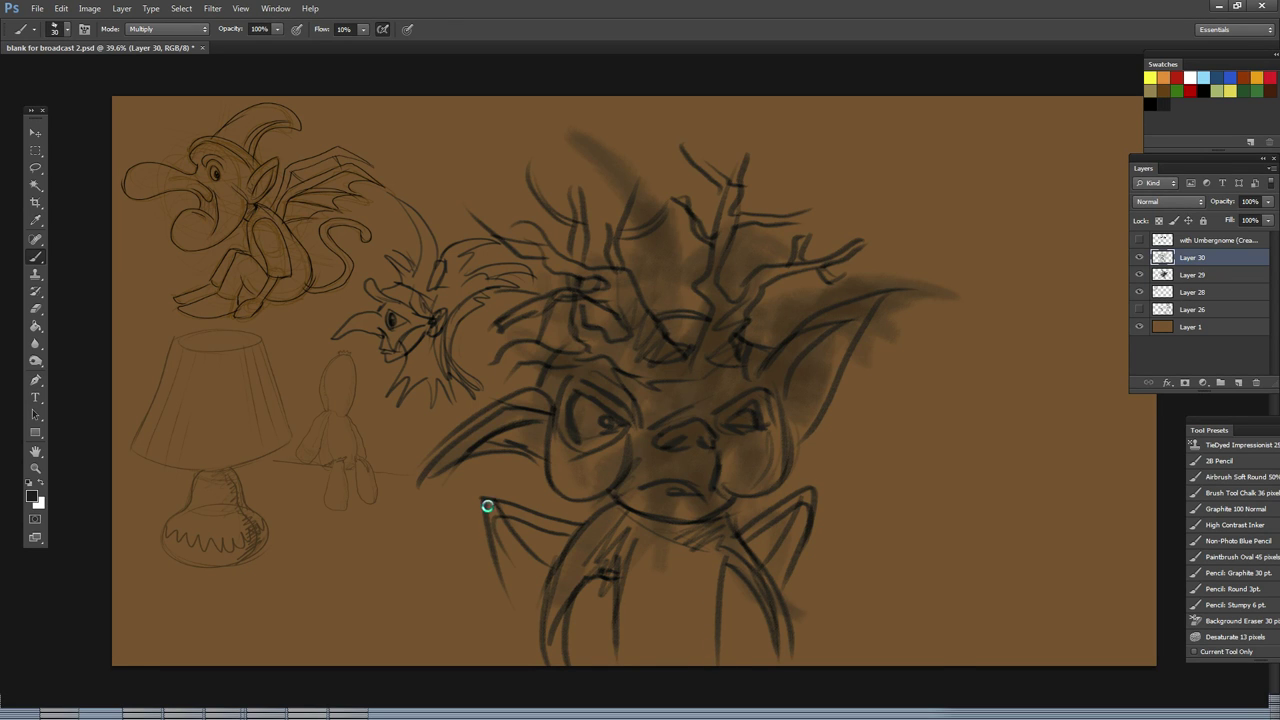
drag(496, 508, 547, 527)
drag(492, 506, 560, 530)
drag(719, 538, 756, 652)
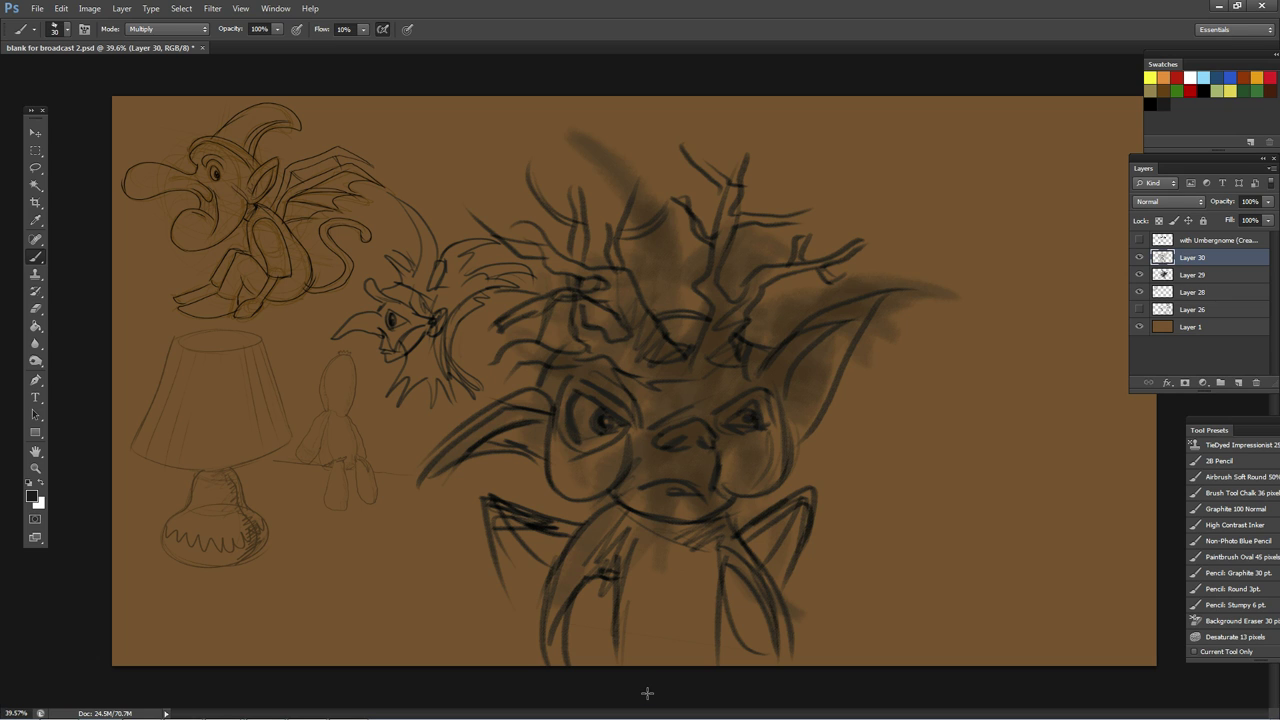
key(v)
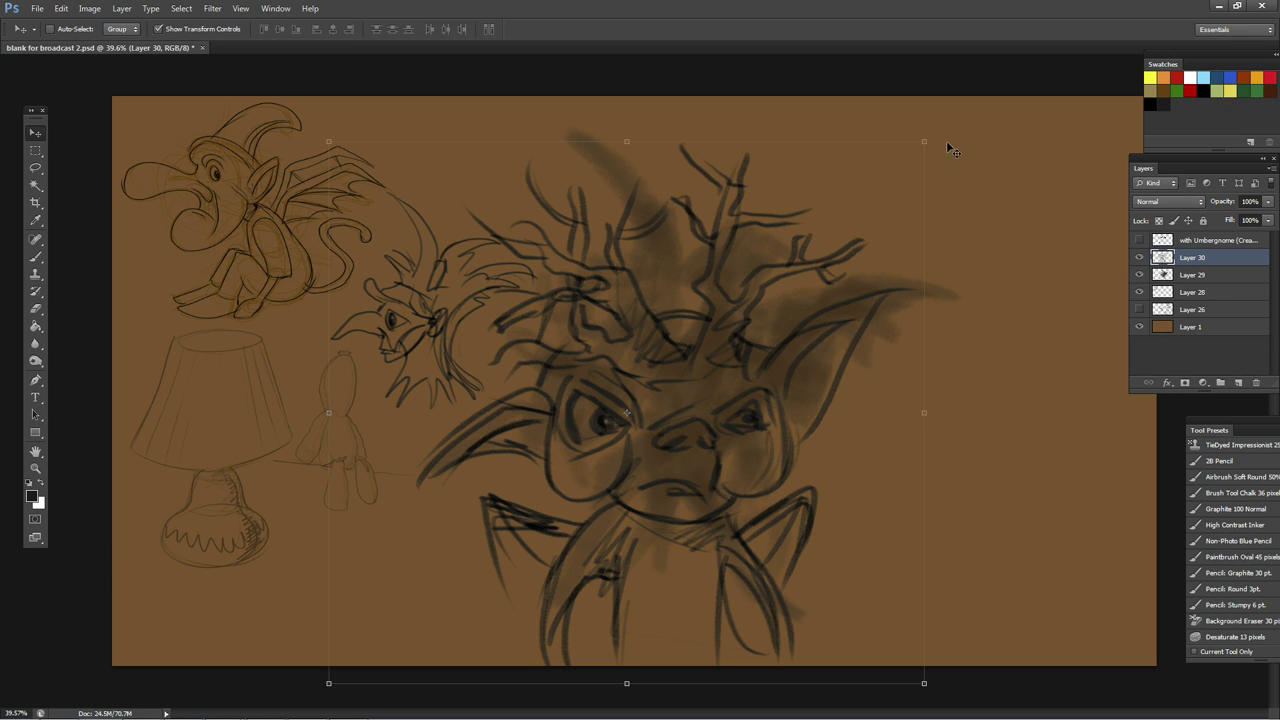
mouse_move(922, 141)
mouse_down()
mouse_move(870, 160)
mouse_move(694, 354)
mouse_move(632, 359)
mouse_up()
mouse_move(546, 538)
mouse_down()
mouse_move(504, 304)
mouse_move(556, 402)
mouse_up()
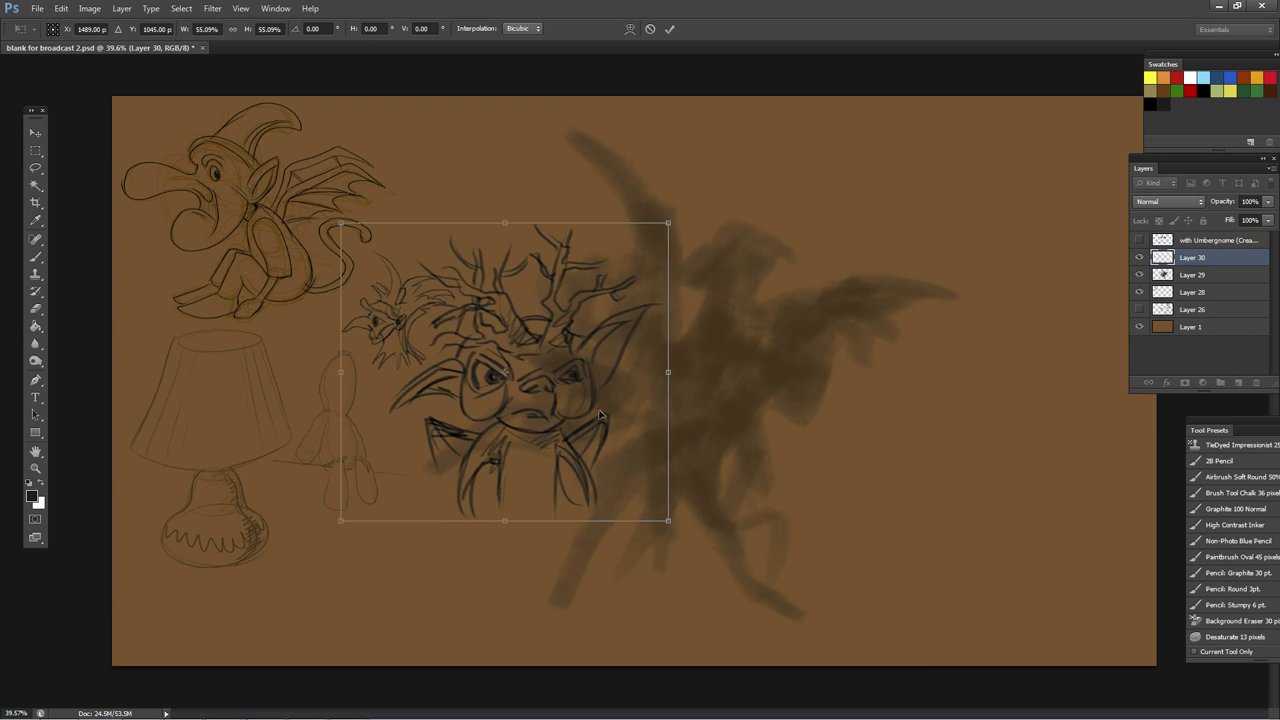
key(Escape)
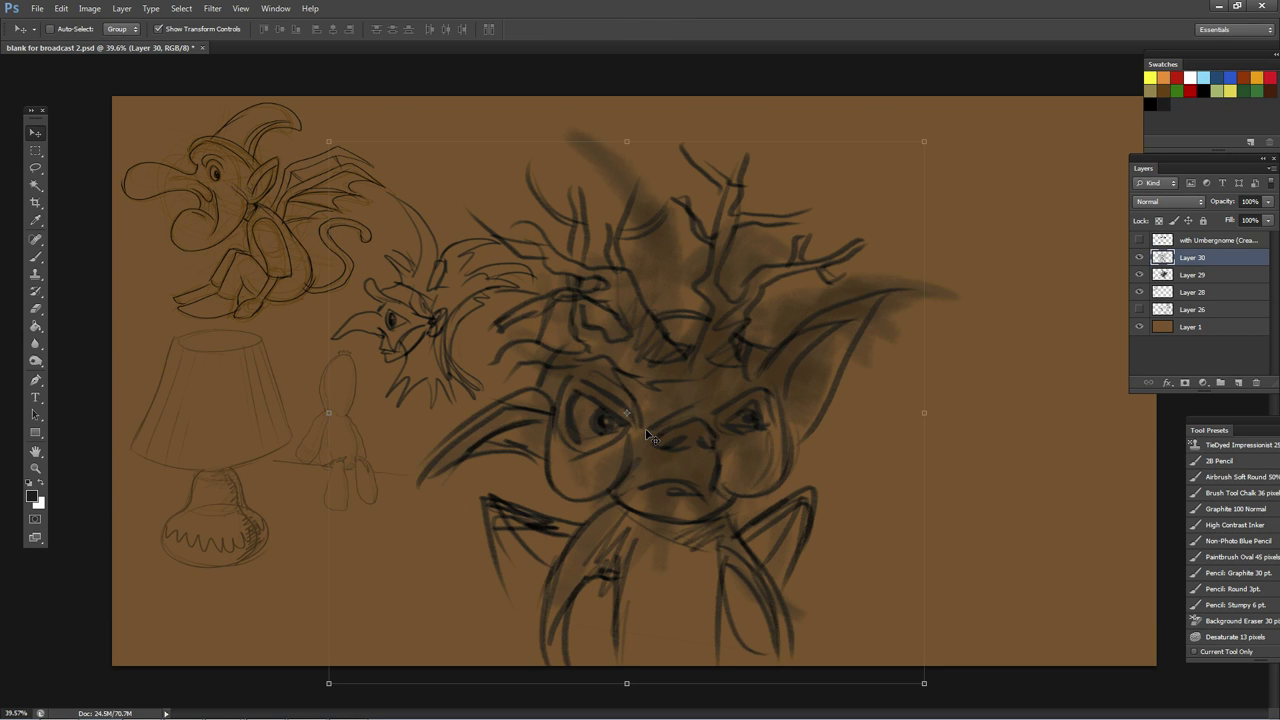
Step: Lasso the antlered creature on Layer 30, cut it out, and paste it onto its own new layer
click(35, 167)
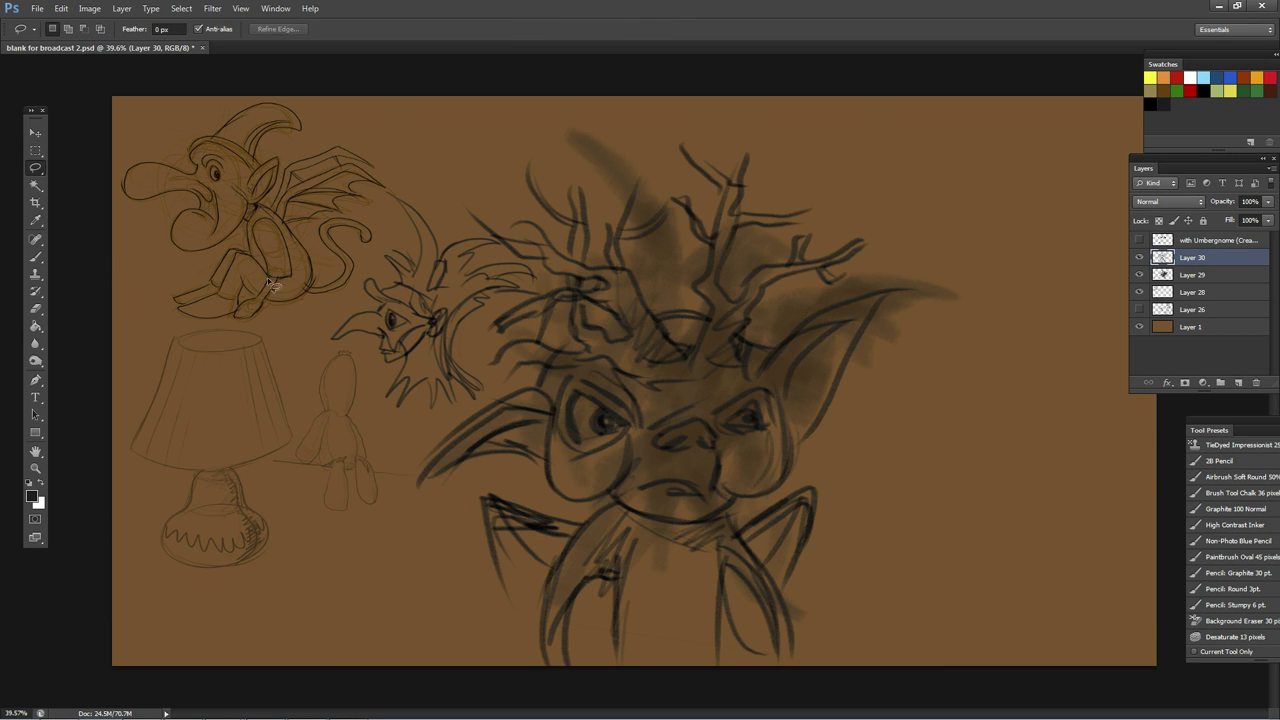
mouse_move(522, 112)
mouse_down()
mouse_move(456, 158)
mouse_move(487, 232)
mouse_up()
mouse_move(525, 313)
mouse_down()
mouse_move(380, 523)
mouse_move(482, 672)
mouse_move(872, 682)
mouse_move(1009, 382)
mouse_move(848, 149)
mouse_move(587, 145)
mouse_up()
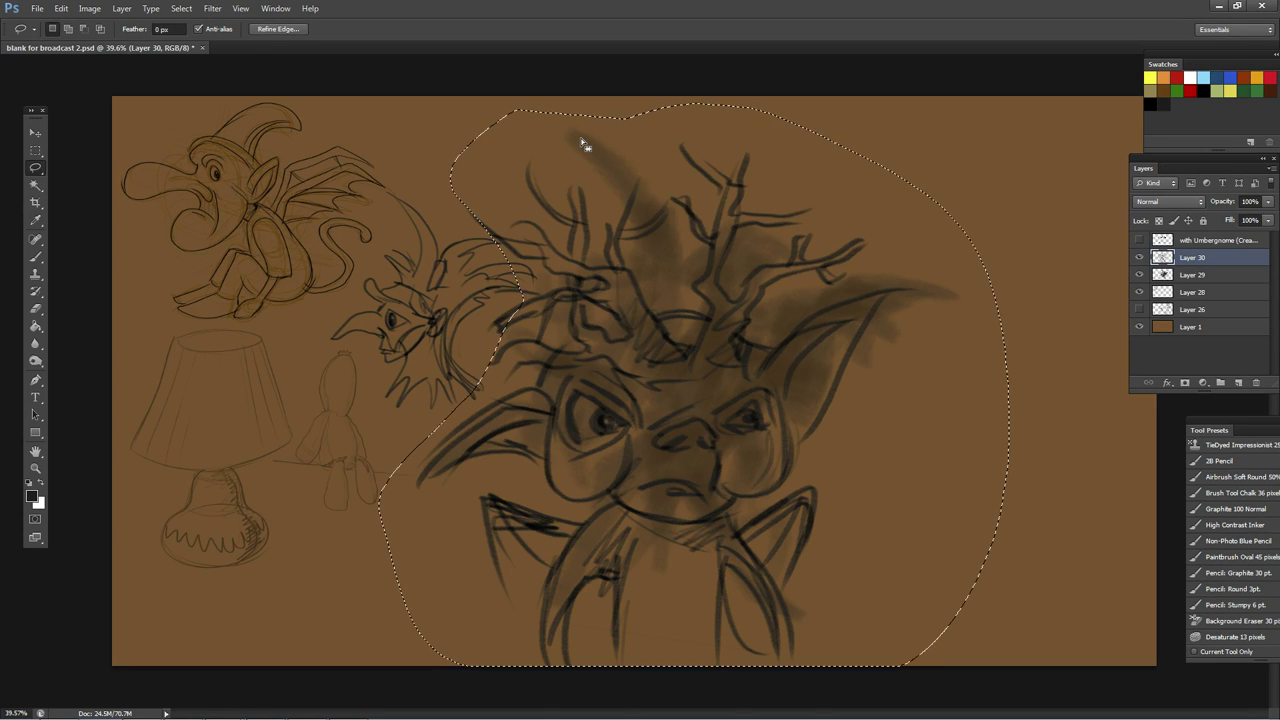
key(Delete)
key(ctrl+d)
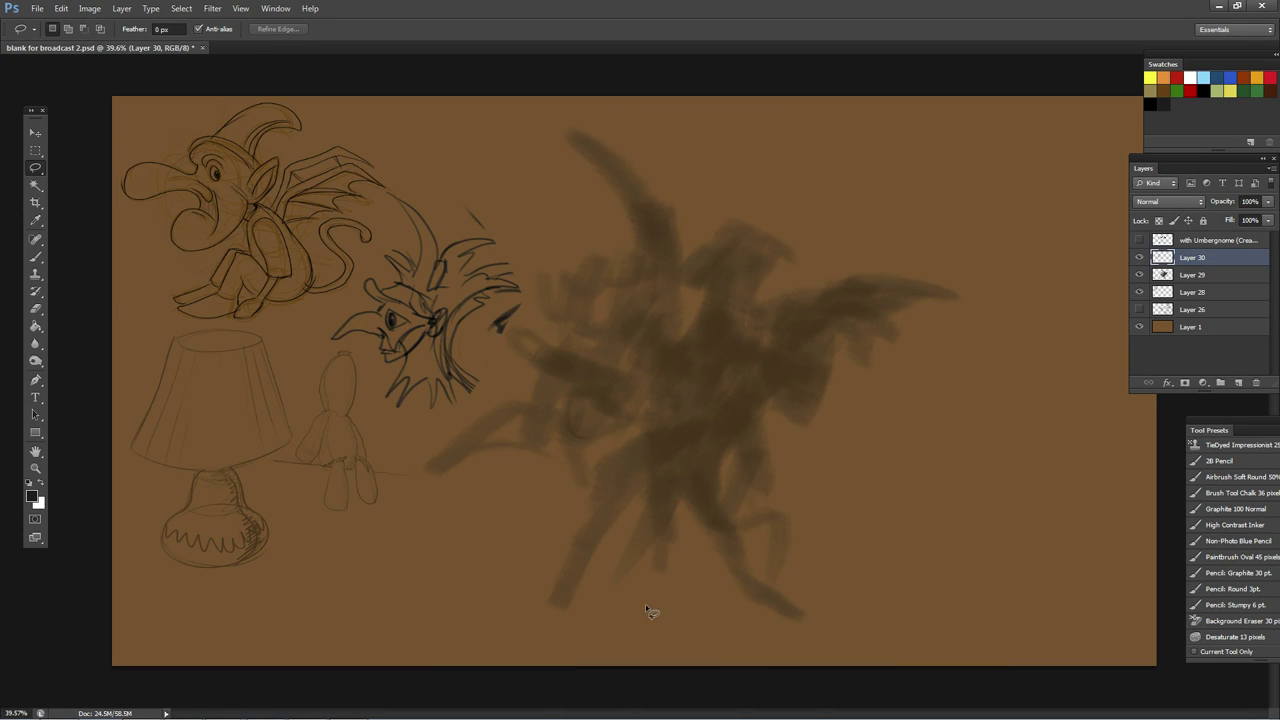
key(ctrl+v)
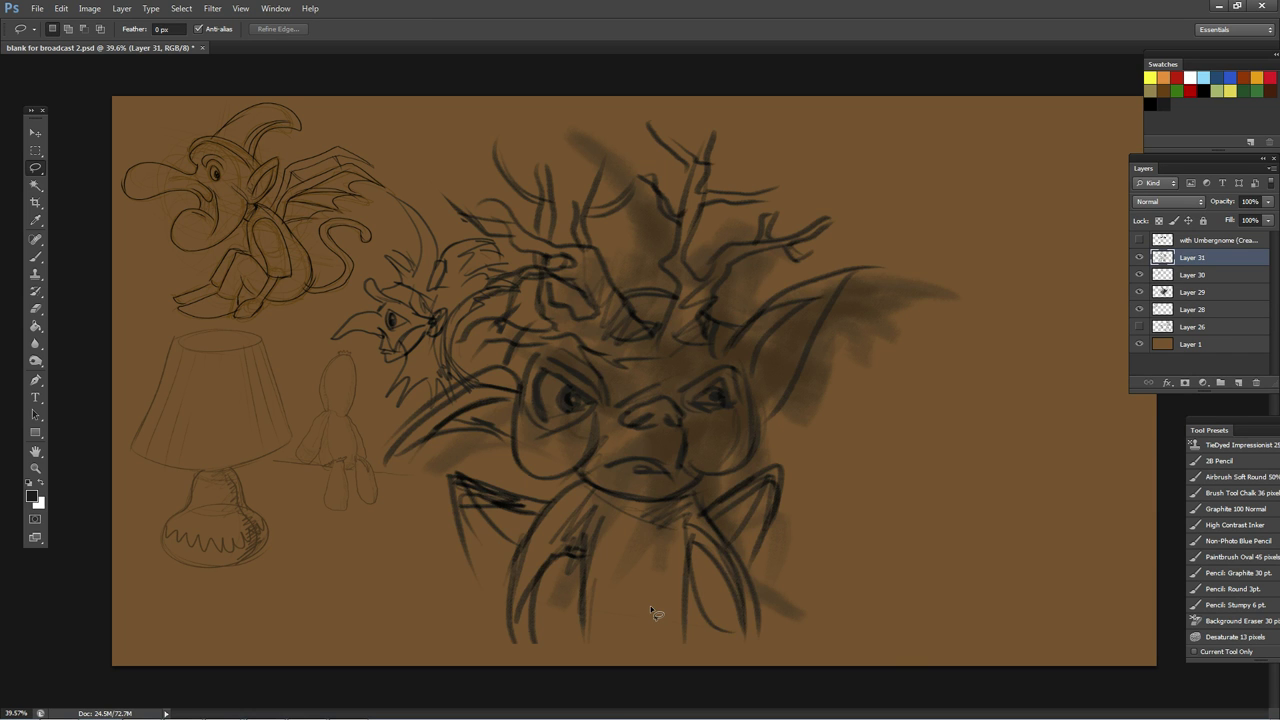
Step: Scale the pasted creature to about 49% and move it directly below the profile head
key(v)
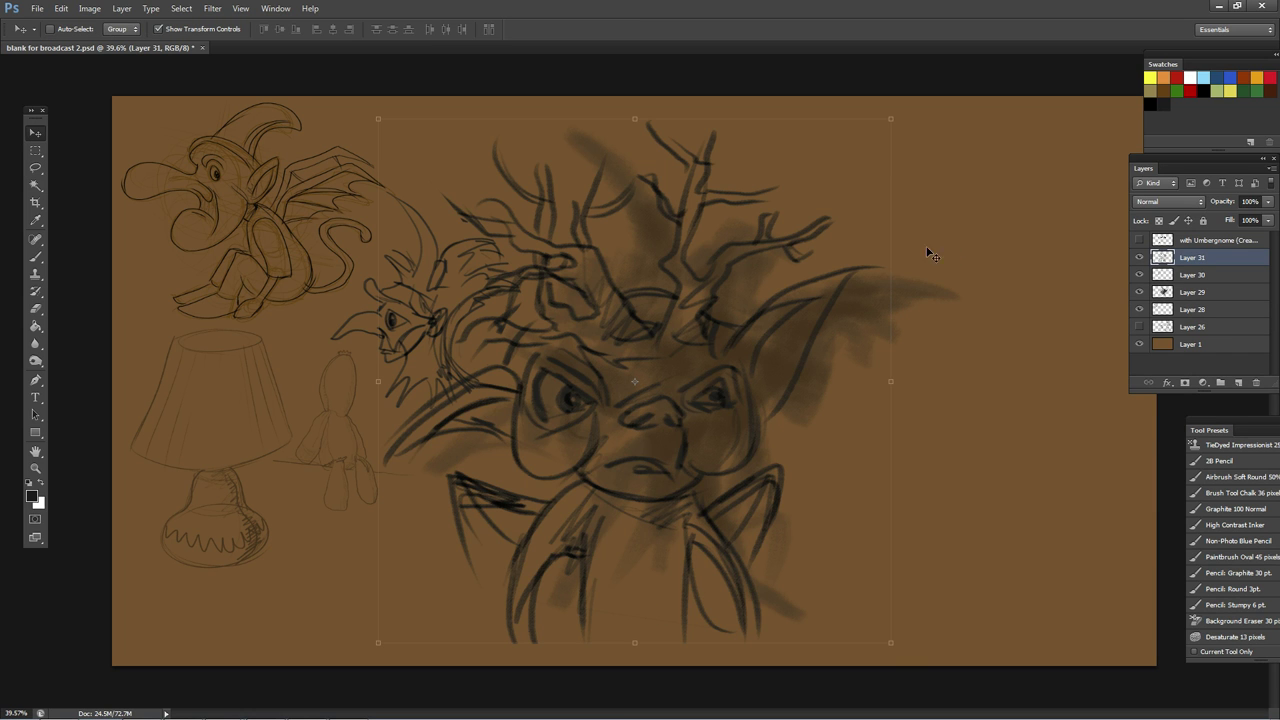
drag(888, 120, 613, 369)
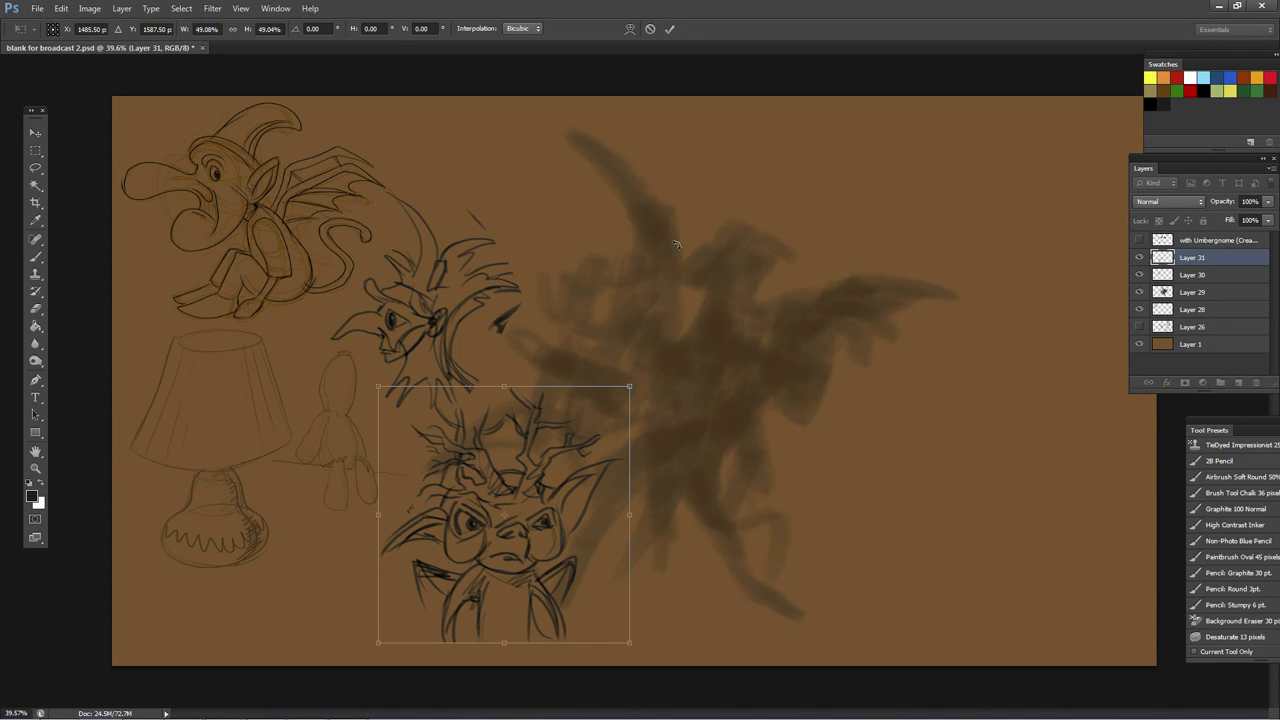
key(Return)
drag(519, 540, 502, 520)
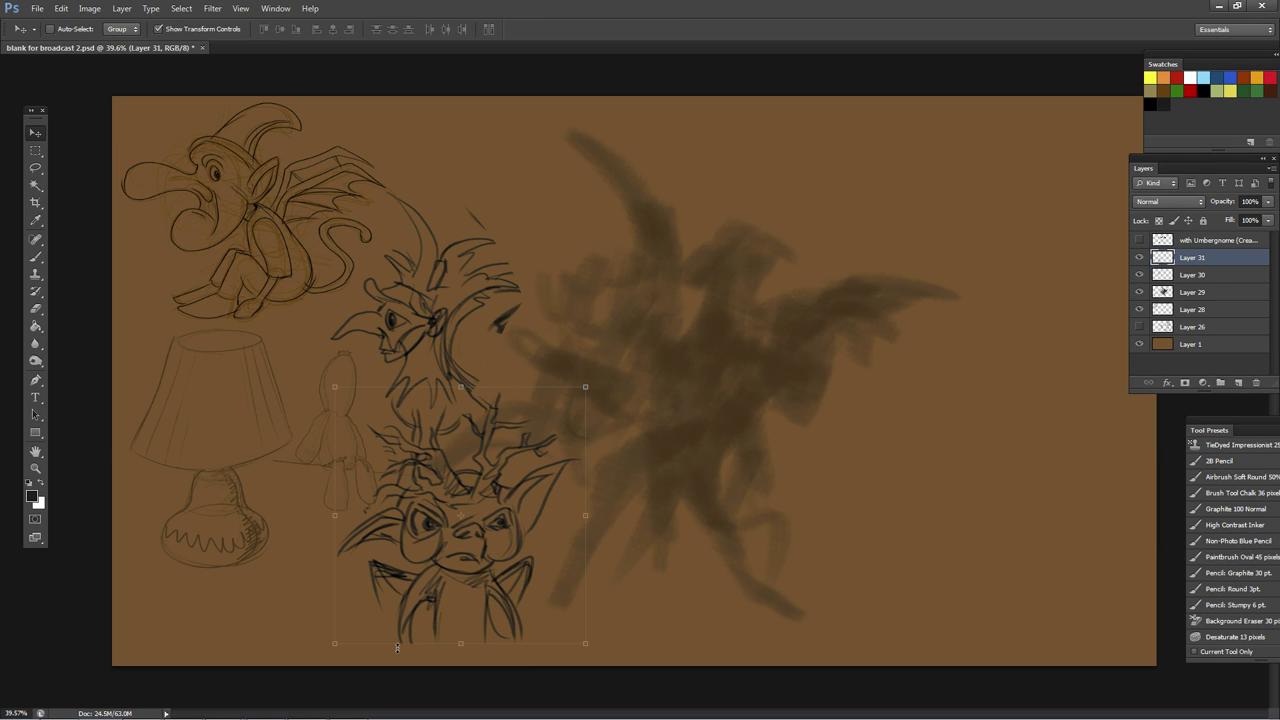
click(1200, 277)
drag(1236, 279, 1257, 382)
key(ctrl+z)
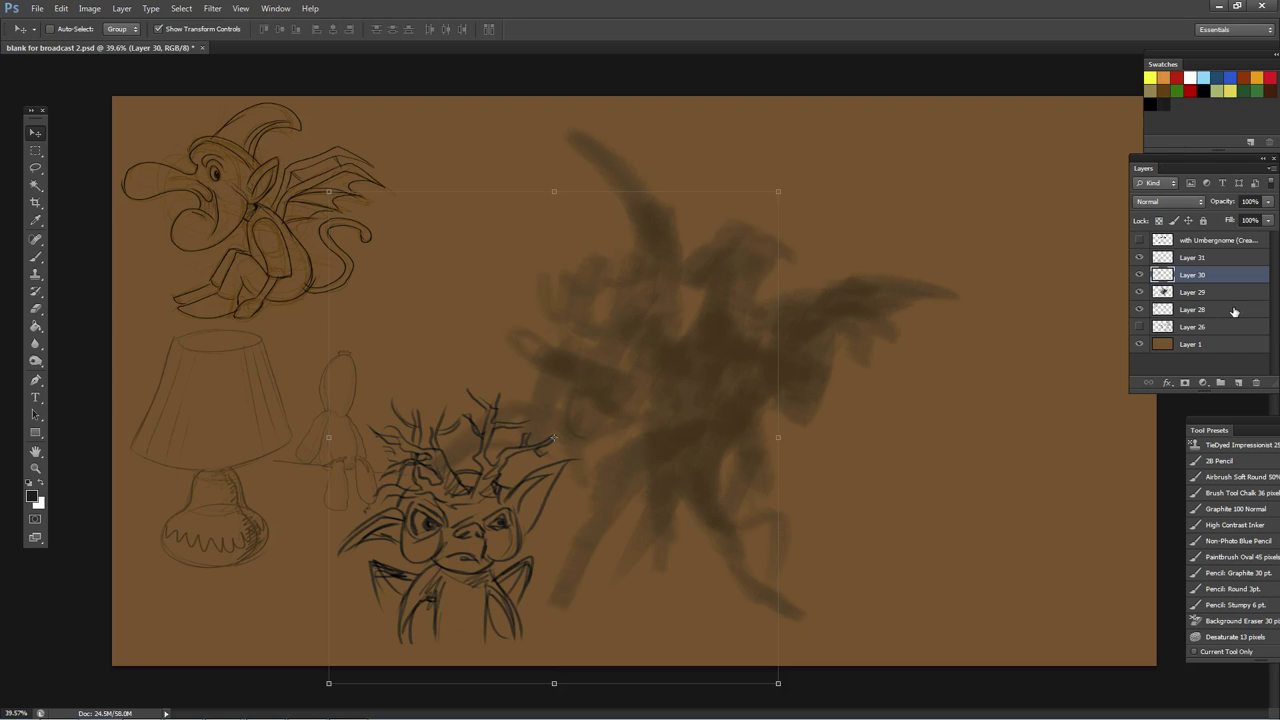
mouse_move(1192, 292)
mouse_down()
mouse_move(1238, 296)
mouse_move(1257, 382)
mouse_up()
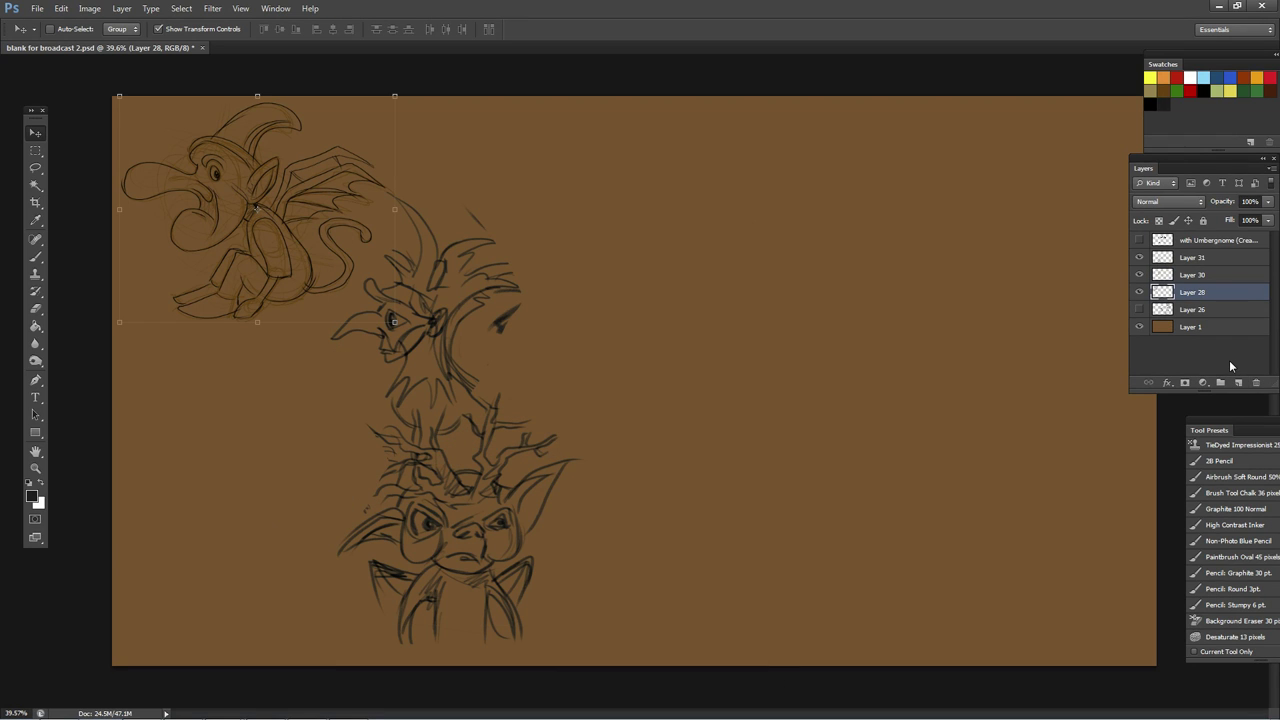
key(ctrl+z)
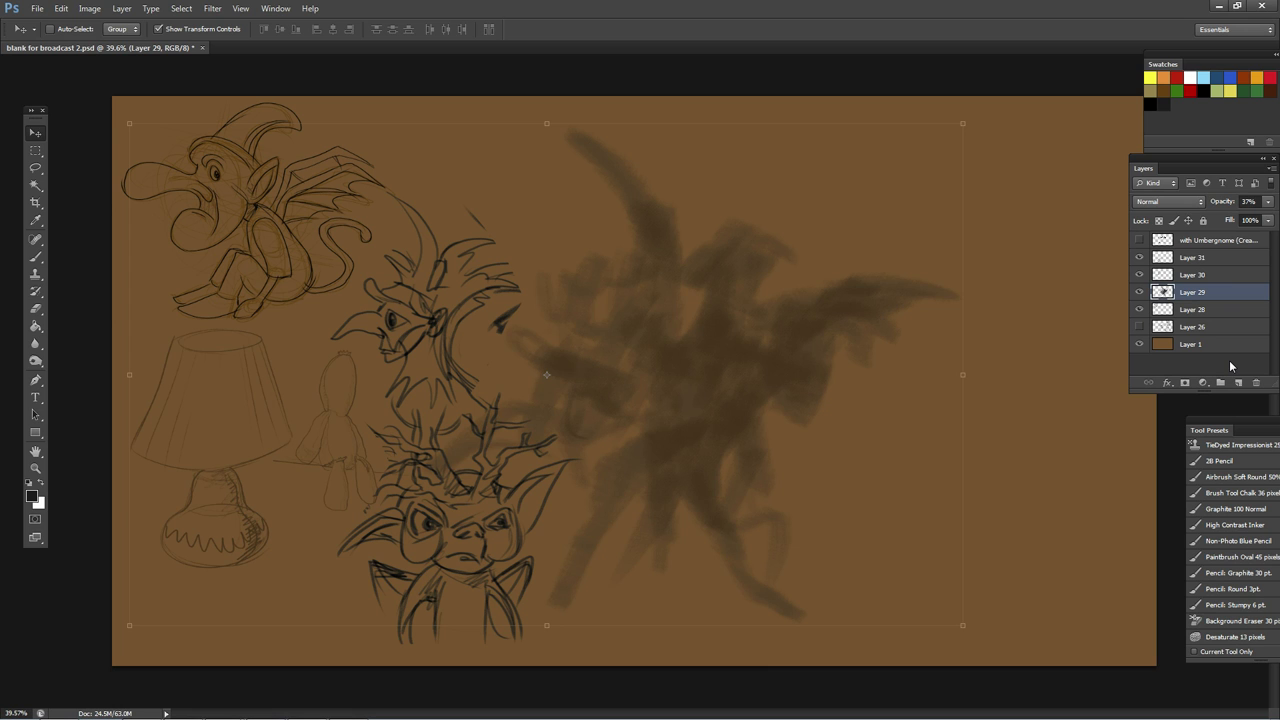
Step: Clear the large dark brush mass on Layer 29 with a rectangular selection, and remove the stray strokes beside the profile head on Layer 30
key(m)
mouse_move(476, 96)
mouse_down()
mouse_move(760, 640)
mouse_move(1050, 662)
mouse_up()
key(Delete)
key(ctrl+d)
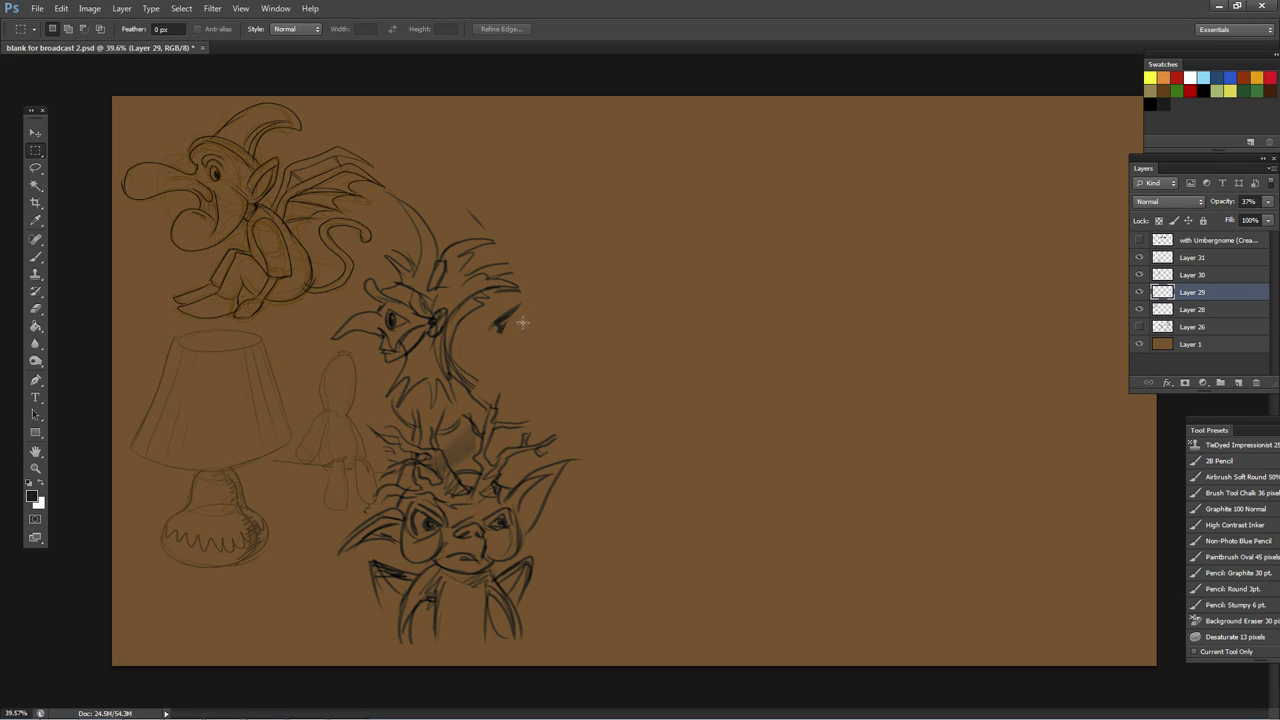
click(1208, 276)
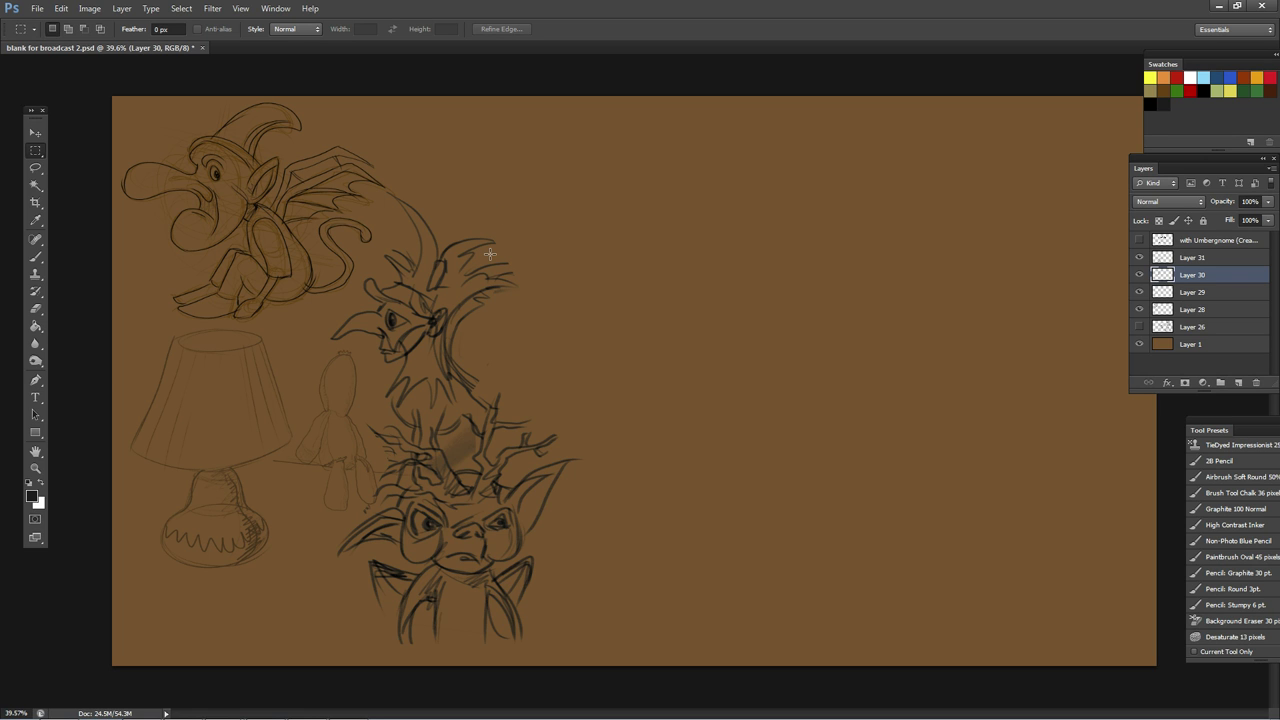
key(b)
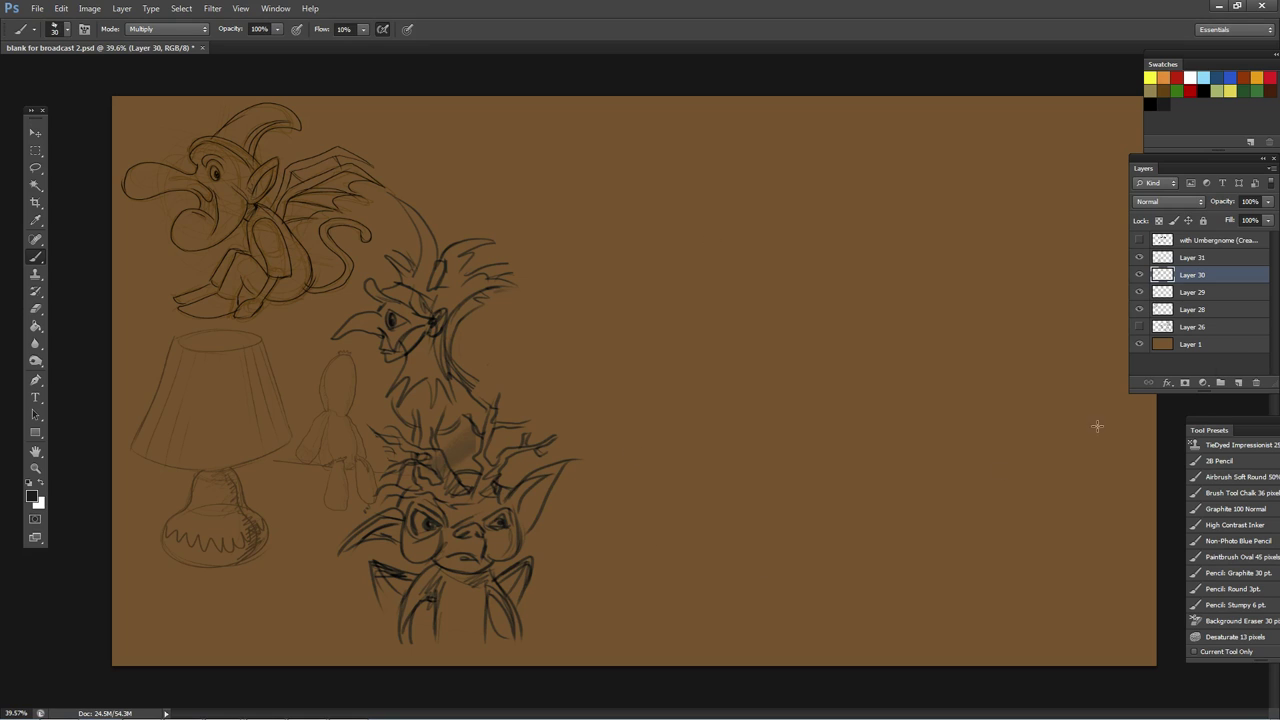
Step: Check the contents of Layers 30 and 31, add a new layer above them, and set the foreground color to dark brown
click(1139, 274)
click(1139, 274)
click(1199, 257)
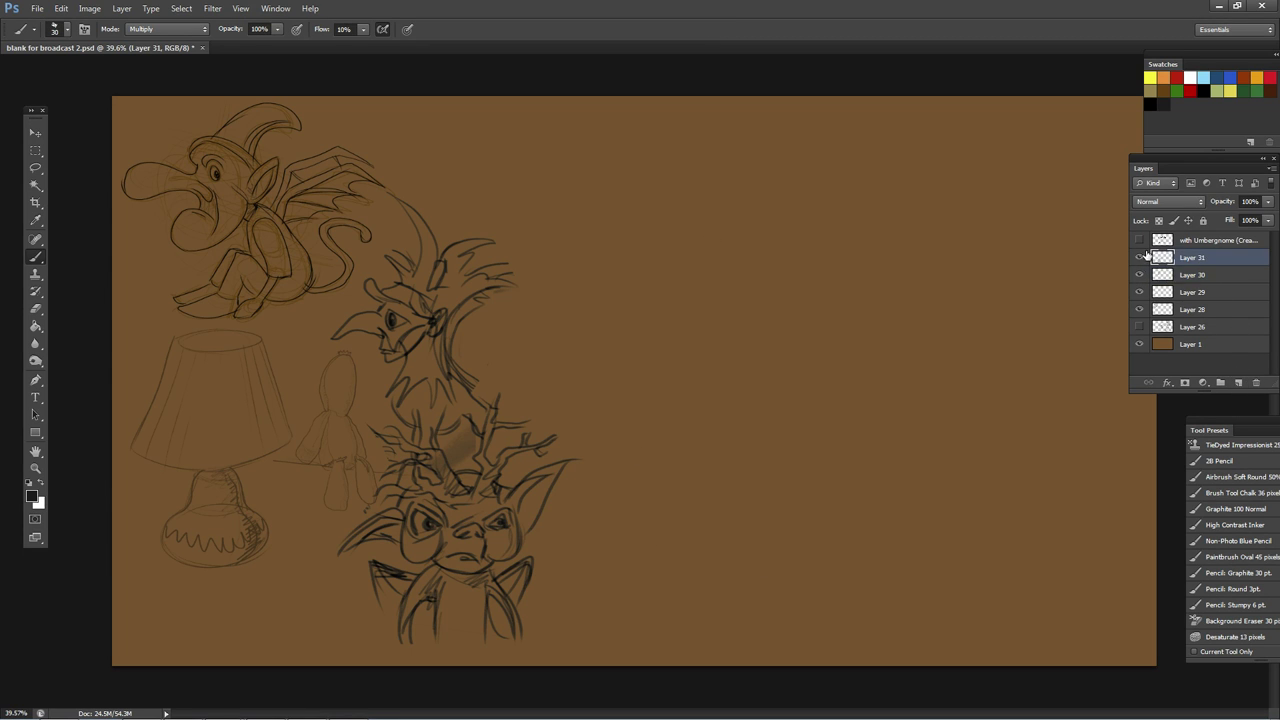
click(1139, 257)
click(1139, 257)
click(1238, 382)
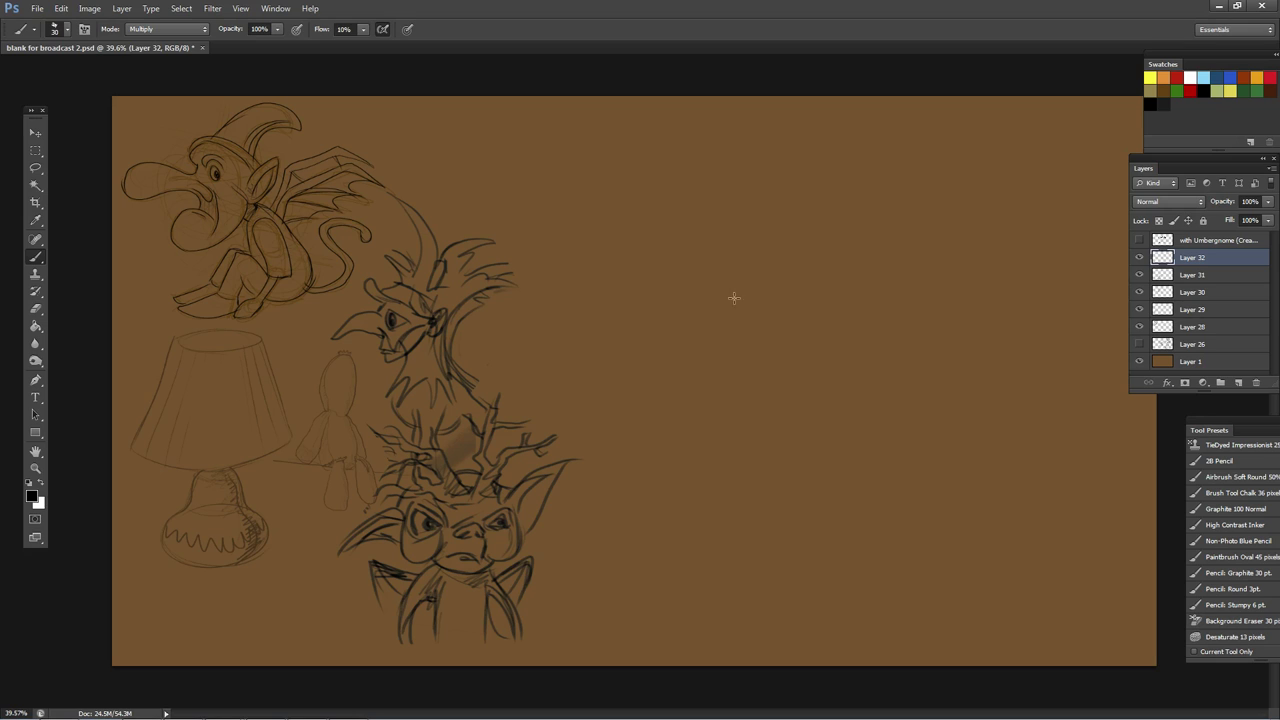
click(1163, 89)
click(35, 468)
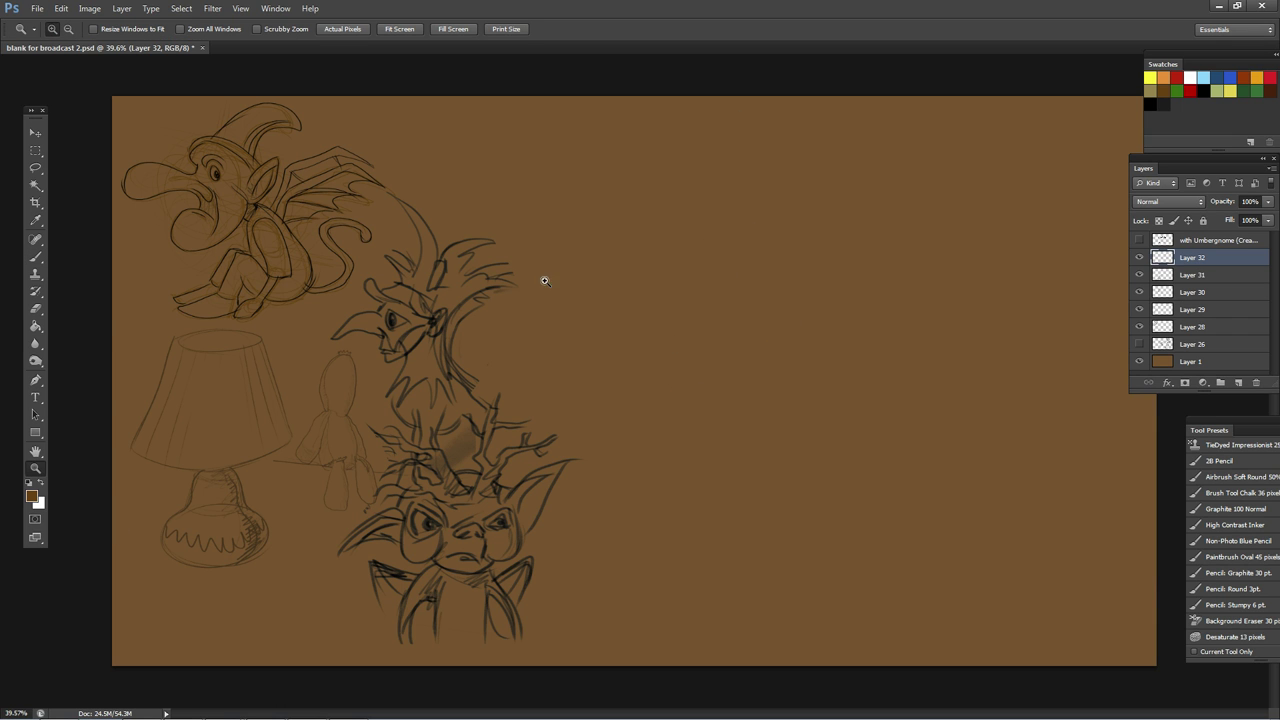
Step: Undo the trial oval in the empty canvas area and switch to the Pencil: Stumpy 6 pt. brush preset
drag(624, 131, 776, 532)
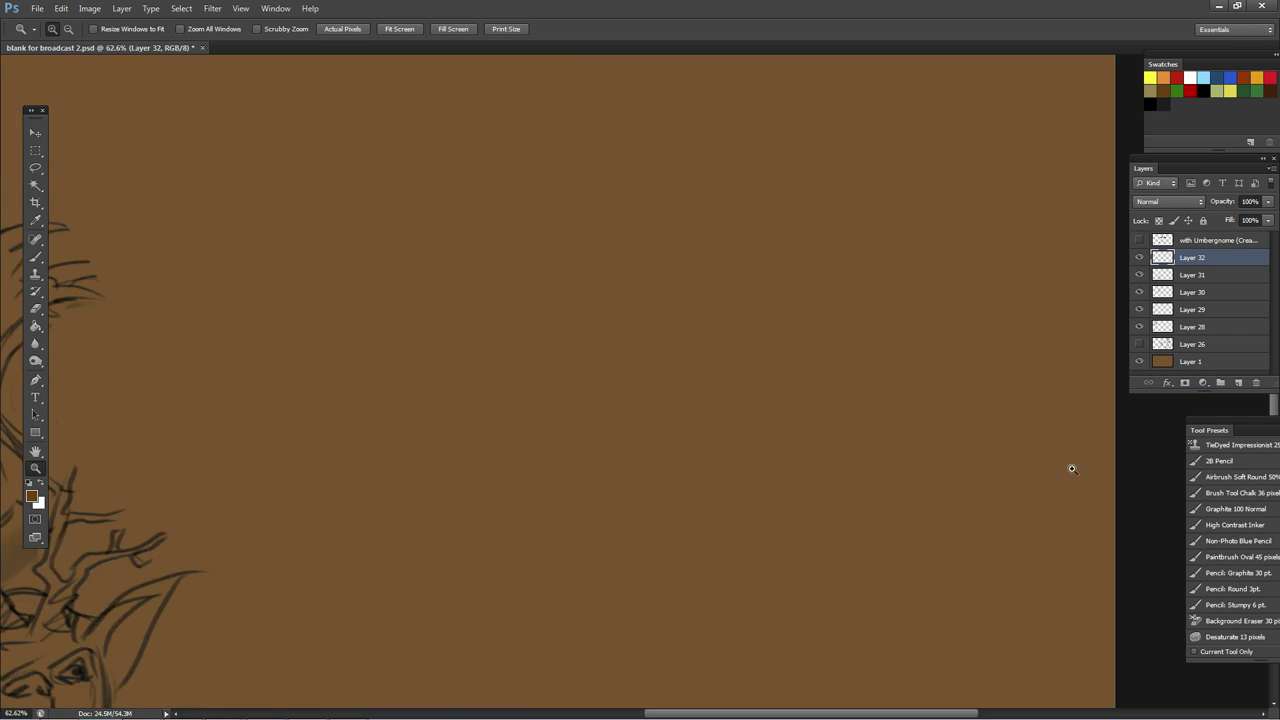
click(36, 257)
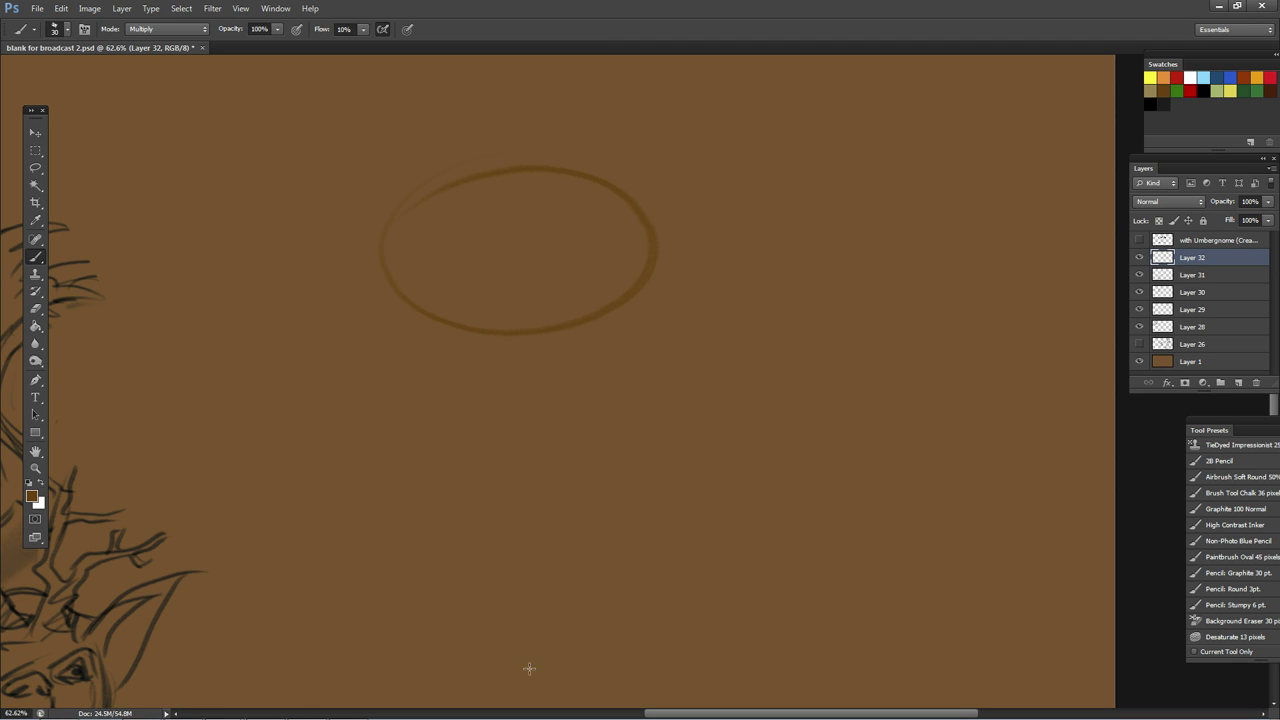
key(ctrl+z)
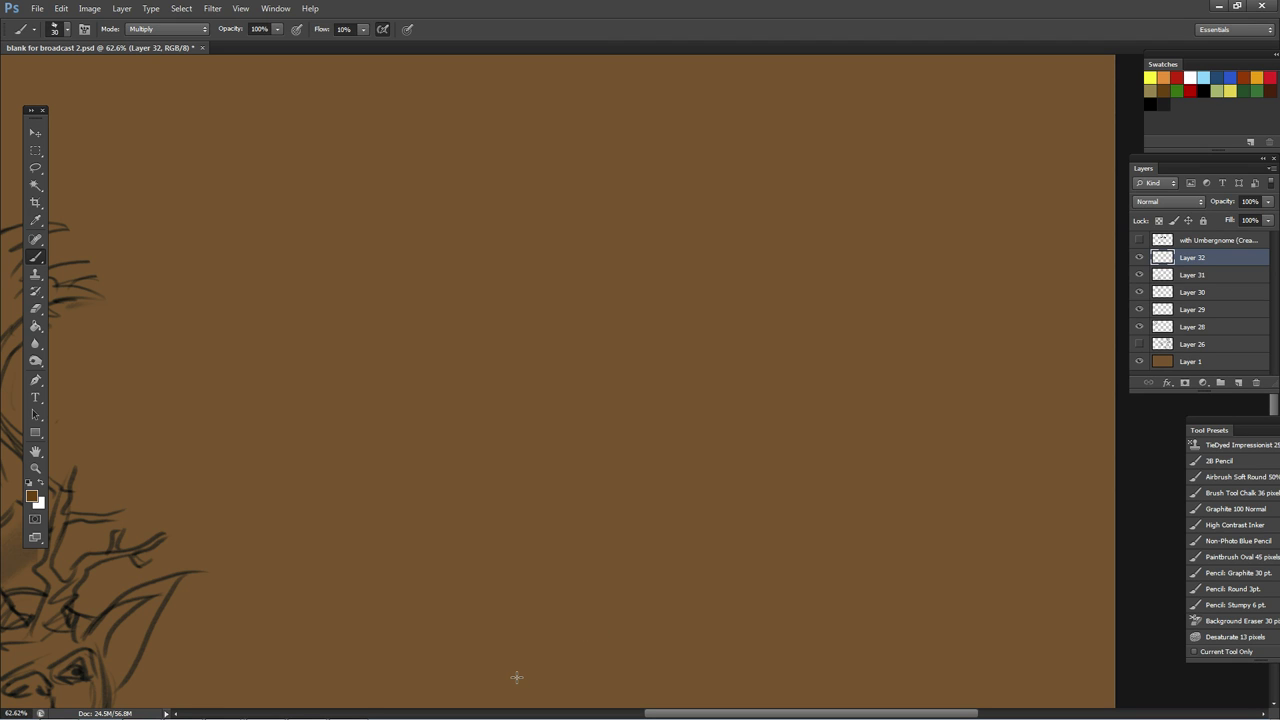
click(1251, 607)
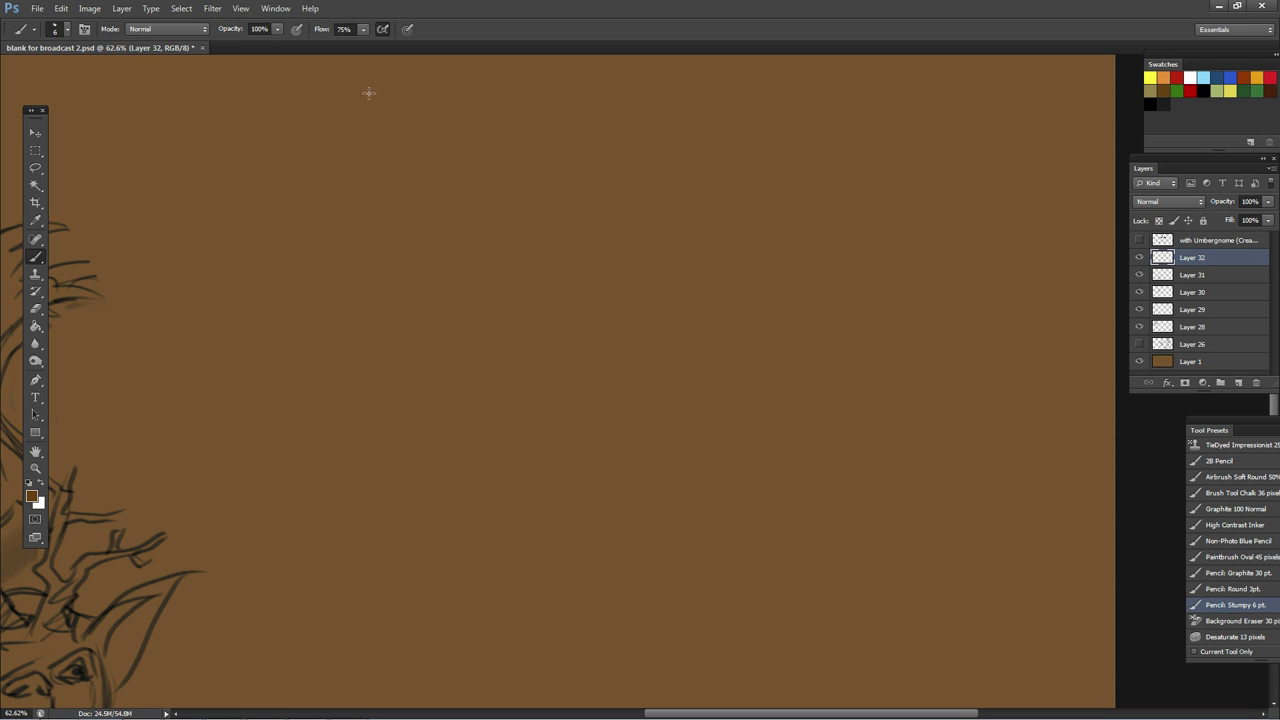
Step: Sketch a tall rectangular guide frame in the empty area with a large wide oval for the head across its upper part
drag(363, 250, 348, 645)
drag(362, 95, 838, 113)
drag(362, 94, 803, 86)
mouse_move(350, 650)
mouse_down()
mouse_move(427, 667)
mouse_move(800, 660)
mouse_up()
drag(812, 320, 790, 650)
drag(798, 578, 789, 700)
drag(780, 223, 600, 335)
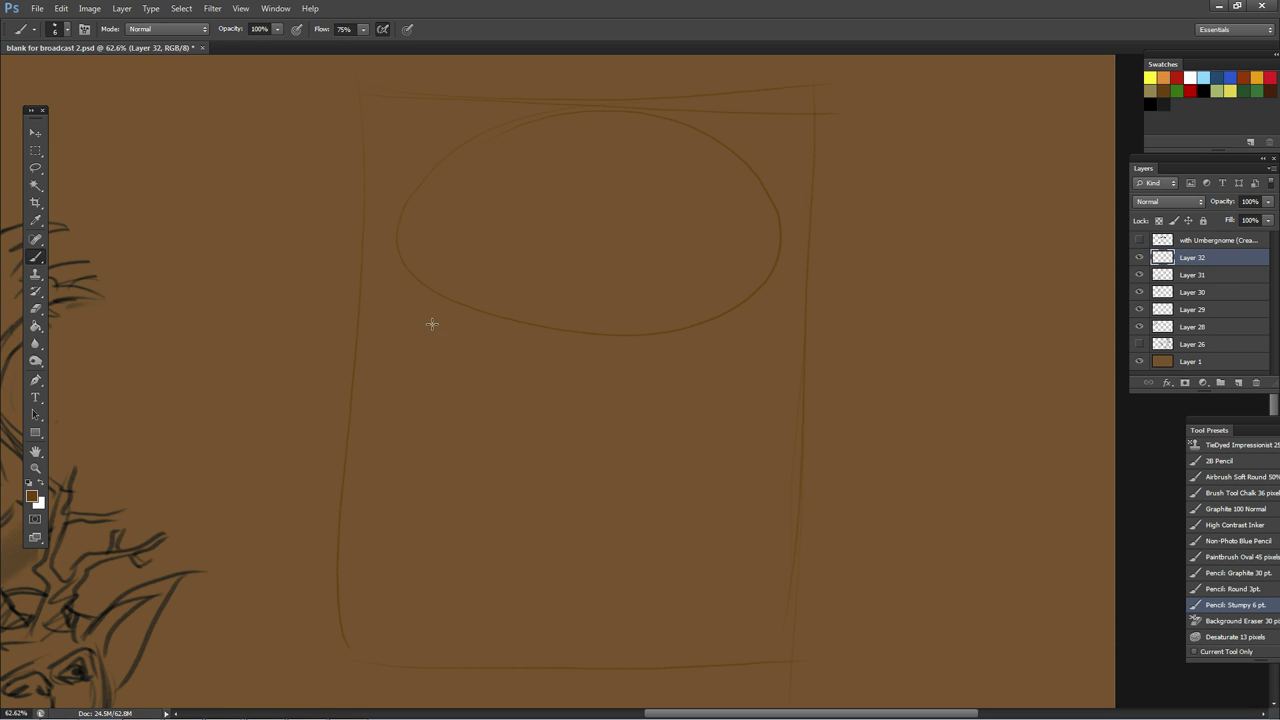
Step: Add vertical guide lines below the head oval and sketch a short neck, a rounded torso and an oval shoulder on each side
mouse_move(440, 334)
mouse_down()
mouse_move(475, 631)
mouse_move(743, 649)
mouse_up()
drag(451, 303, 435, 687)
drag(719, 317, 721, 671)
drag(559, 320, 552, 357)
mouse_move(519, 372)
mouse_down()
mouse_move(692, 362)
mouse_move(693, 392)
mouse_up()
drag(601, 348, 687, 413)
drag(521, 376, 560, 499)
drag(658, 356, 614, 491)
drag(483, 423, 483, 429)
drag(667, 379, 661, 395)
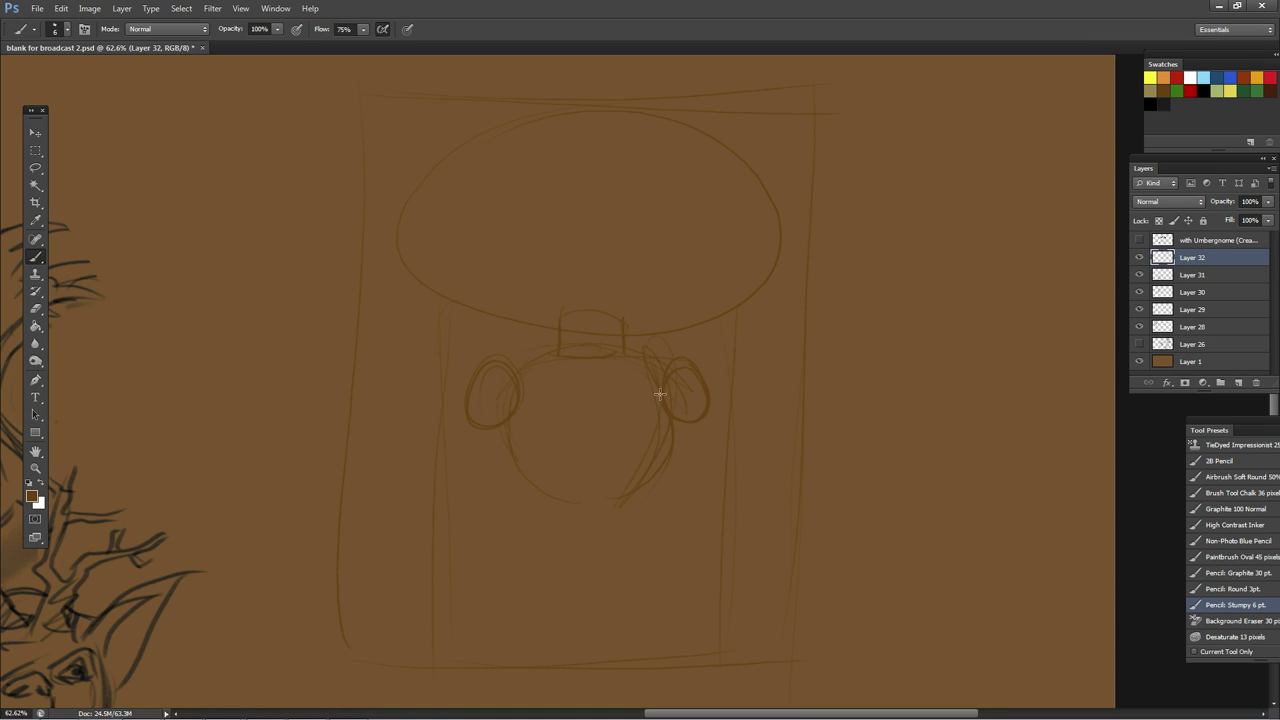
Step: Sketch the pelvis with oval hips below the torso, and line legs with small knee circles reaching the frame's base
mouse_move(518, 468)
mouse_down()
mouse_move(544, 531)
mouse_move(602, 550)
mouse_move(646, 497)
mouse_up()
drag(566, 541, 622, 541)
mouse_move(551, 500)
mouse_down()
mouse_move(643, 511)
mouse_move(567, 489)
mouse_move(526, 495)
mouse_move(536, 512)
mouse_move(645, 506)
mouse_move(639, 495)
mouse_move(538, 505)
mouse_move(527, 490)
mouse_move(533, 539)
mouse_up()
mouse_move(662, 506)
mouse_down()
mouse_move(631, 533)
mouse_move(630, 560)
mouse_up()
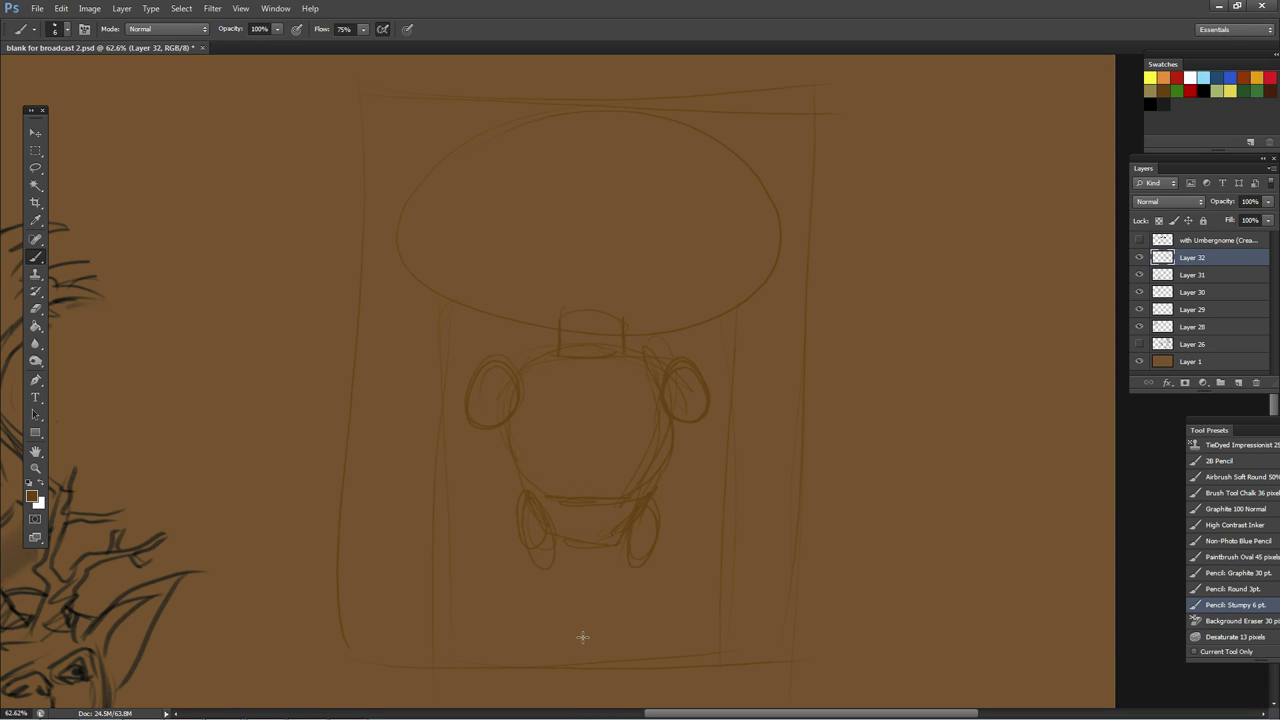
drag(528, 541, 519, 600)
drag(641, 528, 652, 605)
drag(527, 598, 520, 604)
drag(652, 598, 646, 665)
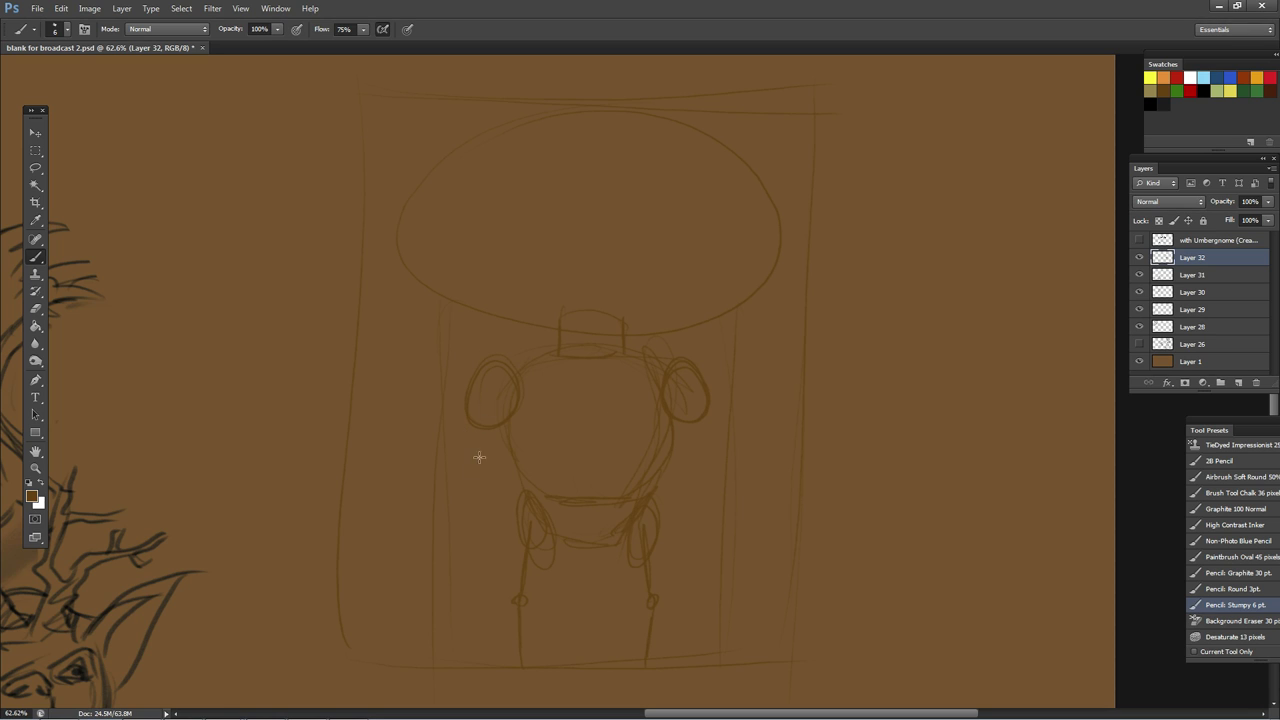
Step: Sketch line arms with elbow circles from both shoulders, one bent outward and one hanging, each ending in a mitten-shaped hand
drag(491, 392, 472, 480)
drag(694, 400, 700, 478)
drag(470, 481, 403, 517)
drag(700, 486, 689, 558)
drag(404, 510, 406, 517)
drag(352, 542, 382, 507)
drag(347, 548, 402, 507)
drag(350, 546, 405, 512)
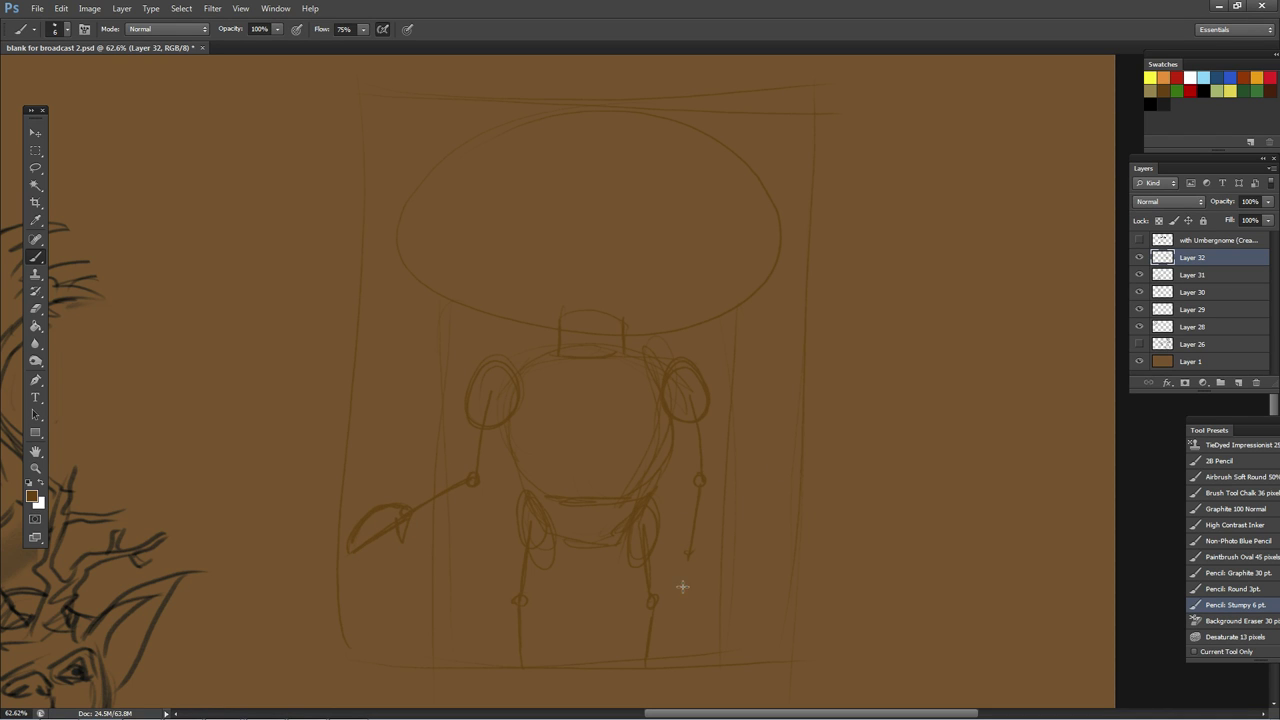
mouse_move(689, 553)
mouse_down()
mouse_move(692, 604)
mouse_move(674, 614)
mouse_move(712, 525)
mouse_move(676, 557)
mouse_up()
Step: Lasso the body below the head, compress its height to about 89% at full width, and deselect it
click(36, 169)
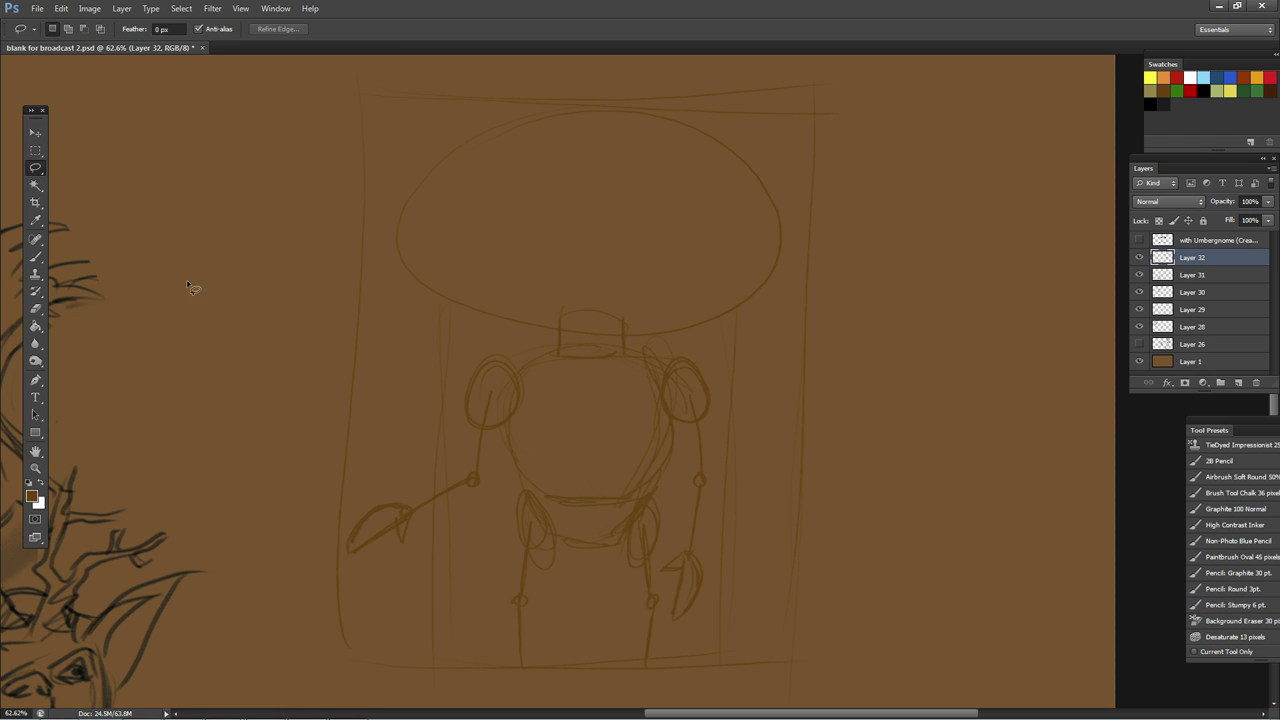
mouse_move(565, 298)
mouse_down()
mouse_move(532, 341)
mouse_move(445, 375)
mouse_move(348, 485)
mouse_move(333, 549)
mouse_move(398, 633)
mouse_move(471, 685)
mouse_move(683, 699)
mouse_move(791, 648)
mouse_move(769, 465)
mouse_move(699, 350)
mouse_move(580, 300)
mouse_up()
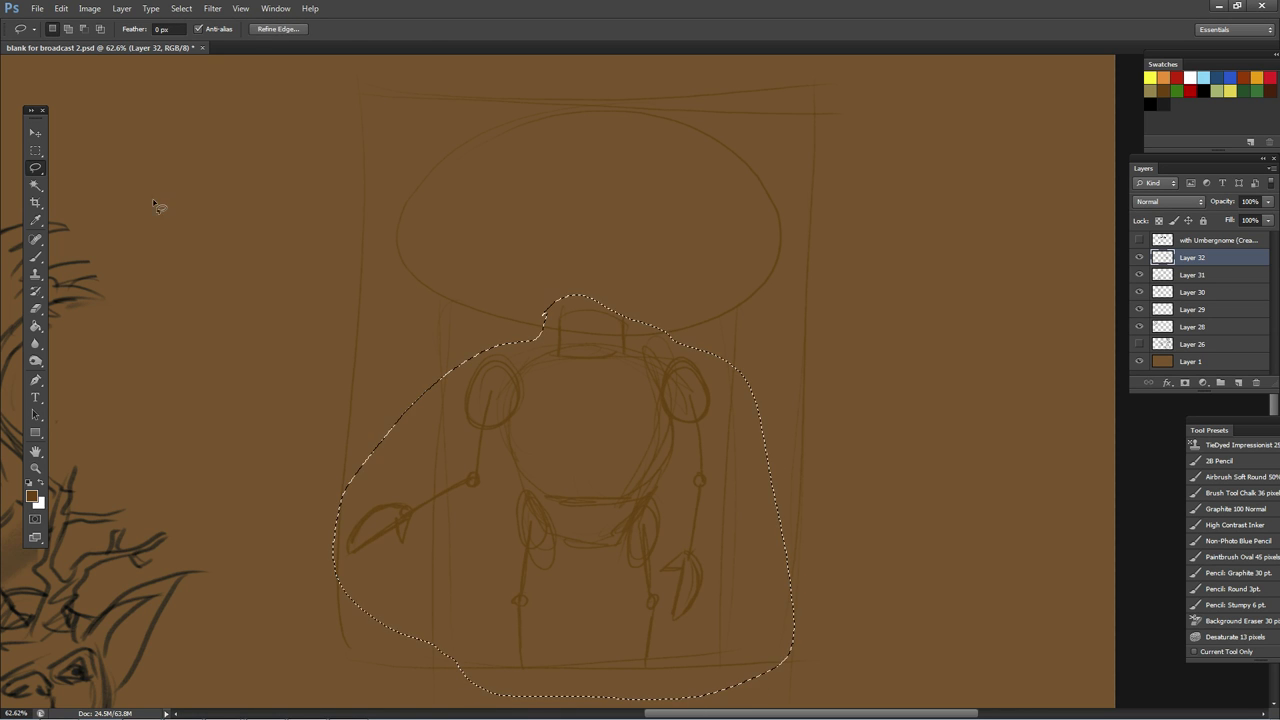
click(36, 132)
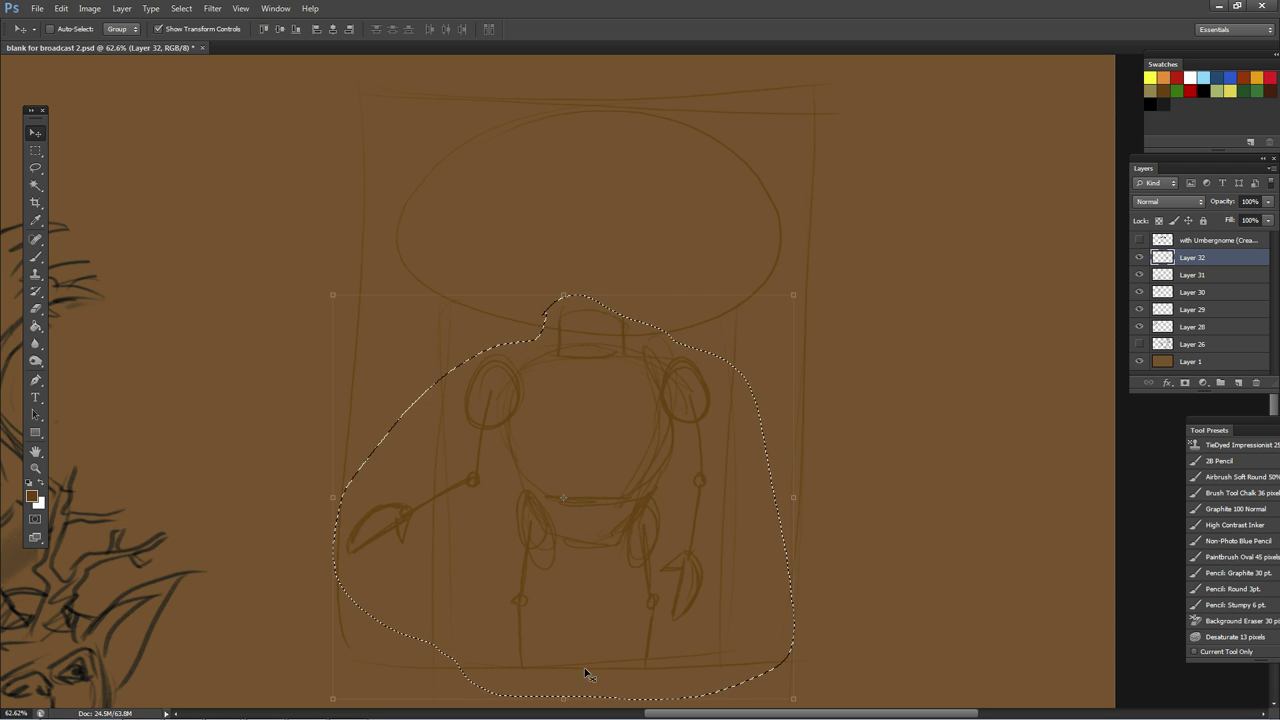
drag(564, 698, 569, 650)
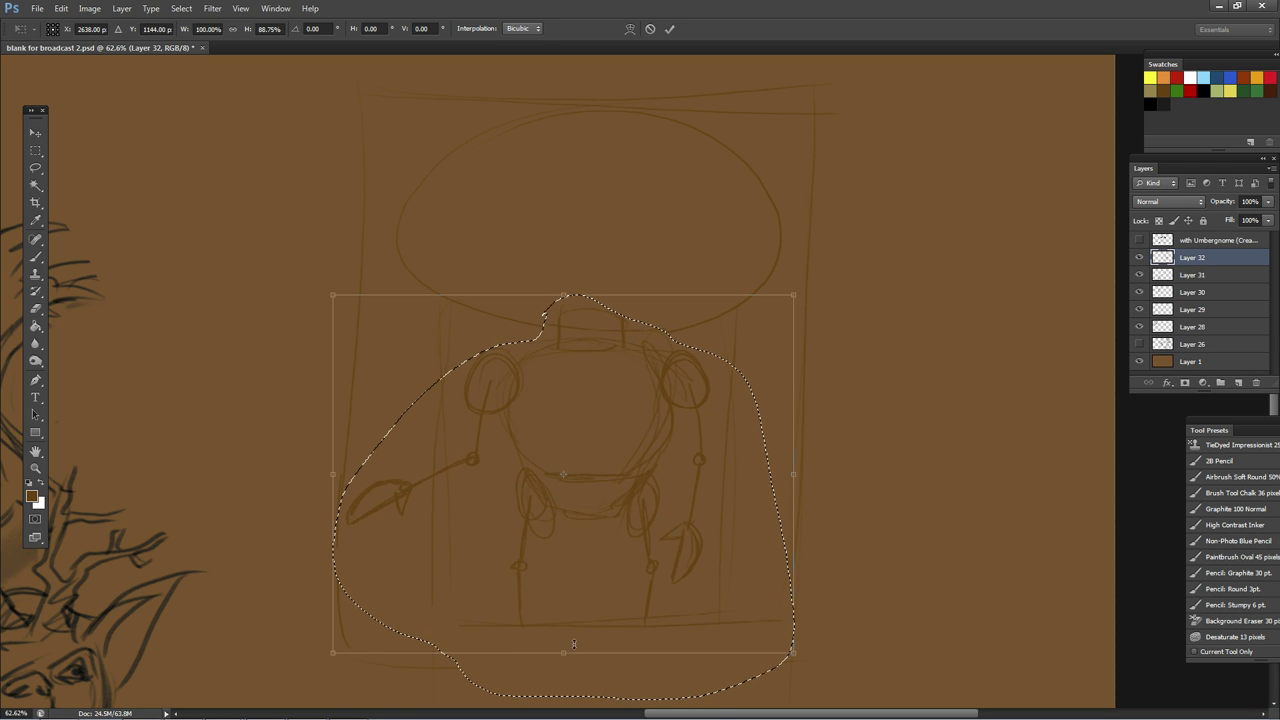
key(Return)
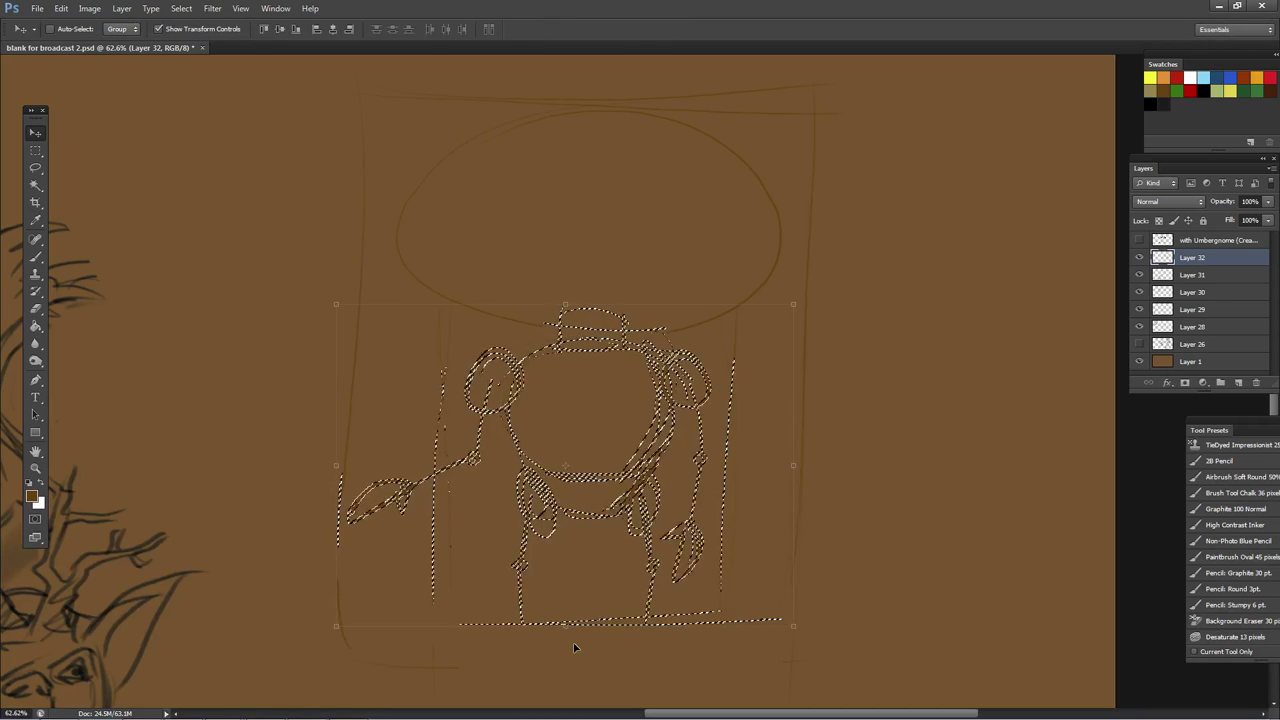
key(ctrl+d)
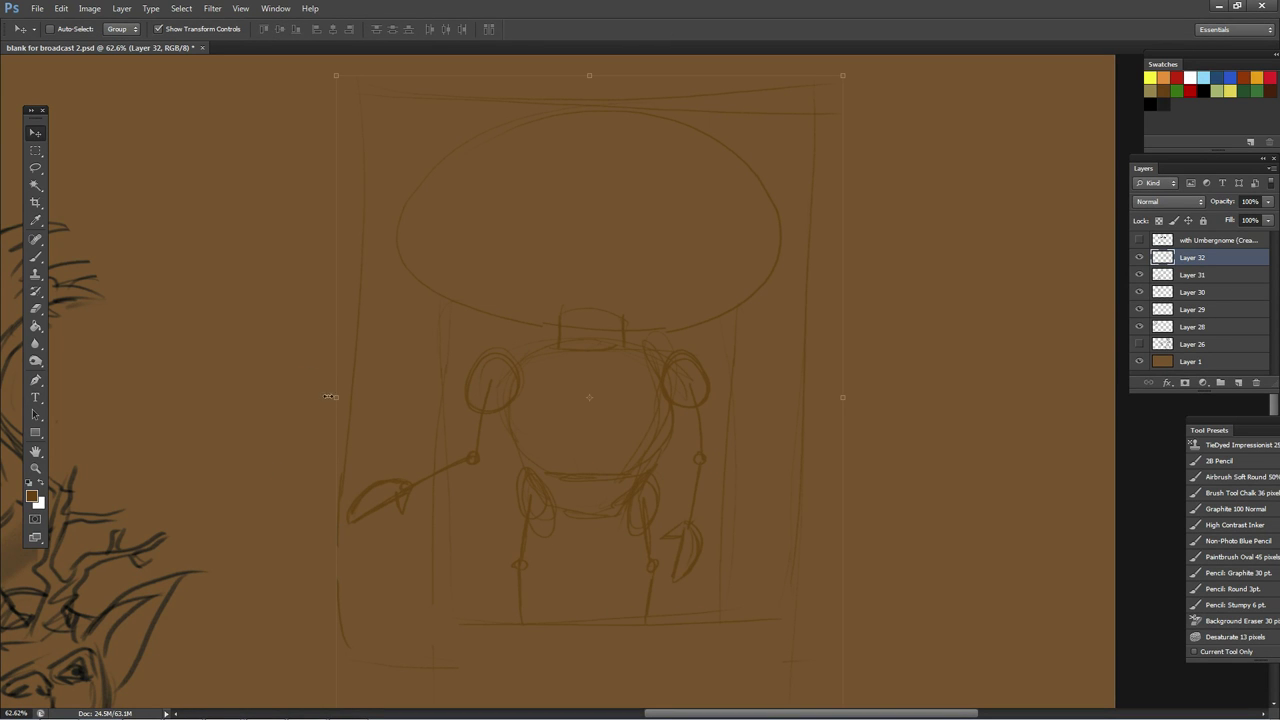
Step: Sketch two rounded, dome-shaped feet at the ends of the legs, with soles near the frame's original base line
click(35, 257)
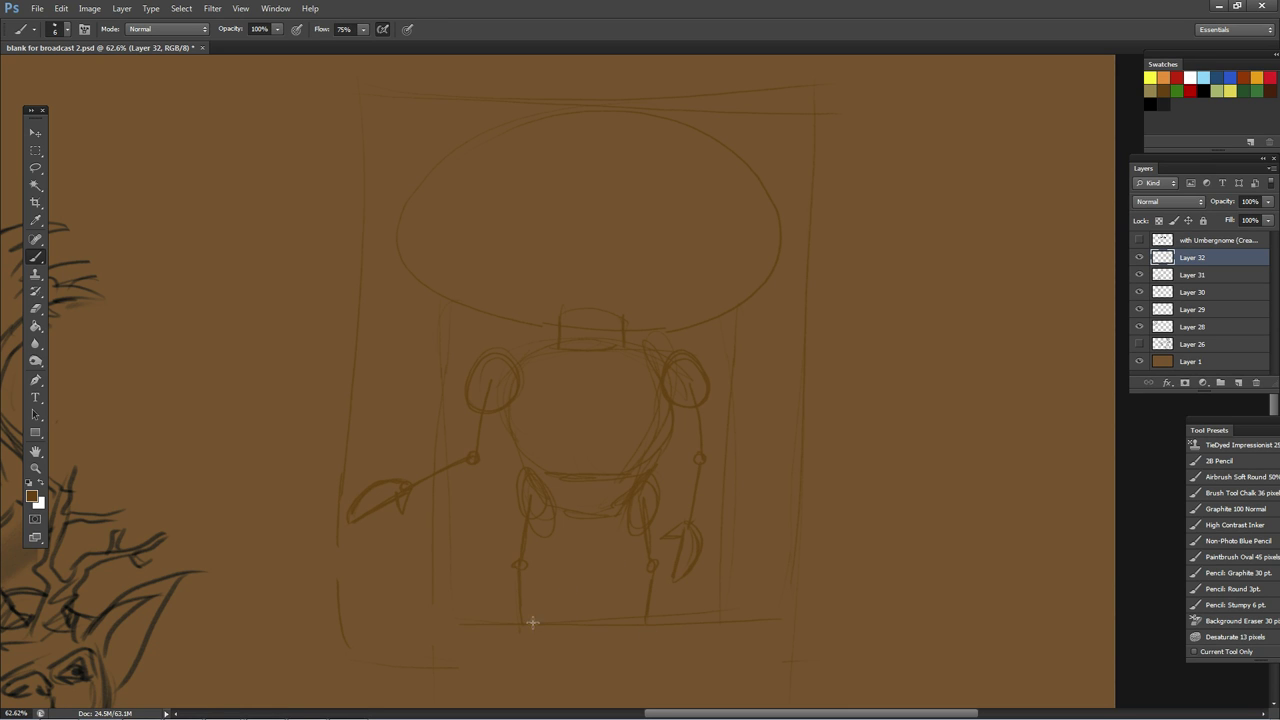
mouse_move(451, 660)
mouse_down()
mouse_move(530, 628)
mouse_move(518, 662)
mouse_move(446, 658)
mouse_move(521, 664)
mouse_move(461, 662)
mouse_up()
drag(521, 627, 542, 665)
mouse_move(646, 629)
mouse_down()
mouse_move(618, 646)
mouse_move(673, 641)
mouse_move(648, 631)
mouse_move(629, 655)
mouse_move(674, 663)
mouse_move(637, 632)
mouse_move(614, 659)
mouse_move(652, 623)
mouse_move(668, 640)
mouse_move(602, 658)
mouse_move(659, 628)
mouse_move(661, 663)
mouse_move(619, 658)
mouse_move(677, 667)
mouse_up()
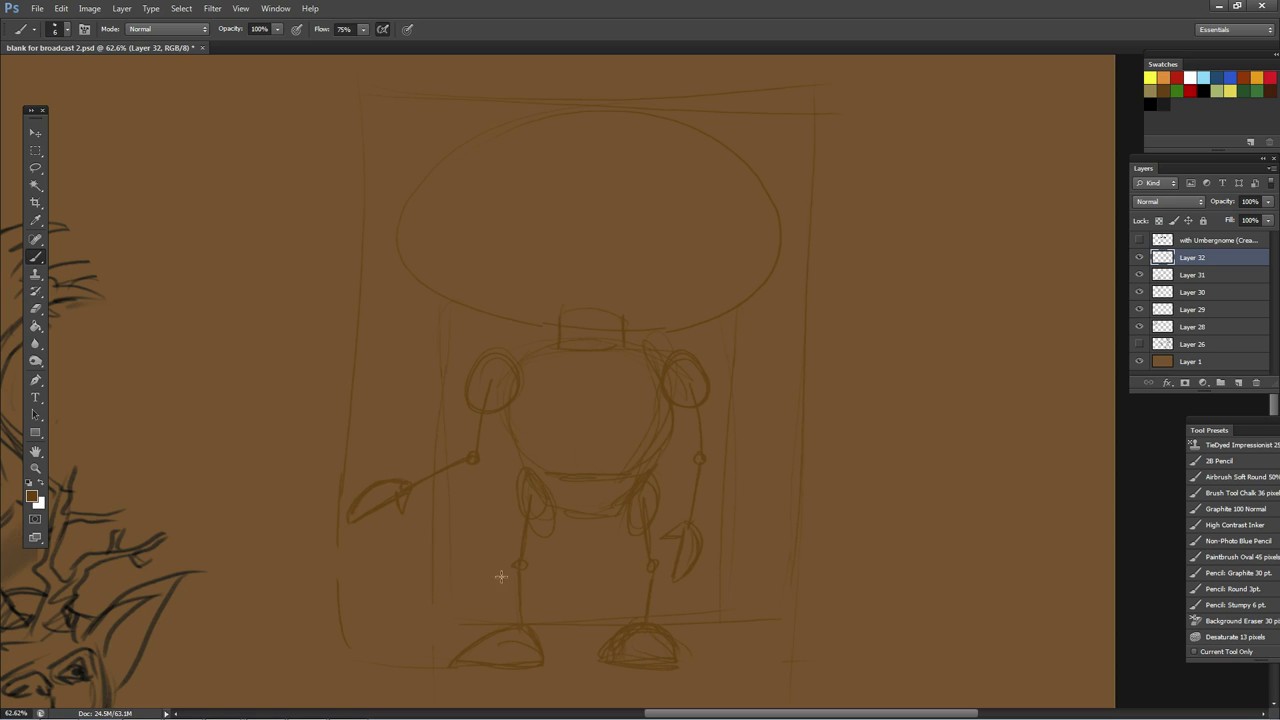
Step: Build tapered thighs and shins around the leg lines and redraw the knee and elbow joints as rounder circles
mouse_move(509, 563)
mouse_down()
mouse_move(522, 628)
mouse_move(529, 560)
mouse_move(501, 565)
mouse_move(513, 501)
mouse_move(532, 481)
mouse_move(545, 528)
mouse_up()
mouse_move(623, 521)
mouse_down()
mouse_move(641, 568)
mouse_move(655, 526)
mouse_move(654, 600)
mouse_up()
drag(522, 564, 519, 562)
drag(657, 564, 650, 562)
drag(474, 452, 470, 458)
drag(704, 458, 700, 459)
drag(640, 565, 636, 617)
Step: Build volume around both arm lines with tapered upper arms and flared, cuff-like forearms below the elbows
drag(463, 397, 464, 450)
mouse_move(508, 403)
mouse_down()
mouse_move(456, 470)
mouse_move(410, 491)
mouse_move(466, 462)
mouse_up()
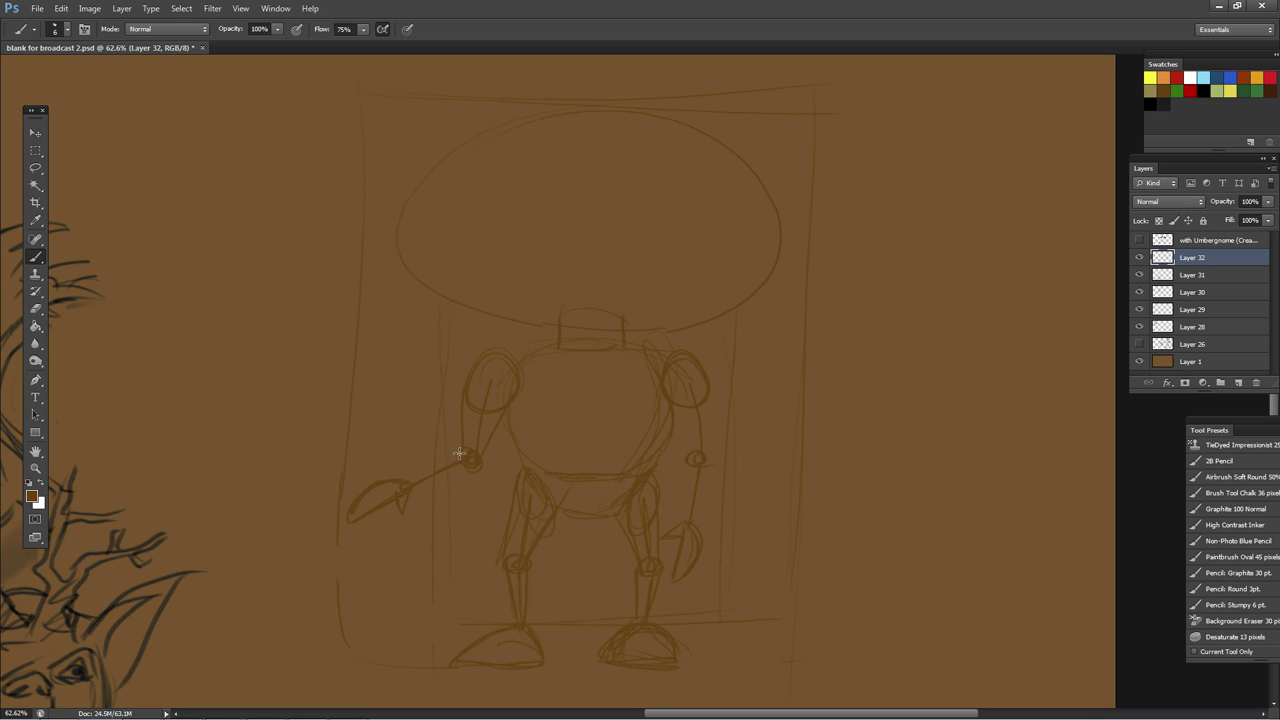
drag(434, 458, 446, 480)
drag(470, 469, 448, 483)
mouse_move(689, 459)
mouse_down()
mouse_move(670, 485)
mouse_move(712, 487)
mouse_up()
drag(676, 482, 714, 490)
mouse_move(664, 392)
mouse_down()
mouse_move(709, 469)
mouse_move(721, 413)
mouse_move(707, 387)
mouse_move(714, 438)
mouse_move(705, 383)
mouse_move(711, 445)
mouse_move(710, 390)
mouse_up()
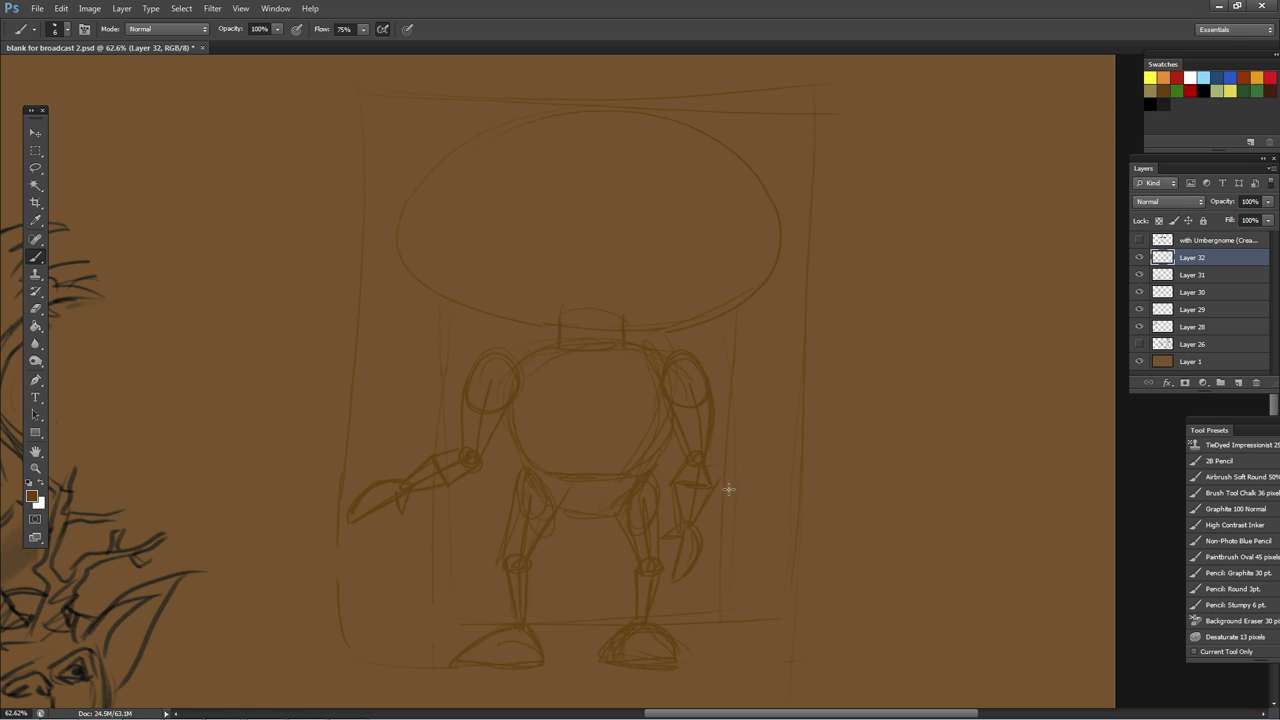
Step: Sketch horizontal and vertical guidelines across the oval head, reinforce its outline, and strengthen the pelvis curve
mouse_move(456, 143)
mouse_down()
mouse_move(654, 309)
mouse_move(503, 323)
mouse_move(580, 331)
mouse_move(661, 321)
mouse_move(730, 142)
mouse_up()
drag(597, 102, 599, 310)
mouse_move(440, 188)
mouse_down()
mouse_move(939, 179)
mouse_move(425, 180)
mouse_up()
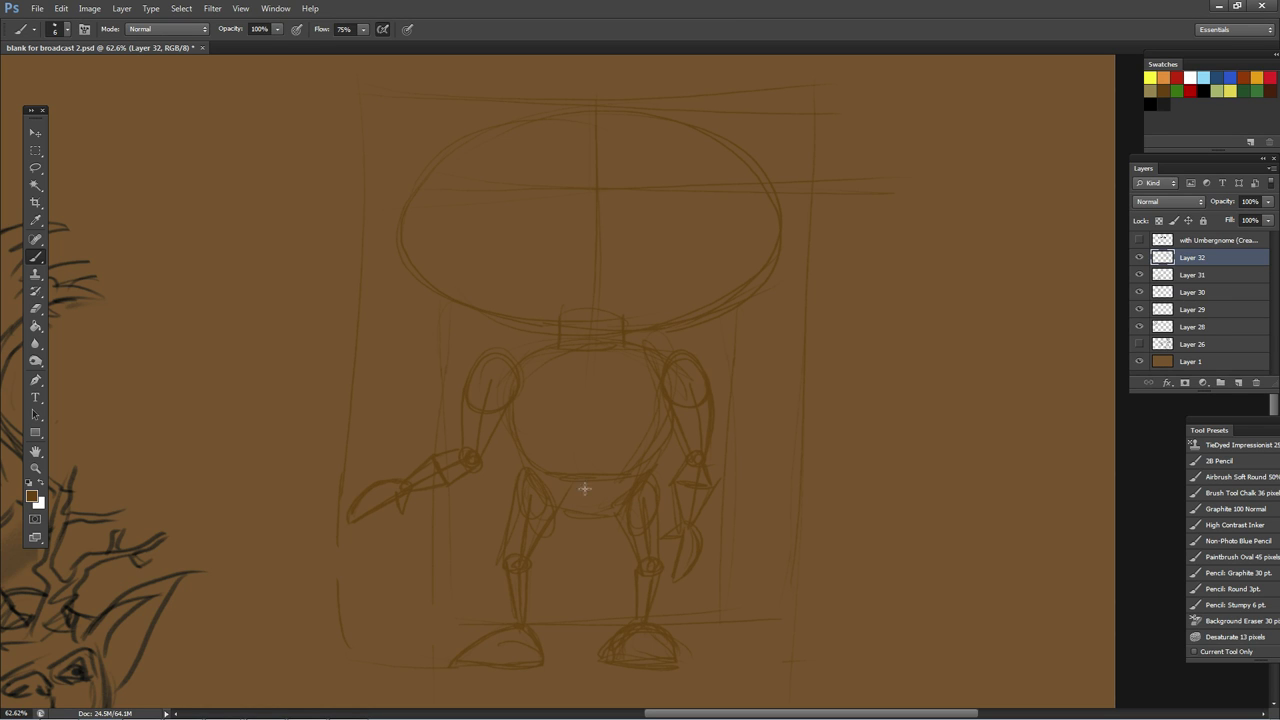
mouse_move(543, 479)
mouse_down()
mouse_move(571, 507)
mouse_move(629, 497)
mouse_up()
Step: On a new layer, sketch two round eyes with pupils, a wide nose and a small mouth on the head
click(1238, 384)
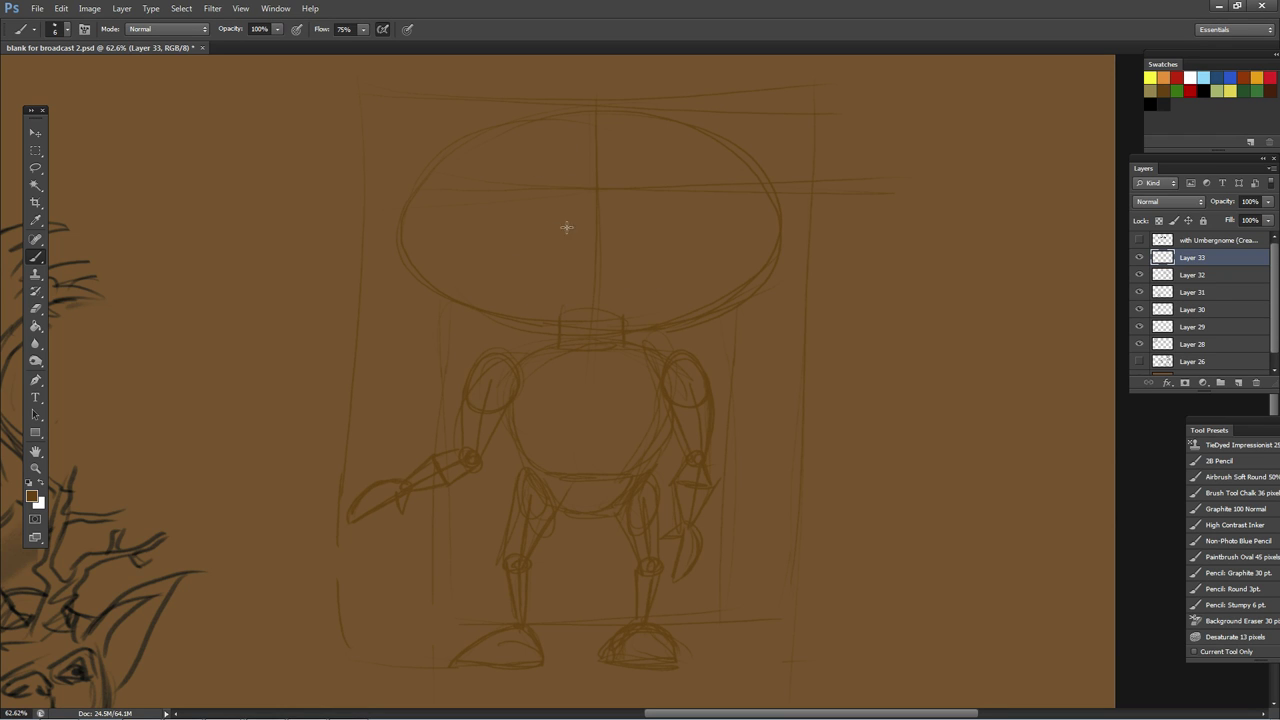
drag(509, 240, 528, 228)
drag(689, 229, 670, 240)
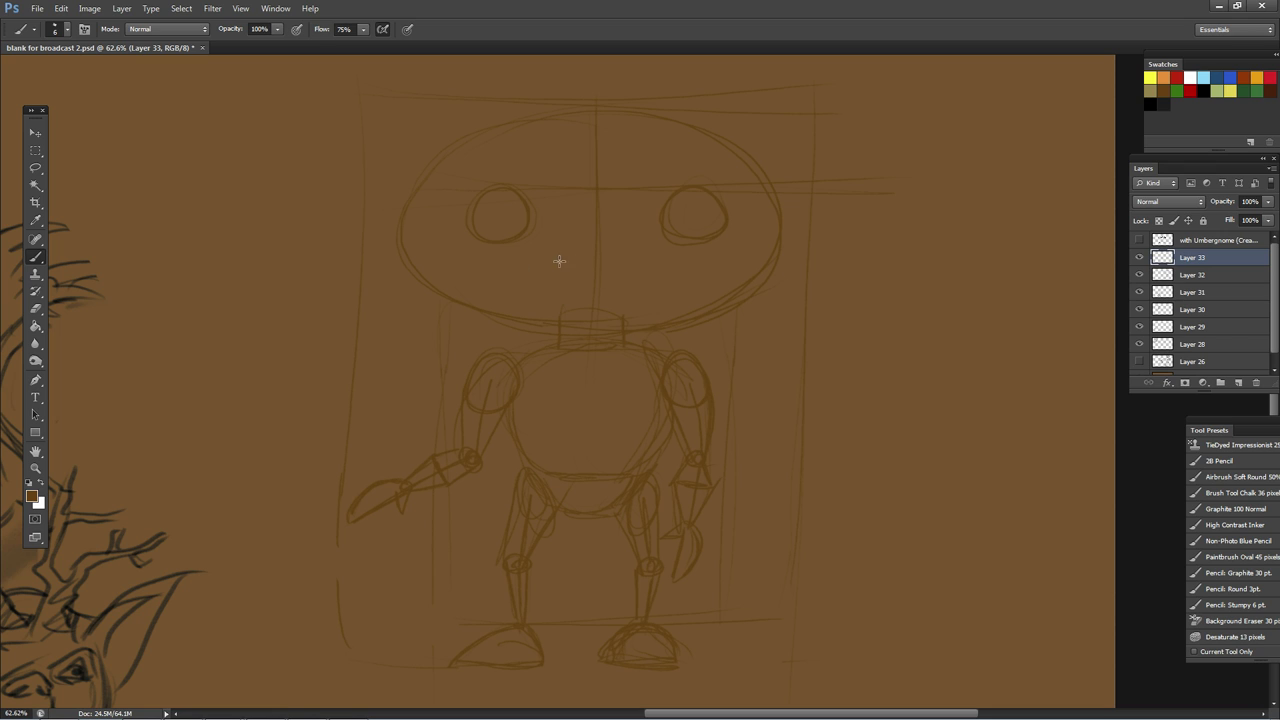
mouse_move(545, 258)
mouse_down()
mouse_move(636, 258)
mouse_move(645, 241)
mouse_up()
drag(614, 315, 636, 303)
drag(519, 208, 514, 215)
drag(718, 210, 711, 215)
Step: Sketch the two ears at the sides of the head
drag(396, 216, 396, 244)
mouse_move(760, 233)
mouse_down()
mouse_move(797, 241)
mouse_move(784, 261)
mouse_move(816, 204)
mouse_move(764, 250)
mouse_up()
drag(794, 205, 806, 247)
Step: Refine the nose sketch and reinforce the lower jaw and chin lines
drag(533, 245, 530, 263)
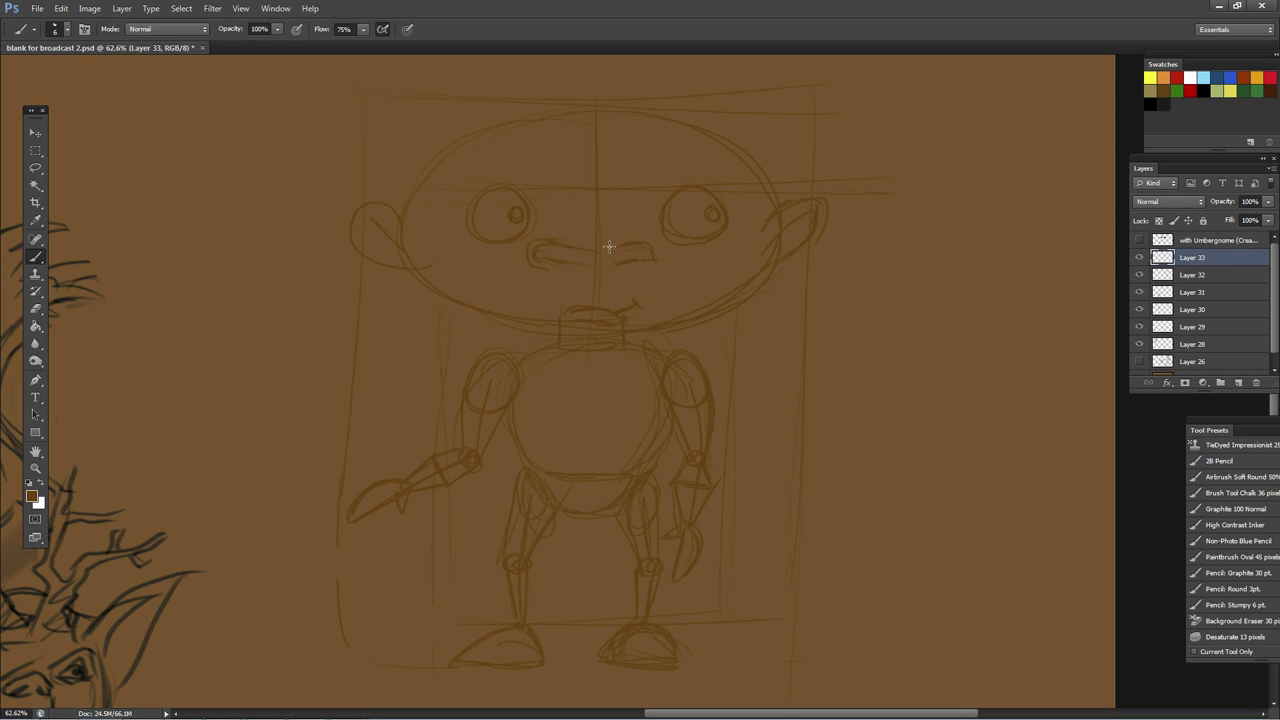
drag(649, 244, 643, 266)
drag(535, 317, 630, 333)
drag(504, 310, 542, 328)
Step: Sketch arched brow lines above both eyes and a lower-lid crease beneath them
drag(452, 200, 523, 178)
drag(655, 189, 708, 172)
drag(450, 238, 494, 239)
Step: Add short guide strokes for the hair along the top of the head
drag(568, 112, 604, 96)
drag(612, 107, 694, 105)
drag(523, 86, 534, 110)
drag(502, 110, 509, 121)
drag(699, 98, 691, 124)
drag(713, 107, 703, 127)
Step: Sketch long spiky hair strokes all around the head, coming to a point in the middle of the forehead
drag(400, 189, 391, 126)
mouse_move(442, 170)
mouse_down()
mouse_move(412, 110)
mouse_move(424, 92)
mouse_up()
mouse_move(458, 154)
mouse_down()
mouse_move(423, 85)
mouse_move(477, 157)
mouse_move(476, 66)
mouse_up()
mouse_move(500, 150)
mouse_down()
mouse_move(505, 60)
mouse_move(520, 56)
mouse_up()
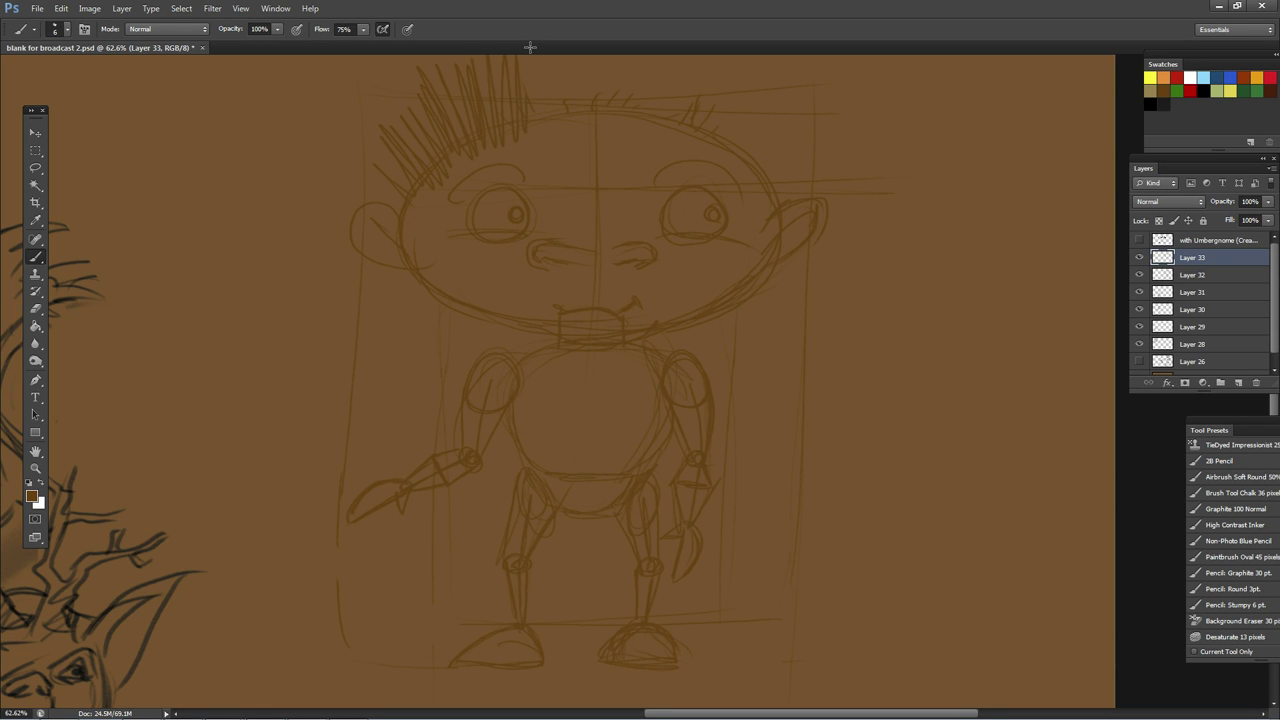
drag(540, 136, 532, 58)
mouse_move(554, 134)
mouse_down()
mouse_move(556, 56)
mouse_move(578, 70)
mouse_up()
mouse_move(592, 184)
mouse_down()
mouse_move(580, 92)
mouse_move(596, 114)
mouse_up()
drag(610, 150, 620, 72)
mouse_move(626, 150)
mouse_down()
mouse_move(644, 56)
mouse_move(652, 64)
mouse_up()
drag(640, 130, 676, 56)
drag(668, 110, 694, 56)
mouse_move(690, 108)
mouse_down()
mouse_move(724, 58)
mouse_move(742, 60)
mouse_up()
mouse_move(720, 120)
mouse_down()
mouse_move(758, 66)
mouse_move(788, 72)
mouse_up()
mouse_move(745, 140)
mouse_down()
mouse_move(802, 86)
mouse_move(798, 98)
mouse_up()
mouse_move(760, 150)
mouse_down()
mouse_move(808, 108)
mouse_move(810, 122)
mouse_up()
drag(772, 176, 810, 142)
drag(780, 200, 804, 168)
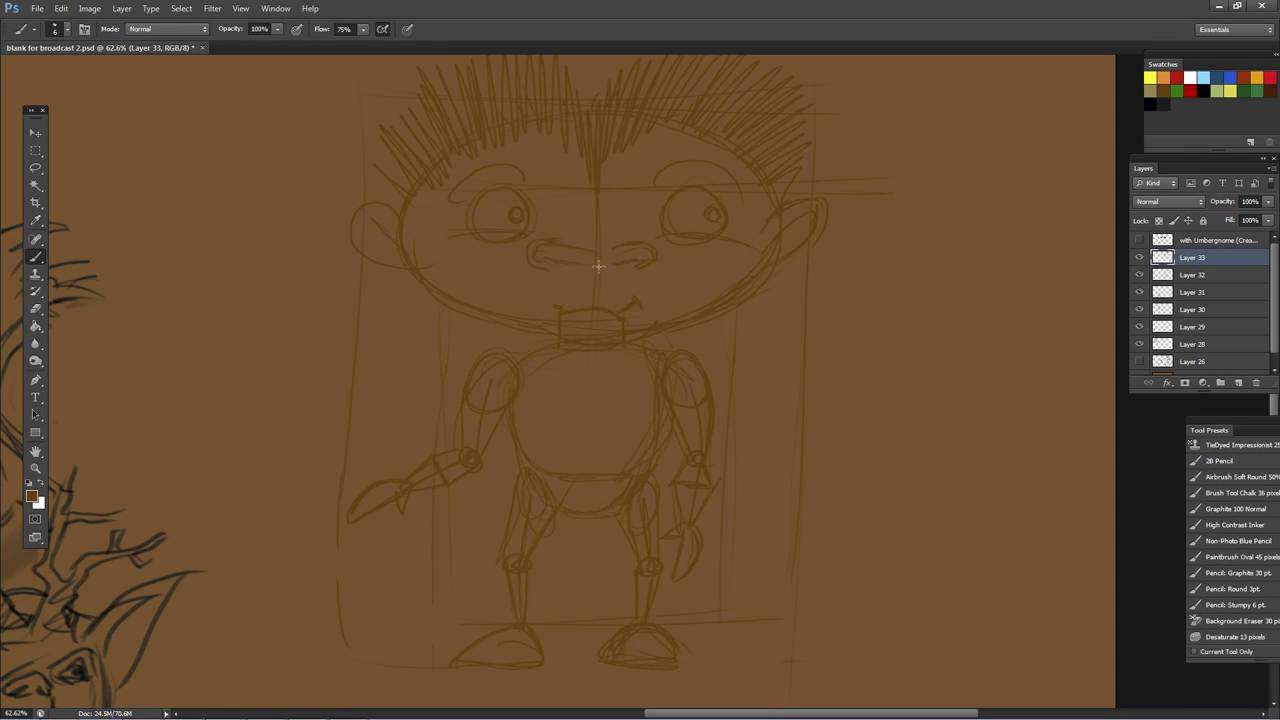
Step: On a new layer with black as the brush colour, ink the pupils, nose, mouth and one eye outline
click(1238, 382)
click(30, 485)
drag(517, 213, 512, 207)
mouse_move(713, 209)
mouse_down()
mouse_move(705, 222)
mouse_move(711, 208)
mouse_up()
mouse_move(545, 258)
mouse_down()
mouse_move(605, 266)
mouse_move(566, 241)
mouse_move(656, 250)
mouse_move(600, 311)
mouse_move(556, 309)
mouse_move(617, 312)
mouse_up()
mouse_move(726, 216)
mouse_down()
mouse_move(692, 242)
mouse_move(665, 224)
mouse_move(692, 183)
mouse_move(726, 212)
mouse_up()
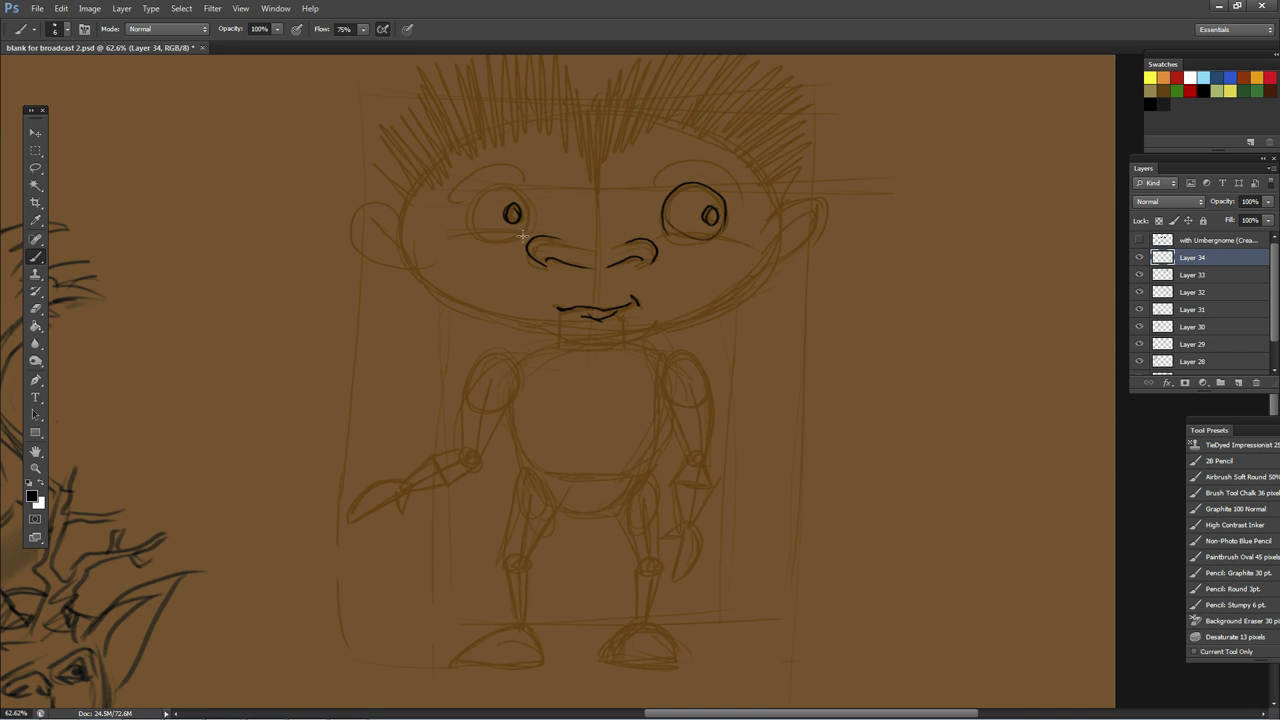
Step: Ink the other eye outline, the arched brow lines and the creases under both eyes
mouse_move(520, 235)
mouse_down()
mouse_move(524, 194)
mouse_move(484, 189)
mouse_move(518, 238)
mouse_move(462, 192)
mouse_move(451, 207)
mouse_move(461, 179)
mouse_move(502, 162)
mouse_move(532, 184)
mouse_up()
mouse_move(656, 188)
mouse_down()
mouse_move(678, 155)
mouse_move(737, 218)
mouse_up()
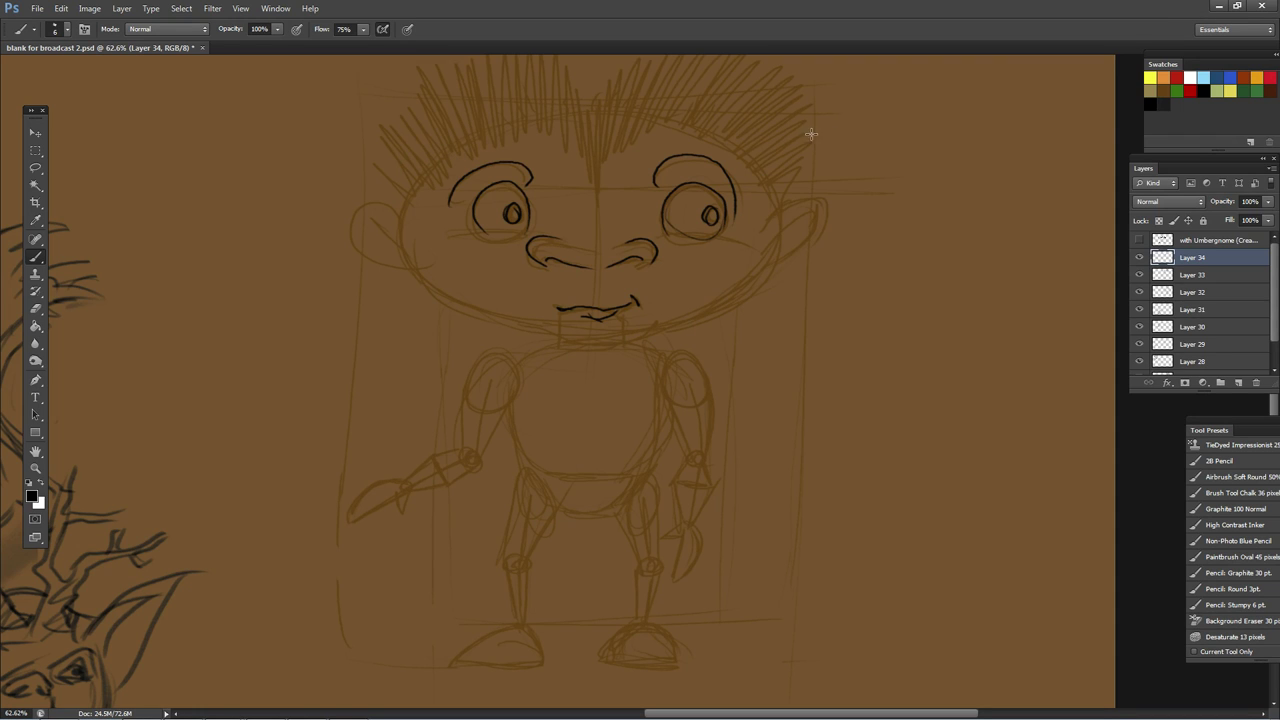
mouse_move(665, 242)
mouse_down()
mouse_move(729, 248)
mouse_move(682, 240)
mouse_up()
drag(520, 240, 445, 241)
Step: Ink the outer zigzag contour of the spiky hair from one side of the head to the other, ending at the ear
mouse_move(400, 196)
mouse_down()
mouse_move(369, 160)
mouse_move(371, 127)
mouse_move(413, 74)
mouse_move(470, 56)
mouse_up()
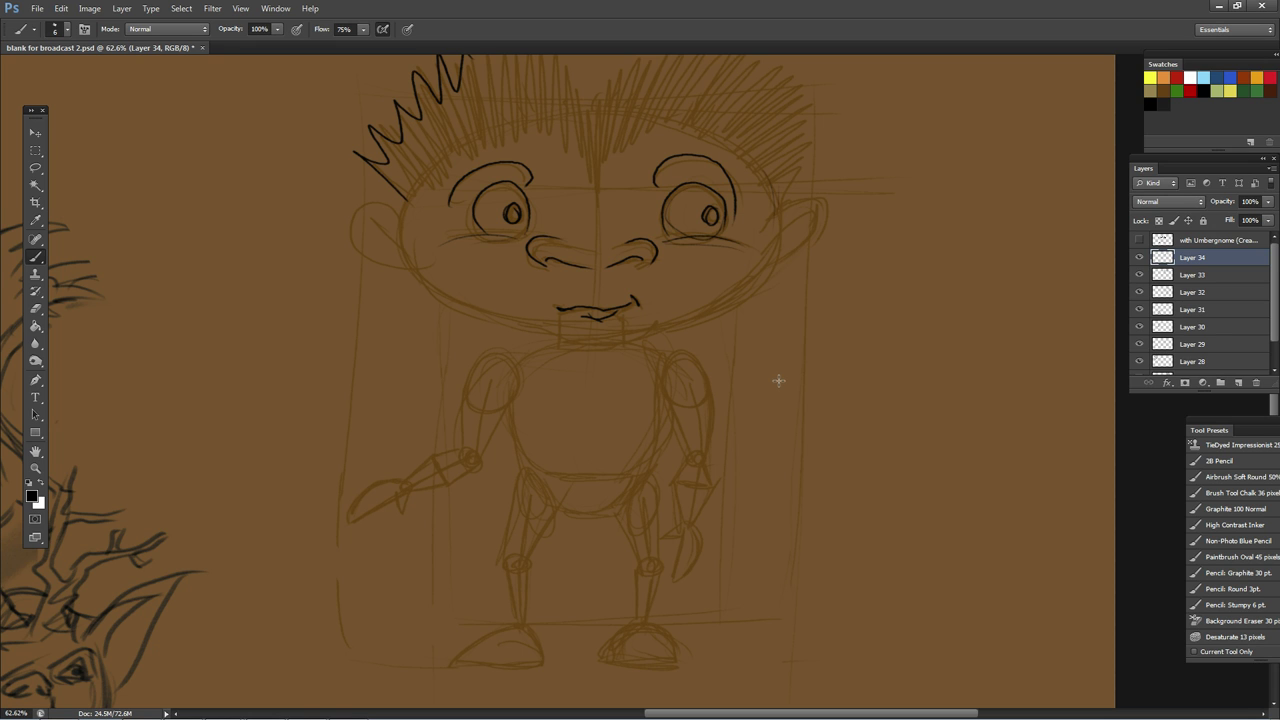
drag(712, 291, 723, 374)
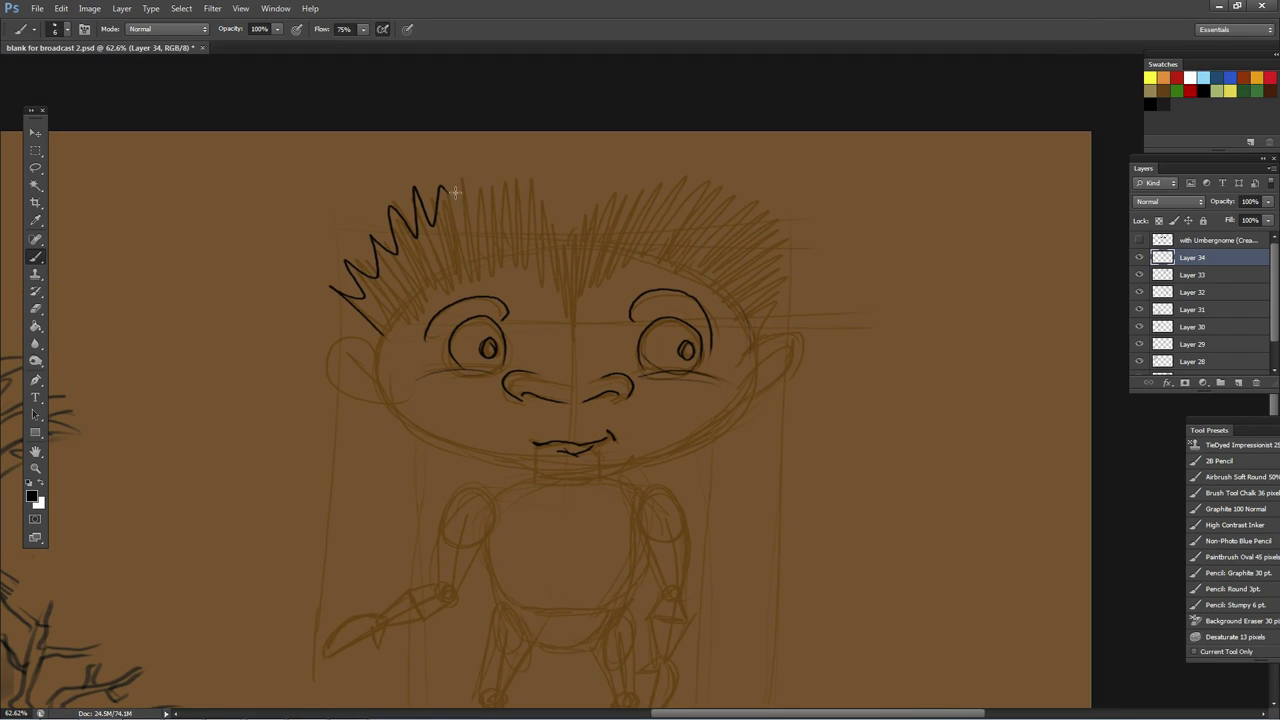
mouse_move(455, 191)
mouse_down()
mouse_move(513, 176)
mouse_move(551, 190)
mouse_move(575, 232)
mouse_move(648, 168)
mouse_move(698, 205)
mouse_move(693, 219)
mouse_move(760, 234)
mouse_move(785, 262)
mouse_move(765, 336)
mouse_move(800, 357)
mouse_move(755, 395)
mouse_up()
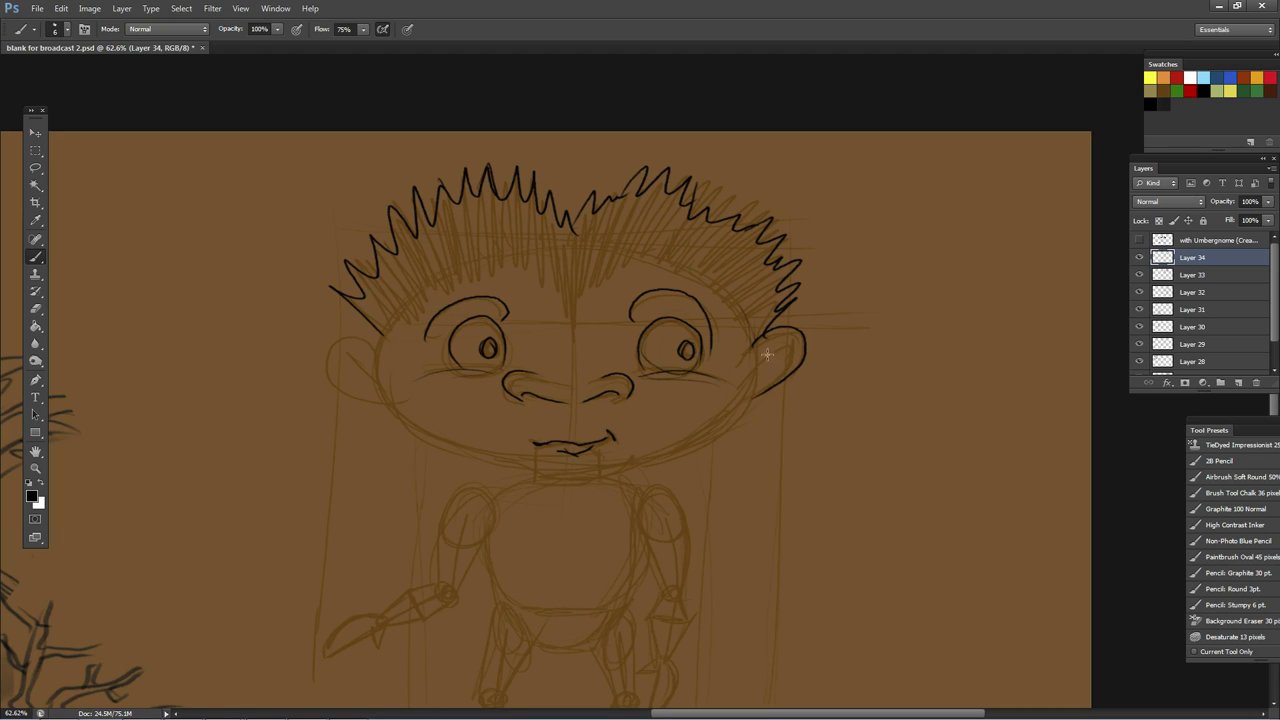
Step: Ink the remaining ear and the face contour down both cheeks and around the chin
mouse_move(382, 358)
mouse_down()
mouse_move(325, 359)
mouse_move(387, 385)
mouse_move(379, 399)
mouse_up()
mouse_move(385, 330)
mouse_down()
mouse_move(381, 390)
mouse_move(432, 428)
mouse_up()
mouse_move(752, 322)
mouse_down()
mouse_move(745, 404)
mouse_move(628, 462)
mouse_up()
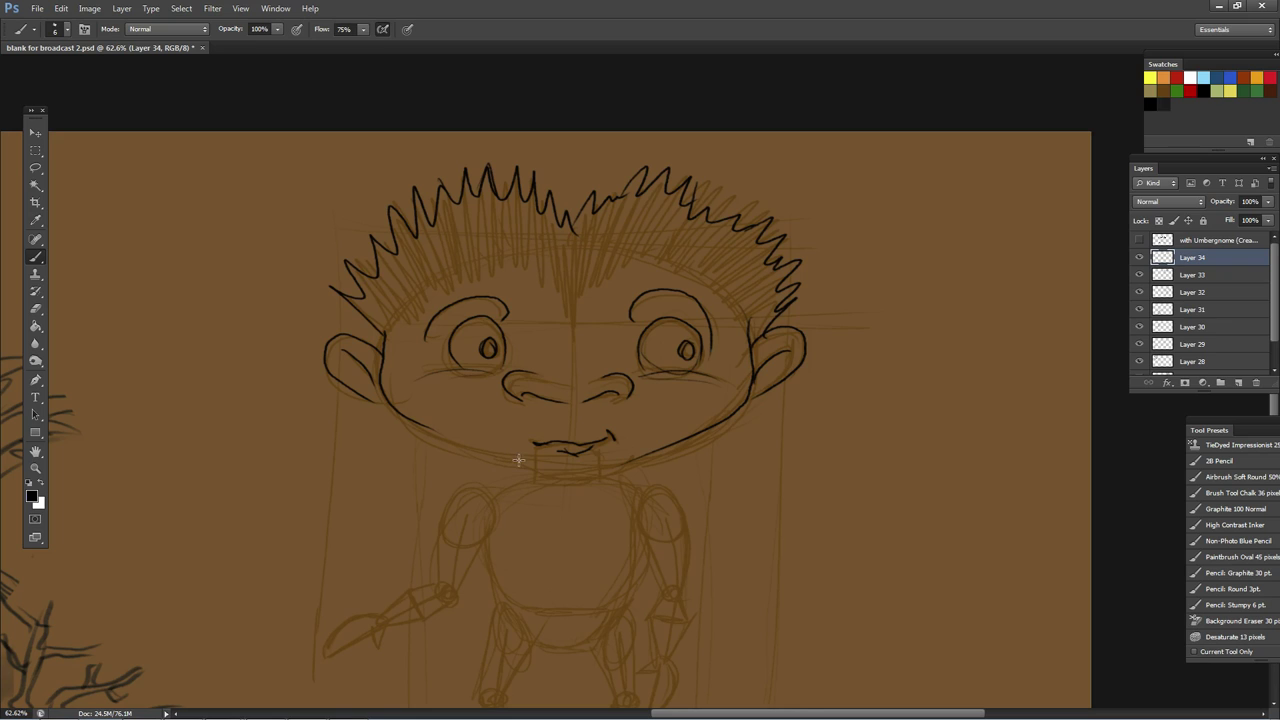
mouse_move(515, 456)
mouse_down()
mouse_move(583, 477)
mouse_move(640, 456)
mouse_up()
drag(432, 429, 540, 458)
key(ctrl+z)
drag(402, 420, 480, 451)
Step: Ink the jagged inner hairline with its central widow's peak and thicken the hair beside the ear
mouse_move(580, 292)
mouse_down()
mouse_move(672, 228)
mouse_move(655, 245)
mouse_move(748, 310)
mouse_up()
mouse_move(571, 311)
mouse_down()
mouse_move(546, 262)
mouse_move(520, 248)
mouse_move(463, 259)
mouse_move(373, 345)
mouse_up()
drag(335, 292, 377, 338)
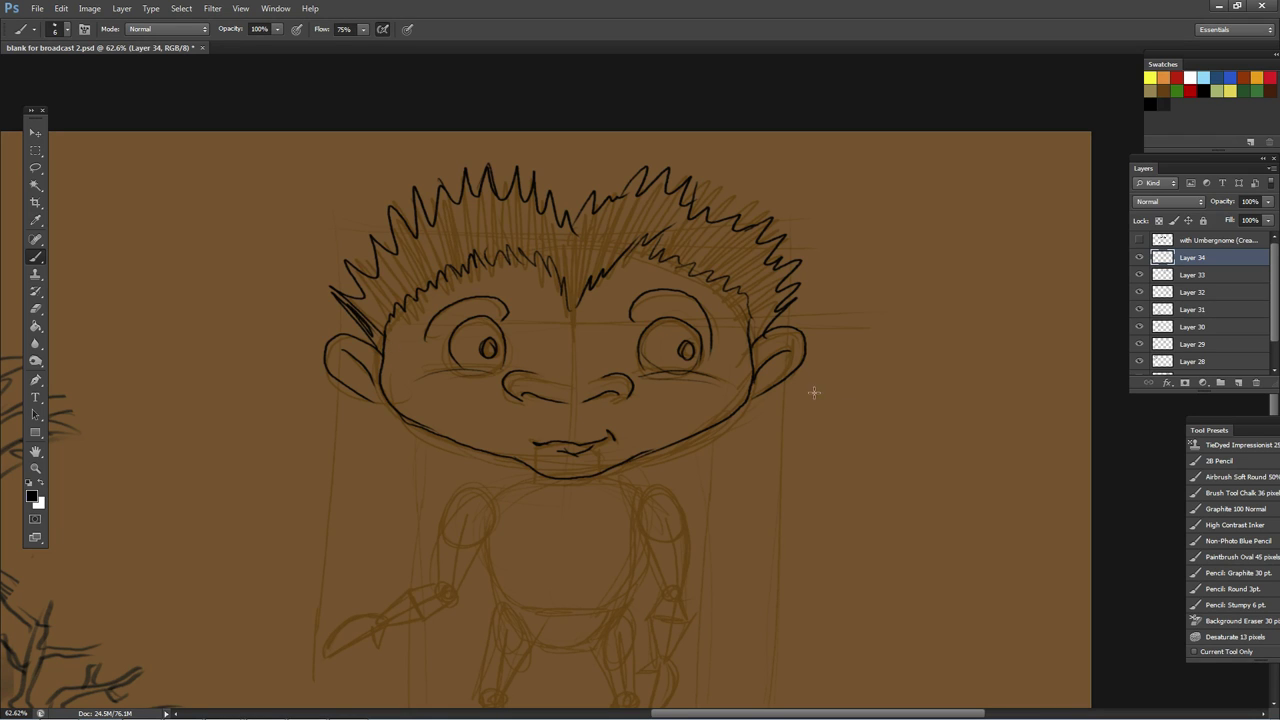
Step: Fill in both pupils with black and add detail strokes to the lower lip
drag(690, 347, 682, 346)
drag(491, 348, 491, 348)
drag(556, 451, 587, 451)
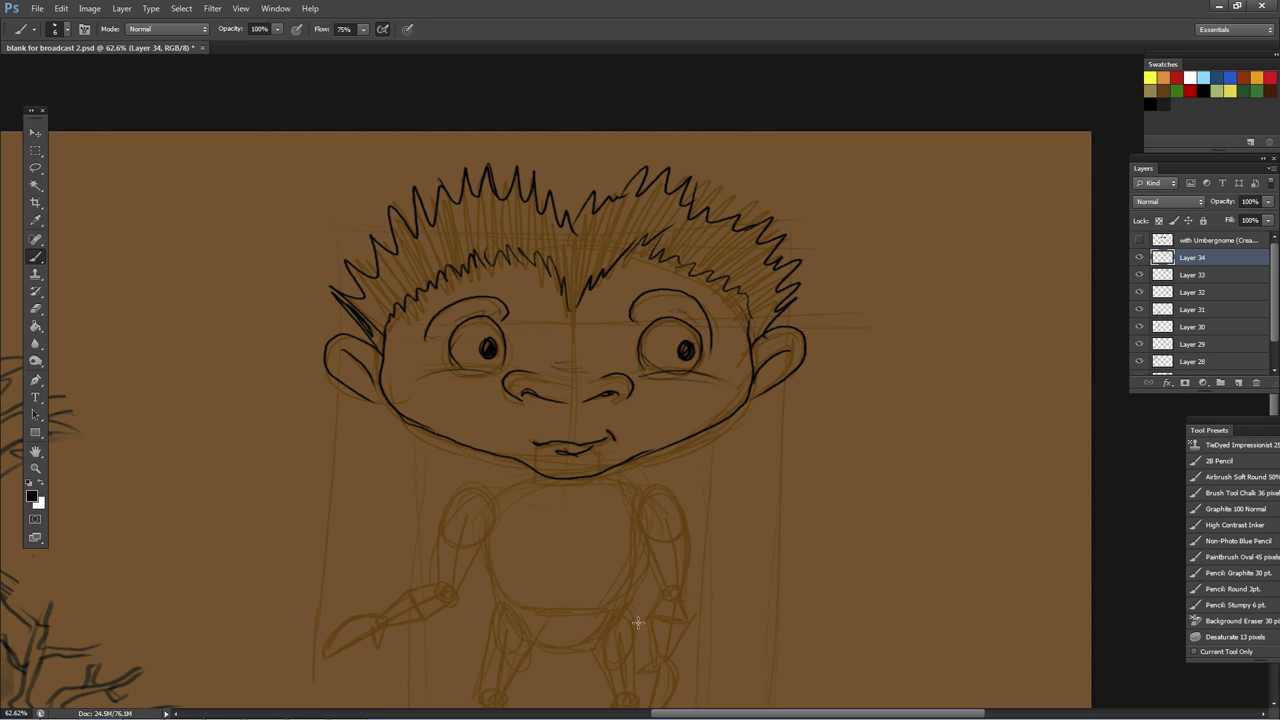
Step: Fill both eyebrows with dense, short black hair strokes
mouse_move(501, 297)
mouse_down()
mouse_move(500, 312)
mouse_move(490, 297)
mouse_move(437, 309)
mouse_up()
mouse_move(656, 292)
mouse_down()
mouse_move(645, 291)
mouse_move(685, 292)
mouse_move(706, 323)
mouse_up()
mouse_move(472, 303)
mouse_down()
mouse_move(435, 322)
mouse_move(504, 307)
mouse_up()
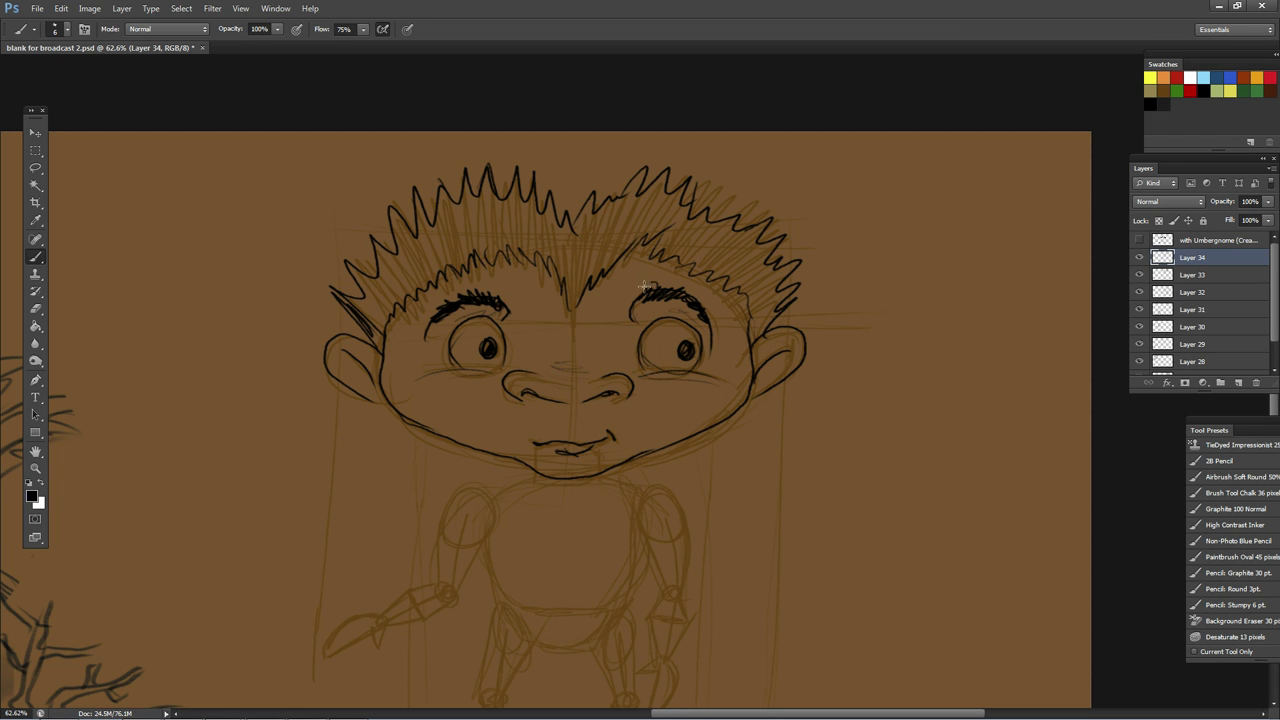
drag(650, 288, 708, 318)
Step: Ink the T-shirt over the torso, with shoulders, short sleeves, sides and a wavy hem
drag(714, 523, 728, 411)
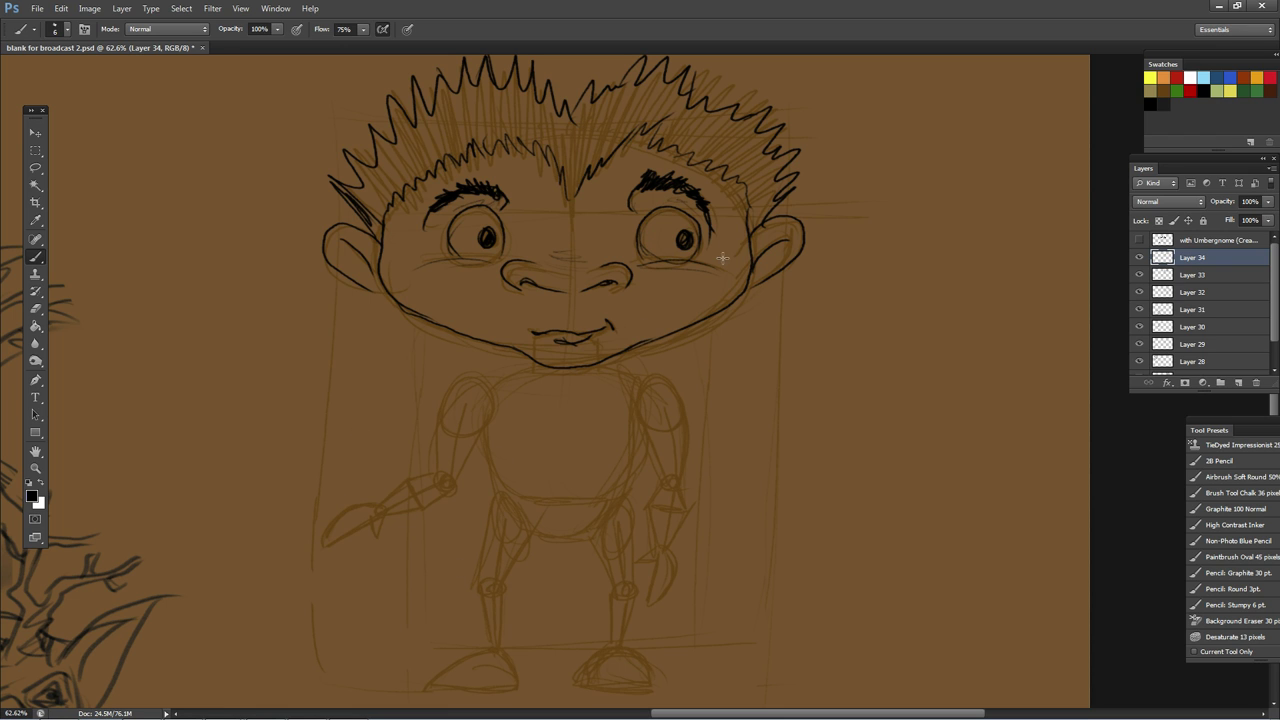
mouse_move(432, 420)
mouse_down()
mouse_move(467, 454)
mouse_move(478, 432)
mouse_move(431, 411)
mouse_move(486, 368)
mouse_move(521, 357)
mouse_up()
drag(633, 371, 692, 436)
mouse_move(493, 420)
mouse_down()
mouse_move(476, 510)
mouse_move(612, 531)
mouse_move(634, 525)
mouse_move(645, 389)
mouse_move(640, 442)
mouse_up()
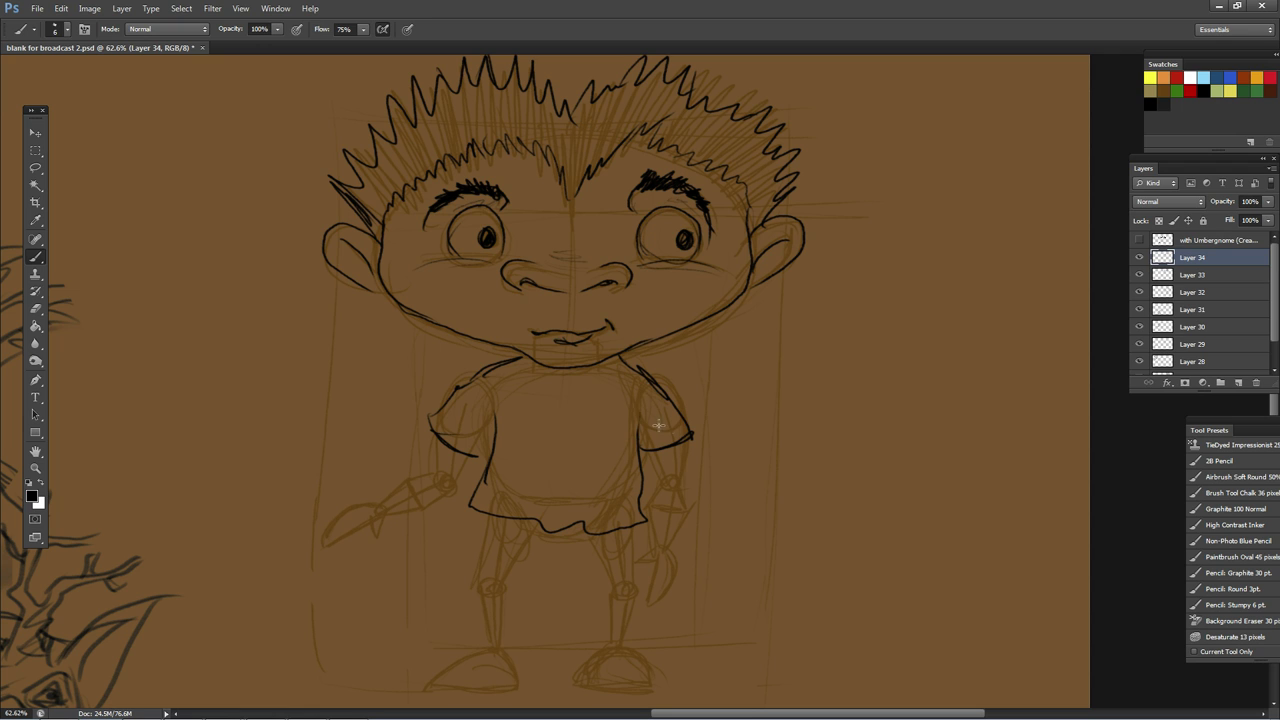
Step: Hatch both T-shirt sleeves with dark strokes and shade the area below the chin
mouse_move(471, 378)
mouse_down()
mouse_move(500, 420)
mouse_move(440, 420)
mouse_move(496, 455)
mouse_up()
mouse_move(650, 402)
mouse_down()
mouse_move(668, 441)
mouse_move(665, 395)
mouse_move(688, 420)
mouse_up()
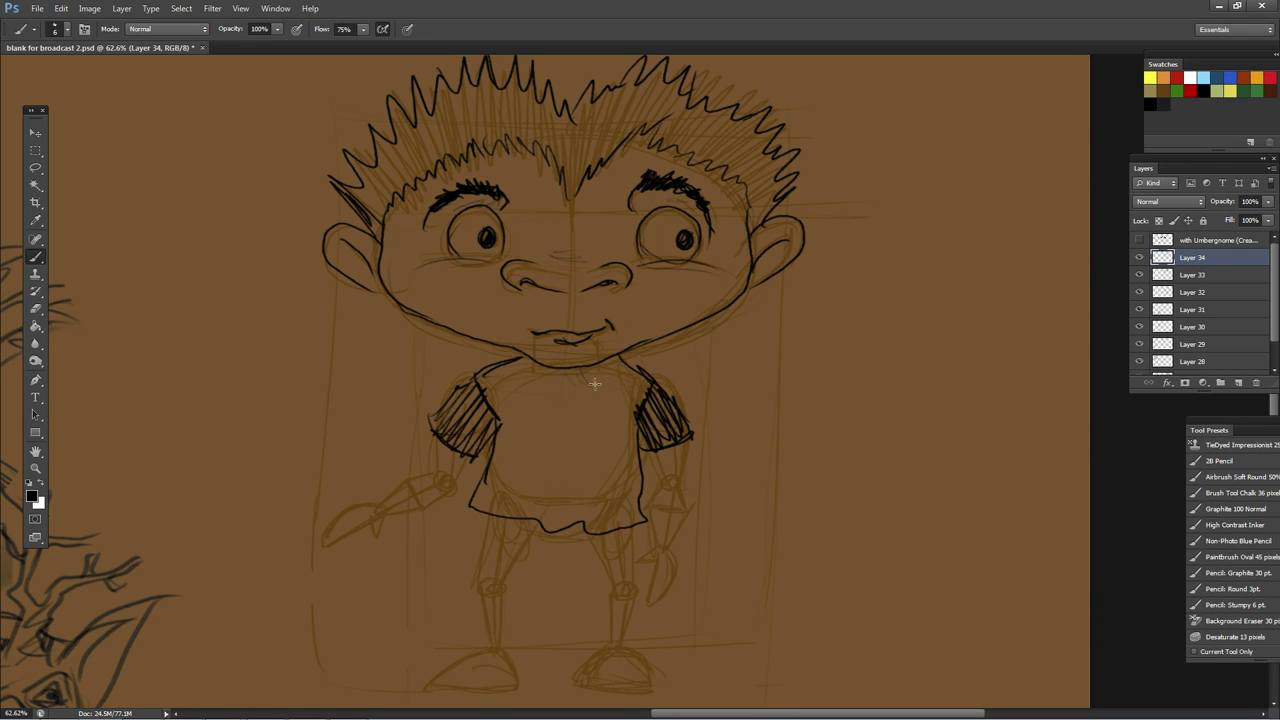
drag(594, 383, 617, 357)
Step: Ink a pair of shorts below the T-shirt hem, with both legs and the crotch line
mouse_move(486, 521)
mouse_down()
mouse_move(475, 579)
mouse_move(493, 594)
mouse_move(523, 595)
mouse_up()
mouse_move(580, 549)
mouse_down()
mouse_move(622, 580)
mouse_move(613, 594)
mouse_move(643, 591)
mouse_up()
drag(635, 530, 644, 585)
mouse_move(534, 549)
mouse_down()
mouse_move(570, 575)
mouse_move(532, 559)
mouse_move(549, 580)
mouse_move(598, 573)
mouse_move(615, 596)
mouse_move(633, 543)
mouse_move(615, 590)
mouse_up()
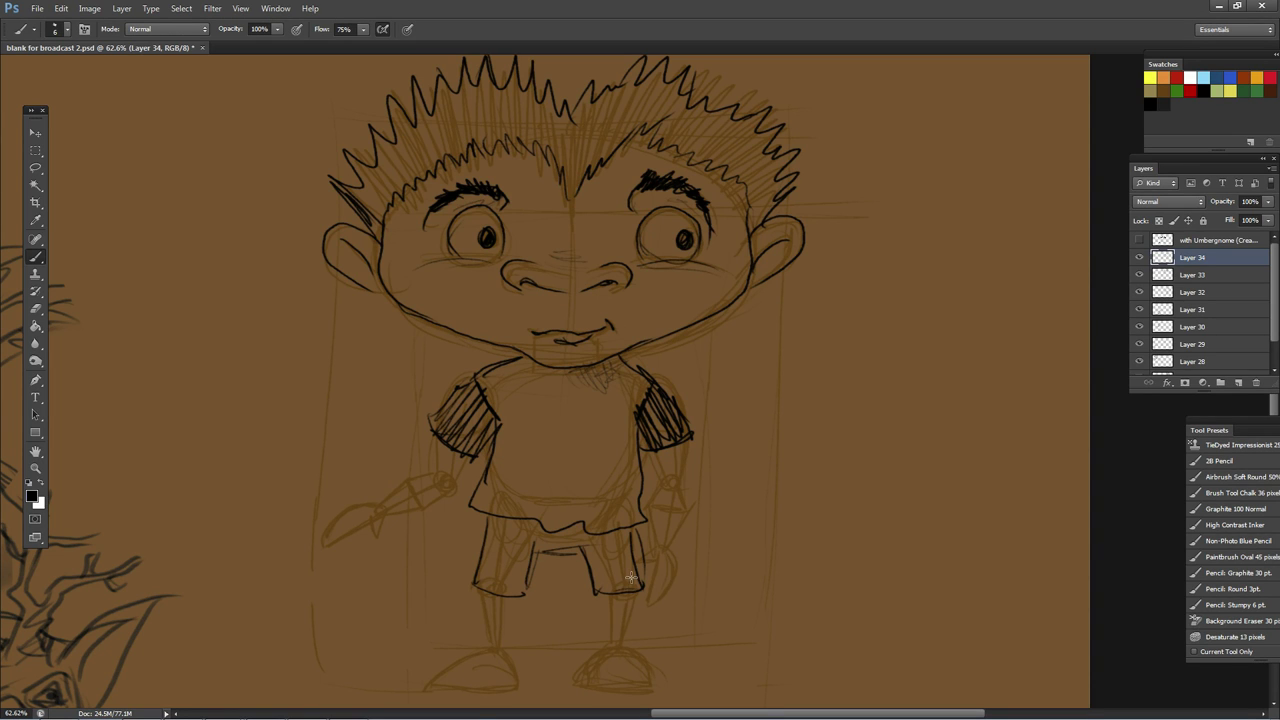
Step: Ink both lower legs from the shorts to the ankles, with shading strokes just below the shorts
drag(483, 601, 492, 608)
drag(608, 597, 632, 600)
mouse_move(482, 598)
mouse_down()
mouse_move(489, 646)
mouse_move(506, 640)
mouse_up()
mouse_move(610, 598)
mouse_down()
mouse_move(610, 646)
mouse_move(638, 650)
mouse_up()
Step: Ink the shoe on the outward-pointing foot and undo its last four strokes
mouse_move(503, 646)
mouse_down()
mouse_move(453, 669)
mouse_move(486, 645)
mouse_move(422, 674)
mouse_move(436, 662)
mouse_move(440, 703)
mouse_move(436, 684)
mouse_move(506, 690)
mouse_move(512, 676)
mouse_move(483, 683)
mouse_move(521, 671)
mouse_move(478, 680)
mouse_move(513, 687)
mouse_move(507, 666)
mouse_move(452, 691)
mouse_up()
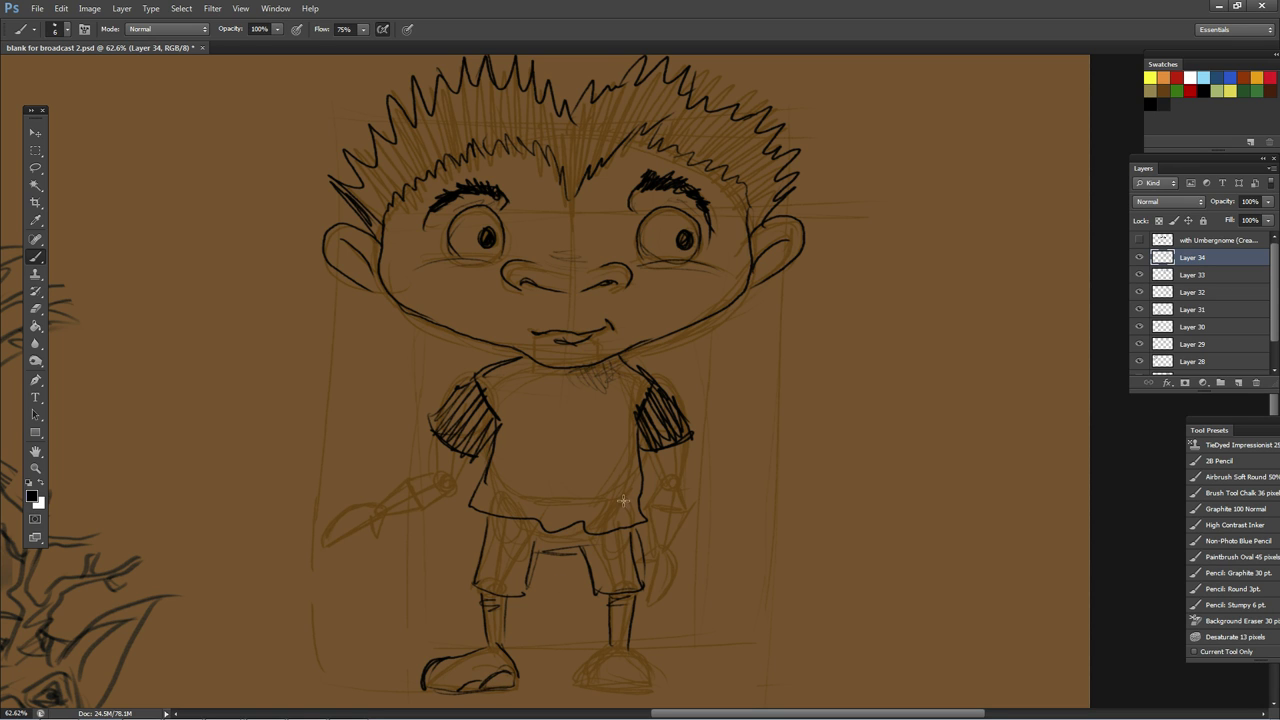
key(ctrl+alt+z)
key(ctrl+alt+z)
key(ctrl+alt+z)
key(ctrl+alt+z)
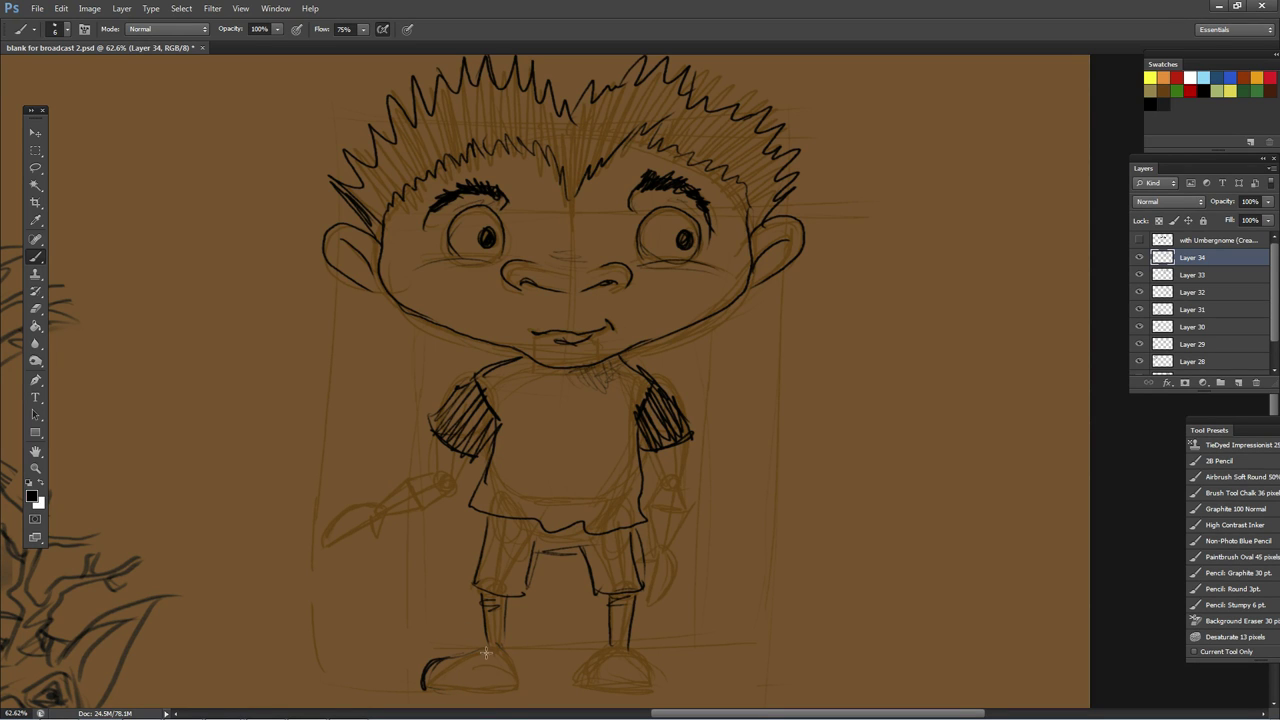
Step: Ink the outlines of both shoes and add ground lines beneath them
mouse_move(455, 652)
mouse_down()
mouse_move(510, 636)
mouse_move(516, 689)
mouse_up()
mouse_move(428, 690)
mouse_down()
mouse_move(495, 694)
mouse_move(636, 656)
mouse_move(571, 682)
mouse_move(652, 688)
mouse_up()
mouse_move(610, 636)
mouse_down()
mouse_move(584, 688)
mouse_move(642, 634)
mouse_move(637, 650)
mouse_move(629, 643)
mouse_move(652, 686)
mouse_up()
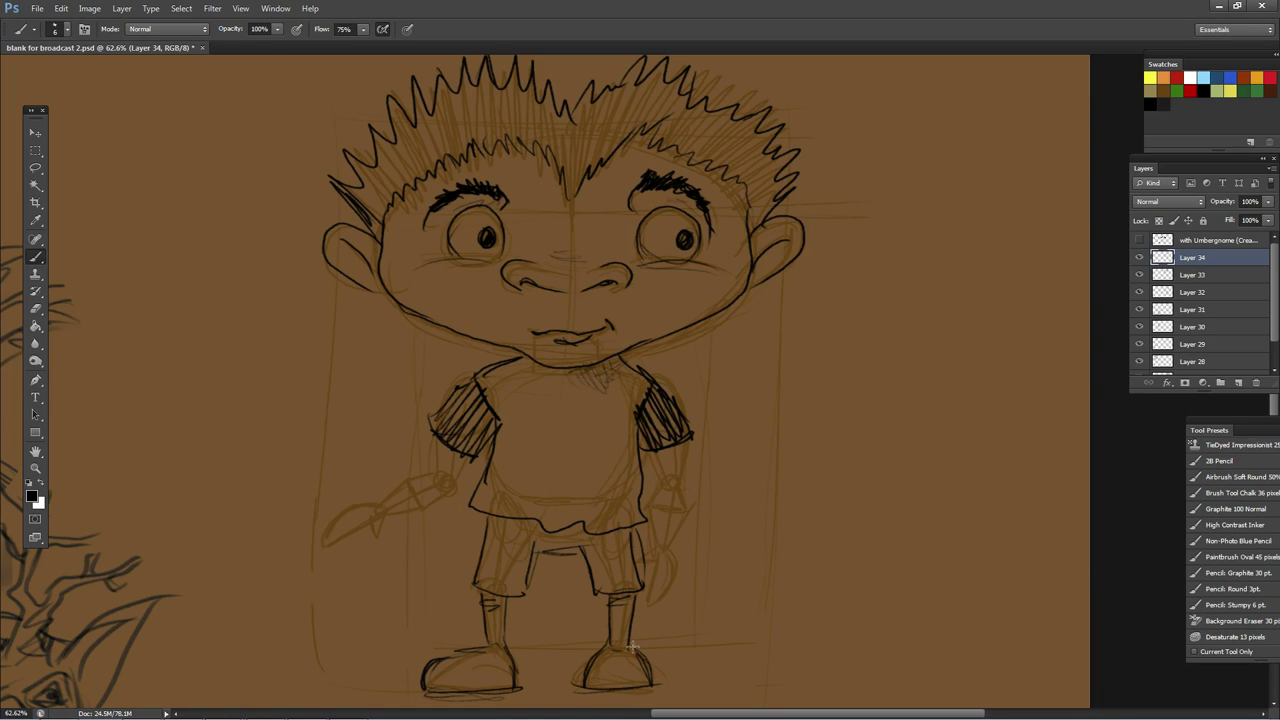
Step: Add zigzag sole details and tongue lines to both shoes
mouse_move(514, 675)
mouse_down()
mouse_move(441, 676)
mouse_move(435, 661)
mouse_move(436, 688)
mouse_move(432, 678)
mouse_move(441, 690)
mouse_move(520, 682)
mouse_up()
mouse_move(603, 675)
mouse_down()
mouse_move(629, 686)
mouse_move(656, 676)
mouse_up()
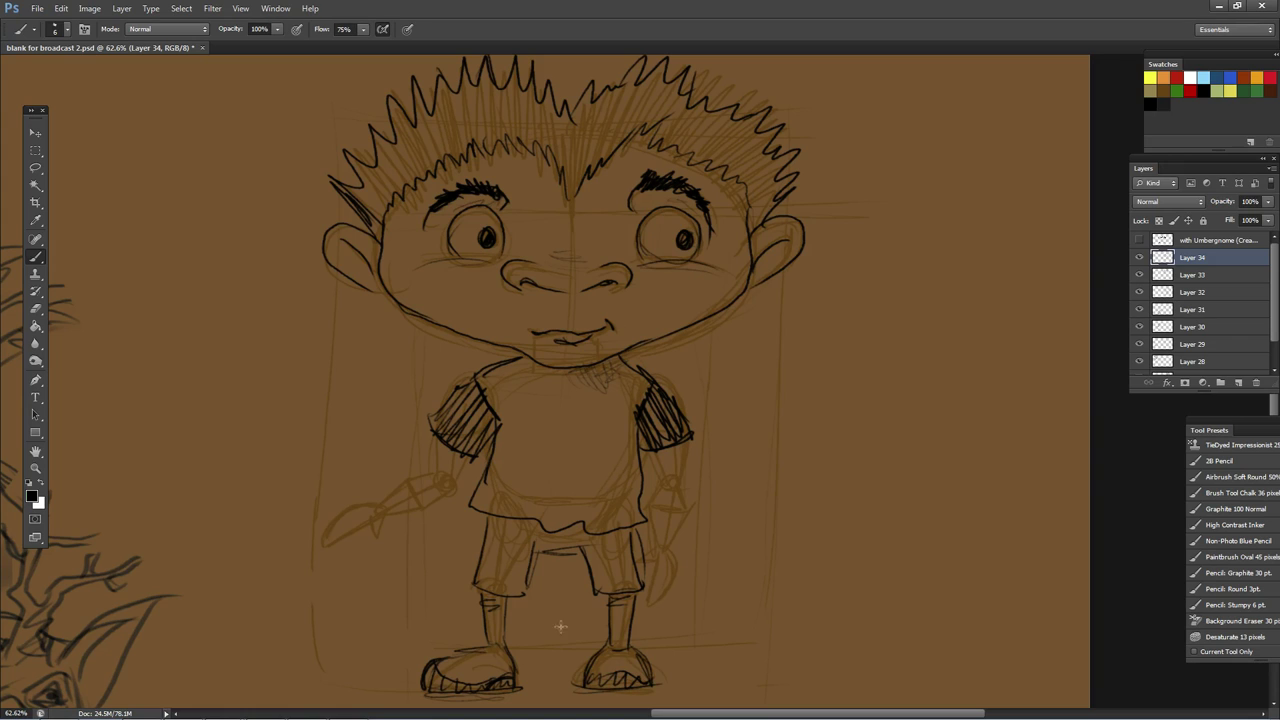
mouse_move(452, 652)
mouse_down()
mouse_move(480, 650)
mouse_move(470, 664)
mouse_move(455, 656)
mouse_up()
mouse_move(610, 660)
mouse_down()
mouse_move(638, 646)
mouse_move(616, 662)
mouse_move(640, 664)
mouse_up()
Step: Draw dark sock bands around both ankles
drag(486, 629, 508, 628)
drag(486, 640, 508, 639)
drag(608, 628, 634, 638)
drag(498, 627, 505, 644)
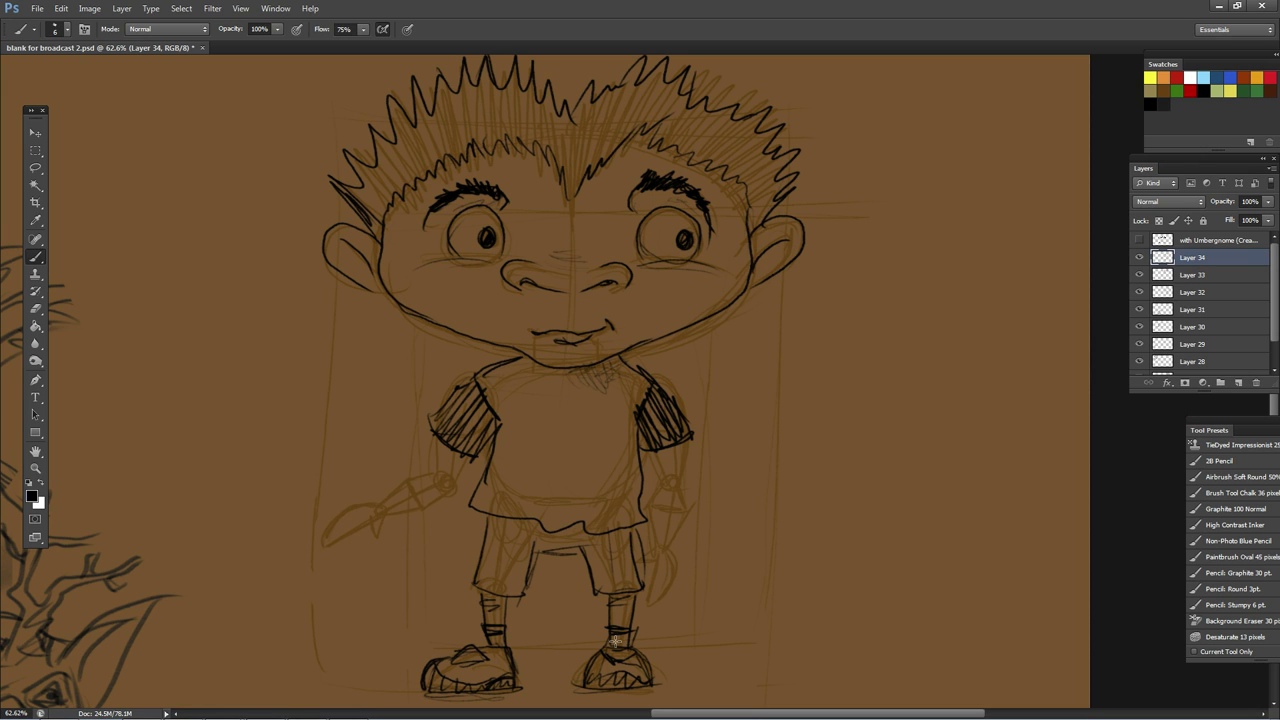
Step: Ink both arms from the sleeves down, including the outstretched hand and the hand hanging beside the shorts
mouse_move(438, 437)
mouse_down()
mouse_move(440, 474)
mouse_move(464, 496)
mouse_up()
mouse_move(657, 452)
mouse_down()
mouse_move(660, 488)
mouse_move(688, 490)
mouse_move(677, 546)
mouse_up()
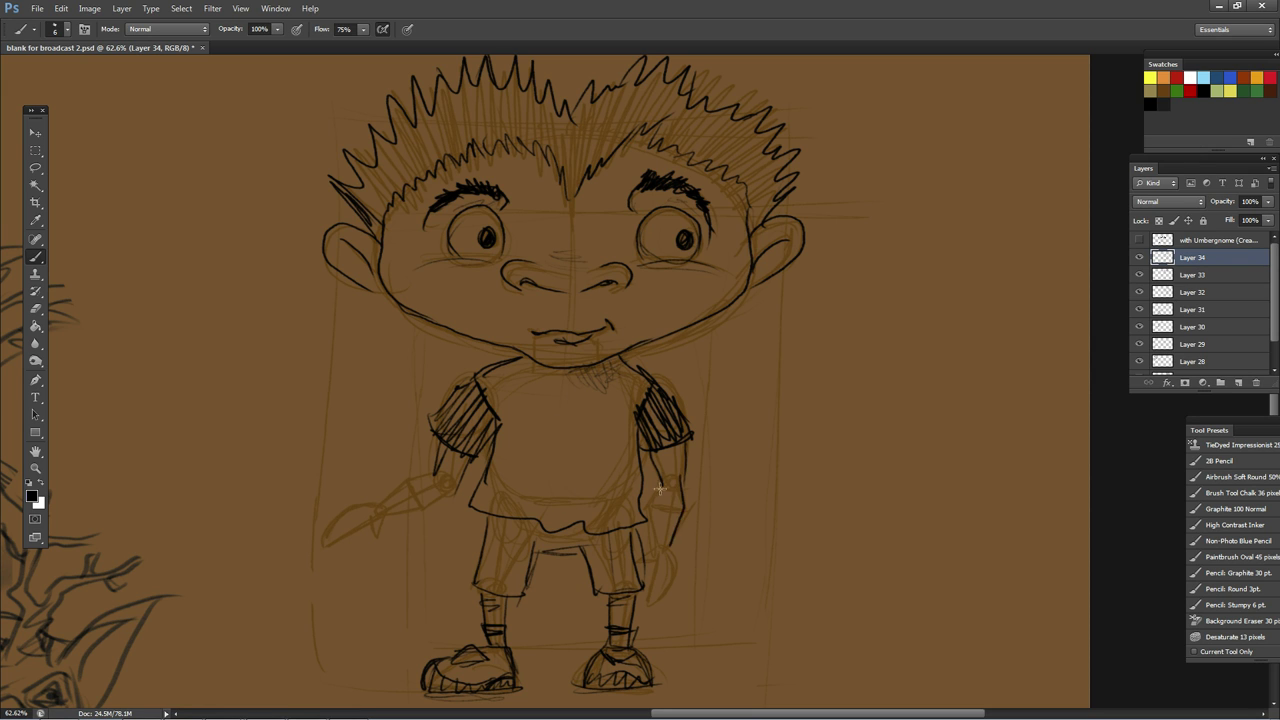
drag(658, 486, 662, 546)
drag(433, 468, 385, 505)
mouse_move(455, 480)
mouse_down()
mouse_move(324, 548)
mouse_move(398, 509)
mouse_up()
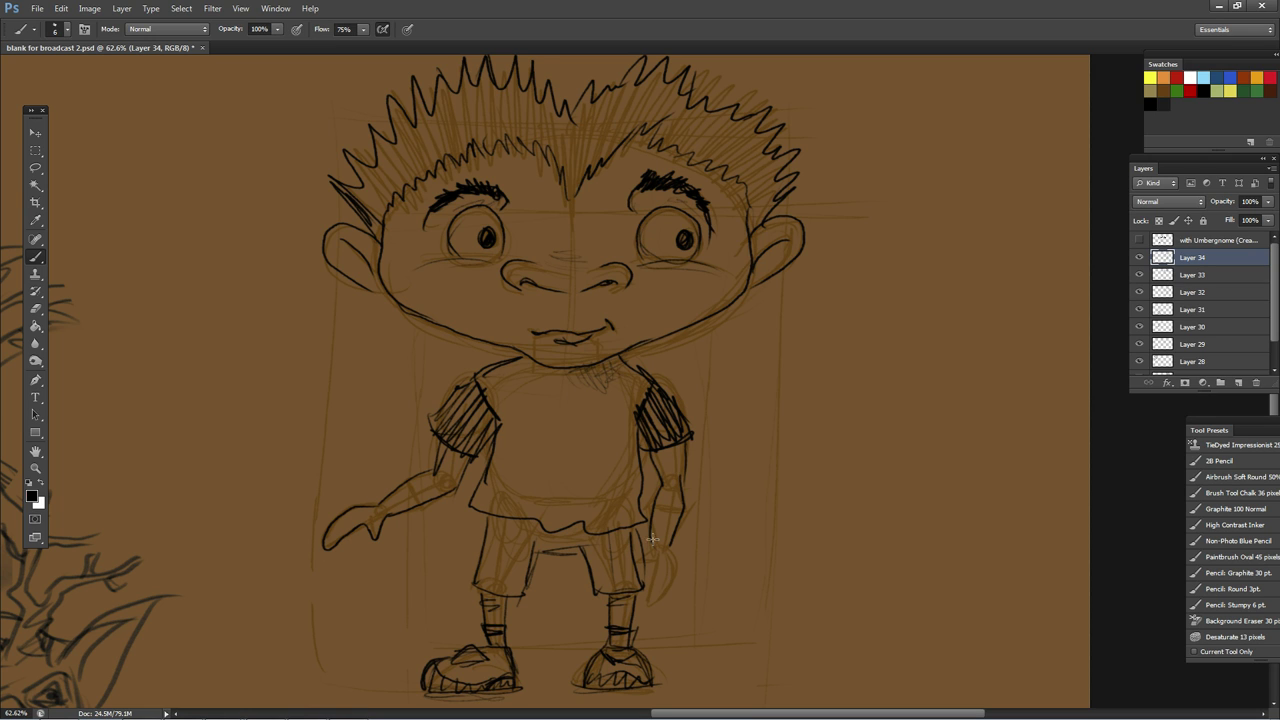
mouse_move(648, 543)
mouse_down()
mouse_move(637, 573)
mouse_move(655, 557)
mouse_move(652, 606)
mouse_move(670, 558)
mouse_move(666, 590)
mouse_up()
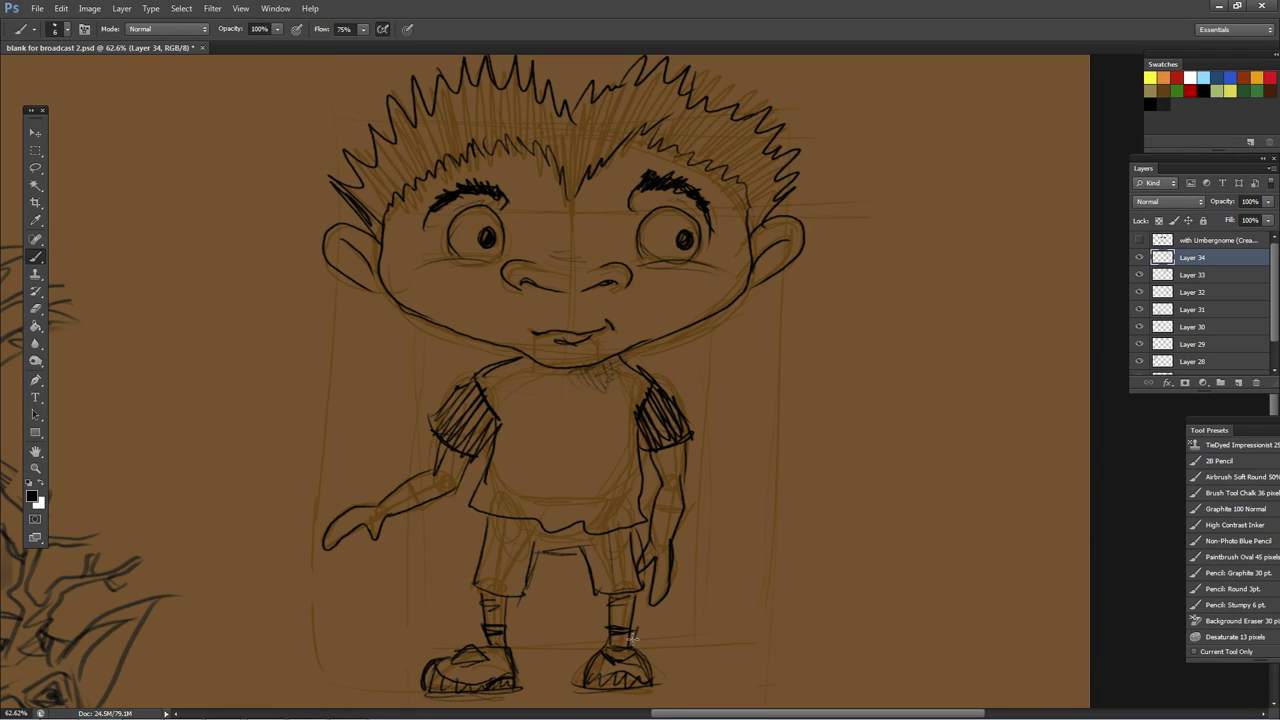
Step: Hide the rough sketch layers 30, 31, 32 and 33
click(1140, 291)
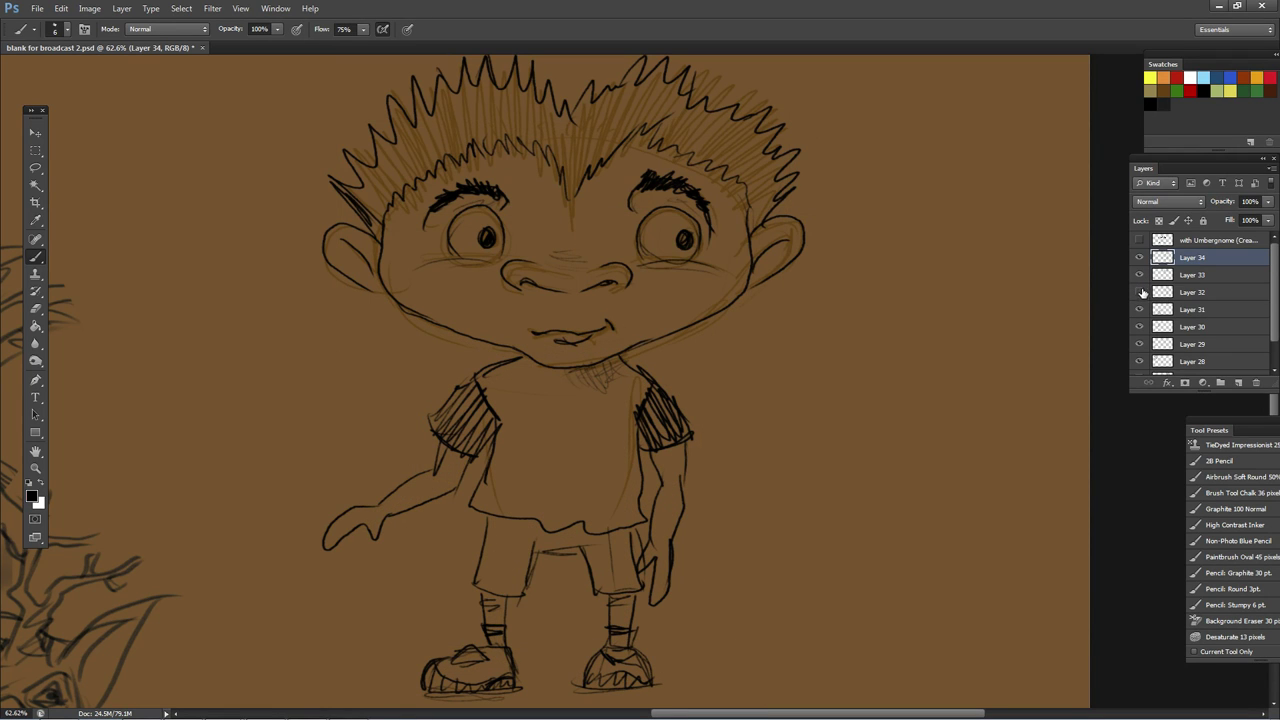
click(1139, 309)
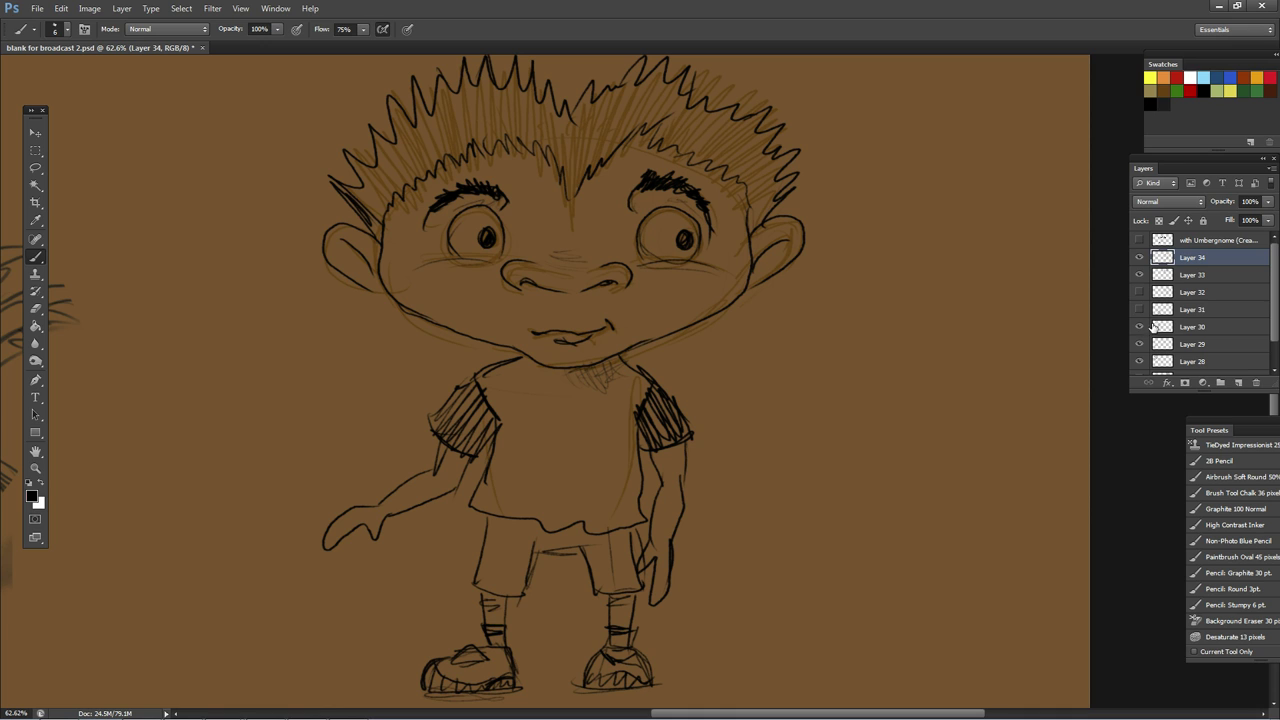
click(1139, 326)
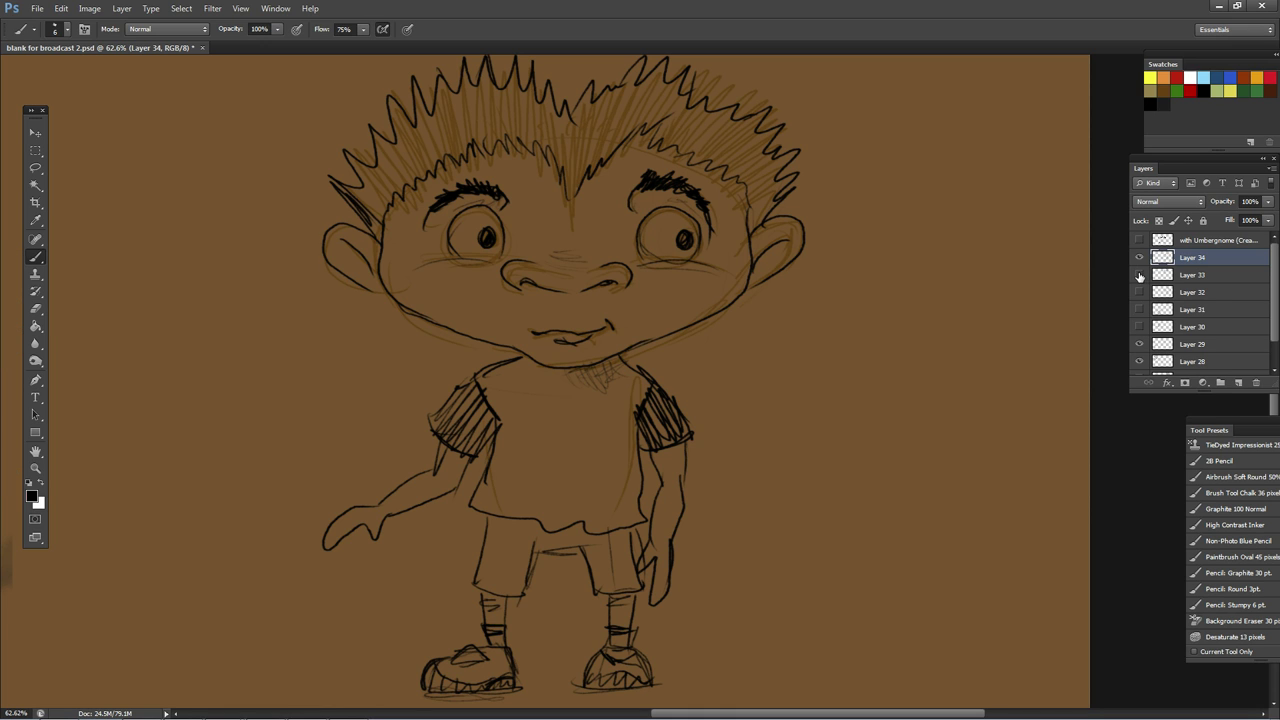
click(1140, 275)
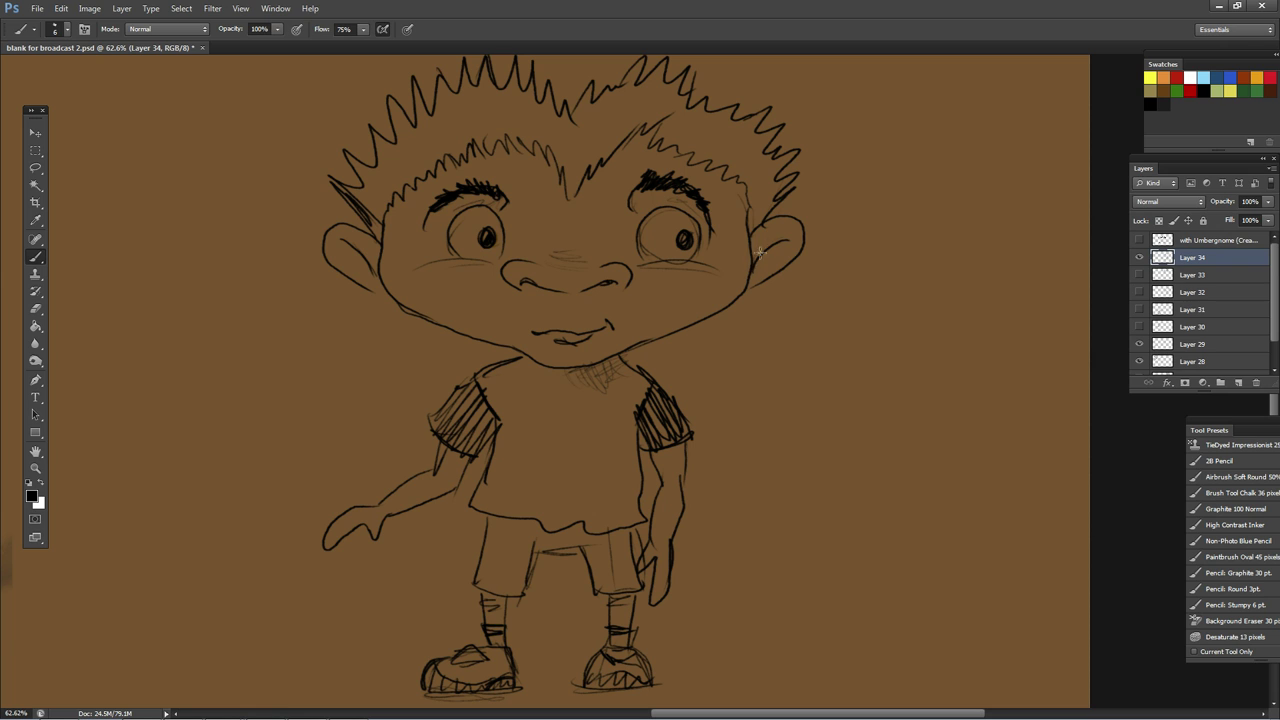
Step: Shade the inside of both ears and cover the shorts with vertical stripes
mouse_move(760, 253)
mouse_down()
mouse_move(772, 248)
mouse_move(766, 265)
mouse_up()
drag(340, 237, 354, 264)
drag(491, 516, 486, 561)
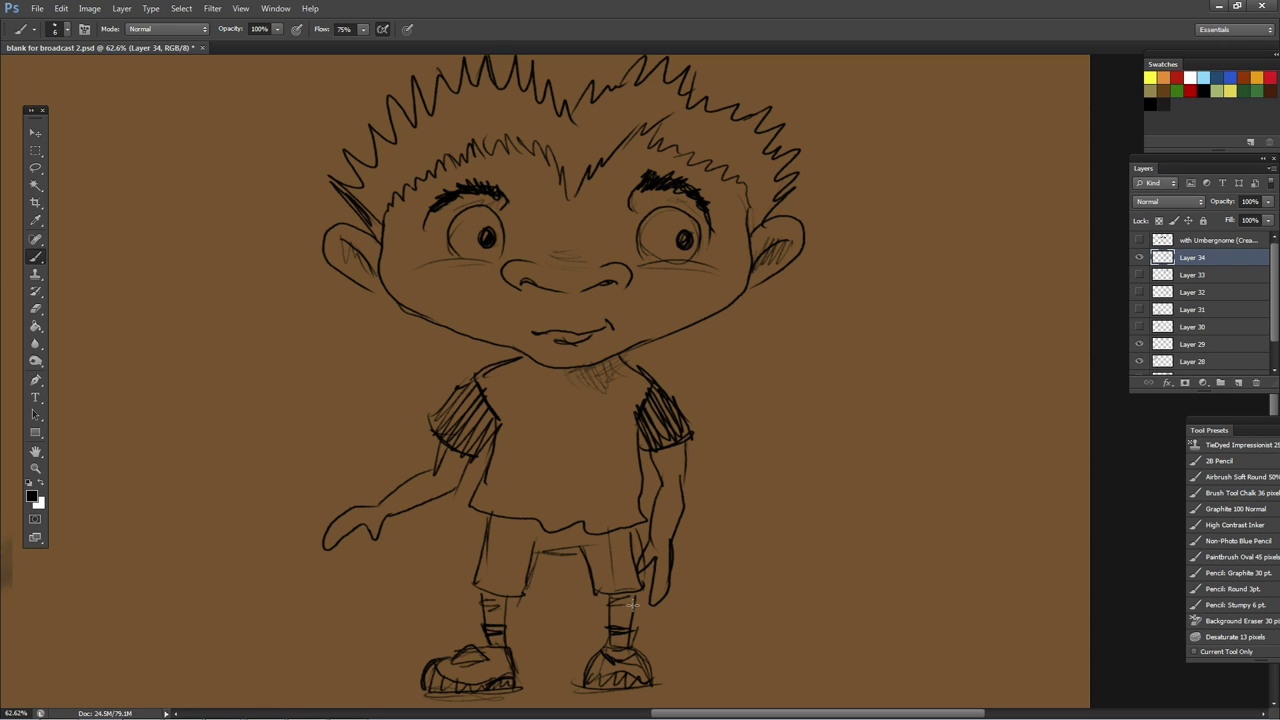
mouse_move(499, 518)
mouse_down()
mouse_move(509, 595)
mouse_move(541, 529)
mouse_move(576, 547)
mouse_move(565, 535)
mouse_move(554, 529)
mouse_move(619, 598)
mouse_move(637, 593)
mouse_move(637, 549)
mouse_up()
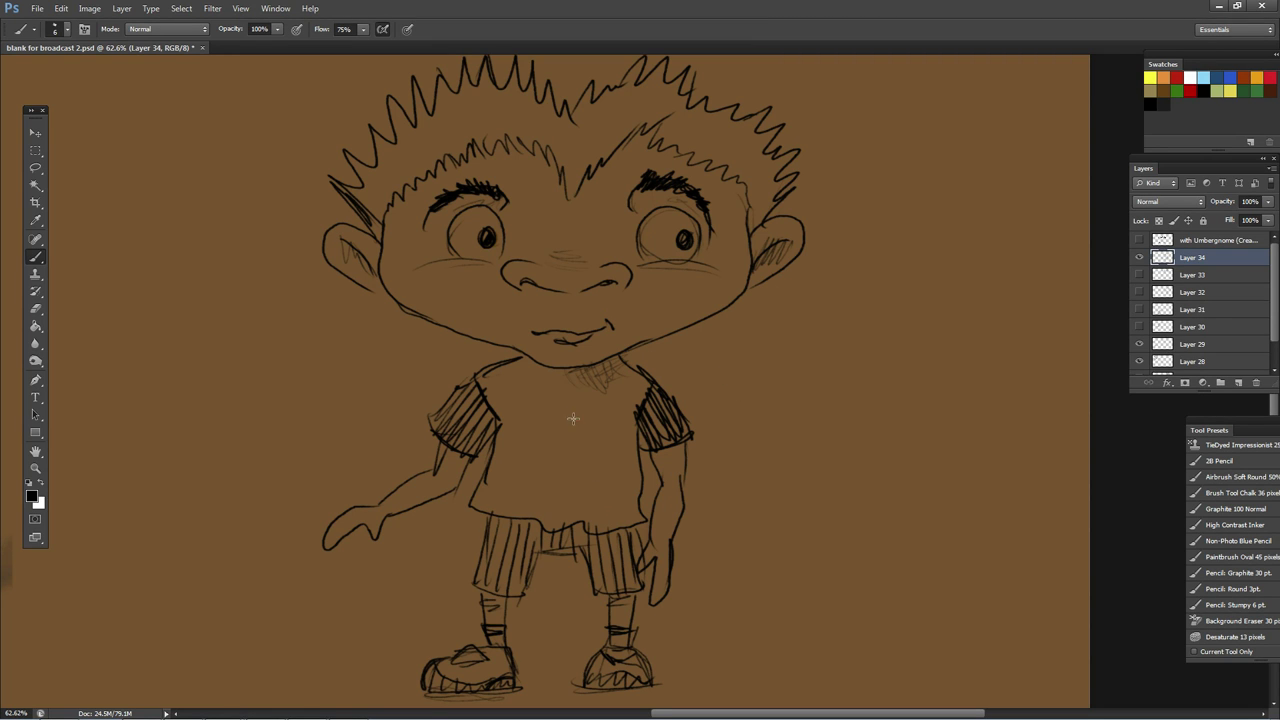
Step: Add the shirt's neckline with shading, close the ear contours, and shade the upper arm and the eye edges
mouse_move(547, 372)
mouse_down()
mouse_move(628, 348)
mouse_move(618, 314)
mouse_move(611, 370)
mouse_move(632, 400)
mouse_up()
drag(757, 281, 768, 271)
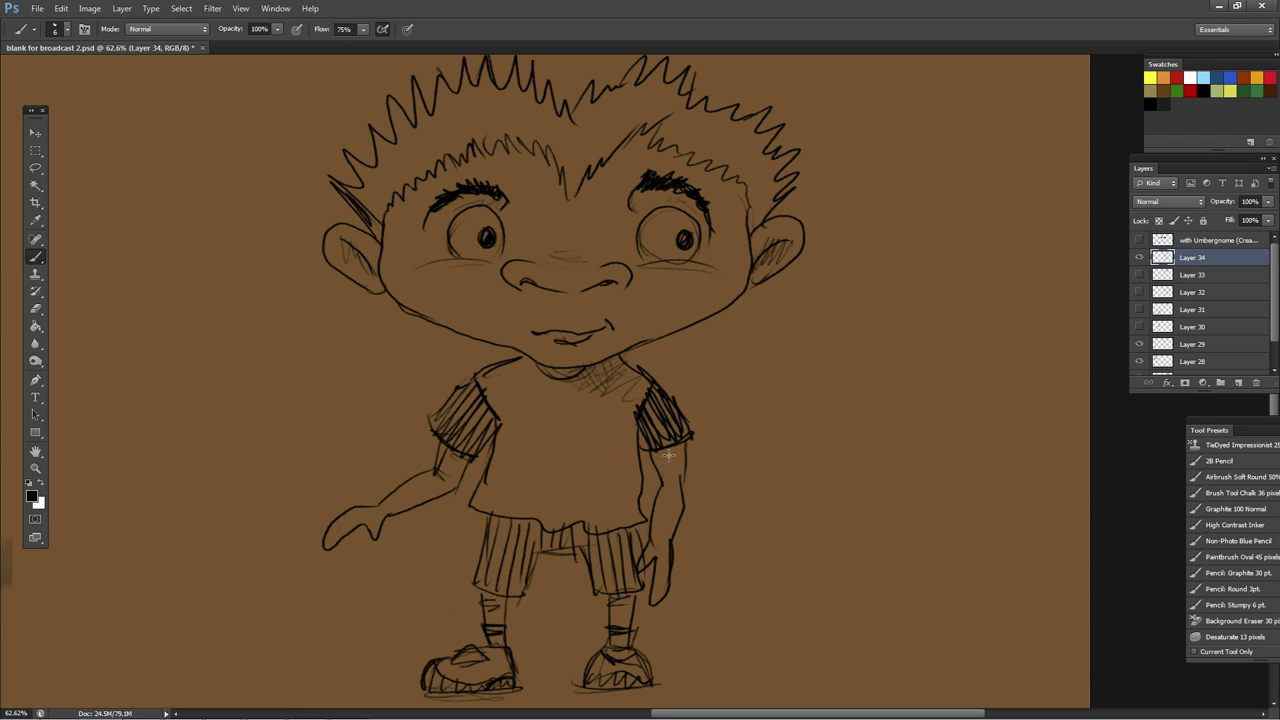
drag(686, 447, 660, 462)
drag(653, 213, 651, 263)
drag(449, 216, 446, 258)
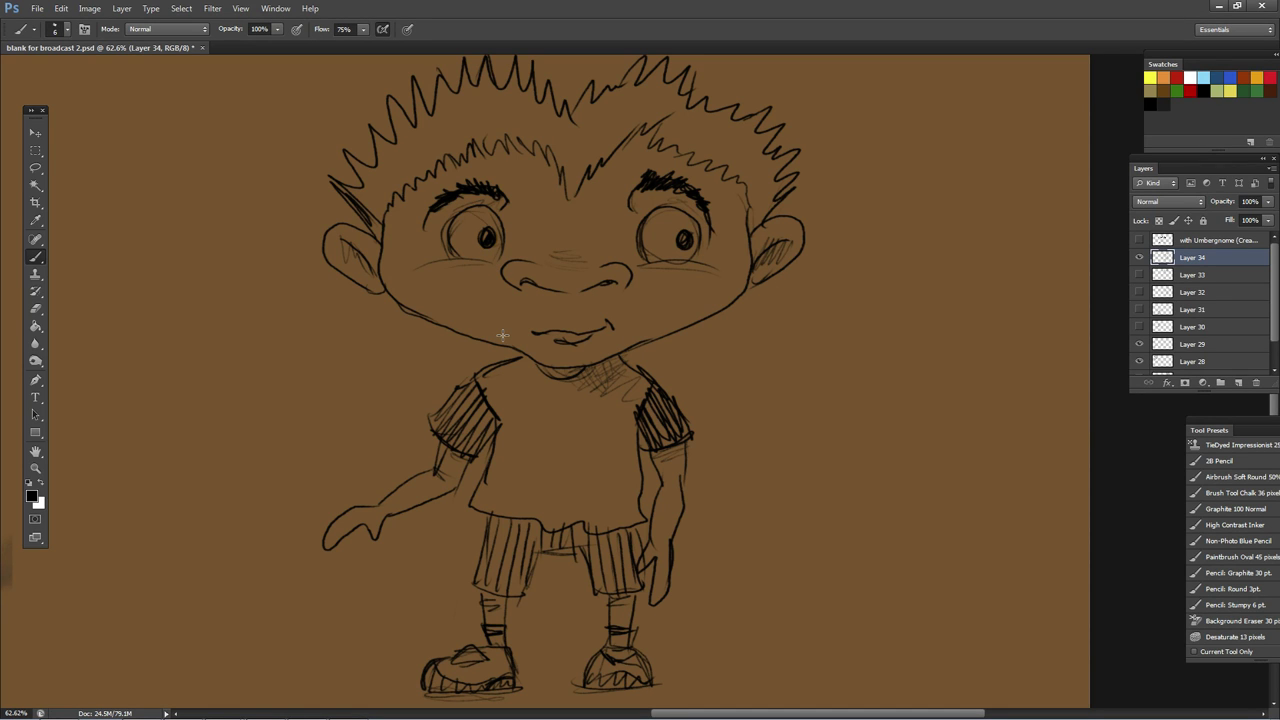
Step: Hatch the boy's cheeks below both eyes and add small shading strokes under the nose and on the lower legs
mouse_move(453, 274)
mouse_down()
mouse_move(470, 288)
mouse_move(457, 266)
mouse_move(484, 268)
mouse_up()
mouse_move(671, 280)
mouse_down()
mouse_move(660, 276)
mouse_move(686, 289)
mouse_move(664, 270)
mouse_move(704, 283)
mouse_up()
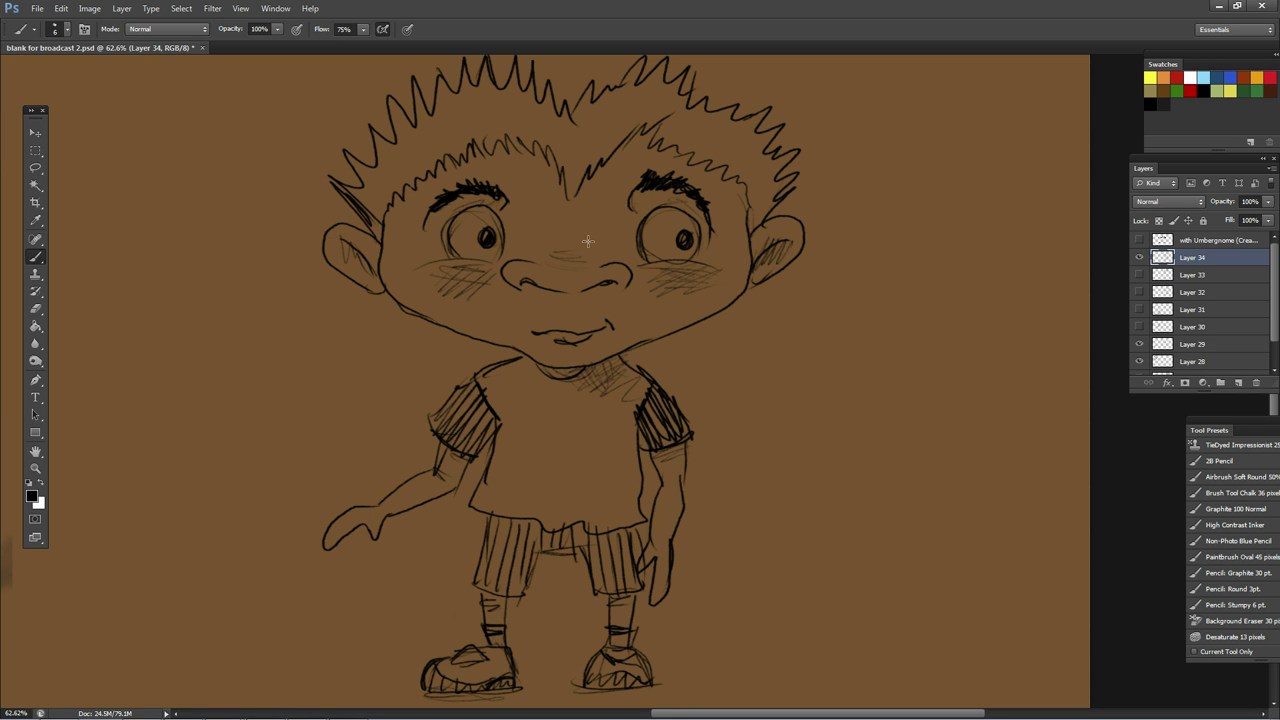
drag(565, 290, 577, 289)
drag(632, 596, 630, 626)
mouse_move(512, 592)
mouse_down()
mouse_move(507, 649)
mouse_move(484, 648)
mouse_up()
drag(477, 634, 484, 628)
Step: Show the hidden sketch layers 30 to 33 and toggle Layer 31 off and on to check what it contains
drag(1140, 281, 1140, 329)
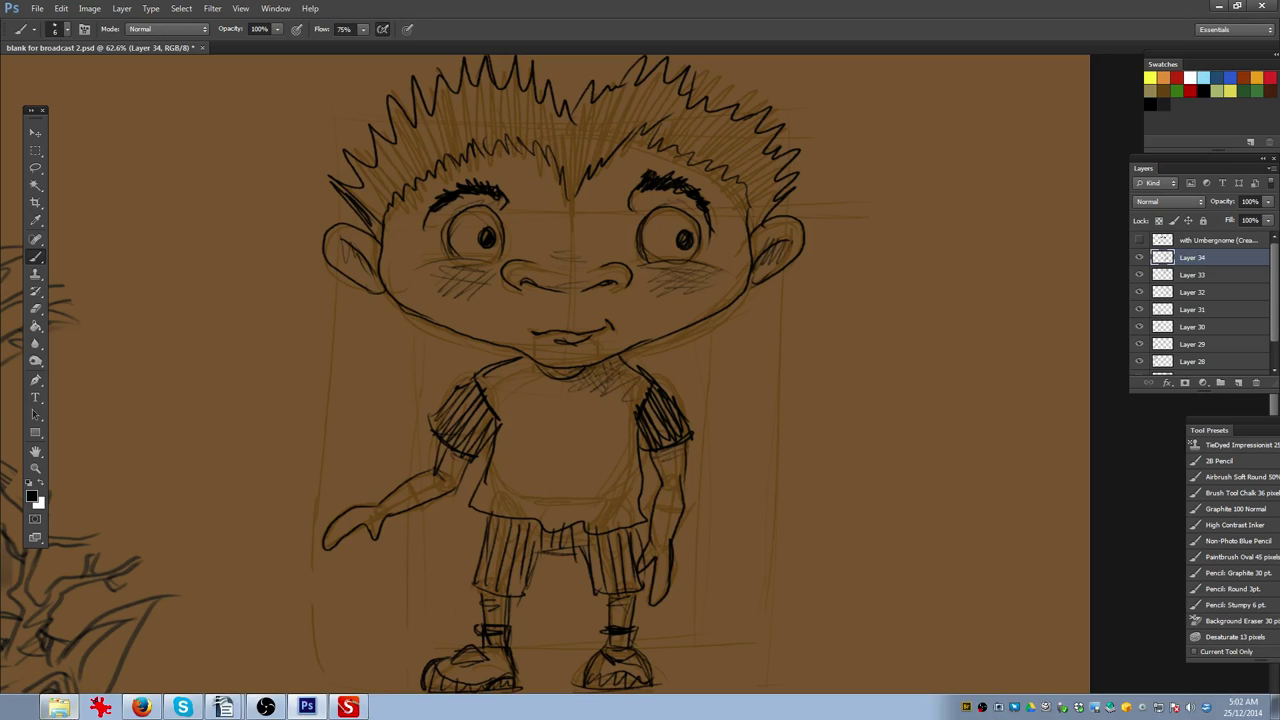
double_click(37, 454)
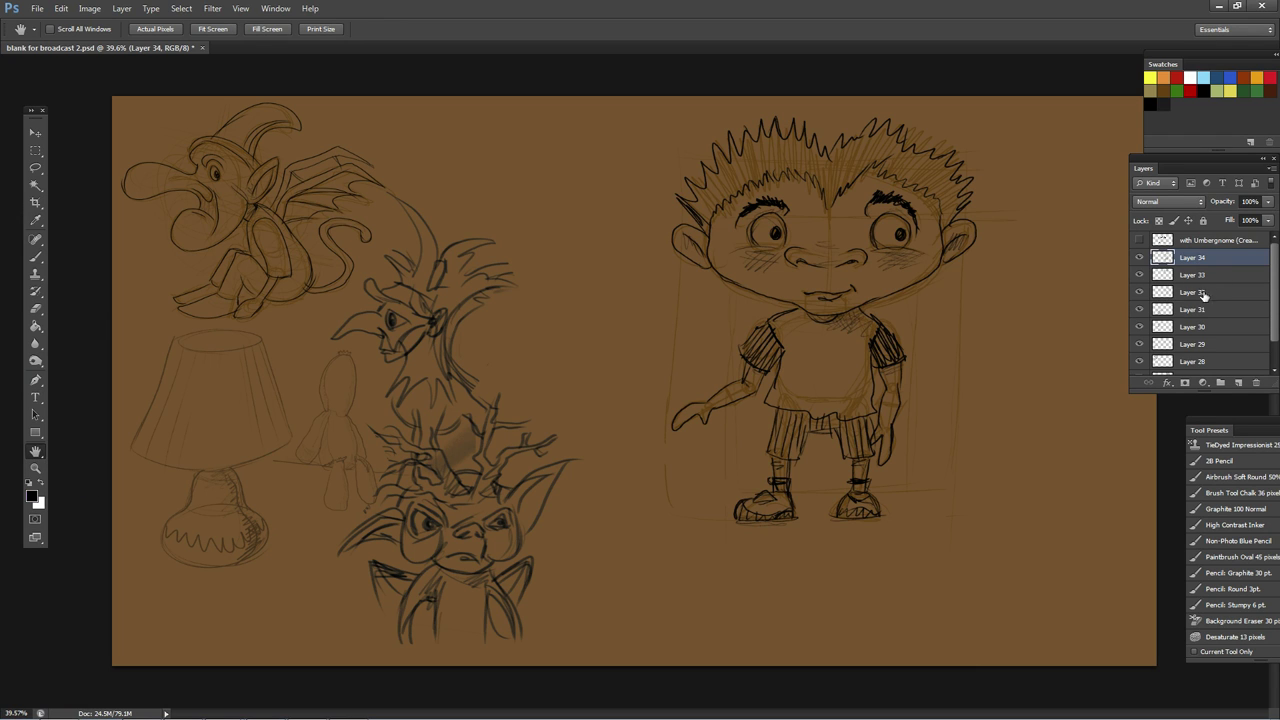
click(1139, 310)
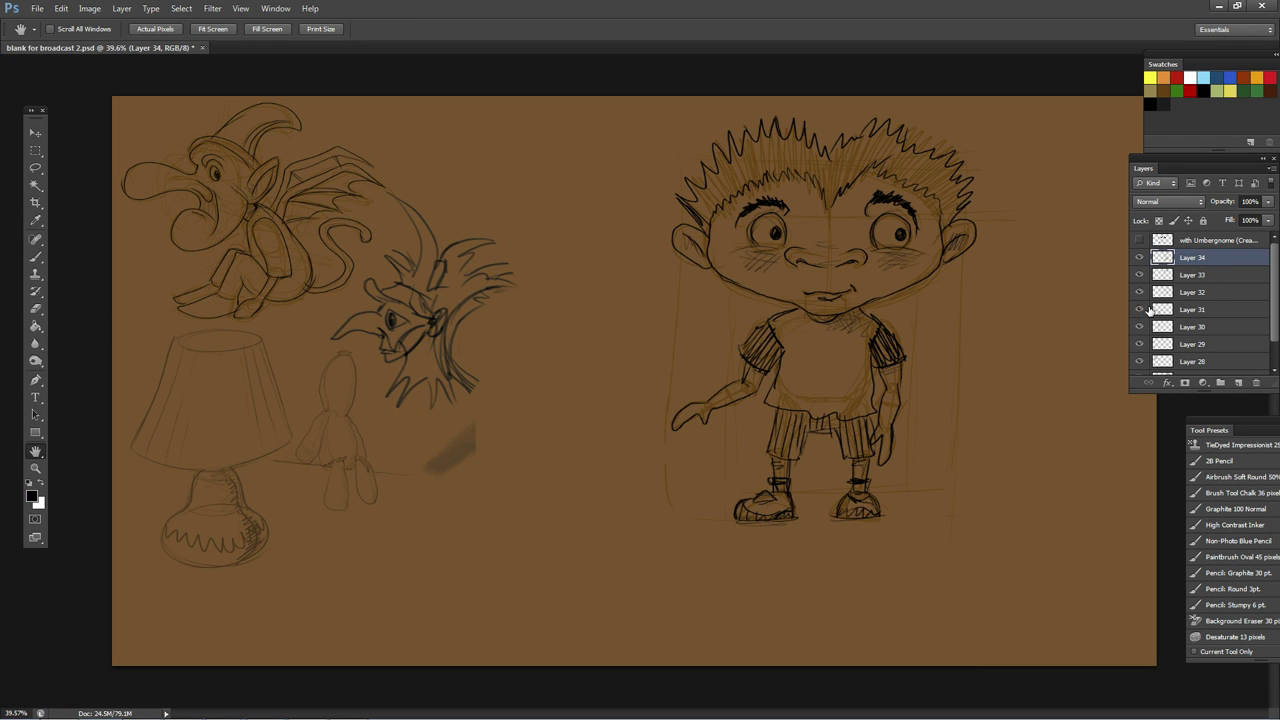
click(1139, 310)
Step: Merge layers 32, 33 and 34 into one layer
click(1165, 292)
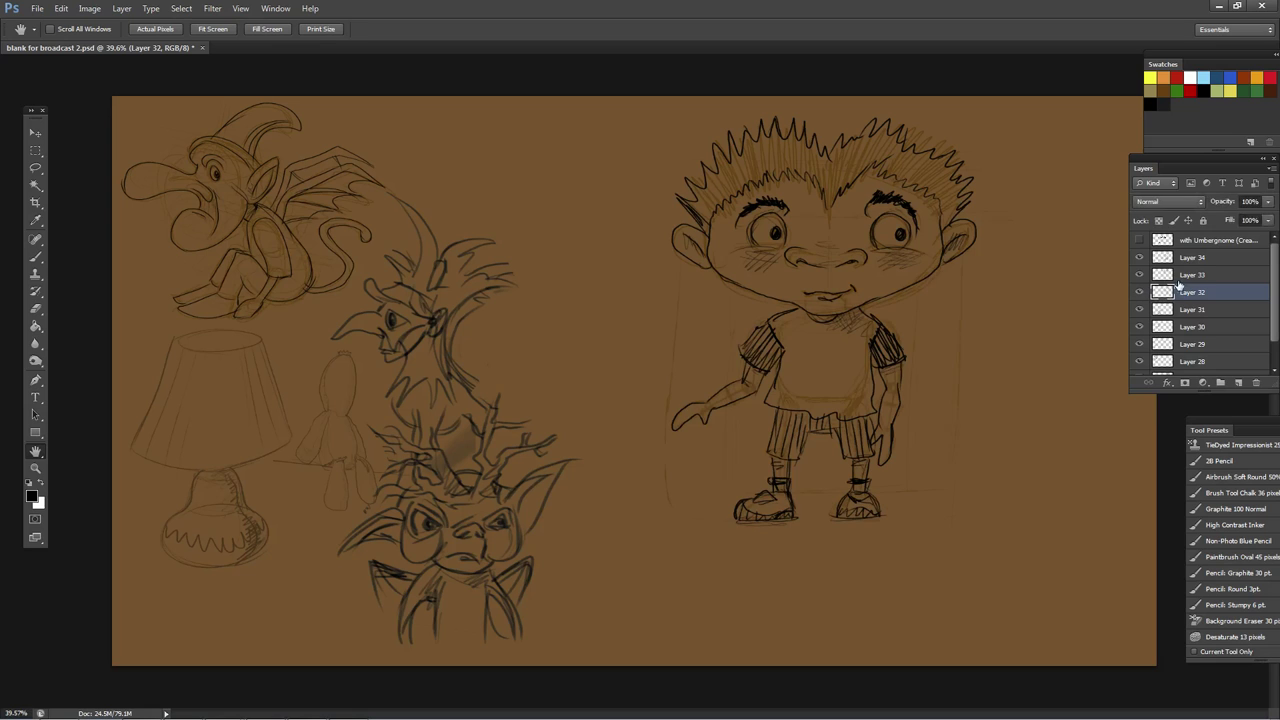
shift+click(1205, 258)
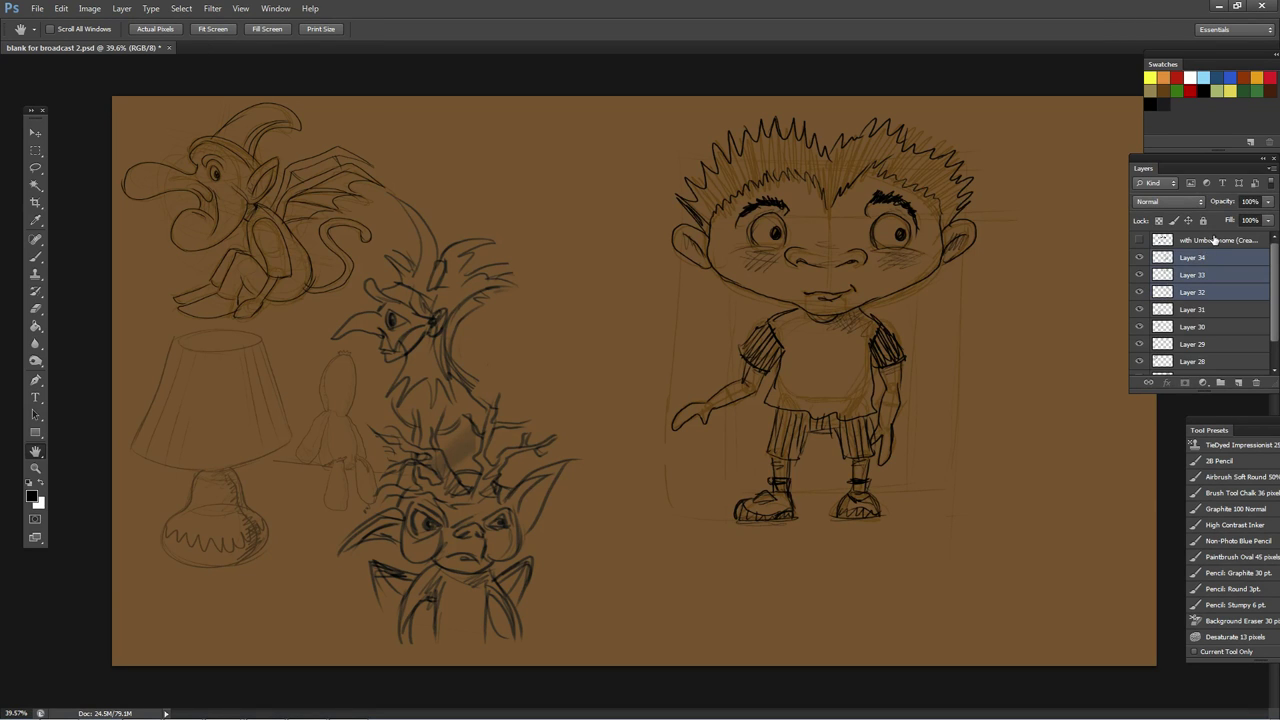
click(1270, 169)
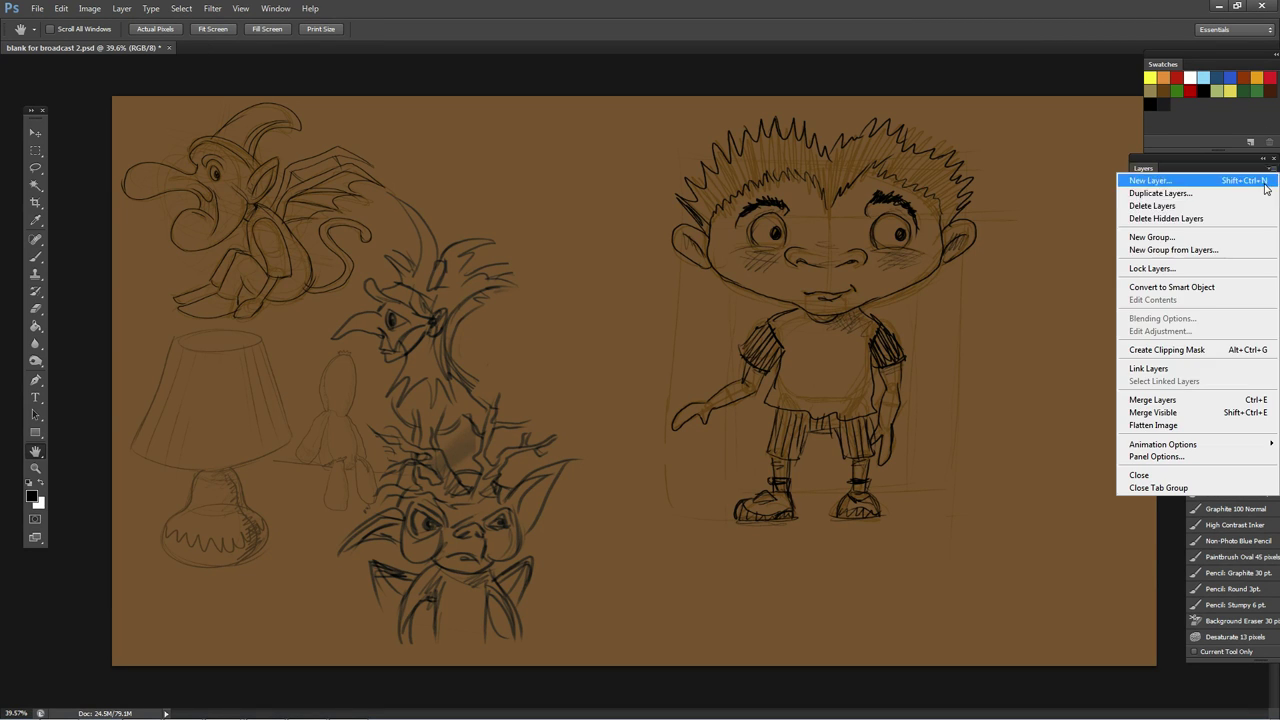
click(1190, 405)
Step: Scale the merged boy drawing to about 60%, move it next to the hatted gnome sketch, and return to the Brush tool
click(35, 132)
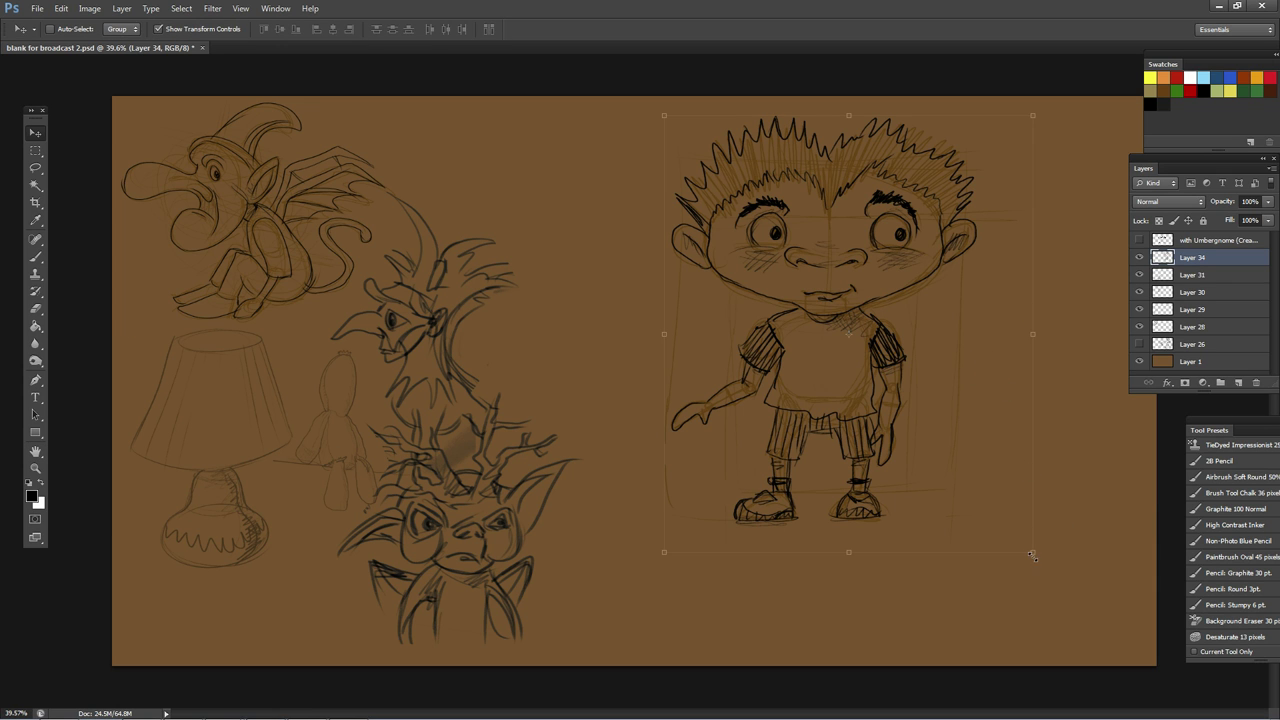
drag(1032, 554, 898, 457)
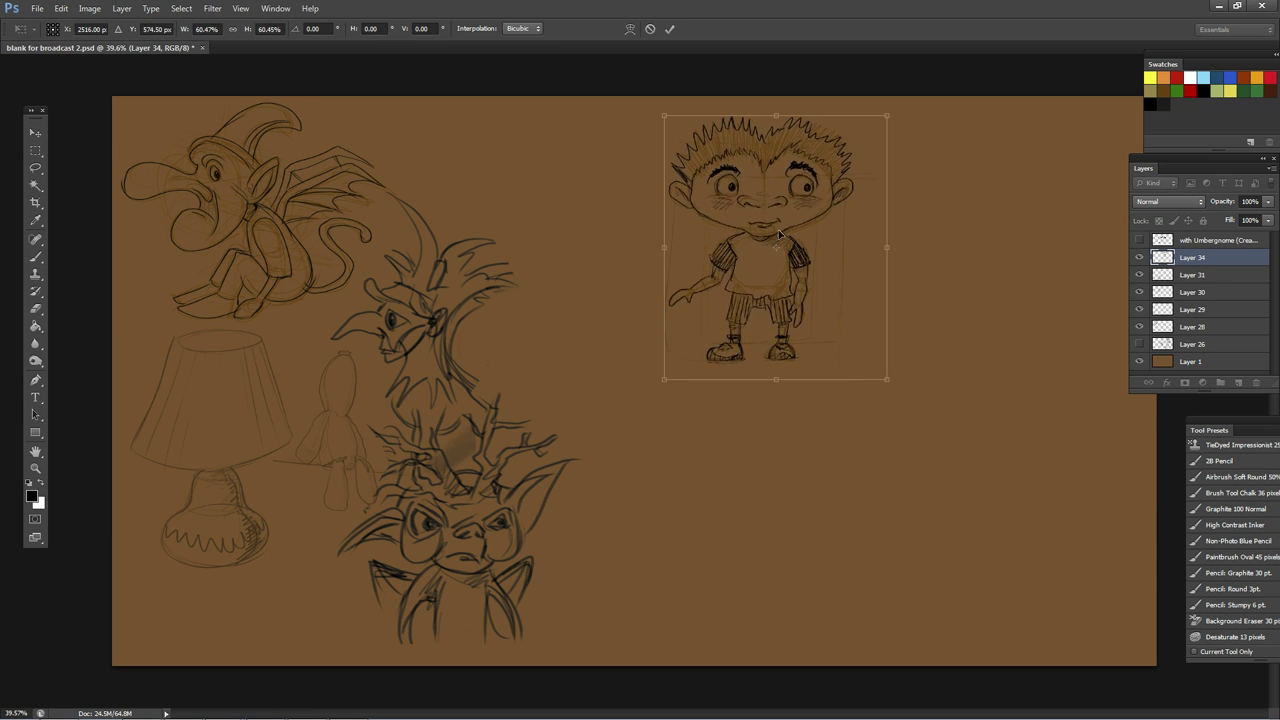
mouse_move(785, 232)
mouse_down()
mouse_move(593, 237)
mouse_move(551, 232)
mouse_move(530, 208)
mouse_move(563, 209)
mouse_up()
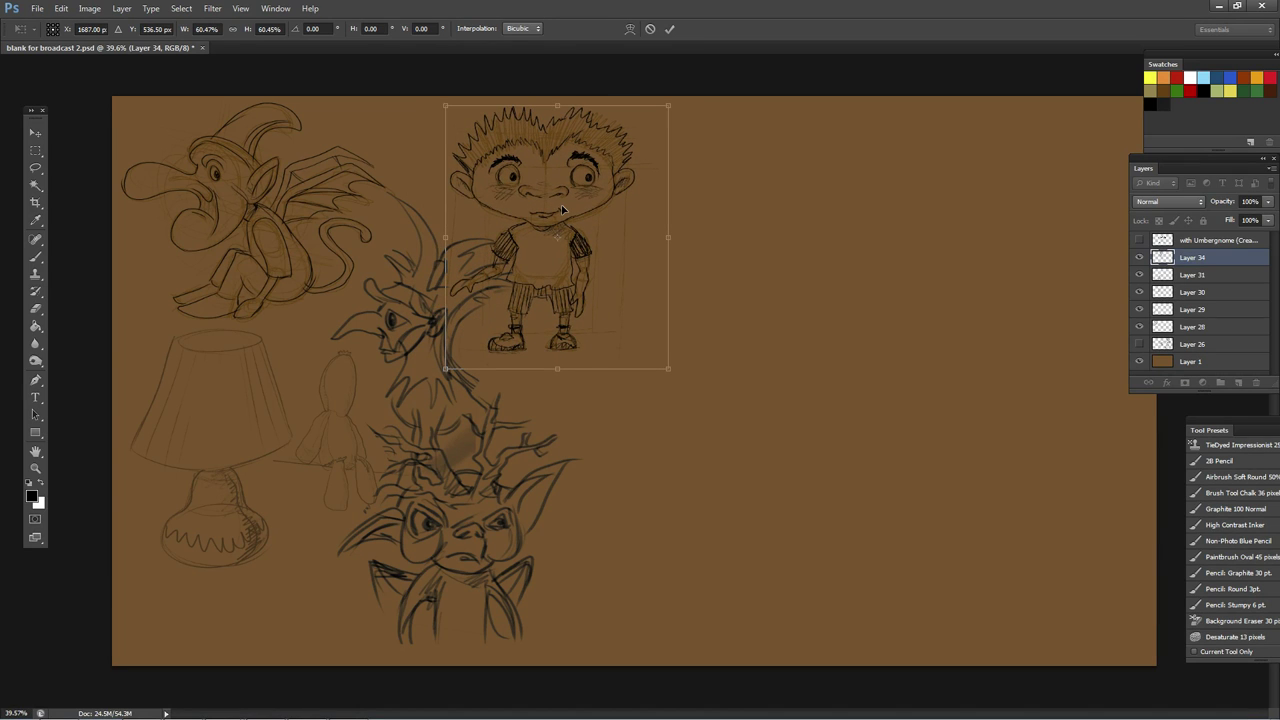
key(Return)
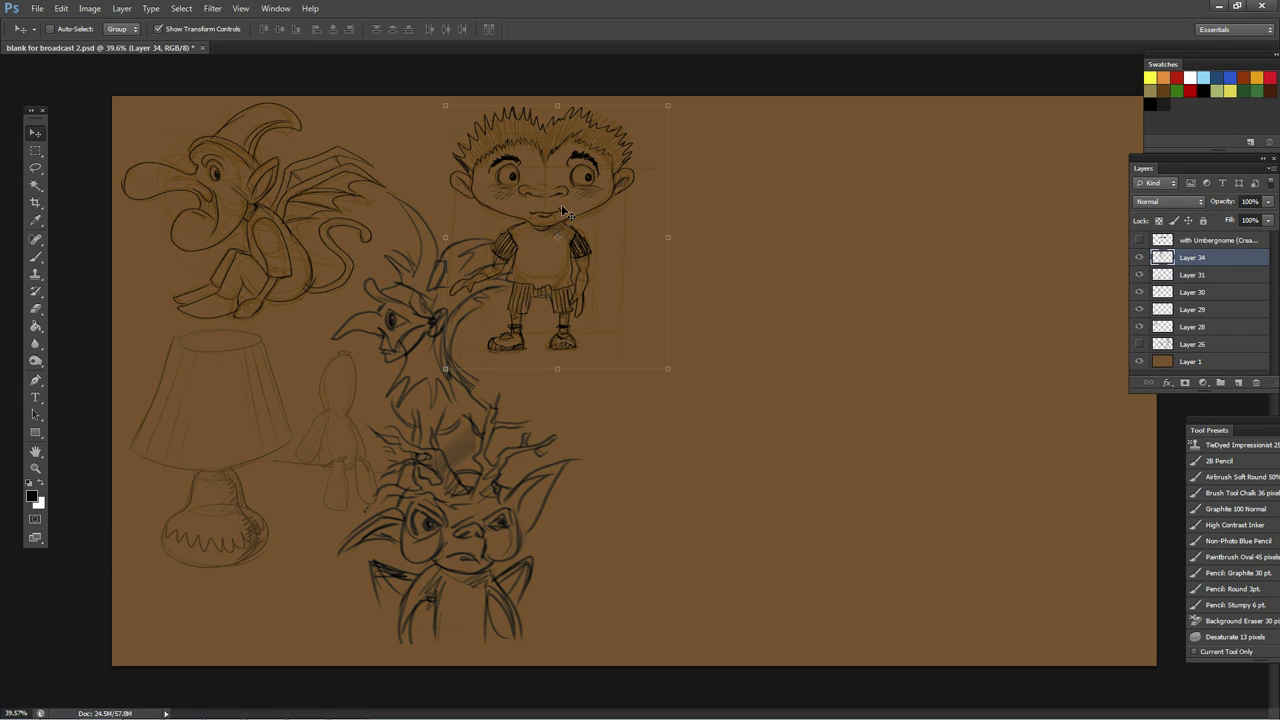
click(35, 451)
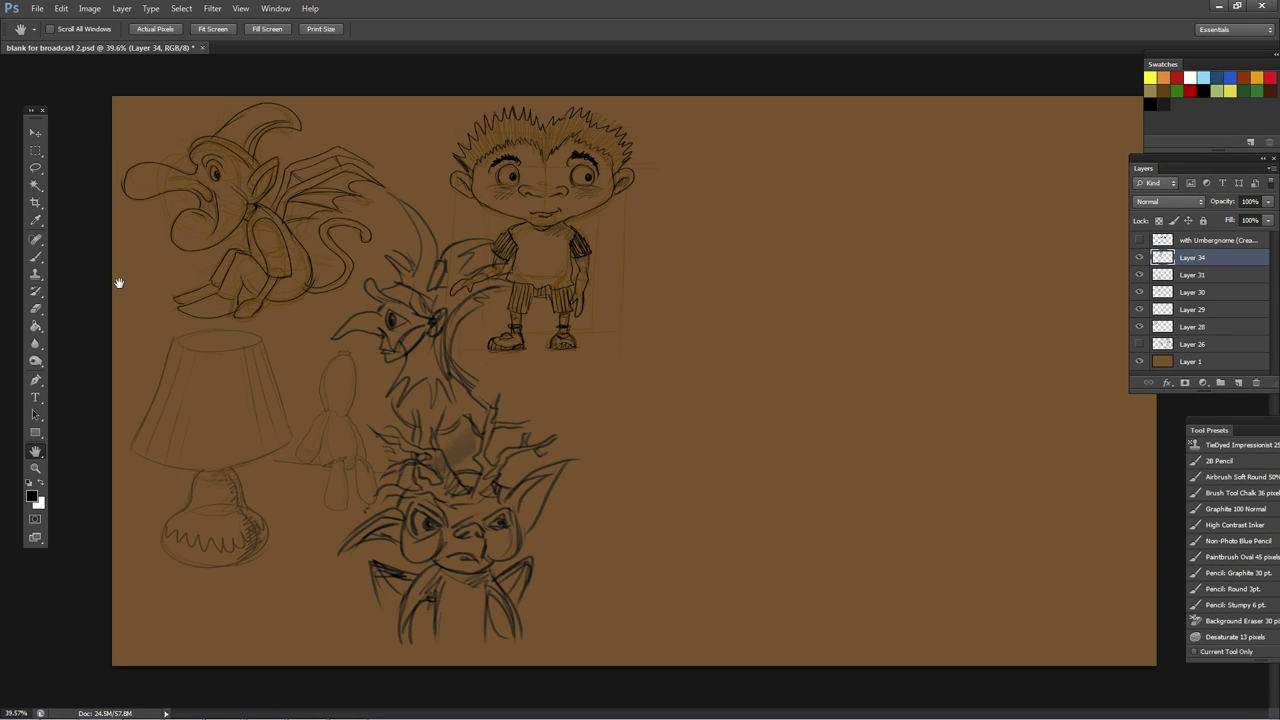
click(35, 256)
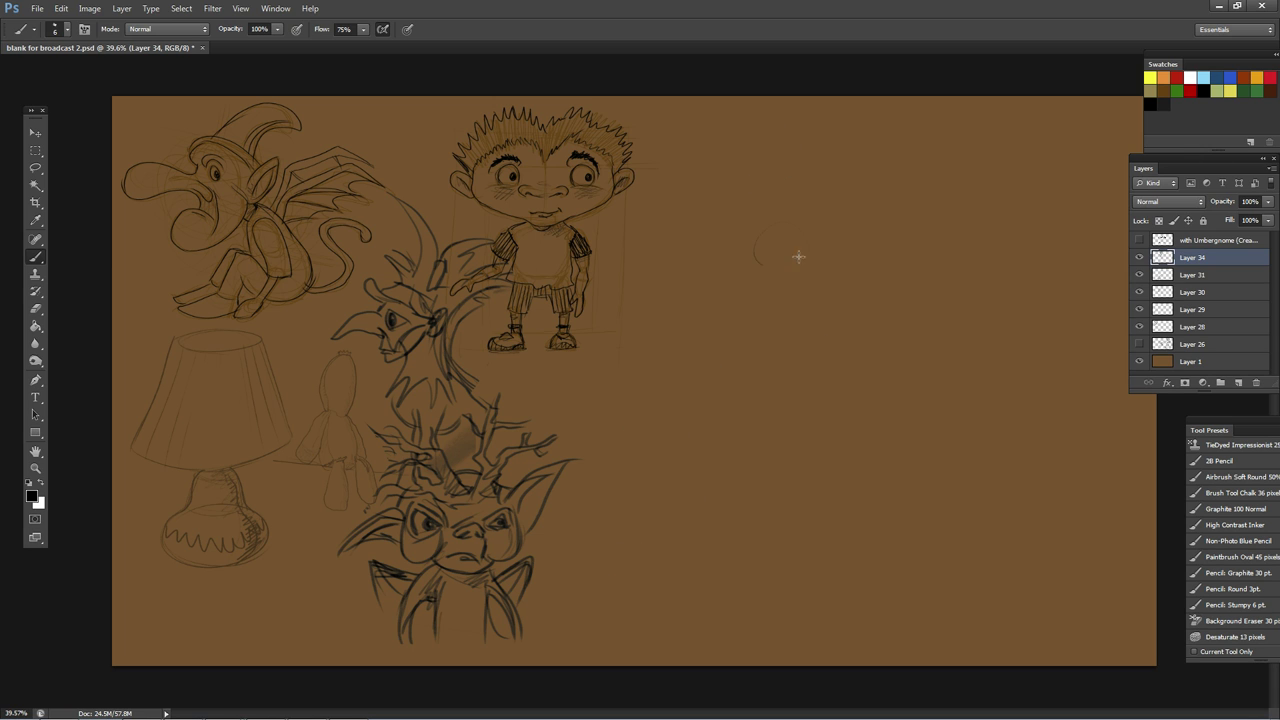
drag(797, 256, 798, 252)
key(ctrl+z)
click(1139, 258)
click(1139, 258)
Step: Create a new layer above Layer 34 and scribble loose loops and strokes on the empty half of the canvas
click(1238, 382)
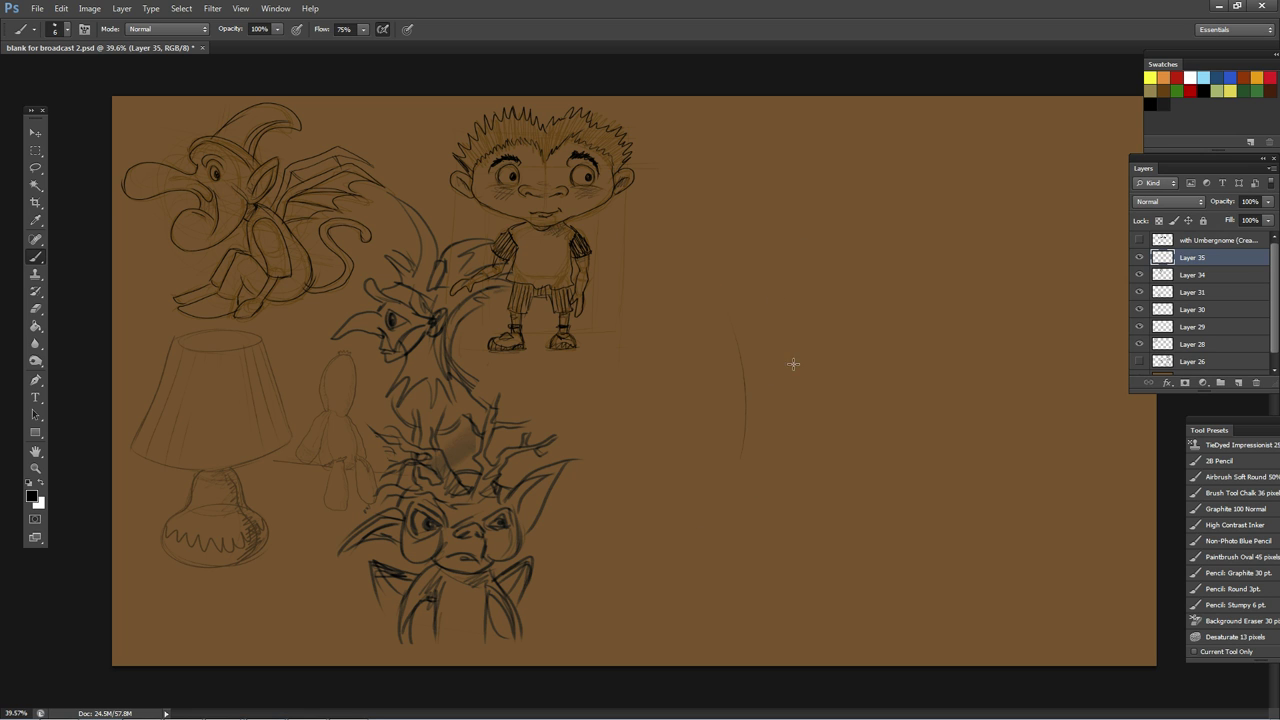
mouse_move(789, 363)
mouse_down()
mouse_move(697, 423)
mouse_move(771, 371)
mouse_move(816, 375)
mouse_move(860, 337)
mouse_move(774, 406)
mouse_move(874, 363)
mouse_move(856, 457)
mouse_up()
drag(857, 419, 915, 417)
key(ctrl+n)
click(38, 11)
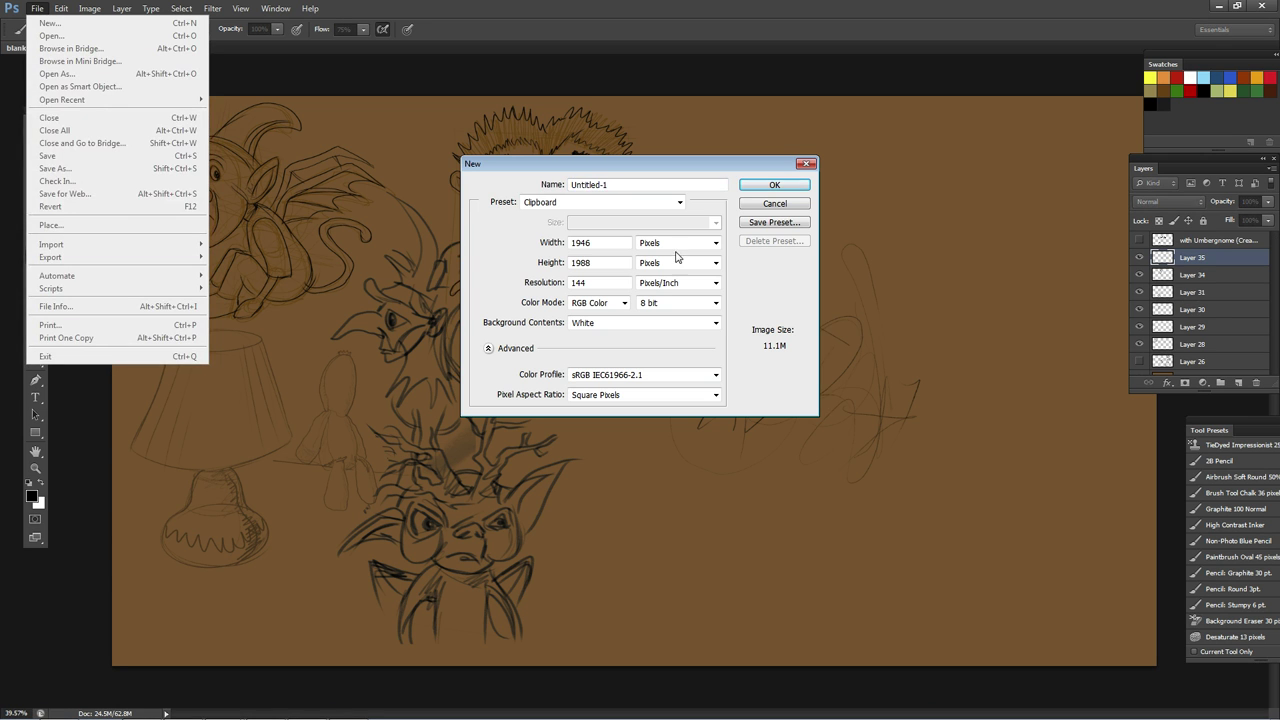
click(774, 203)
Step: Save the document under the new name "blank for broadcast 3" in the Doodles folder
click(37, 8)
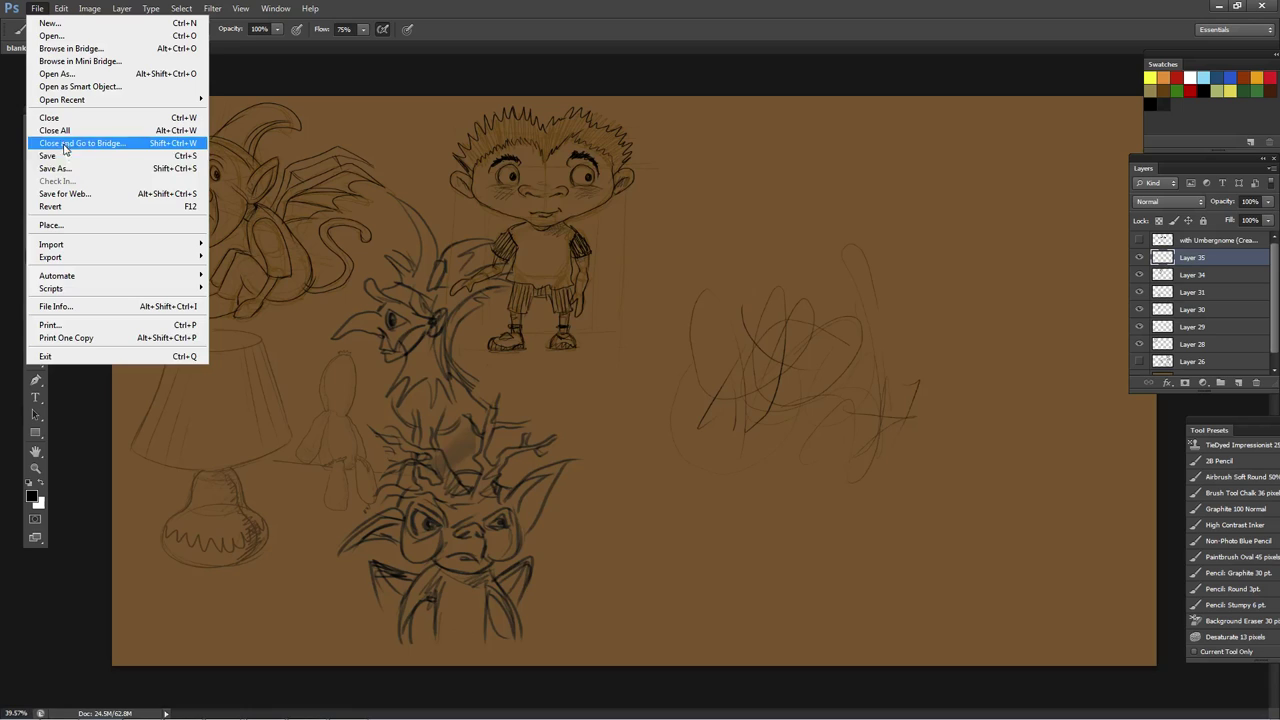
click(64, 168)
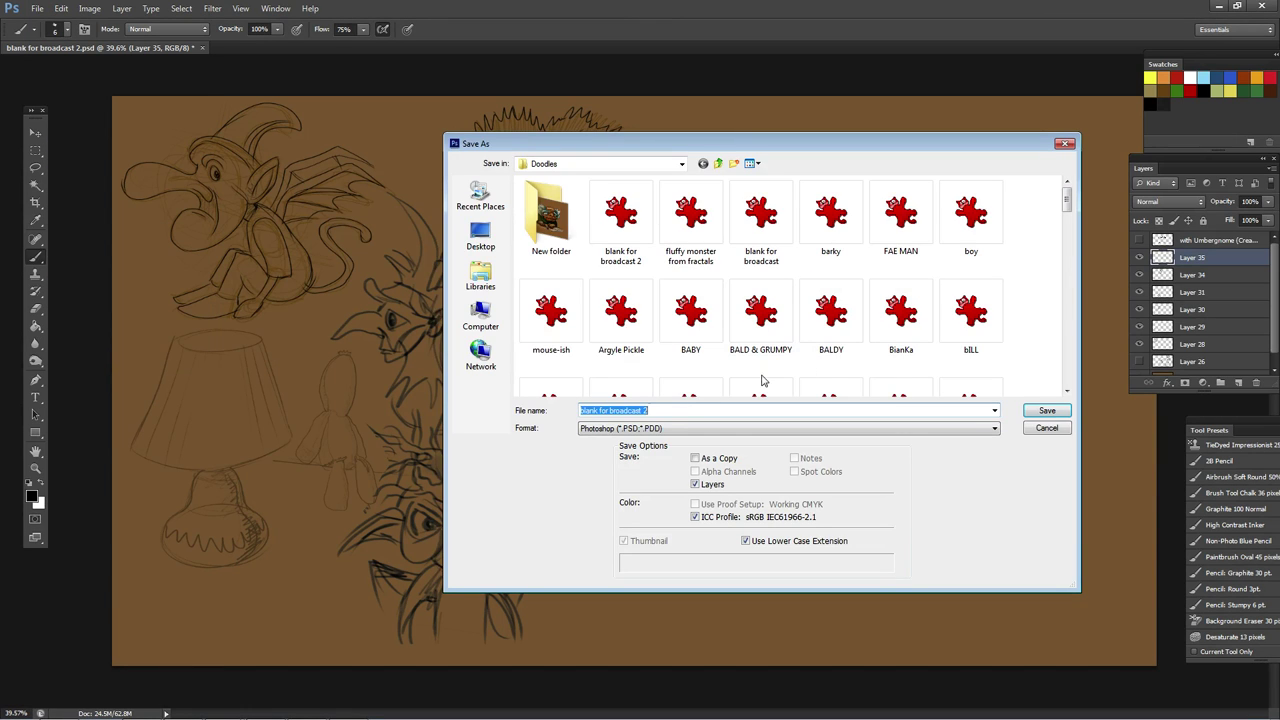
click(670, 410)
key(BackSpace)
key(BackSpace)
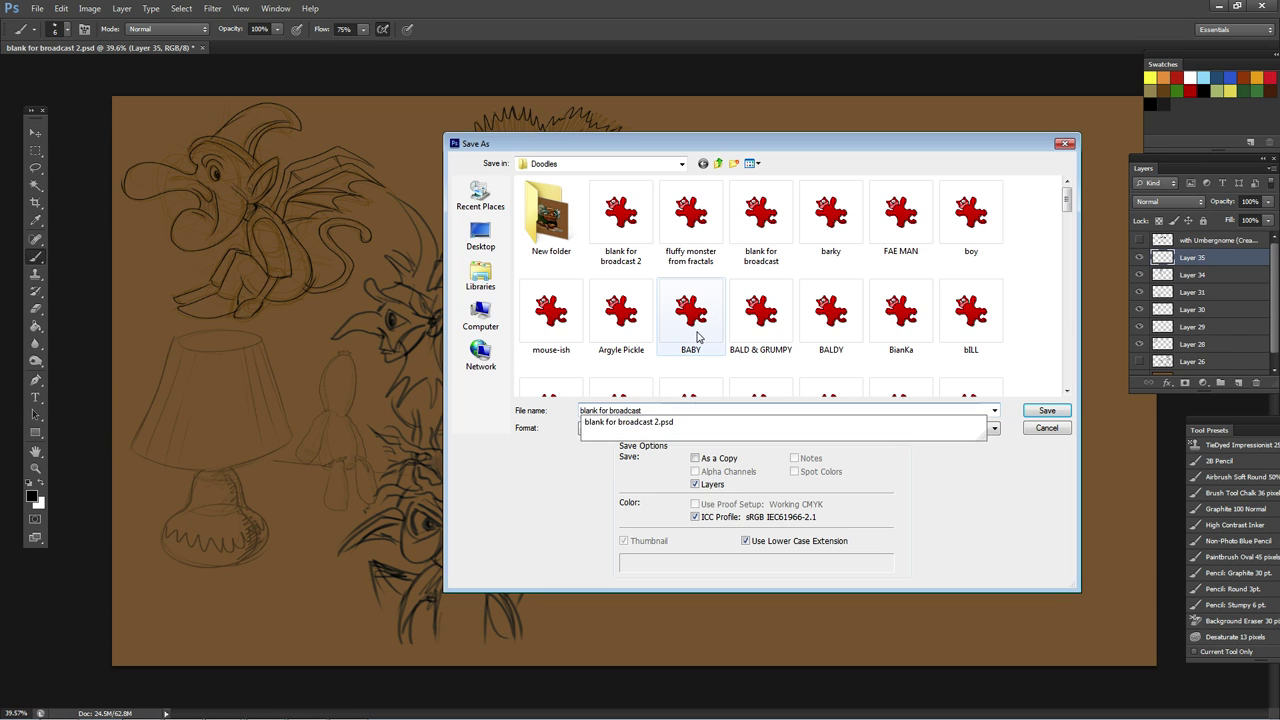
text(3)
key(Return)
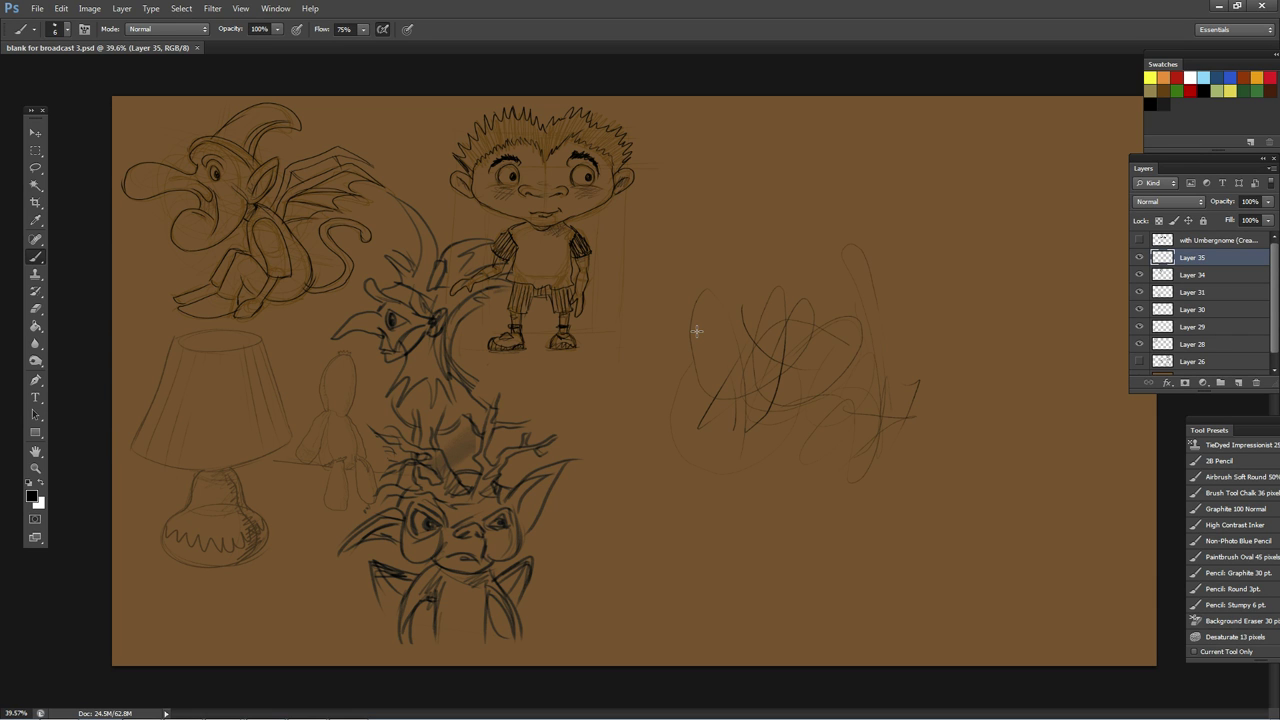
Step: Minimise Photoshop and switch to Autodesk SketchBook Pro
click(1214, 6)
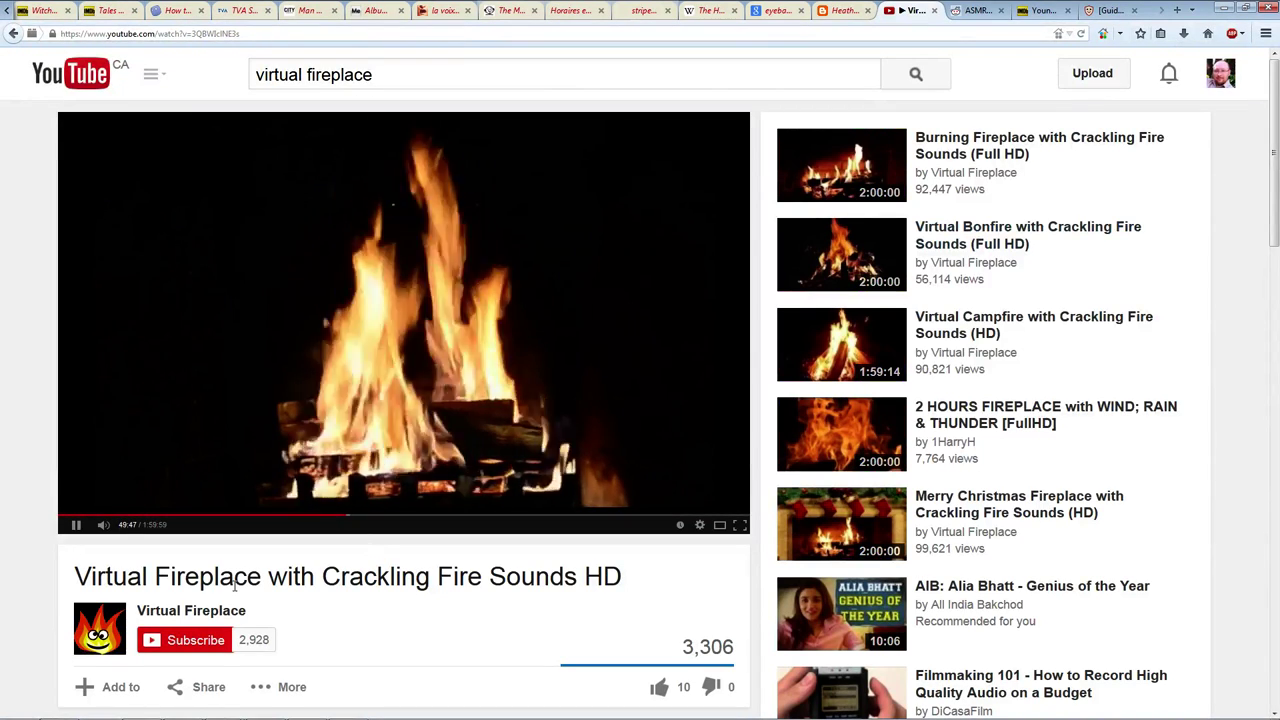
click(588, 400)
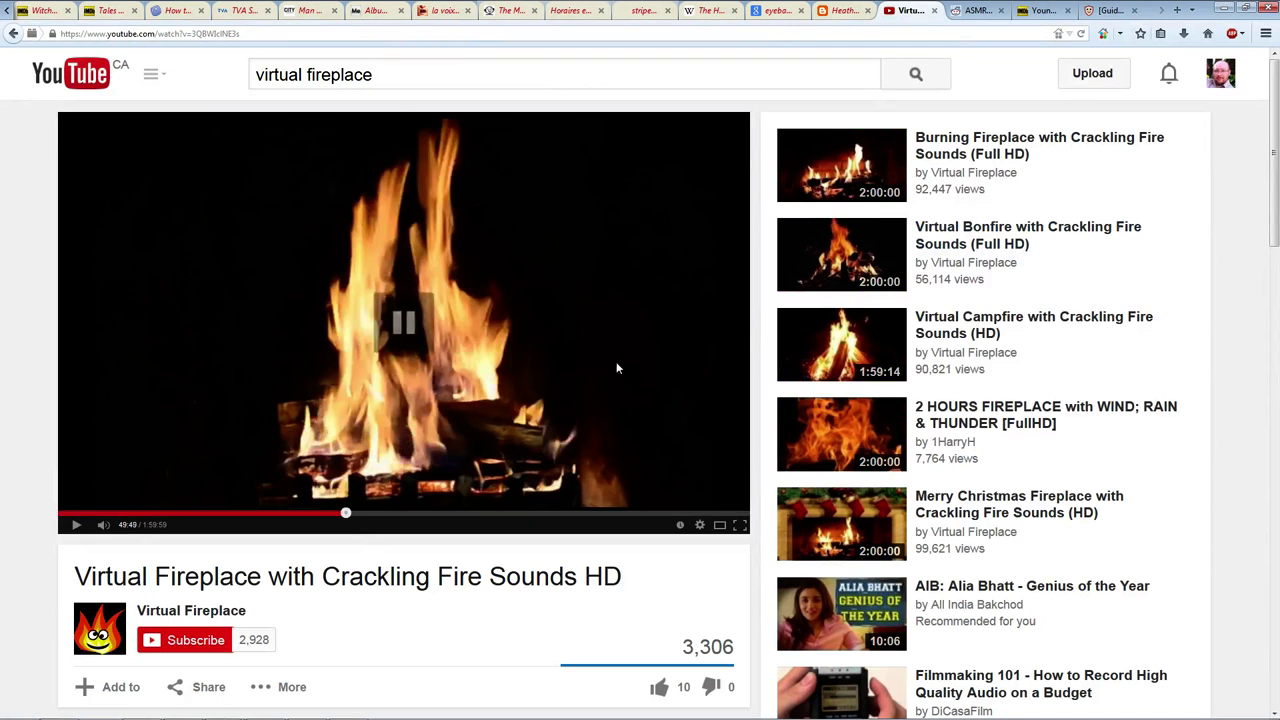
click(576, 447)
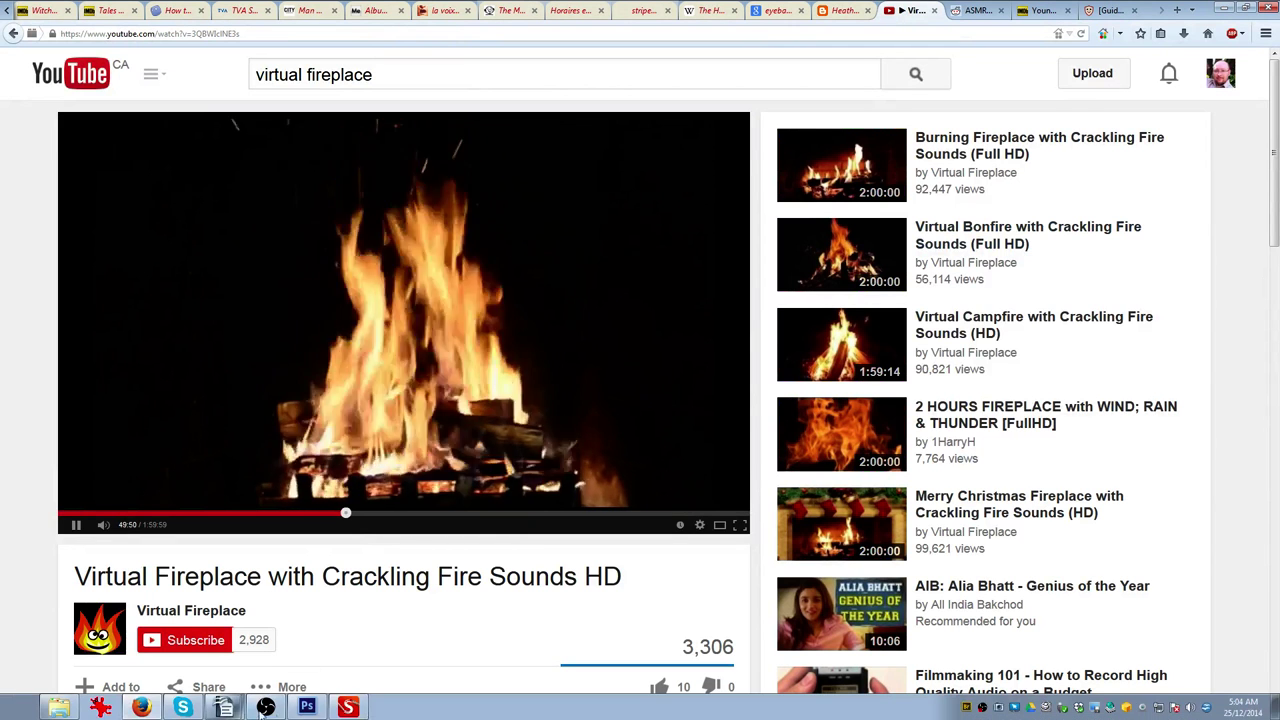
click(345, 707)
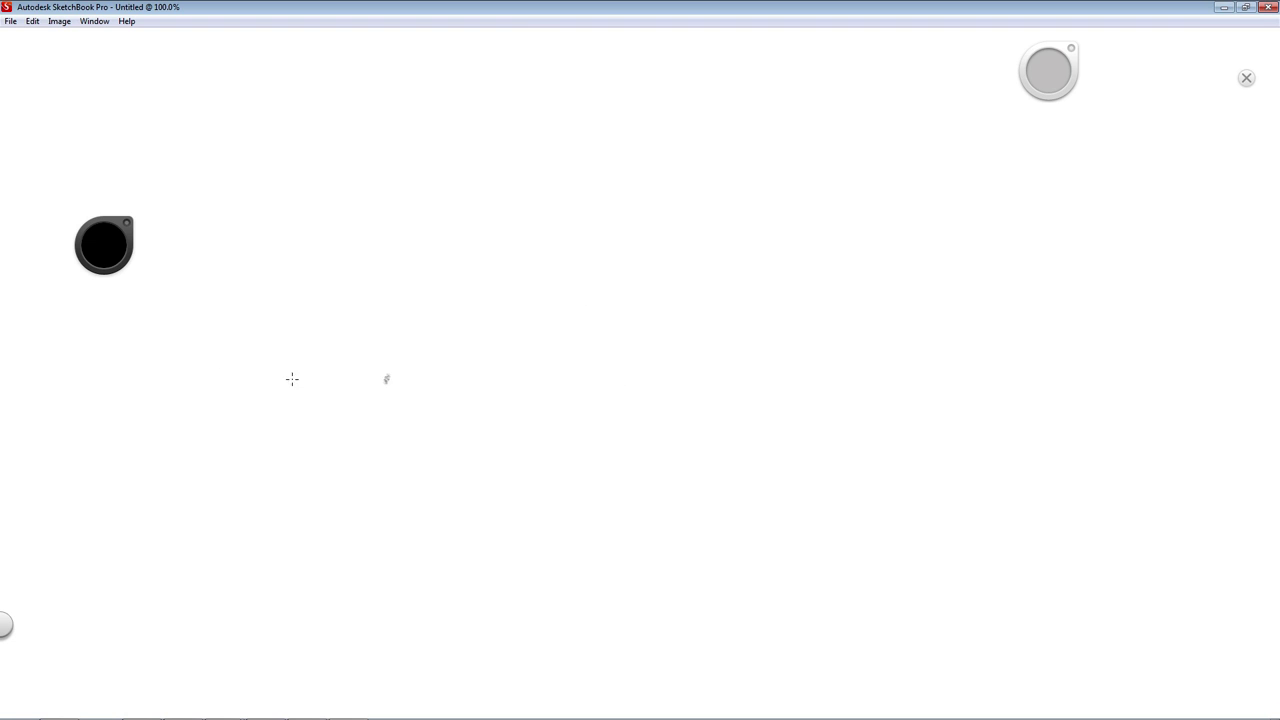
Step: Turn on mirrored drawing about the vertical centre line of the blank canvas
key(space)
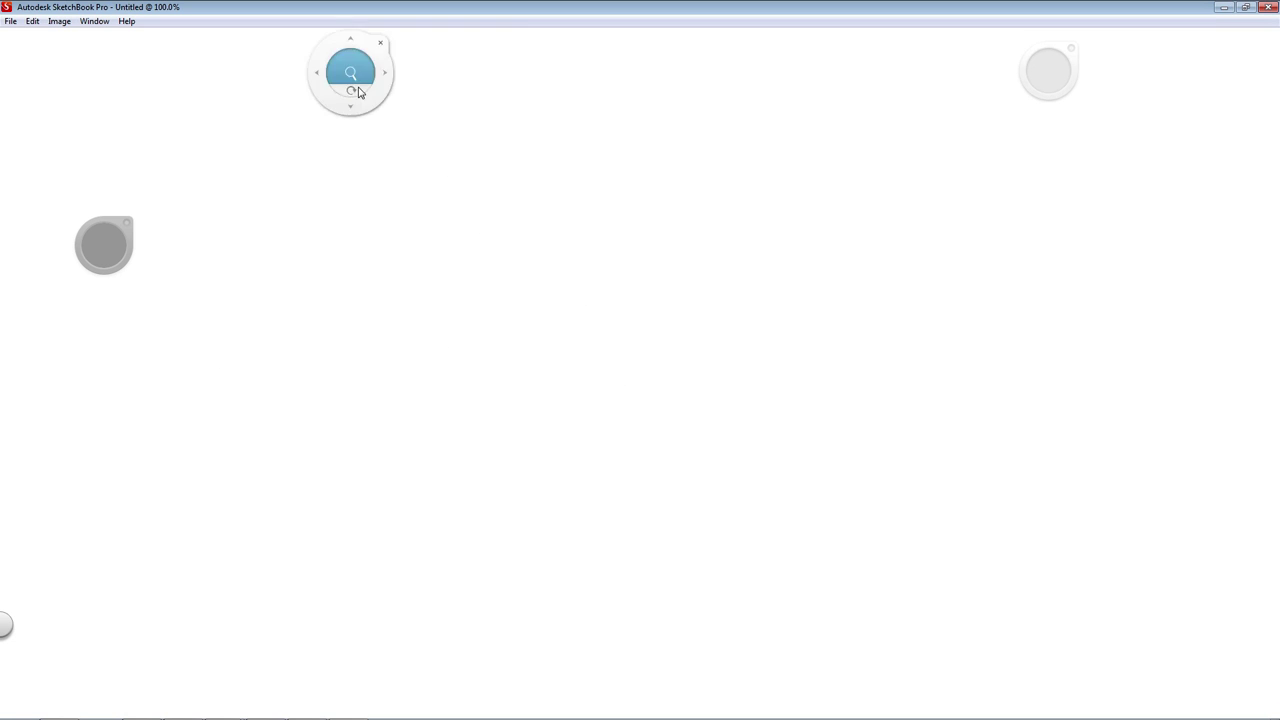
drag(417, 391, 296, 404)
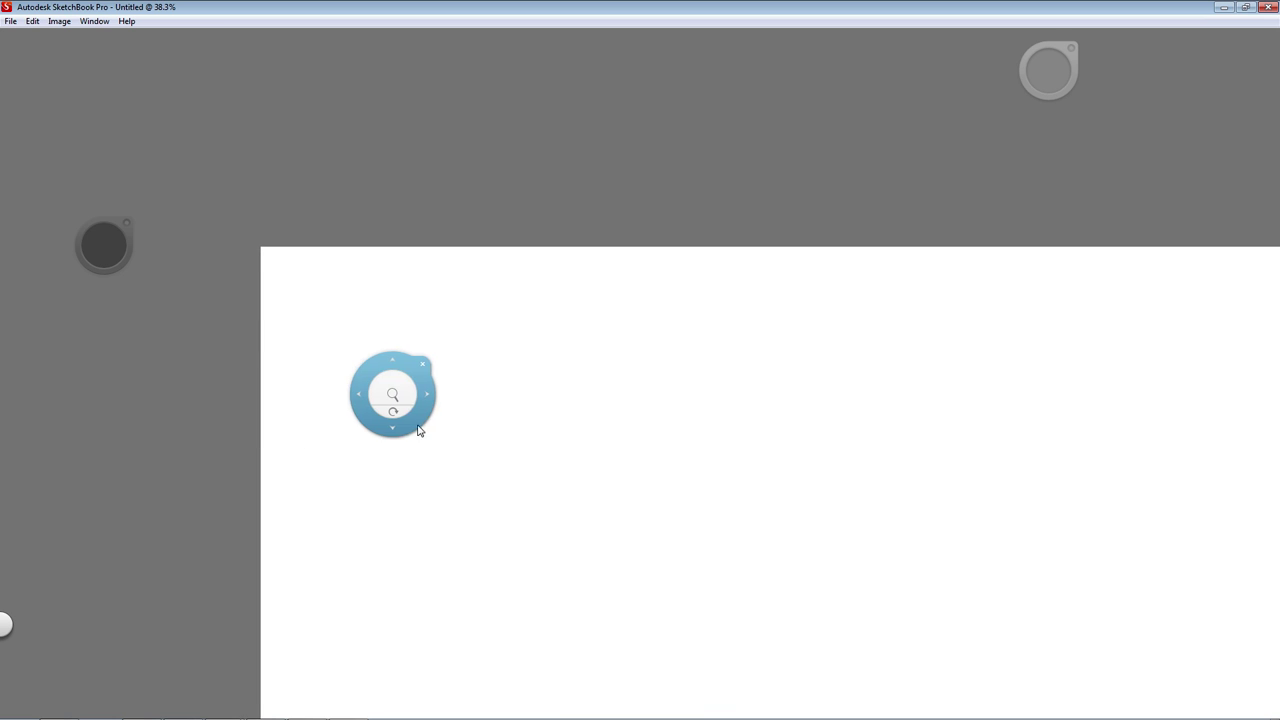
drag(391, 397, 161, 258)
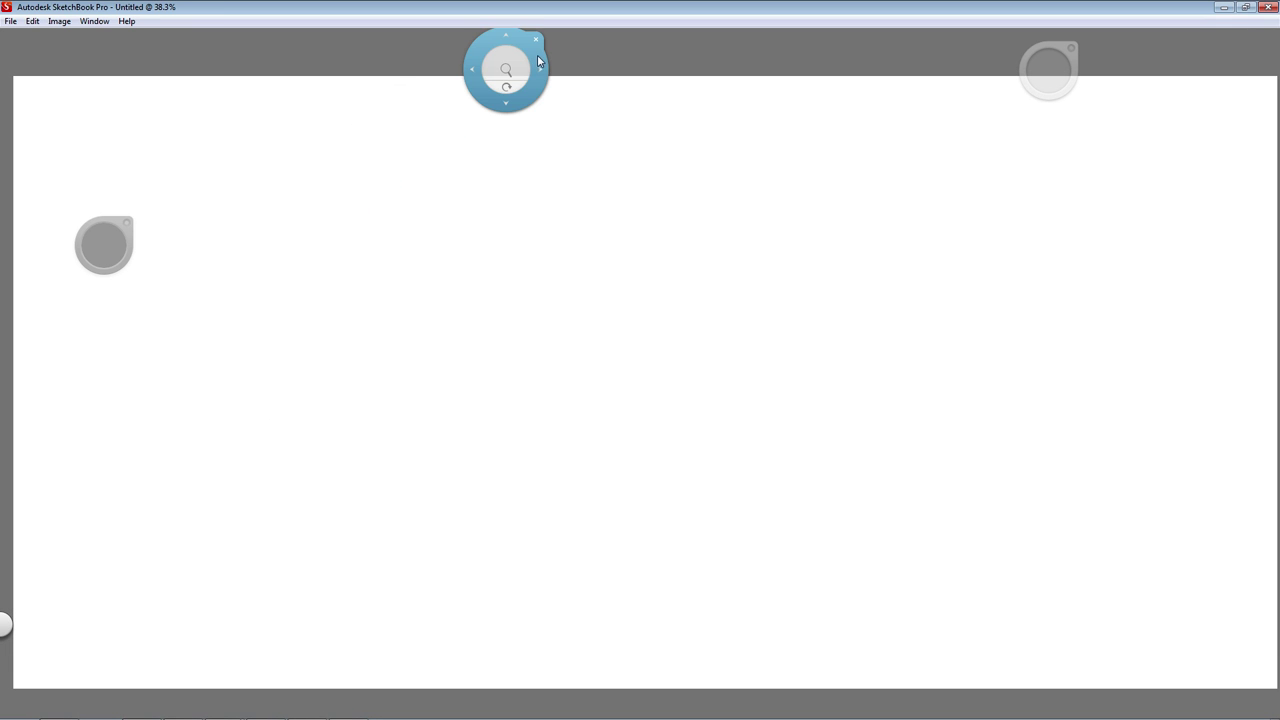
click(537, 45)
click(549, 98)
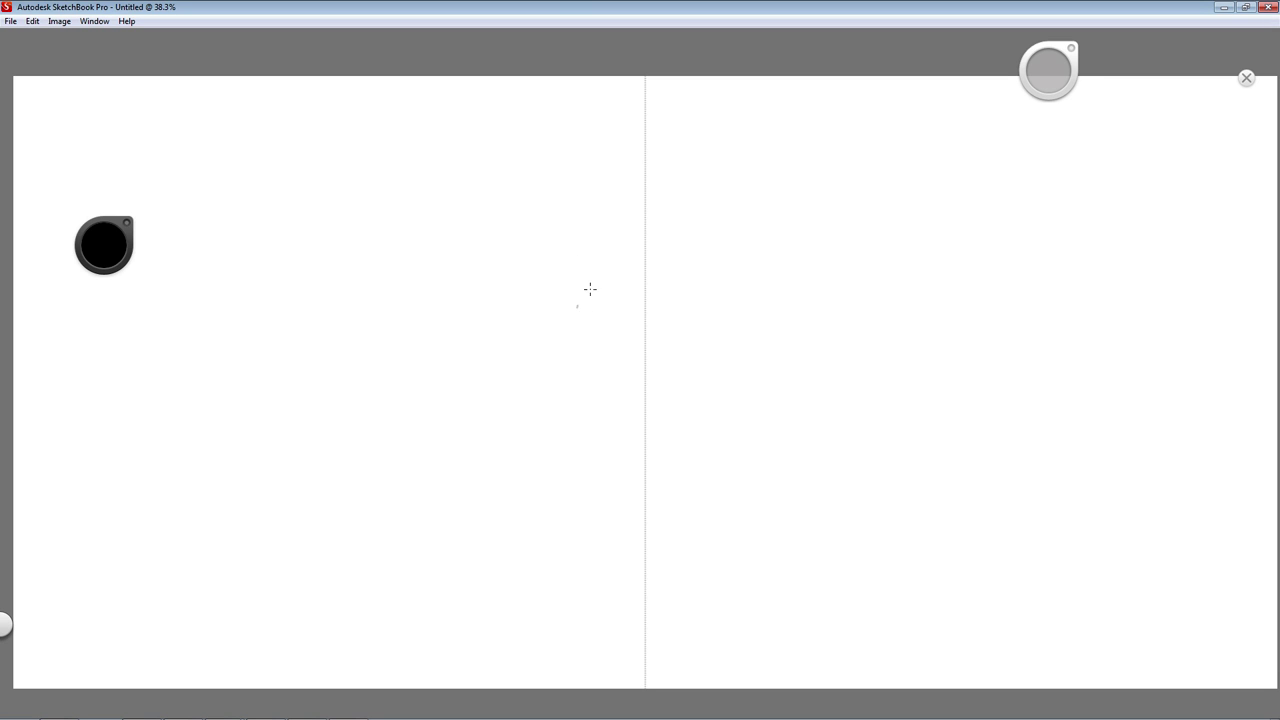
Step: Draw mirrored round eyes with pupils near the centre line, creases beneath them, and a broad nose with nostrils
mouse_move(590, 289)
mouse_down()
mouse_move(566, 306)
mouse_move(588, 282)
mouse_move(578, 300)
mouse_up()
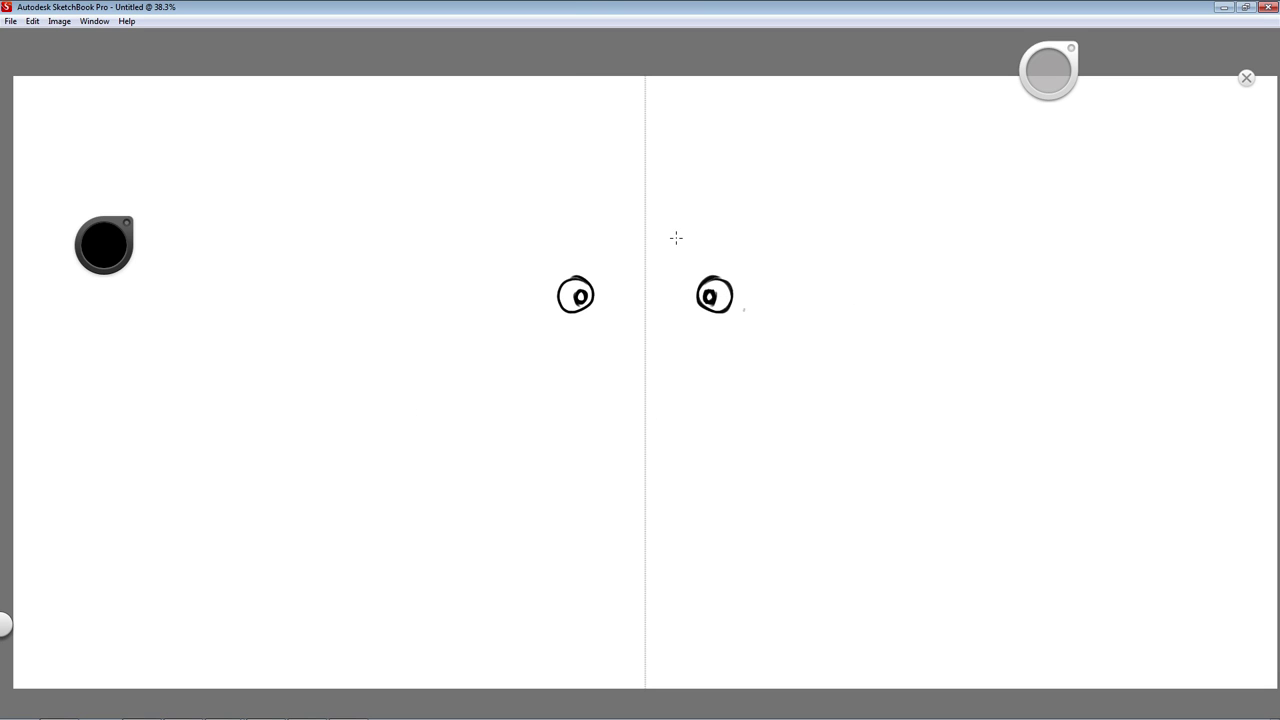
drag(594, 297, 587, 325)
mouse_move(594, 282)
mouse_down()
mouse_move(600, 326)
mouse_move(572, 352)
mouse_move(606, 418)
mouse_move(612, 374)
mouse_move(576, 400)
mouse_move(592, 440)
mouse_move(576, 455)
mouse_up()
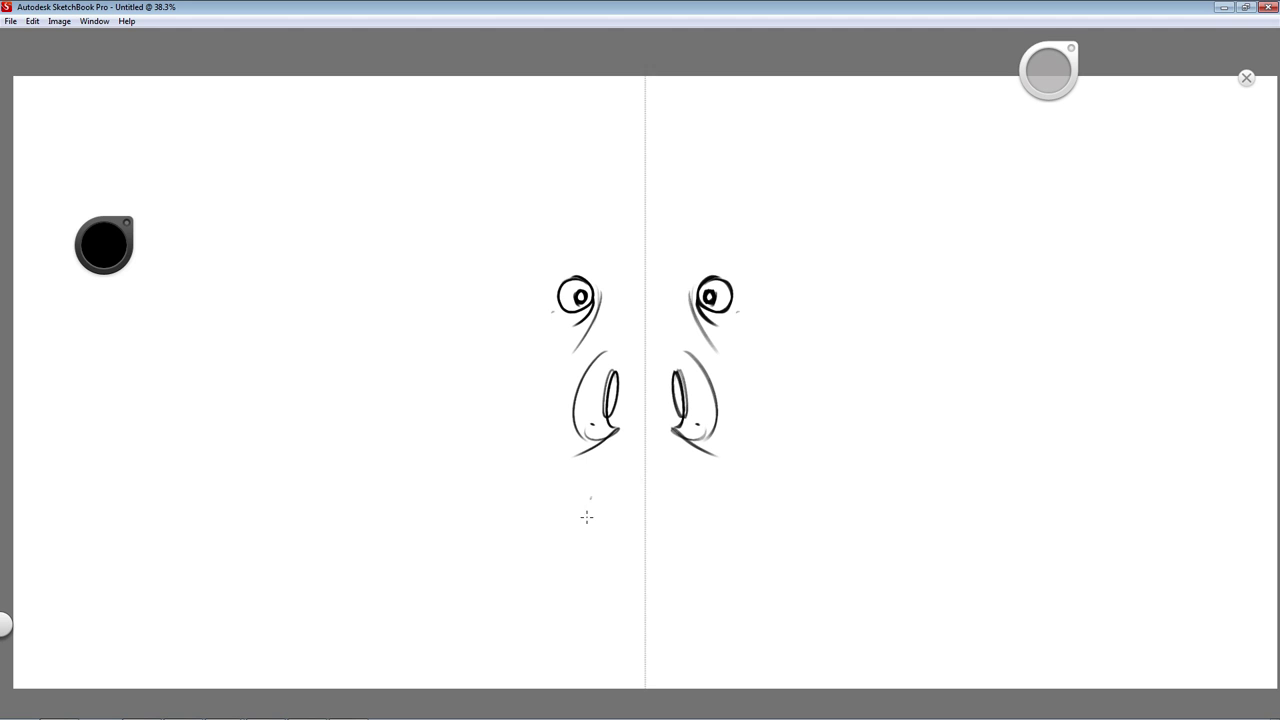
Step: Draw wide lips across the centre line below the nose, and add upper eyelids and arched brows
mouse_move(550, 524)
mouse_down()
mouse_move(644, 521)
mouse_move(645, 558)
mouse_up()
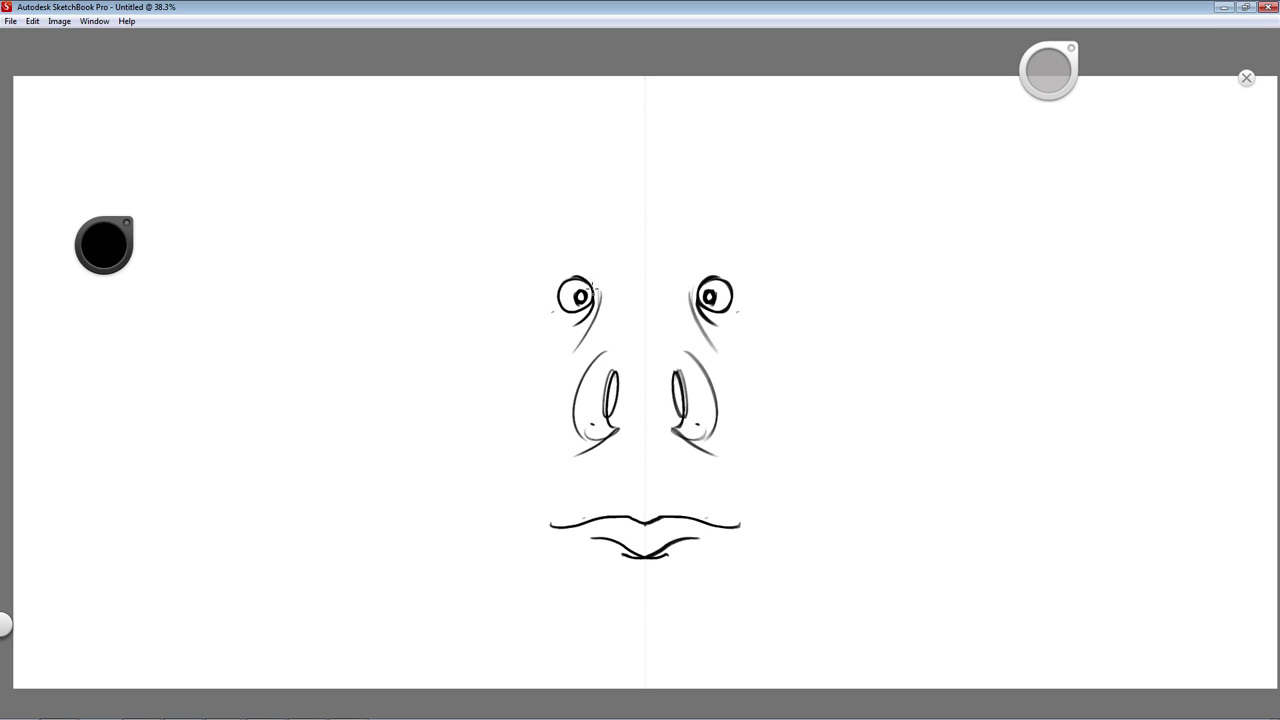
mouse_move(574, 271)
mouse_down()
mouse_move(595, 302)
mouse_move(597, 246)
mouse_move(532, 294)
mouse_up()
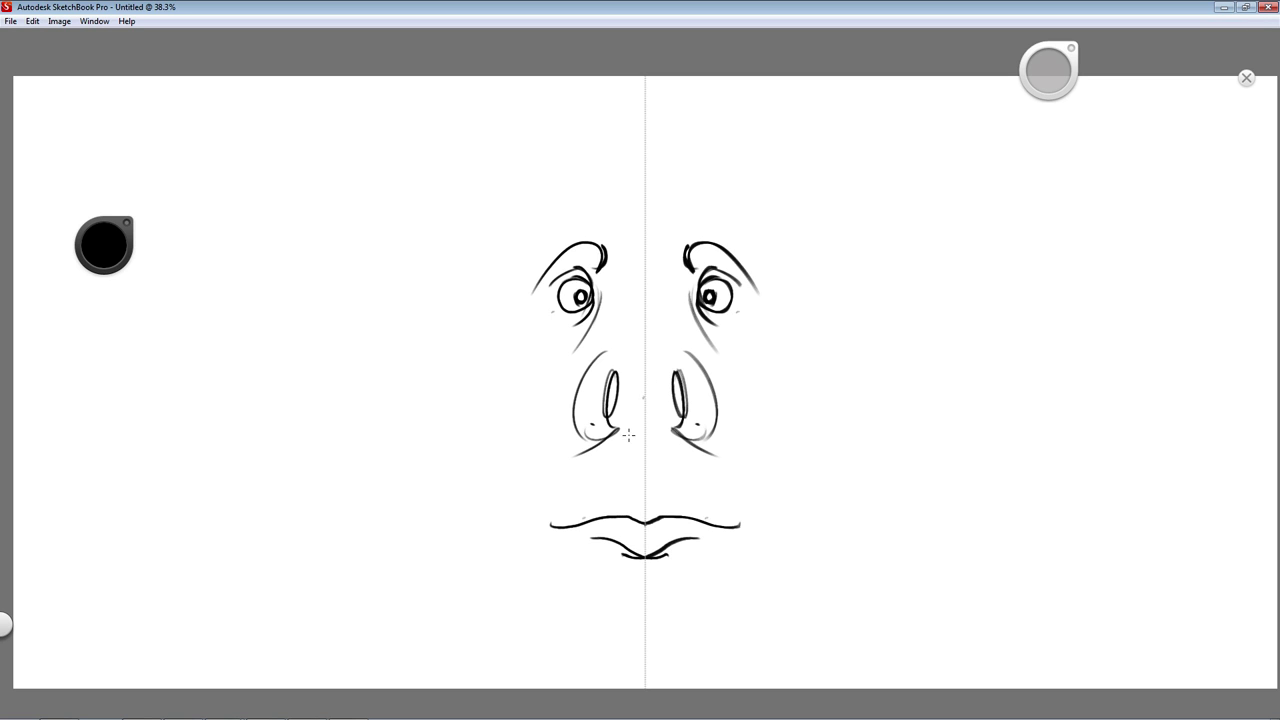
Step: Draw large bulging cheeks, fold lines running down past the mouth, and the philtrum between nose and upper lip
drag(575, 455, 455, 410)
mouse_move(520, 320)
mouse_down()
mouse_move(549, 486)
mouse_move(516, 571)
mouse_up()
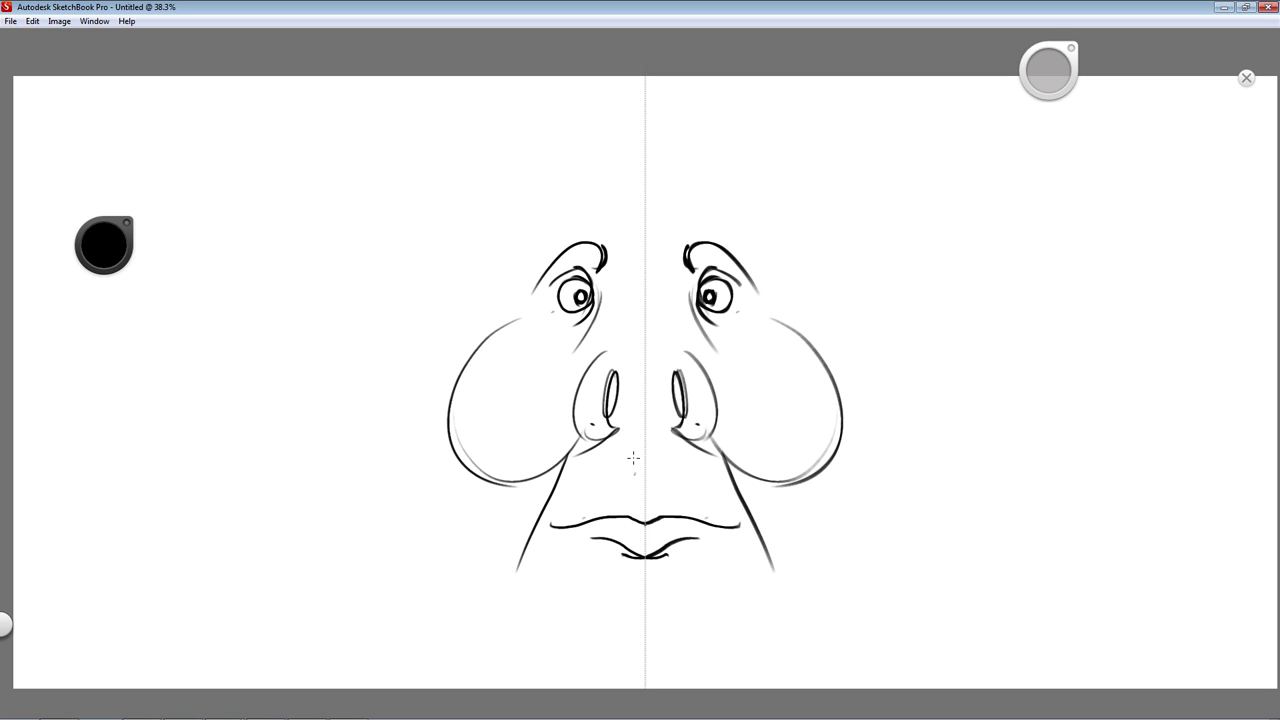
drag(639, 443, 642, 503)
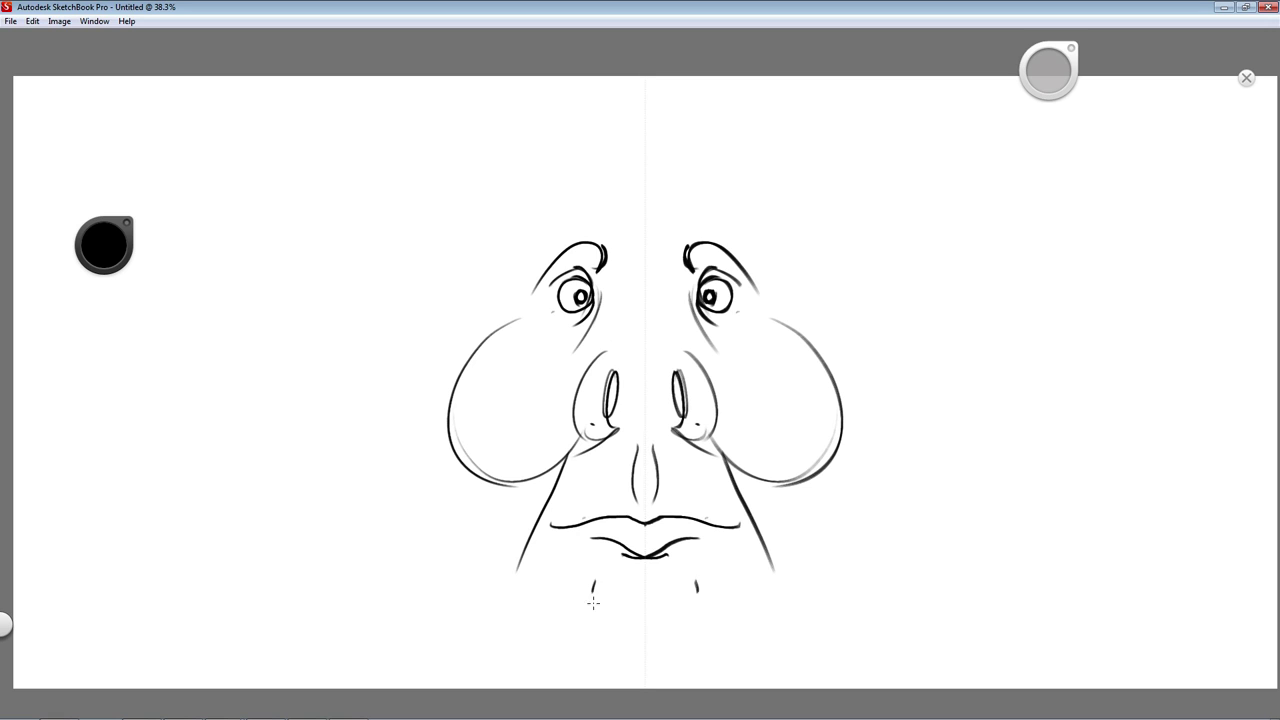
Step: Draw a rounded chin under the mouth and the jawline joining it to the cheeks
drag(593, 582, 645, 628)
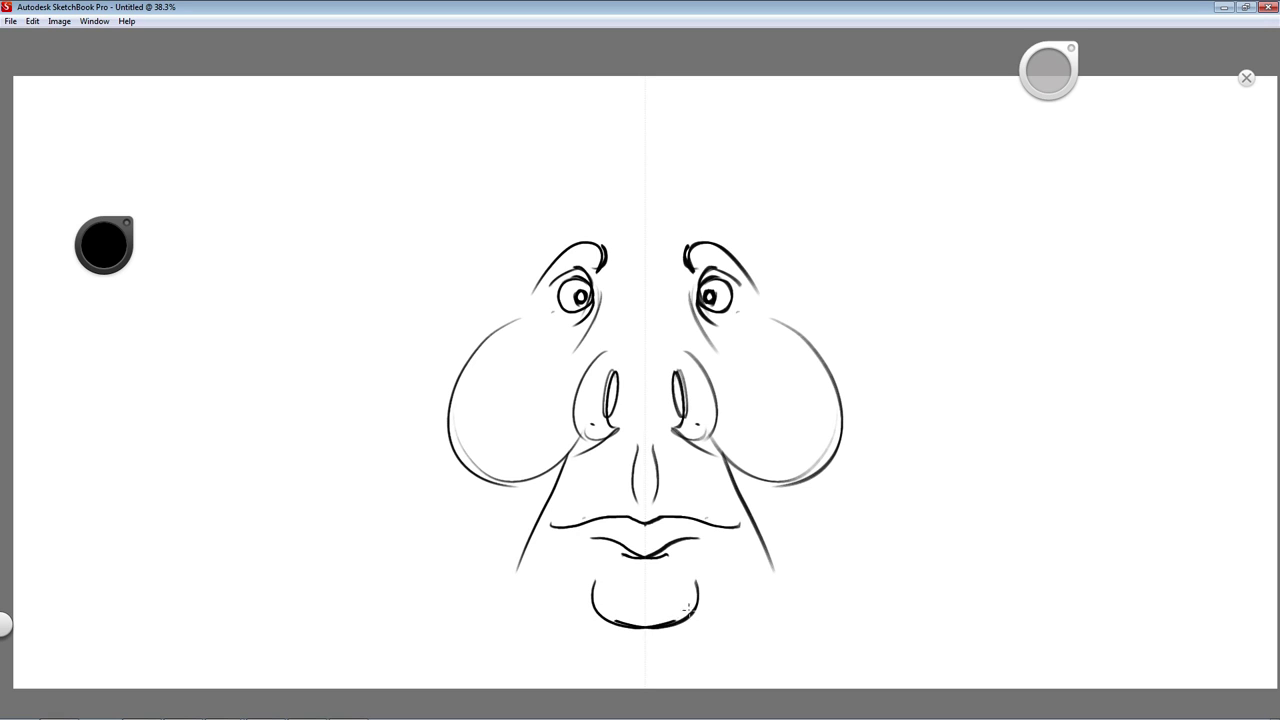
click(488, 506)
drag(505, 486, 596, 598)
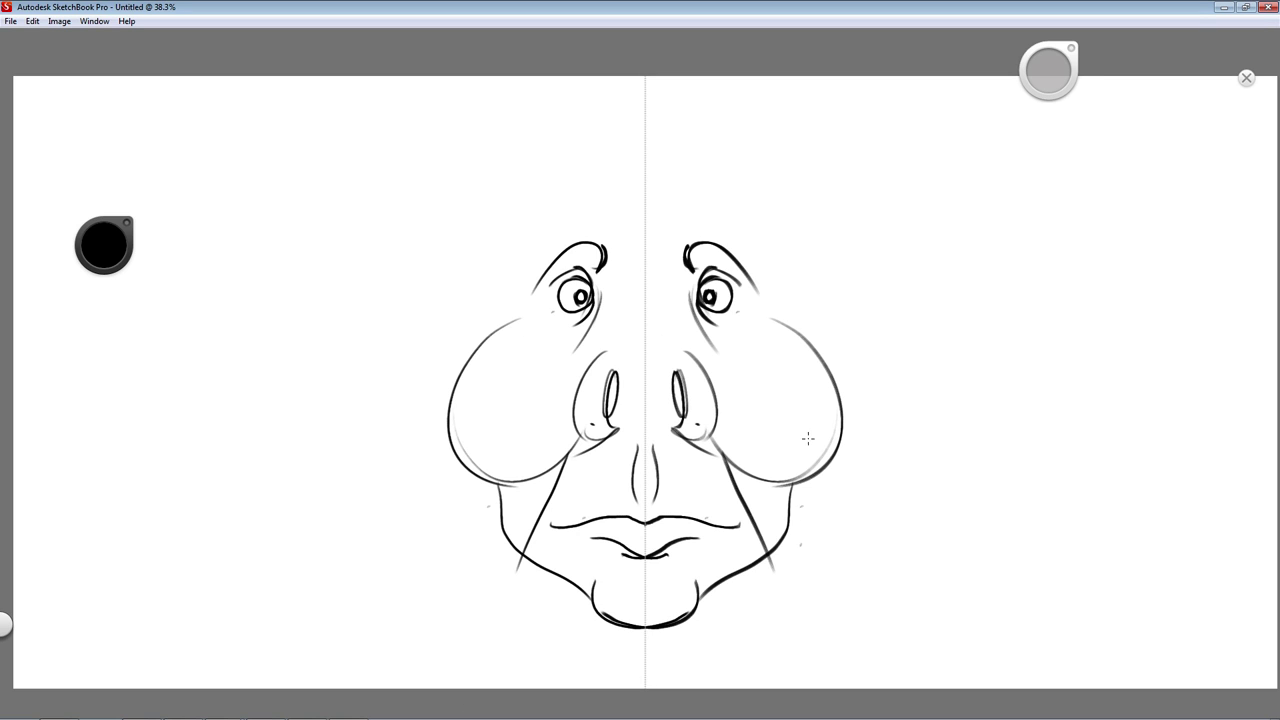
Step: Reinforce the round eyes, darken the nostrils, and join the nose with curved wing tops and a rounded tip
drag(579, 274, 560, 308)
drag(612, 372, 611, 416)
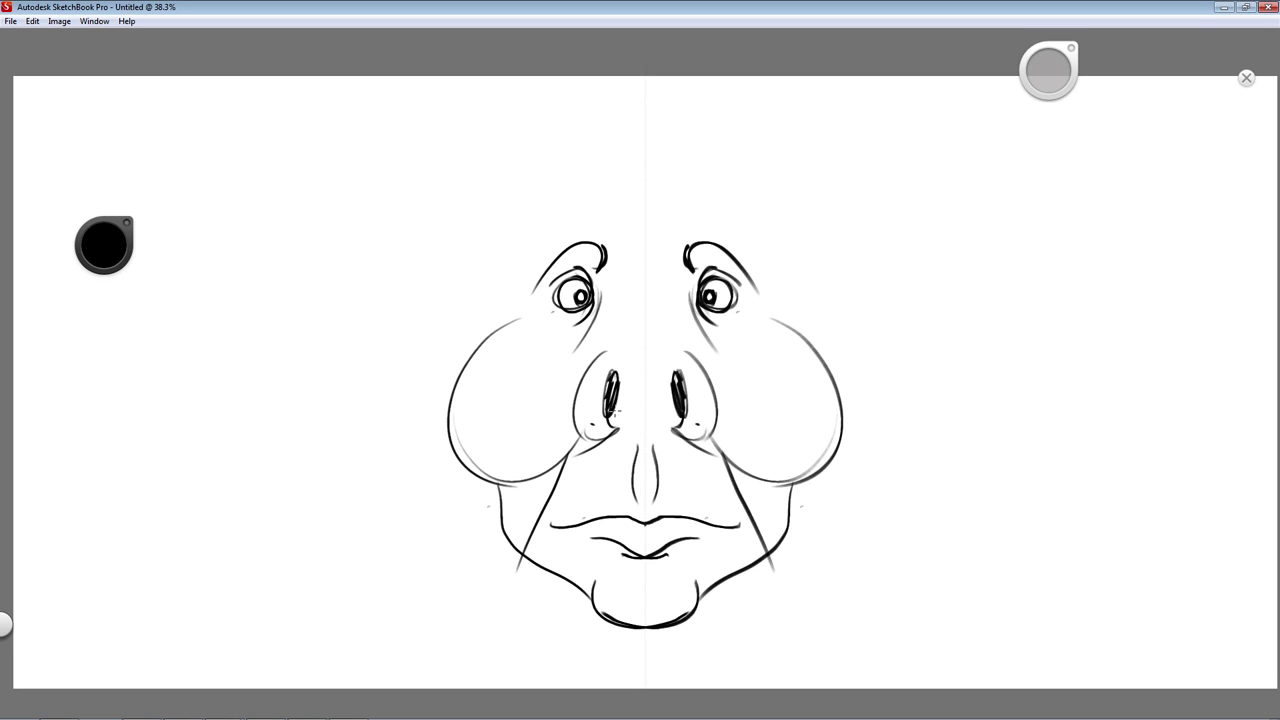
mouse_move(587, 368)
mouse_down()
mouse_move(609, 350)
mouse_move(631, 372)
mouse_up()
drag(620, 429, 645, 441)
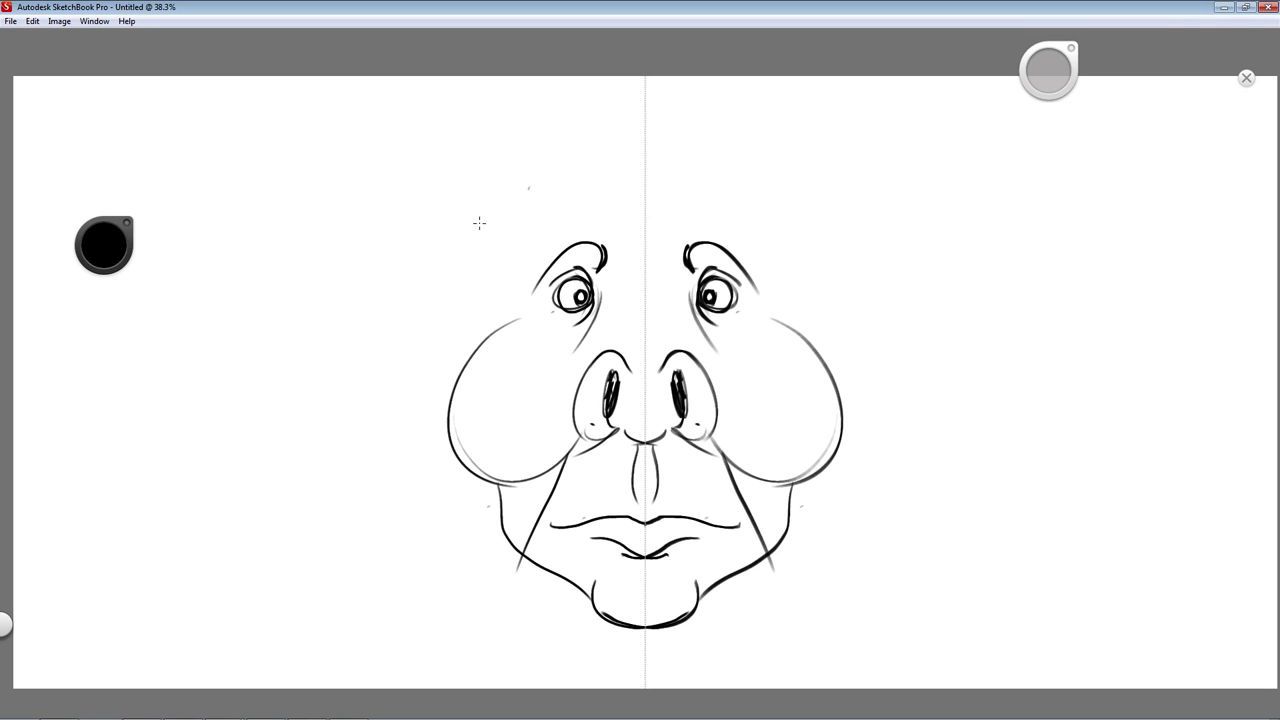
Step: Draw the domed skull above the cheeks and large pointed ears with folded rims and inner contour lines
drag(547, 289, 557, 308)
drag(490, 328, 638, 161)
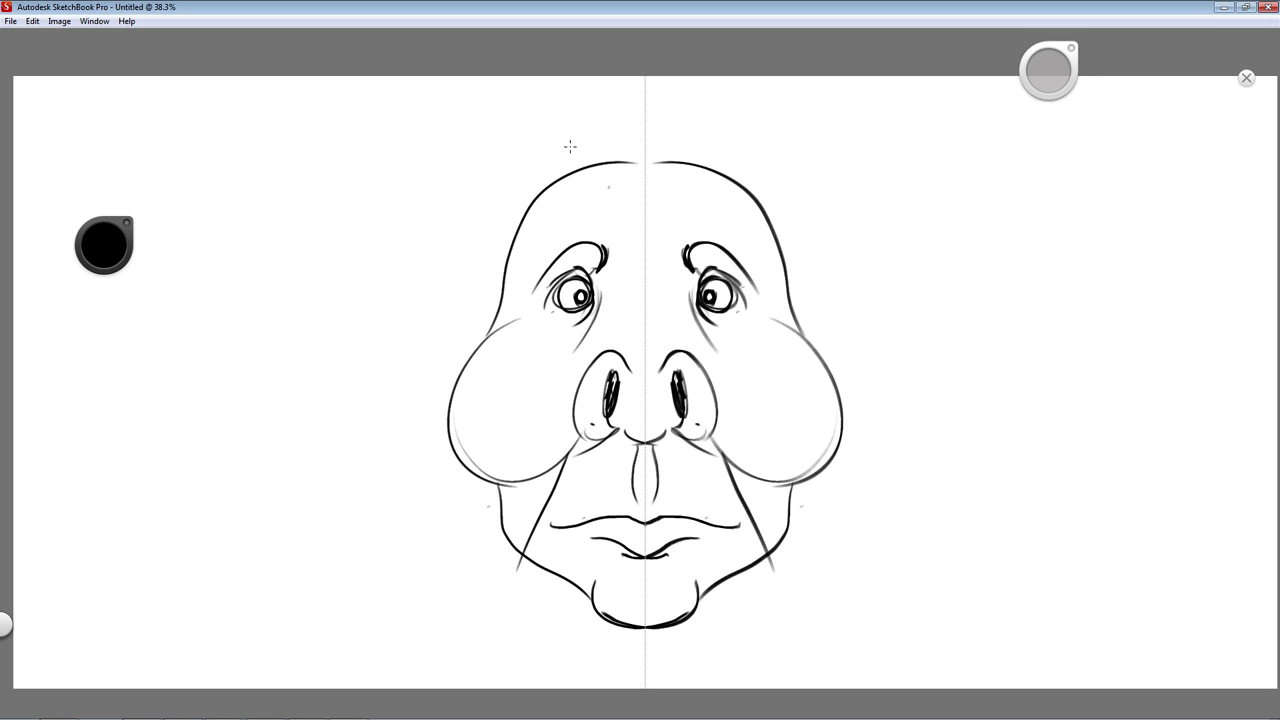
mouse_move(497, 280)
mouse_down()
mouse_move(478, 179)
mouse_move(447, 132)
mouse_move(348, 92)
mouse_move(359, 135)
mouse_move(426, 181)
mouse_move(465, 318)
mouse_up()
mouse_move(366, 155)
mouse_down()
mouse_move(417, 449)
mouse_move(490, 494)
mouse_up()
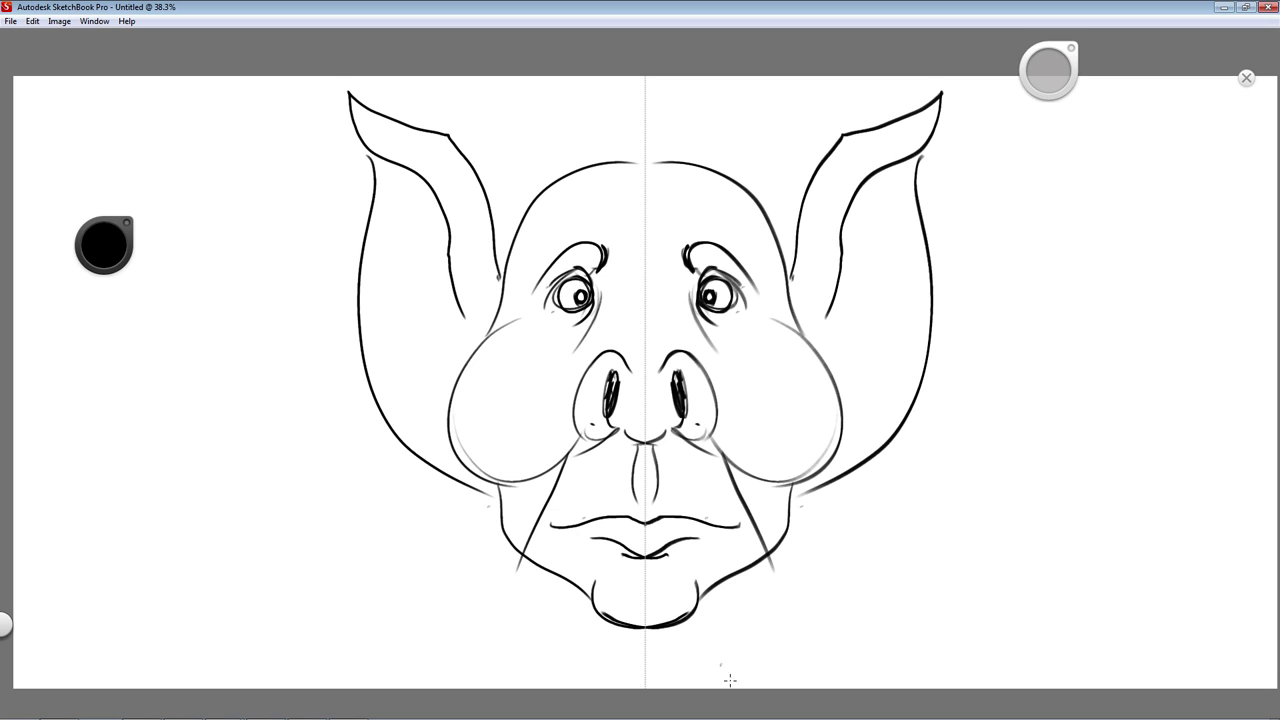
drag(425, 190, 438, 428)
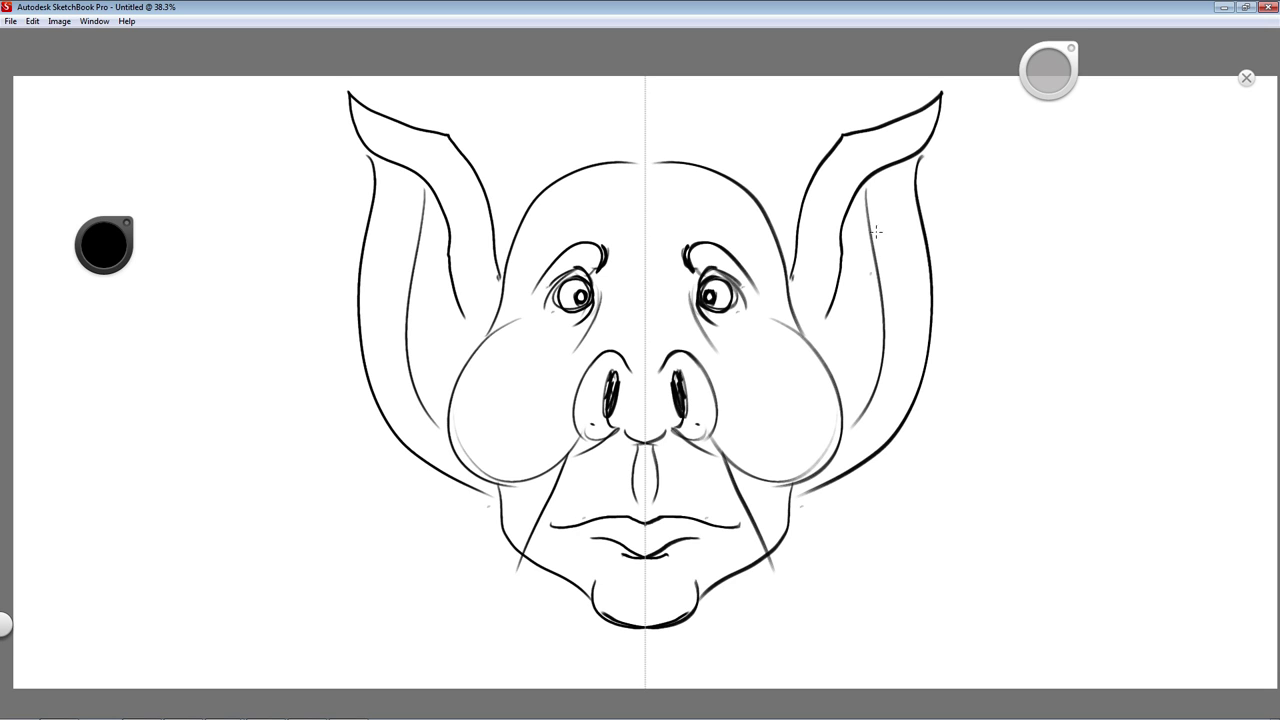
Step: Draw jagged wrinkle ridges down the nose bridge and add fine crease lines beneath the eyes
mouse_move(585, 237)
mouse_down()
mouse_move(677, 226)
mouse_move(630, 271)
mouse_move(655, 287)
mouse_move(675, 340)
mouse_move(645, 367)
mouse_up()
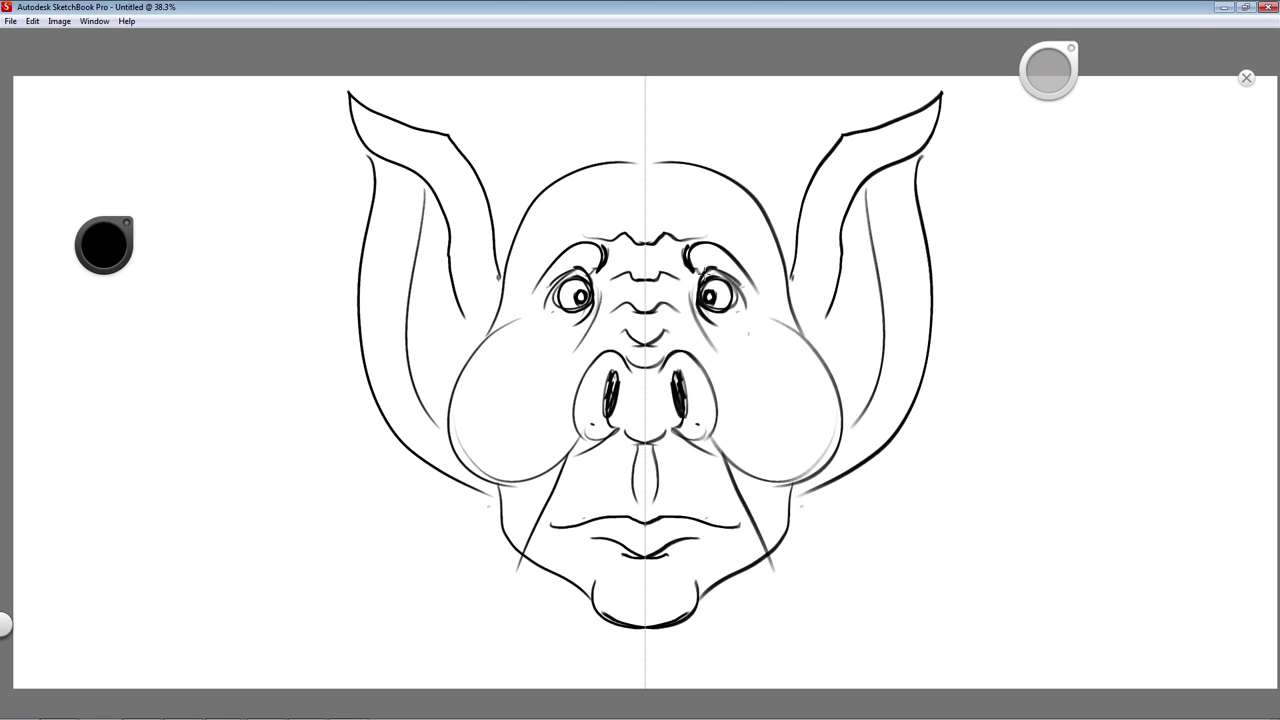
mouse_move(588, 304)
mouse_down()
mouse_move(530, 324)
mouse_move(531, 363)
mouse_up()
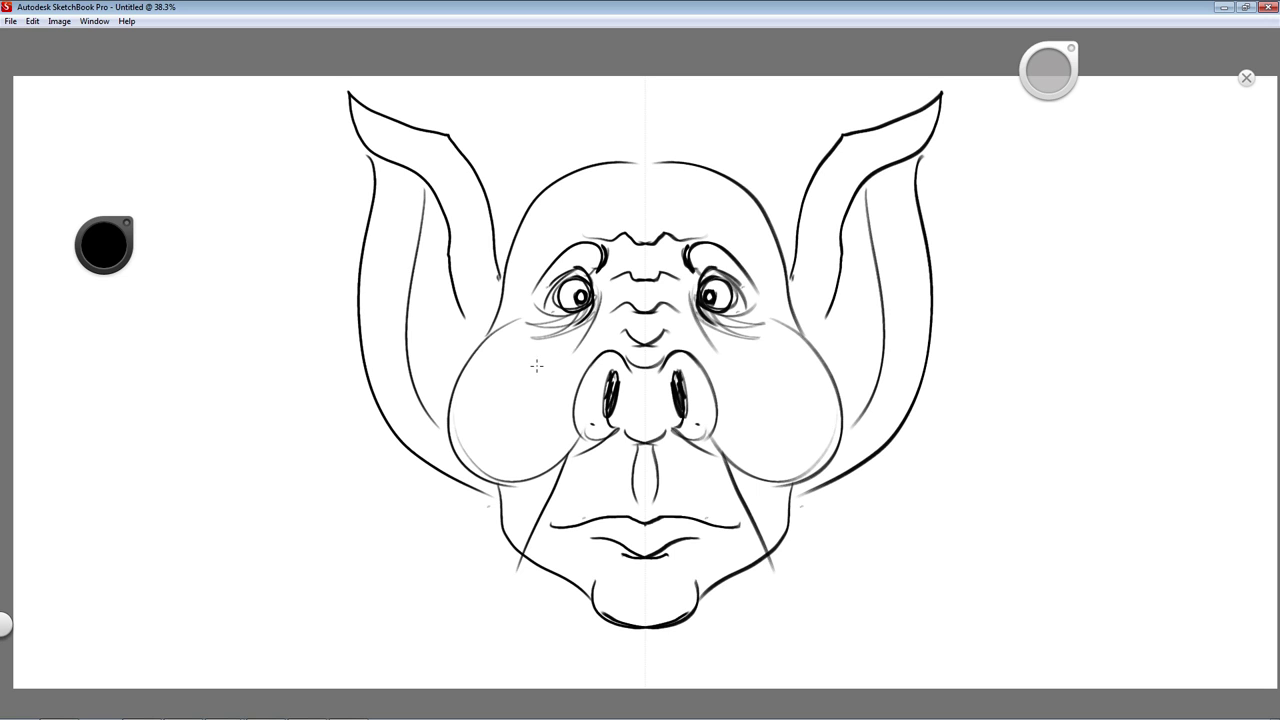
drag(706, 328, 750, 362)
drag(604, 290, 589, 334)
mouse_move(644, 446)
mouse_down()
mouse_move(630, 464)
mouse_move(658, 476)
mouse_up()
drag(632, 472, 650, 510)
drag(644, 442, 613, 431)
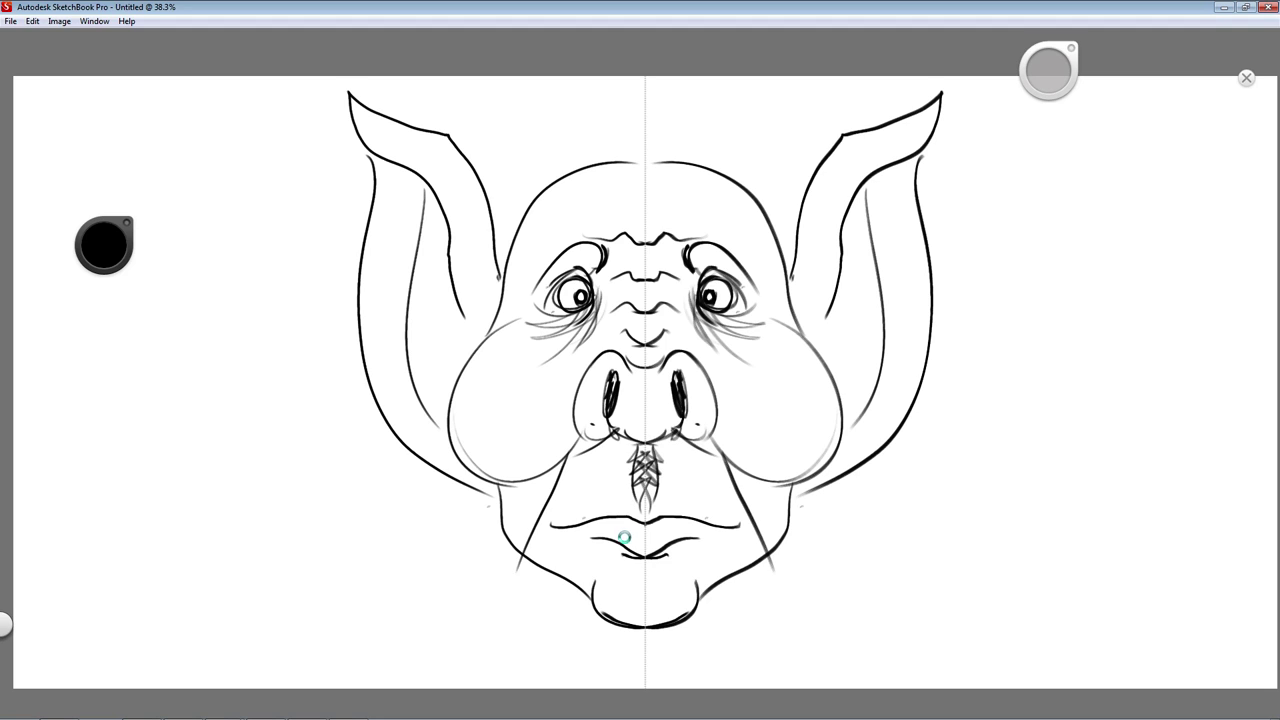
key(ctrl+z)
key(ctrl+z)
key(ctrl+z)
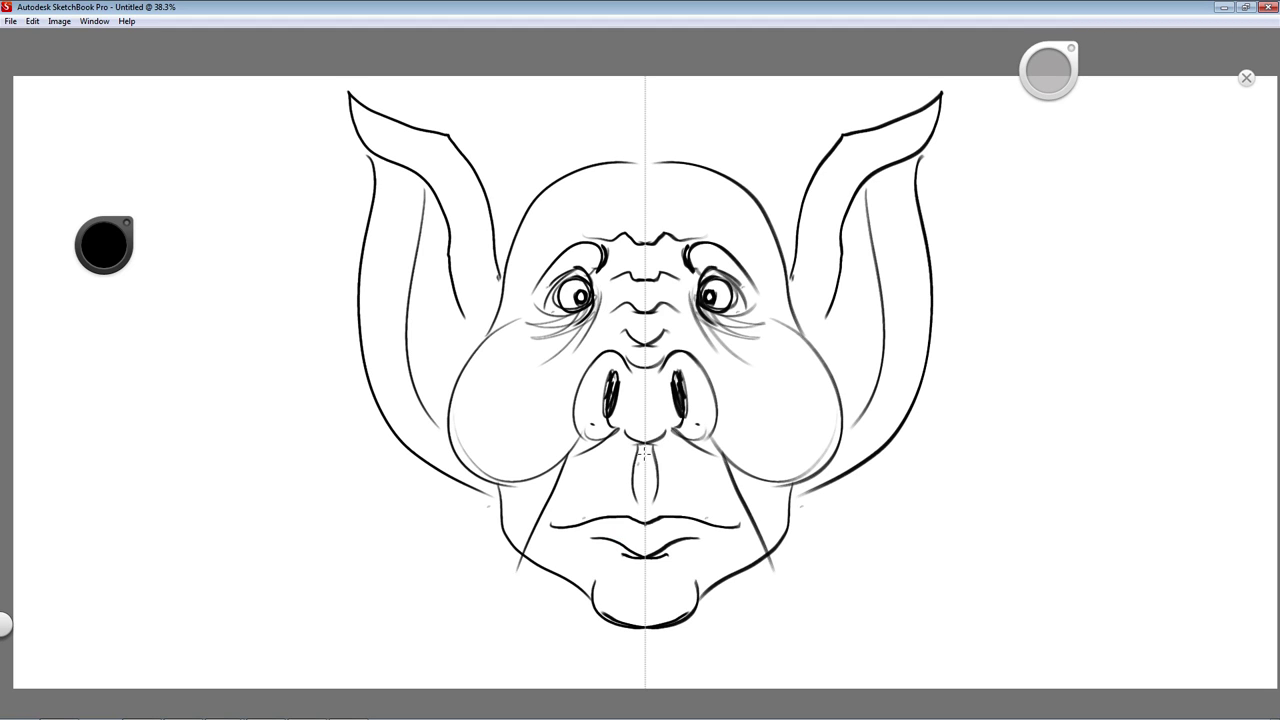
Step: Hatch the philtrum between nose and upper lip with light mirrored diagonal strokes
drag(648, 448, 640, 496)
mouse_move(641, 579)
mouse_down()
mouse_move(620, 582)
mouse_move(628, 620)
mouse_up()
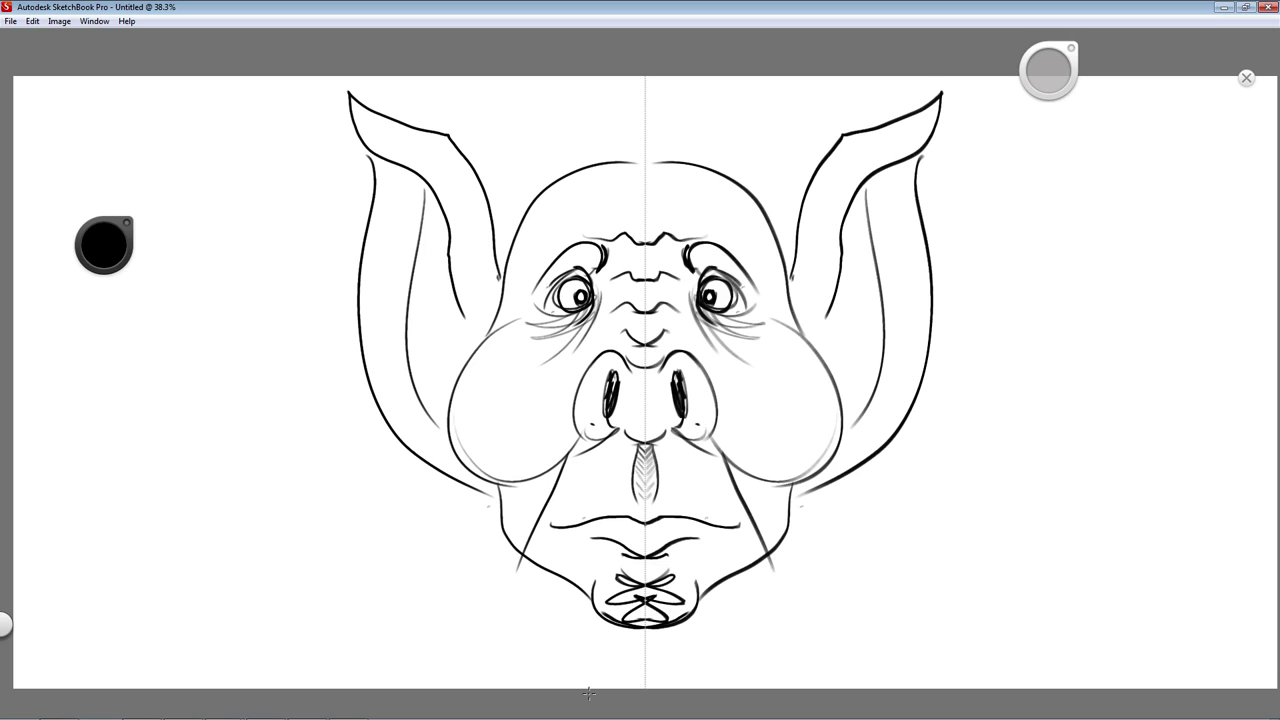
key(ctrl+z)
key(ctrl+z)
key(ctrl+z)
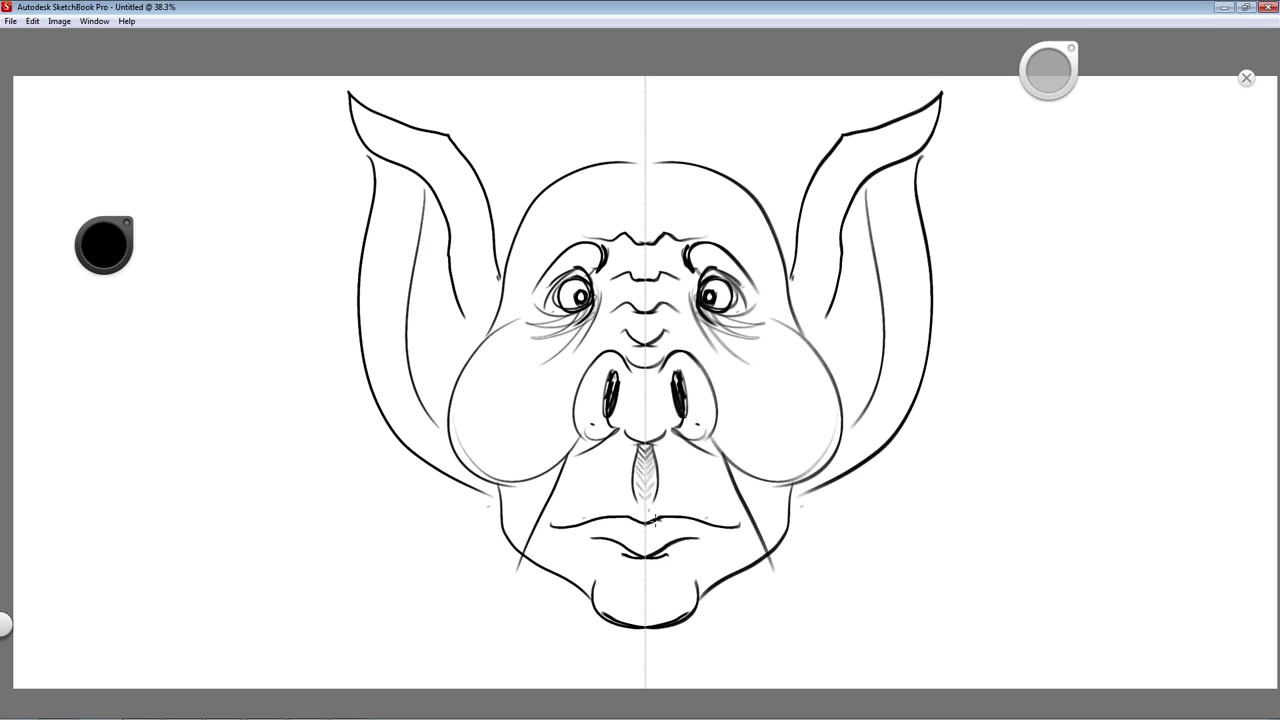
Step: Add short hatching to the middle of the upper lip and along the undersides of the bulging cheeks
drag(638, 524, 625, 532)
mouse_move(626, 520)
mouse_down()
mouse_move(608, 526)
mouse_move(645, 528)
mouse_up()
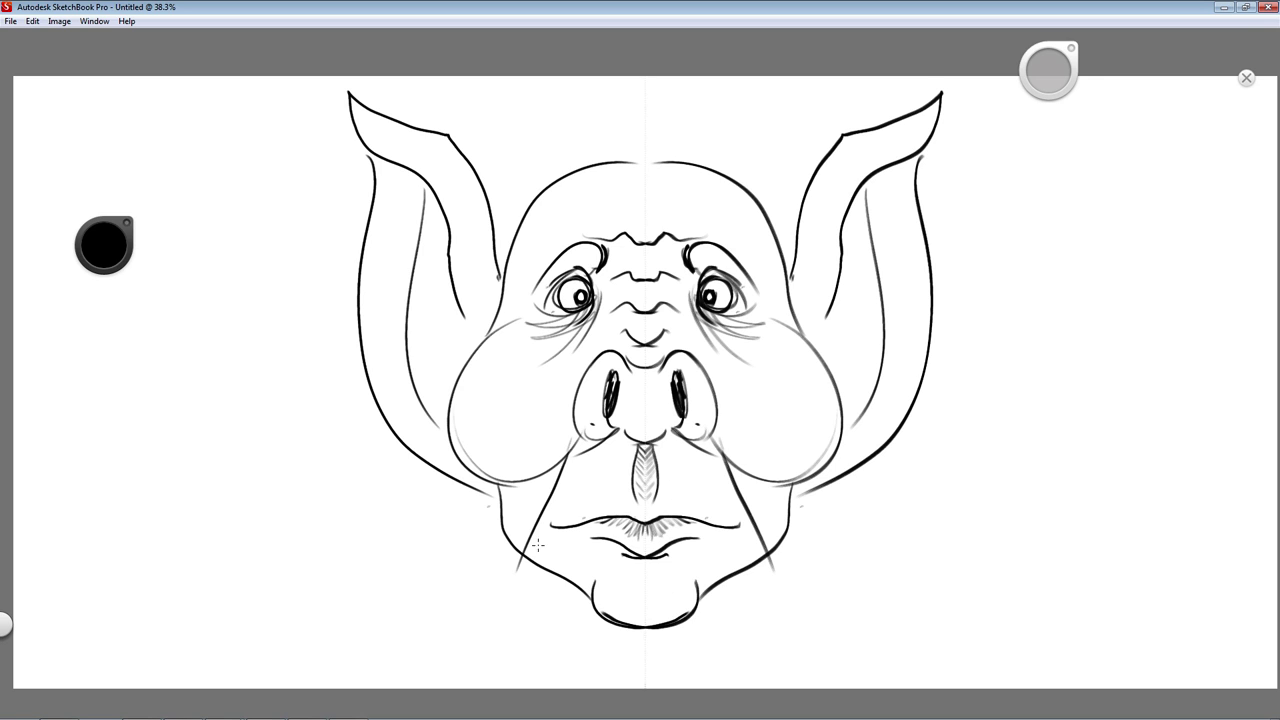
mouse_move(810, 440)
mouse_down()
mouse_move(770, 462)
mouse_move(718, 440)
mouse_up()
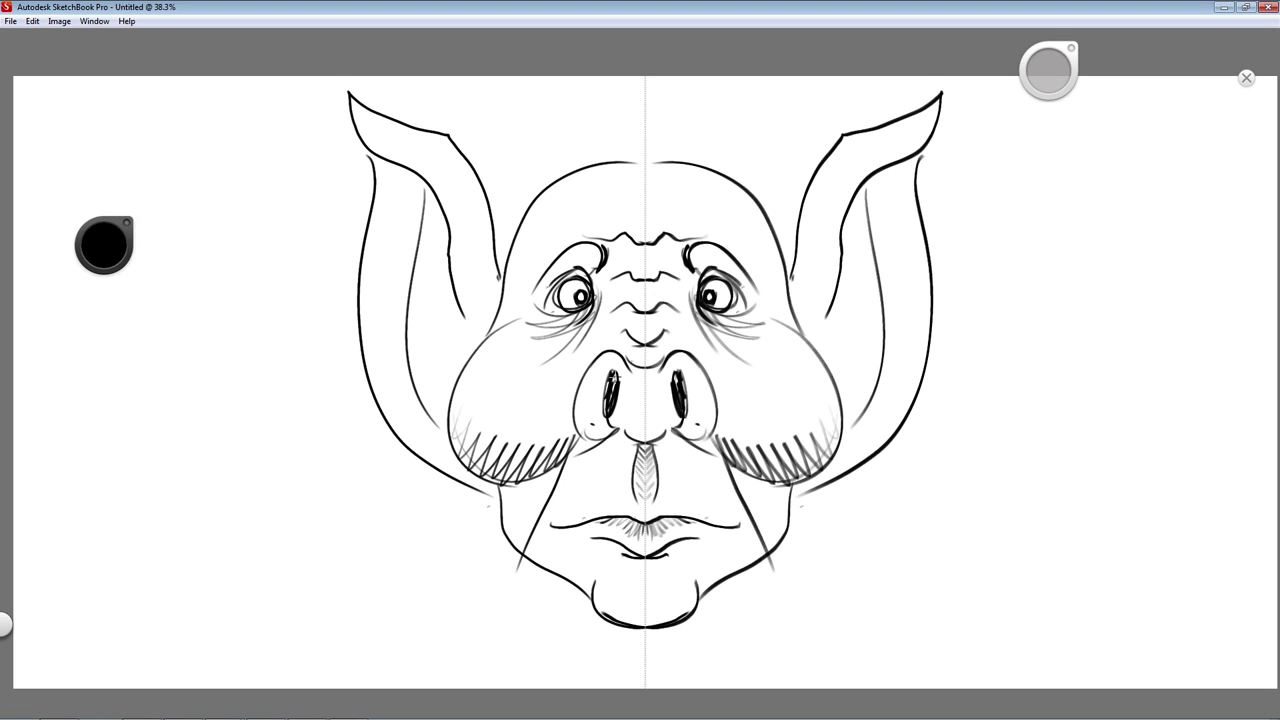
Step: Shade the lower nose and its wings, and hatch the hollows inside both ears
mouse_move(595, 425)
mouse_down()
mouse_move(602, 438)
mouse_move(648, 436)
mouse_move(640, 425)
mouse_move(668, 403)
mouse_move(664, 385)
mouse_up()
drag(578, 440, 600, 434)
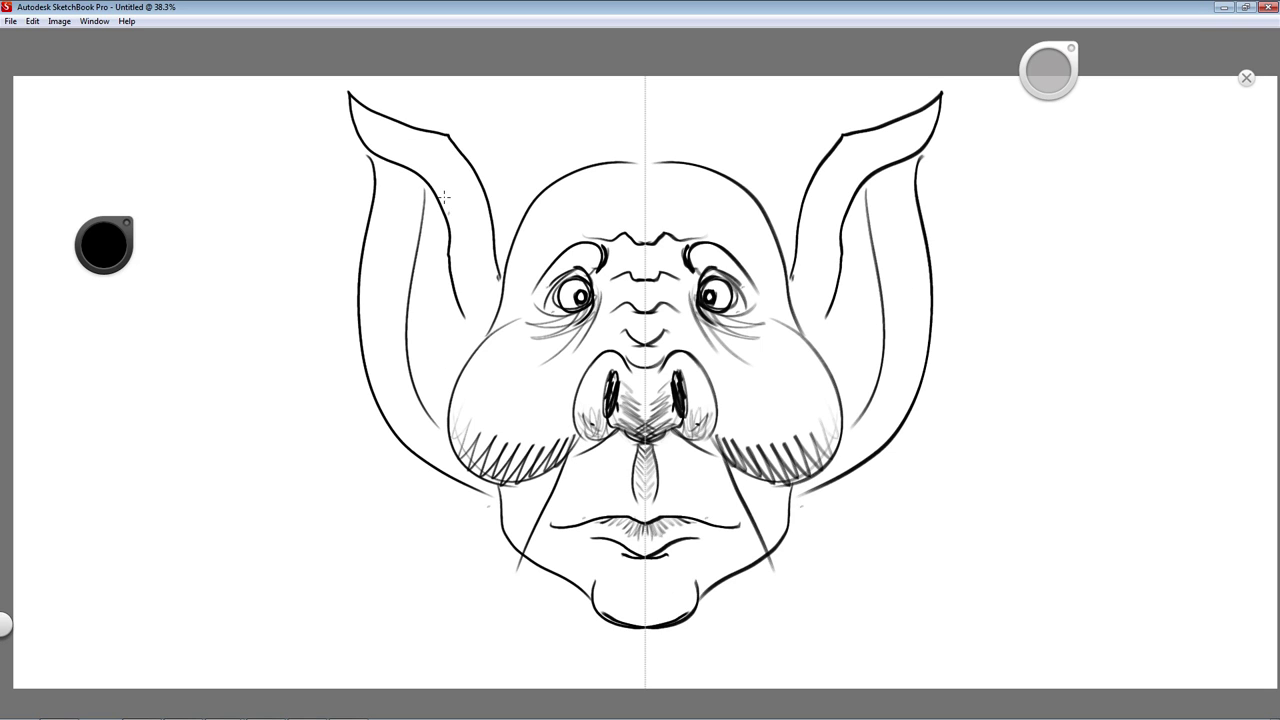
mouse_move(443, 197)
mouse_down()
mouse_move(427, 334)
mouse_move(450, 400)
mouse_move(472, 330)
mouse_up()
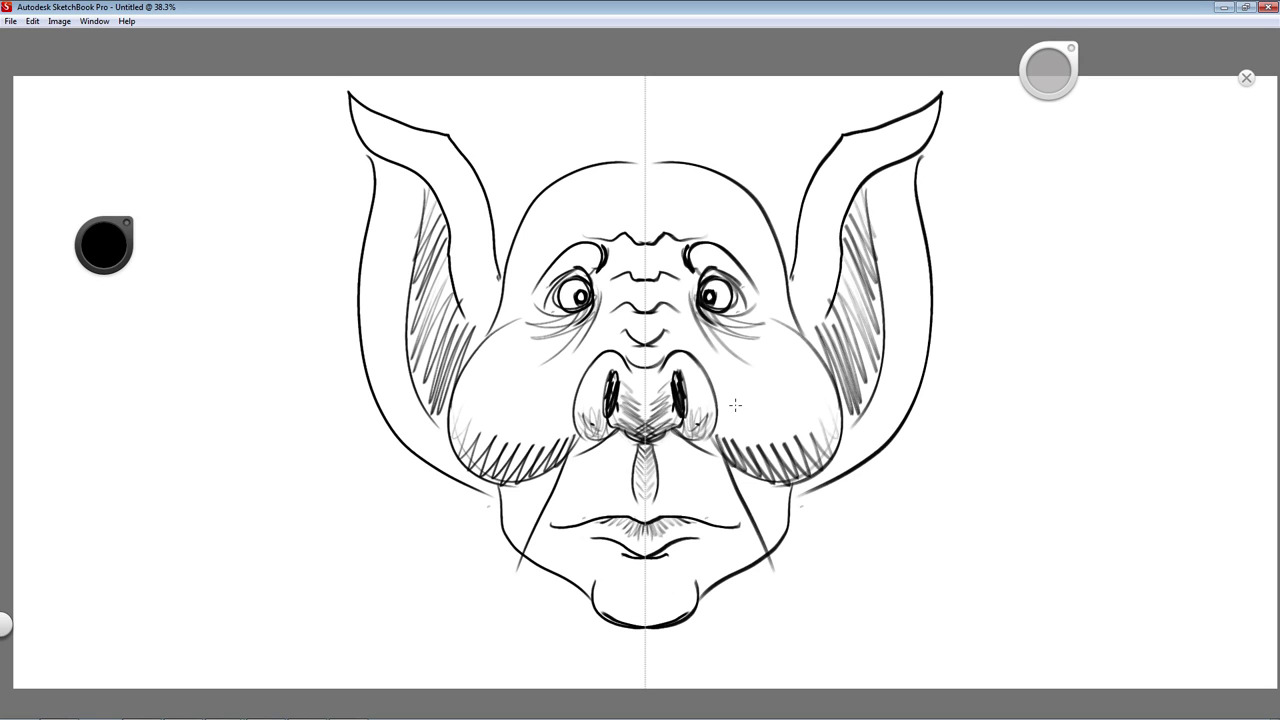
Step: Close the skull outline at the centre line and draw a shaded pointed horn on each side of the forehead
drag(590, 260, 574, 250)
drag(620, 170, 632, 172)
mouse_move(545, 160)
mouse_down()
mouse_move(566, 208)
mouse_move(526, 212)
mouse_move(570, 214)
mouse_move(547, 175)
mouse_move(542, 205)
mouse_move(556, 212)
mouse_up()
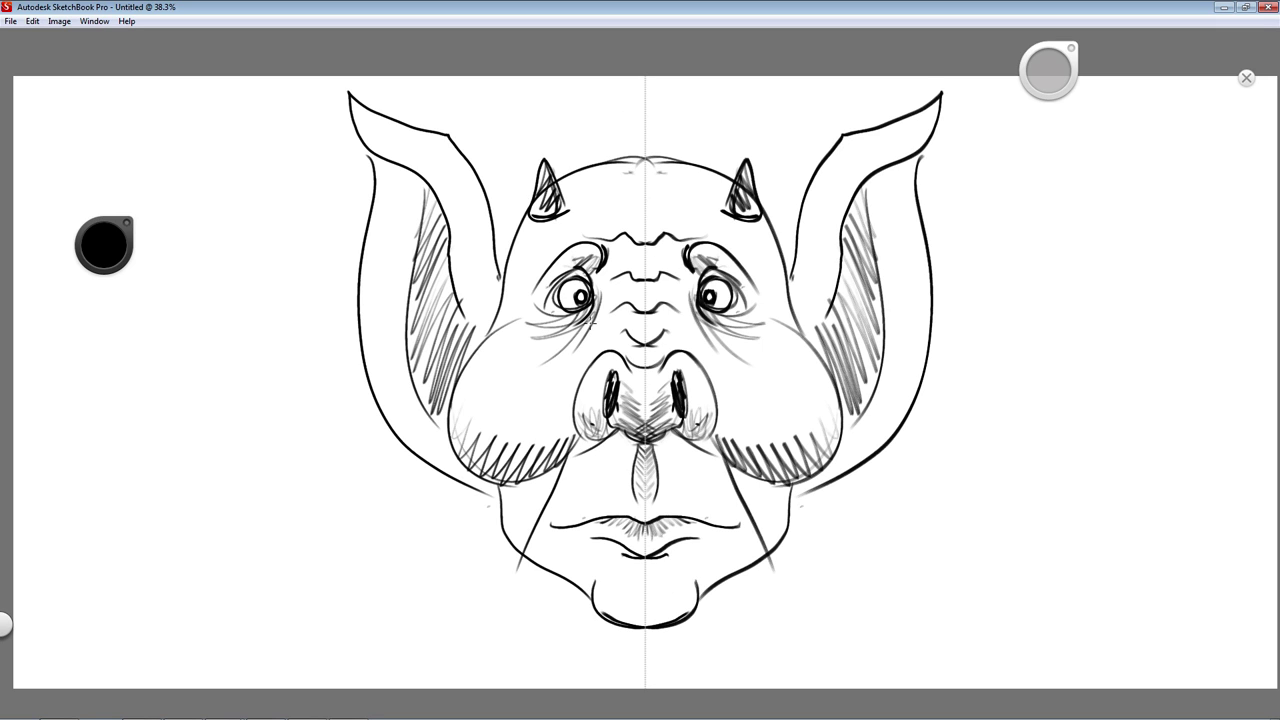
Step: Darken the creases between the eyes and nose, and shade the ridges on the nose bridge into scales
drag(590, 320, 570, 335)
drag(592, 285, 606, 362)
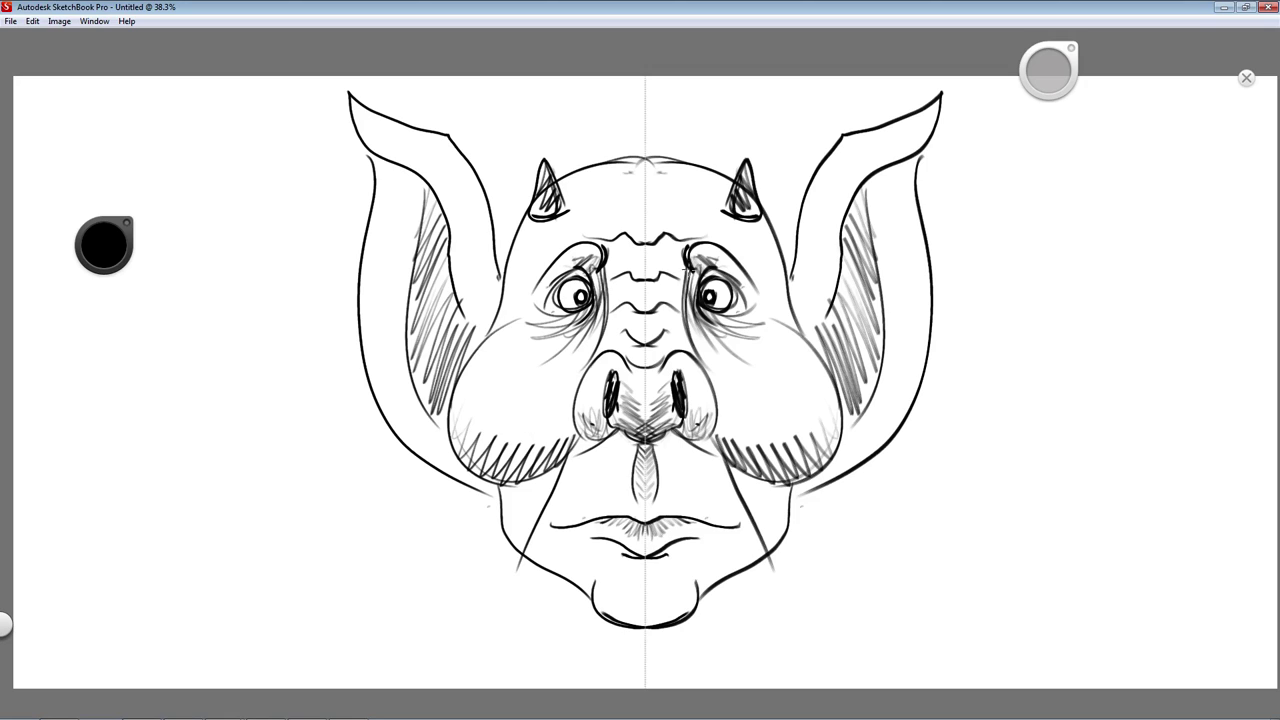
drag(689, 269, 696, 364)
mouse_move(660, 308)
mouse_down()
mouse_move(688, 346)
mouse_move(646, 320)
mouse_move(686, 278)
mouse_move(688, 292)
mouse_move(648, 248)
mouse_move(612, 266)
mouse_up()
mouse_move(642, 256)
mouse_down()
mouse_move(629, 298)
mouse_move(657, 292)
mouse_move(655, 338)
mouse_up()
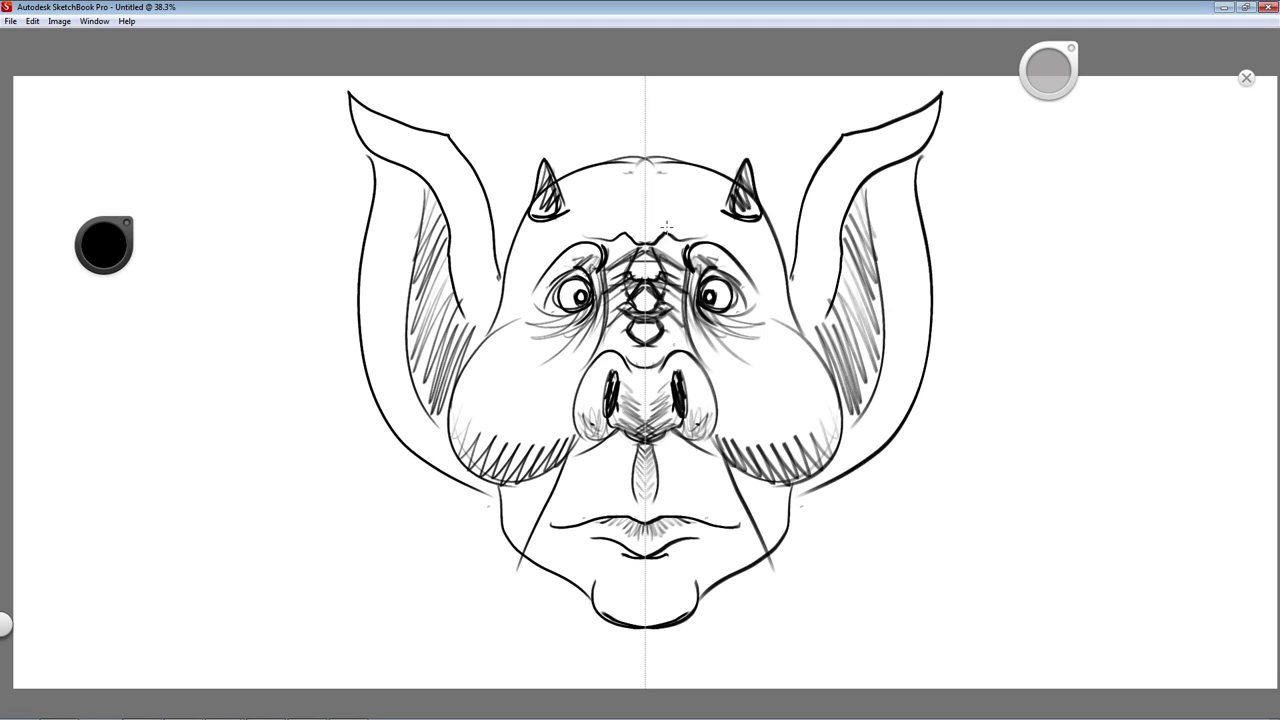
Step: Draw small spikes on the centre of the forehead and crown, and add curled mouth corners with small fangs
mouse_move(628, 203)
mouse_down()
mouse_move(644, 218)
mouse_move(626, 204)
mouse_move(646, 186)
mouse_move(646, 139)
mouse_up()
mouse_move(555, 523)
mouse_down()
mouse_move(572, 521)
mouse_move(522, 507)
mouse_up()
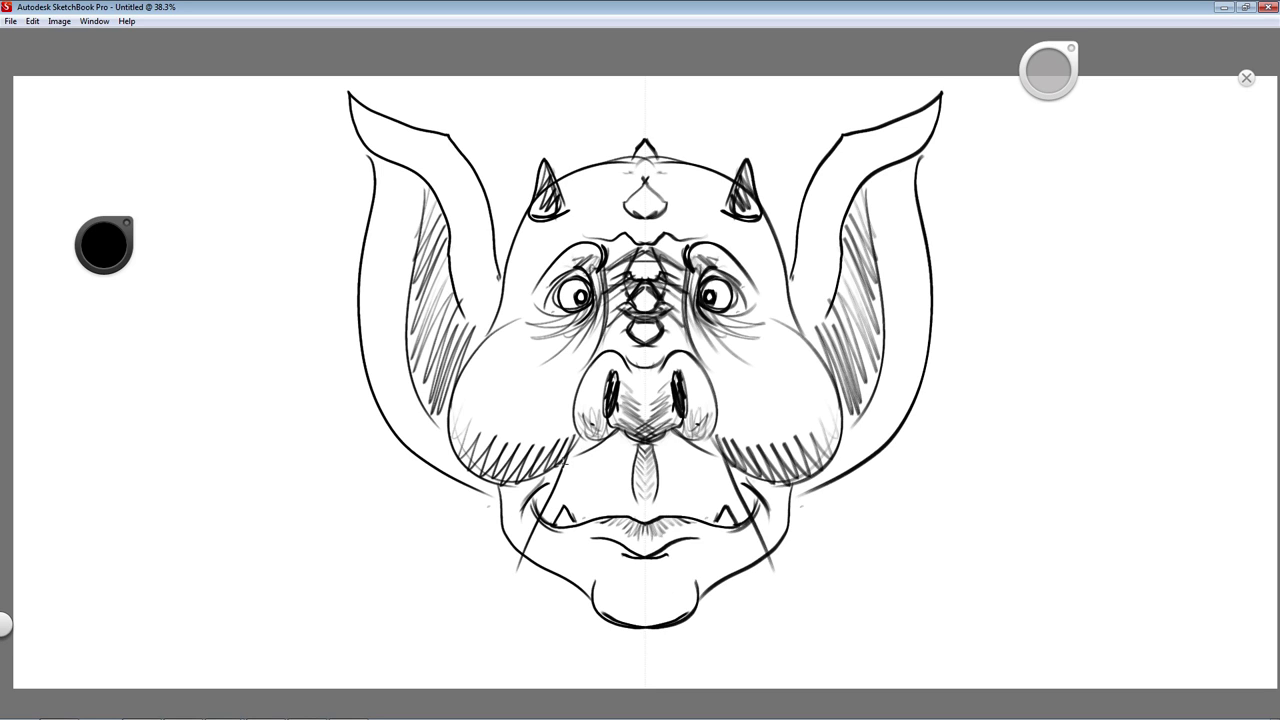
Step: Shade the area between the nose and mouth with diagonal hatching and darken the lower lip
drag(600, 440, 550, 510)
mouse_move(598, 475)
mouse_down()
mouse_move(560, 505)
mouse_move(642, 555)
mouse_up()
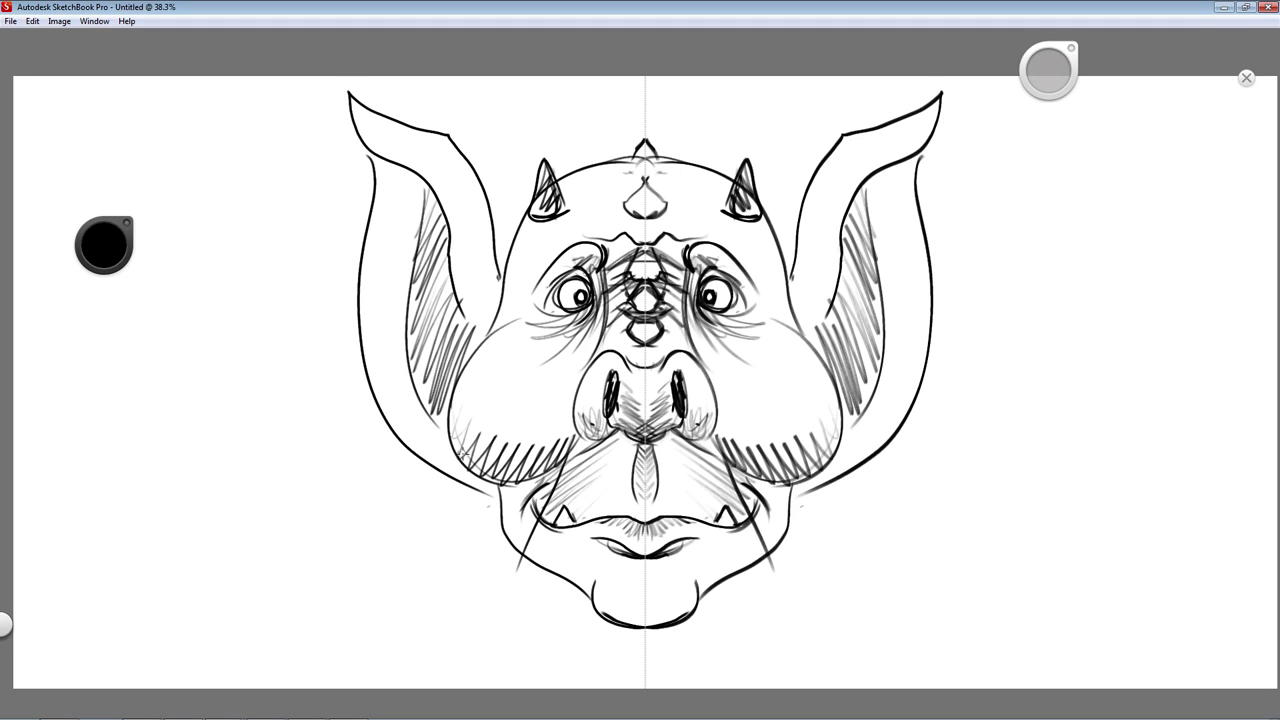
Step: Cross-hatch the outer lower edges of the bulging cheeks to deepen their shading
drag(838, 385, 820, 480)
drag(838, 410, 826, 464)
mouse_move(836, 400)
mouse_down()
mouse_move(818, 470)
mouse_move(788, 474)
mouse_up()
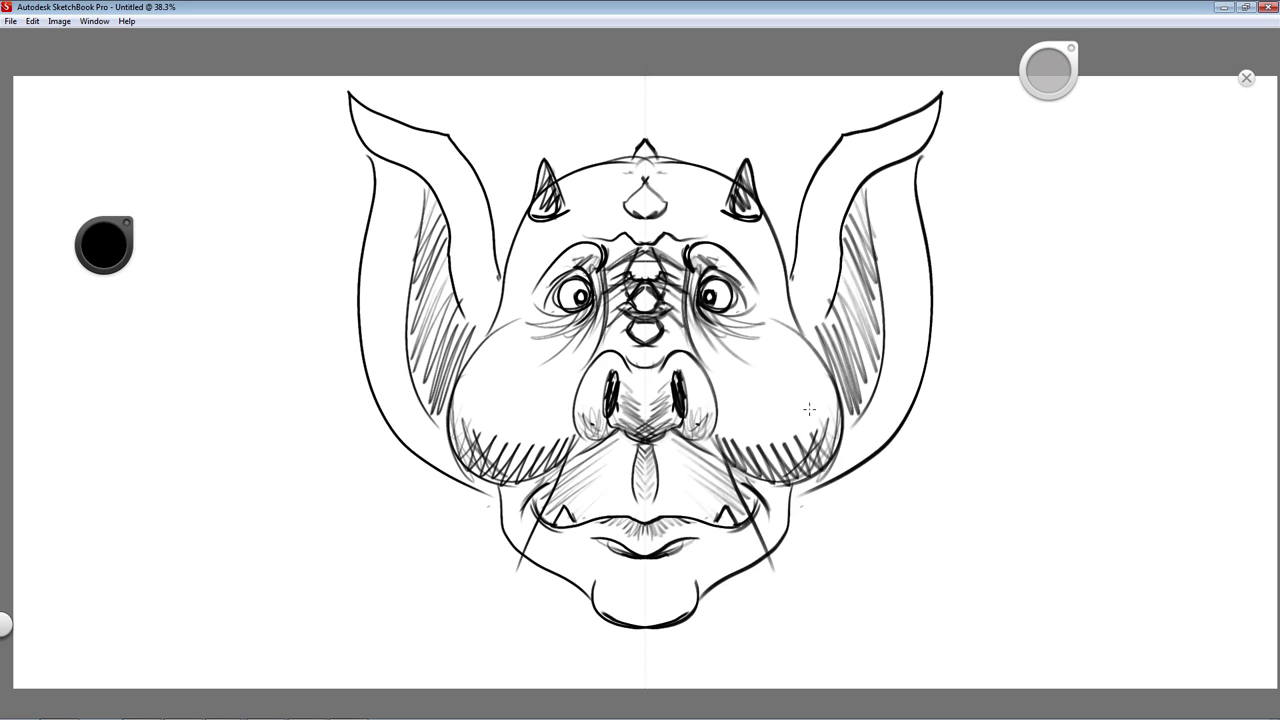
drag(836, 397, 815, 466)
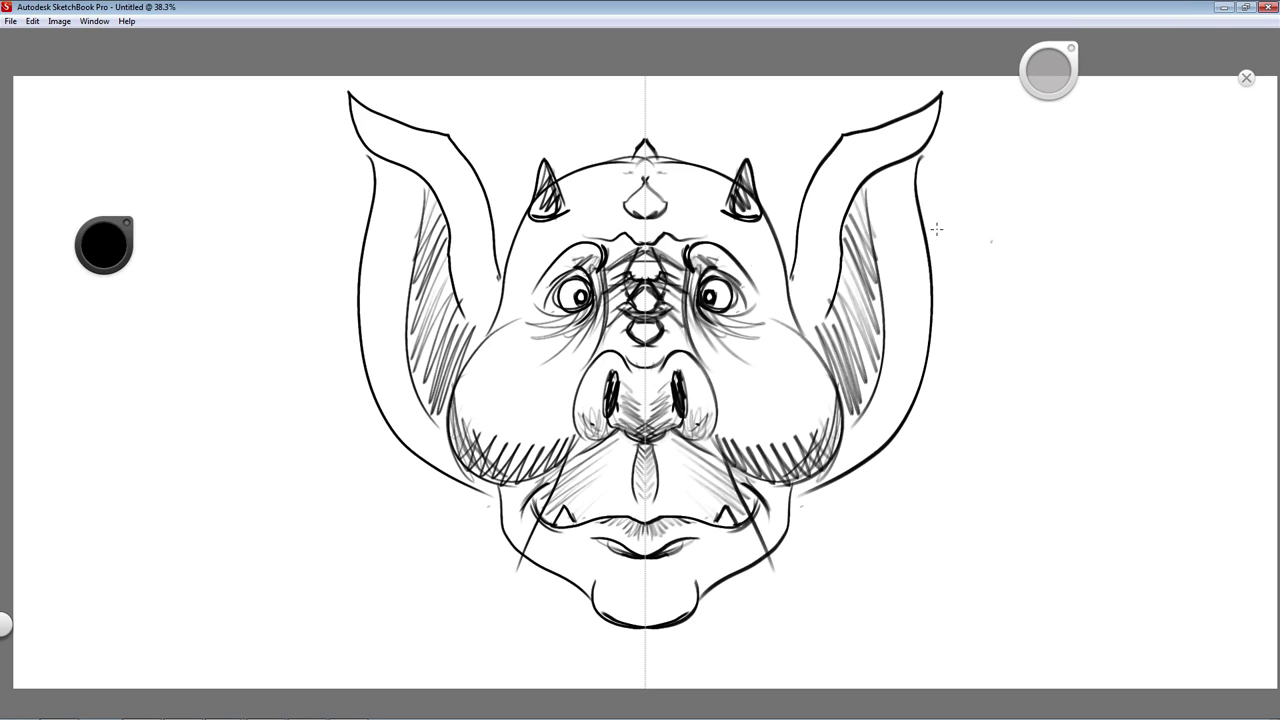
Step: Cross-hatch the ear hollows and darken their inner edges where the ears meet the head and cheeks
drag(430, 358, 417, 406)
drag(832, 298, 804, 344)
drag(860, 210, 830, 314)
drag(864, 224, 836, 320)
drag(870, 260, 838, 362)
drag(880, 294, 848, 376)
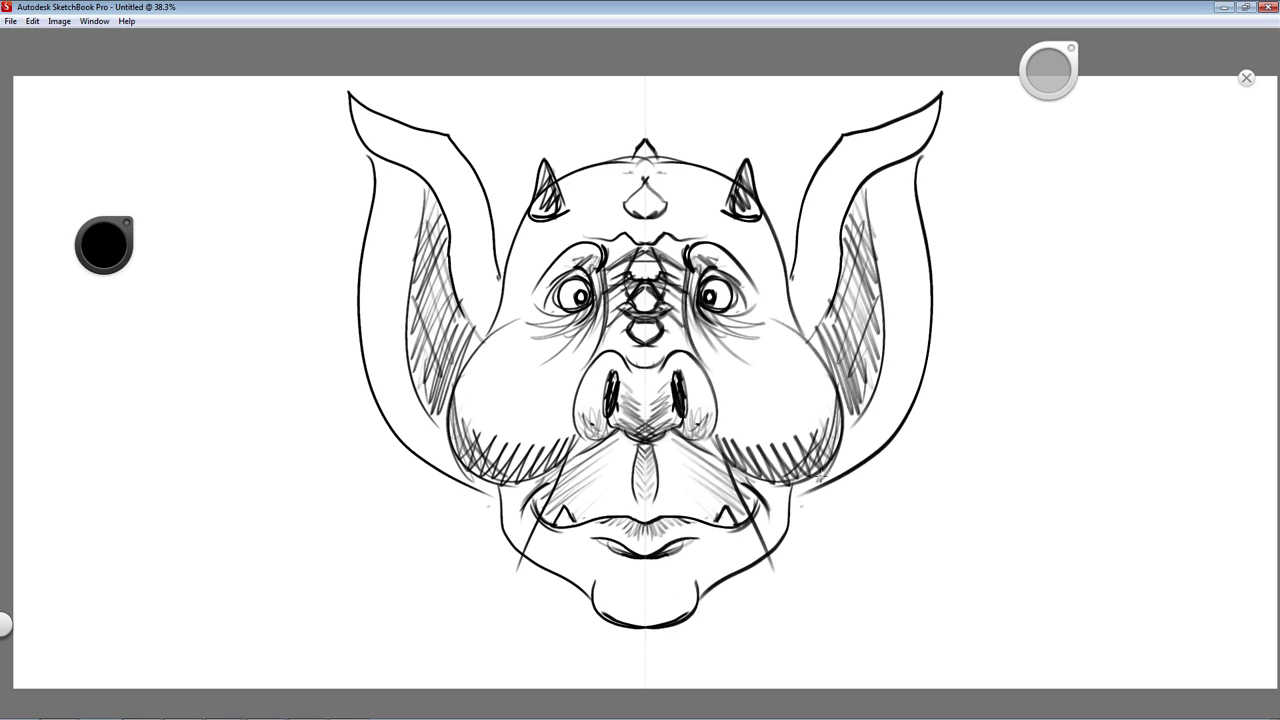
drag(440, 260, 424, 188)
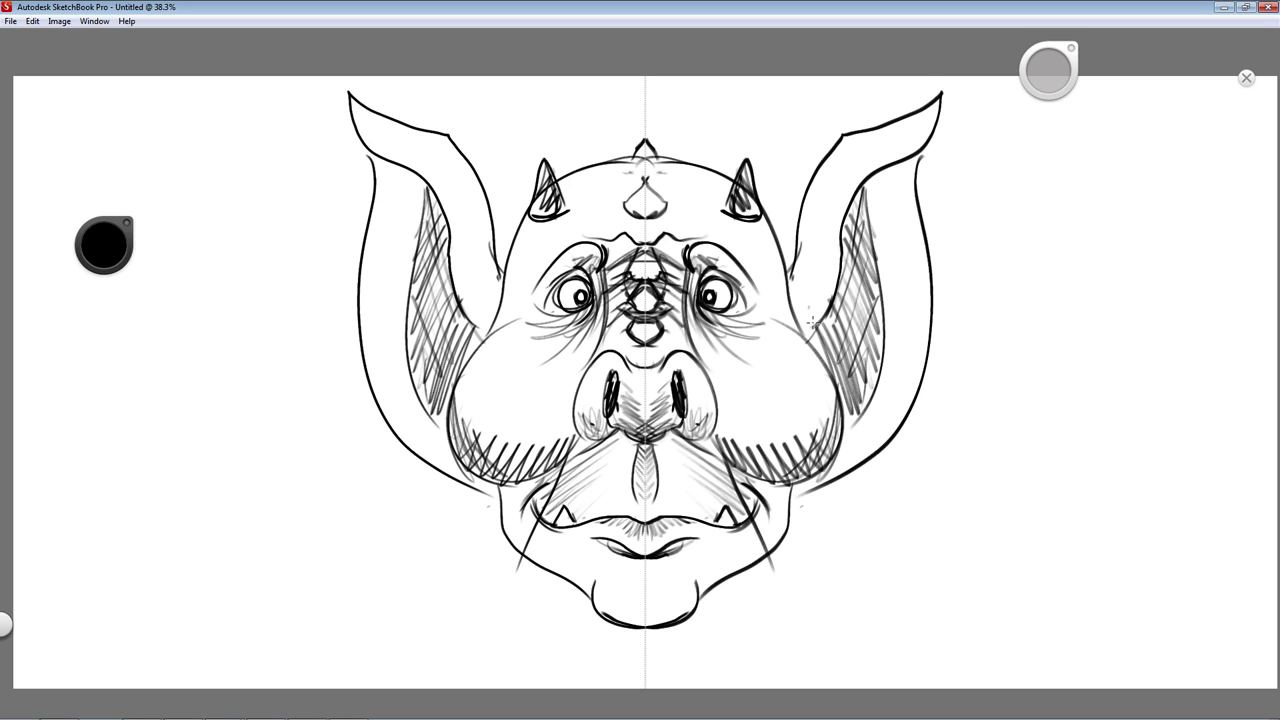
drag(812, 322, 836, 302)
drag(455, 312, 480, 350)
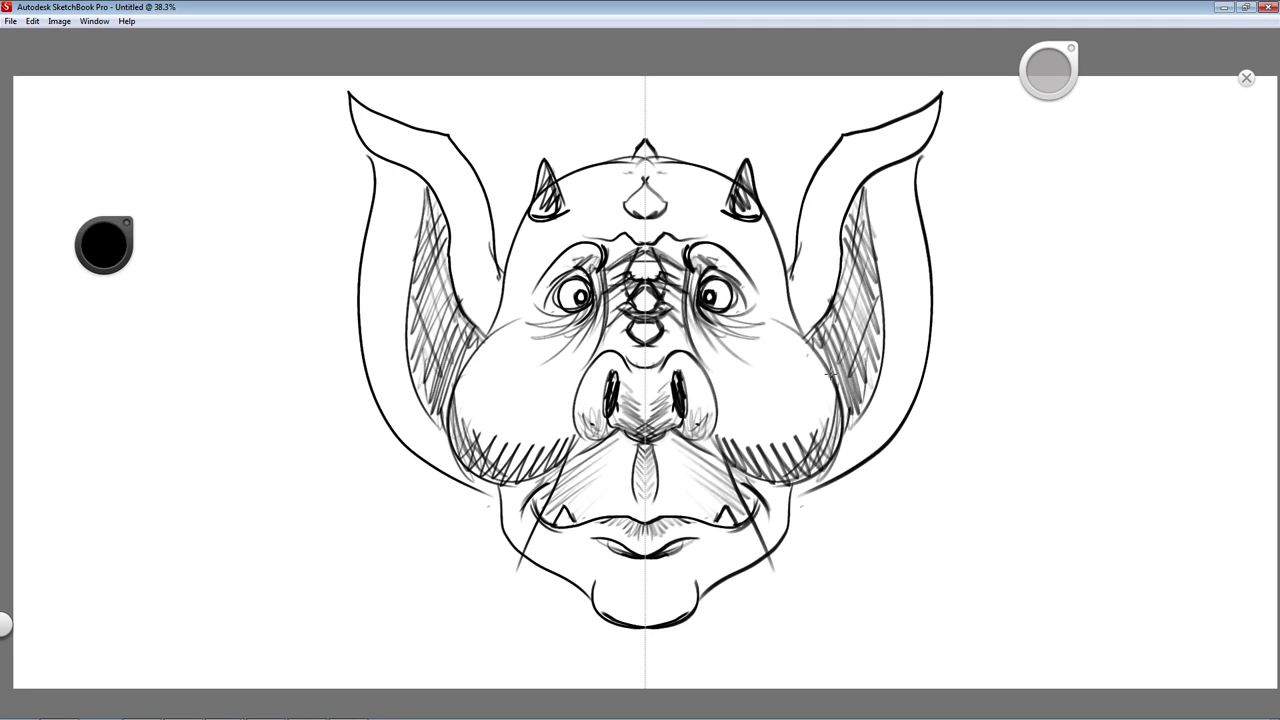
drag(425, 372, 447, 424)
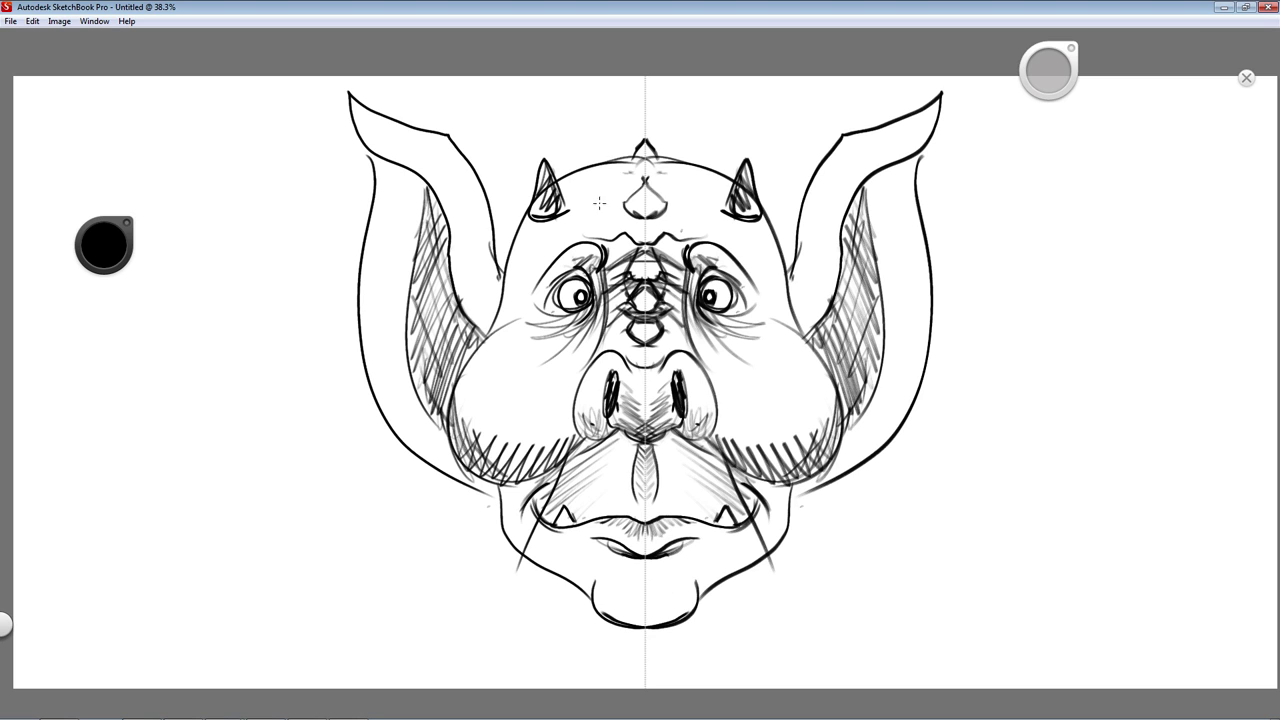
Step: Add light hatching to the temples beside the brows and to the cheeks next to the nose
drag(730, 256, 750, 320)
mouse_move(736, 228)
mouse_down()
mouse_move(782, 316)
mouse_move(784, 302)
mouse_move(773, 318)
mouse_up()
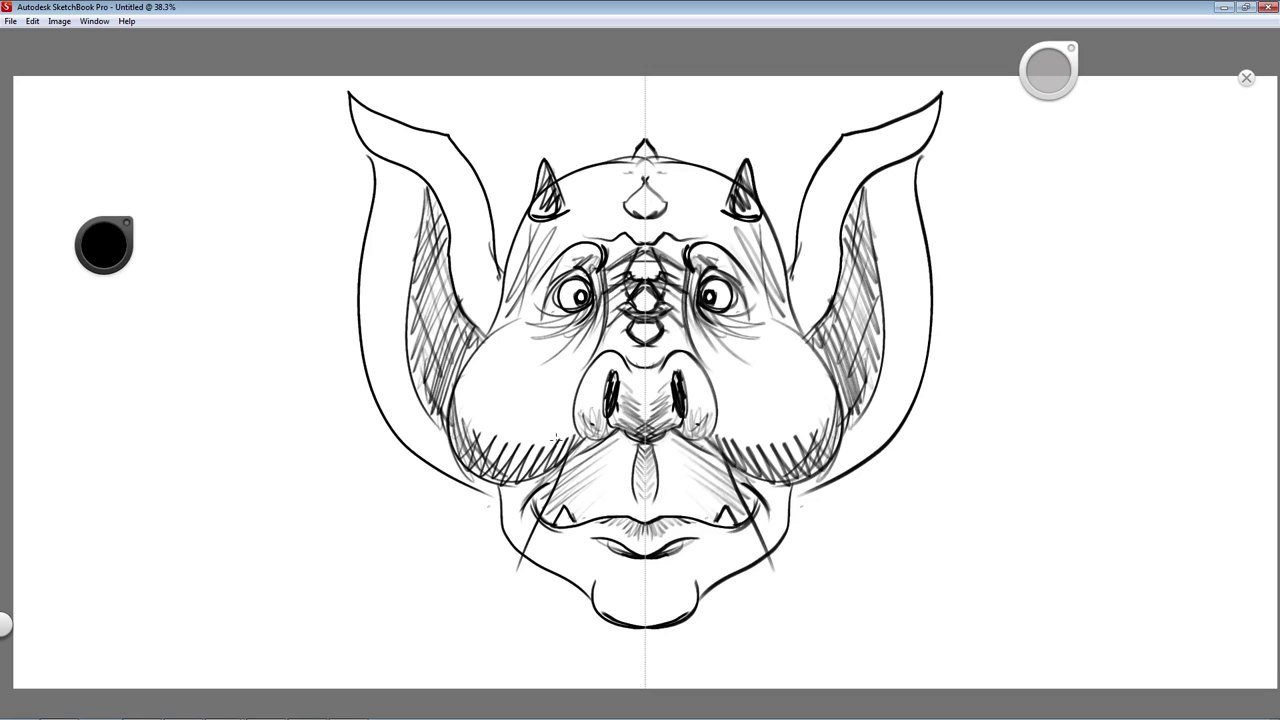
drag(570, 414, 560, 440)
drag(730, 424, 780, 476)
drag(729, 394, 724, 440)
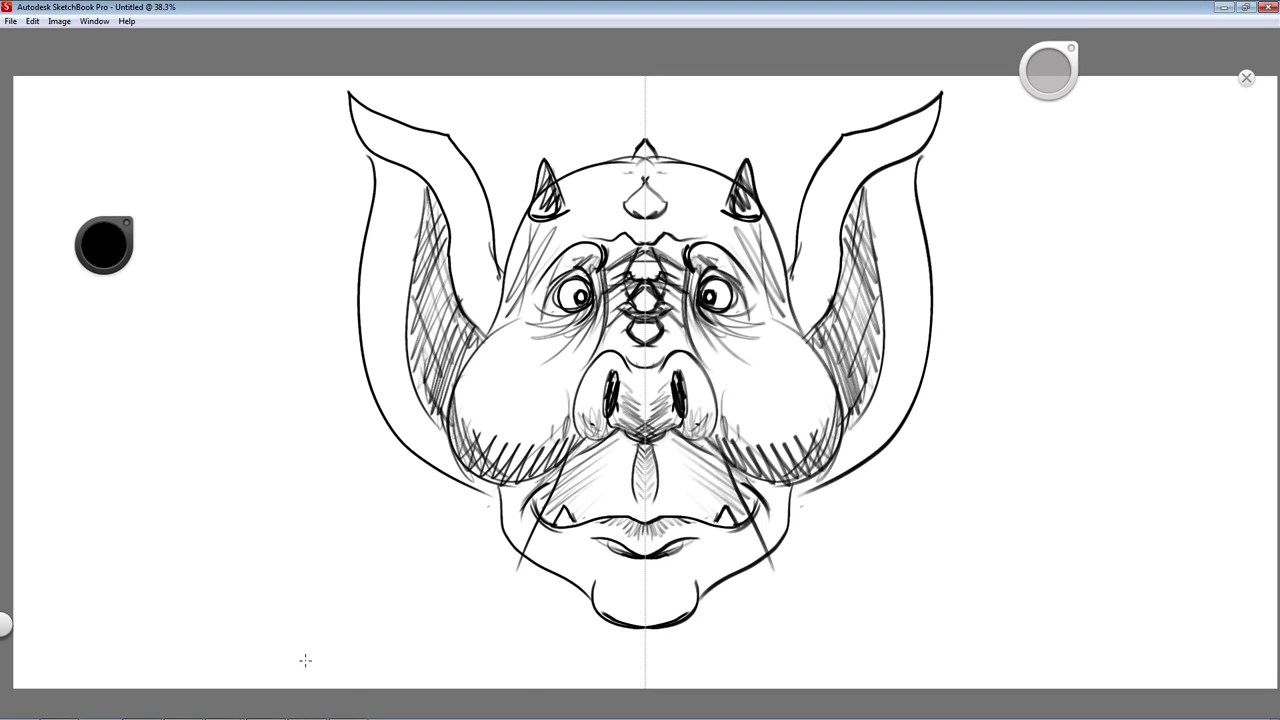
Step: Clear the whole canvas and turn on symmetry across the horizontal axis in addition to the vertical one
click(32, 20)
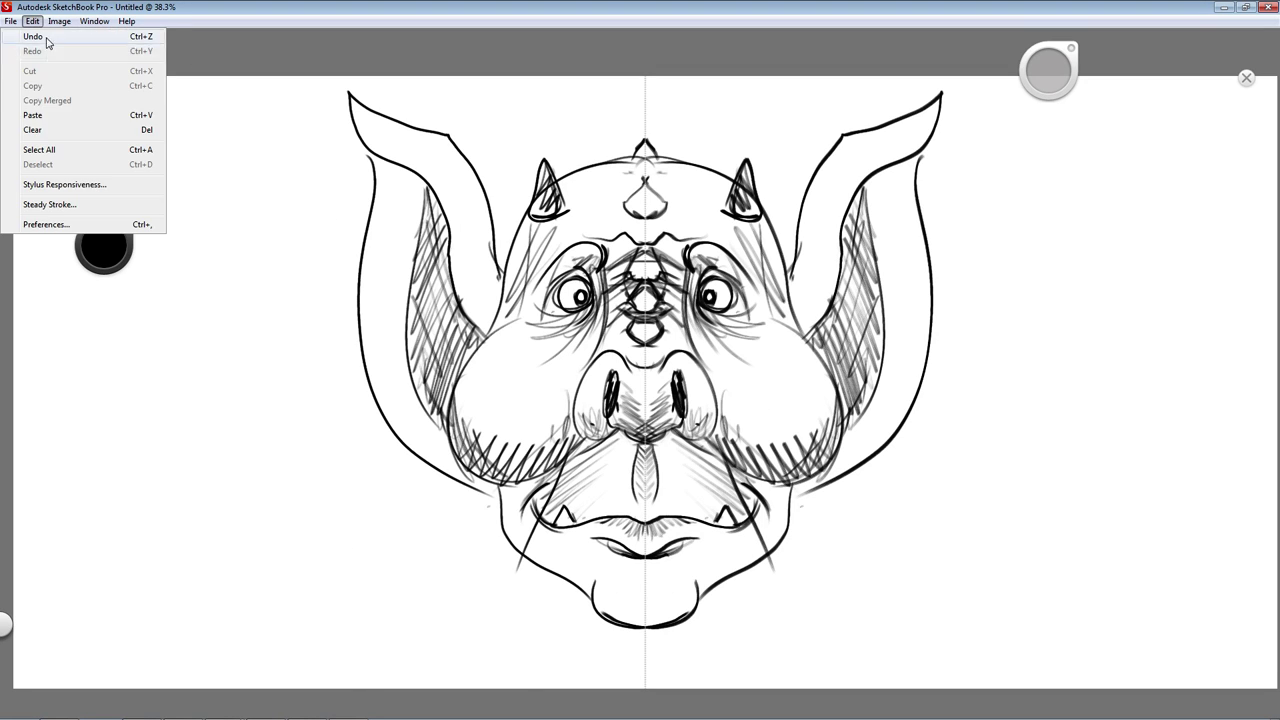
click(43, 130)
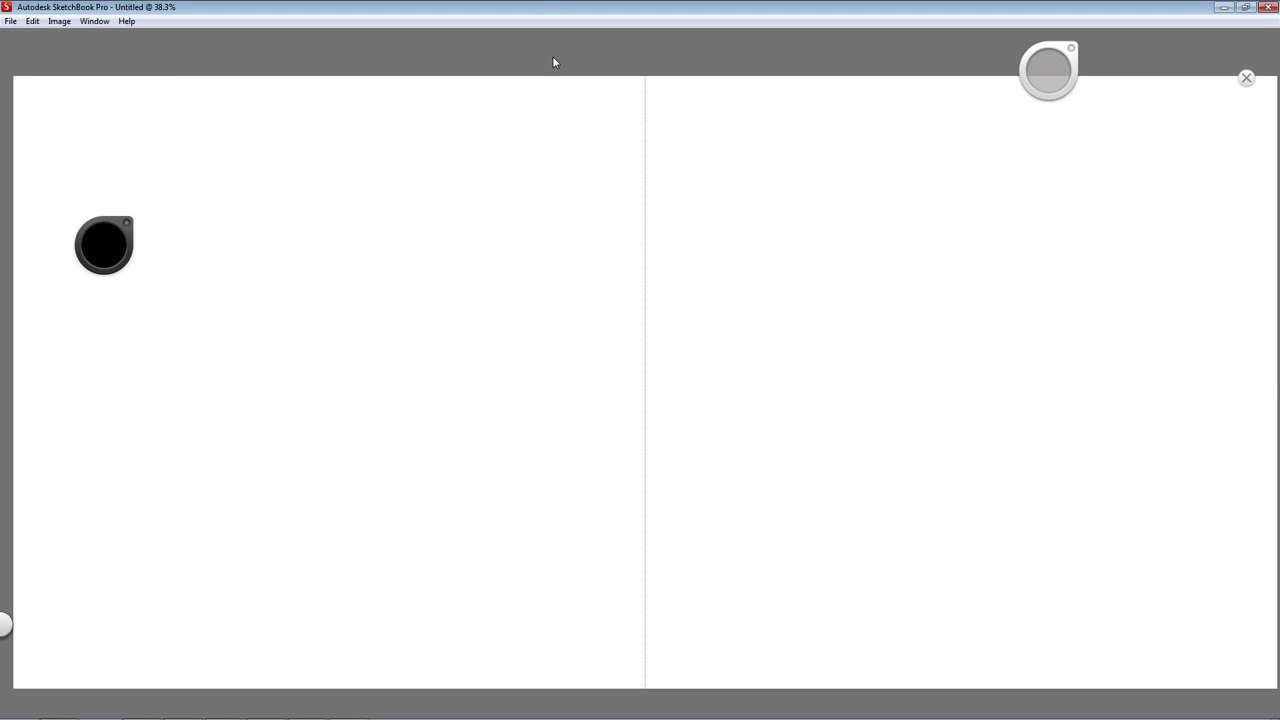
key(y)
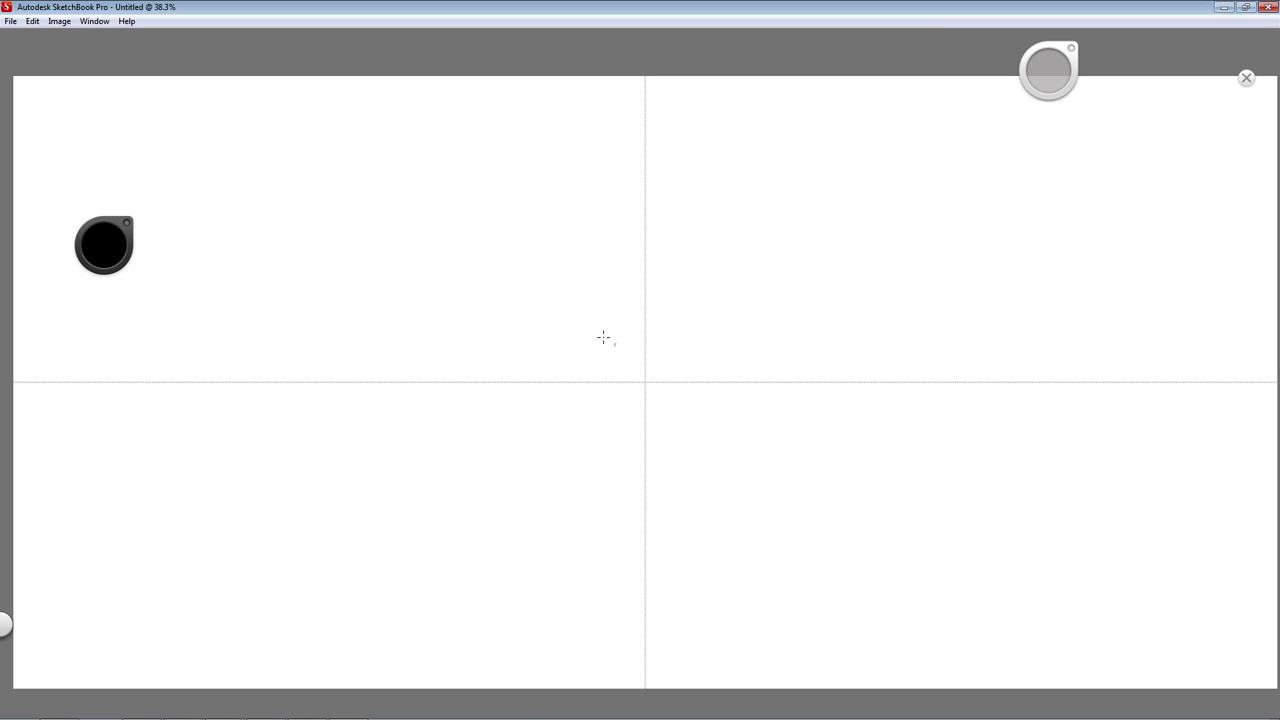
Step: Draw a four-way mirrored wing pattern joined at the canvas centre, with small inner triangles and dense diagonal hatching
mouse_move(510, 273)
mouse_down()
mouse_move(524, 342)
mouse_move(618, 364)
mouse_move(604, 304)
mouse_move(506, 268)
mouse_up()
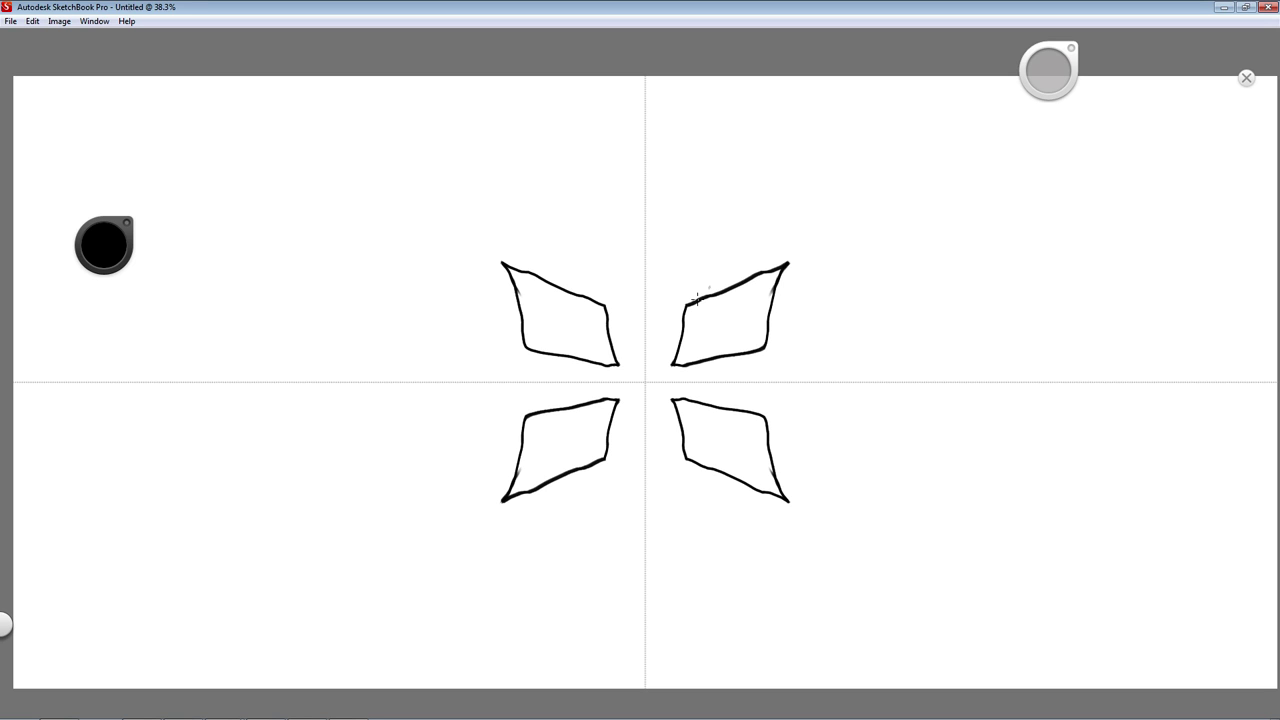
mouse_move(581, 397)
mouse_down()
mouse_move(612, 430)
mouse_move(579, 397)
mouse_move(614, 405)
mouse_move(613, 428)
mouse_move(625, 392)
mouse_move(616, 401)
mouse_move(645, 381)
mouse_move(609, 404)
mouse_up()
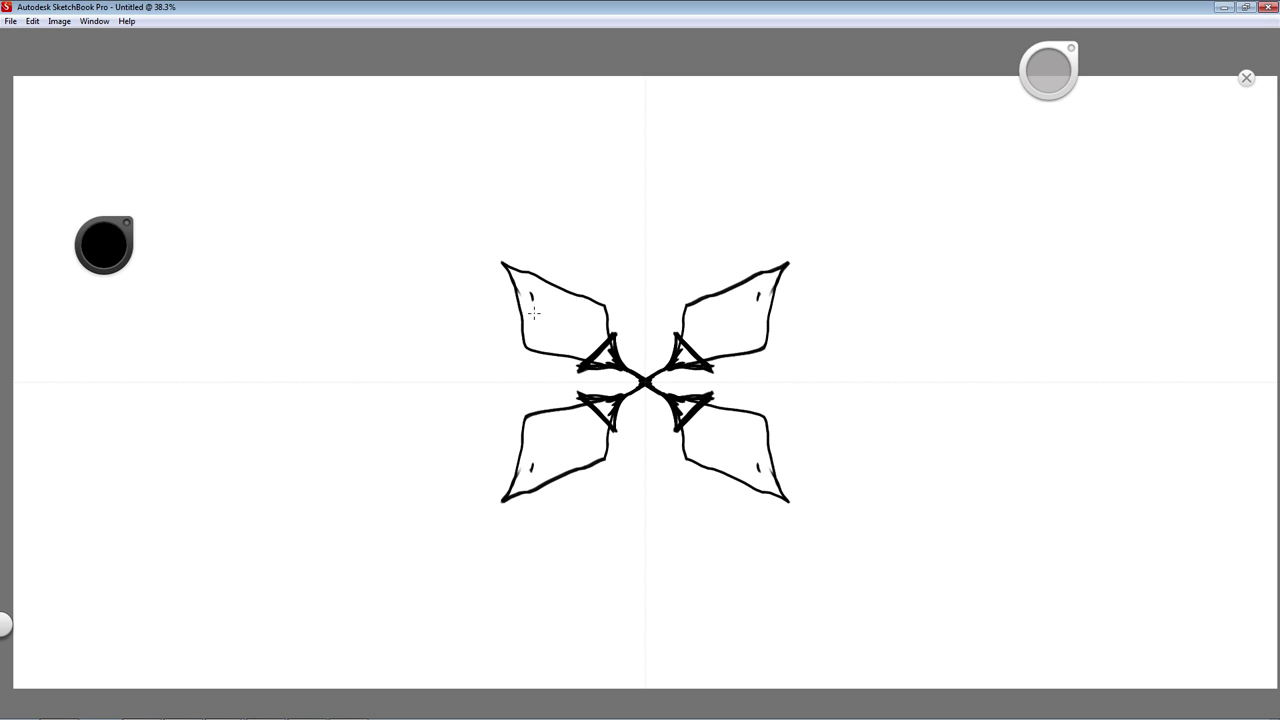
mouse_move(531, 298)
mouse_down()
mouse_move(552, 314)
mouse_move(564, 300)
mouse_move(530, 285)
mouse_move(532, 316)
mouse_up()
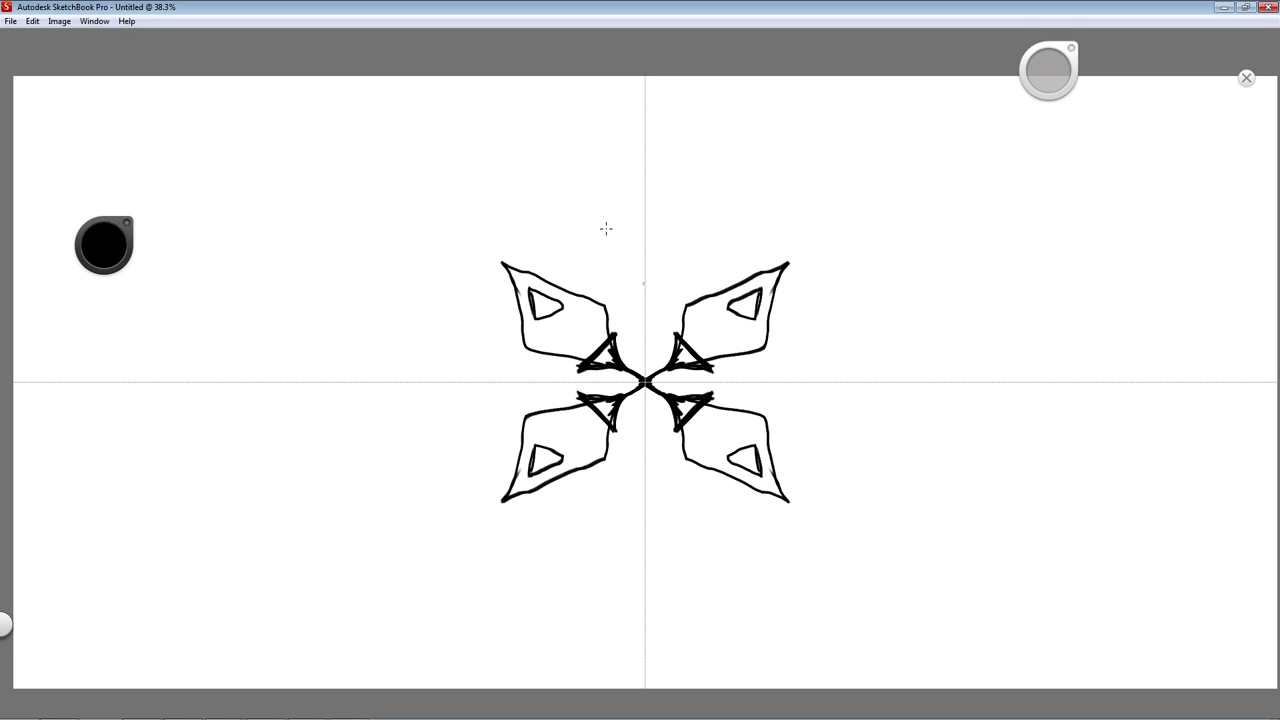
drag(604, 318, 612, 336)
mouse_move(686, 430)
mouse_down()
mouse_move(730, 440)
mouse_move(748, 415)
mouse_up()
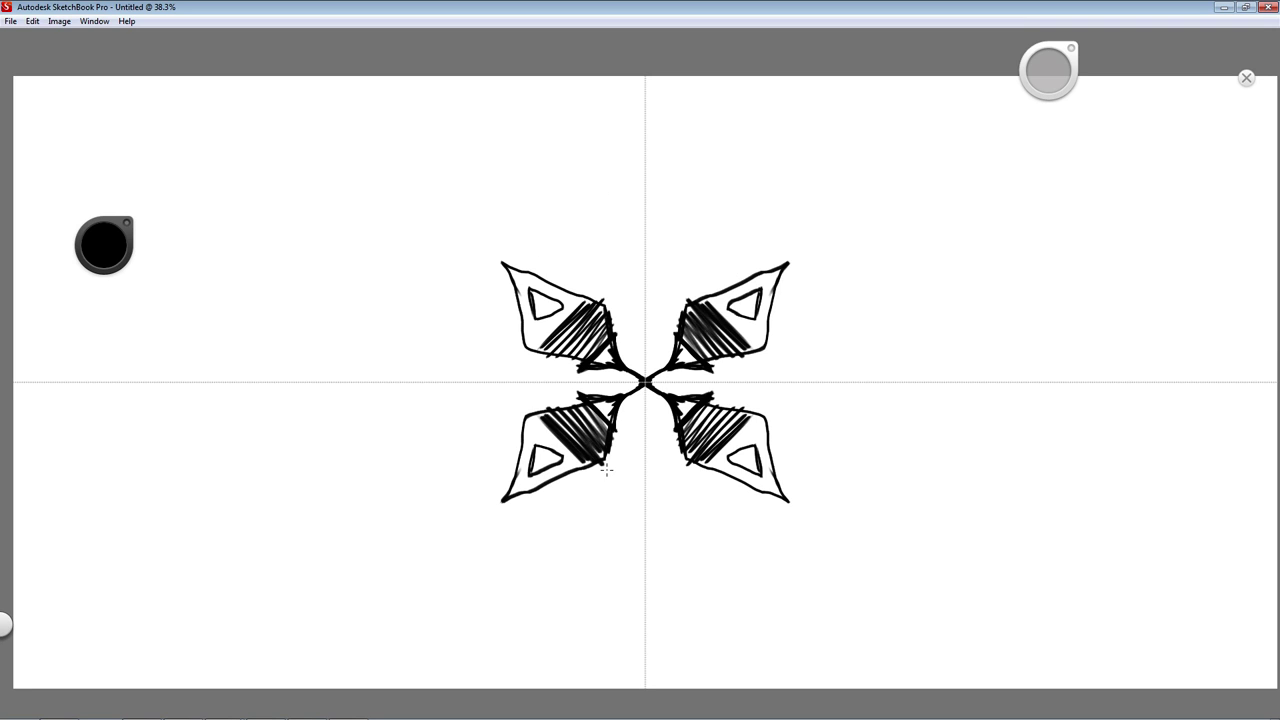
Step: Extend the dense hatching on the four wings, then thicken their inner triangles and outer edges
drag(606, 468, 608, 440)
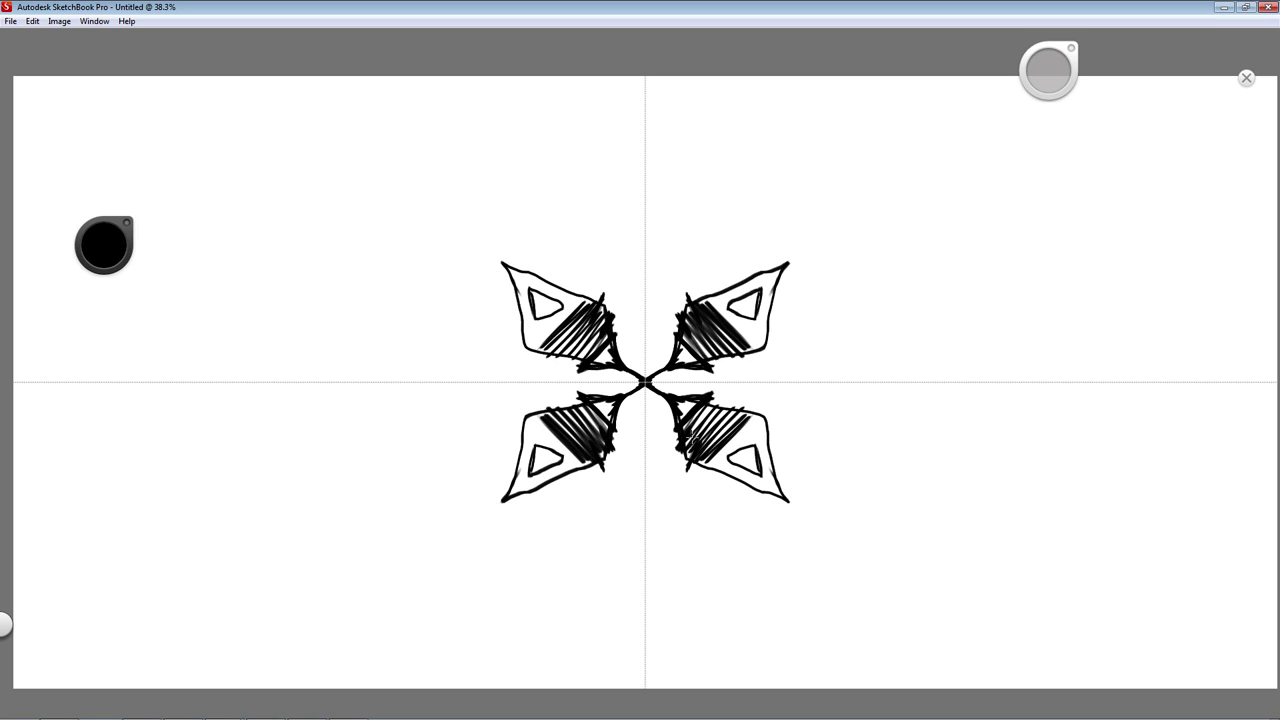
mouse_move(692, 440)
mouse_down()
mouse_move(740, 424)
mouse_move(730, 415)
mouse_up()
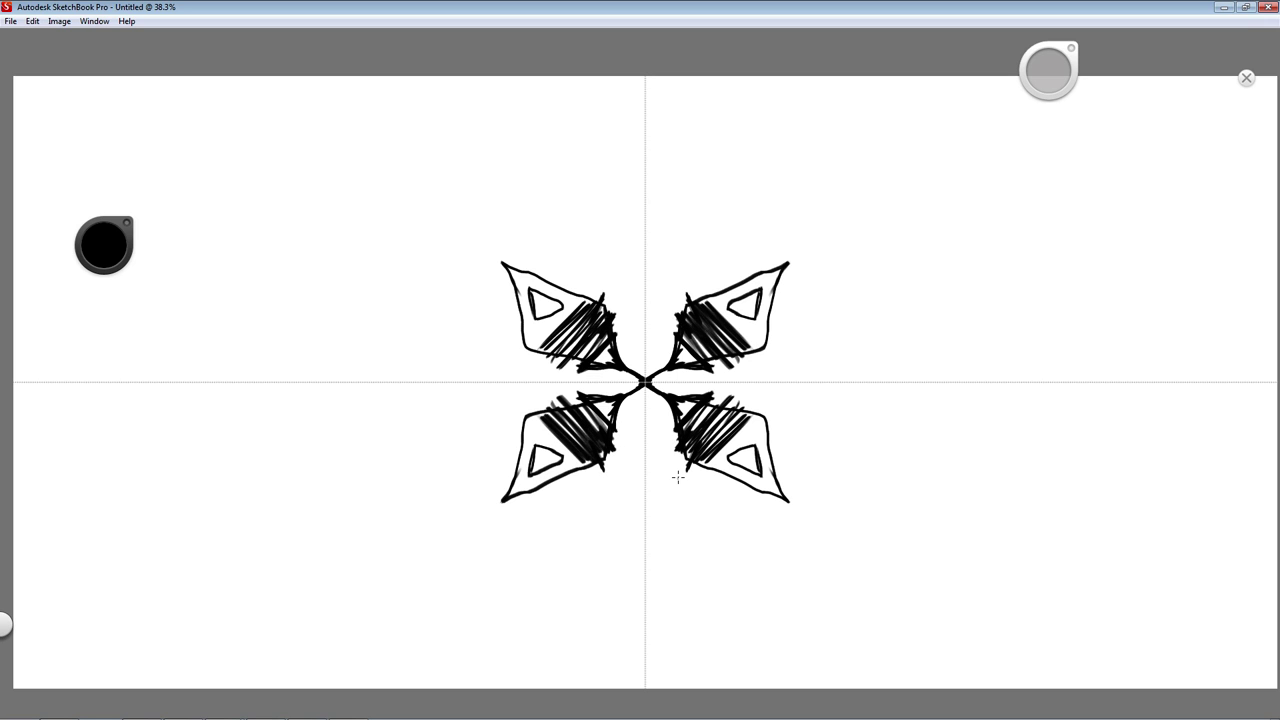
mouse_move(535, 447)
mouse_down()
mouse_move(531, 460)
mouse_move(562, 468)
mouse_up()
mouse_move(745, 450)
mouse_down()
mouse_move(752, 440)
mouse_move(768, 480)
mouse_up()
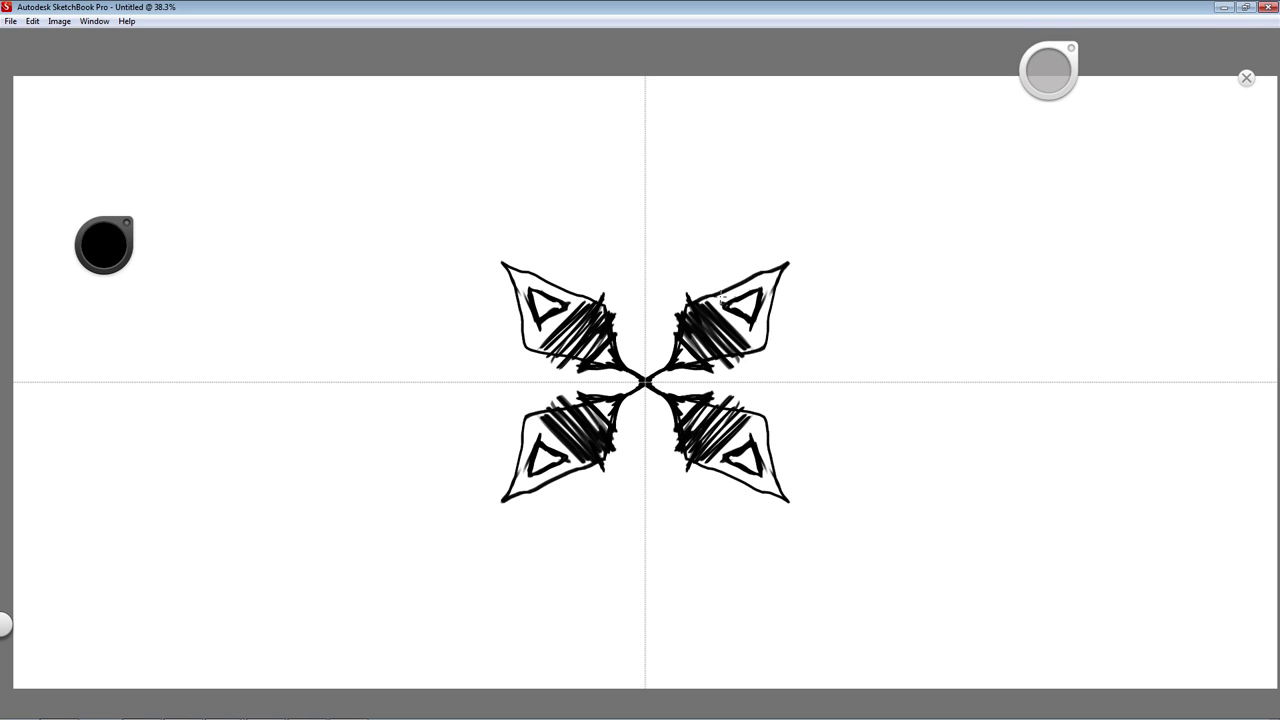
mouse_move(722, 296)
mouse_down()
mouse_move(778, 264)
mouse_move(700, 298)
mouse_up()
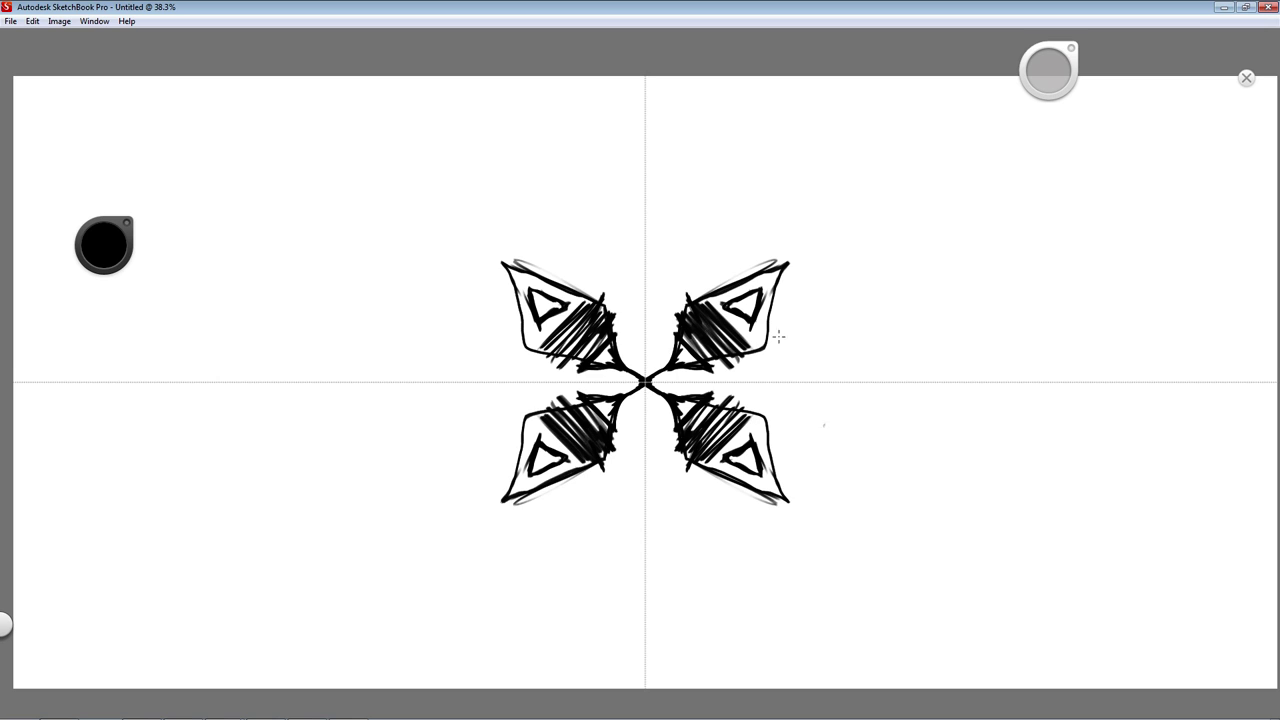
Step: Draw domed arcs between the wings along the vertical axis and fill them with a column of small curves and ovals
mouse_move(583, 257)
mouse_down()
mouse_move(645, 230)
mouse_move(690, 240)
mouse_move(712, 283)
mouse_up()
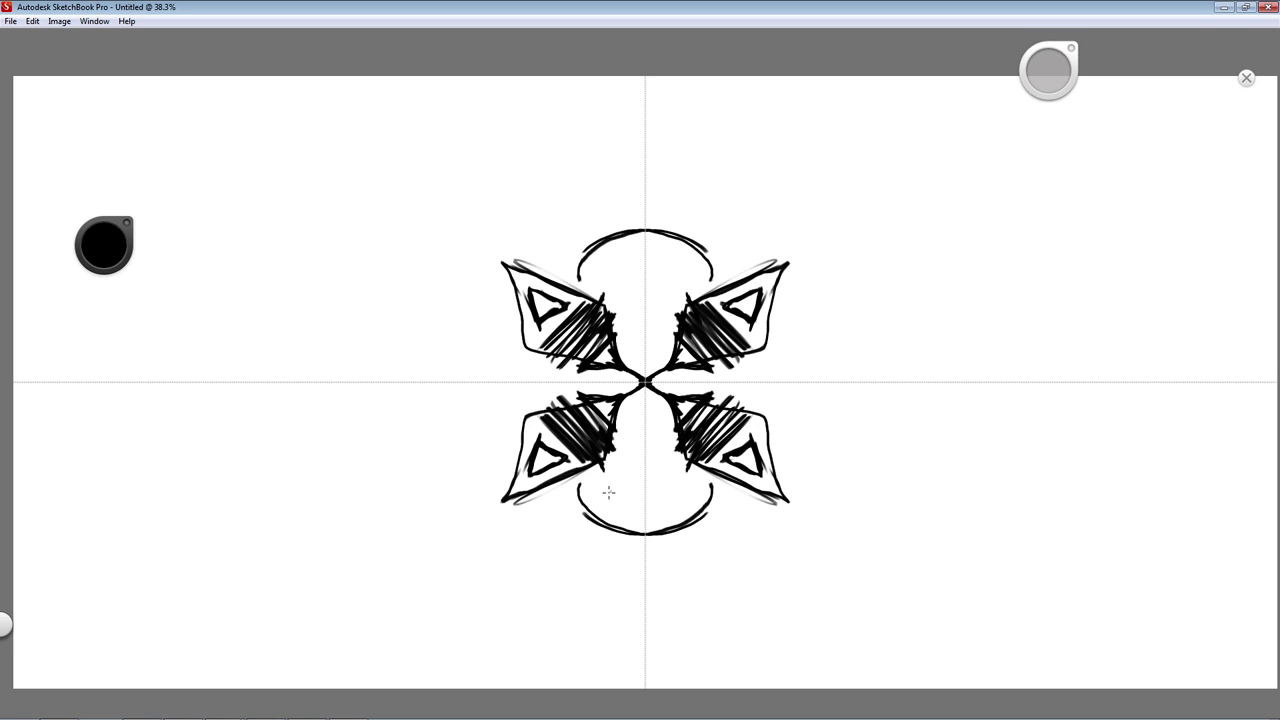
mouse_move(609, 494)
mouse_down()
mouse_move(652, 512)
mouse_move(681, 495)
mouse_move(645, 418)
mouse_up()
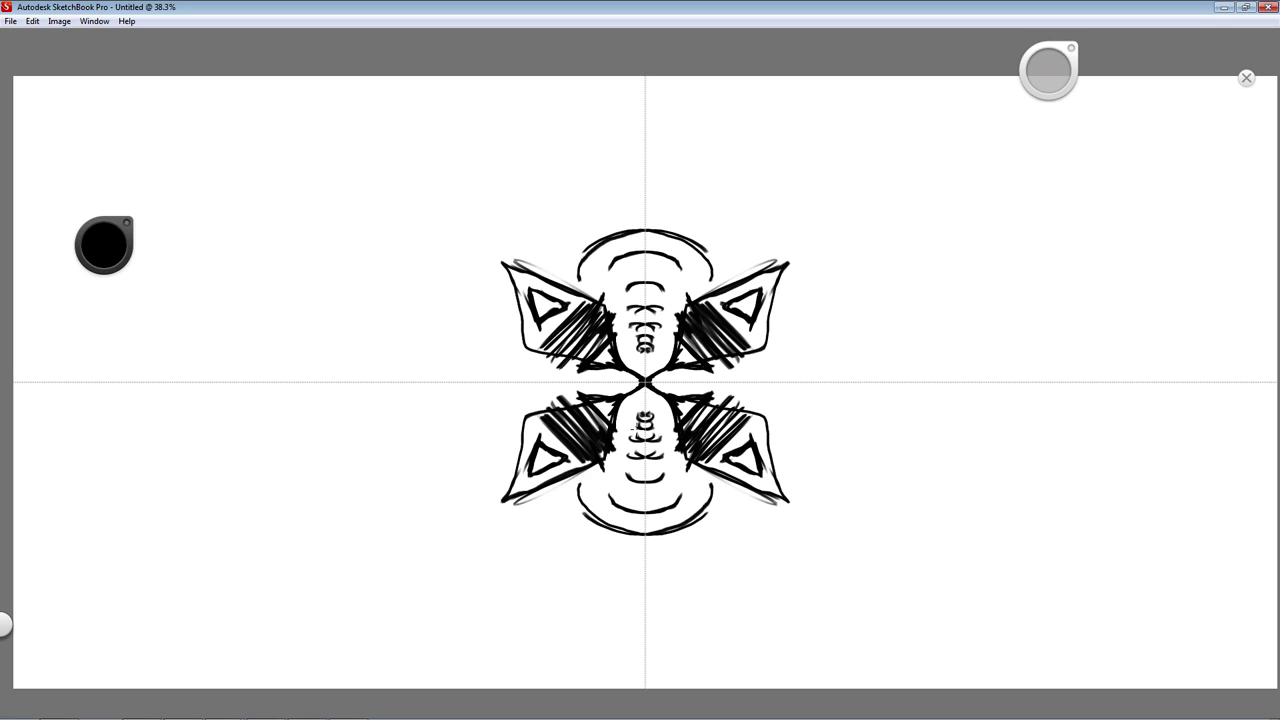
drag(632, 286, 640, 256)
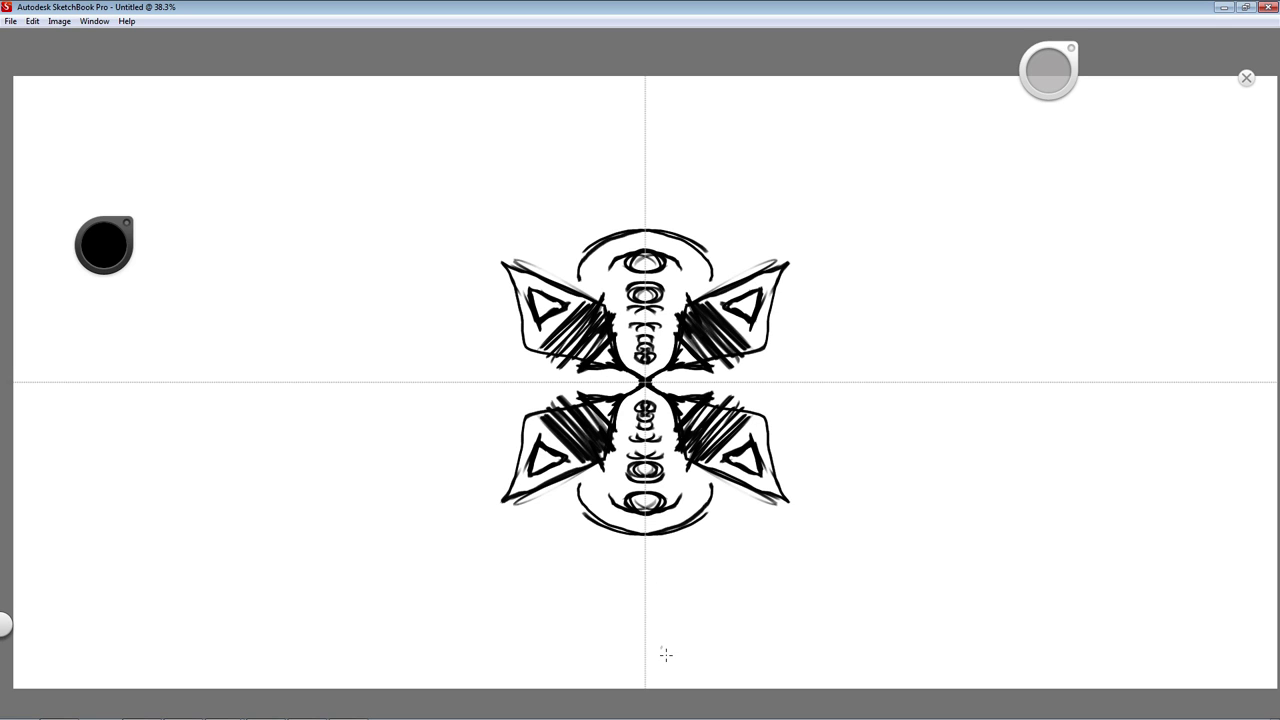
Step: Build up the central ovals and an eye shape inside each dome, close the dome outlines and cross-hatch the central column
drag(638, 499, 650, 508)
drag(632, 308, 644, 318)
drag(630, 314, 640, 325)
mouse_move(658, 224)
mouse_down()
mouse_move(600, 258)
mouse_move(690, 262)
mouse_move(660, 232)
mouse_up()
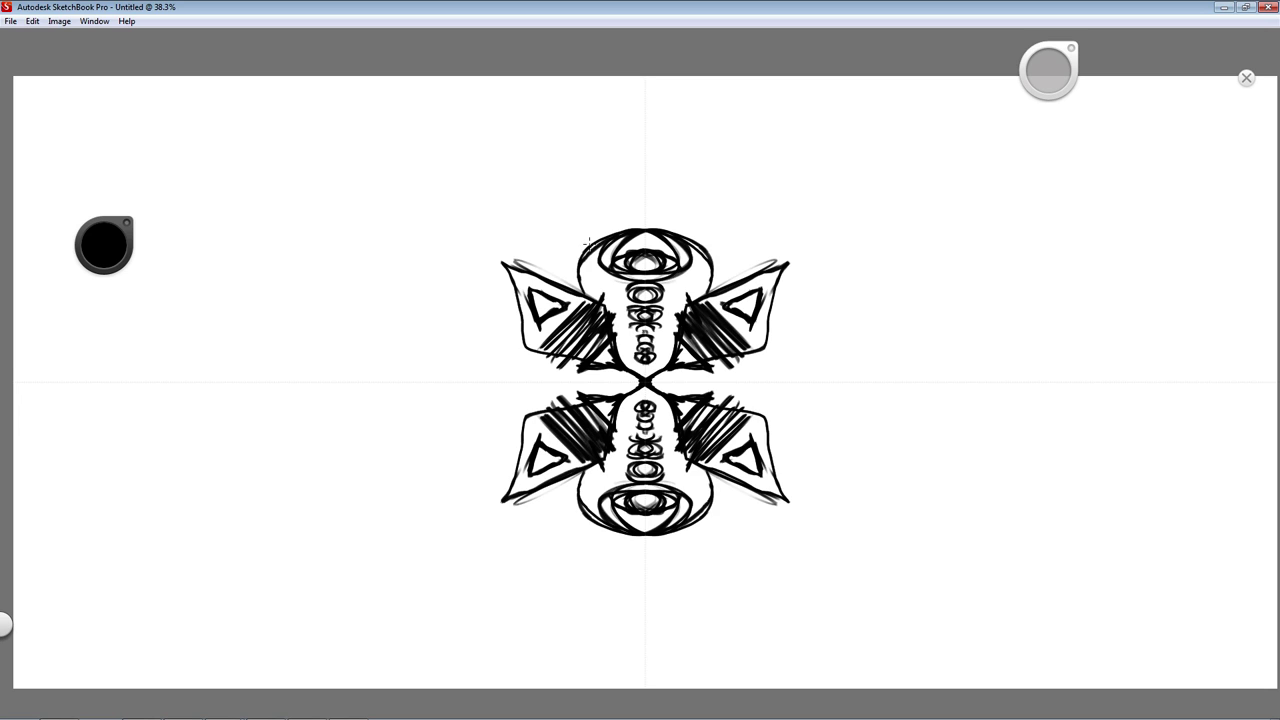
drag(582, 266, 580, 296)
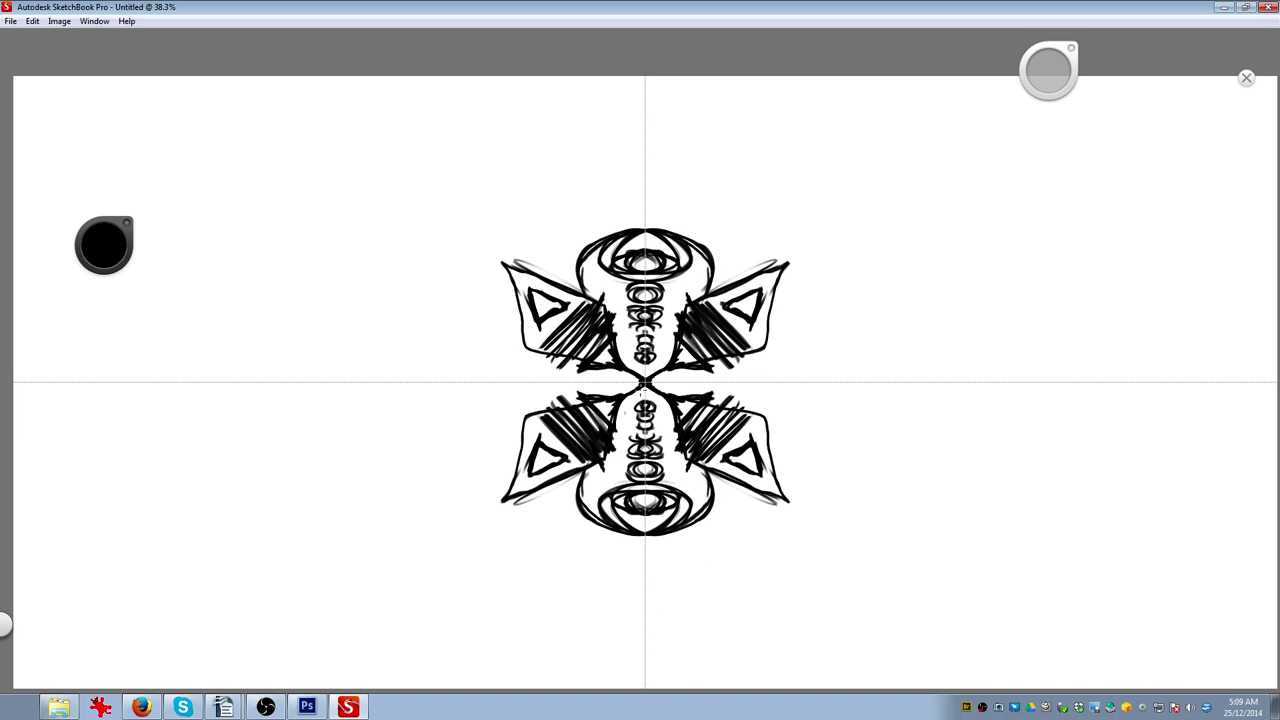
mouse_move(641, 390)
mouse_down()
mouse_move(624, 416)
mouse_move(645, 440)
mouse_move(625, 465)
mouse_move(690, 495)
mouse_move(640, 510)
mouse_up()
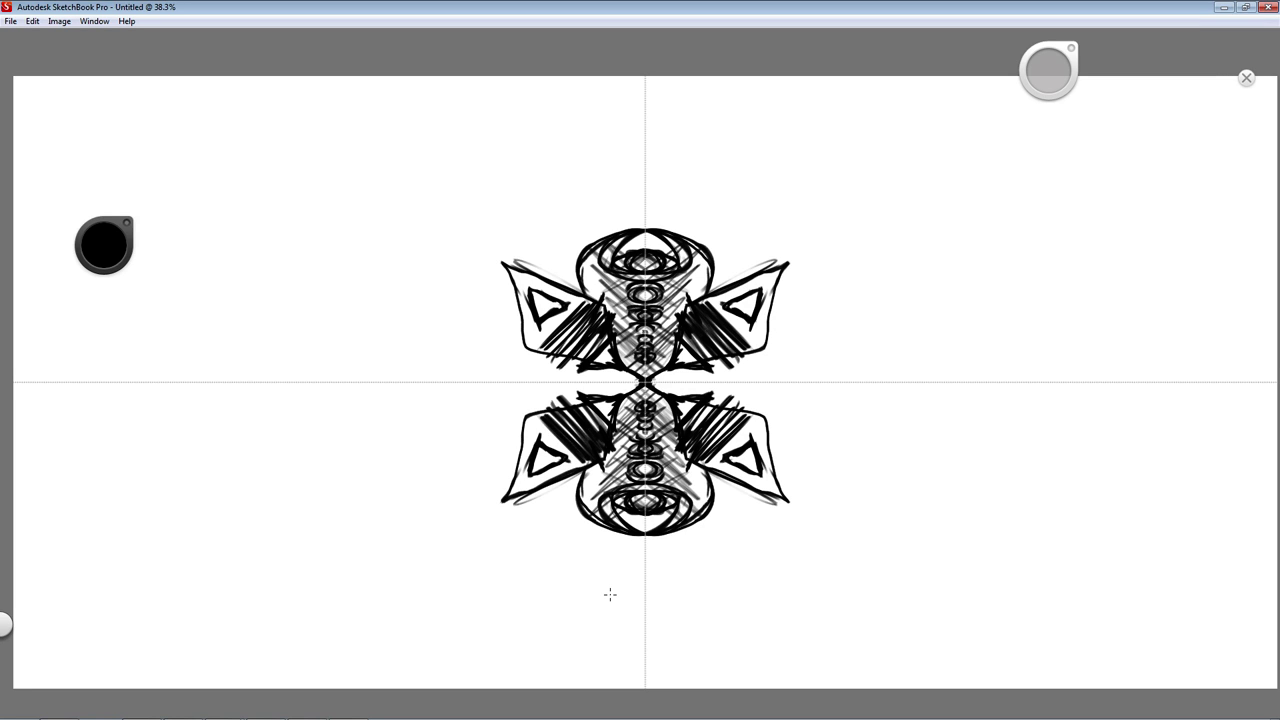
Step: Draw long curved arms ending in claws from the four wing tips and cover them with short cross strokes
mouse_move(784, 262)
mouse_down()
mouse_move(957, 223)
mouse_move(962, 263)
mouse_move(922, 300)
mouse_move(960, 268)
mouse_move(962, 310)
mouse_up()
mouse_move(962, 262)
mouse_down()
mouse_move(996, 282)
mouse_move(1000, 322)
mouse_move(985, 346)
mouse_move(998, 292)
mouse_move(948, 326)
mouse_move(974, 288)
mouse_move(1012, 274)
mouse_move(1012, 290)
mouse_up()
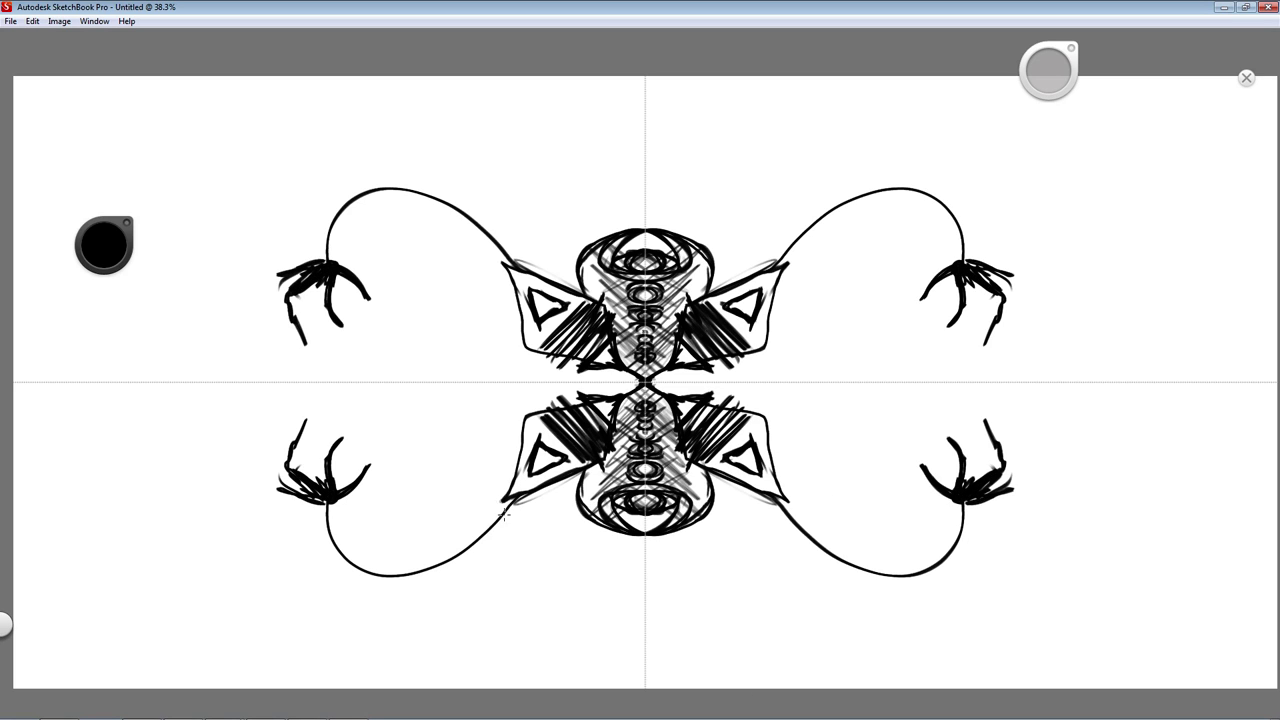
mouse_move(506, 492)
mouse_down()
mouse_move(502, 526)
mouse_move(470, 548)
mouse_up()
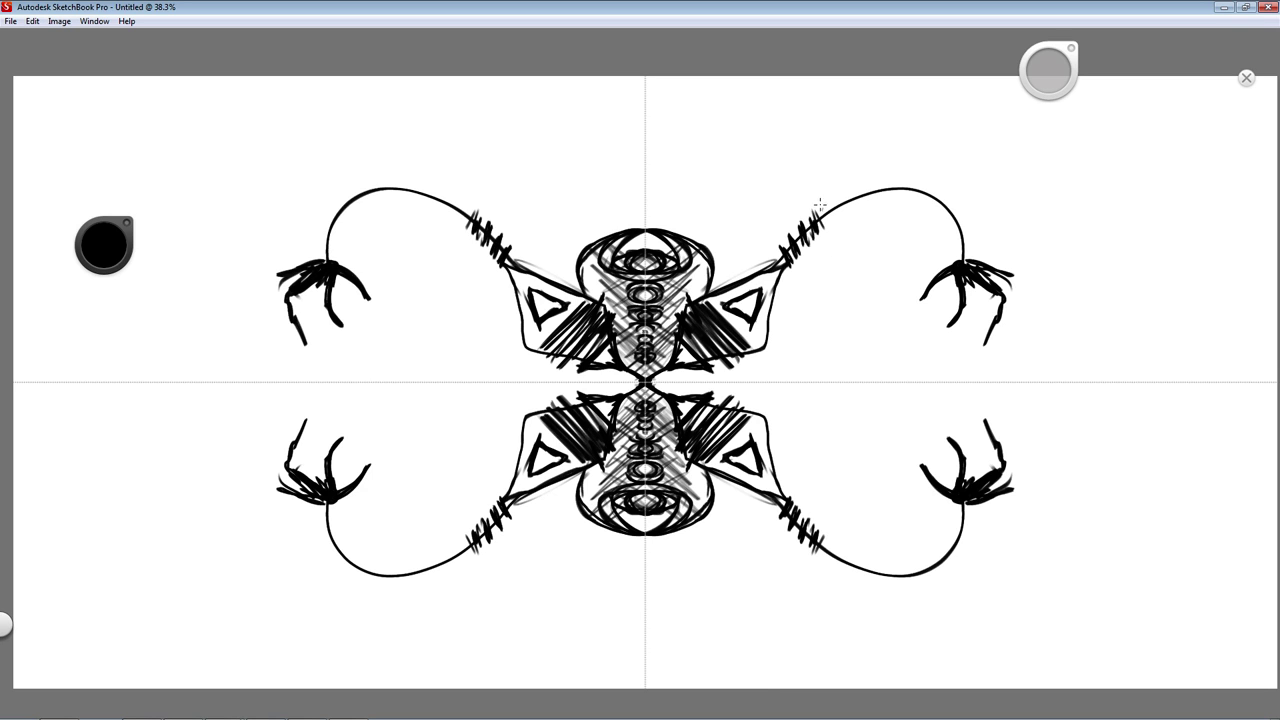
mouse_move(820, 200)
mouse_down()
mouse_move(826, 222)
mouse_move(878, 196)
mouse_move(922, 194)
mouse_up()
mouse_move(924, 204)
mouse_down()
mouse_move(961, 224)
mouse_move(964, 264)
mouse_up()
drag(800, 228, 812, 248)
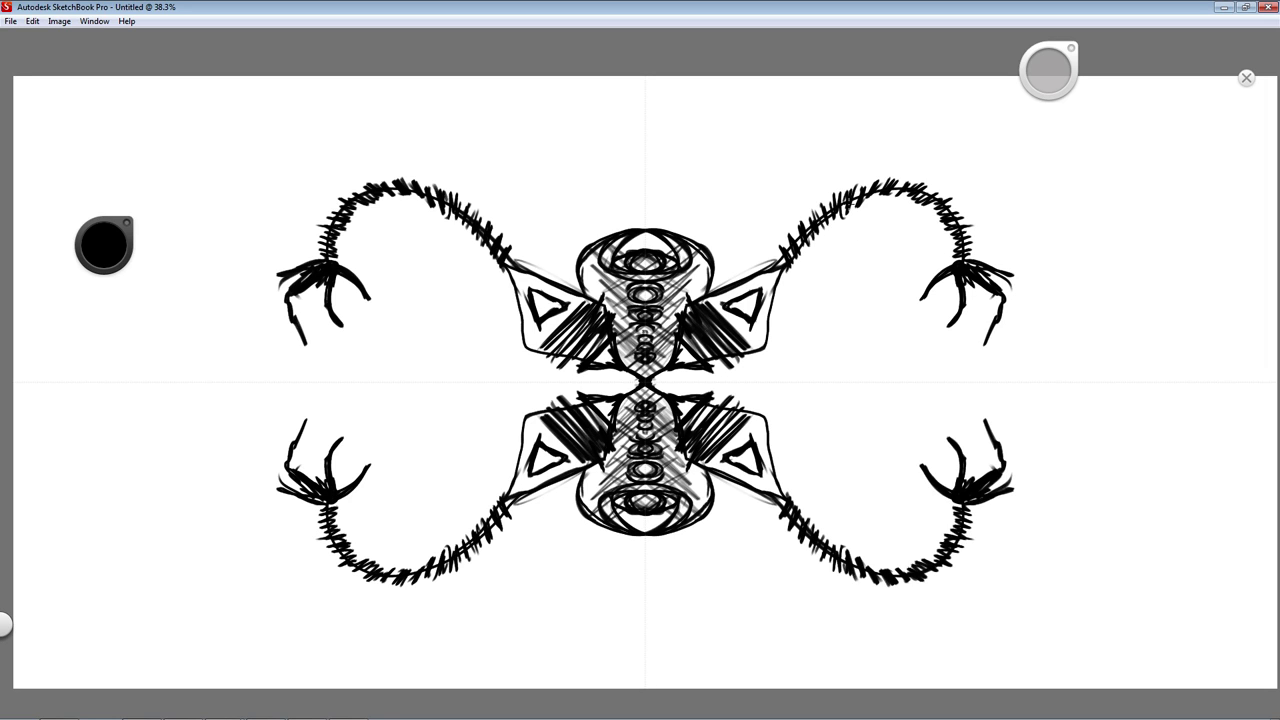
Step: Thicken the four arms with contour lines along their length and add round joints where they meet the wing tips
mouse_move(897, 193)
mouse_down()
mouse_move(950, 254)
mouse_move(944, 217)
mouse_move(966, 235)
mouse_up()
drag(784, 248, 862, 184)
drag(806, 226, 958, 202)
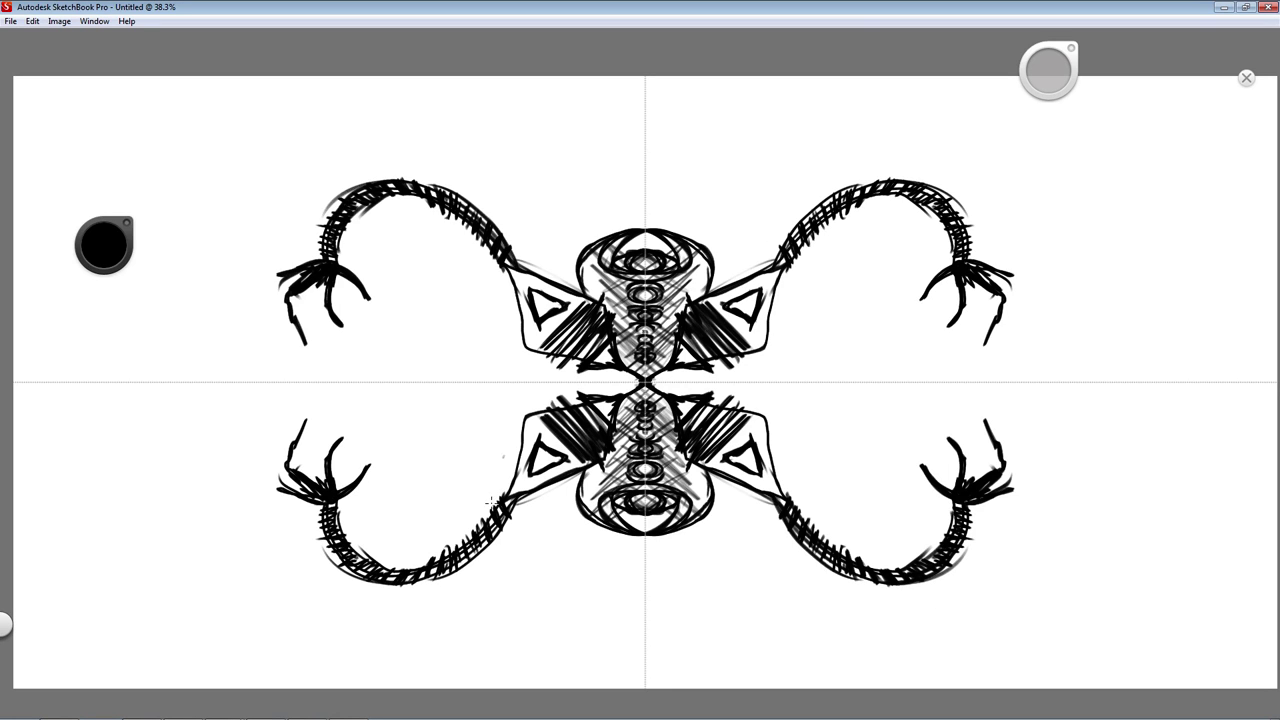
mouse_move(503, 475)
mouse_down()
mouse_move(494, 494)
mouse_move(515, 500)
mouse_up()
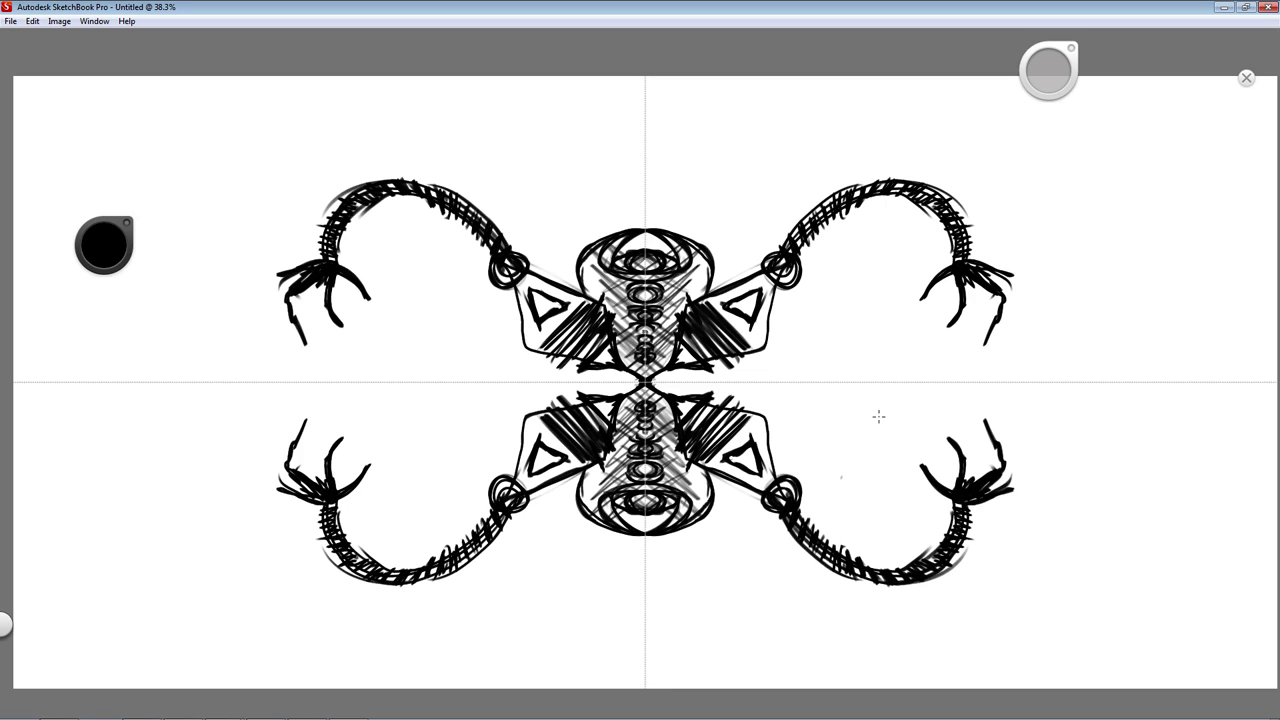
drag(762, 498, 751, 524)
Step: Clear the canvas and sketch a new four-way mirrored figure with curved side strokes, central vertical lines and oval eyes
click(32, 21)
click(50, 129)
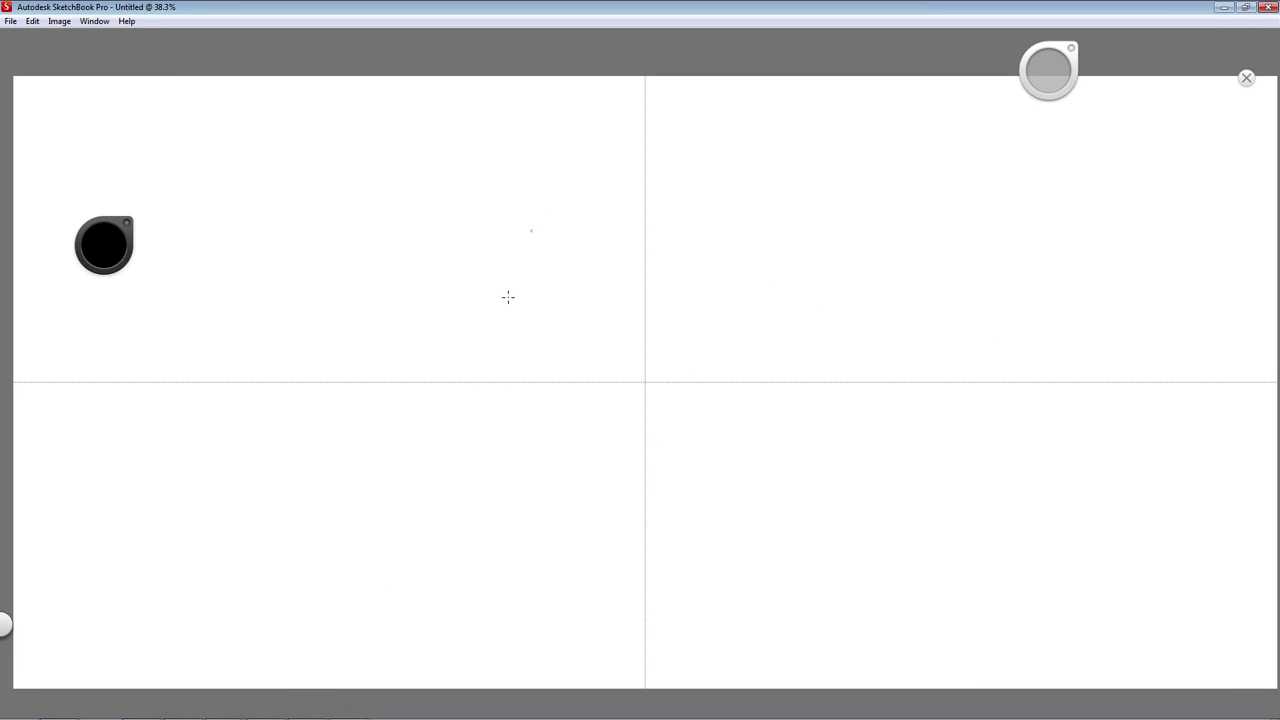
mouse_move(437, 268)
mouse_down()
mouse_move(543, 248)
mouse_move(546, 403)
mouse_move(523, 566)
mouse_up()
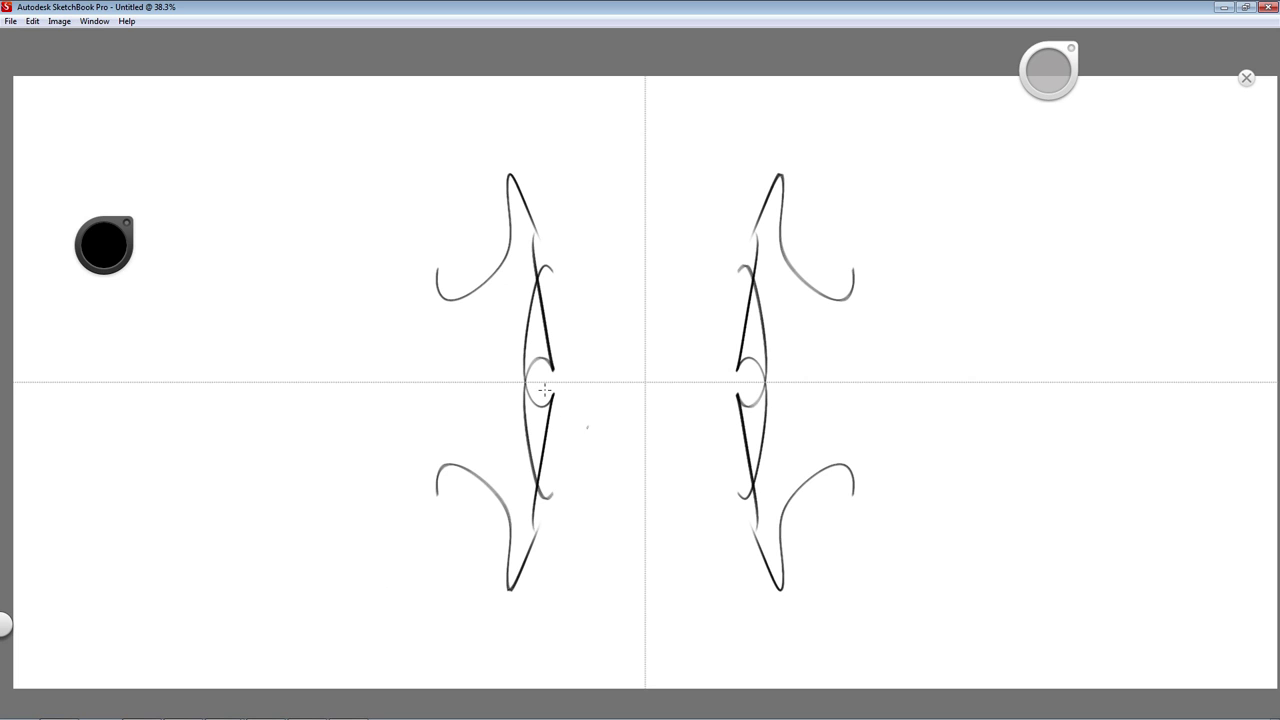
mouse_move(465, 338)
mouse_down()
mouse_move(715, 330)
mouse_move(674, 325)
mouse_move(629, 206)
mouse_move(585, 491)
mouse_move(648, 488)
mouse_up()
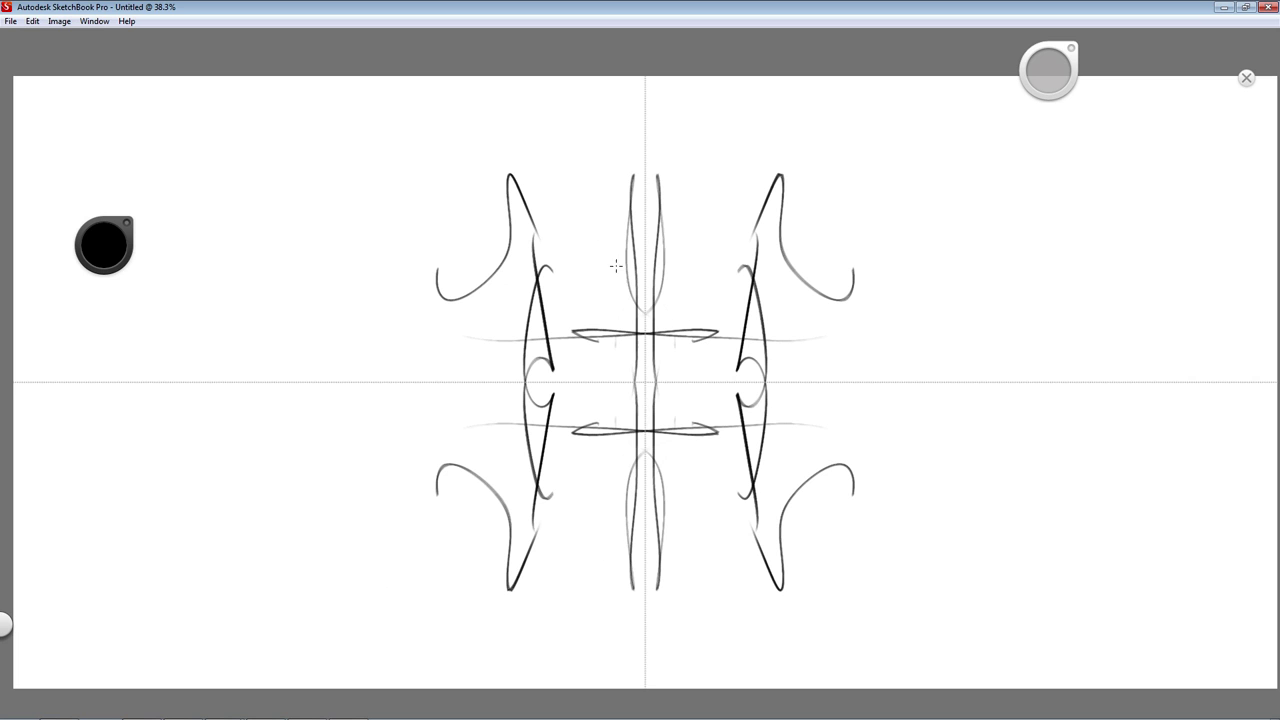
drag(616, 265, 615, 306)
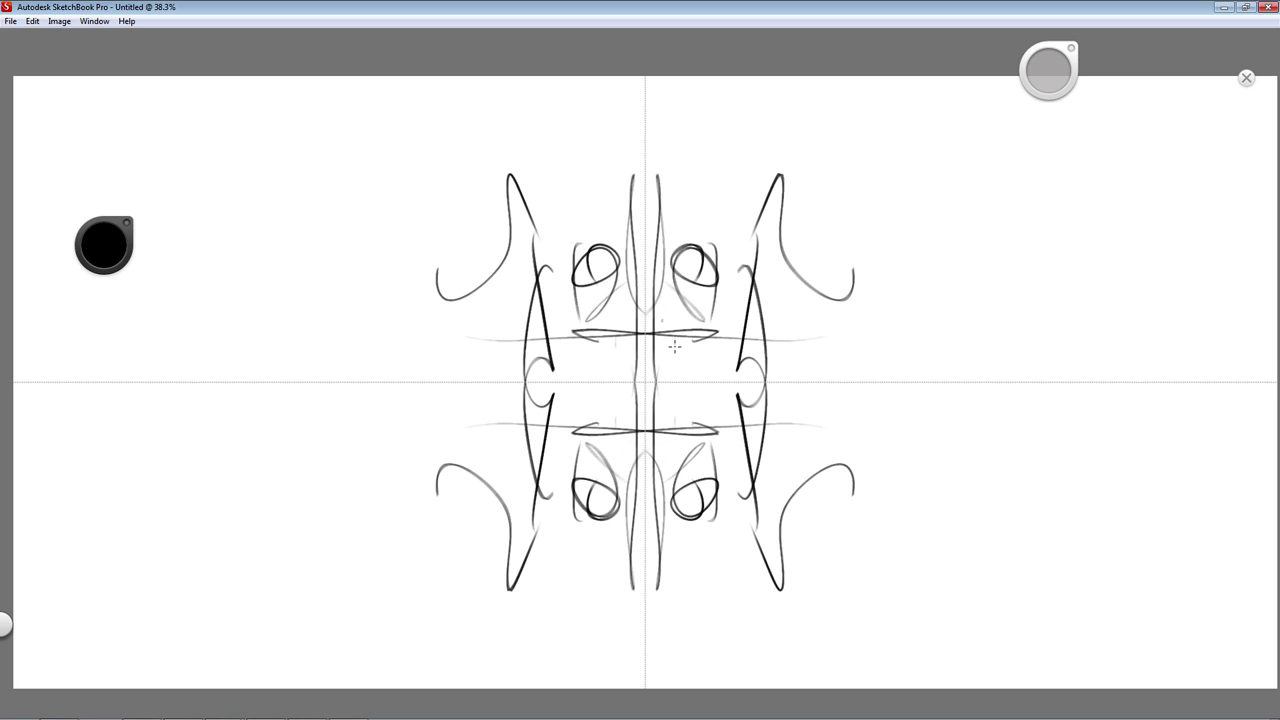
Step: Add wavy mouth lines near the centre, a large angular outer contour with side curves, and dark pupils in the eyes
drag(566, 389, 712, 407)
mouse_move(580, 212)
mouse_down()
mouse_move(556, 193)
mouse_move(487, 381)
mouse_move(533, 488)
mouse_move(806, 551)
mouse_up()
drag(470, 458, 385, 412)
drag(684, 268, 684, 265)
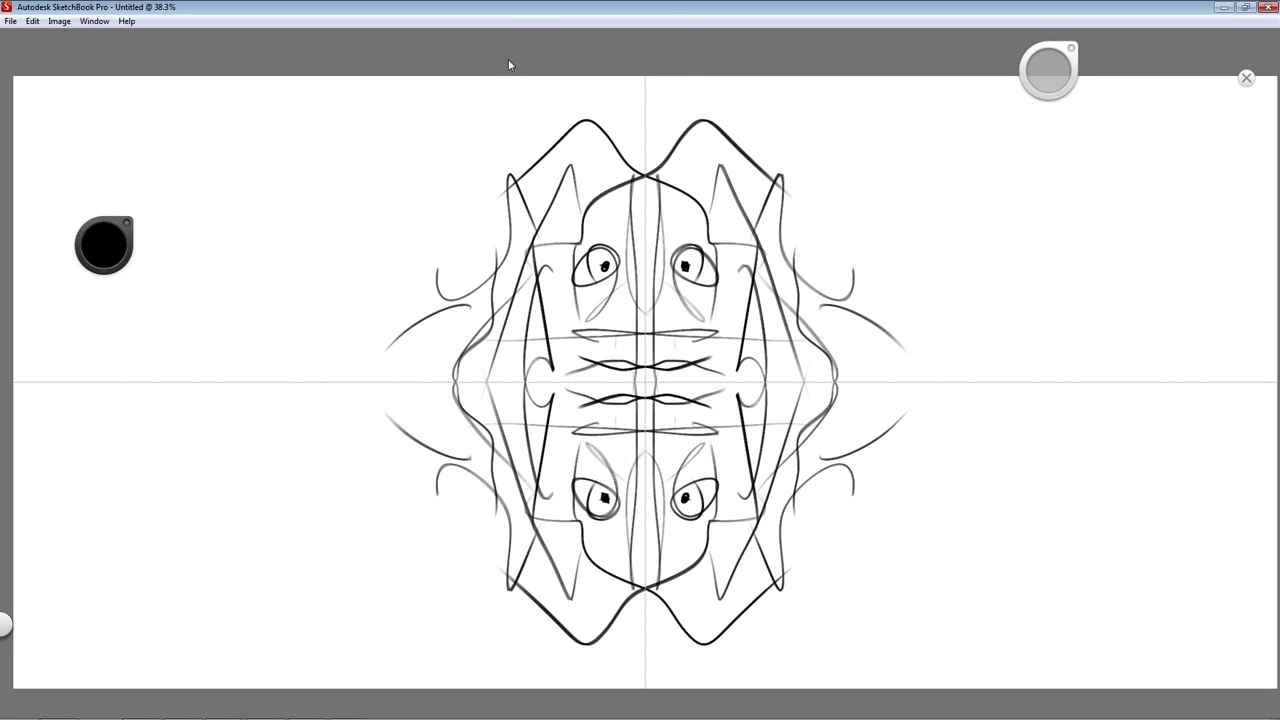
Step: Turn off symmetry across the horizontal axis and draw bold mouth corners and lip lines on the upper face
key(y)
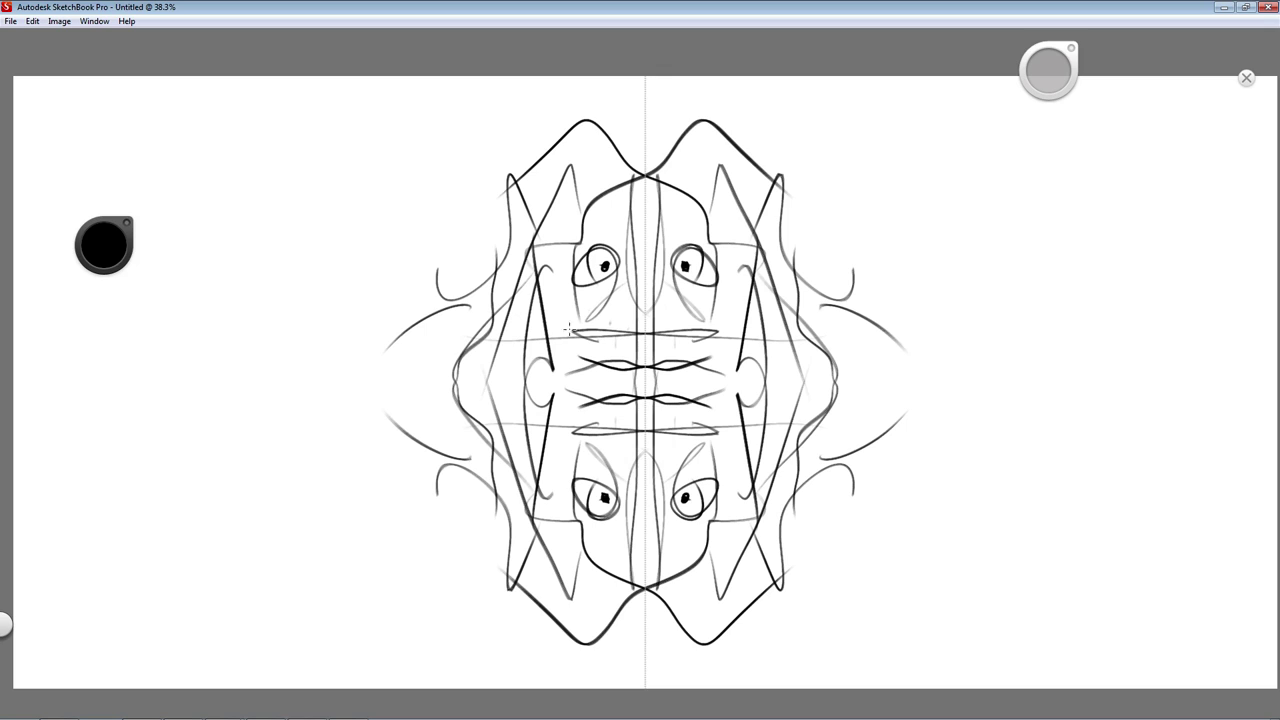
drag(692, 313, 730, 337)
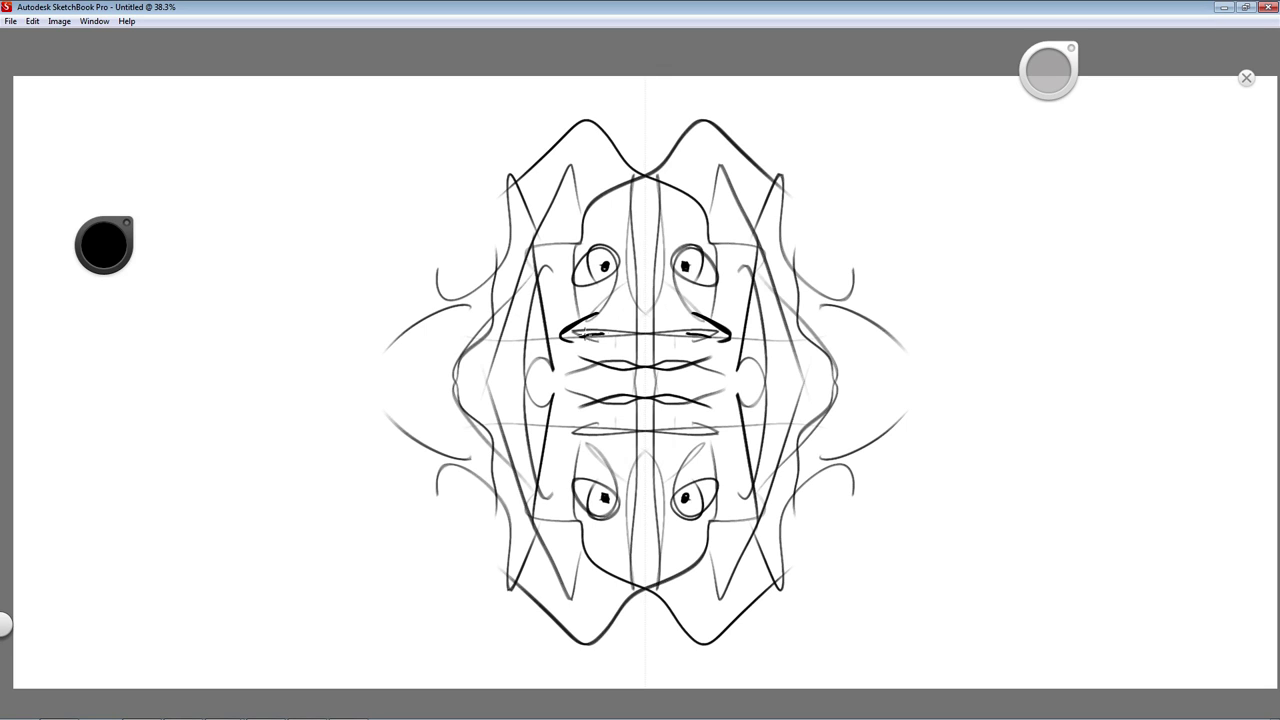
drag(578, 333, 640, 337)
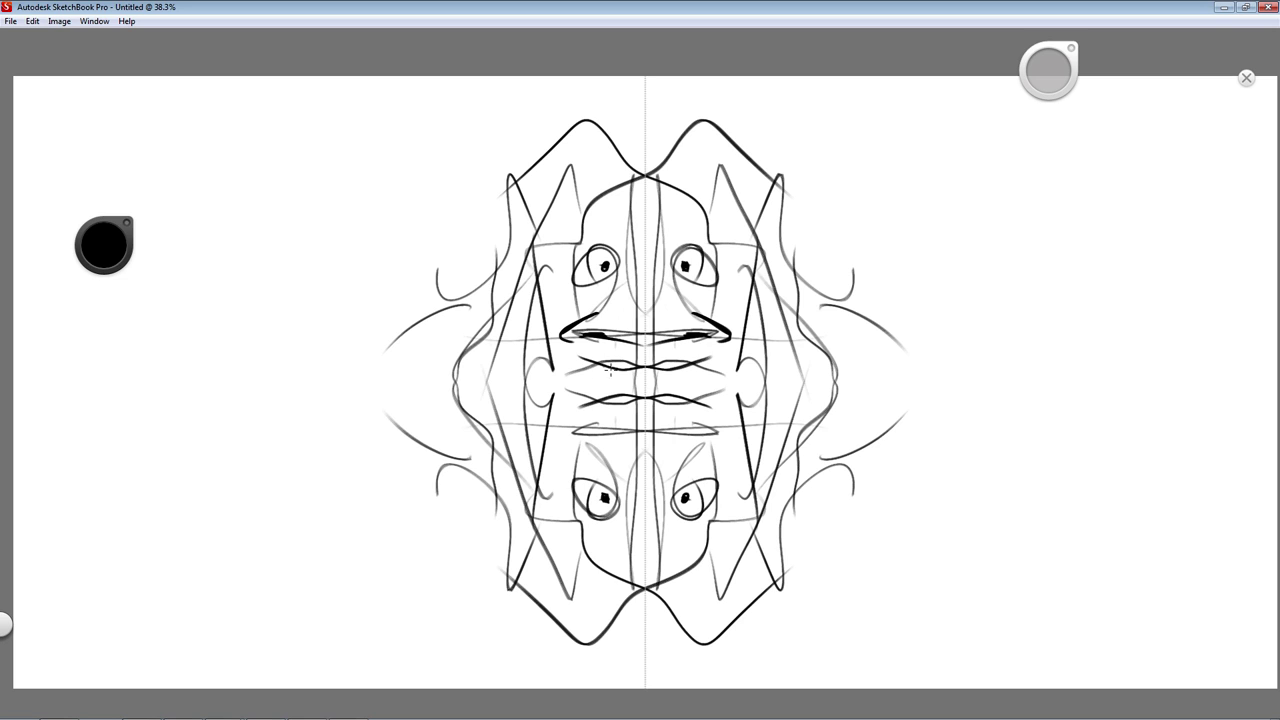
drag(584, 365, 704, 366)
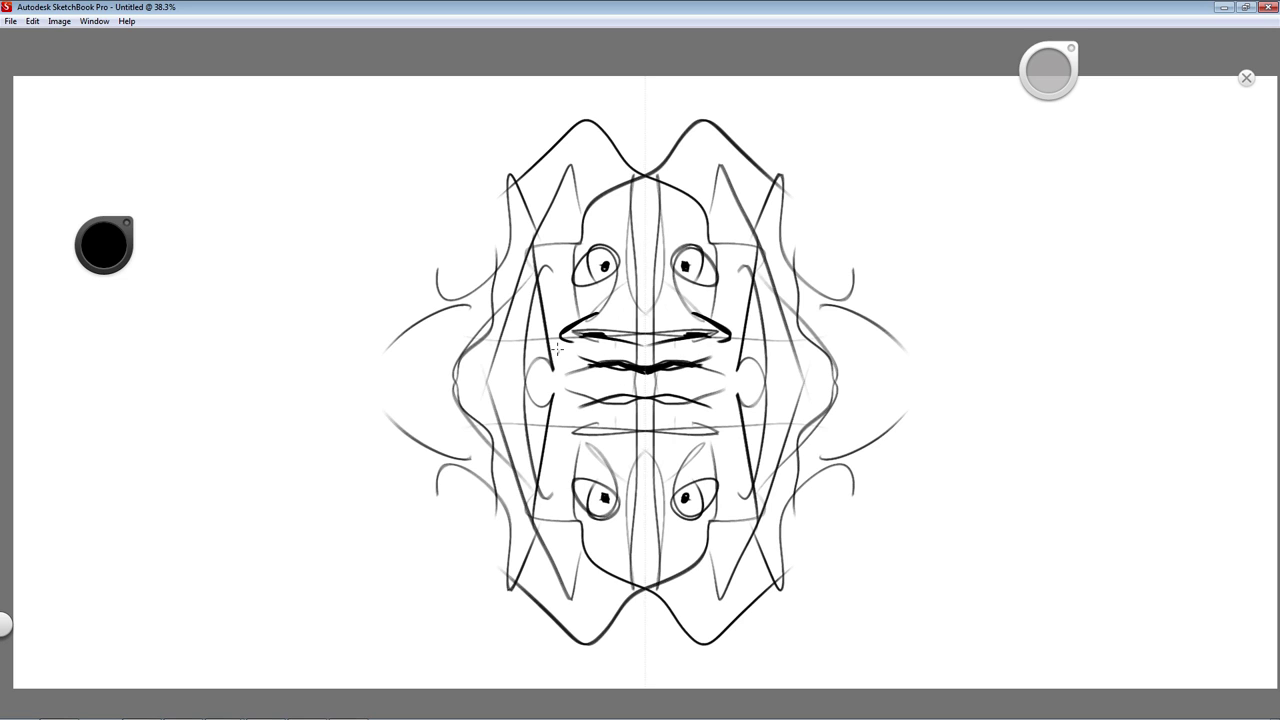
Step: Draw heavy curved cheek lines around the mouth, then darken the upper face's eyes and the nose ridge
mouse_move(571, 298)
mouse_down()
mouse_move(534, 366)
mouse_move(584, 405)
mouse_up()
mouse_move(572, 302)
mouse_down()
mouse_move(582, 397)
mouse_move(603, 414)
mouse_up()
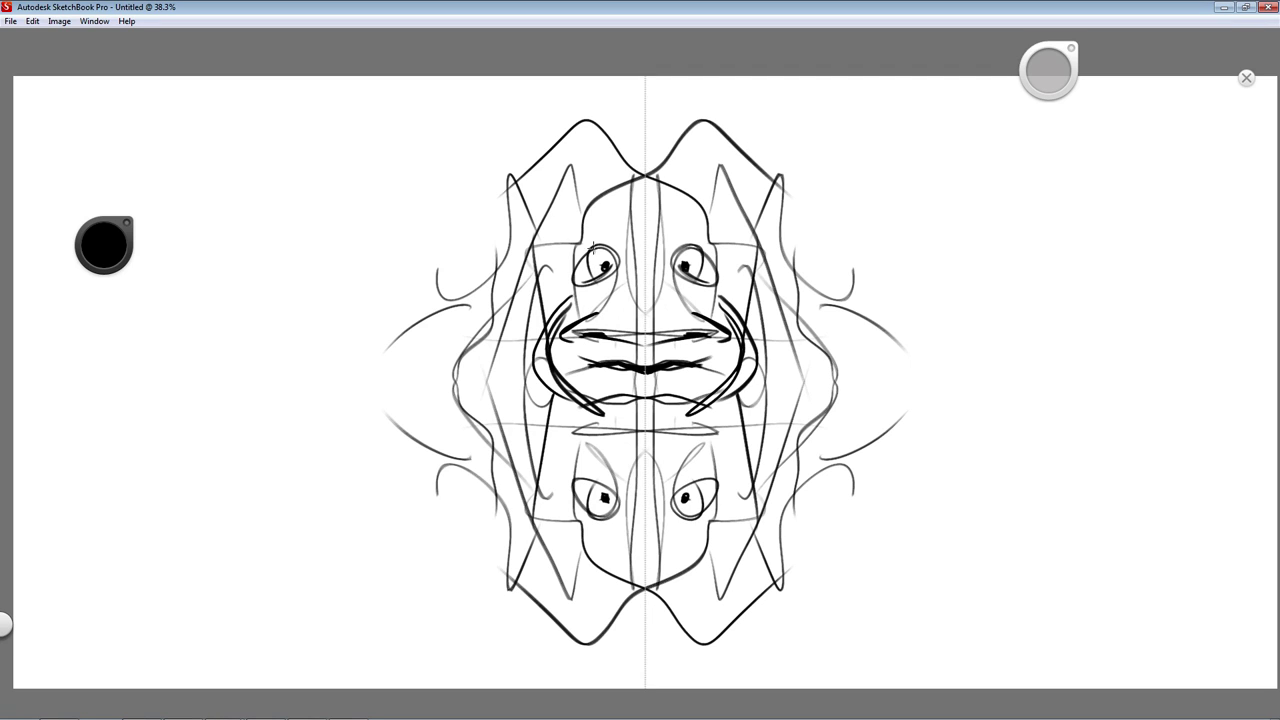
mouse_move(594, 281)
mouse_down()
mouse_move(590, 256)
mouse_move(606, 270)
mouse_up()
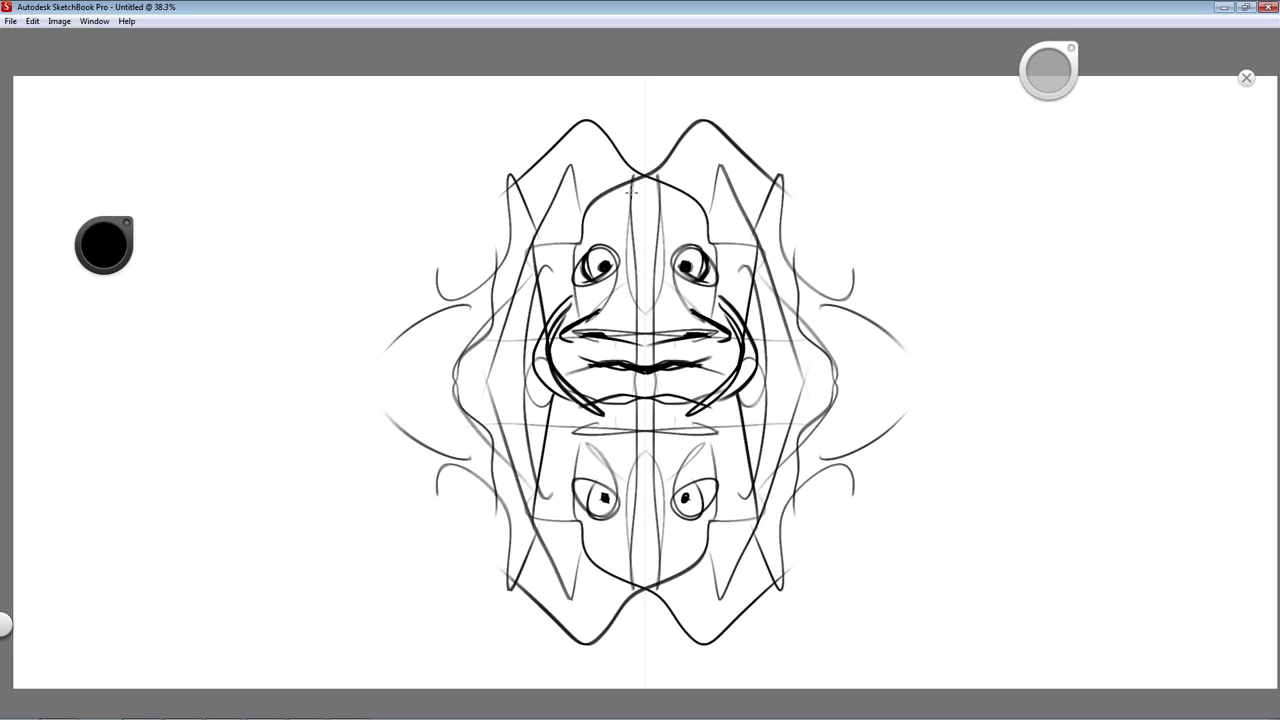
mouse_move(632, 178)
mouse_down()
mouse_move(630, 300)
mouse_move(644, 352)
mouse_up()
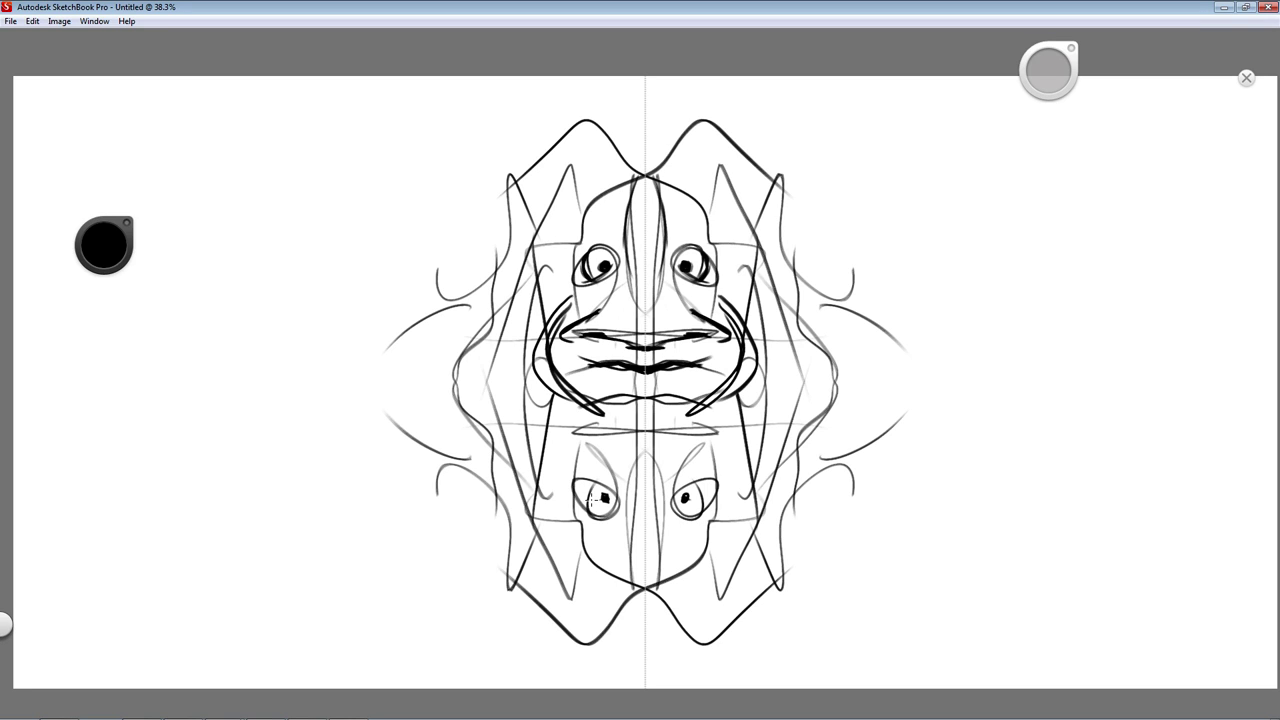
Step: Draw thick drooping horns curling outward from both sides of the upper face's forehead
mouse_move(585, 212)
mouse_down()
mouse_move(571, 162)
mouse_move(557, 181)
mouse_move(514, 187)
mouse_move(507, 238)
mouse_move(452, 294)
mouse_move(447, 257)
mouse_up()
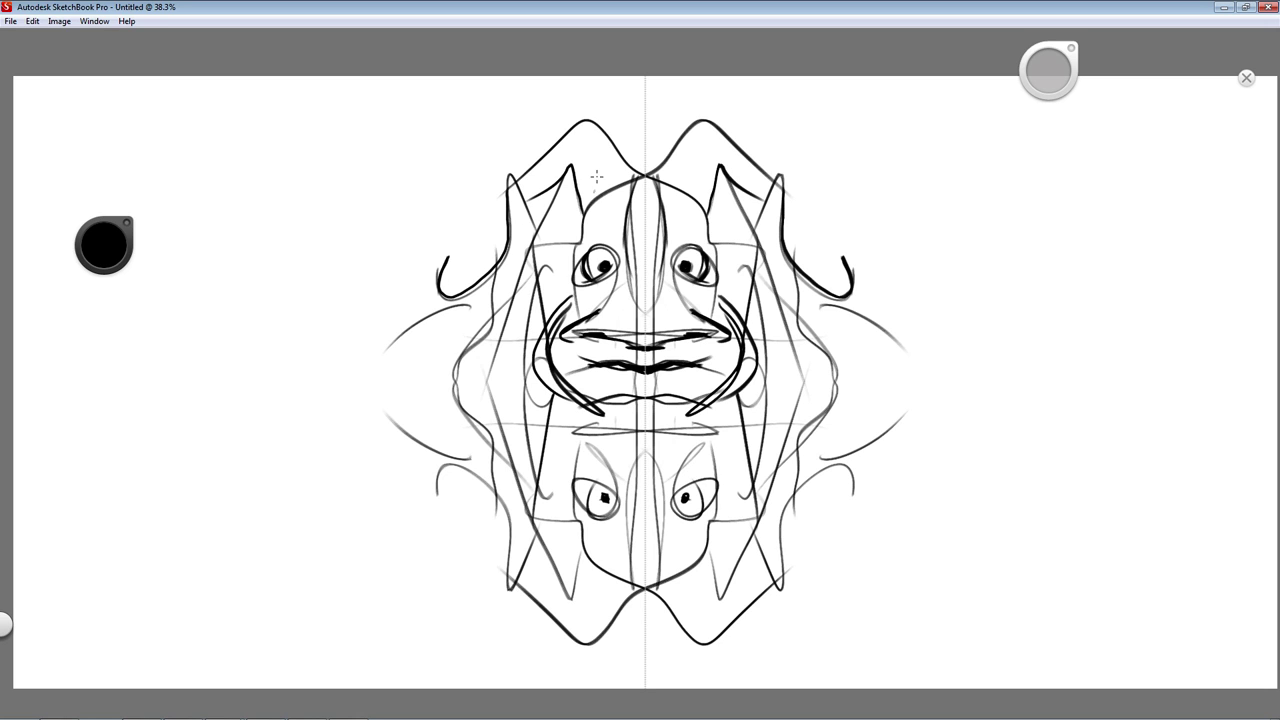
mouse_move(576, 178)
mouse_down()
mouse_move(544, 186)
mouse_move(517, 261)
mouse_move(448, 298)
mouse_up()
drag(529, 248, 462, 297)
mouse_move(556, 188)
mouse_down()
mouse_move(531, 233)
mouse_move(584, 204)
mouse_up()
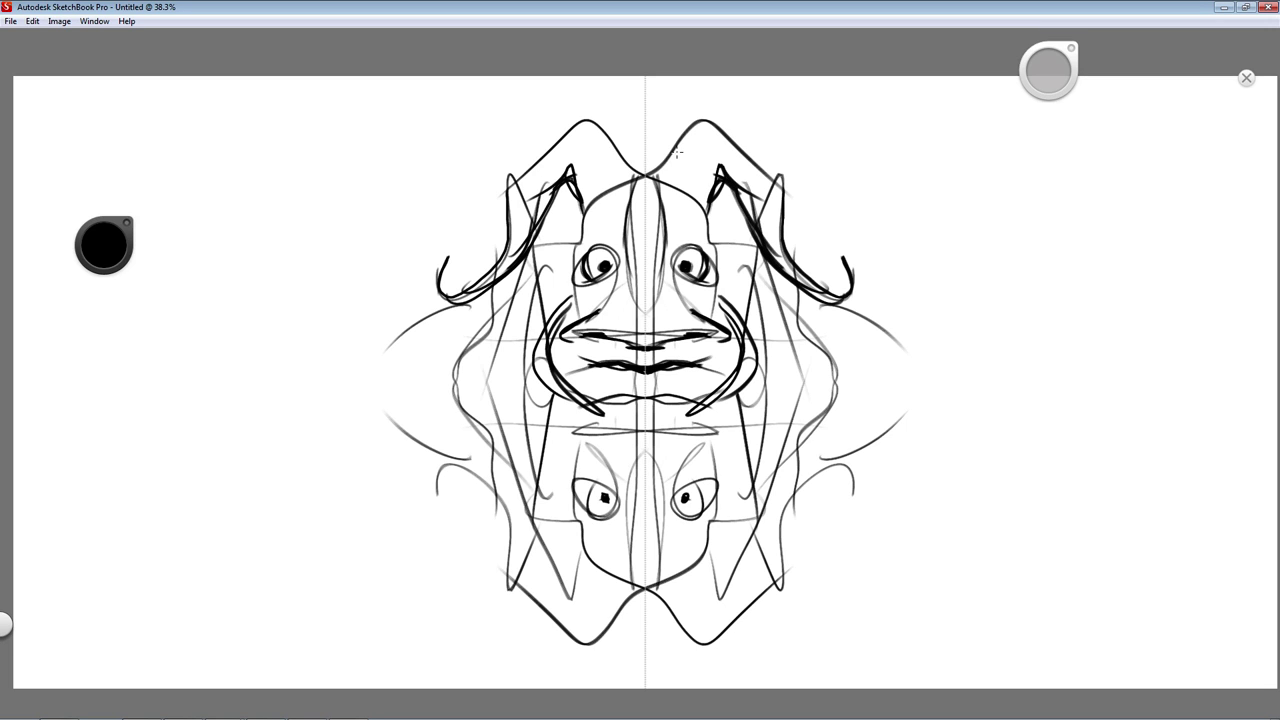
Step: Darken the eye rims and hatch the areas under the eyes, beside the mouth and across the chin
mouse_move(616, 273)
mouse_down()
mouse_move(592, 290)
mouse_move(600, 252)
mouse_move(566, 320)
mouse_move(558, 312)
mouse_move(594, 372)
mouse_move(612, 376)
mouse_up()
drag(578, 340, 606, 355)
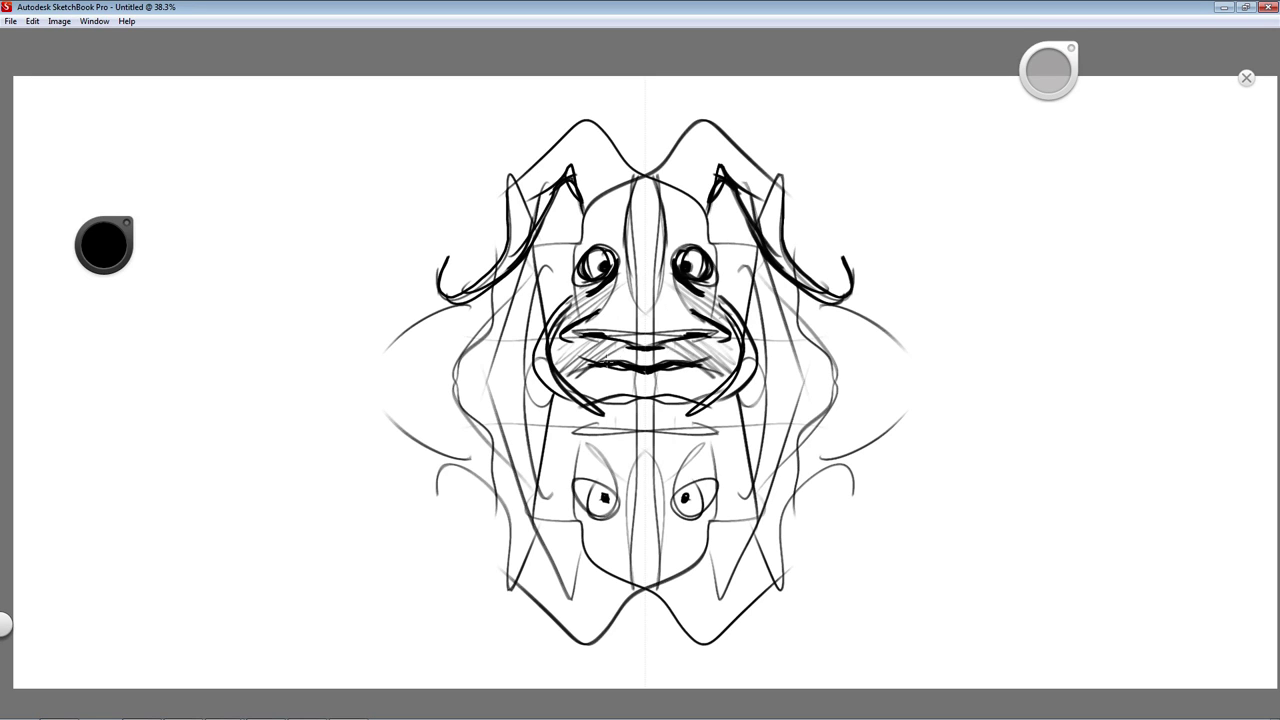
drag(700, 368, 692, 398)
drag(684, 374, 668, 414)
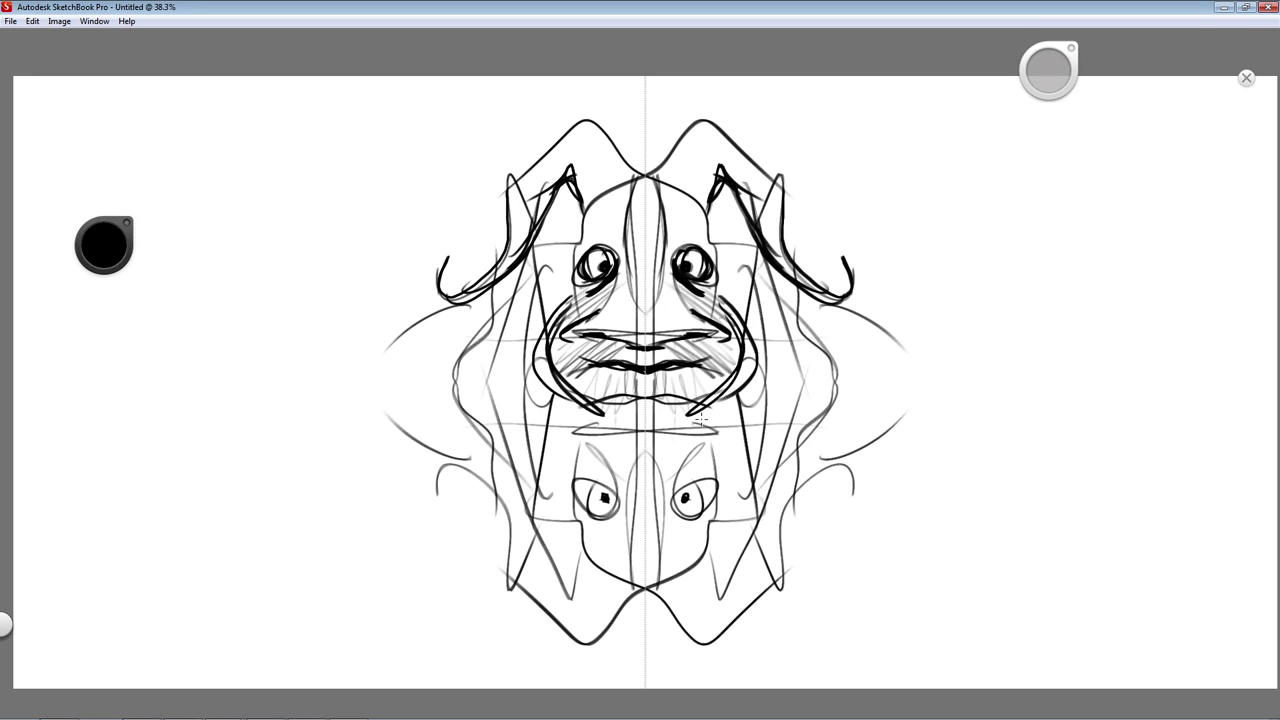
Step: Shade the forehead and brows above the eyes, the sides of the nose and the upper lip with light hatching
drag(620, 258, 618, 200)
mouse_move(622, 246)
mouse_down()
mouse_move(616, 192)
mouse_move(598, 250)
mouse_up()
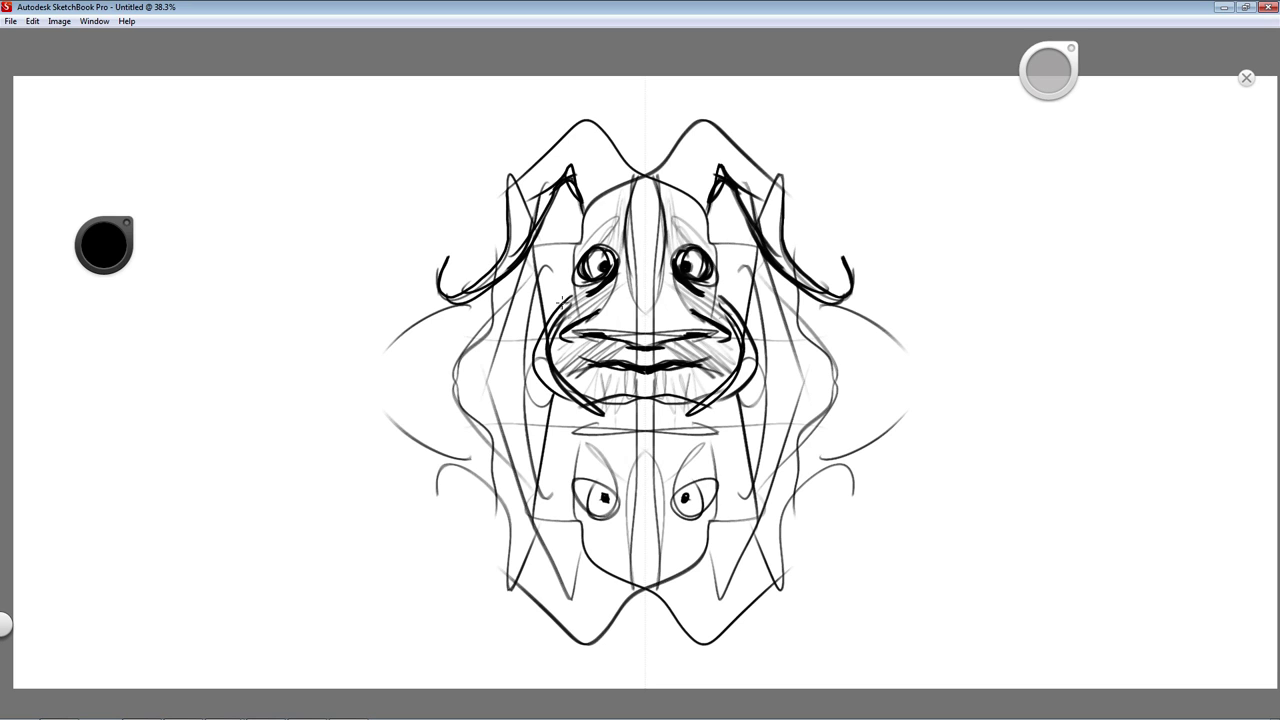
drag(724, 298, 712, 256)
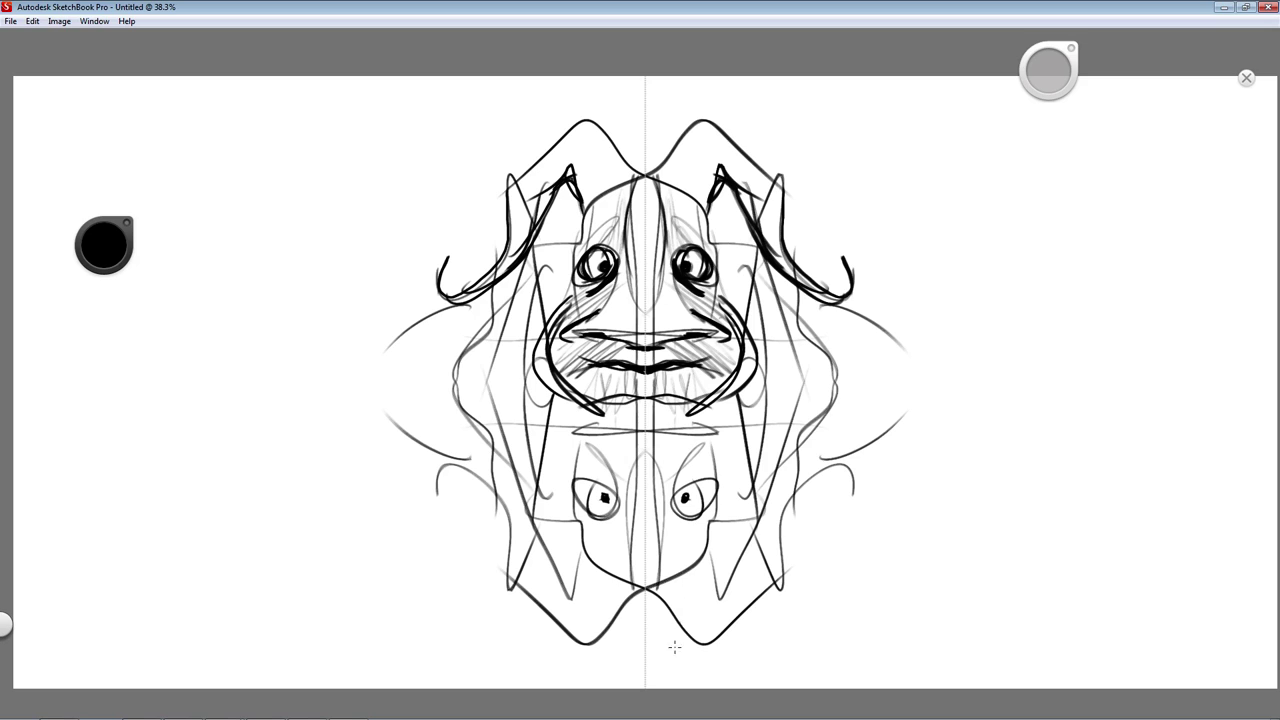
drag(606, 310, 620, 270)
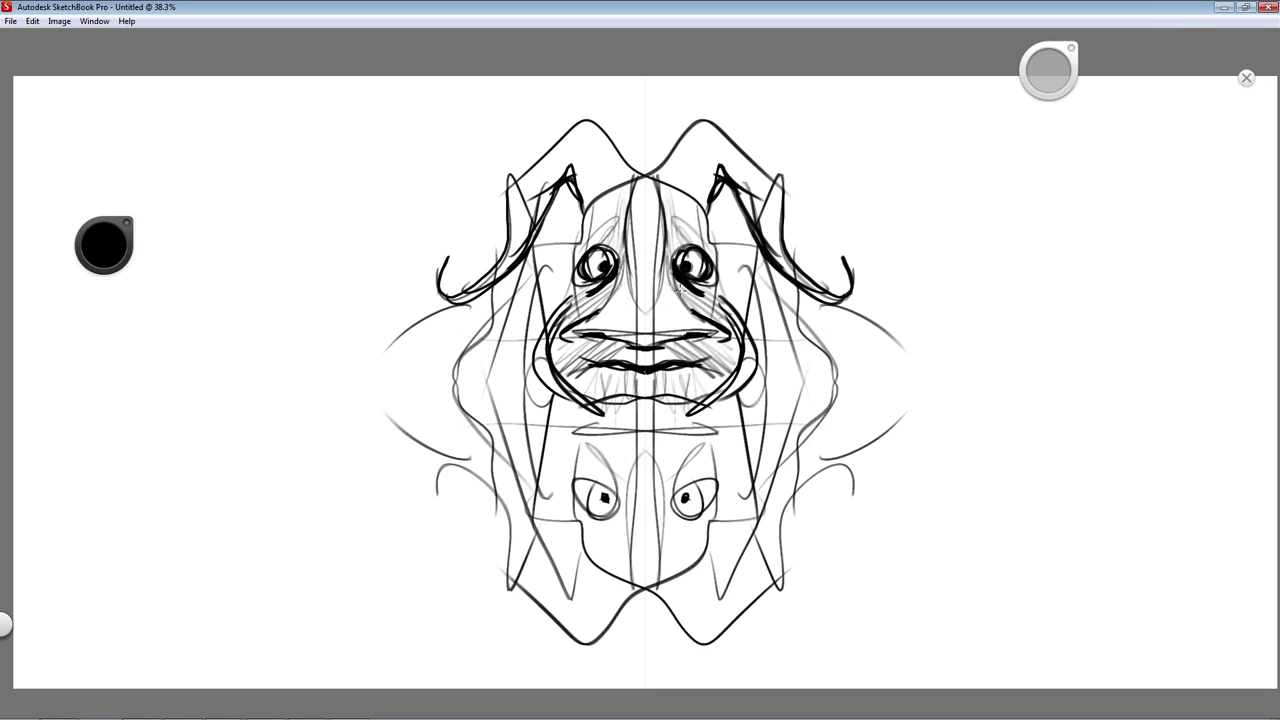
mouse_move(580, 332)
mouse_down()
mouse_move(630, 326)
mouse_move(646, 342)
mouse_up()
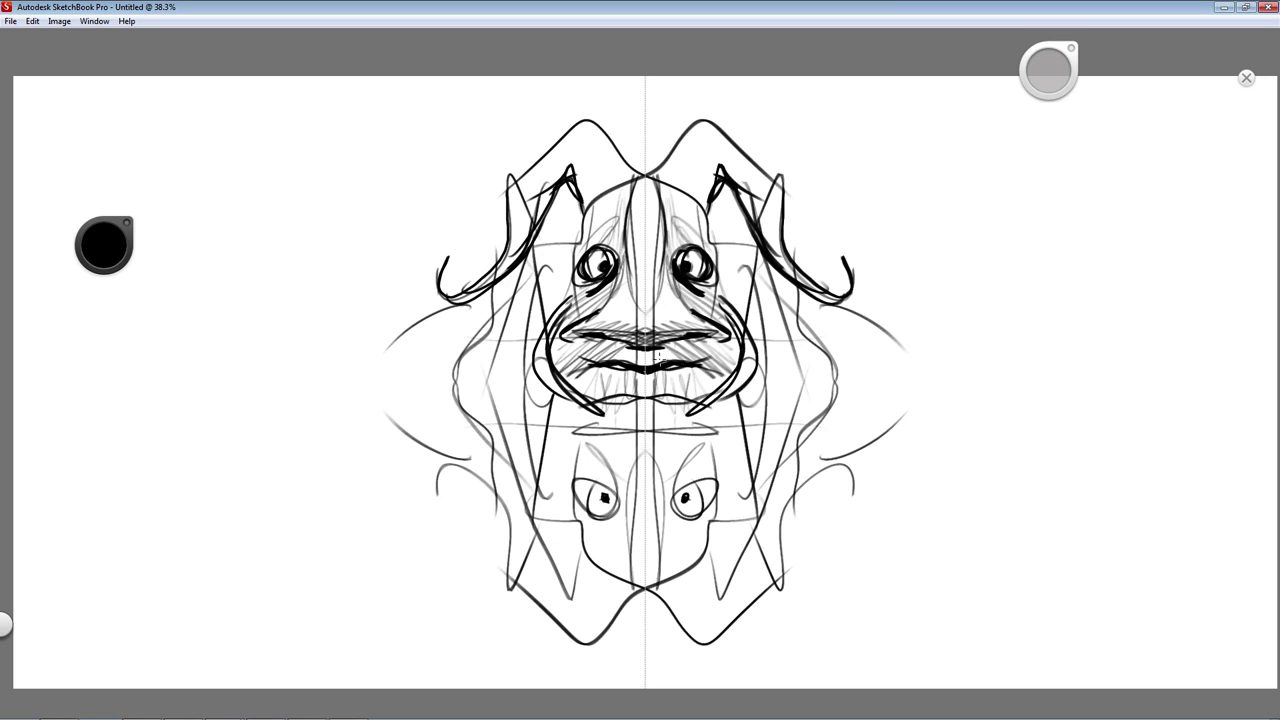
Step: Draw a heavy rounded chin below the mouth and pointed, hatched ears on both sides of the upper face
mouse_move(643, 400)
mouse_down()
mouse_move(628, 424)
mouse_move(602, 404)
mouse_move(636, 418)
mouse_move(645, 406)
mouse_move(611, 406)
mouse_up()
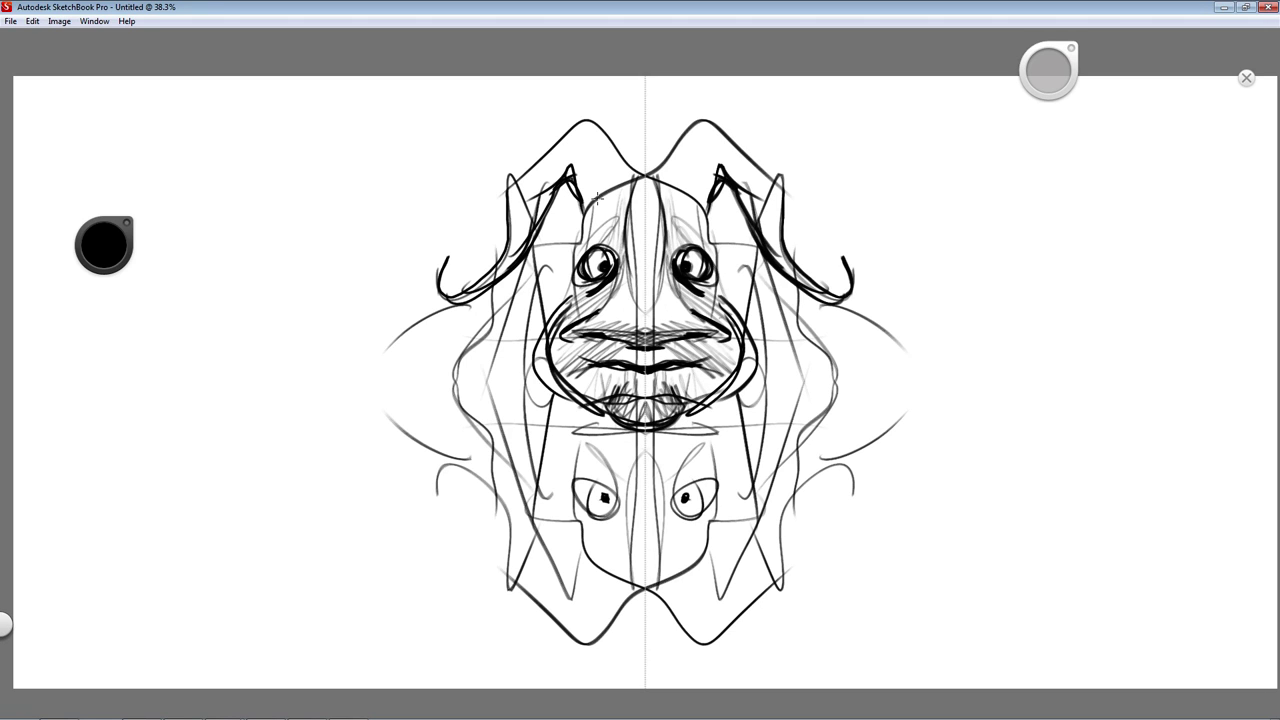
mouse_move(572, 300)
mouse_down()
mouse_move(576, 246)
mouse_move(646, 280)
mouse_move(723, 271)
mouse_move(597, 187)
mouse_move(626, 230)
mouse_move(580, 245)
mouse_move(652, 134)
mouse_move(544, 266)
mouse_up()
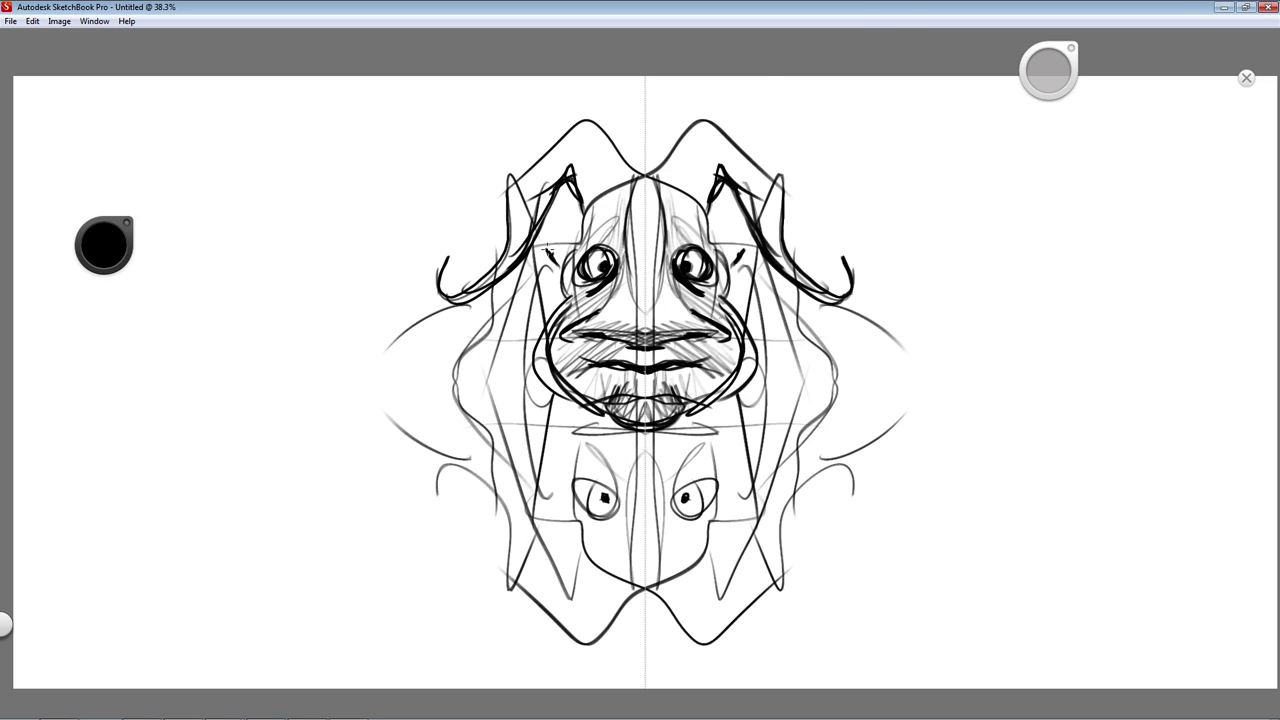
mouse_move(536, 320)
mouse_down()
mouse_move(549, 255)
mouse_move(534, 294)
mouse_up()
drag(554, 276, 548, 308)
drag(566, 290, 548, 318)
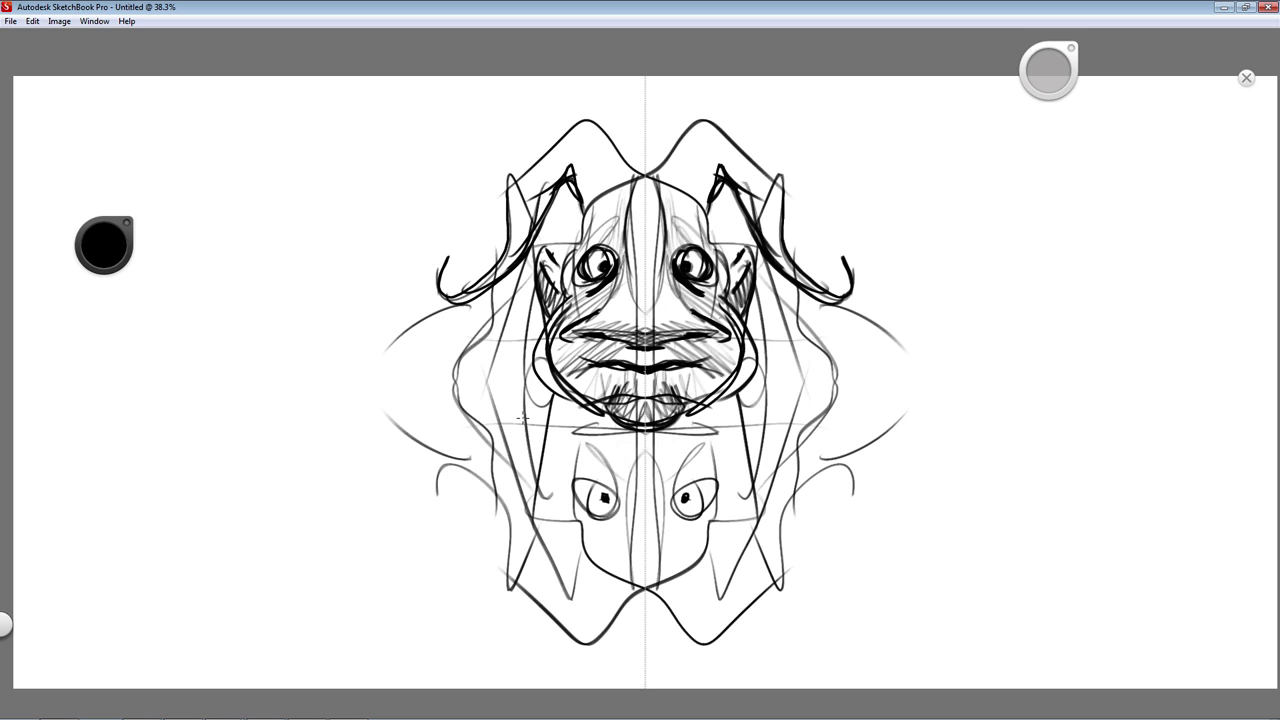
Step: Add short hatch strokes across the bases and inner lengths of both horns
drag(602, 194, 572, 164)
mouse_move(588, 184)
mouse_down()
mouse_move(562, 156)
mouse_move(540, 166)
mouse_up()
mouse_move(544, 240)
mouse_down()
mouse_move(532, 184)
mouse_move(518, 214)
mouse_up()
drag(705, 210, 685, 180)
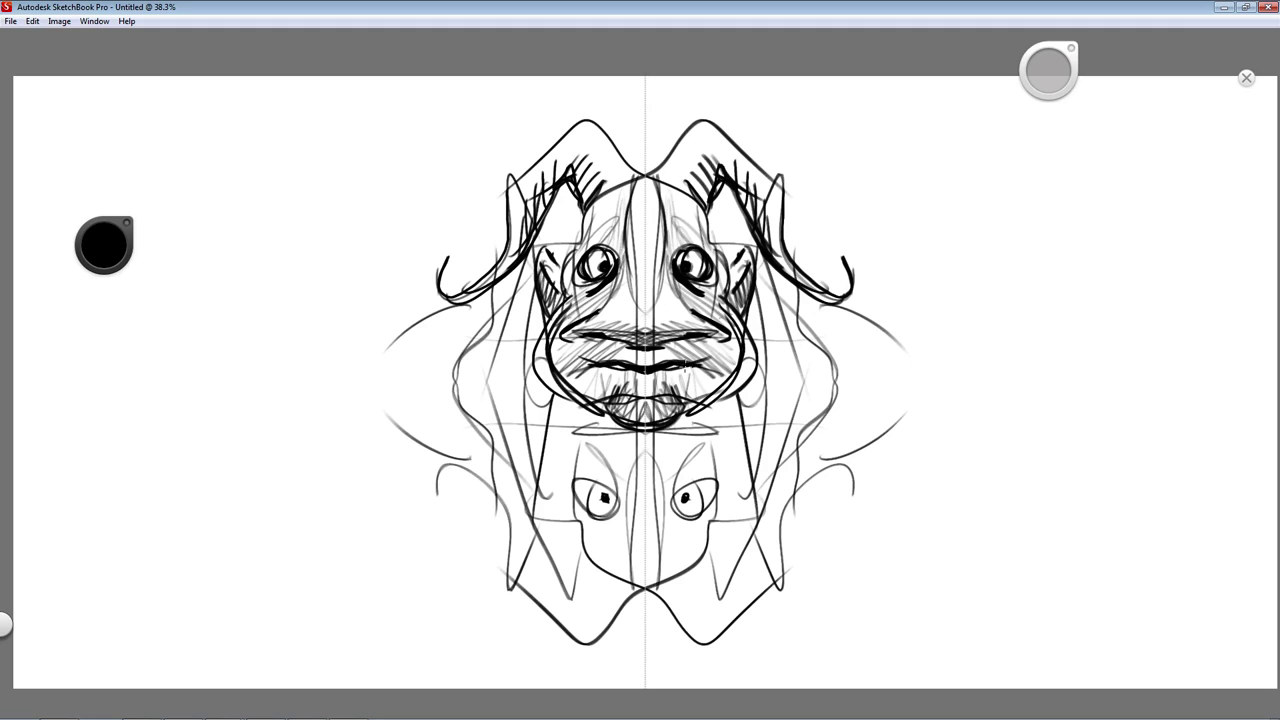
Step: Outline large eyelids around the eyes, darken the mouth corners, and shade the forehead and nose tip
mouse_move(614, 226)
mouse_down()
mouse_move(612, 260)
mouse_move(578, 264)
mouse_move(571, 287)
mouse_up()
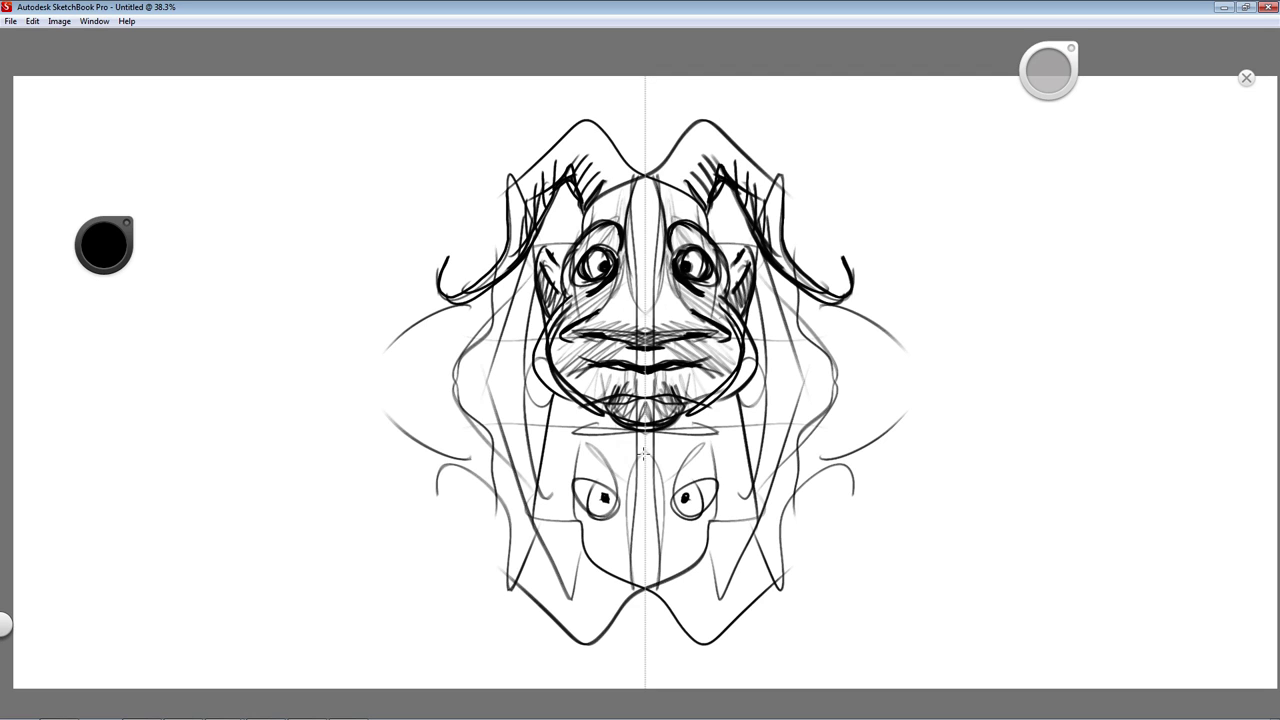
drag(564, 335, 596, 346)
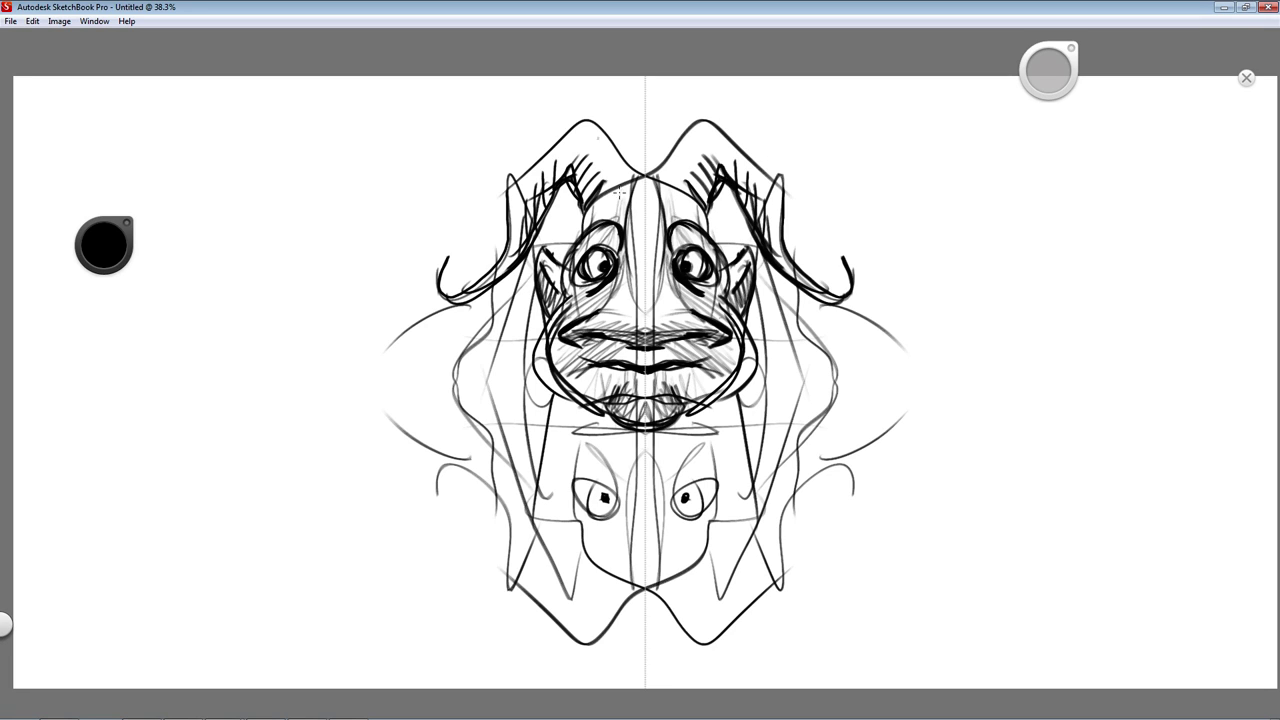
mouse_move(586, 222)
mouse_down()
mouse_move(622, 203)
mouse_move(600, 186)
mouse_move(646, 180)
mouse_up()
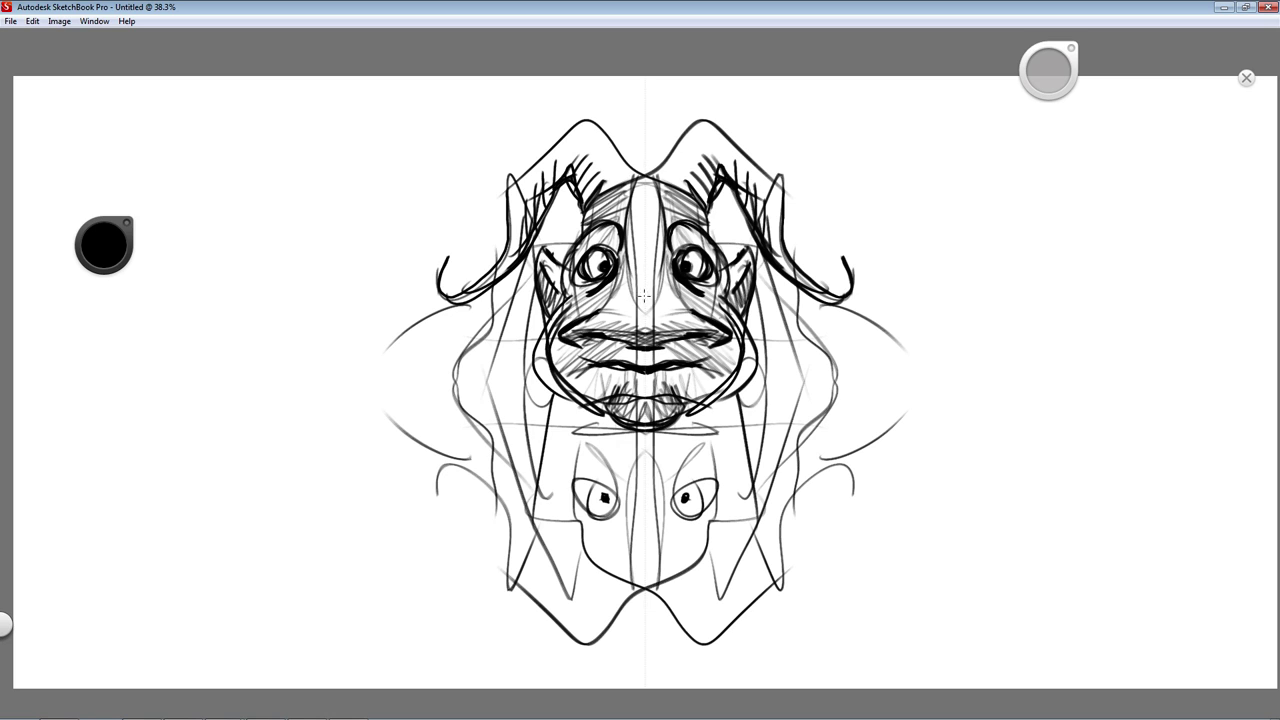
drag(621, 274, 646, 299)
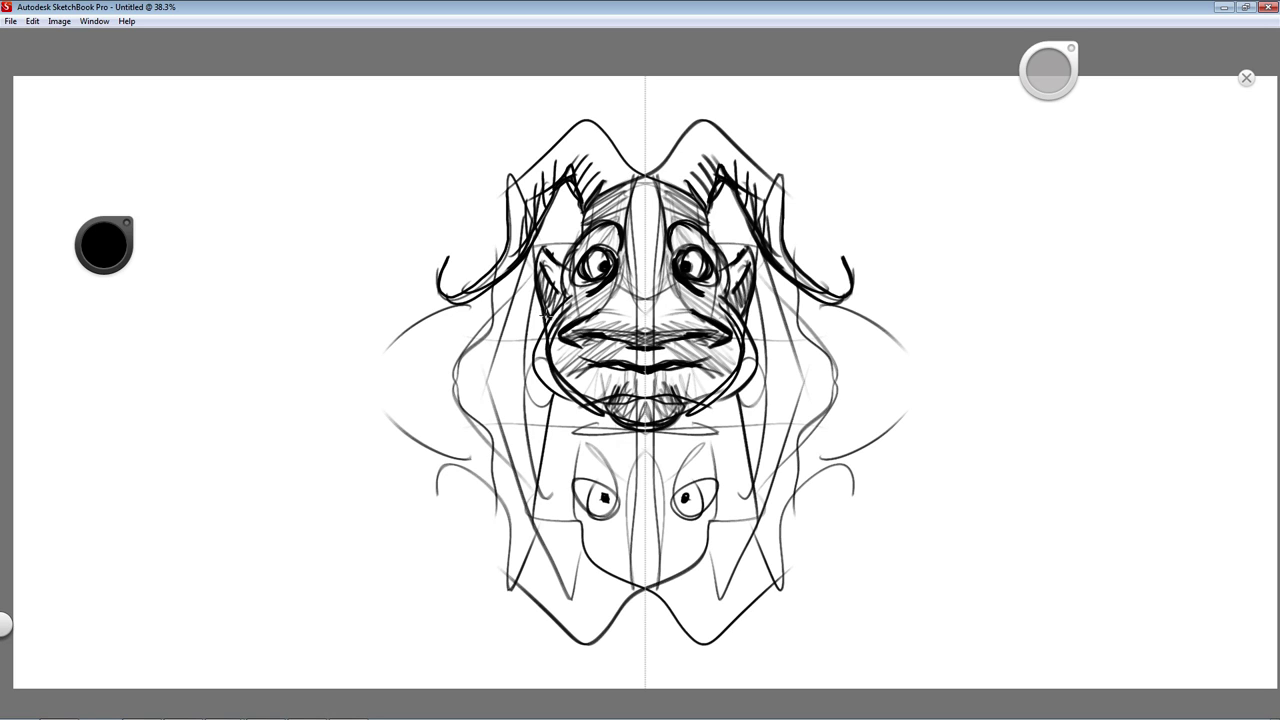
Step: Darken and hatch the outer jaw and cheeks below the ears, reinforcing the creases beside the nose
mouse_move(544, 315)
mouse_down()
mouse_move(528, 375)
mouse_move(545, 392)
mouse_move(629, 384)
mouse_up()
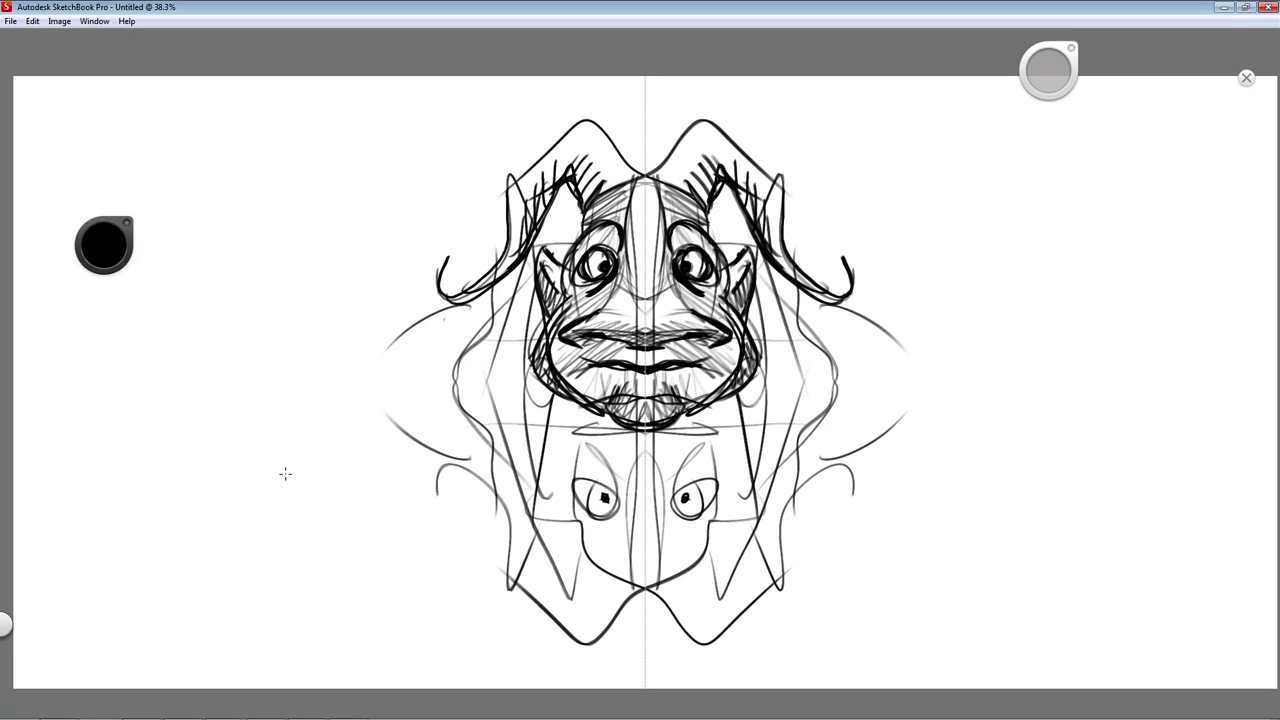
drag(555, 288, 560, 264)
drag(613, 348, 632, 359)
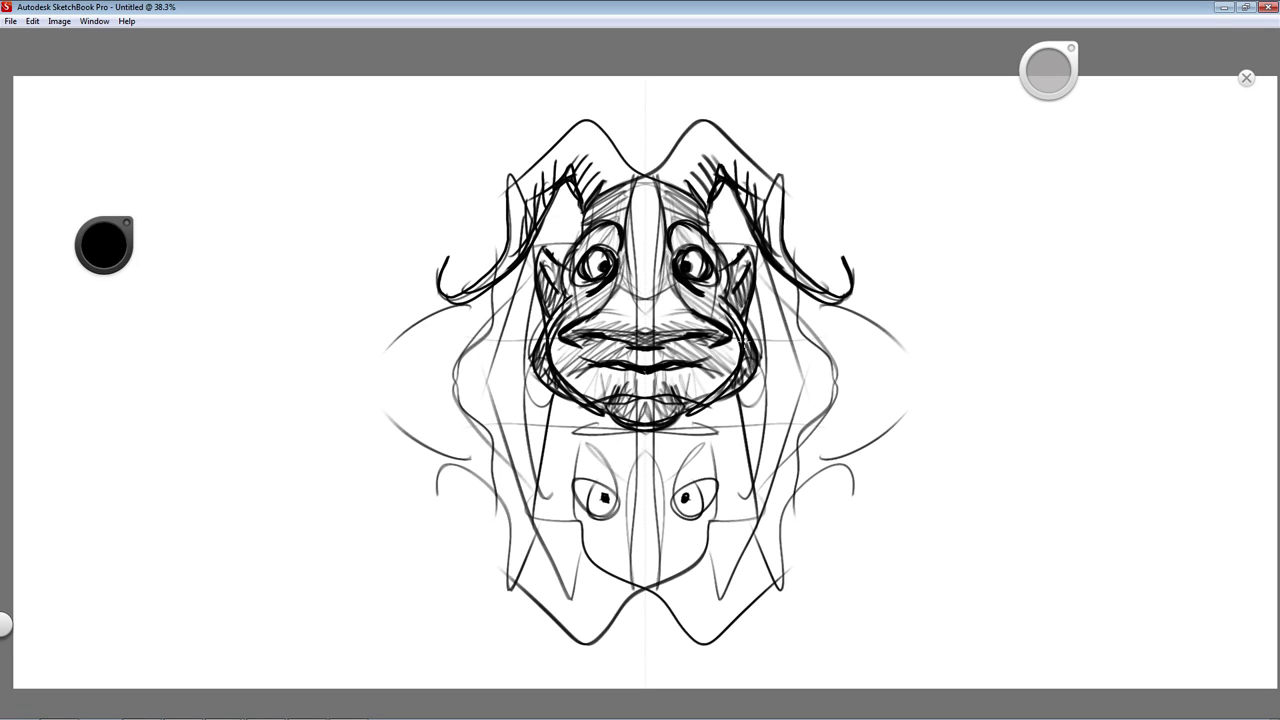
drag(550, 336, 586, 298)
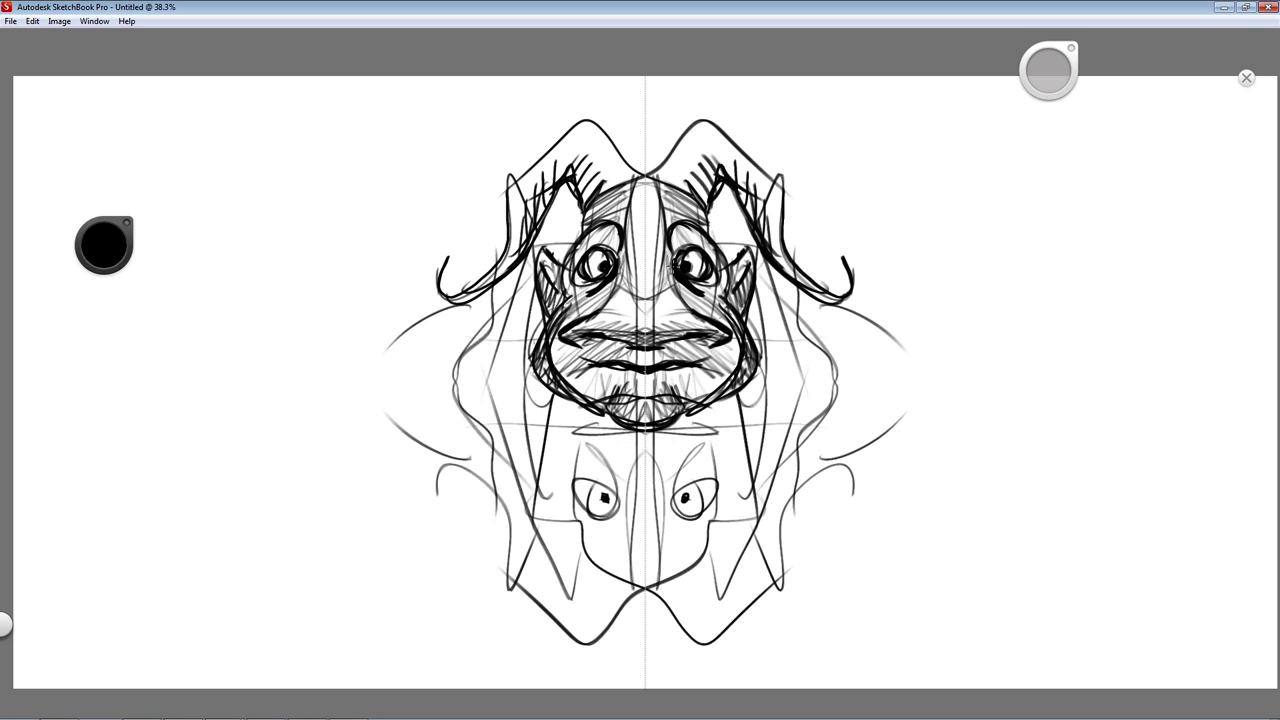
Step: Draw sloping shoulders on both sides of the head and fill them with dense cross-hatching
mouse_move(521, 320)
mouse_down()
mouse_move(480, 332)
mouse_move(516, 392)
mouse_move(505, 418)
mouse_up()
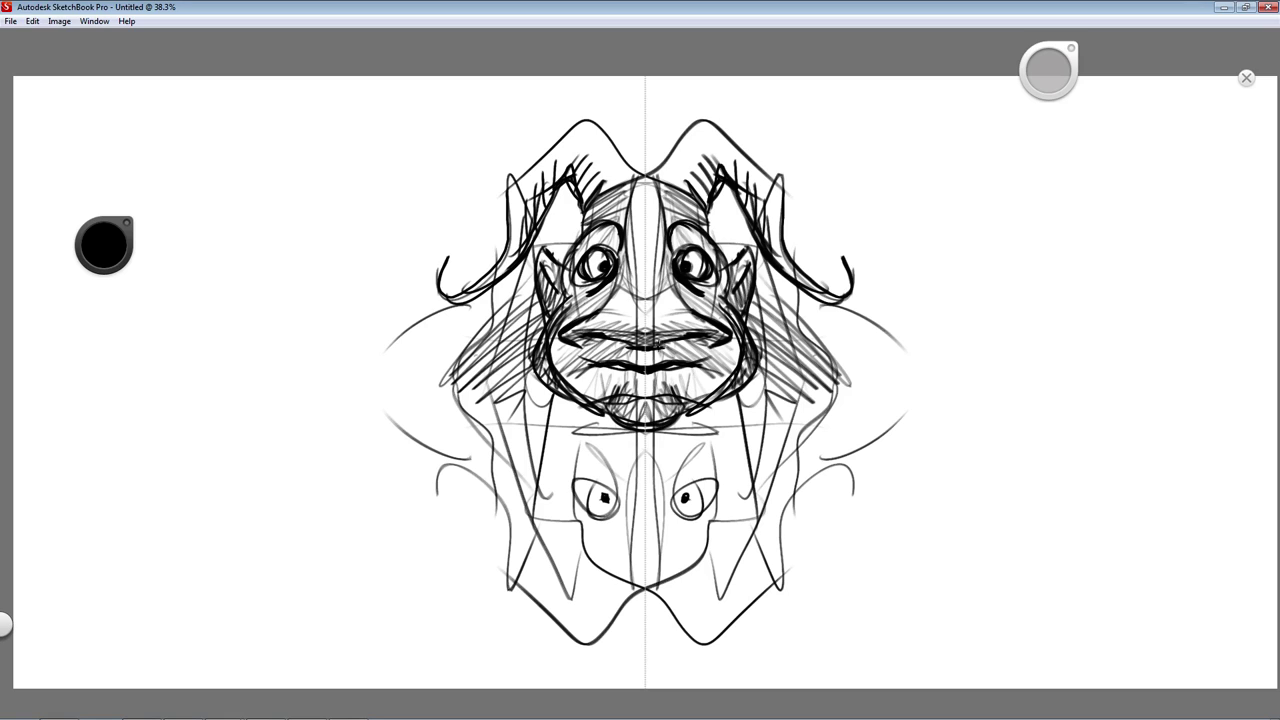
drag(530, 300, 430, 385)
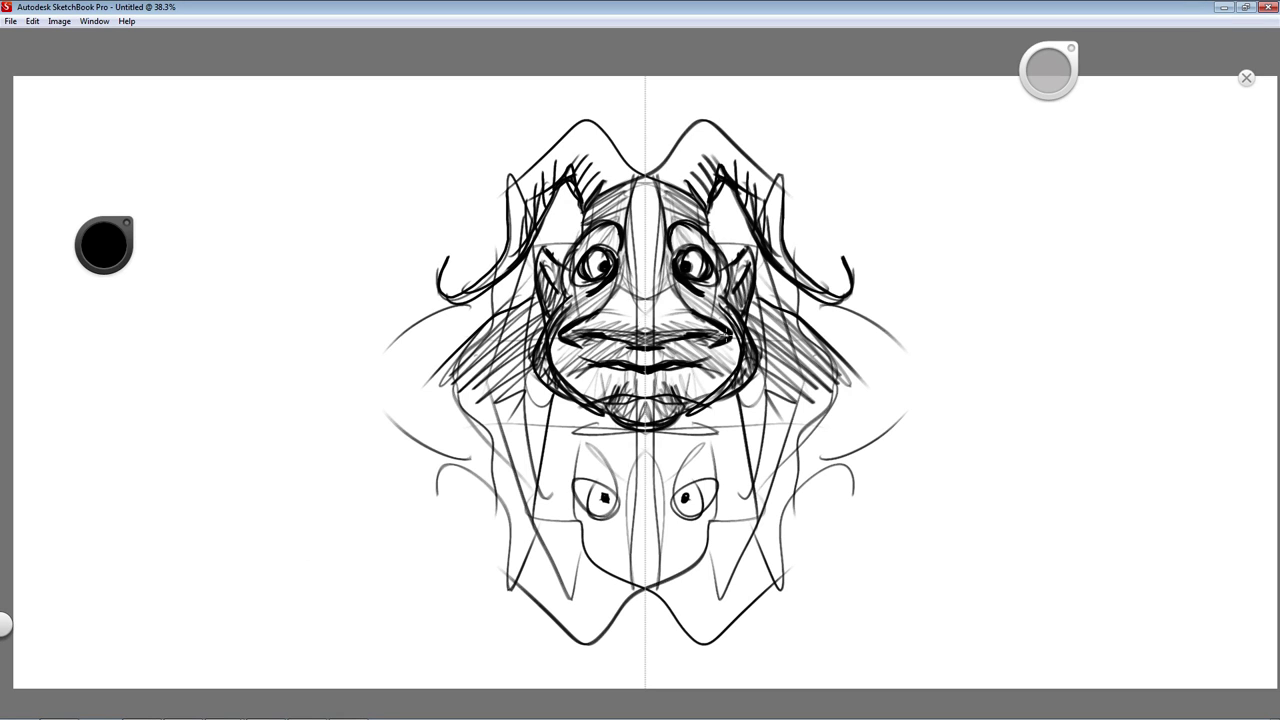
drag(534, 298, 436, 366)
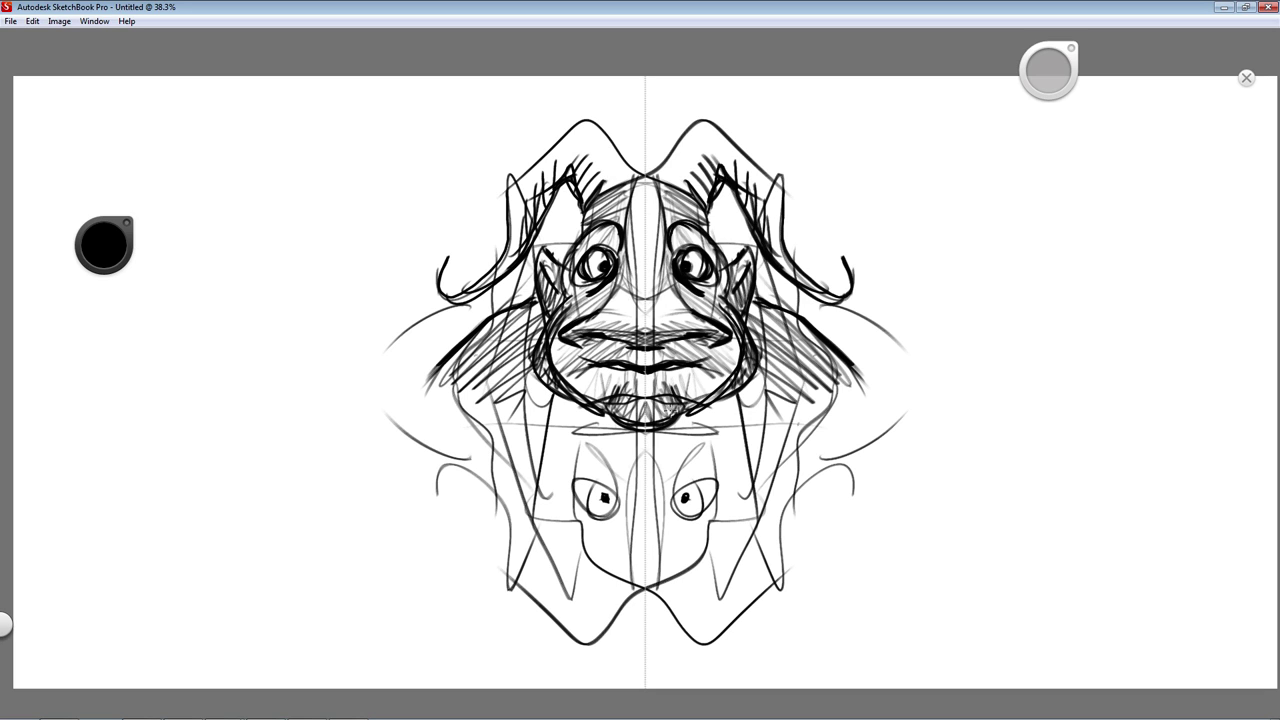
mouse_move(788, 312)
mouse_down()
mouse_move(840, 368)
mouse_move(820, 392)
mouse_up()
drag(750, 369, 805, 397)
drag(746, 383, 776, 400)
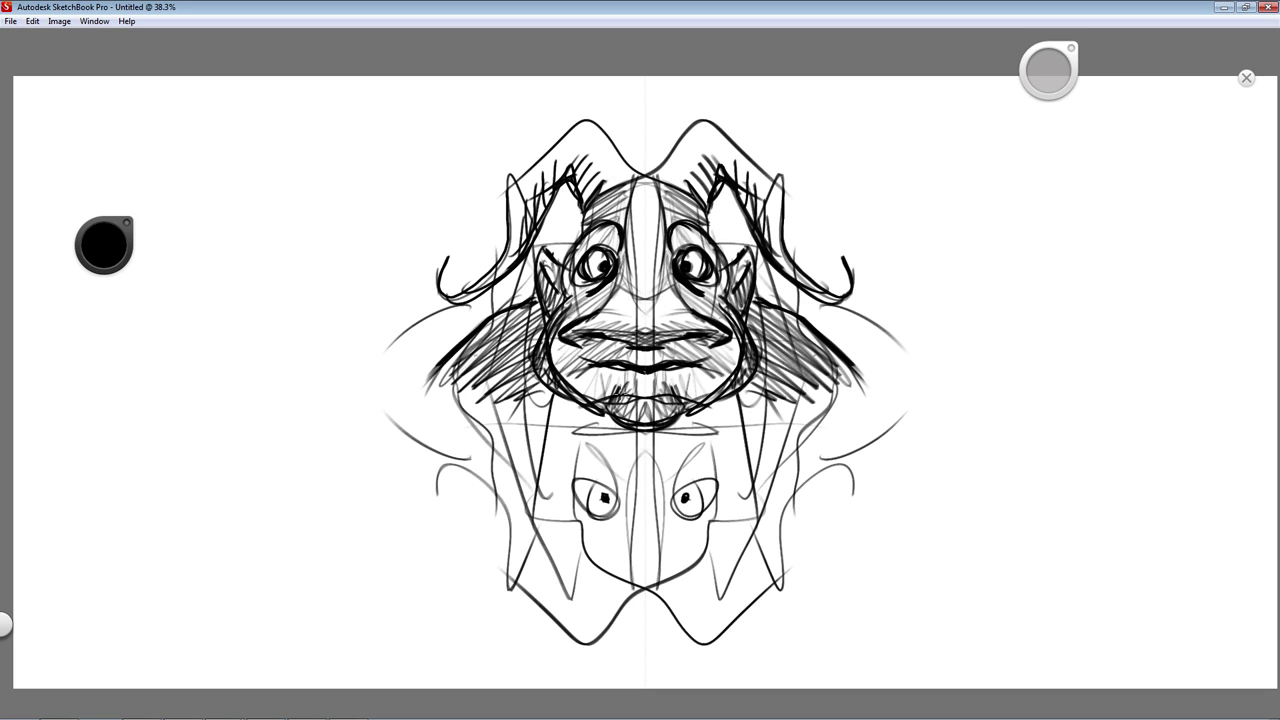
drag(798, 310, 746, 338)
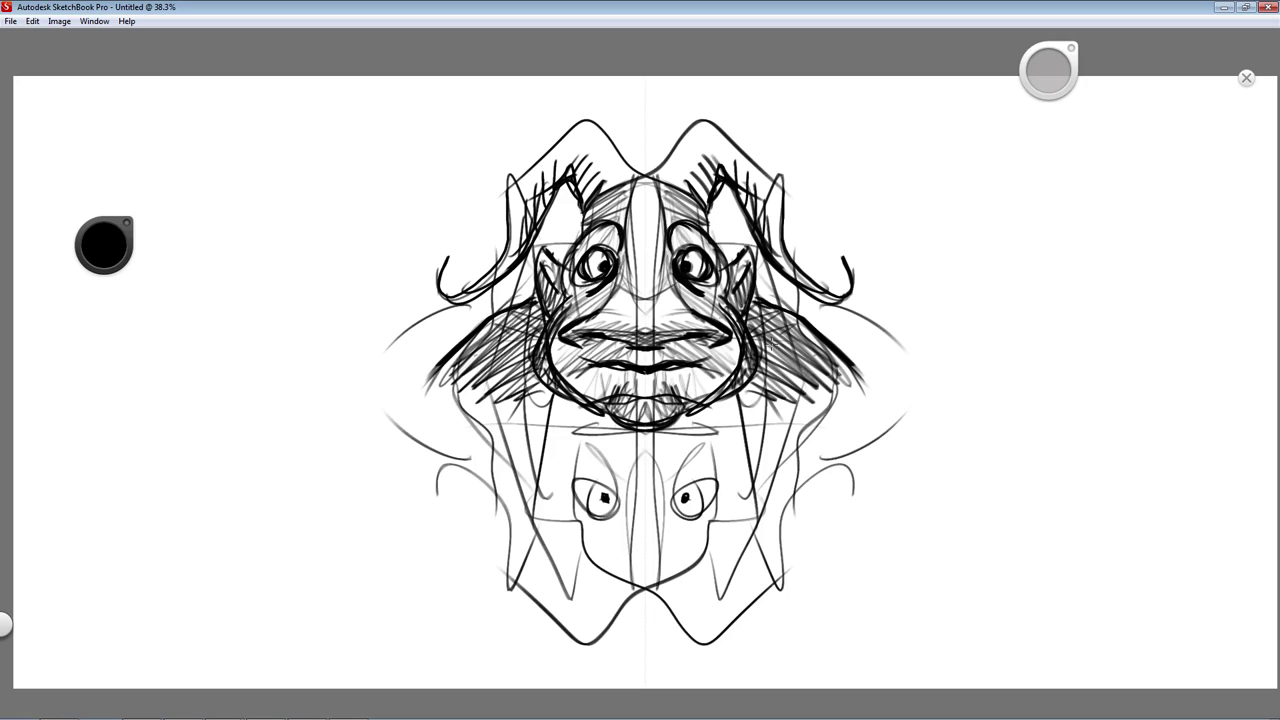
mouse_move(826, 342)
mouse_down()
mouse_move(754, 388)
mouse_move(768, 402)
mouse_up()
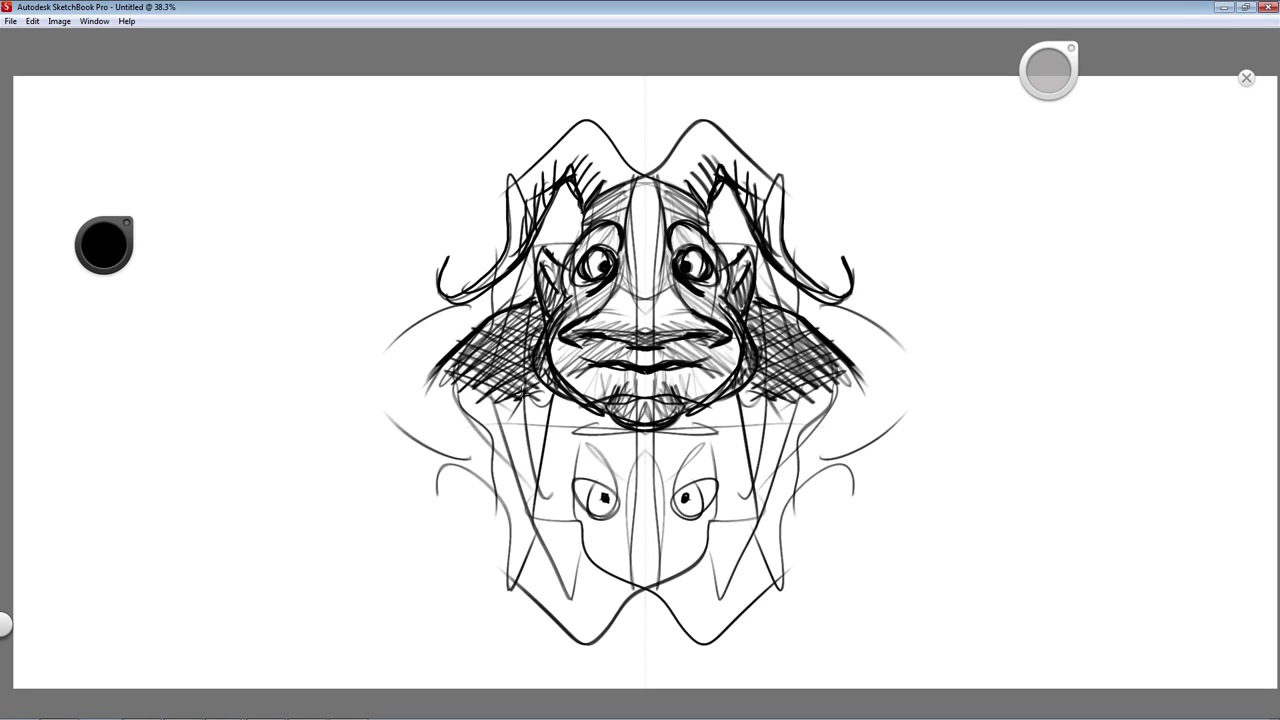
Step: Draw a fringe of thick beard strokes along the jawline and under both sides of the chin
mouse_move(518, 376)
mouse_down()
mouse_move(550, 410)
mouse_move(542, 418)
mouse_up()
mouse_move(588, 404)
mouse_down()
mouse_move(562, 423)
mouse_move(602, 430)
mouse_move(560, 442)
mouse_move(578, 432)
mouse_move(574, 442)
mouse_up()
mouse_move(620, 406)
mouse_down()
mouse_move(593, 436)
mouse_move(604, 452)
mouse_up()
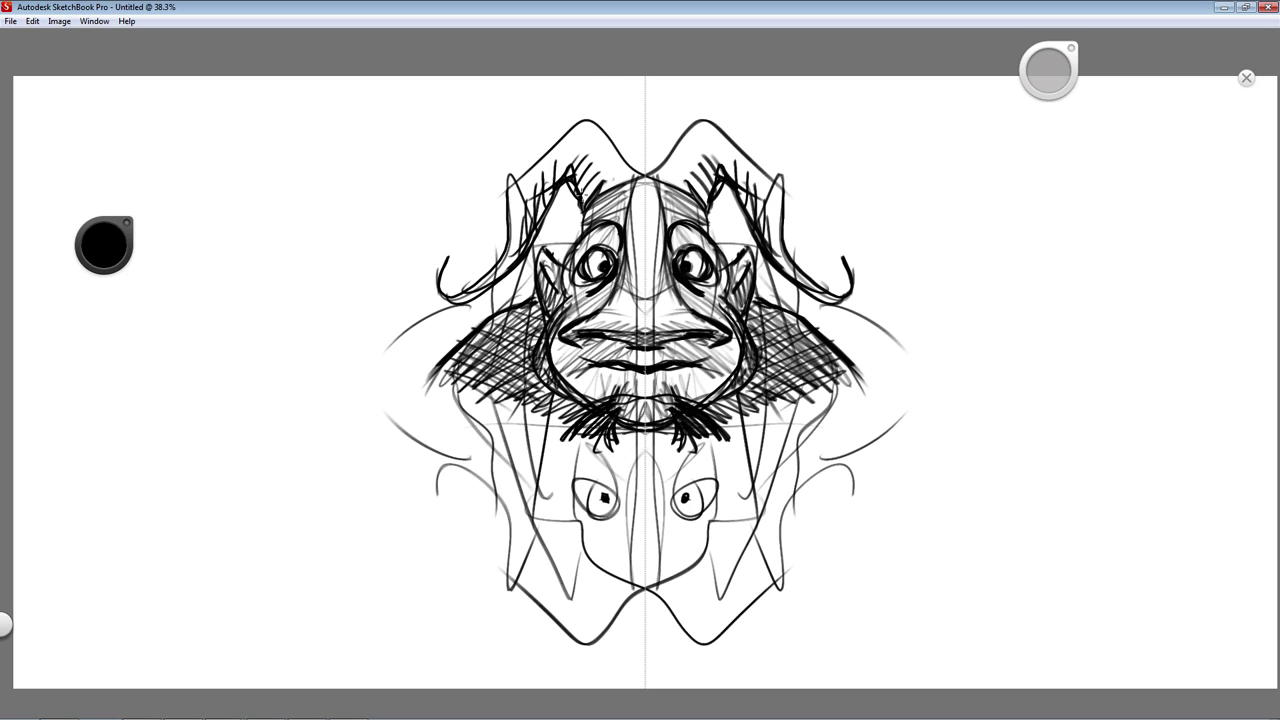
Step: Draw curved ridge strokes across the upper part of both horns, from the forehead to the outer bends
drag(582, 196, 628, 166)
drag(576, 184, 624, 152)
mouse_move(572, 168)
mouse_down()
mouse_move(604, 140)
mouse_move(594, 144)
mouse_up()
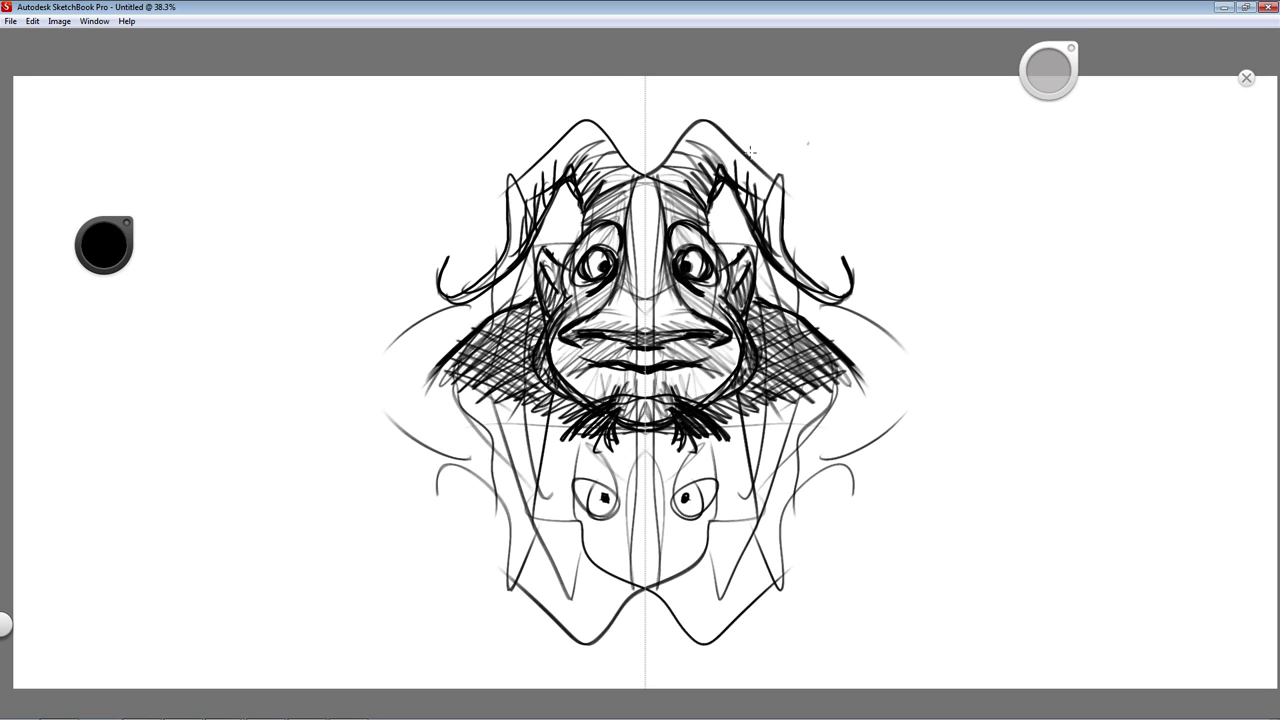
drag(538, 193, 518, 163)
drag(556, 191, 534, 147)
drag(565, 171, 549, 143)
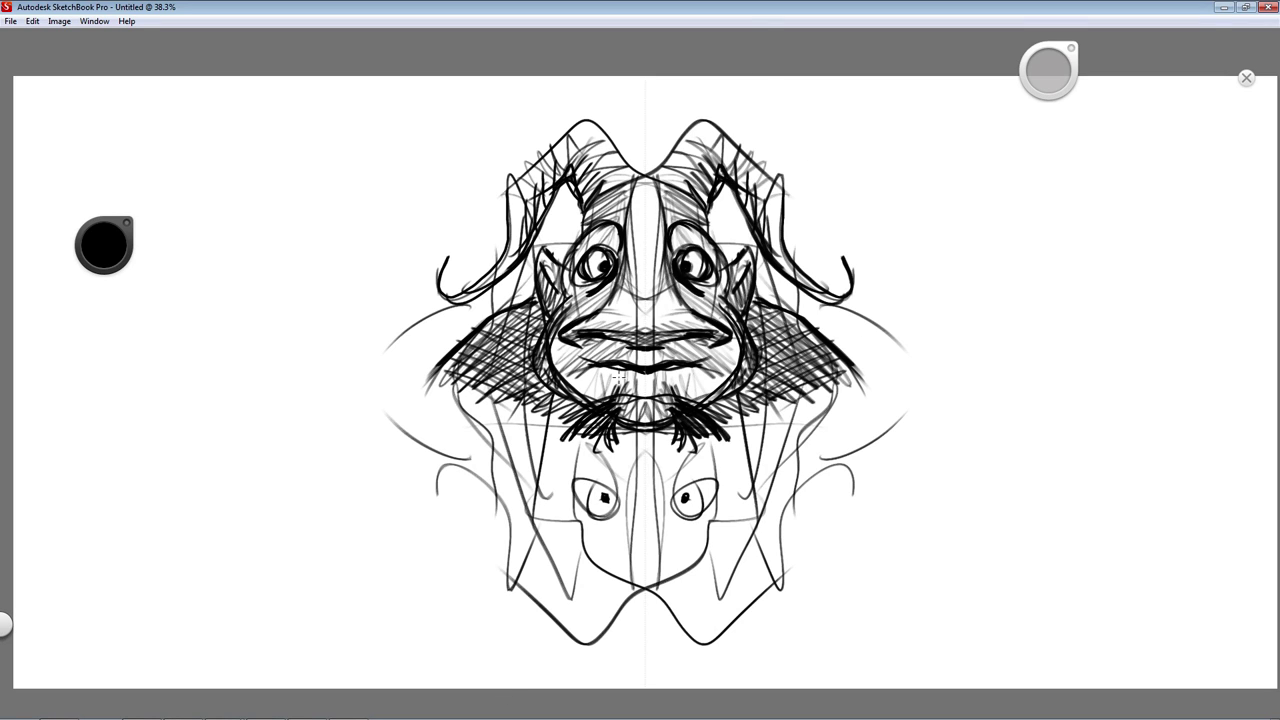
Step: Add light strokes below the mouth and fill the chin with dark beard hair
mouse_move(604, 398)
mouse_down()
mouse_move(618, 378)
mouse_move(596, 370)
mouse_up()
drag(572, 384, 582, 366)
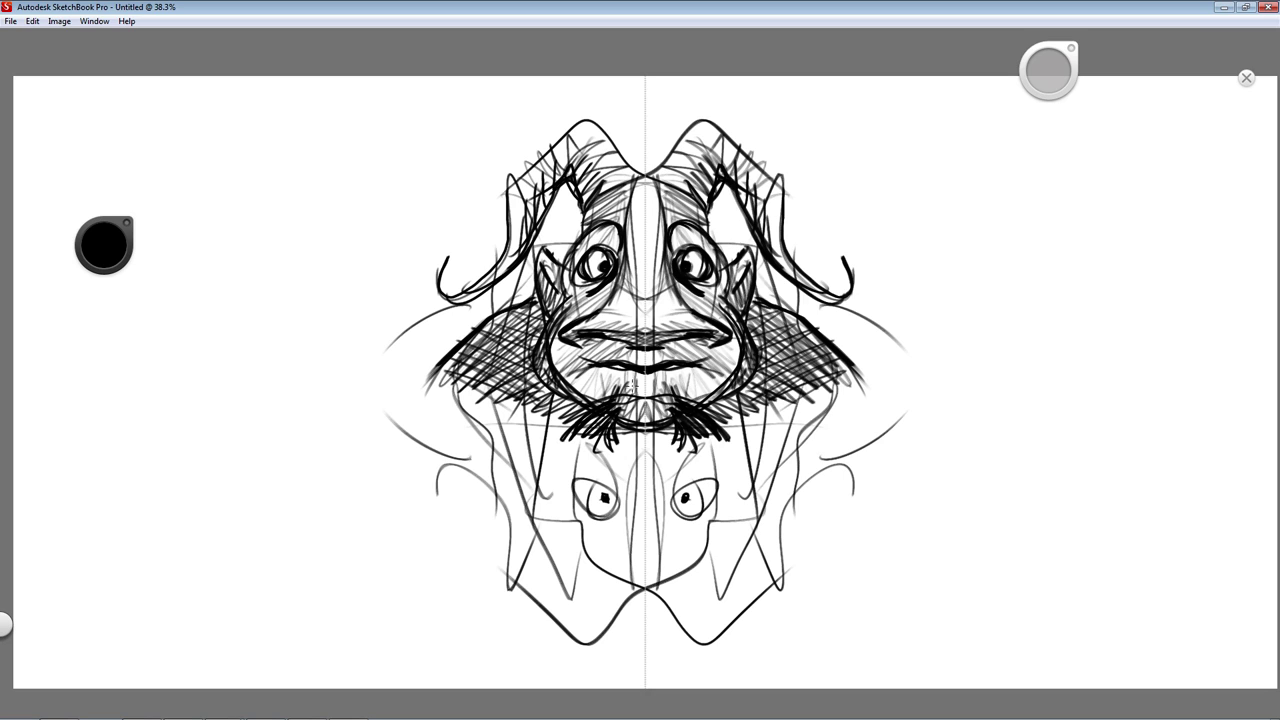
drag(684, 383, 652, 432)
mouse_move(664, 407)
mouse_down()
mouse_move(652, 433)
mouse_move(660, 423)
mouse_up()
drag(740, 379, 728, 391)
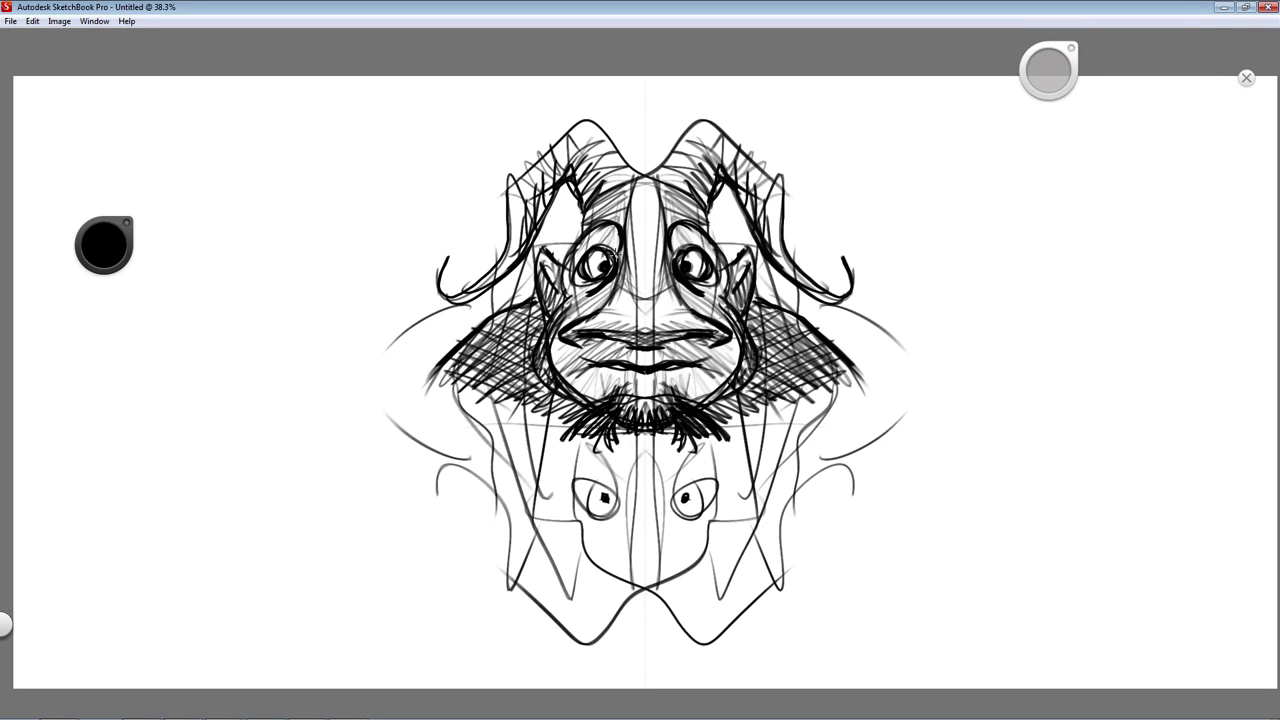
Step: Shade the top of the forehead, add small round bumps at the horn bases and brows, and thicken the horn tips
mouse_move(652, 186)
mouse_down()
mouse_move(682, 206)
mouse_move(670, 220)
mouse_up()
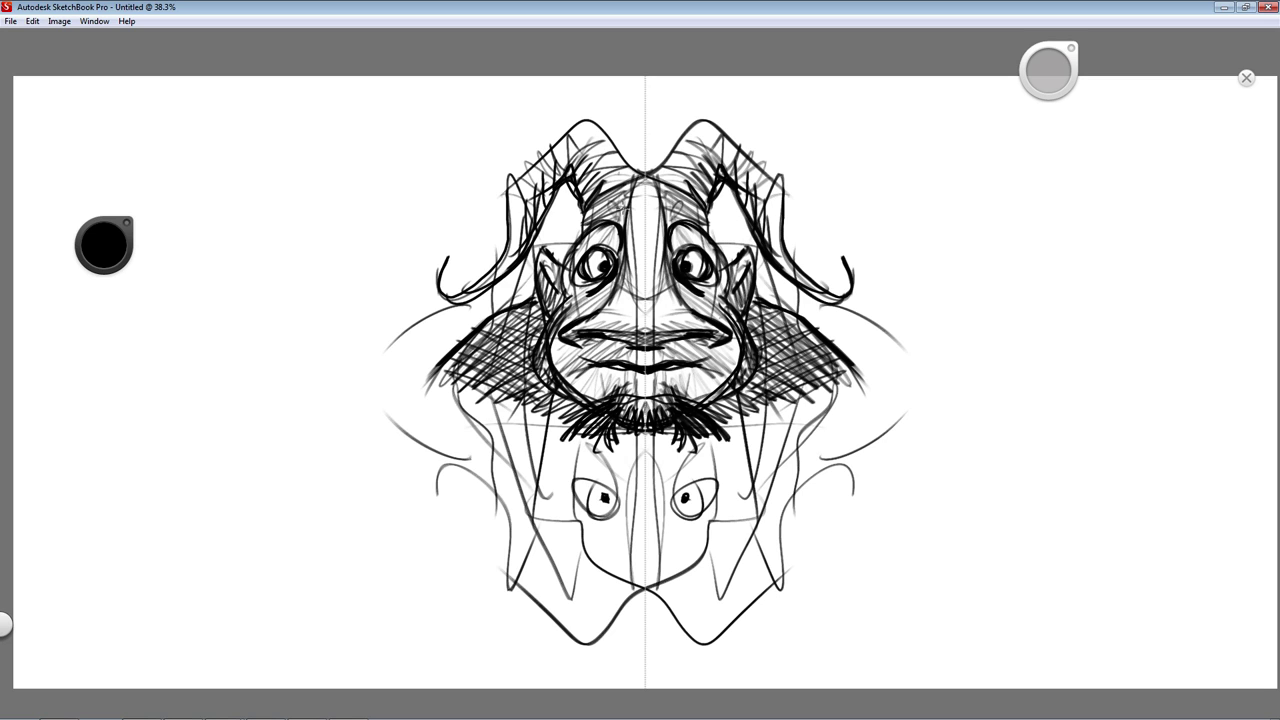
click(615, 204)
click(706, 208)
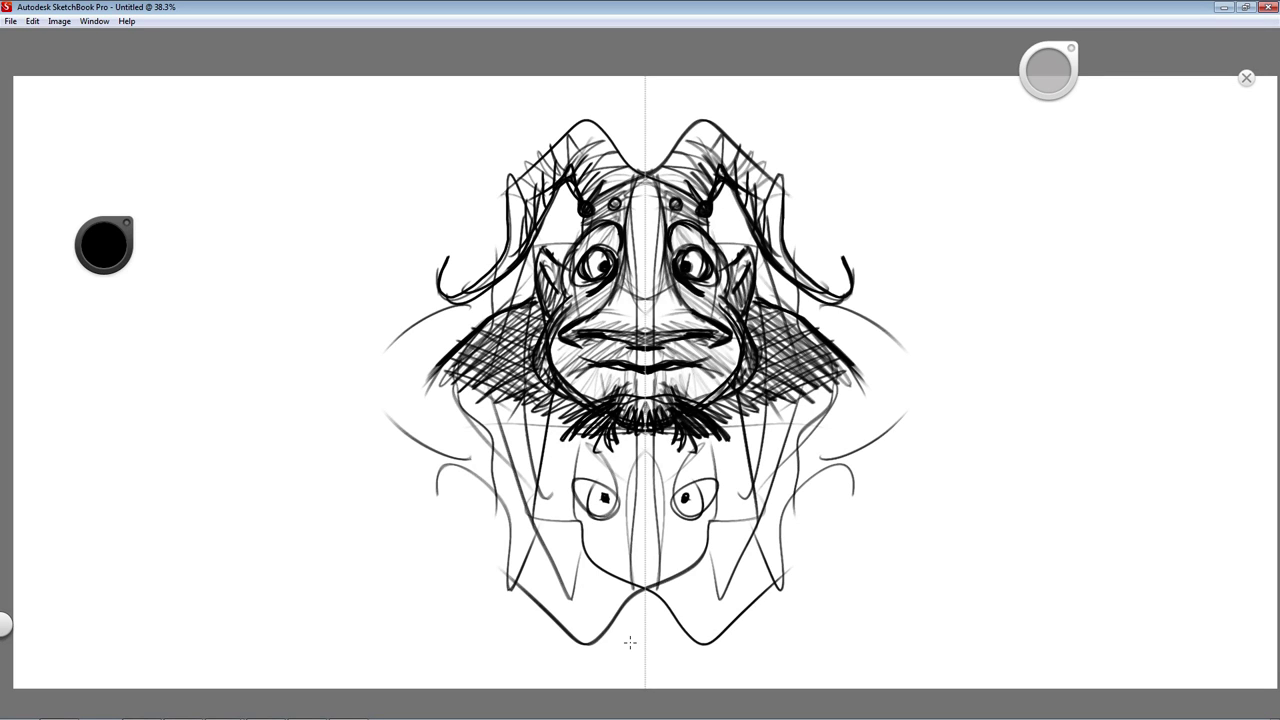
drag(446, 276, 452, 294)
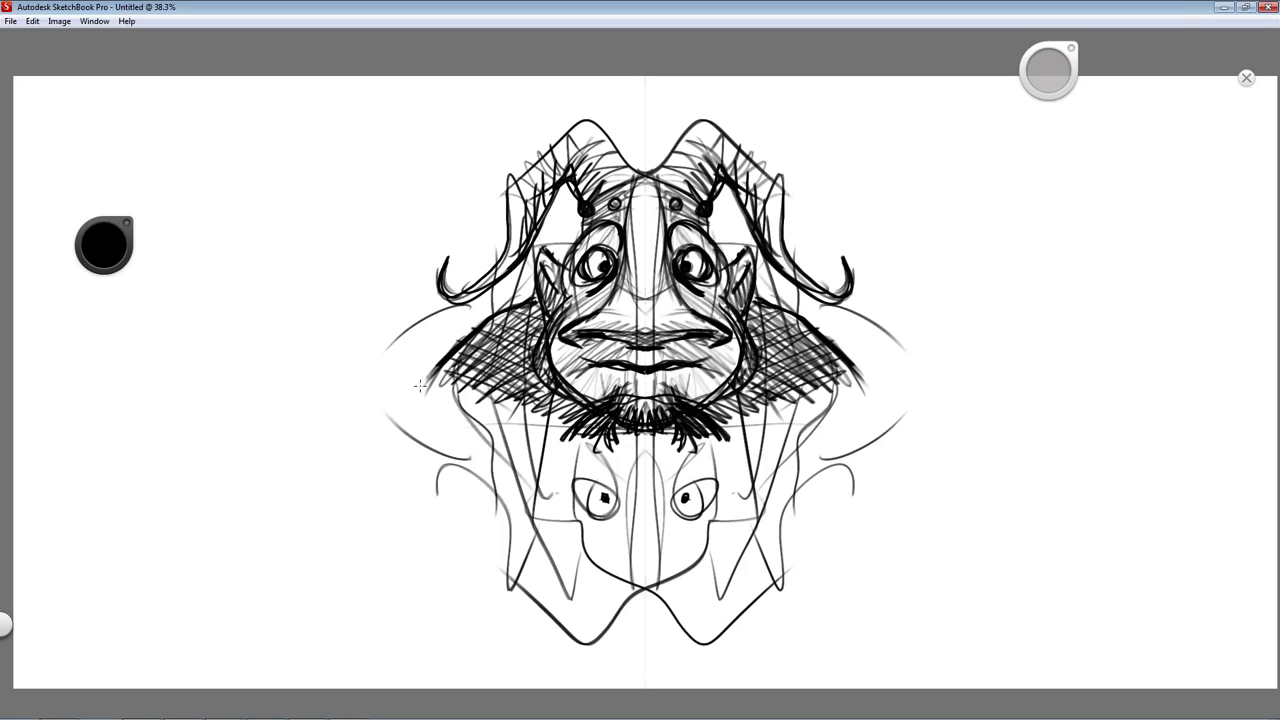
Step: Thicken the outer shoulder contours down to the arms and draw bold dark bands across the hatched shoulders
mouse_move(406, 390)
mouse_down()
mouse_move(426, 361)
mouse_move(476, 324)
mouse_up()
drag(420, 374, 490, 316)
mouse_move(388, 426)
mouse_down()
mouse_move(440, 356)
mouse_move(496, 399)
mouse_up()
drag(459, 346, 527, 391)
drag(457, 351, 535, 399)
drag(477, 328, 527, 363)
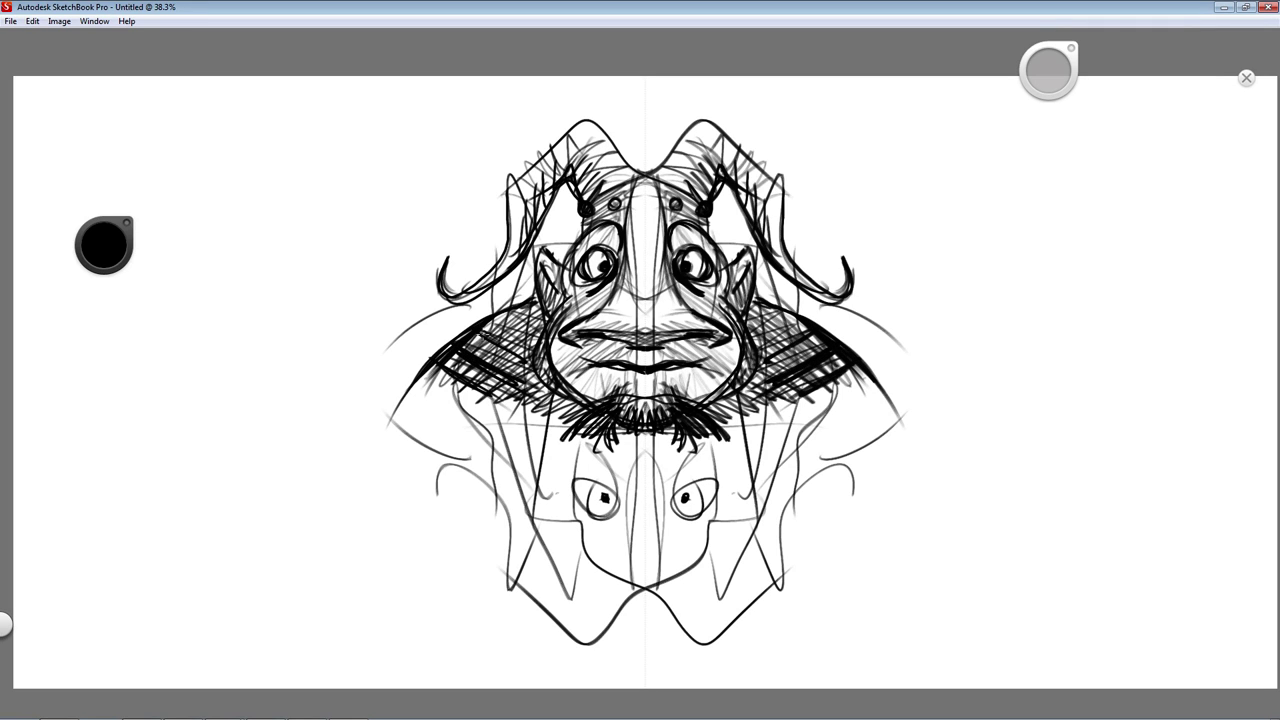
drag(754, 338, 794, 310)
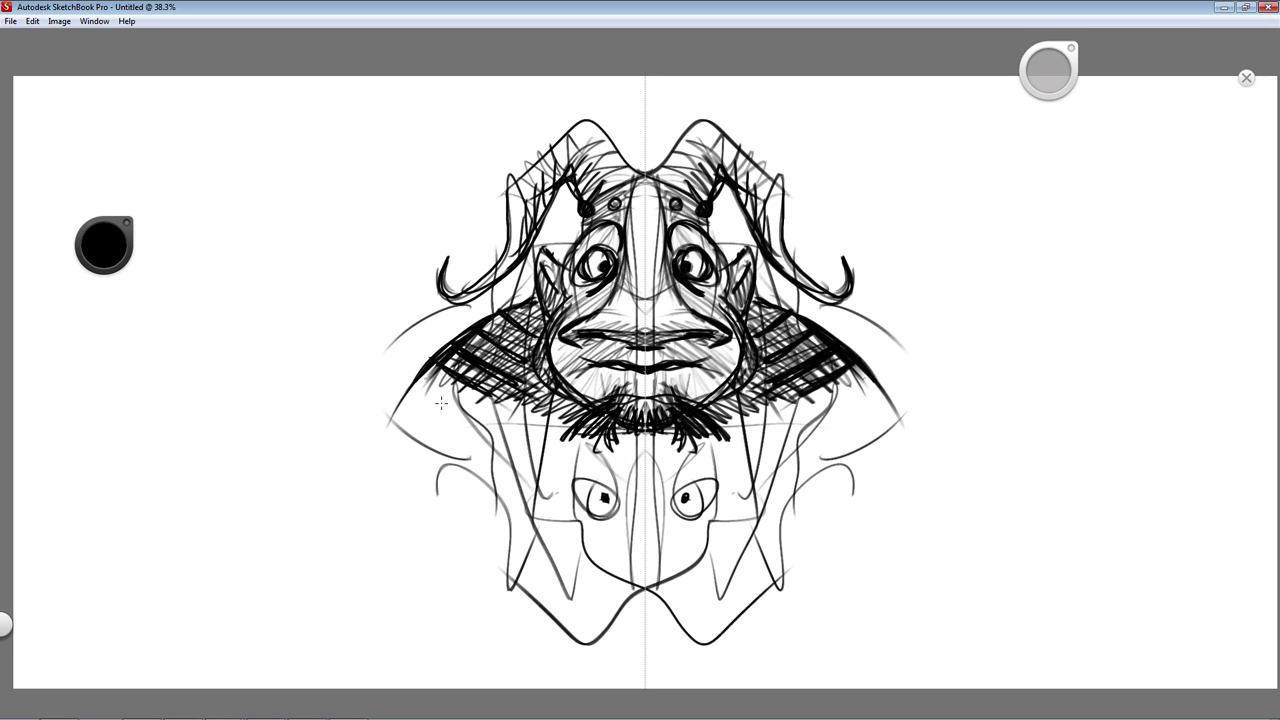
Step: Fill the arms and chest below the shoulders and beard with long, loose vertical hatching
mouse_move(410, 368)
mouse_down()
mouse_move(452, 432)
mouse_move(500, 452)
mouse_up()
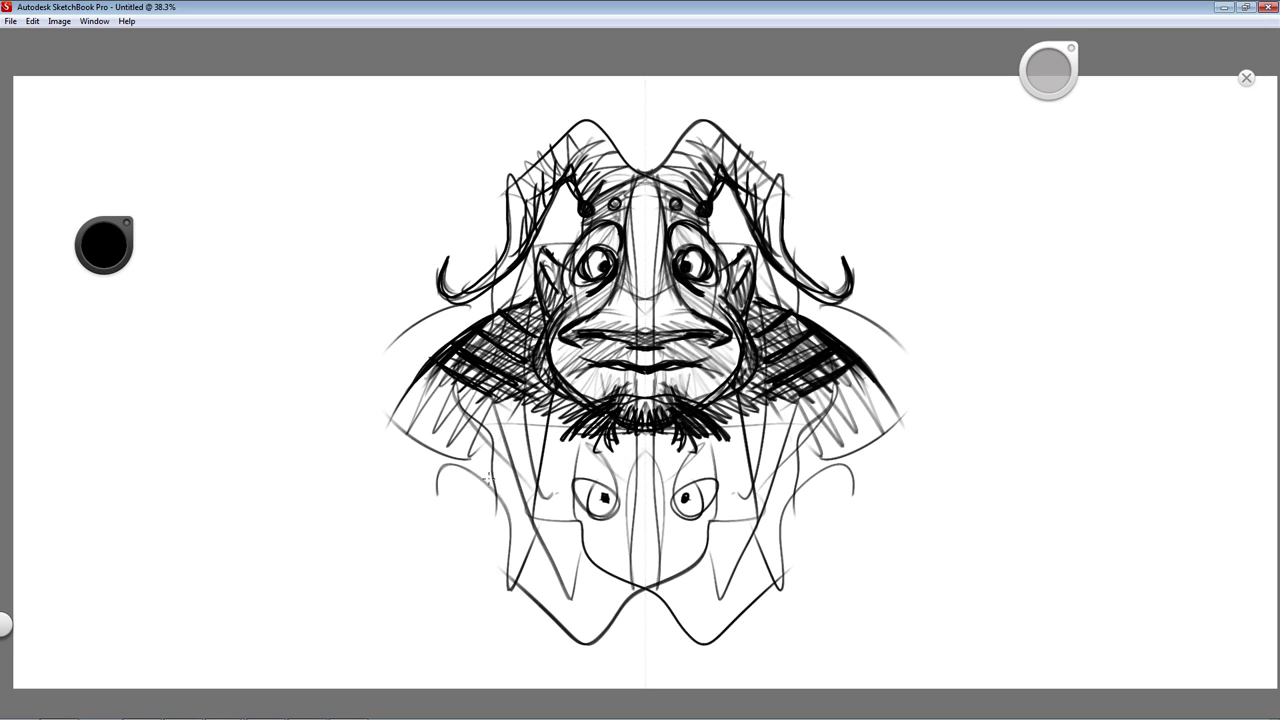
mouse_move(490, 405)
mouse_down()
mouse_move(524, 527)
mouse_move(578, 500)
mouse_move(612, 540)
mouse_move(634, 604)
mouse_move(636, 480)
mouse_up()
mouse_move(742, 430)
mouse_down()
mouse_move(792, 470)
mouse_move(846, 410)
mouse_move(850, 450)
mouse_move(884, 384)
mouse_up()
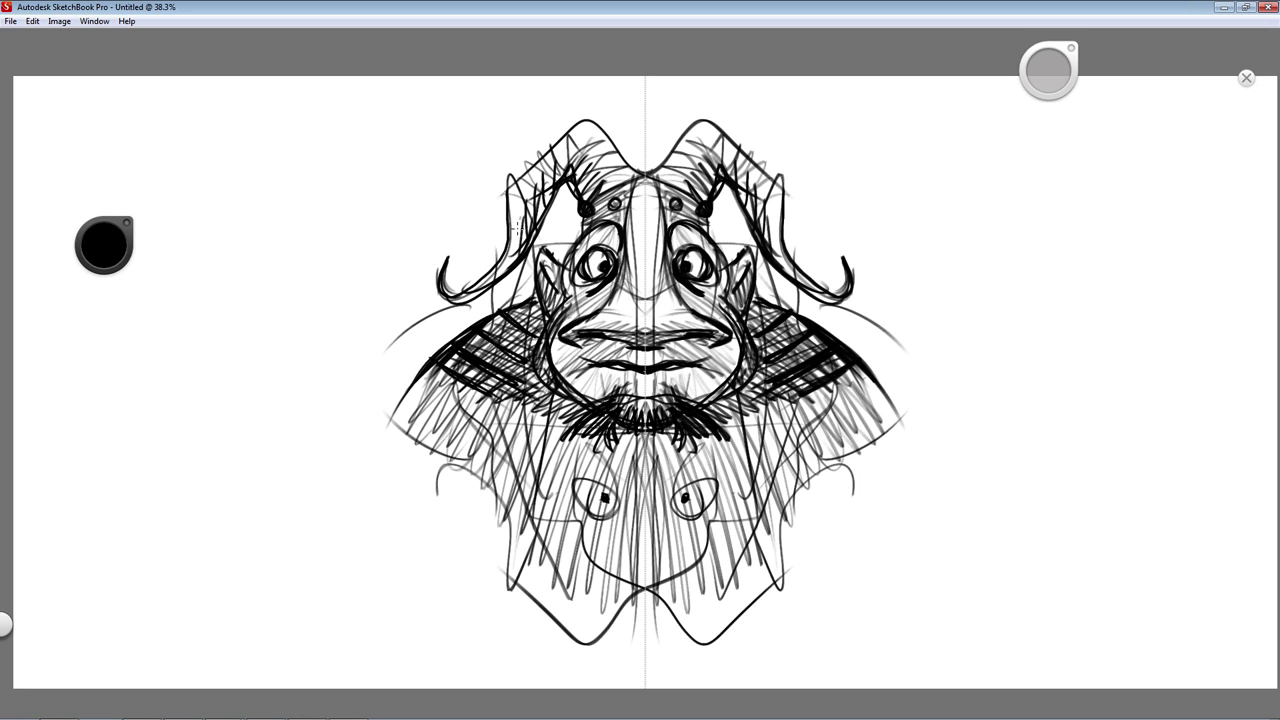
Step: Hatch the outer bends of both horns and their inner edges near the top of the head
drag(517, 228, 512, 182)
drag(520, 230, 515, 188)
drag(629, 175, 594, 136)
drag(624, 178, 590, 140)
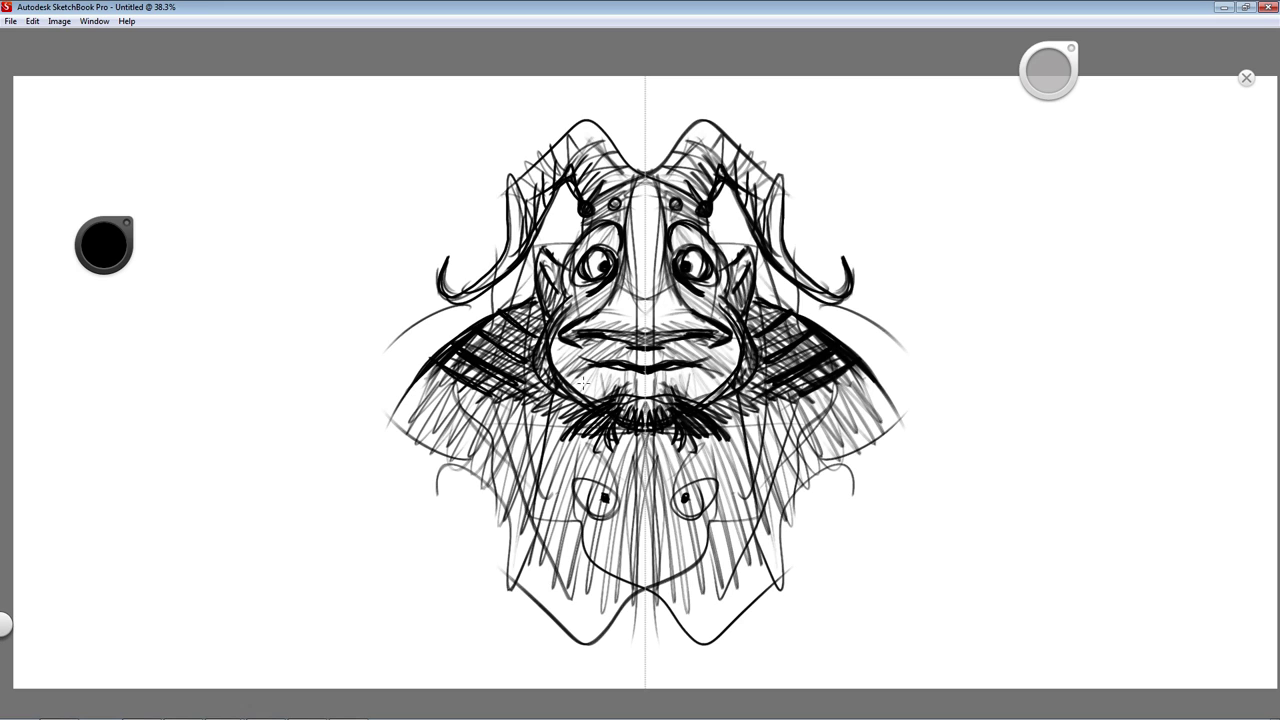
Step: Define the lower lip, then deepen the shading under the eyes, on the cheeks and around the nose and mouth
mouse_move(622, 364)
mouse_down()
mouse_move(606, 367)
mouse_move(643, 384)
mouse_up()
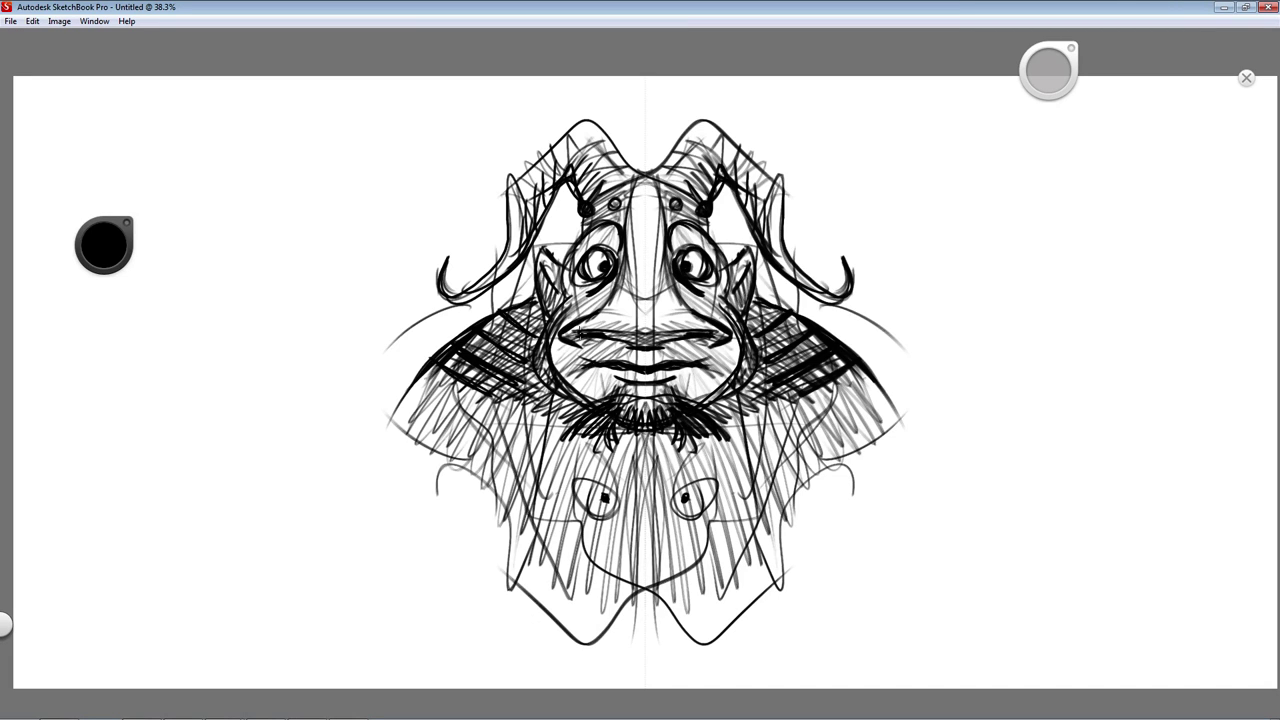
drag(610, 282, 590, 306)
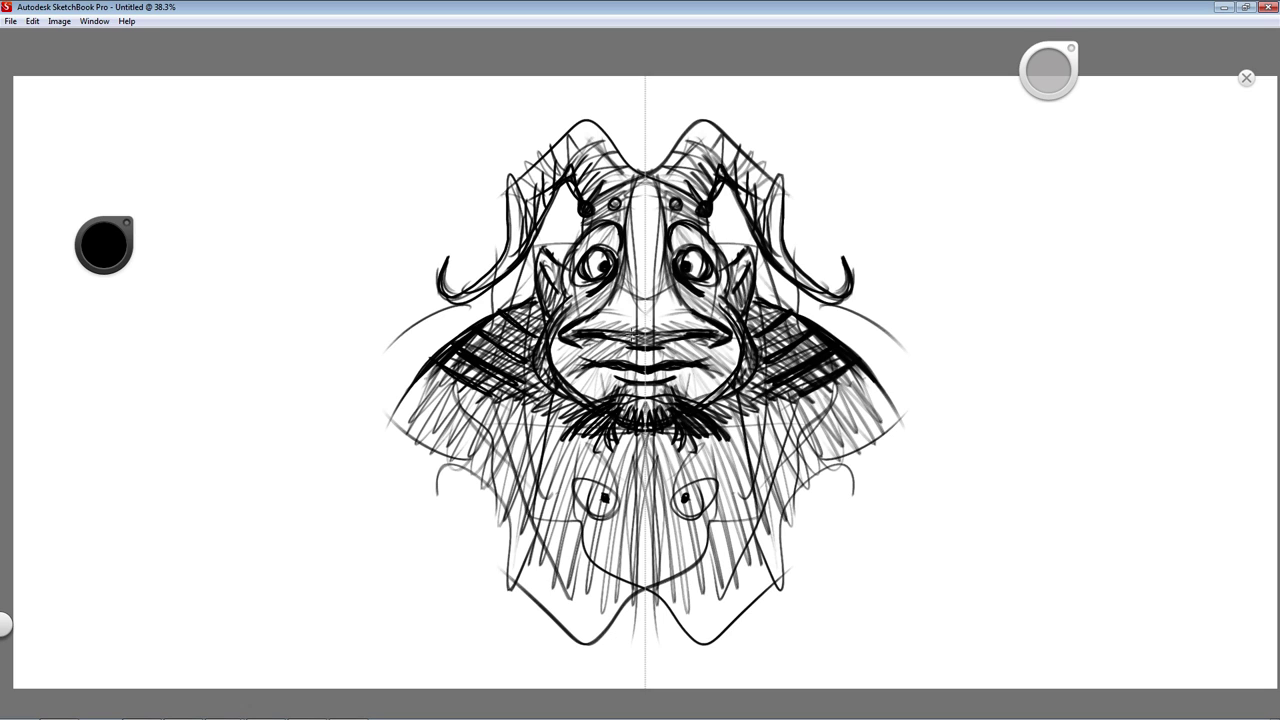
drag(556, 333, 559, 374)
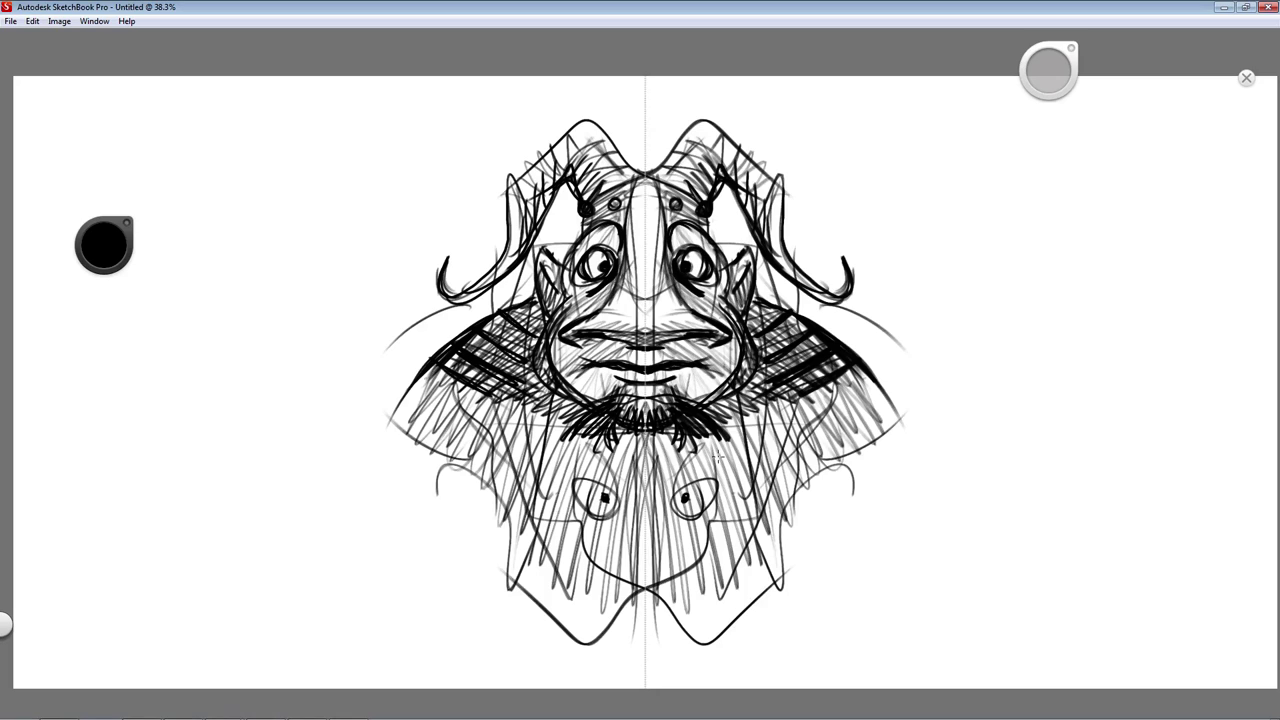
mouse_move(630, 266)
mouse_down()
mouse_move(626, 305)
mouse_move(602, 310)
mouse_move(628, 298)
mouse_move(602, 347)
mouse_move(580, 344)
mouse_move(640, 392)
mouse_move(614, 370)
mouse_move(660, 378)
mouse_up()
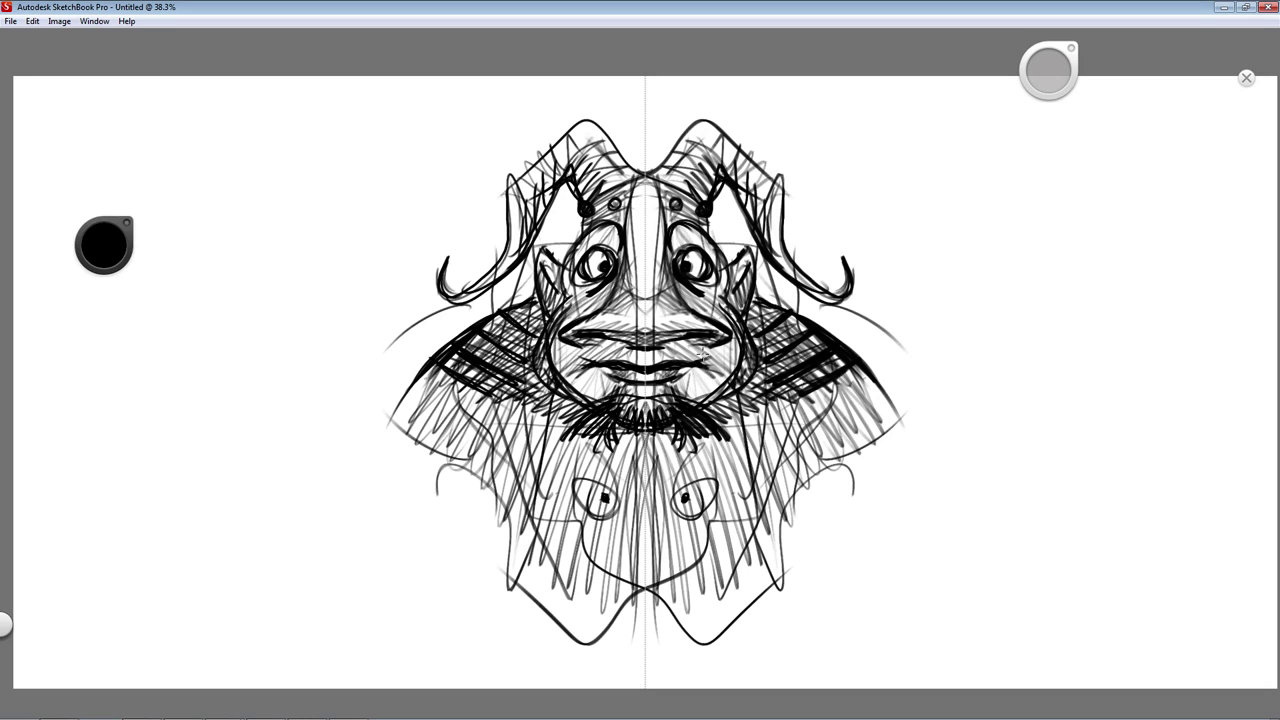
Step: Erase the stray curves outside the shoulders beneath the horn tips
mouse_move(908, 353)
mouse_down()
mouse_move(855, 317)
mouse_move(903, 304)
mouse_up()
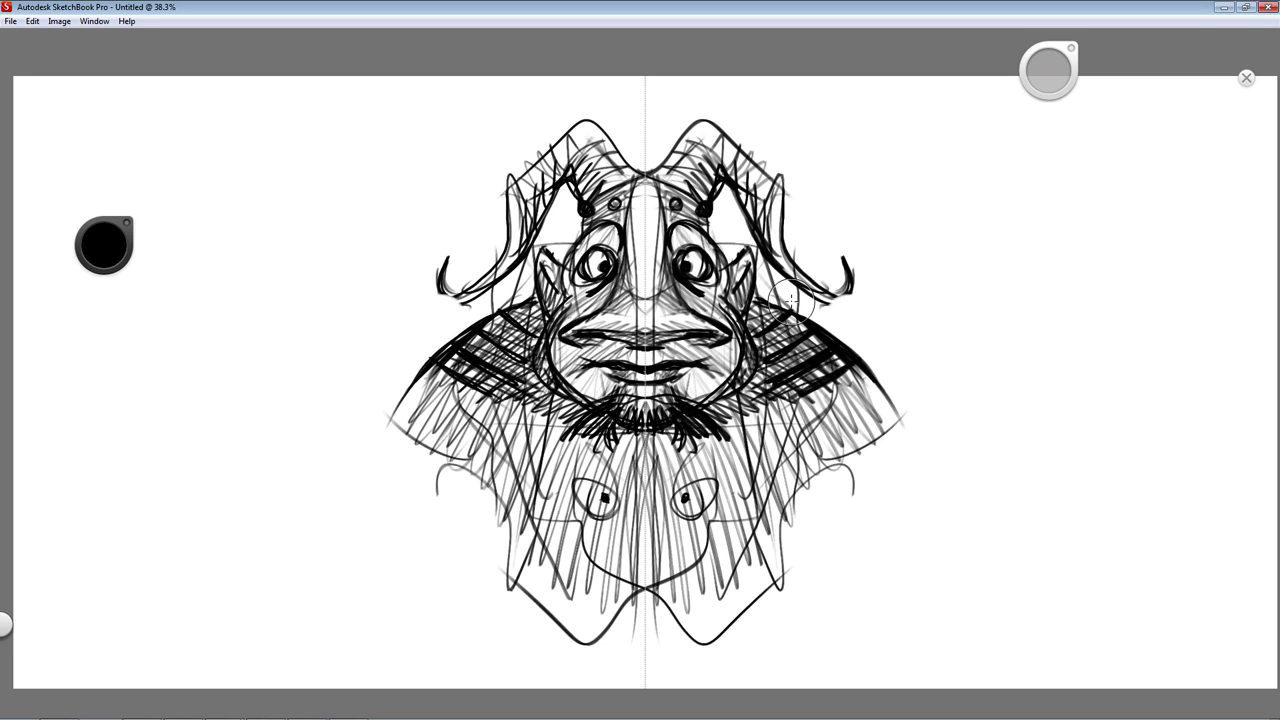
drag(790, 300, 808, 312)
key(ctrl+z)
Step: Add denser long vertical hatching down the beard, from beneath the chin to its lower edge
drag(668, 440, 697, 515)
mouse_move(657, 433)
mouse_down()
mouse_move(687, 555)
mouse_move(694, 528)
mouse_up()
mouse_move(690, 446)
mouse_down()
mouse_move(726, 586)
mouse_move(734, 572)
mouse_up()
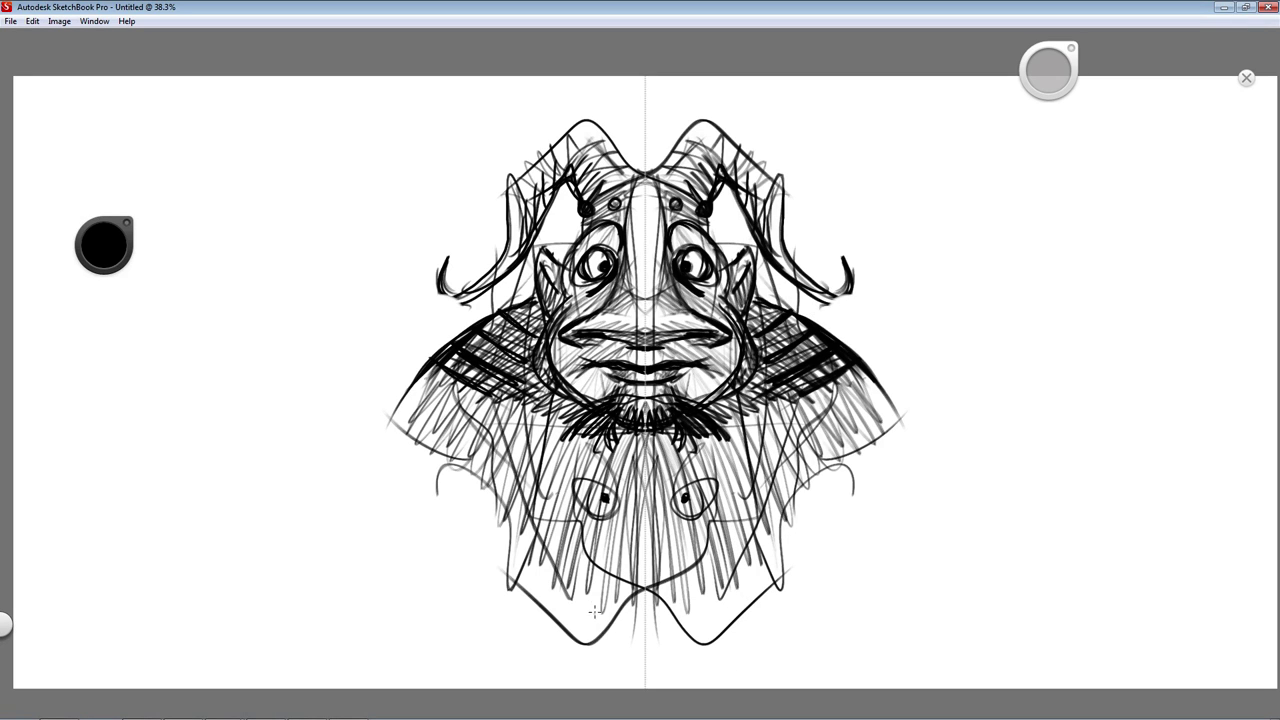
drag(606, 504, 580, 640)
drag(730, 603, 722, 524)
mouse_move(708, 434)
mouse_down()
mouse_move(736, 572)
mouse_move(758, 600)
mouse_up()
drag(734, 444, 770, 538)
drag(536, 438, 512, 532)
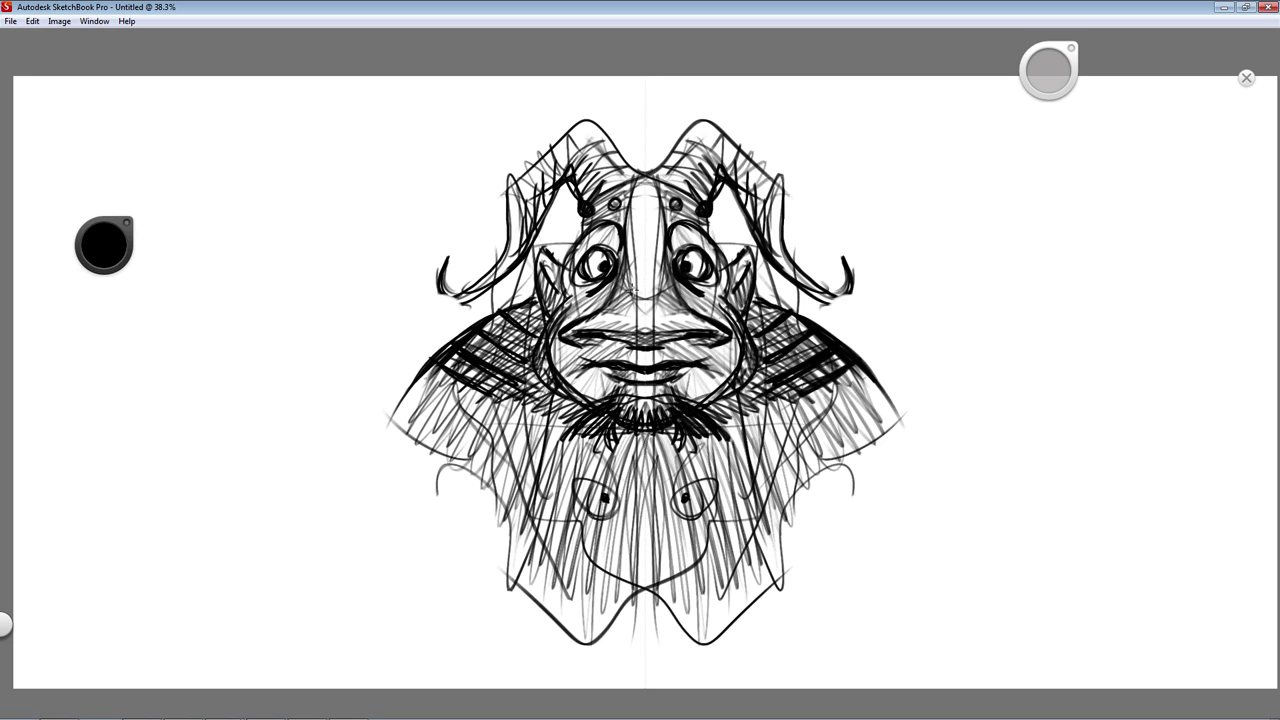
Step: Thicken the outer shoulder contours down to the cape corners and add more long strokes through the cape and beard
drag(430, 383, 394, 426)
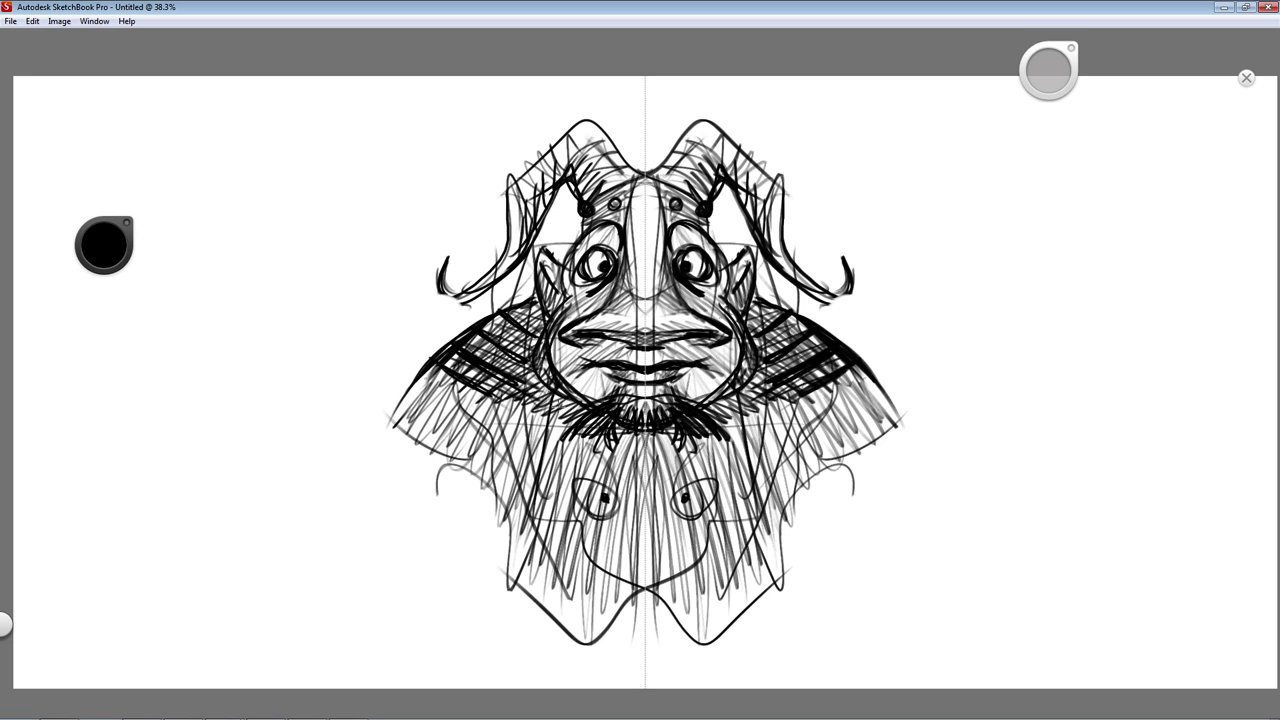
drag(426, 374, 390, 424)
drag(480, 420, 456, 456)
mouse_move(526, 418)
mouse_down()
mouse_move(502, 494)
mouse_move(510, 580)
mouse_move(540, 582)
mouse_up()
drag(590, 478, 566, 630)
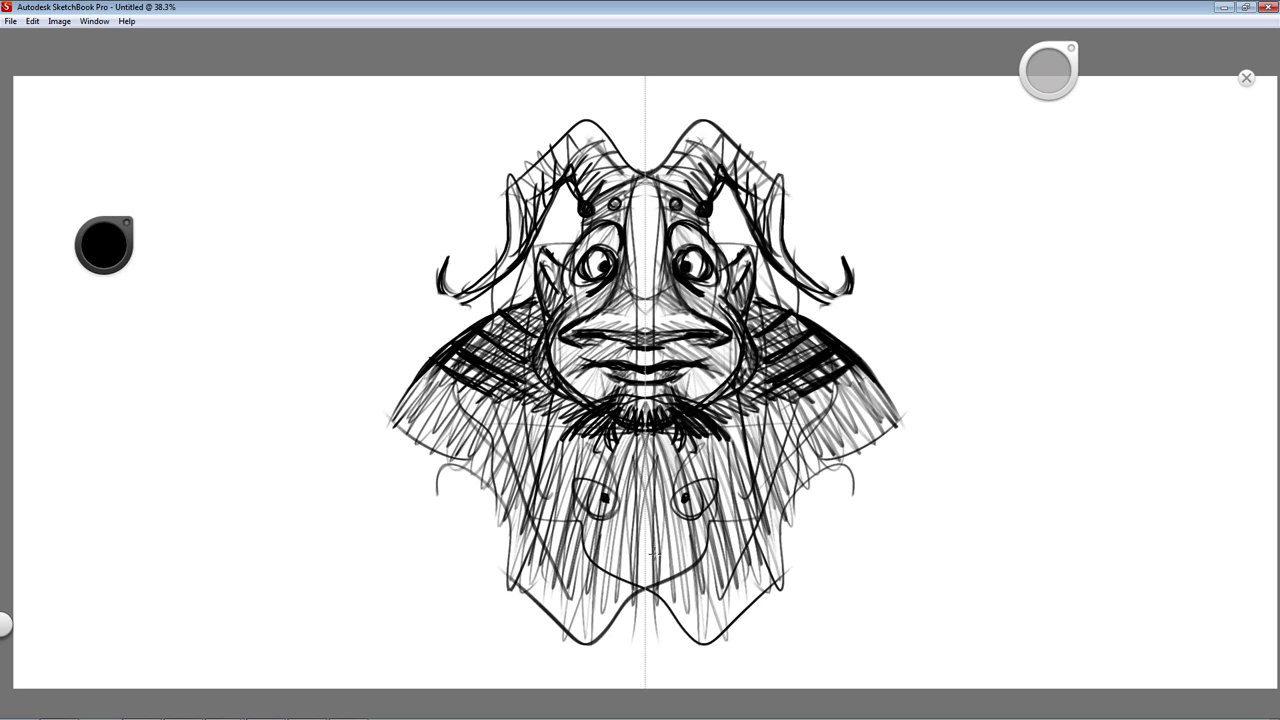
drag(652, 484, 646, 594)
drag(661, 488, 676, 616)
mouse_move(748, 442)
mouse_down()
mouse_move(766, 558)
mouse_move(750, 492)
mouse_up()
drag(840, 392, 872, 442)
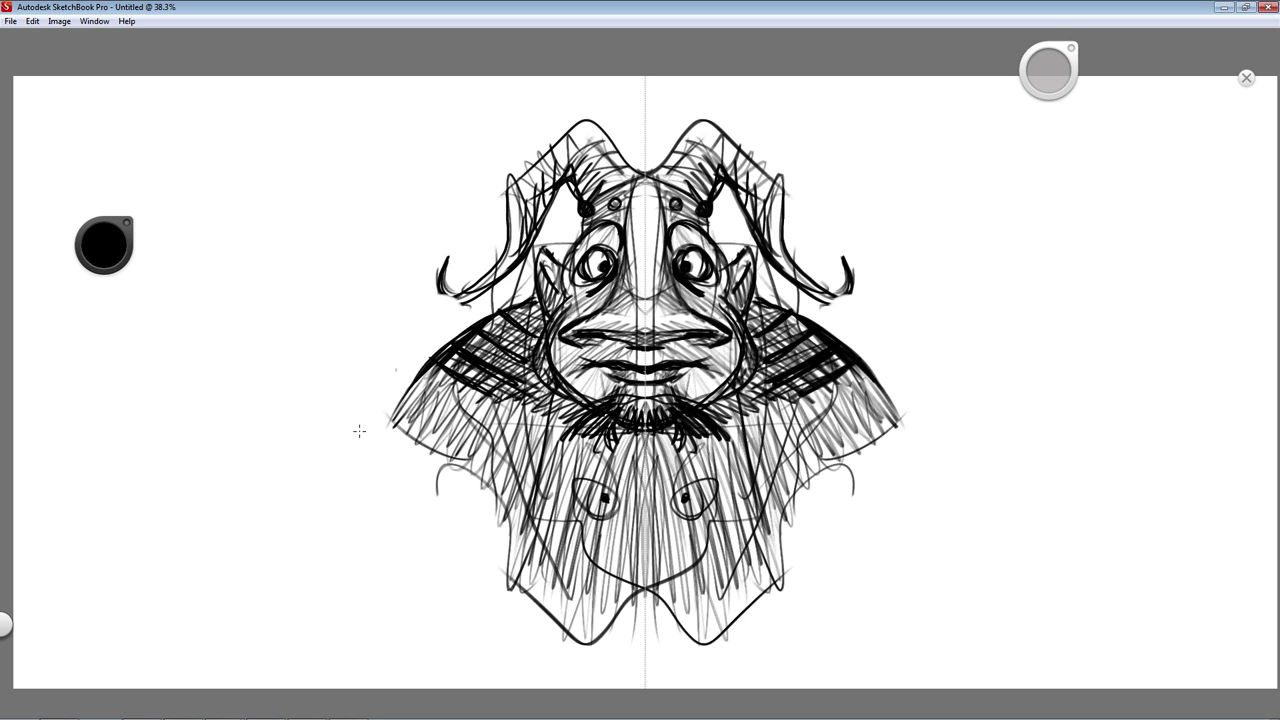
Step: Draw long outer arm lines slanting down from the cape corners and darken the cape's lower outer edges
drag(404, 428, 362, 598)
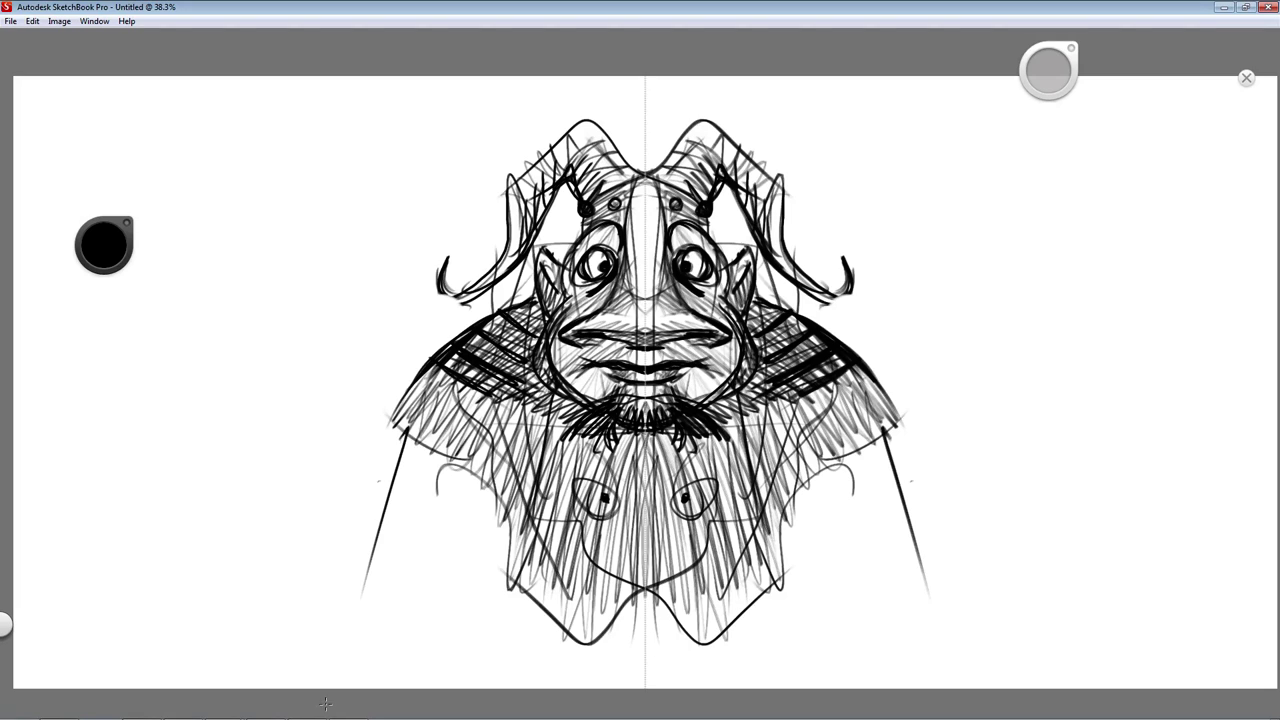
drag(464, 460, 398, 418)
drag(432, 368, 403, 432)
drag(884, 388, 822, 446)
drag(850, 412, 824, 472)
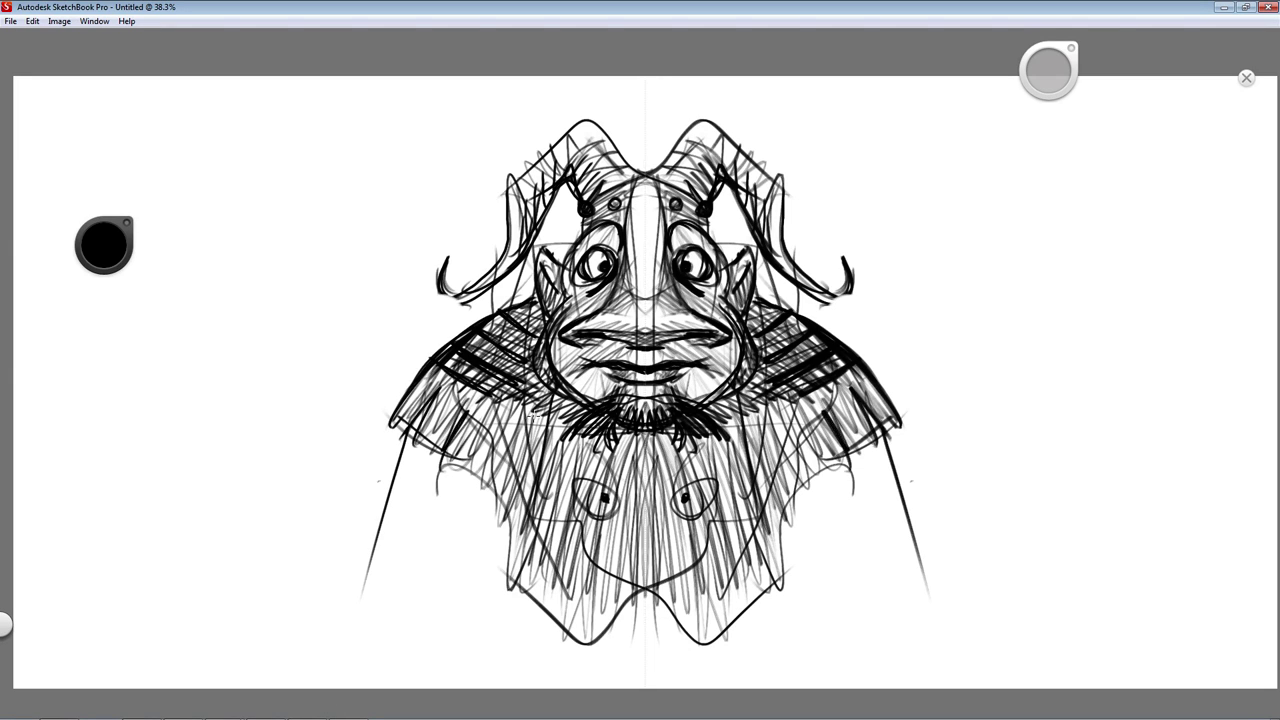
Step: Add bold dark strokes along the inner cape edges and down the sides of the long beard
mouse_move(836, 412)
mouse_down()
mouse_move(830, 446)
mouse_move(754, 518)
mouse_up()
mouse_move(766, 462)
mouse_down()
mouse_move(754, 532)
mouse_move(734, 546)
mouse_up()
drag(758, 466, 720, 606)
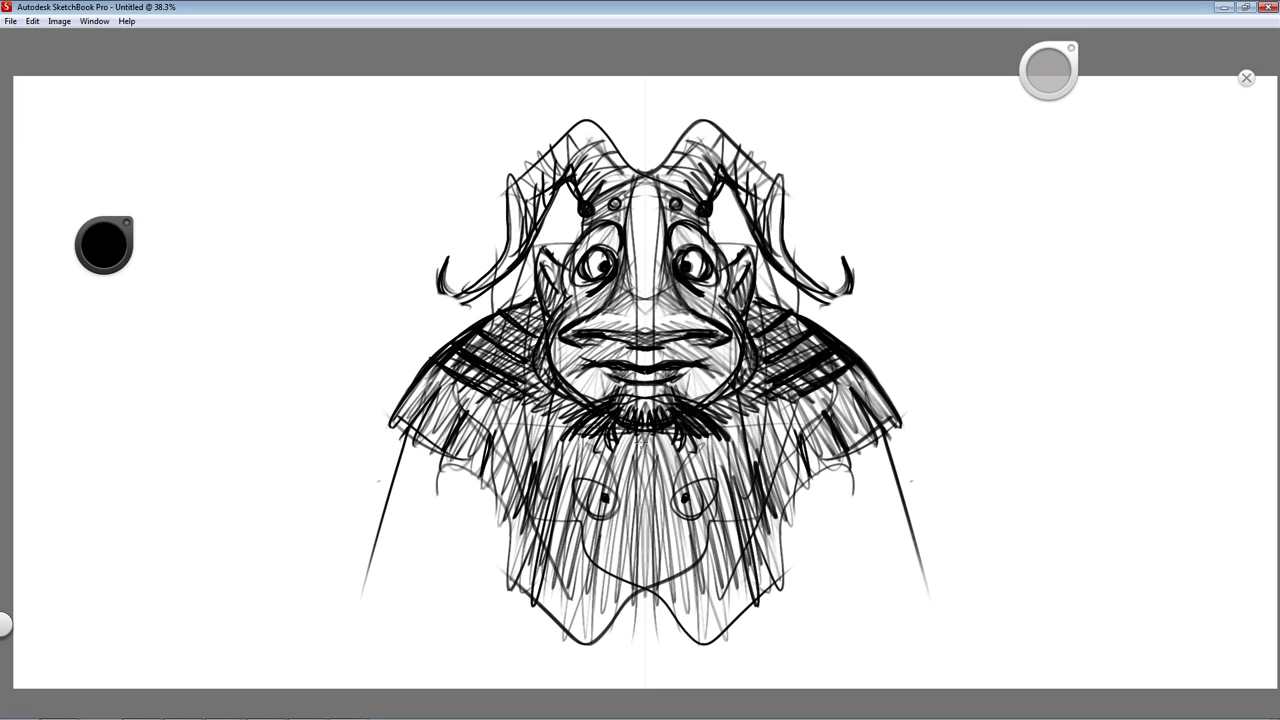
drag(716, 494, 740, 628)
drag(702, 468, 736, 616)
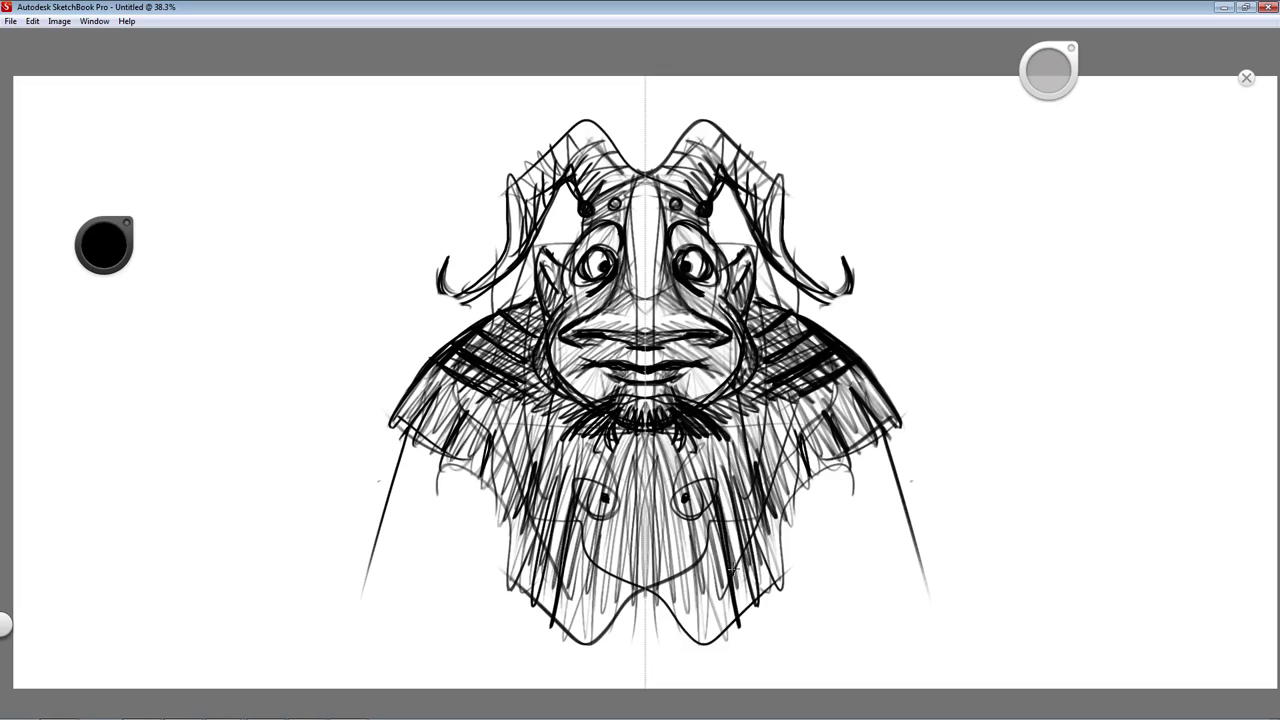
Step: Draw bold strokes down the middle of the beard and crossing lines over the notch at its lower edge
drag(694, 502, 678, 630)
mouse_move(686, 510)
mouse_down()
mouse_move(668, 628)
mouse_move(632, 590)
mouse_up()
drag(640, 574, 592, 626)
drag(644, 520, 692, 614)
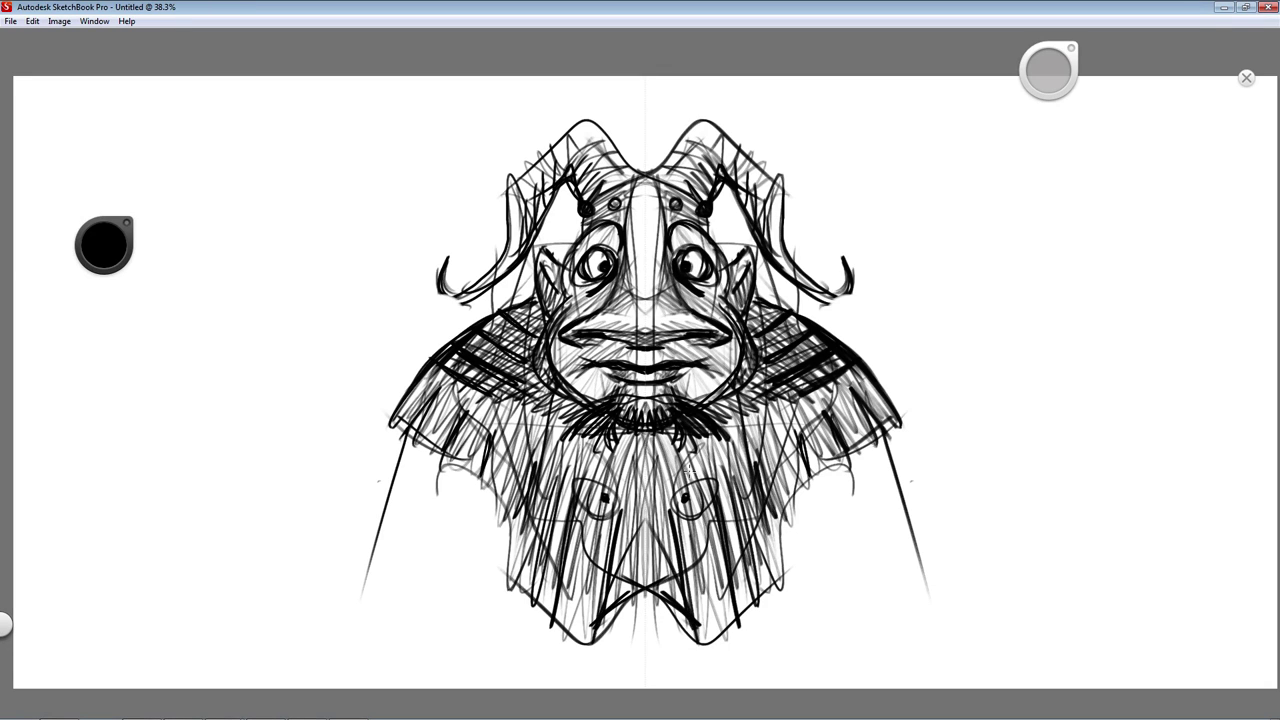
drag(686, 506, 674, 598)
drag(700, 468, 726, 572)
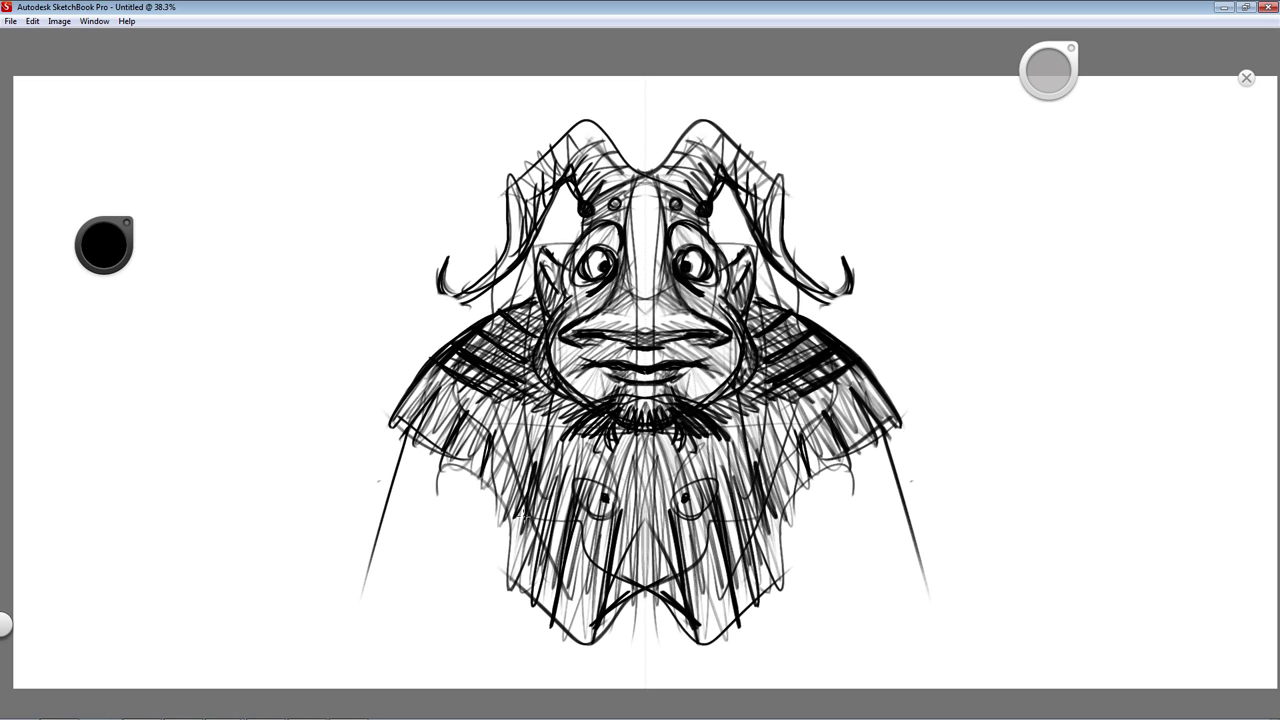
Step: Darken the beard's lower outer sides and the cape hem with short thick strokes
drag(766, 506, 780, 590)
drag(744, 482, 766, 542)
drag(806, 436, 788, 484)
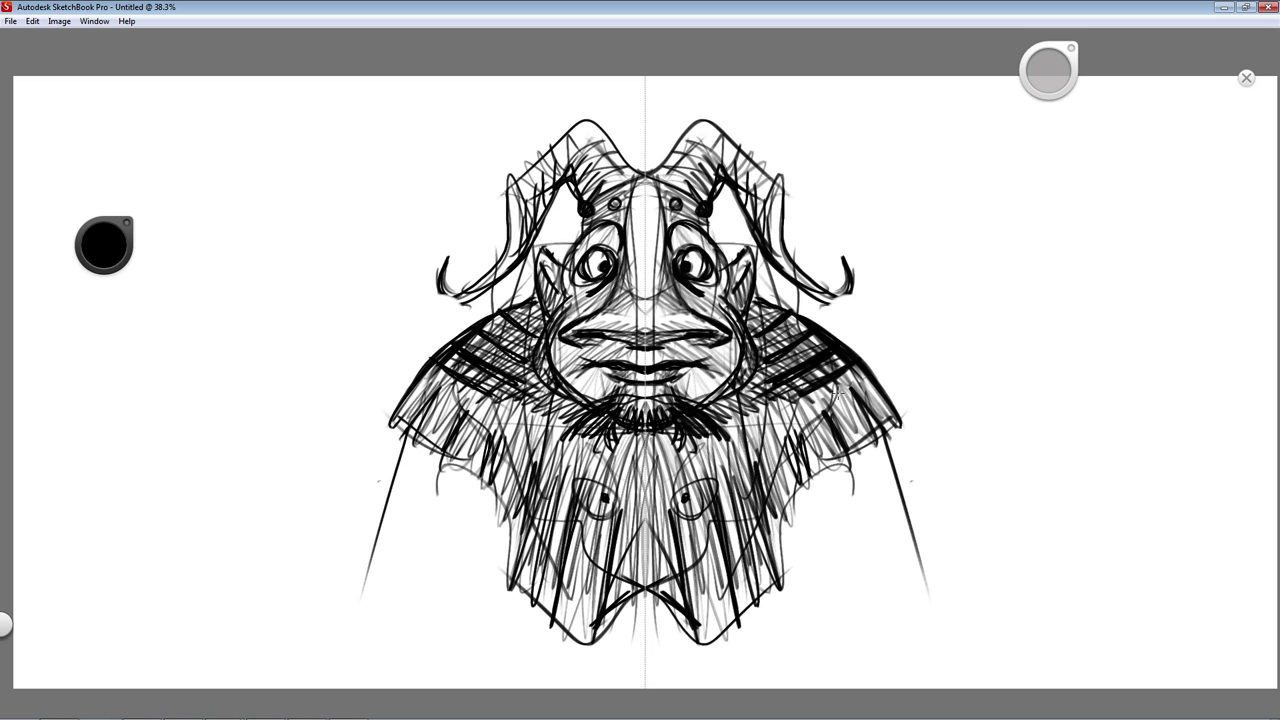
mouse_move(852, 392)
mouse_down()
mouse_move(832, 448)
mouse_move(792, 488)
mouse_up()
drag(464, 400, 444, 446)
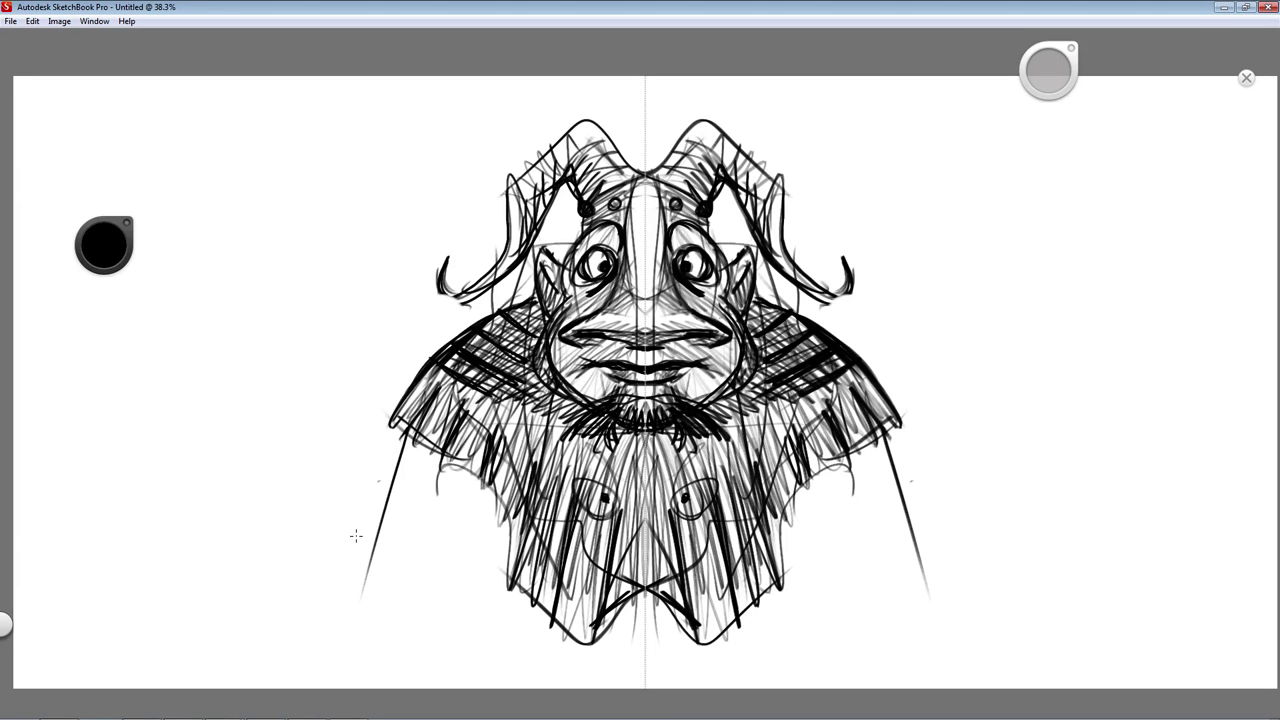
Step: Fill both arms between the outer arm lines and the beard with loose crosshatching
mouse_move(432, 452)
mouse_down()
mouse_move(454, 494)
mouse_move(429, 567)
mouse_move(499, 577)
mouse_move(484, 626)
mouse_up()
mouse_move(840, 448)
mouse_down()
mouse_move(790, 530)
mouse_move(800, 625)
mouse_move(846, 642)
mouse_up()
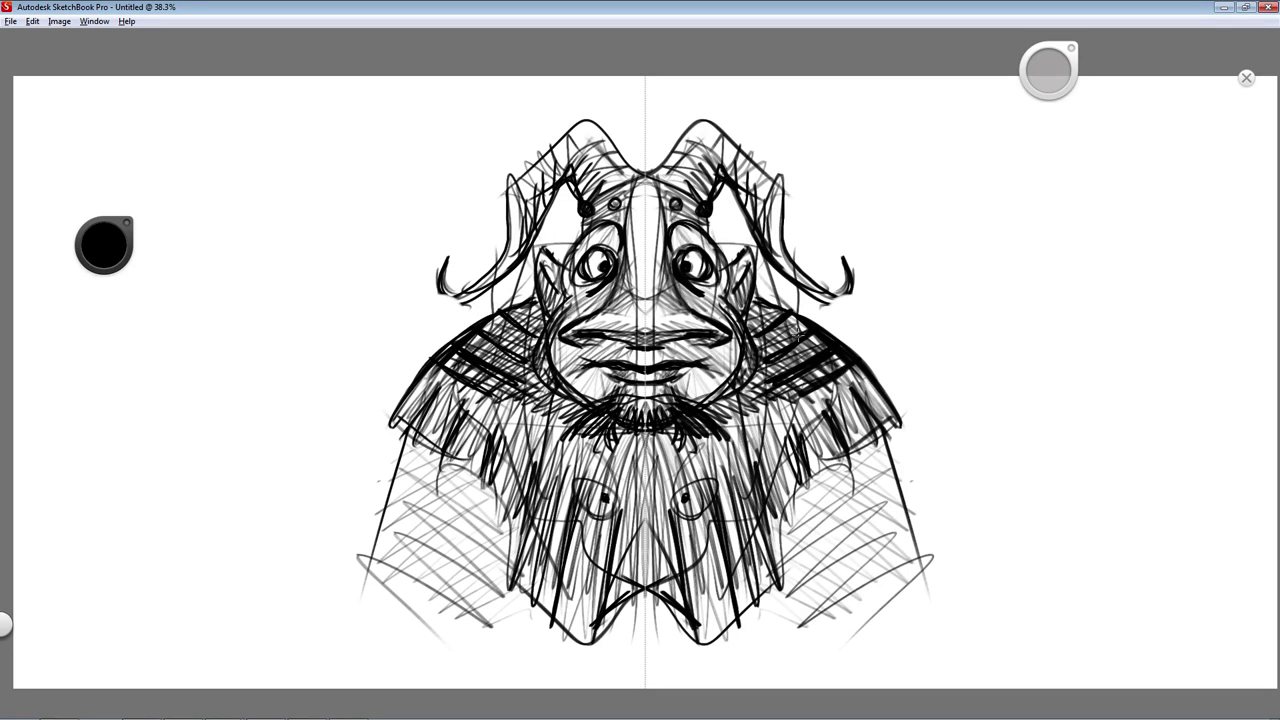
Step: Resize the eraser and clean up the stray lines around the horns, ears and outer arm edges
mouse_move(1041, 78)
mouse_down()
mouse_move(1003, 91)
mouse_move(1117, 97)
mouse_up()
drag(1042, 80, 1048, 74)
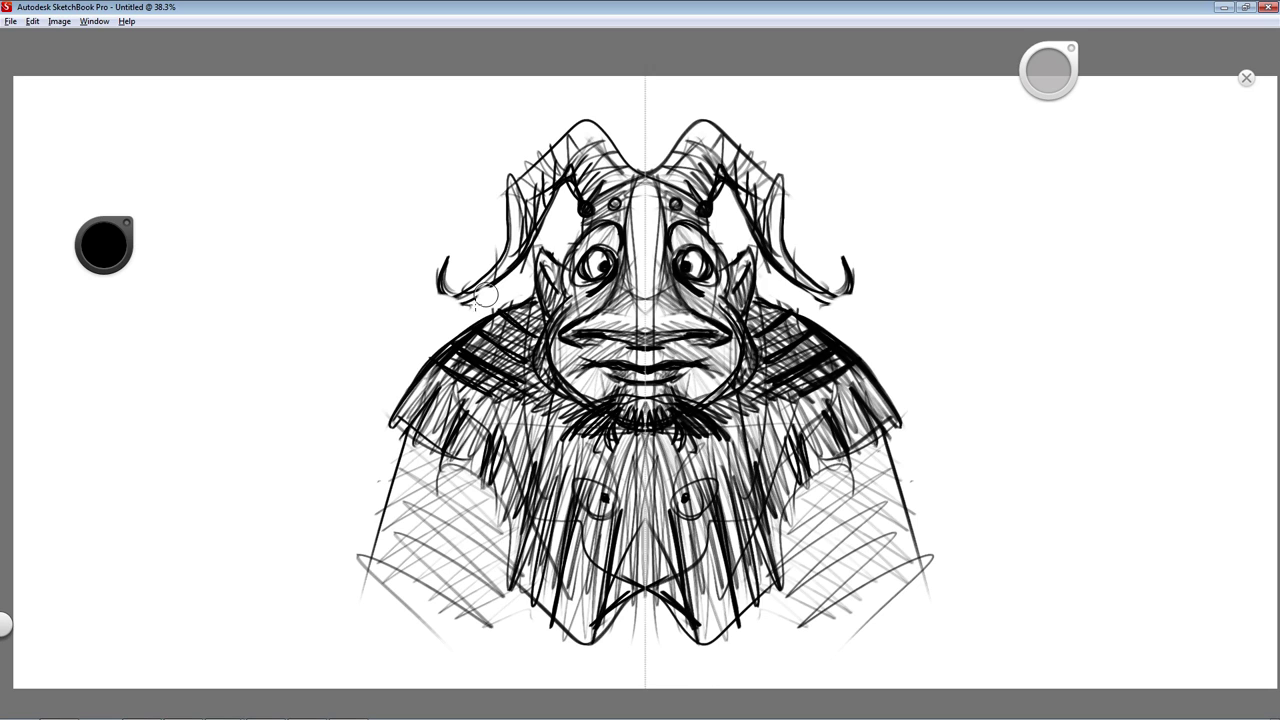
drag(914, 465, 980, 643)
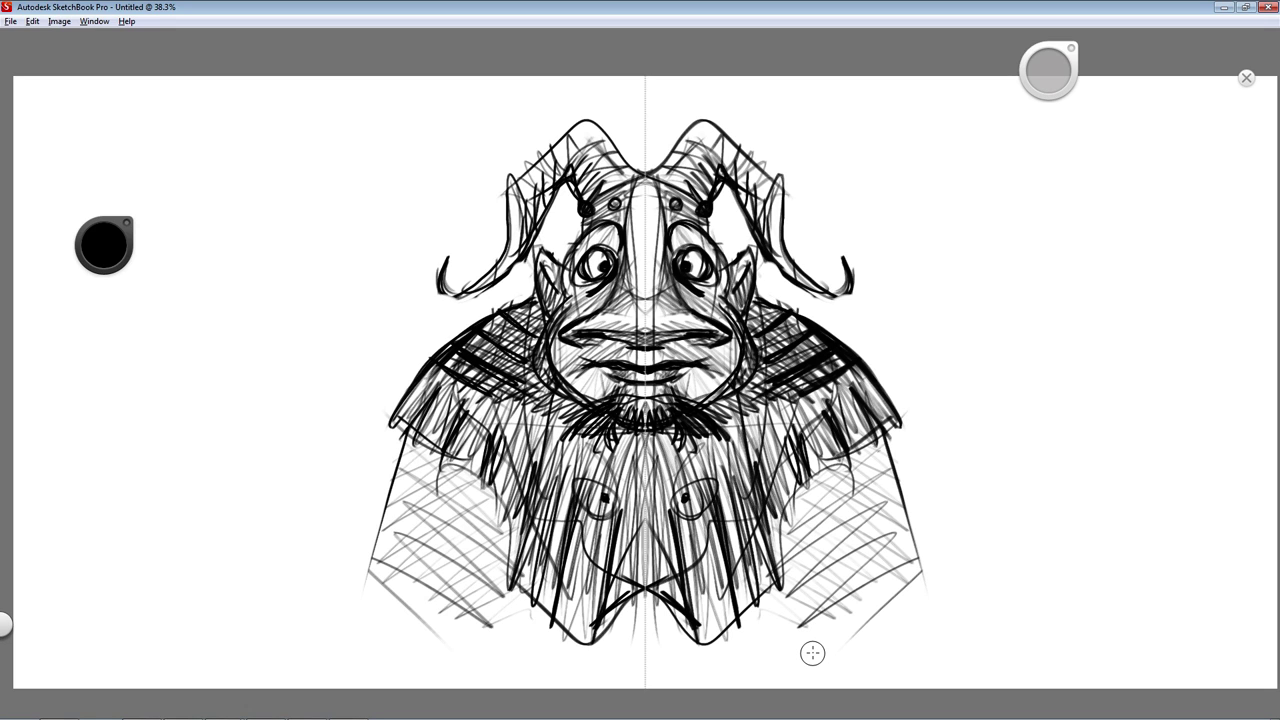
Step: Erase the eye-like circles, crossing lines and hatching from the middle and lower part of the beard
mouse_move(581, 472)
mouse_down()
mouse_move(590, 538)
mouse_move(610, 495)
mouse_up()
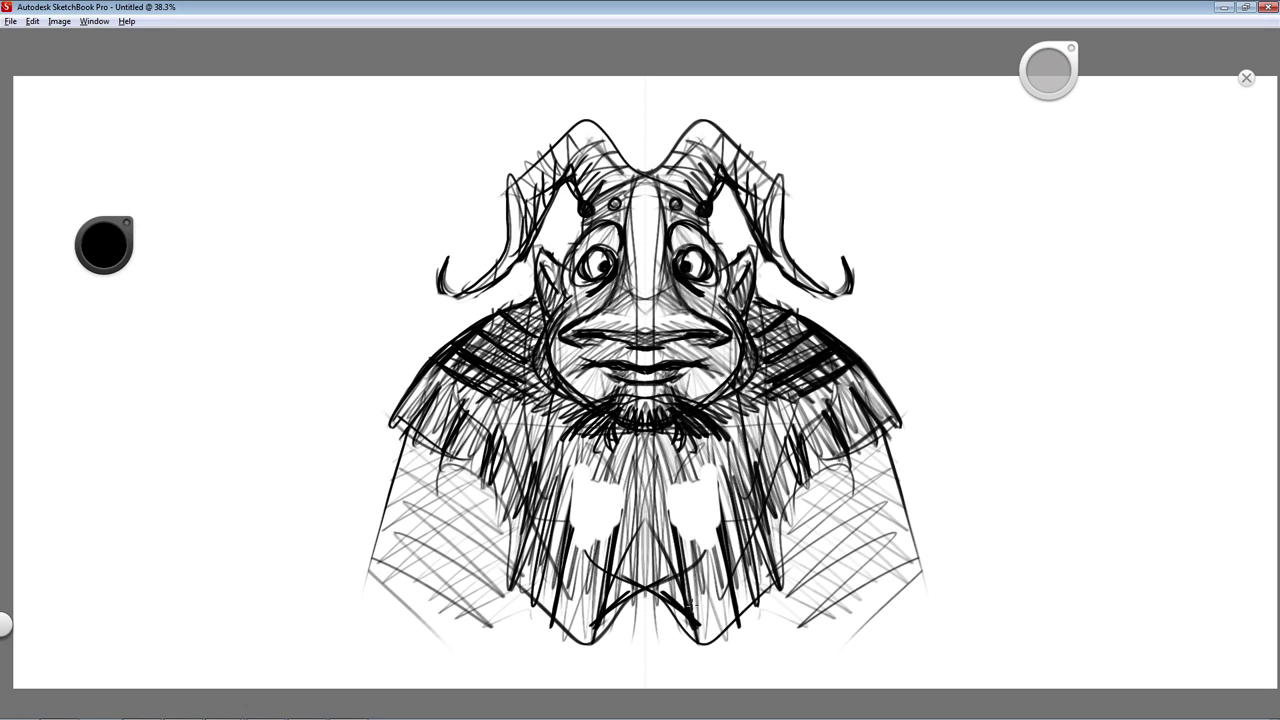
mouse_move(690, 605)
mouse_down()
mouse_move(666, 528)
mouse_move(718, 508)
mouse_move(728, 560)
mouse_up()
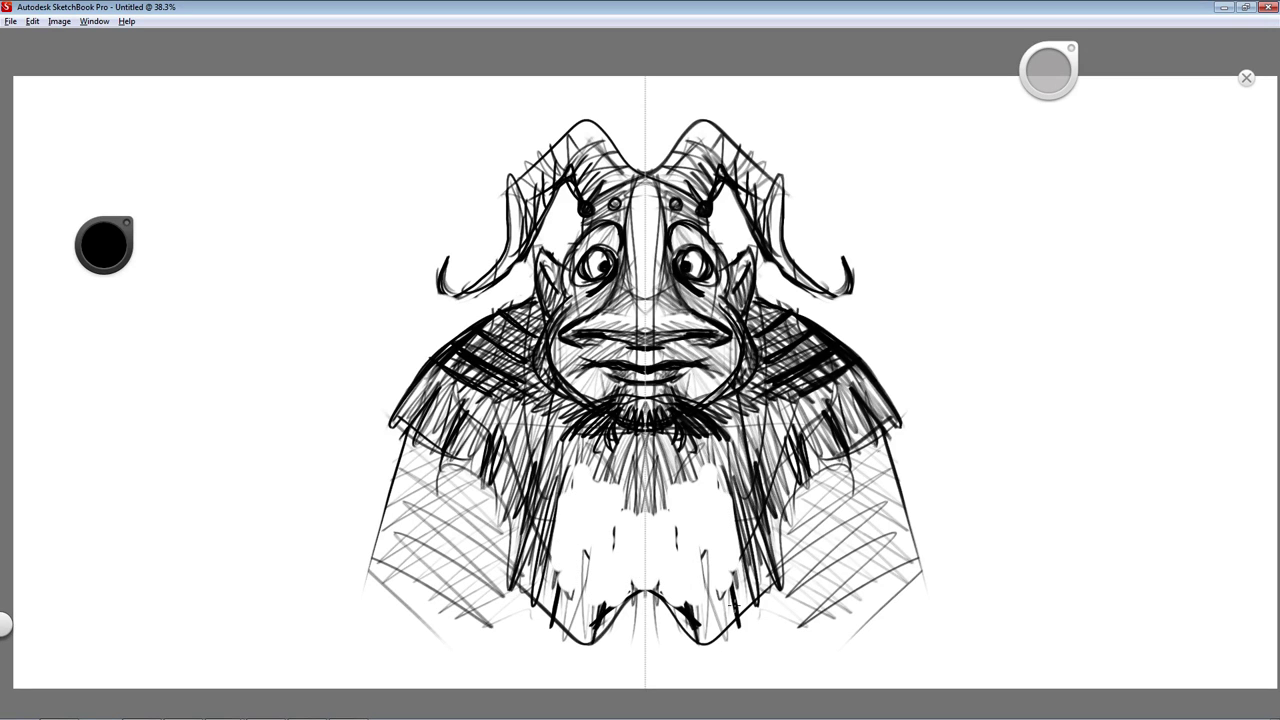
drag(597, 592, 599, 622)
mouse_move(680, 538)
mouse_down()
mouse_move(668, 512)
mouse_move(704, 559)
mouse_up()
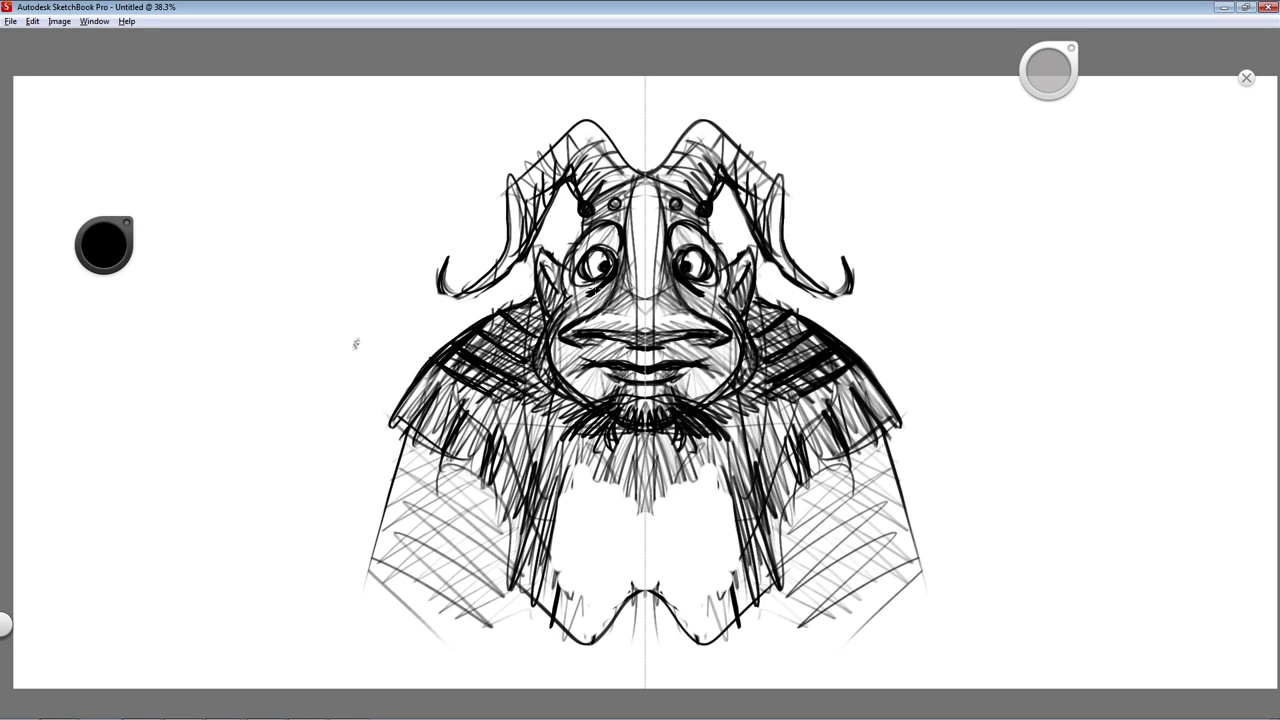
drag(572, 480, 558, 590)
drag(605, 455, 578, 640)
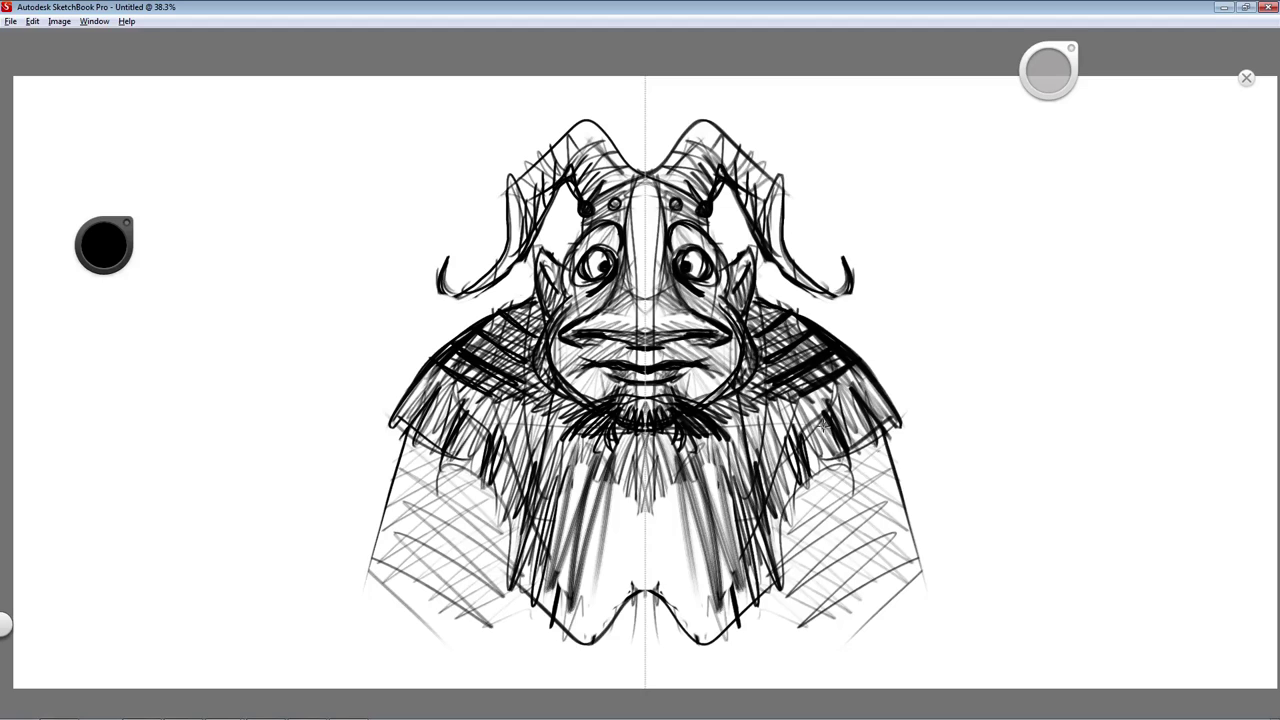
key(ctrl+z)
key(ctrl+z)
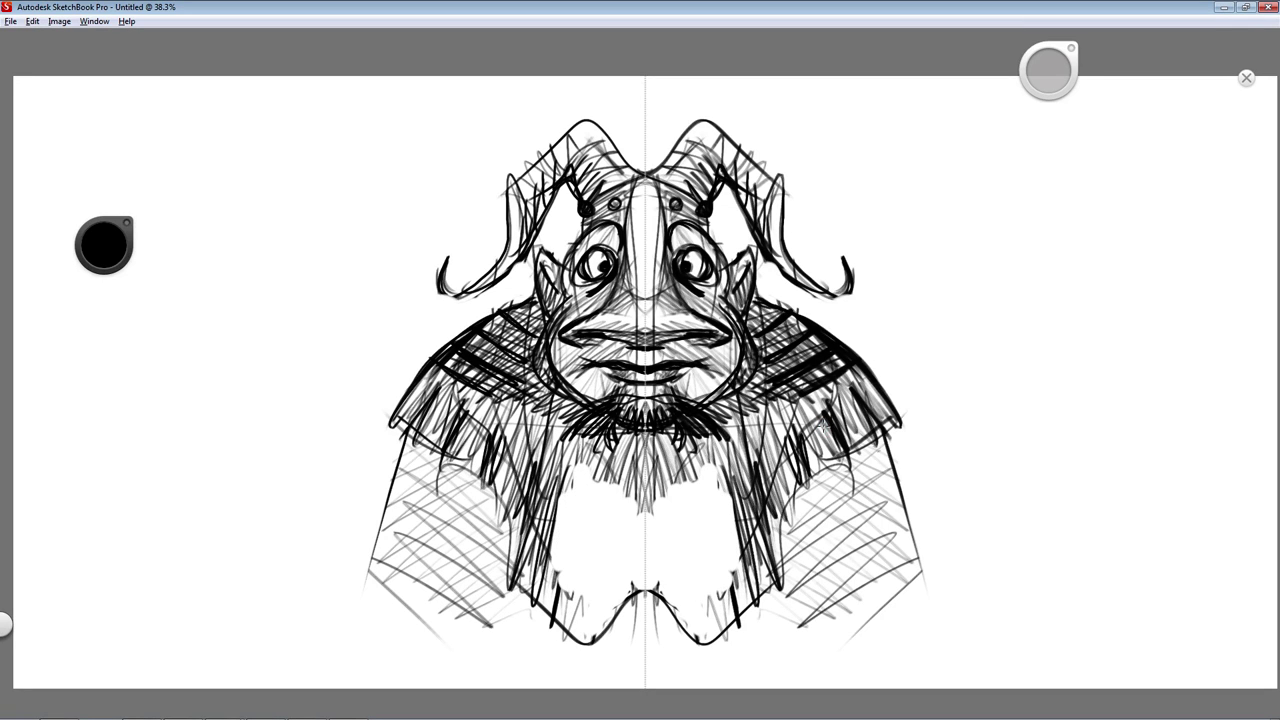
Step: Adjust the brush, refill the cleared beard area with fine vertical hatching and darken its centre under the chin
drag(98, 262, 57, 266)
drag(1056, 66, 1038, 66)
drag(1022, 61, 1014, 60)
mouse_move(553, 593)
mouse_down()
mouse_move(590, 618)
mouse_move(640, 620)
mouse_move(708, 565)
mouse_up()
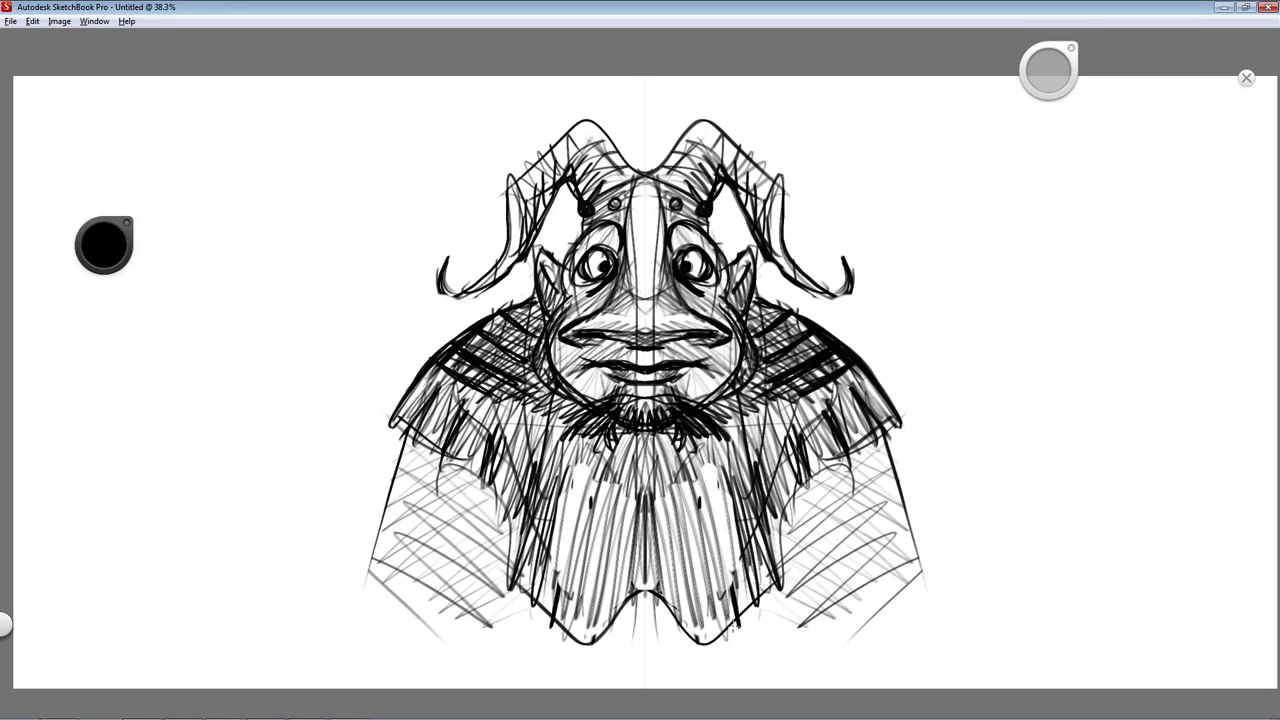
drag(726, 455, 708, 592)
mouse_move(690, 418)
mouse_down()
mouse_move(682, 452)
mouse_move(642, 462)
mouse_up()
drag(664, 446, 632, 474)
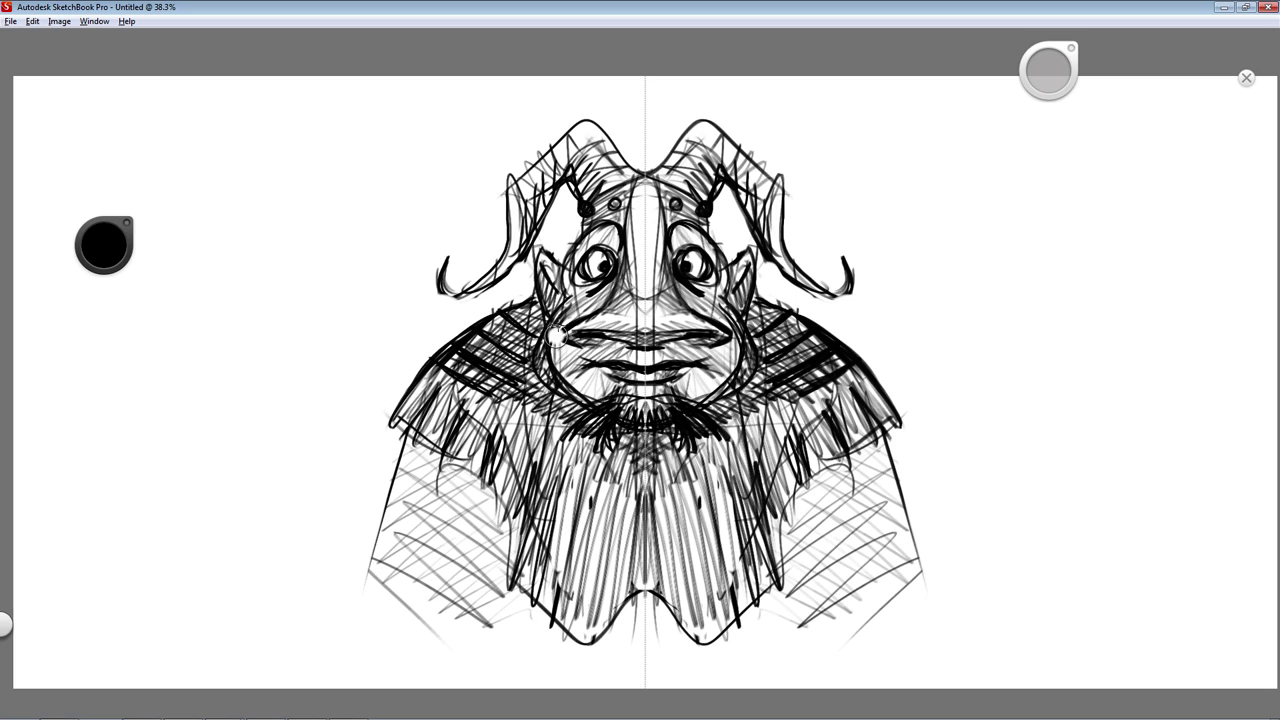
Step: Thicken the jaw contours and shade the lower cheeks down to the beard
drag(558, 325, 568, 383)
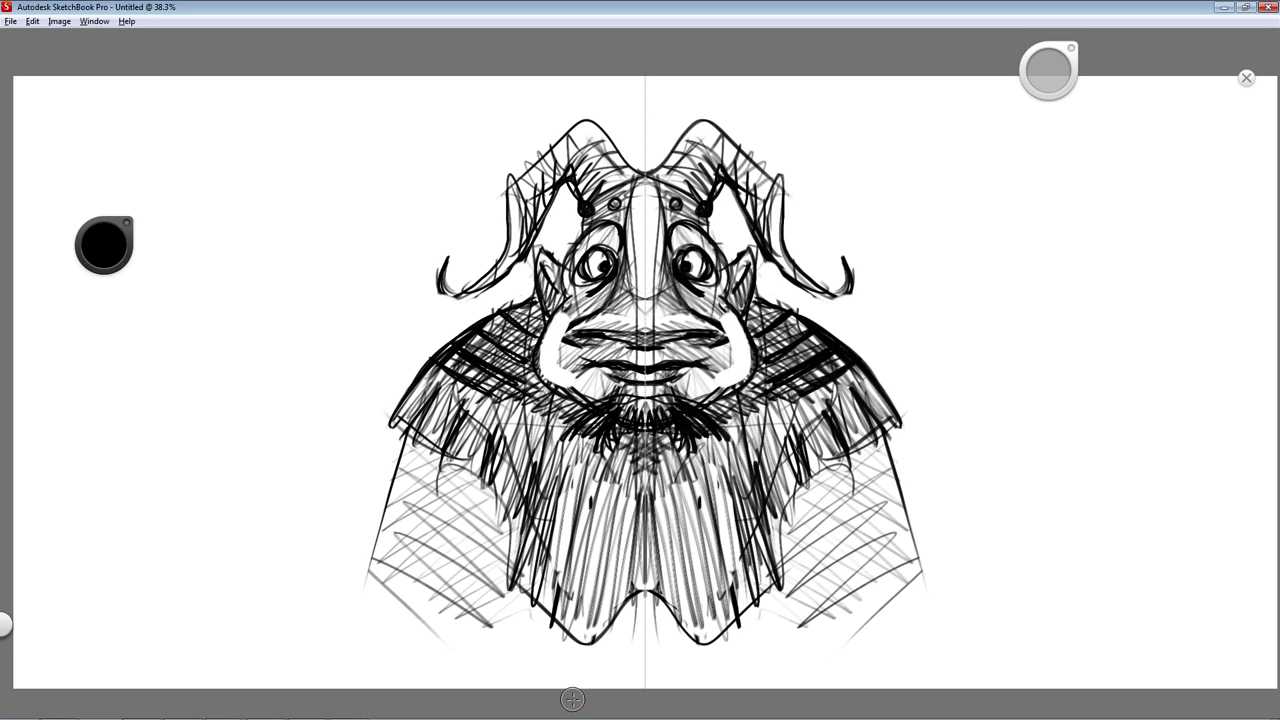
key(ctrl+z)
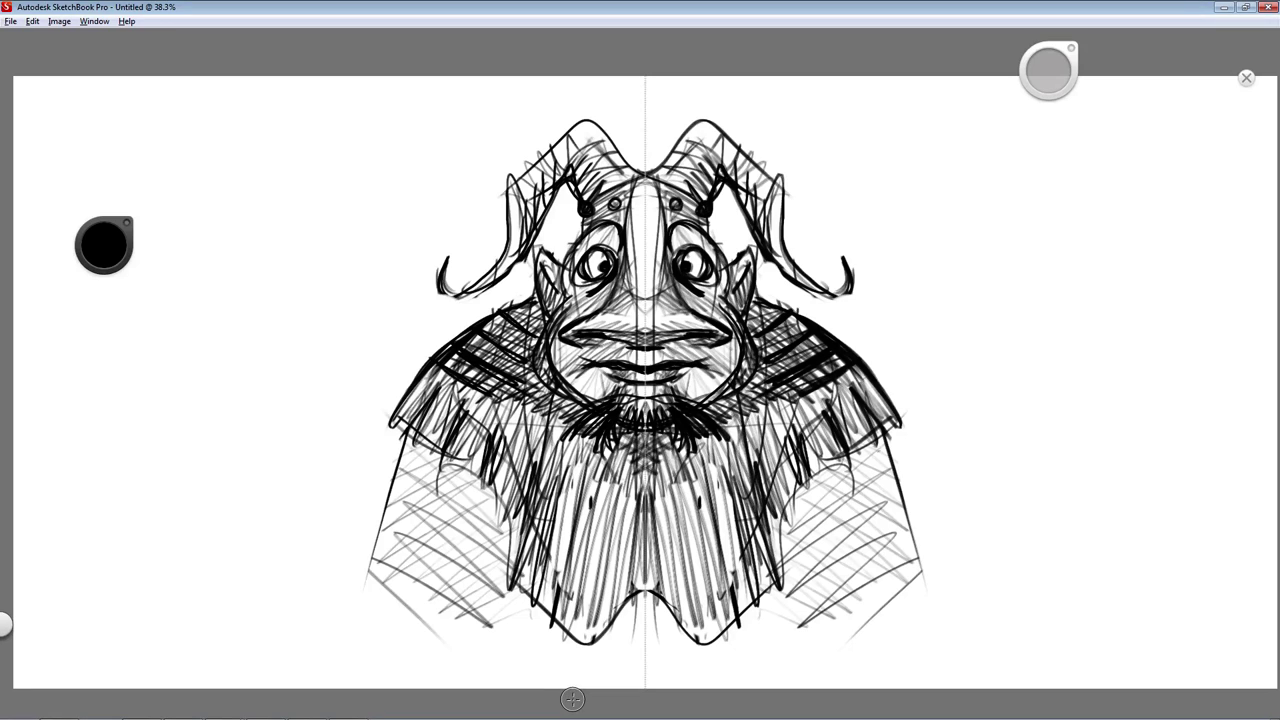
drag(538, 346, 552, 380)
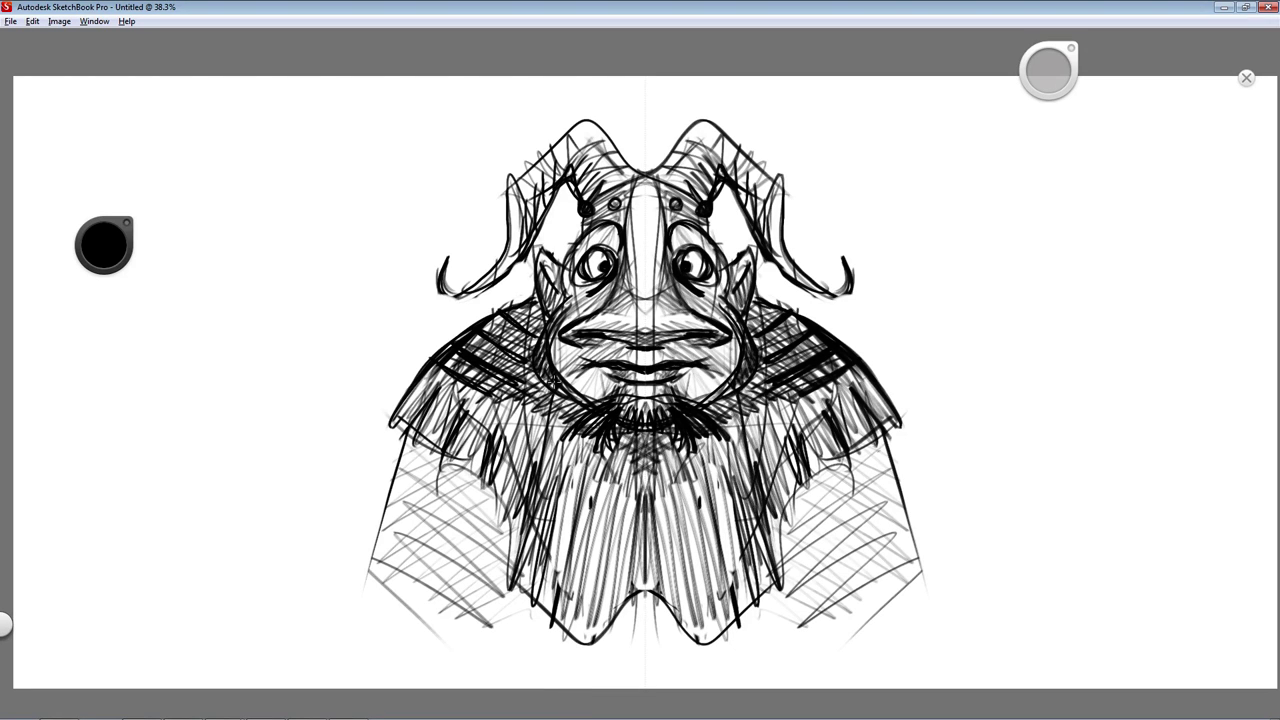
drag(712, 405, 766, 360)
drag(556, 360, 586, 404)
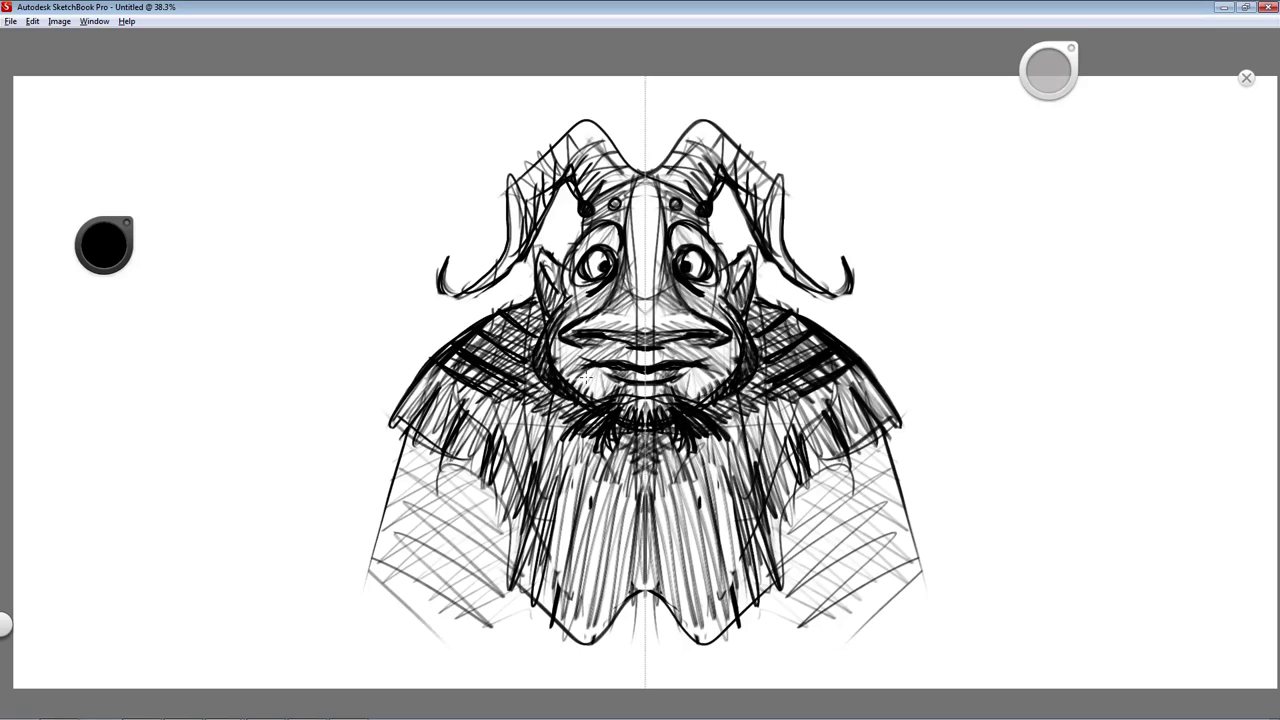
Step: Save the drawing as a PSD file named "horned goat goblin" in the Doodles folder
click(11, 21)
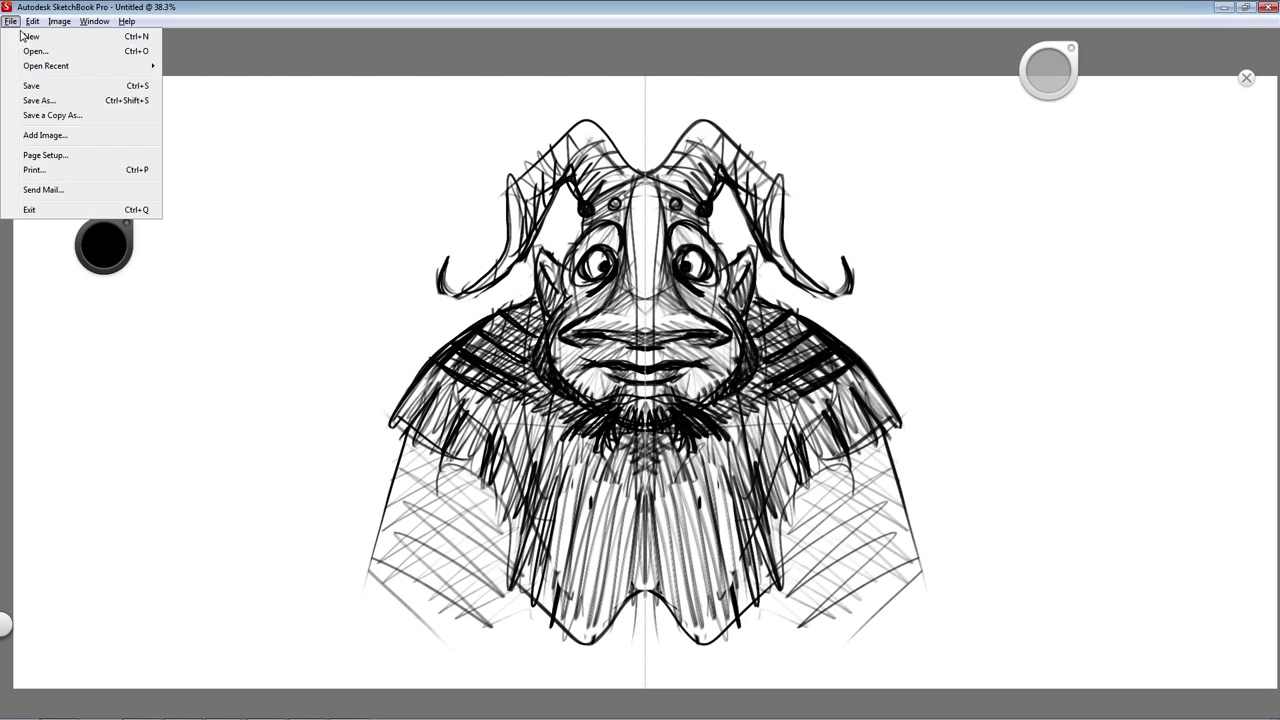
click(45, 101)
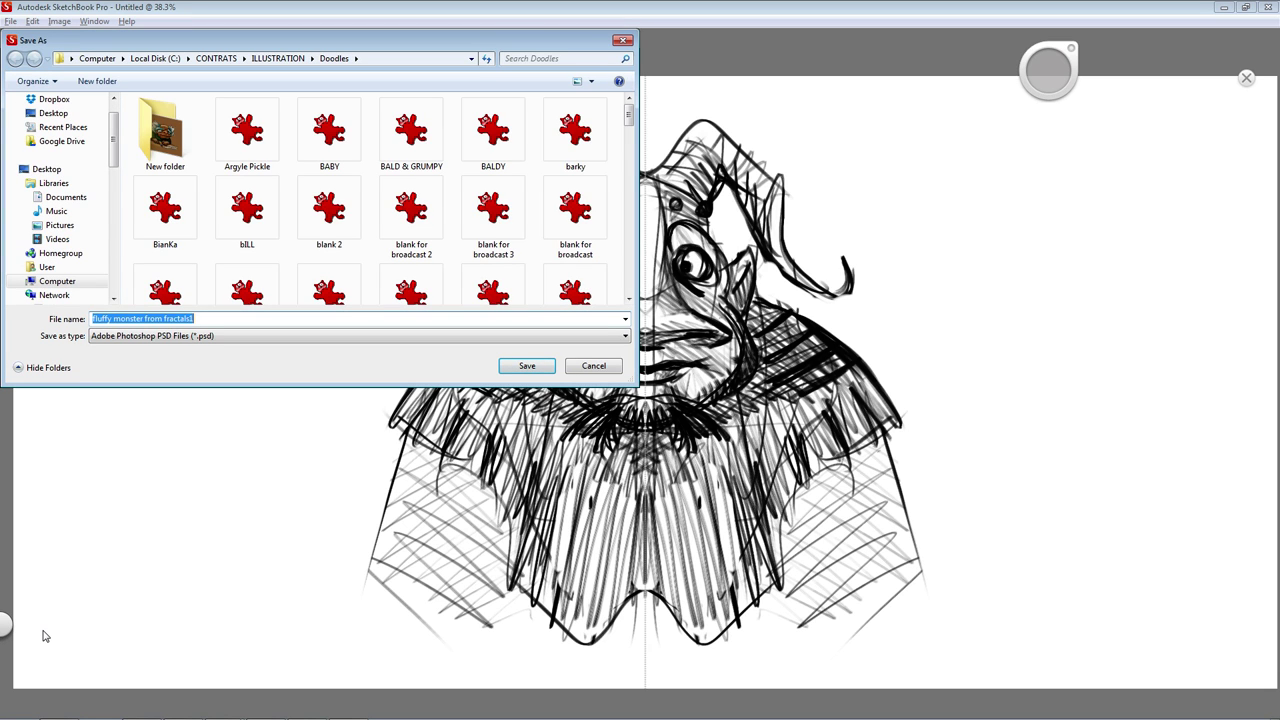
text(horned )
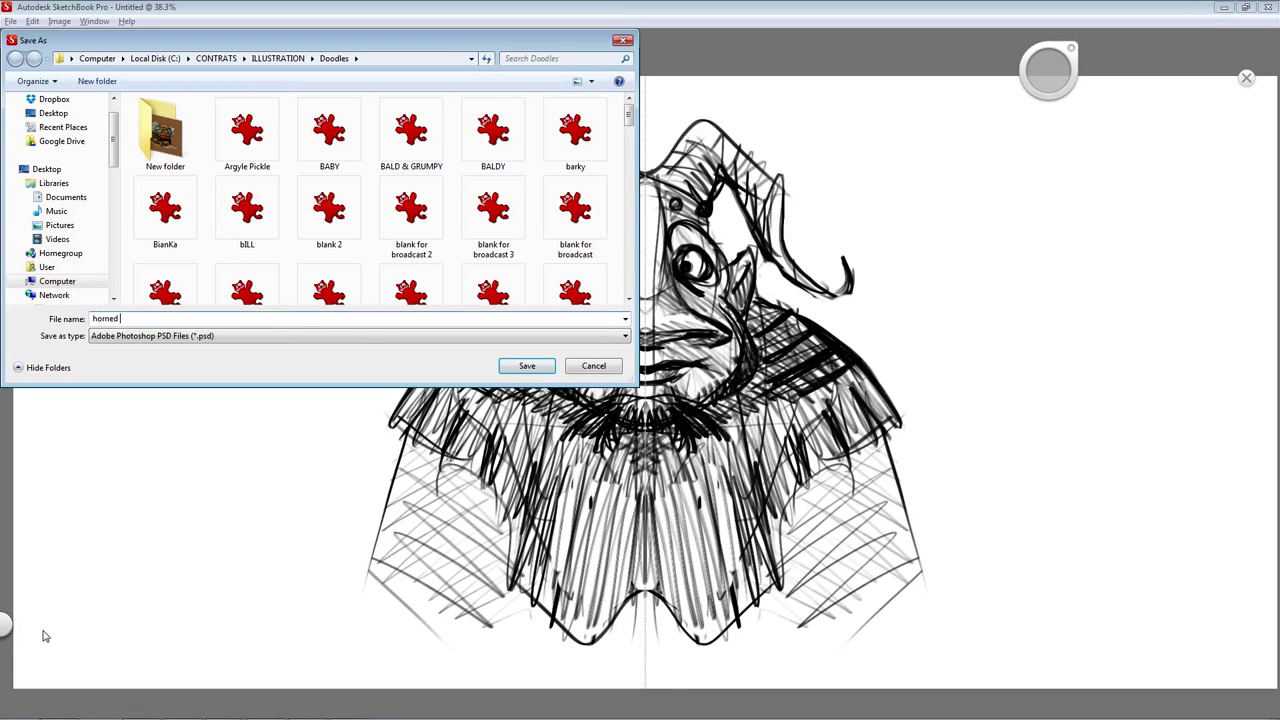
text(goat goblin)
key(Return)
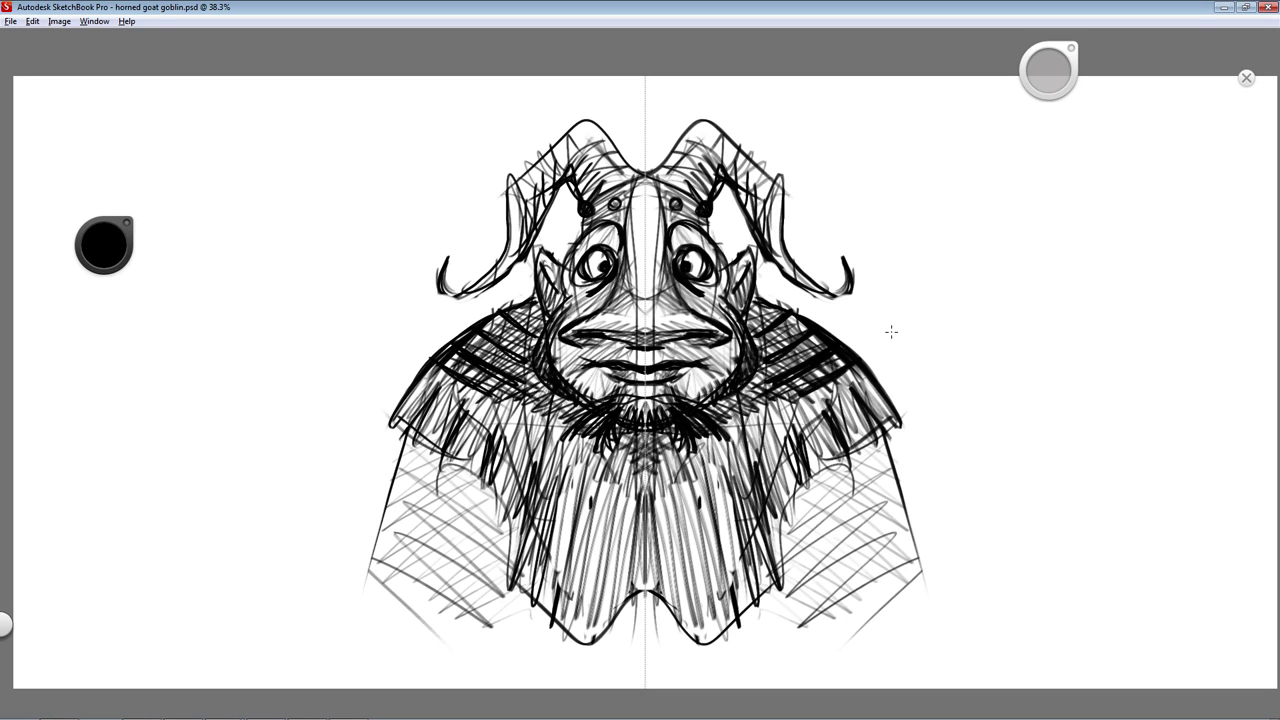
Step: Touch up the face with small strokes around the eyes, nose and mouth, and refine the horns' inner edges
drag(564, 270, 584, 243)
mouse_move(606, 292)
mouse_down()
mouse_move(618, 254)
mouse_move(674, 223)
mouse_up()
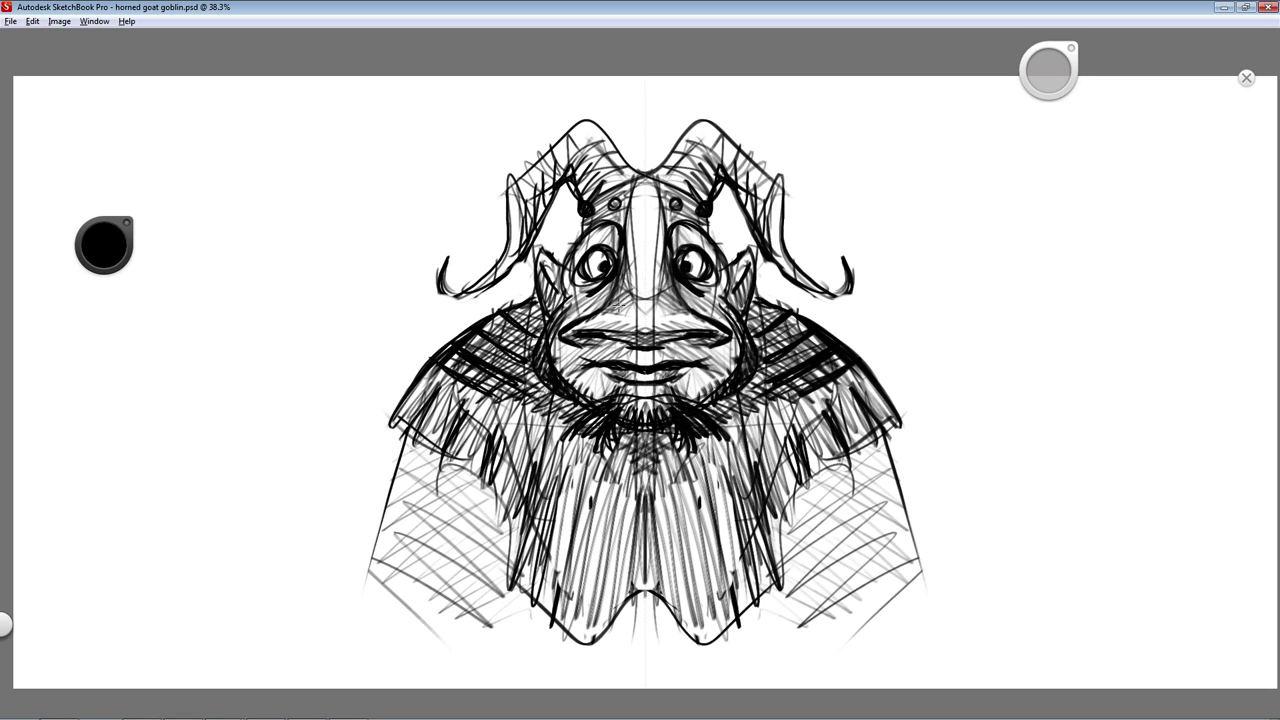
drag(629, 247, 624, 291)
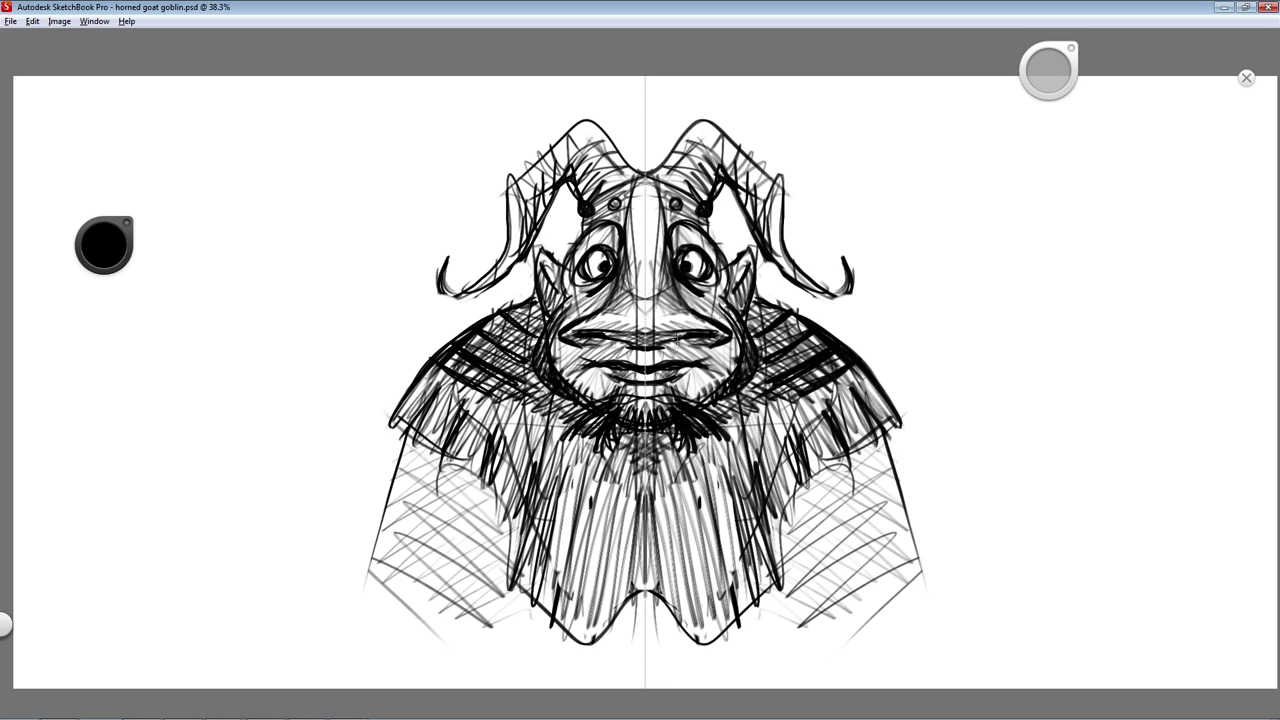
drag(709, 349, 714, 362)
drag(778, 228, 758, 170)
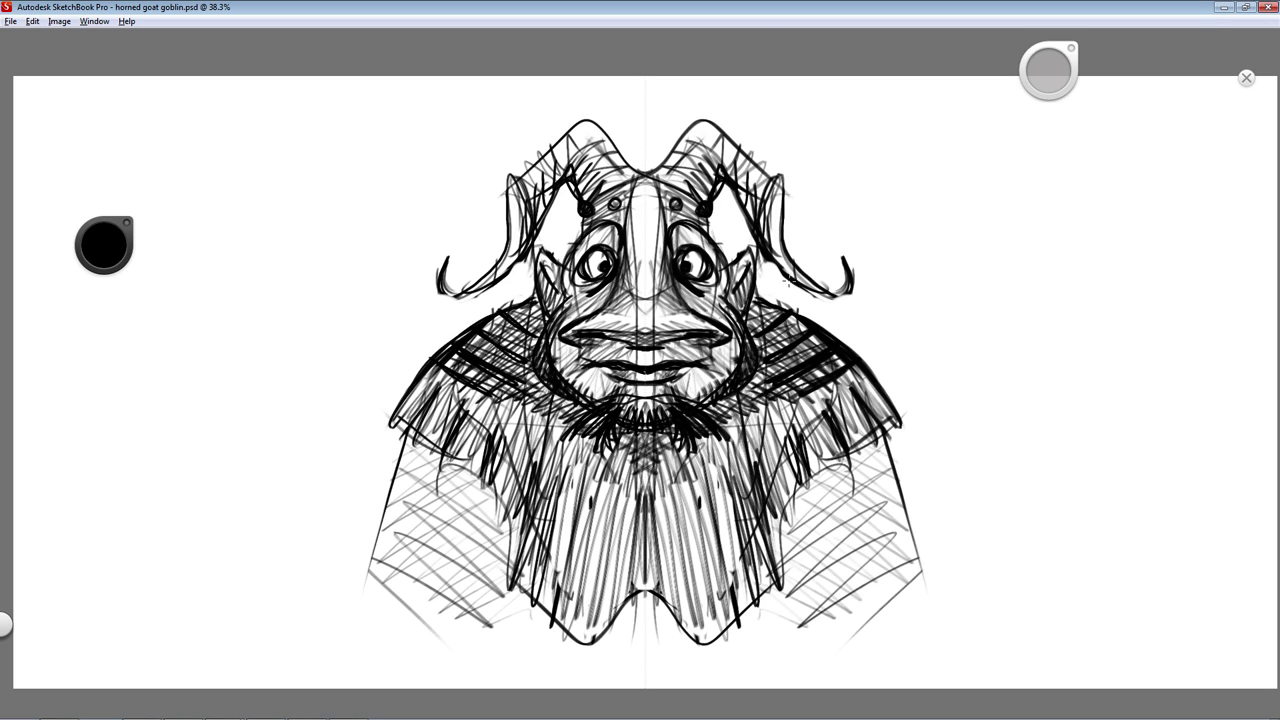
Step: Darken the hatching on the collar beside the jaw and give the shoulder bands heavy, pointed outer ends
mouse_move(758, 216)
mouse_down()
mouse_move(778, 174)
mouse_move(783, 206)
mouse_up()
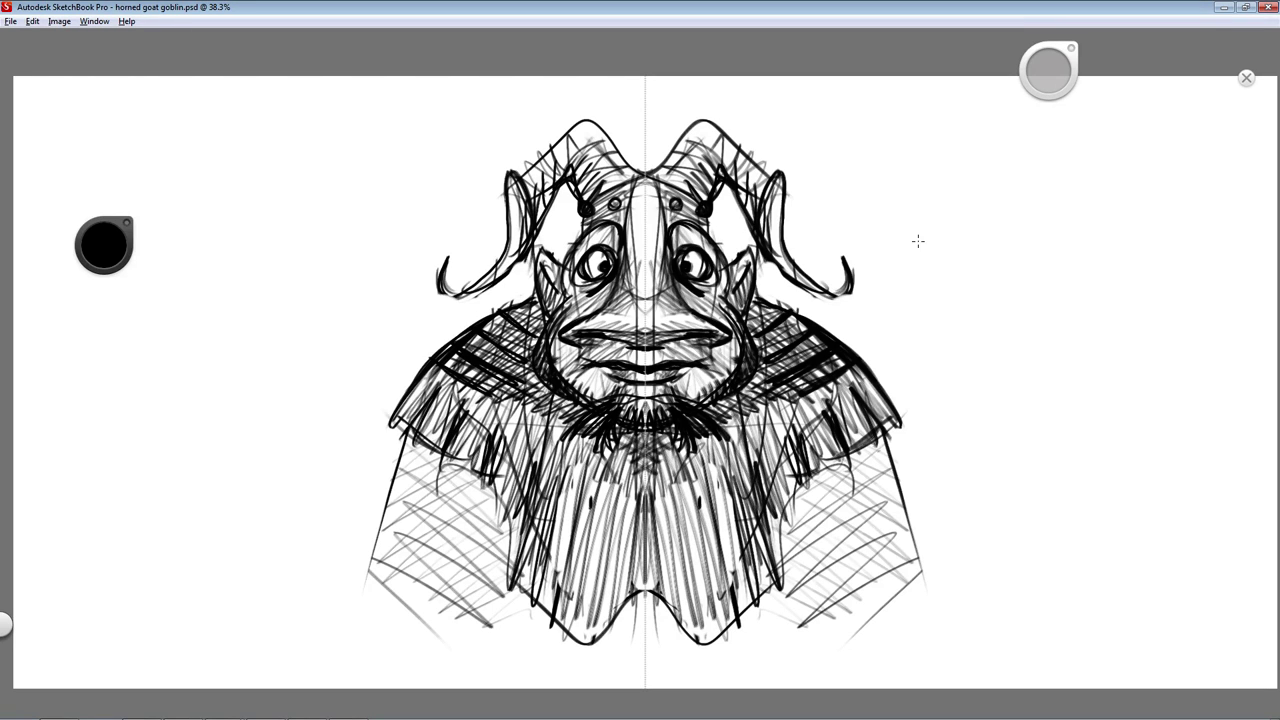
drag(782, 373, 730, 397)
drag(794, 387, 718, 410)
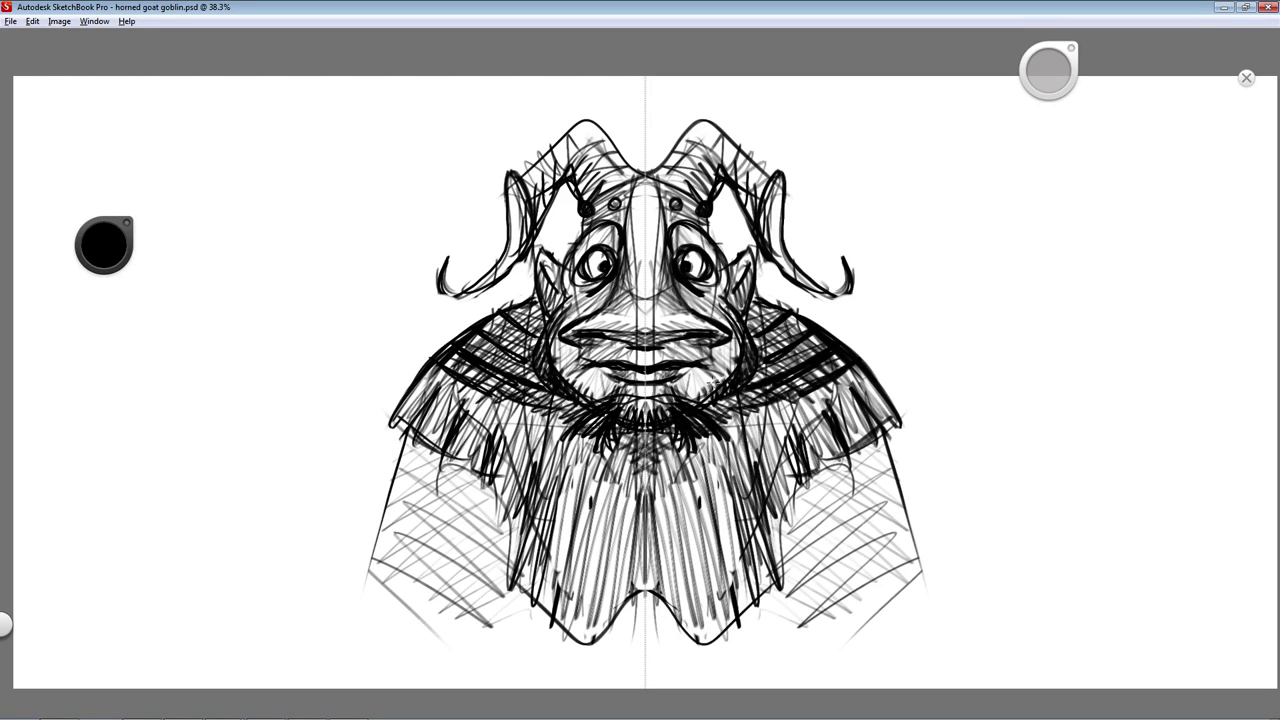
drag(798, 396, 766, 408)
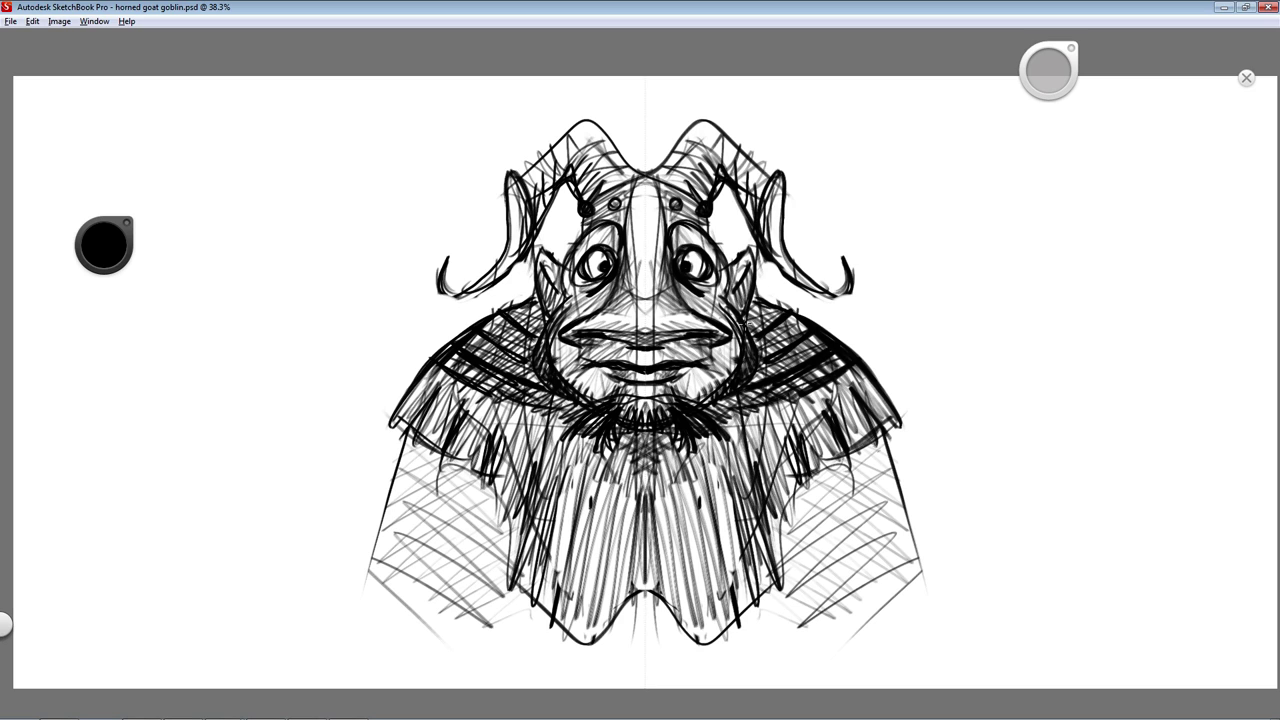
drag(766, 308, 742, 326)
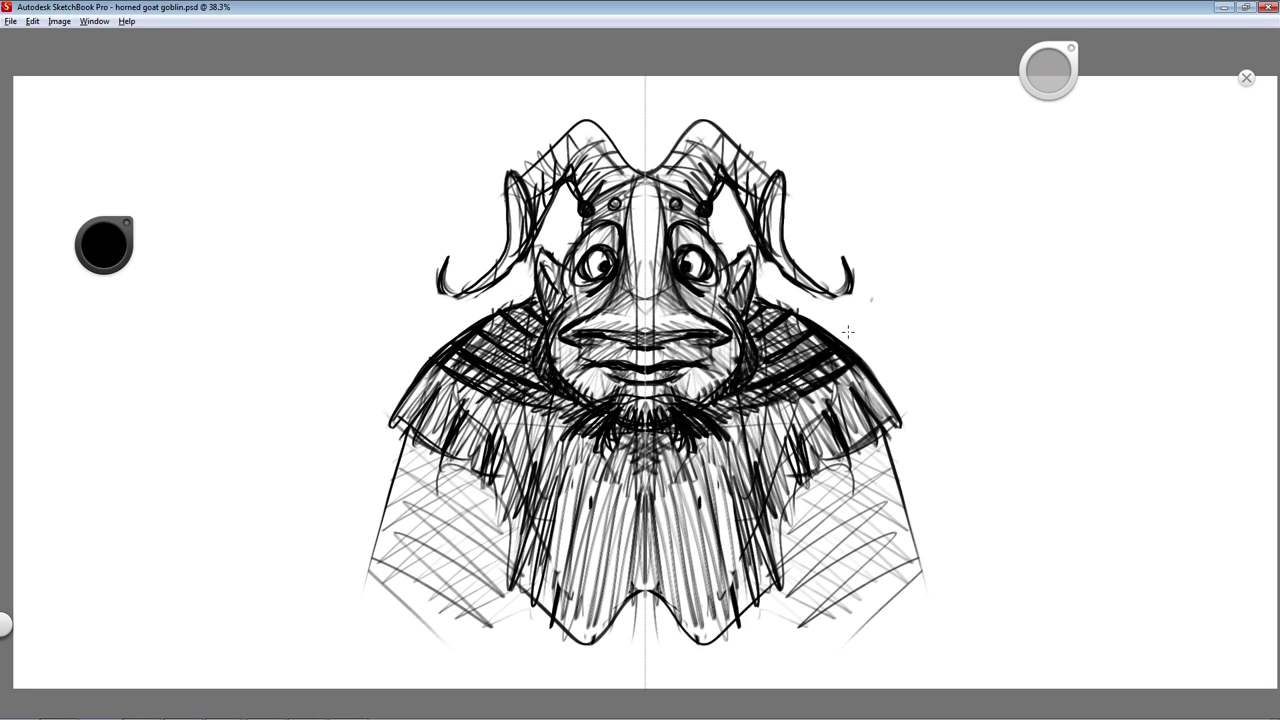
drag(870, 364, 846, 346)
Step: Add cross strokes on the nose bridge, a dark horizontal line across the forehead, and touch-up strokes along the lower horn curves
mouse_move(654, 268)
mouse_down()
mouse_move(632, 264)
mouse_move(660, 254)
mouse_move(630, 249)
mouse_up()
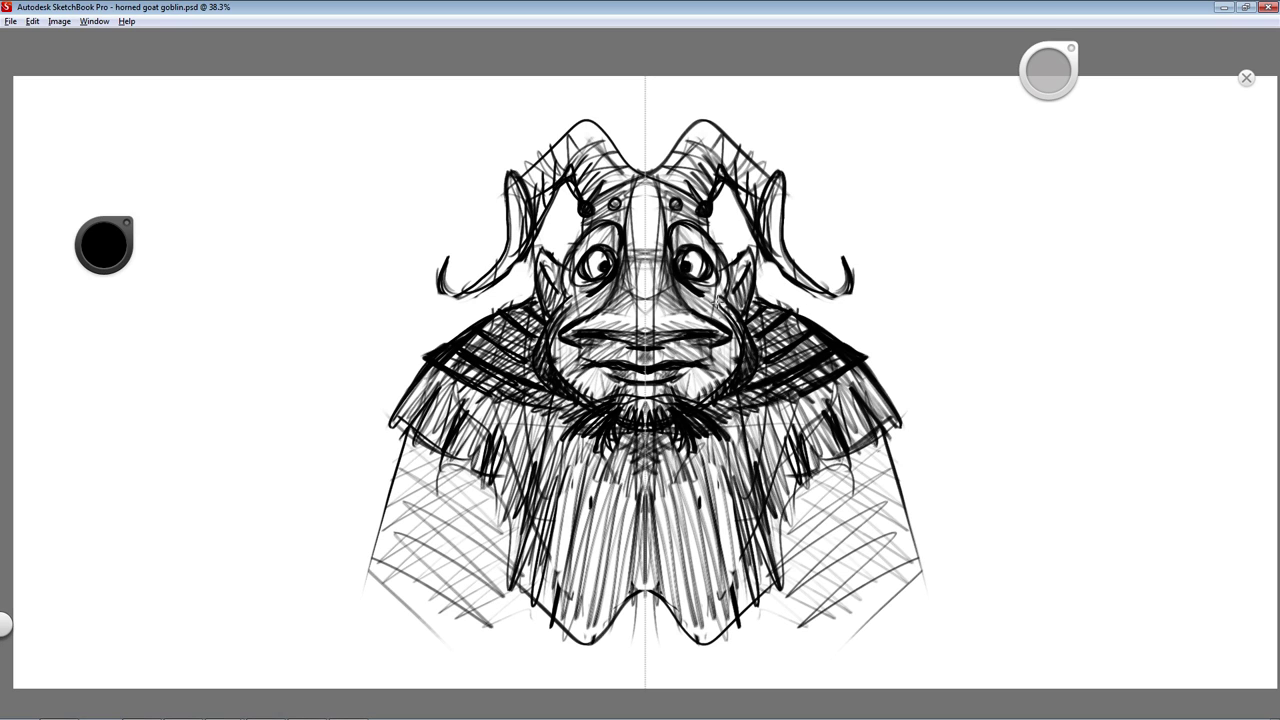
drag(708, 300, 728, 288)
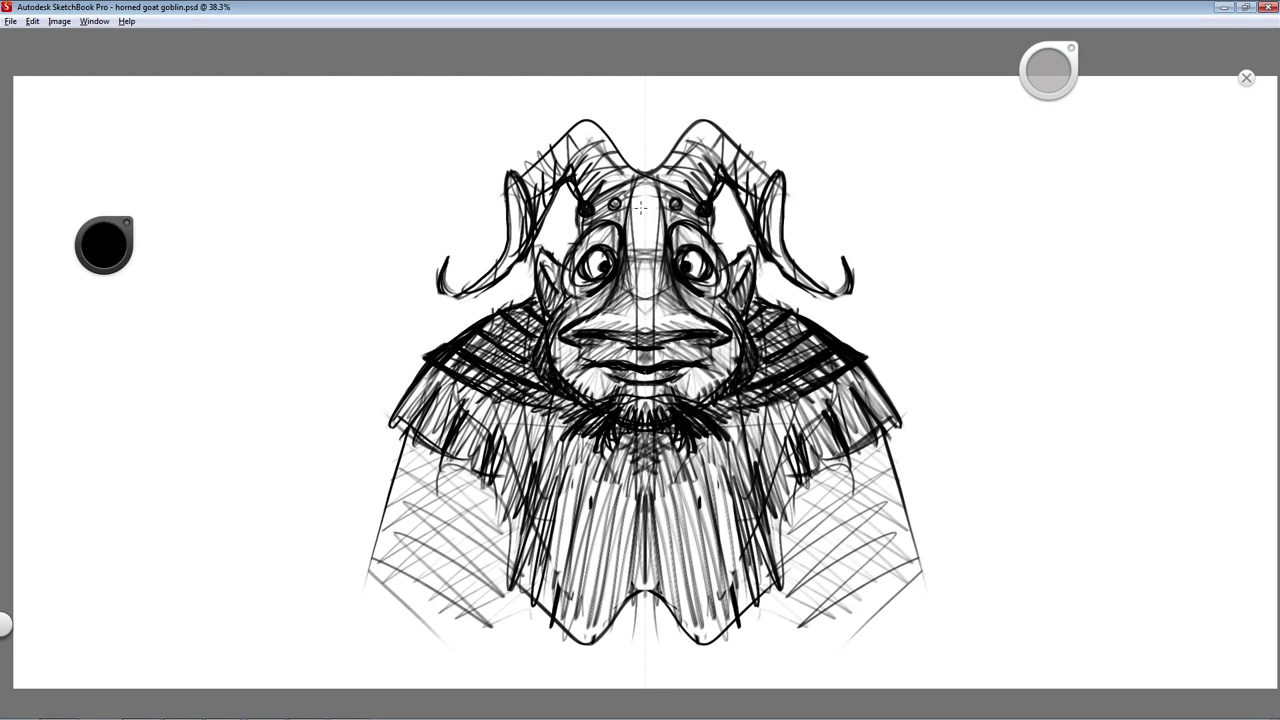
drag(670, 208, 606, 208)
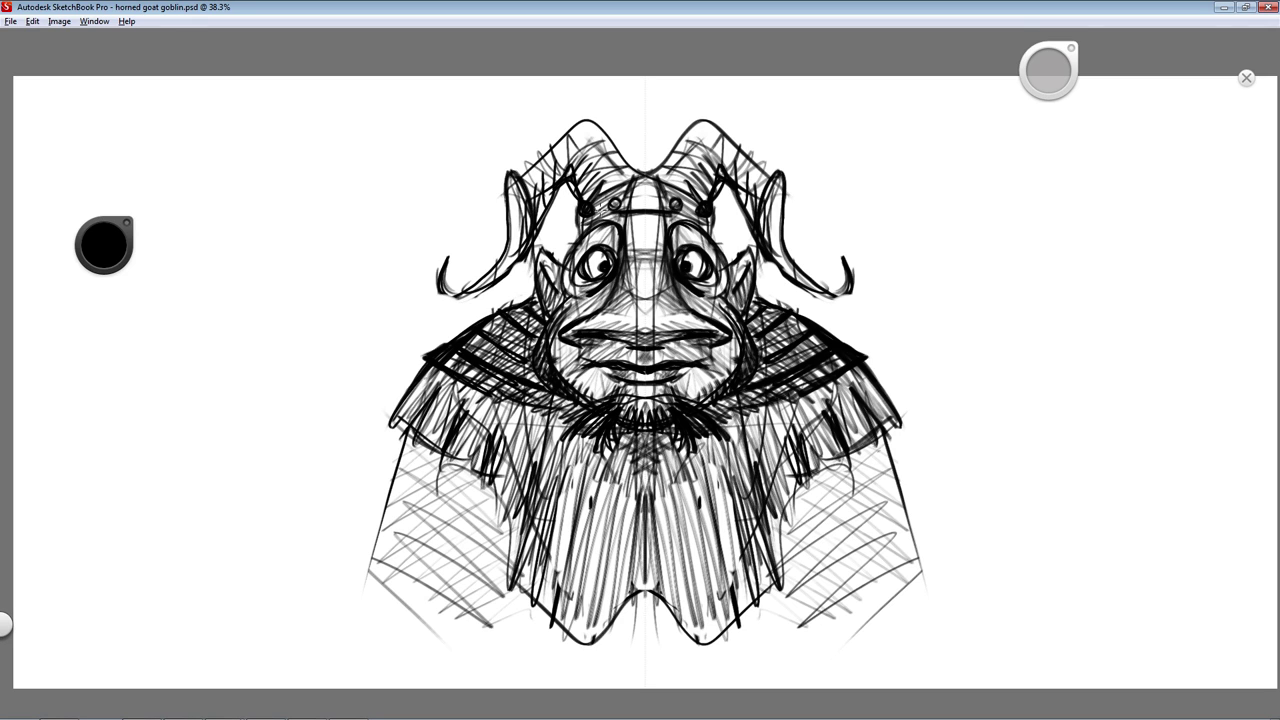
drag(616, 184, 586, 224)
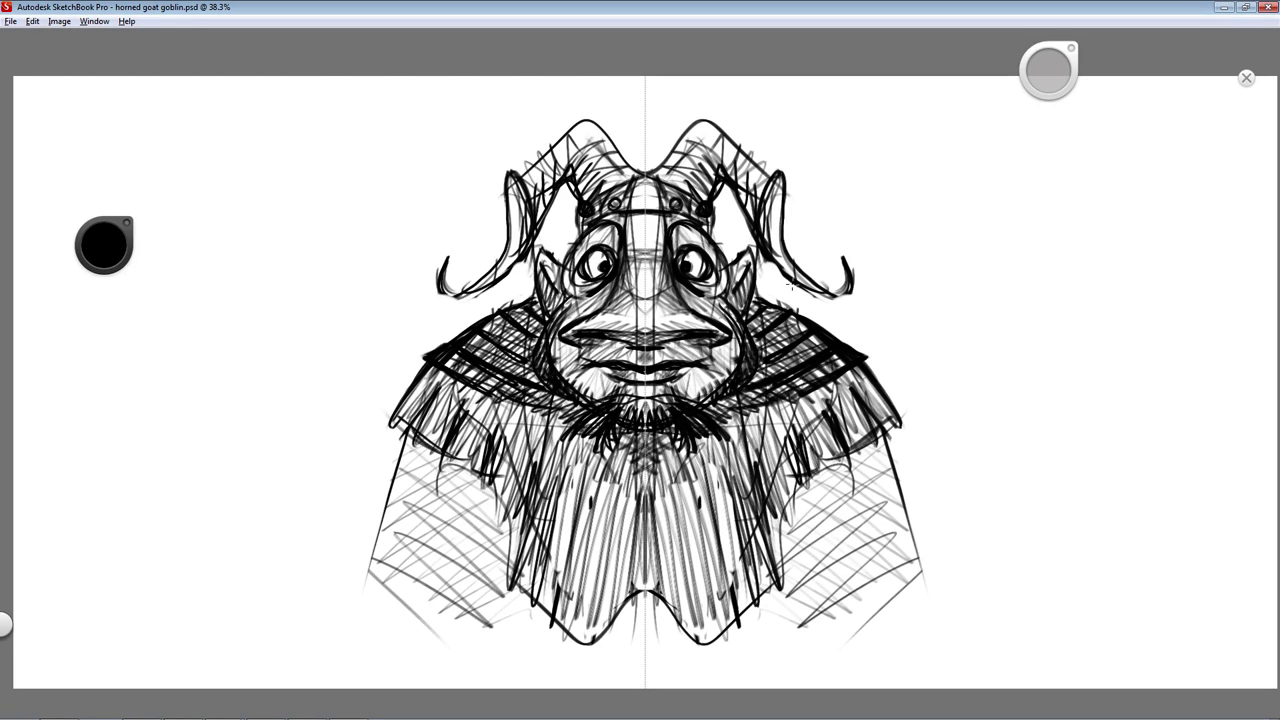
drag(806, 287, 842, 294)
drag(472, 290, 514, 234)
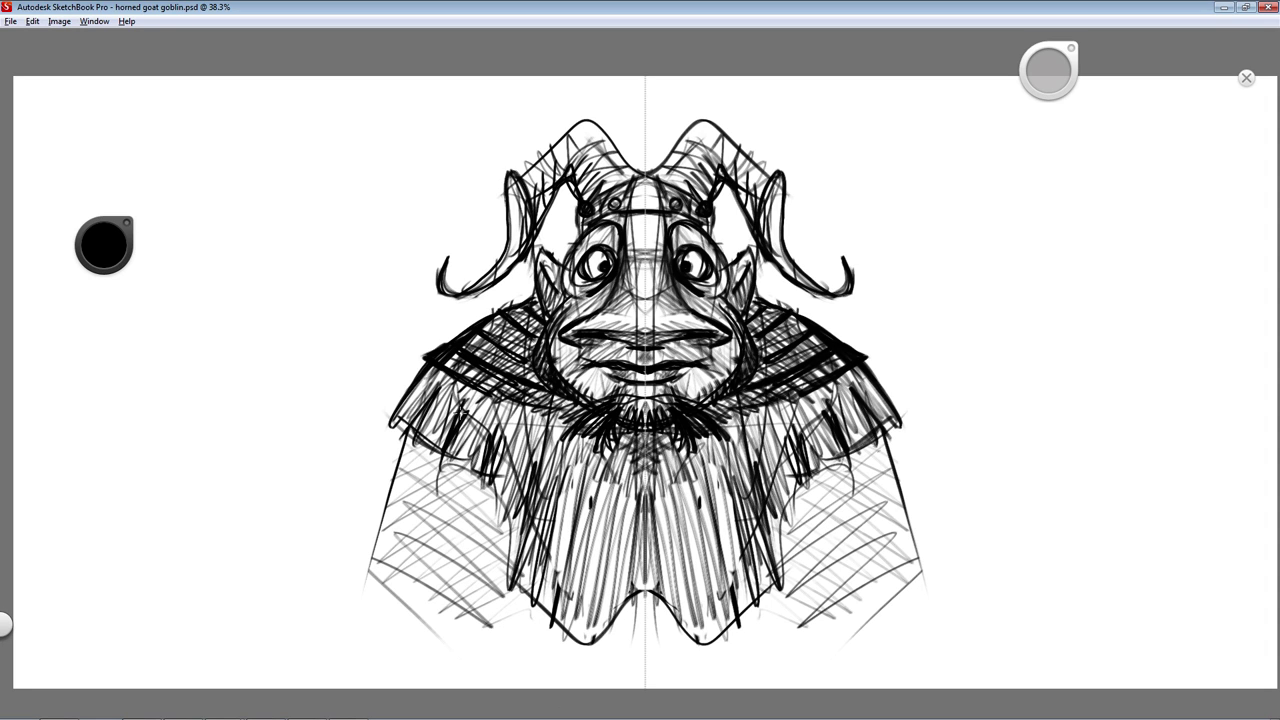
Step: Reinforce the outer contours of both arms and add vertical shading strokes along their inner edges beside the beard
drag(402, 432, 380, 566)
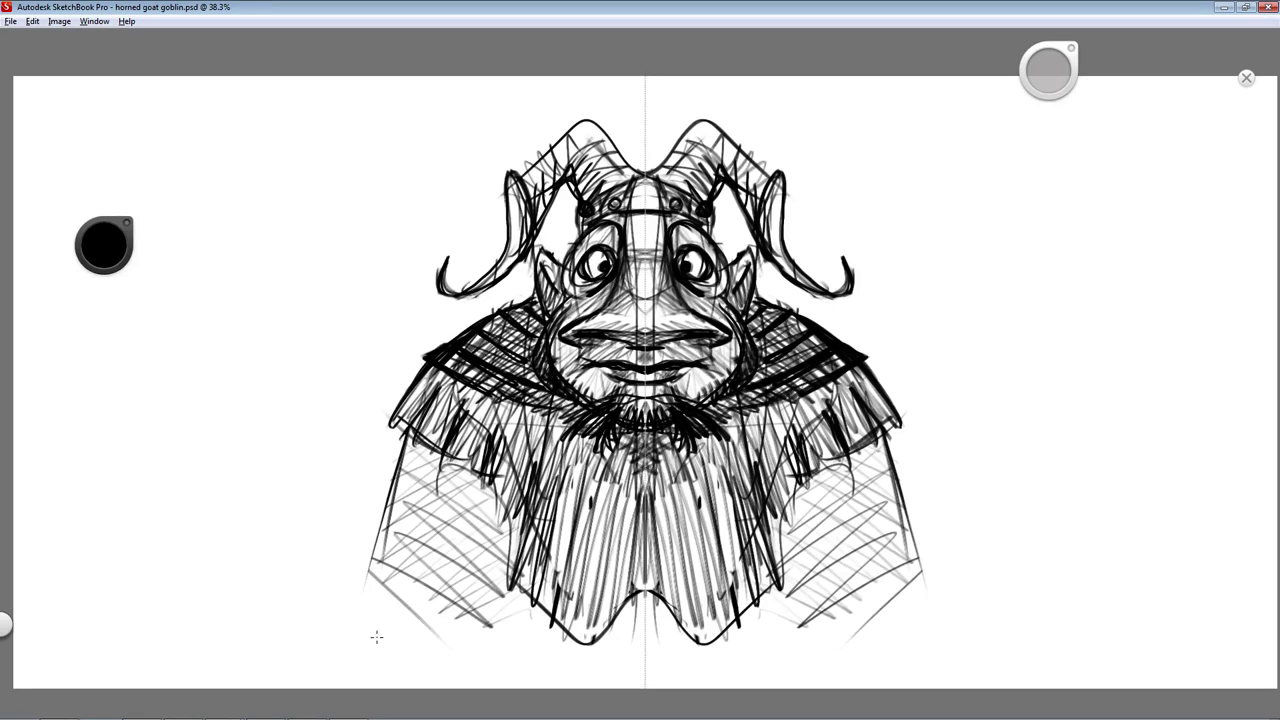
drag(874, 478, 894, 560)
drag(864, 441, 888, 508)
drag(798, 488, 806, 604)
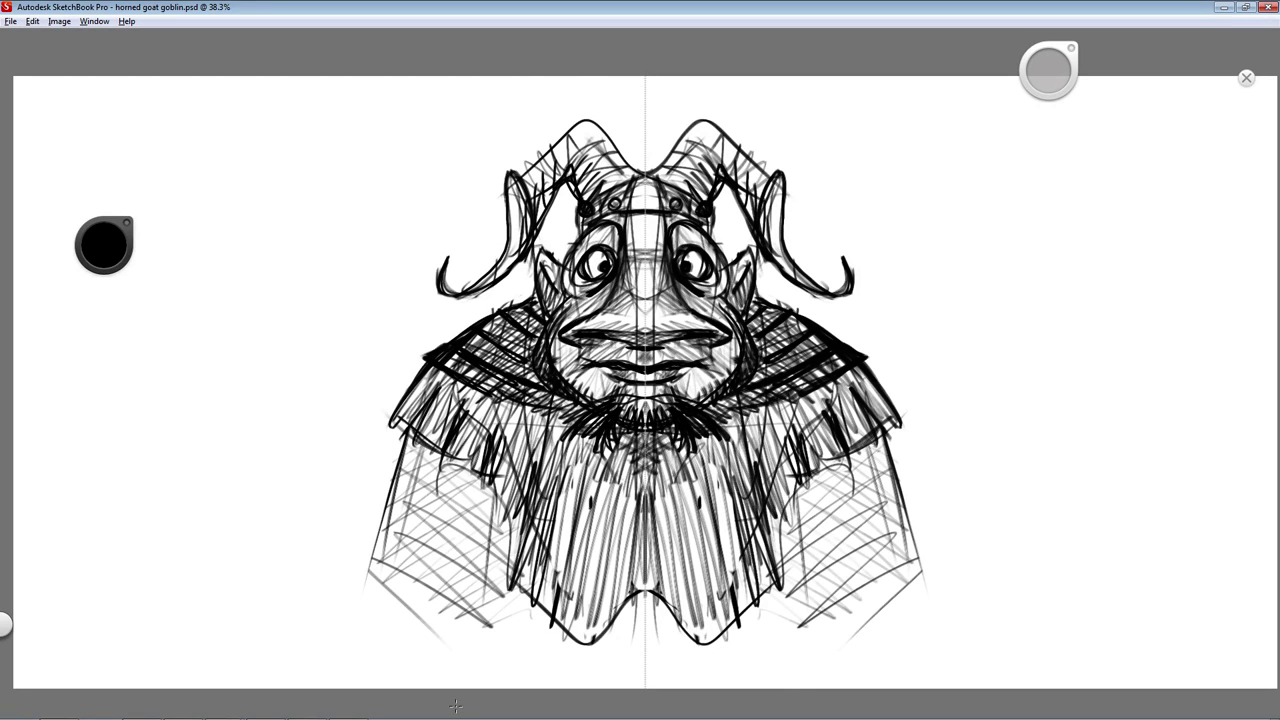
drag(508, 520, 498, 600)
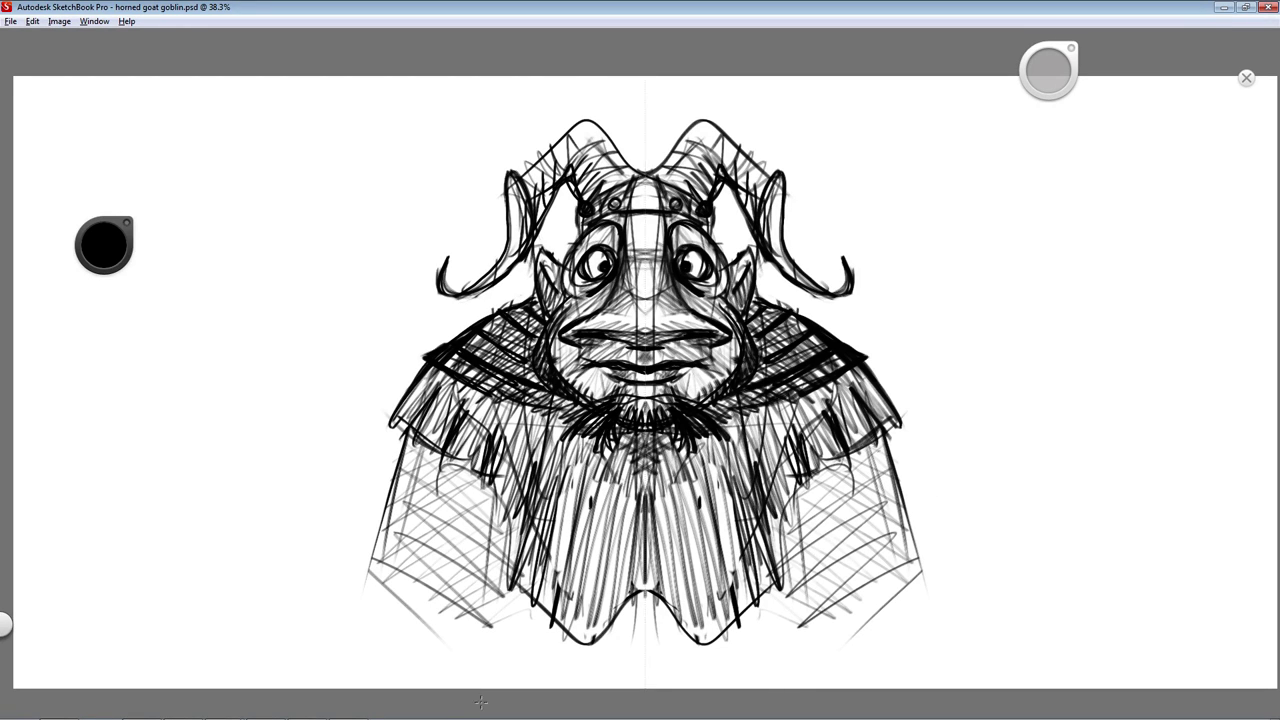
drag(505, 544, 503, 592)
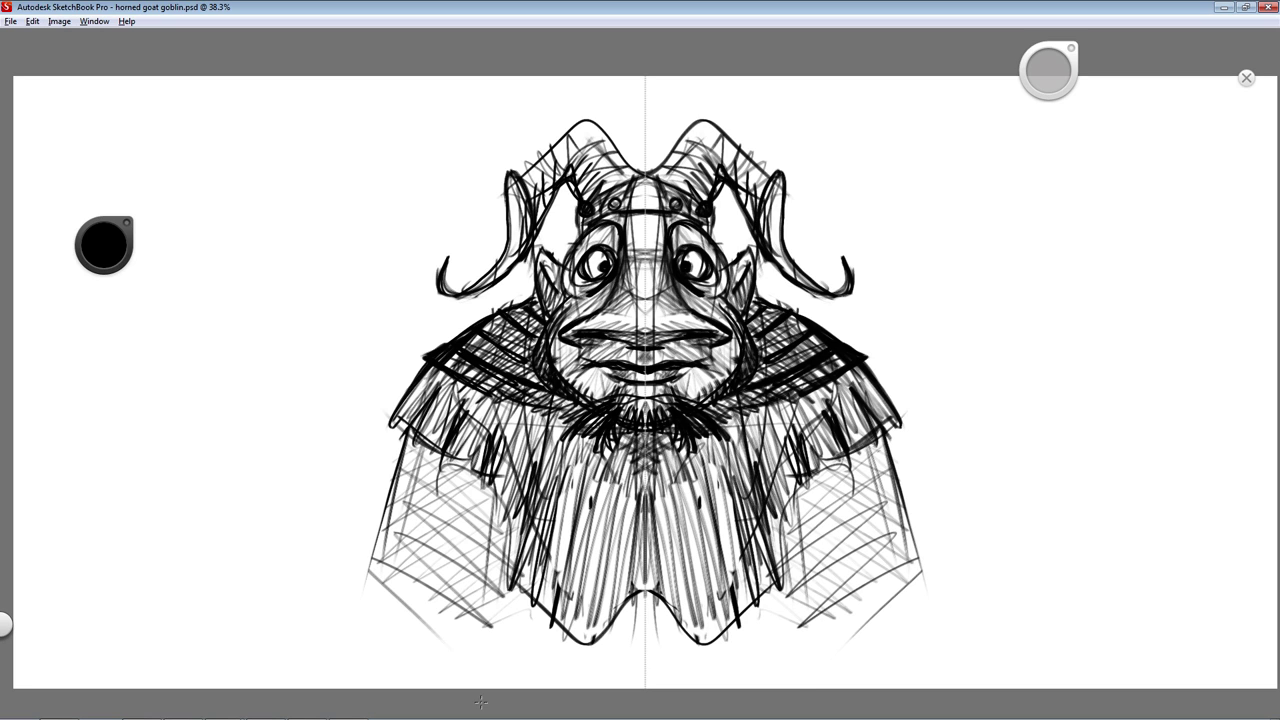
Step: Add shading strokes to the upper horns and the beard's sides, and save the drawing under its existing name
drag(672, 182, 710, 134)
mouse_move(700, 466)
mouse_down()
mouse_move(726, 610)
mouse_move(732, 584)
mouse_up()
drag(785, 505, 772, 408)
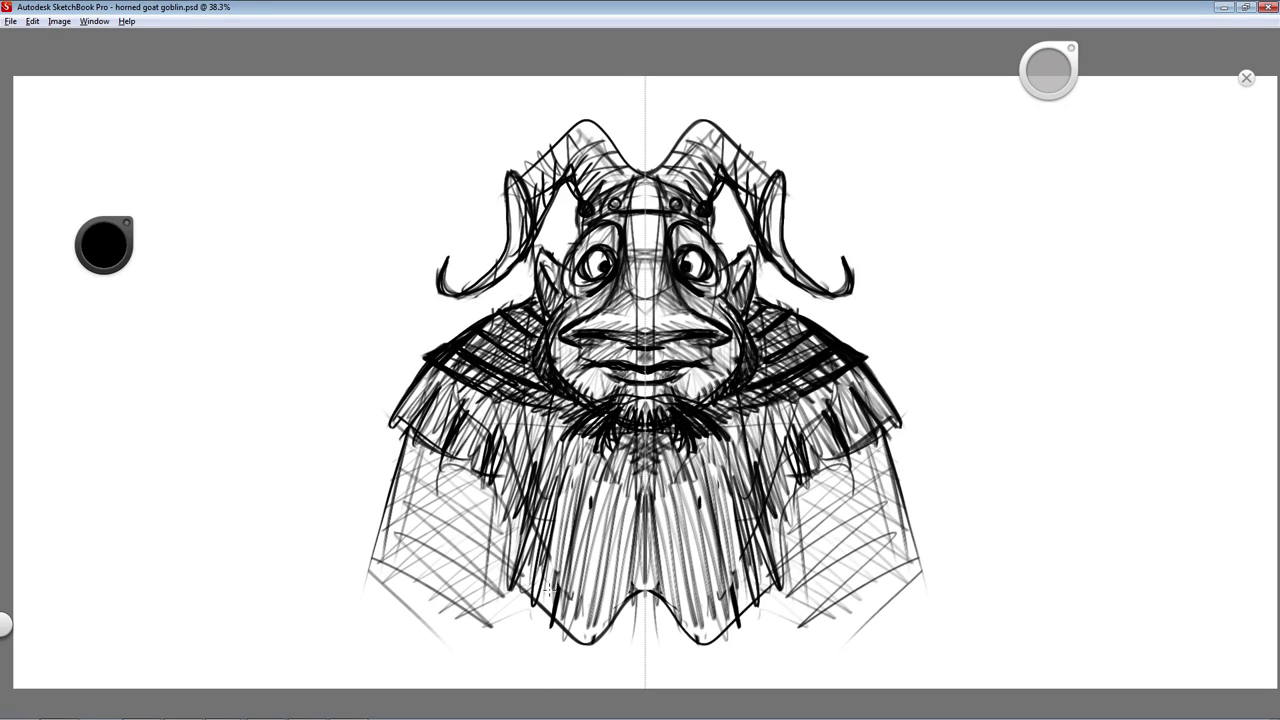
click(11, 21)
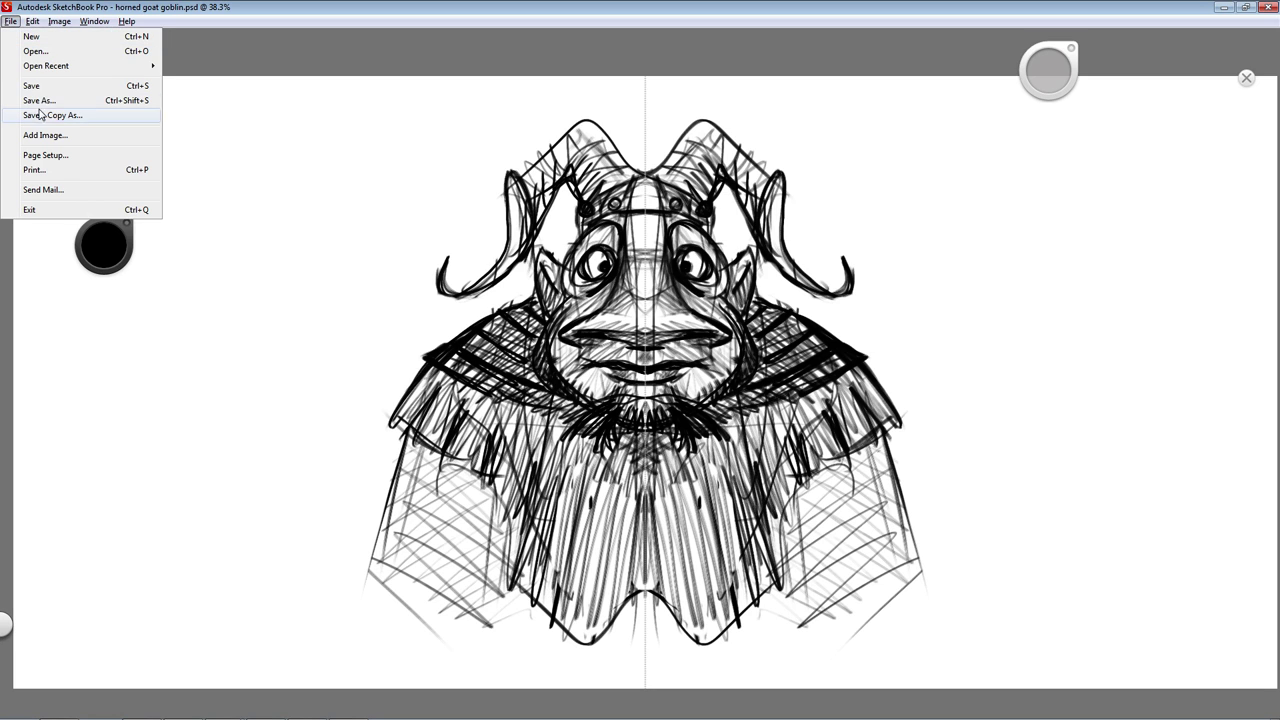
click(41, 88)
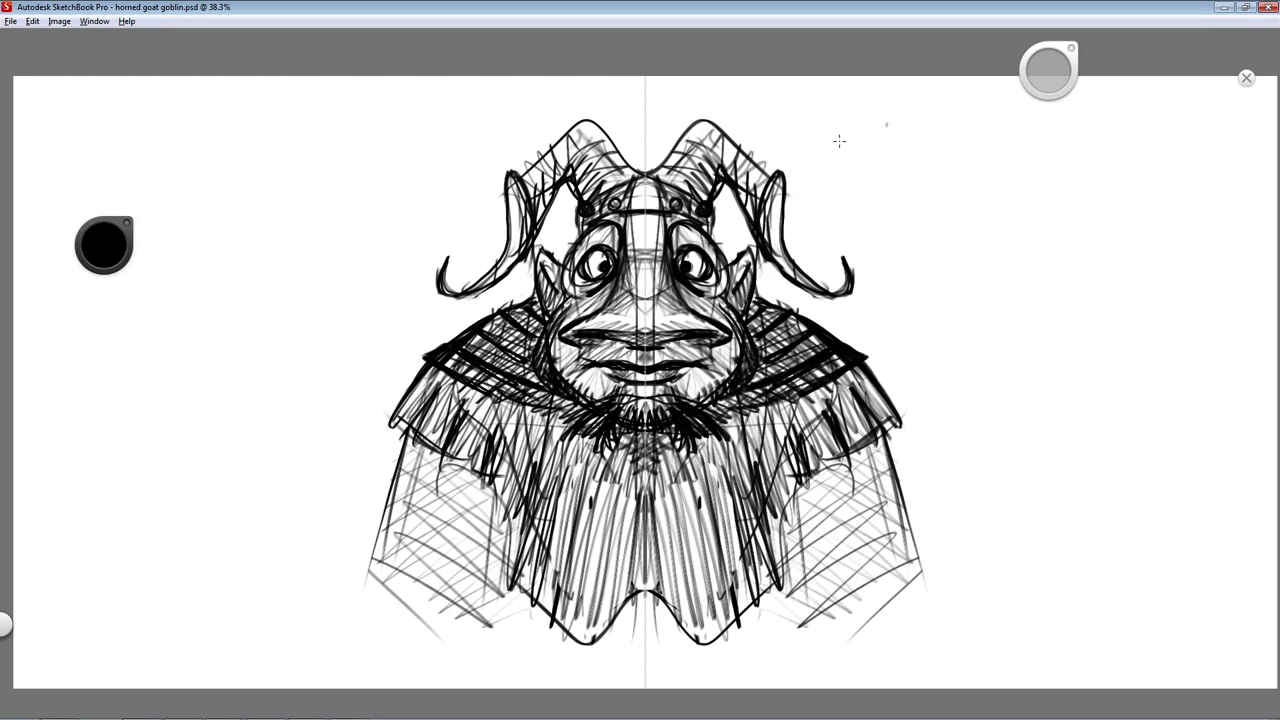
Step: Add a few short shading strokes to the inner edges and bases of the horns
drag(545, 184, 537, 218)
drag(593, 174, 585, 201)
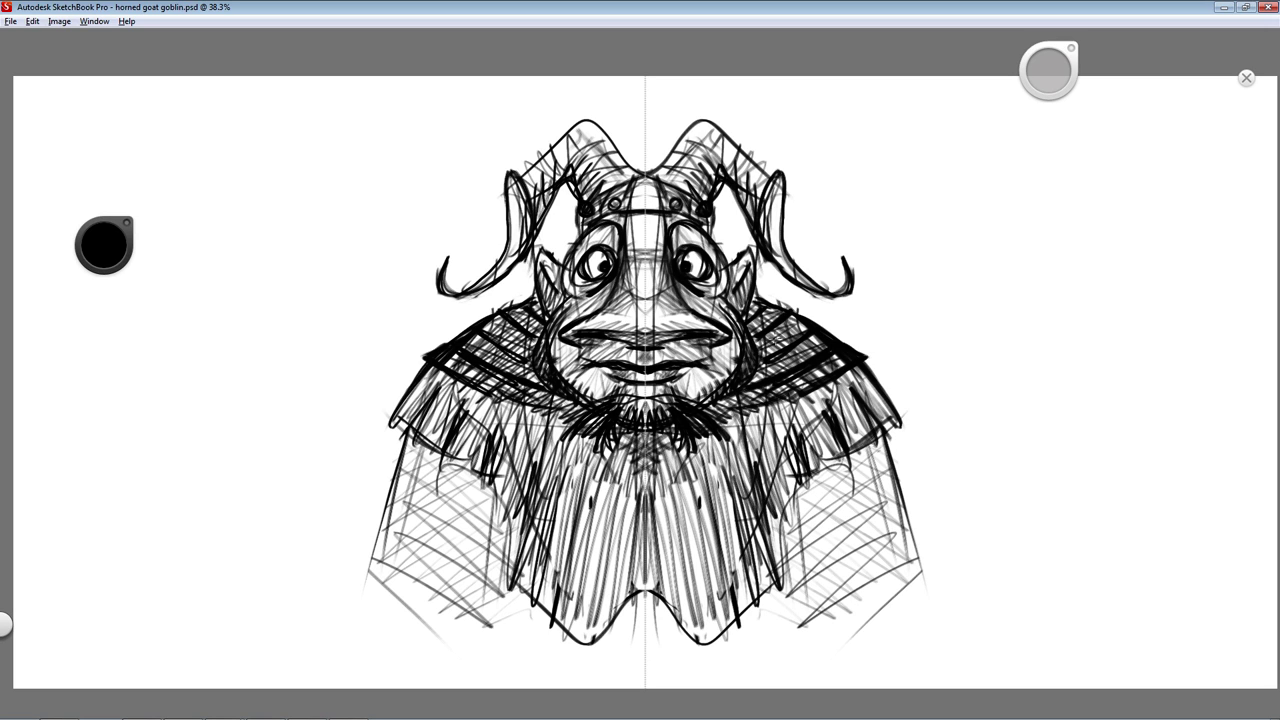
mouse_move(557, 719)
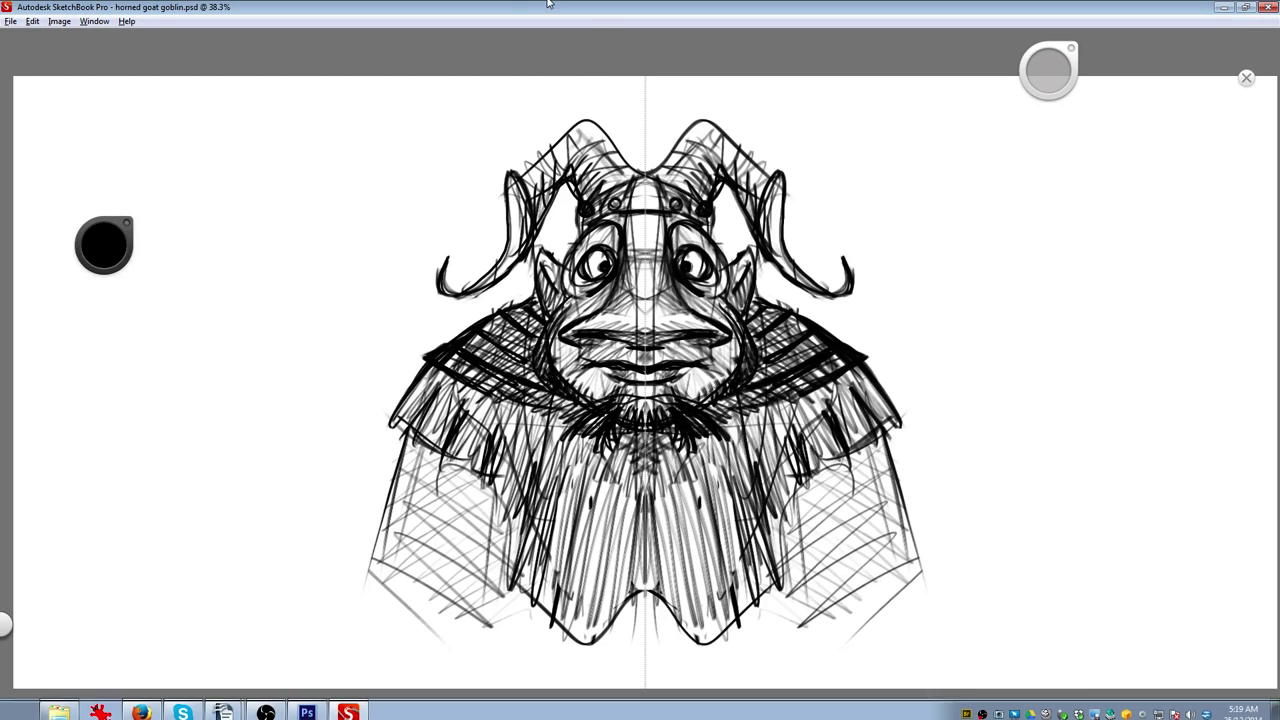